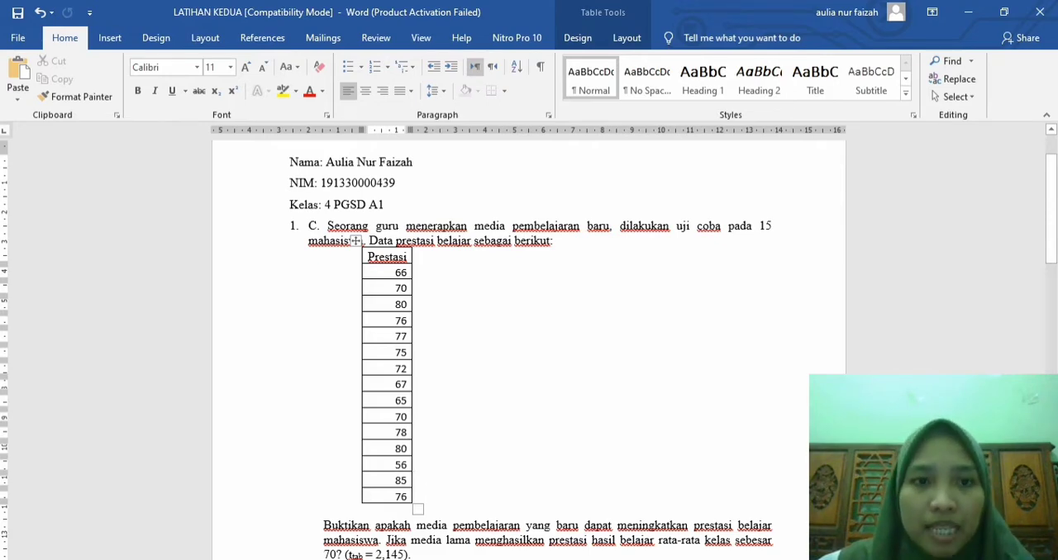
Step: Copy the 15 Prestasi values from the question 1 table in Word into the first column of the SPSS data sheet
{"action": "left_click", "coordinate": [468, 239]}
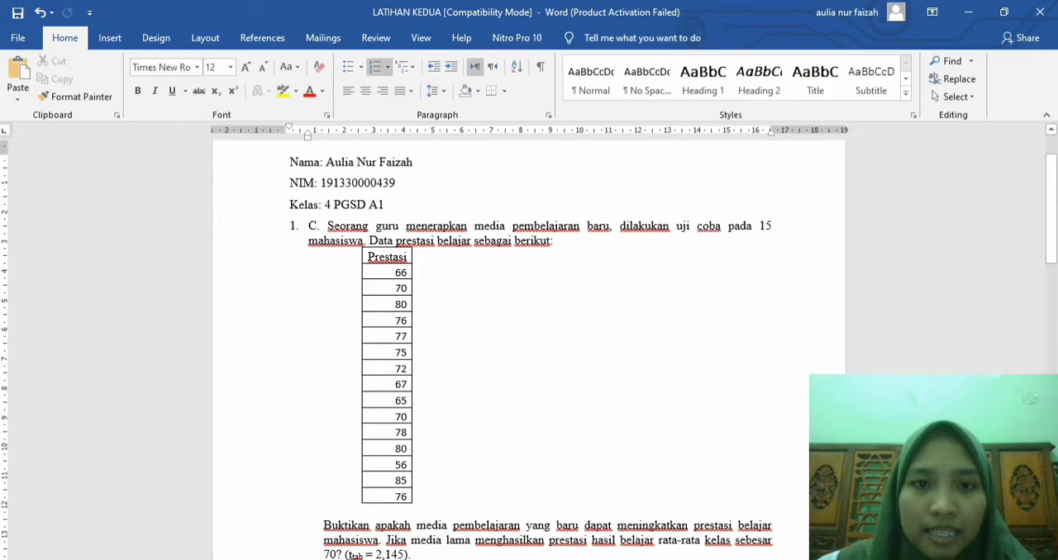
{"action": "scroll", "coordinate": [528, 351], "scroll_direction": "down", "scroll_amount": 5}
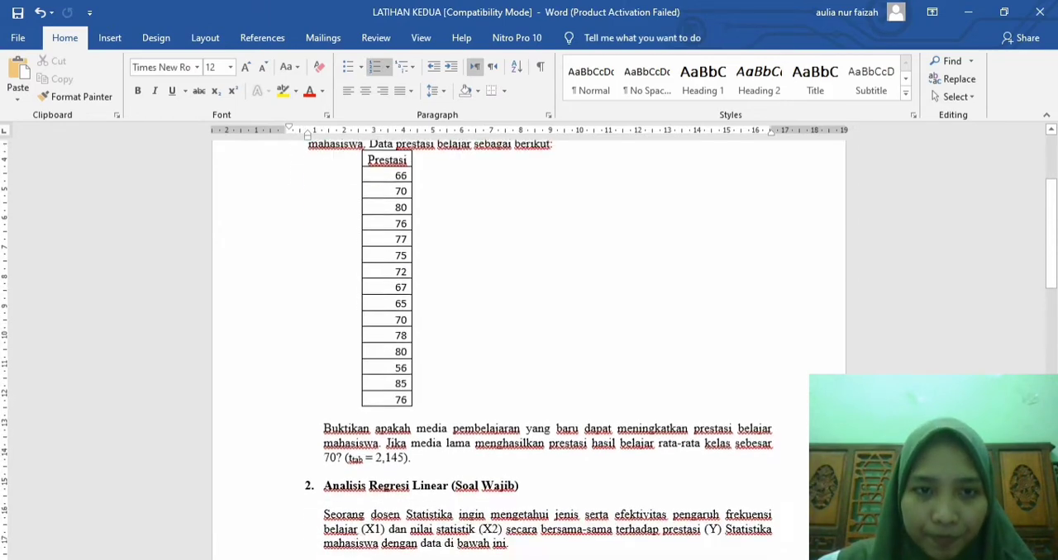
{"action": "scroll", "coordinate": [529, 350], "scroll_direction": "down", "scroll_amount": 2}
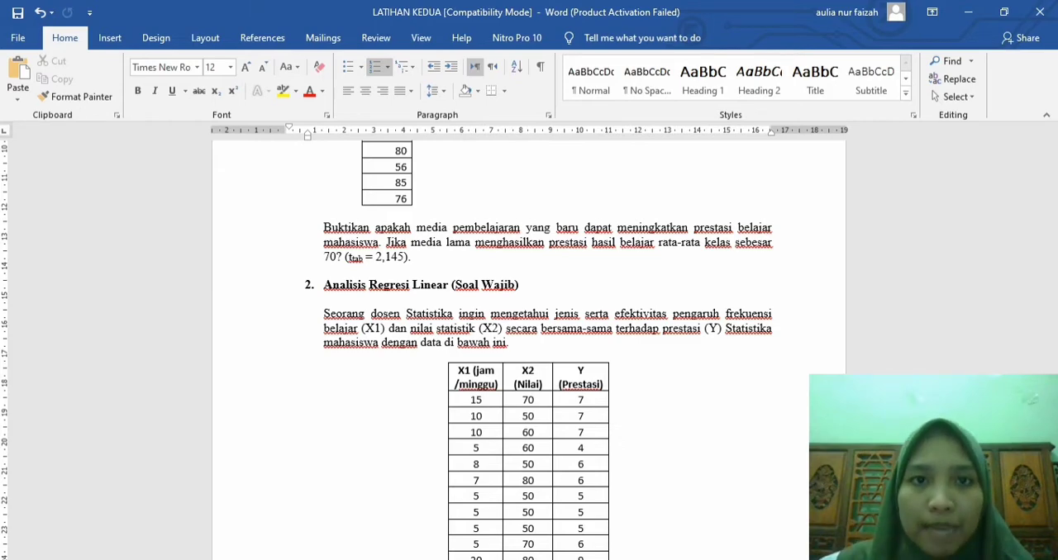
{"action": "scroll", "coordinate": [529, 347], "scroll_direction": "up", "scroll_amount": 3}
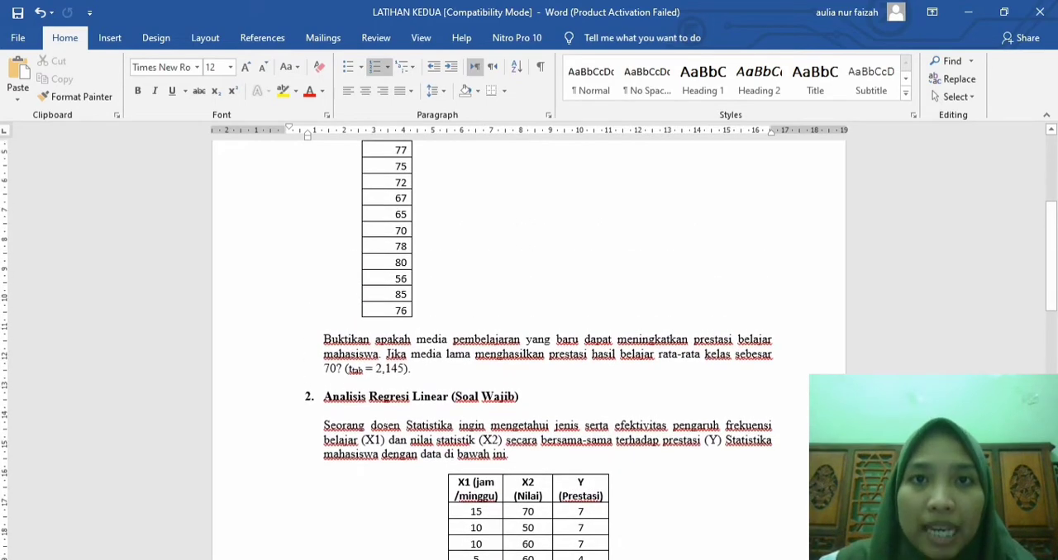
{"action": "scroll", "coordinate": [529, 347], "scroll_direction": "up", "scroll_amount": 3}
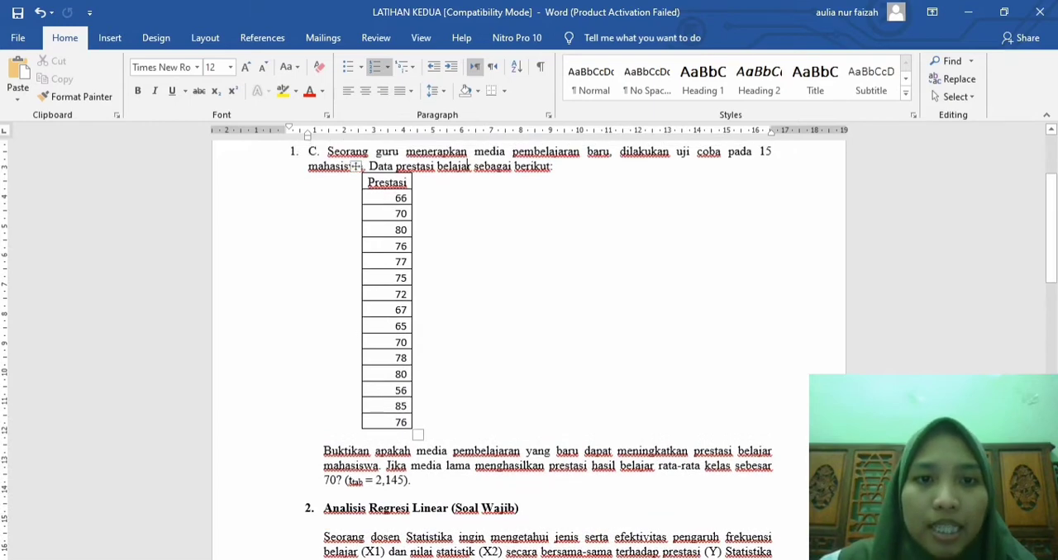
{"action": "left_click_drag", "start_coordinate": [397, 198], "coordinate": [397, 422]}
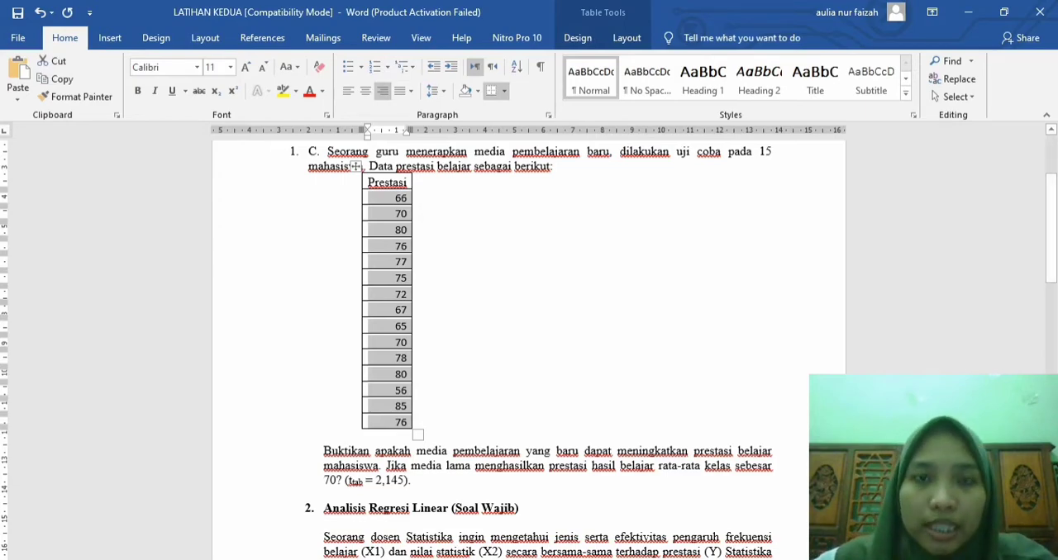
{"action": "left_click", "coordinate": [635, 559]}
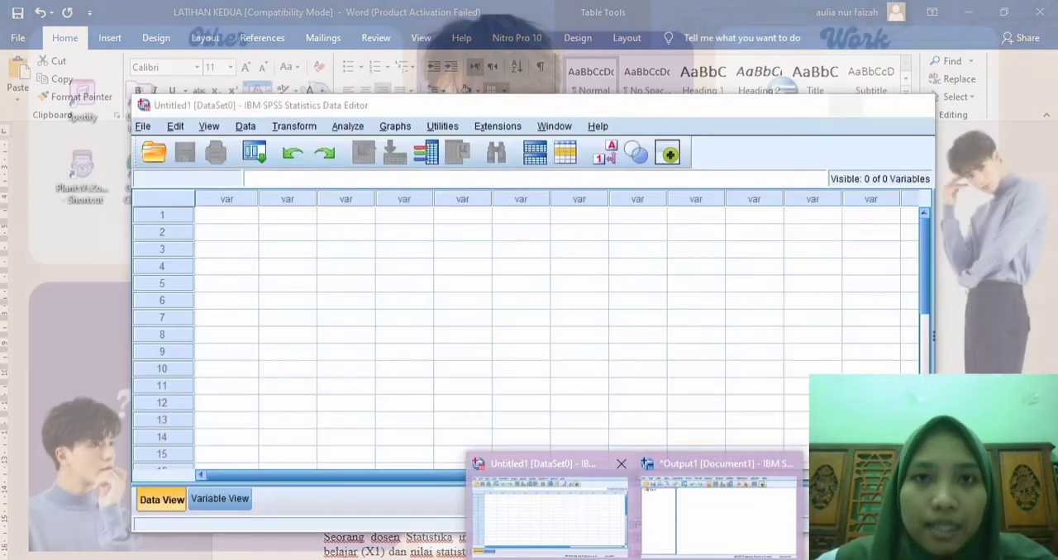
{"action": "left_click", "coordinate": [550, 514]}
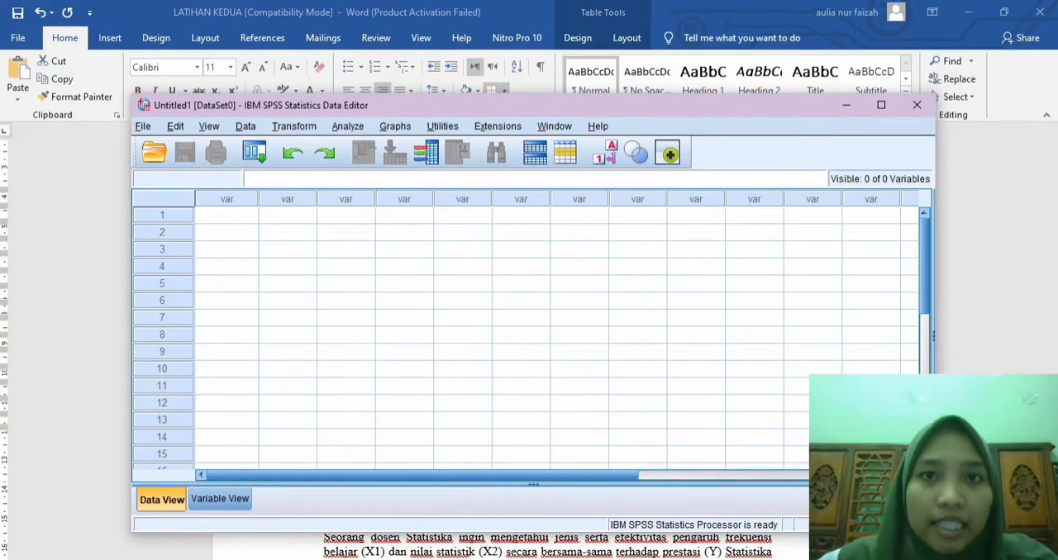
{"action": "left_click", "coordinate": [227, 215]}
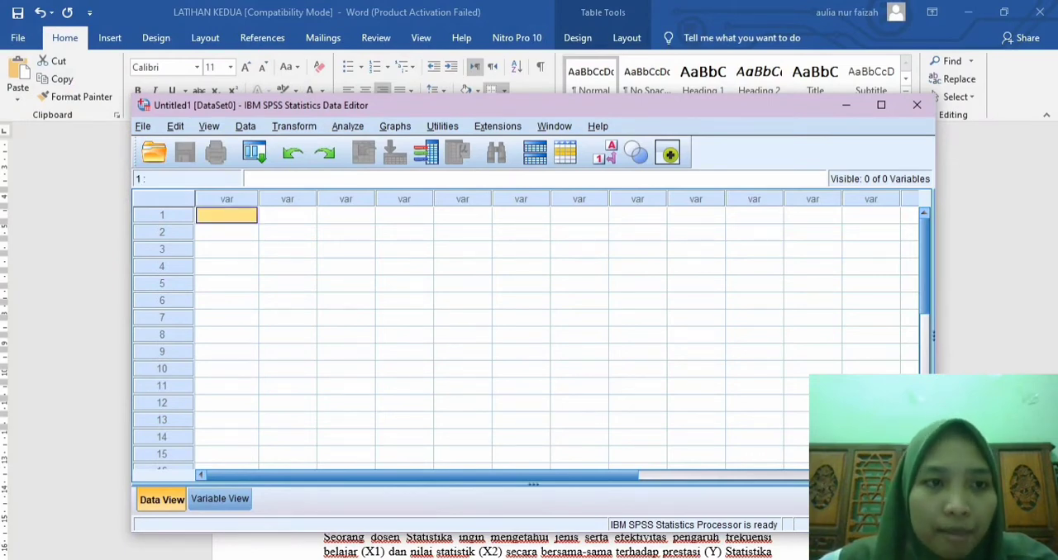
{"action": "right_click", "coordinate": [239, 217]}
{"action": "left_click", "coordinate": [272, 306]}
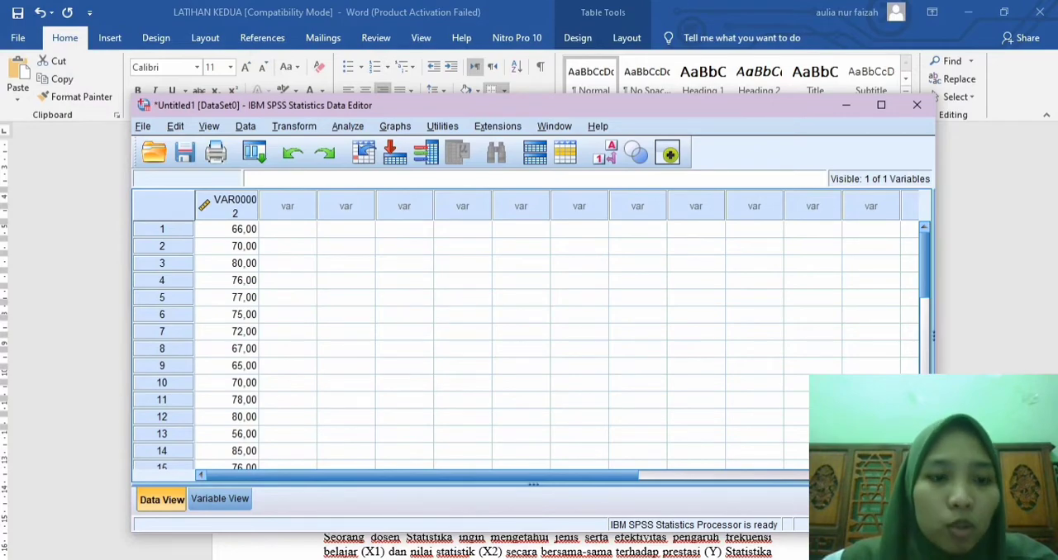
Step: Rename the pasted variable as Prestasi and set its decimals to 0
{"action": "left_click", "coordinate": [220, 499]}
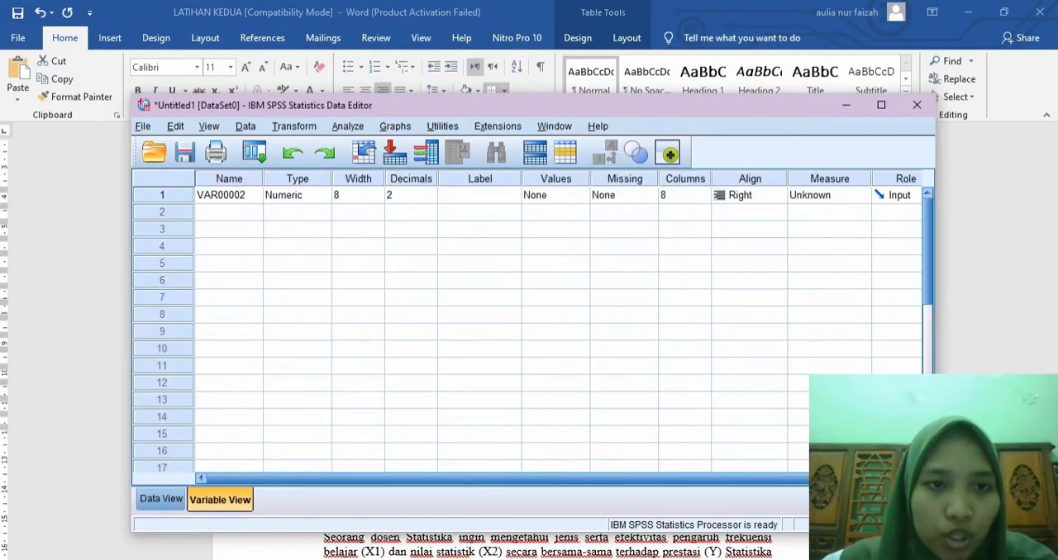
{"action": "left_click", "coordinate": [229, 195]}
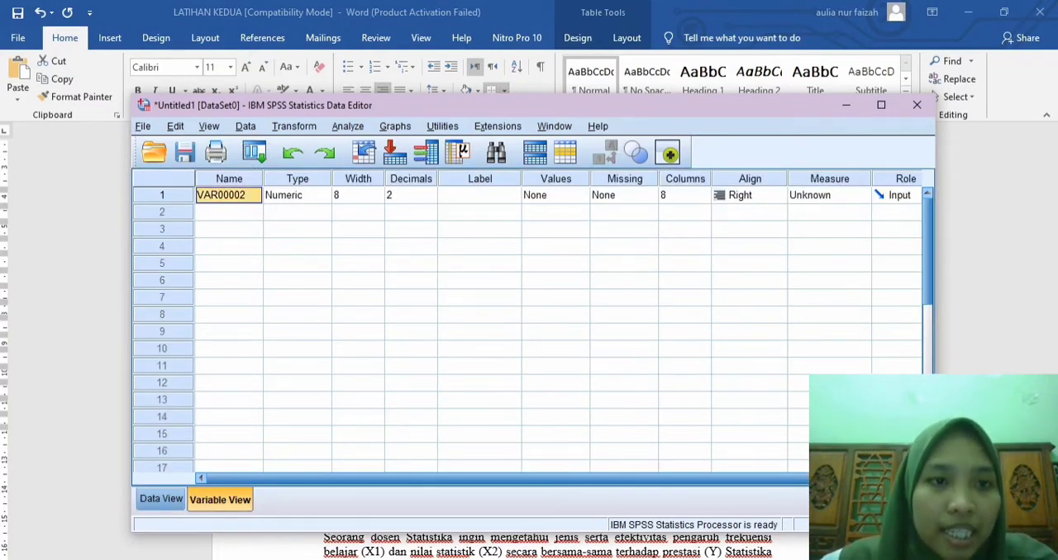
{"action": "type", "text": "Pr"}
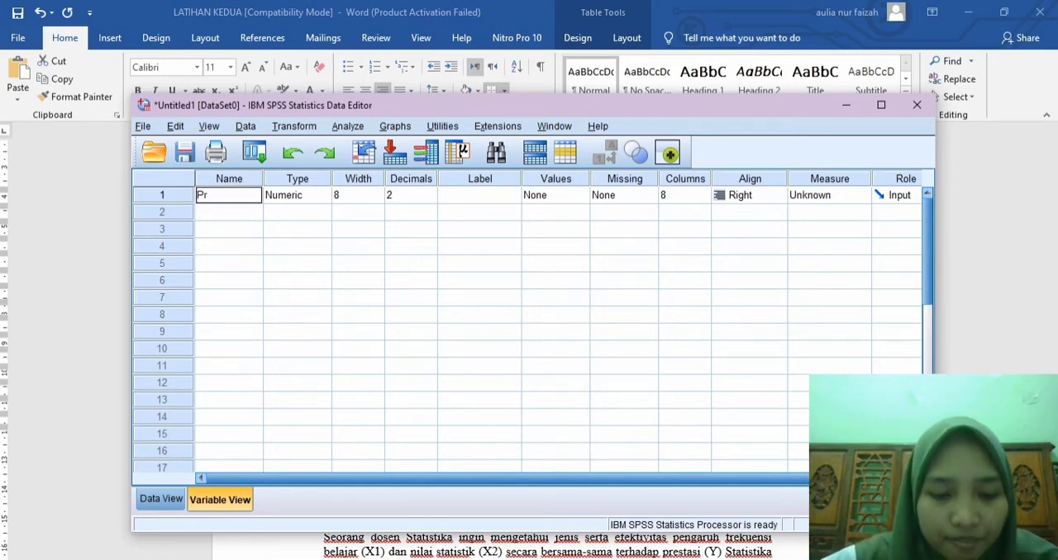
{"action": "type", "text": "estasi"}
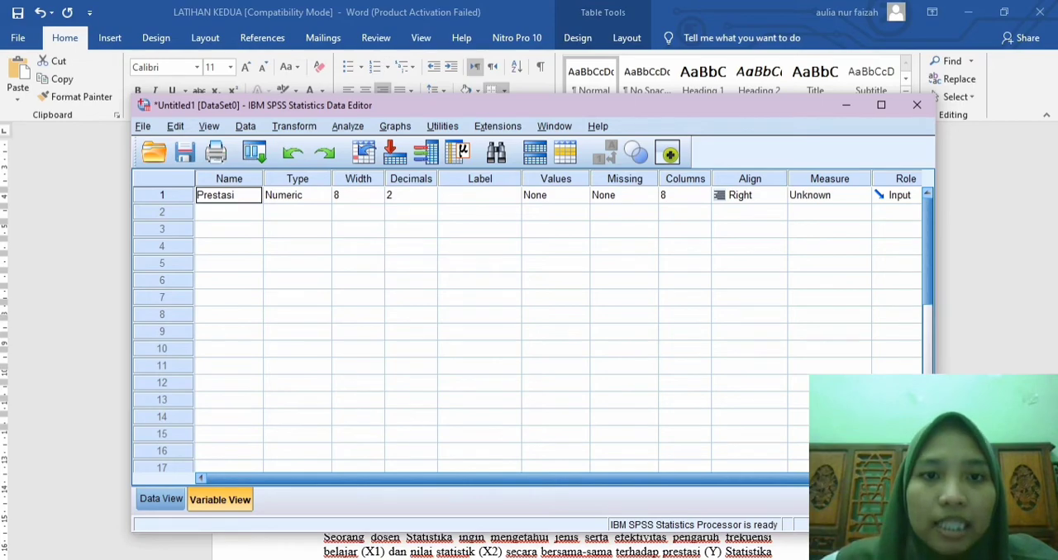
{"action": "left_click", "coordinate": [431, 199]}
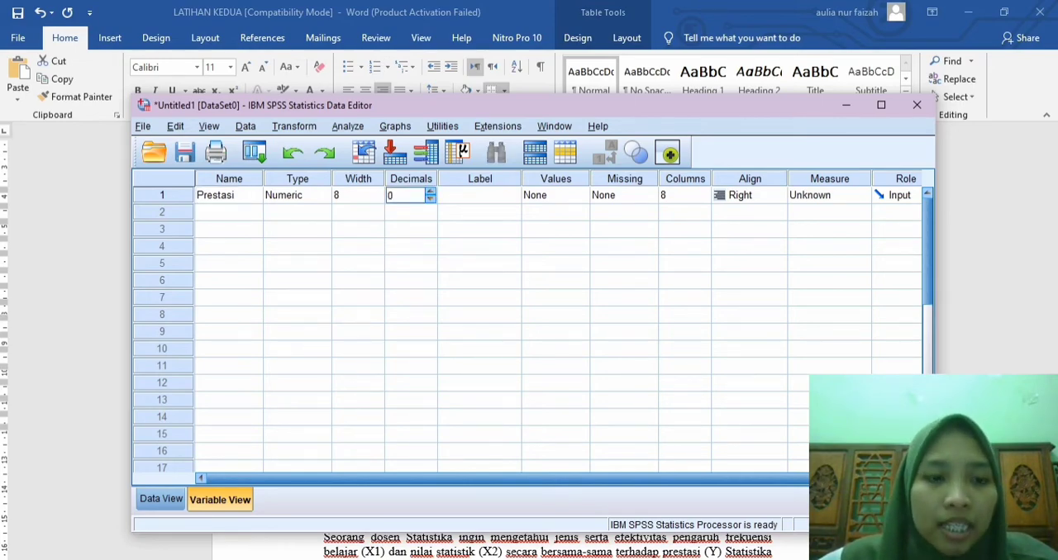
Step: Run a One-Sample T Test with Prestasi as the test variable, keeping the default options and test value 0
{"action": "left_click", "coordinate": [161, 499]}
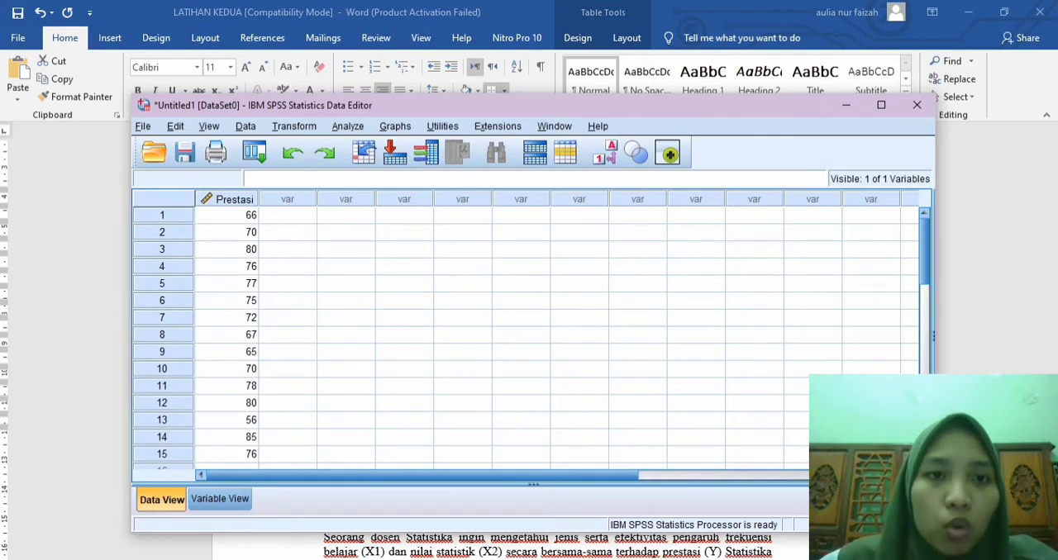
{"action": "left_click", "coordinate": [347, 125]}
{"action": "mouse_move", "coordinate": [385, 188]}
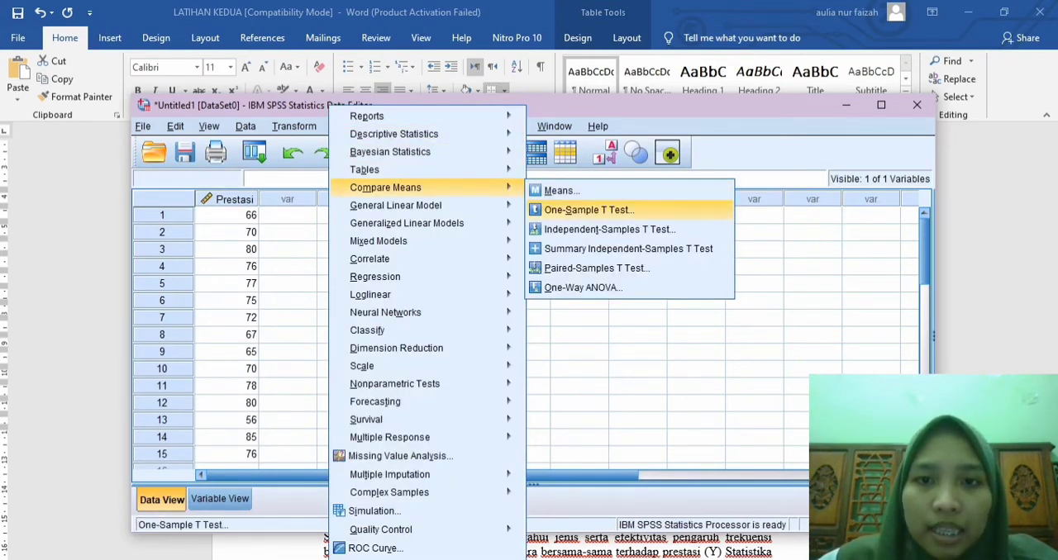
{"action": "left_click", "coordinate": [589, 210]}
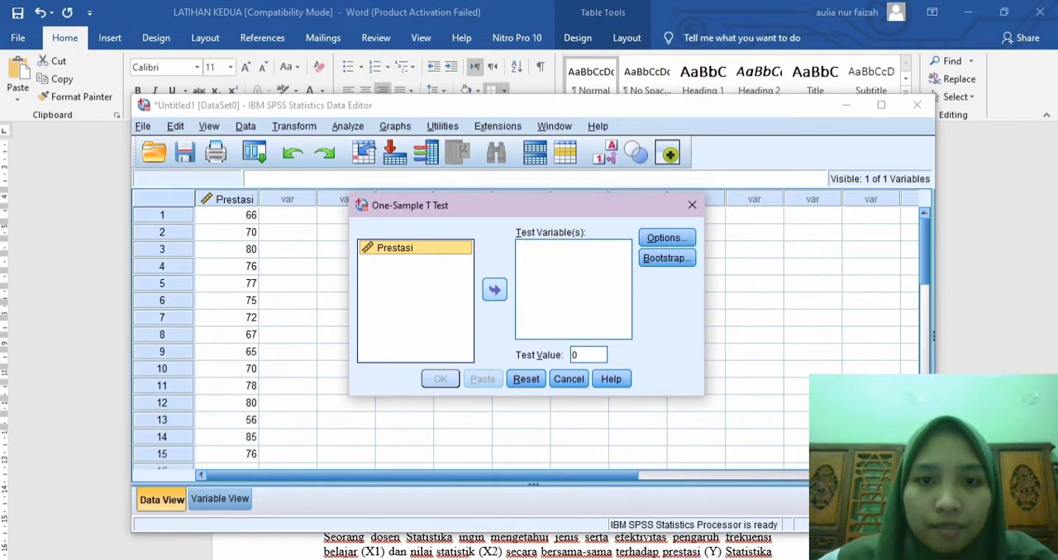
{"action": "left_click", "coordinate": [494, 289]}
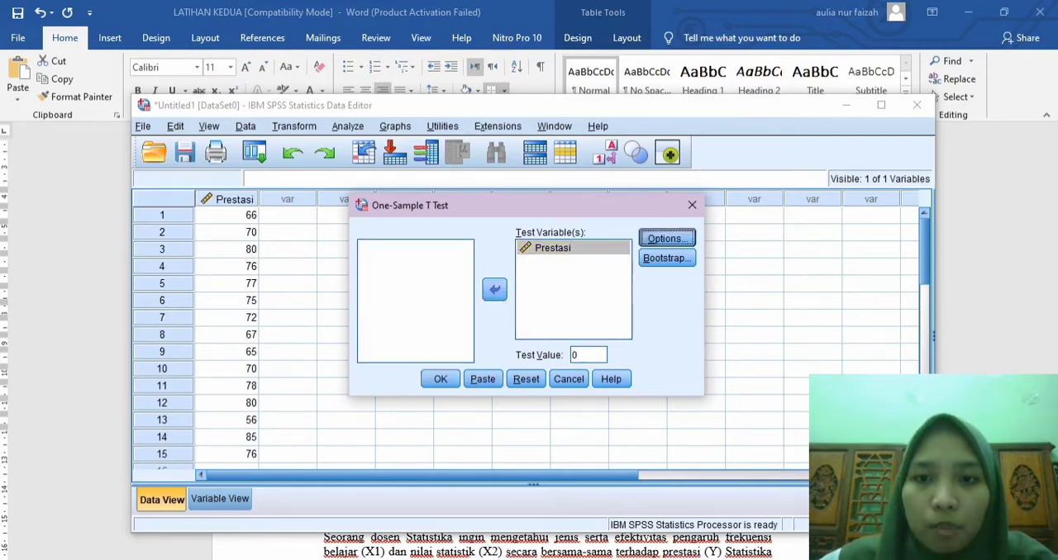
{"action": "left_click", "coordinate": [666, 238]}
{"action": "left_click", "coordinate": [474, 349]}
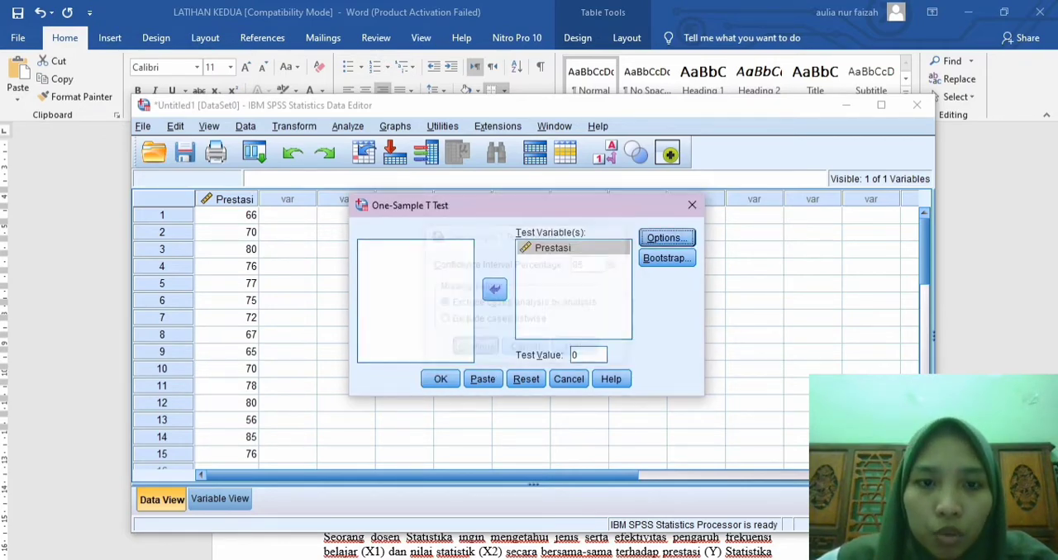
{"action": "left_click", "coordinate": [440, 379]}
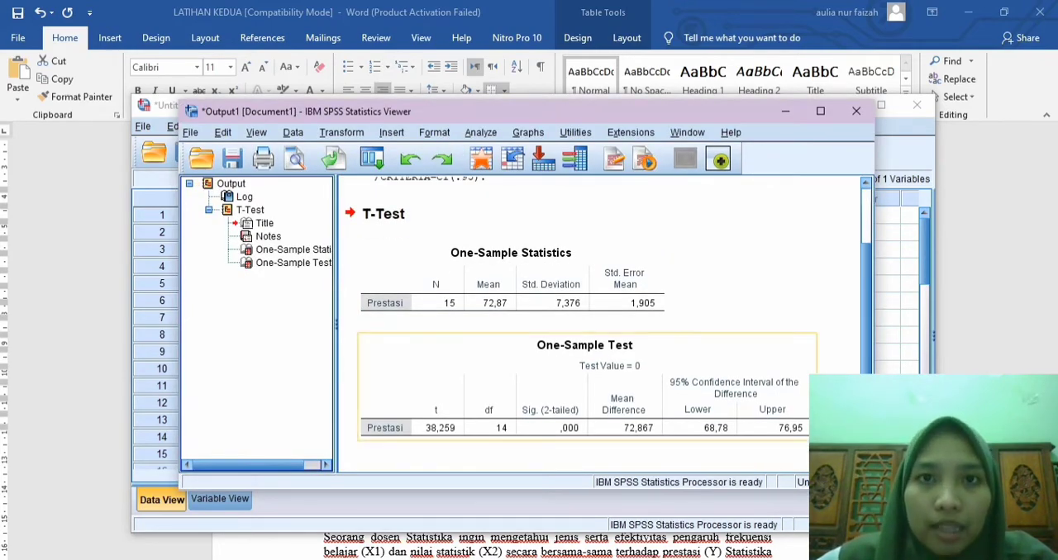
Step: Copy the One-Sample Test output table to the blank page after the questions in Word, under the heading "Jawab"
{"action": "left_click", "coordinate": [476, 372]}
{"action": "right_click", "coordinate": [471, 368]}
{"action": "left_click", "coordinate": [496, 396]}
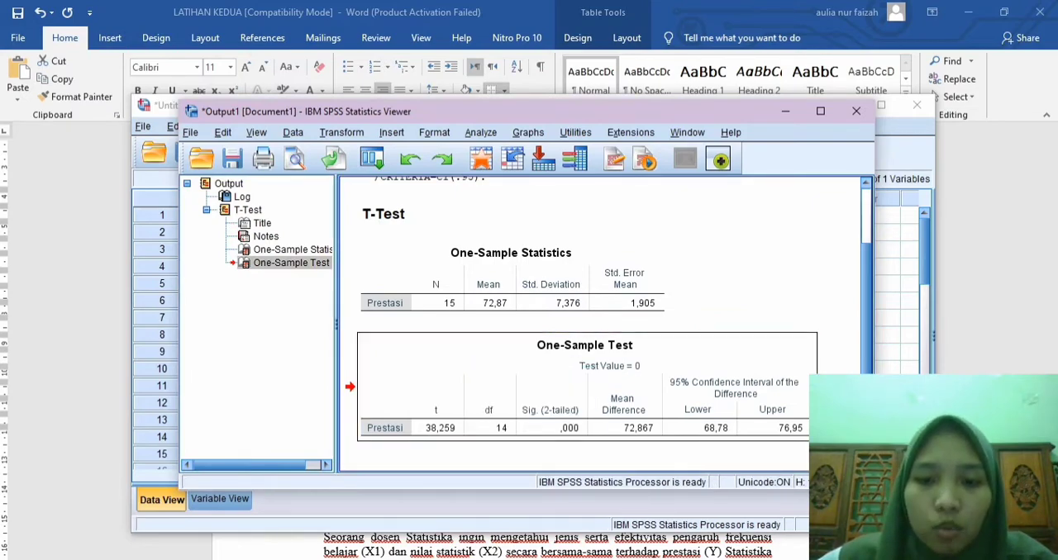
{"action": "key", "text": "alt+Tab"}
{"action": "scroll", "coordinate": [529, 347], "scroll_direction": "down", "scroll_amount": 12}
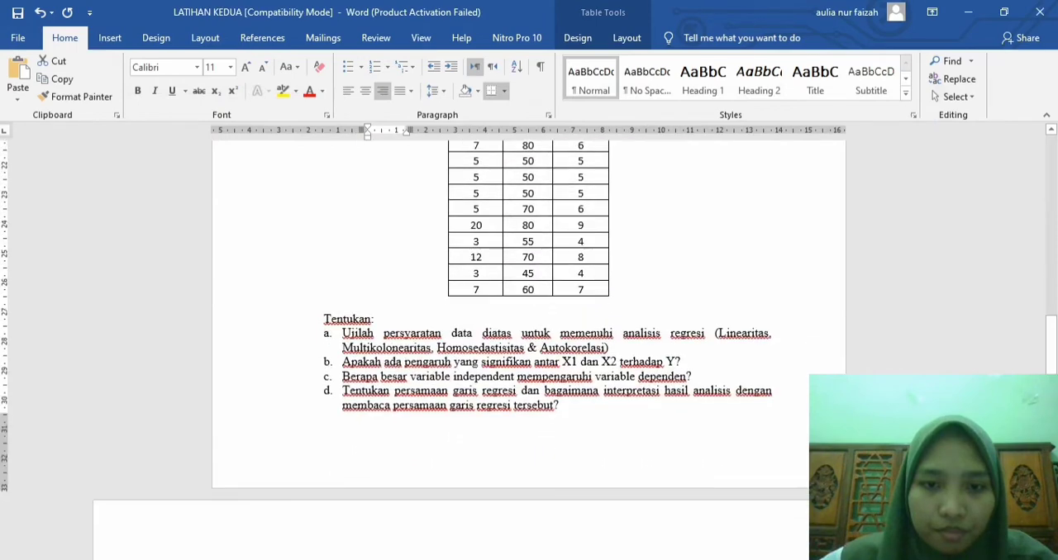
{"action": "scroll", "coordinate": [529, 347], "scroll_direction": "down", "scroll_amount": 7}
{"action": "left_click", "coordinate": [170, 245]}
{"action": "scroll", "coordinate": [529, 347], "scroll_direction": "down", "scroll_amount": 1}
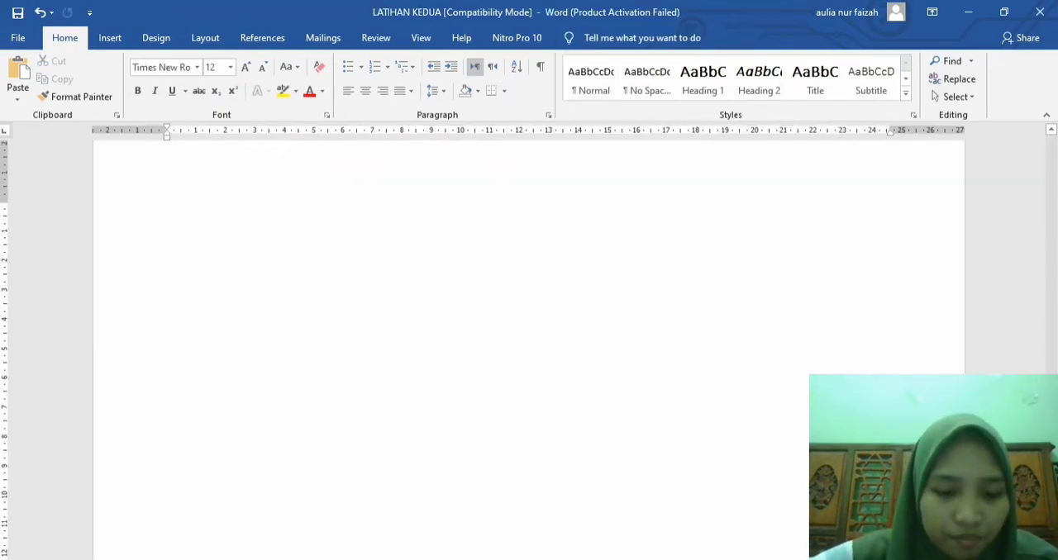
{"action": "type", "text": "Jawab"}
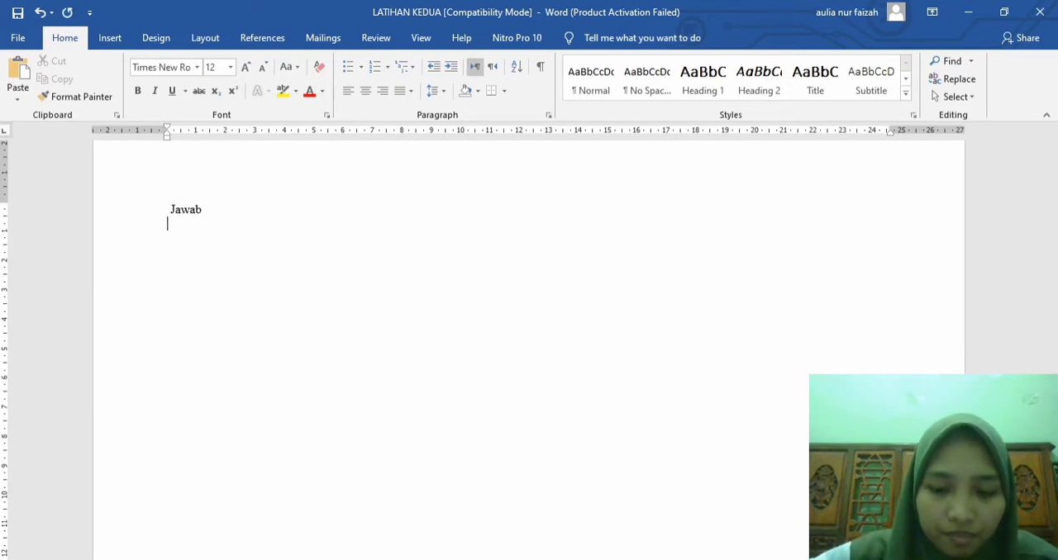
{"action": "key", "text": "ctrl+v"}
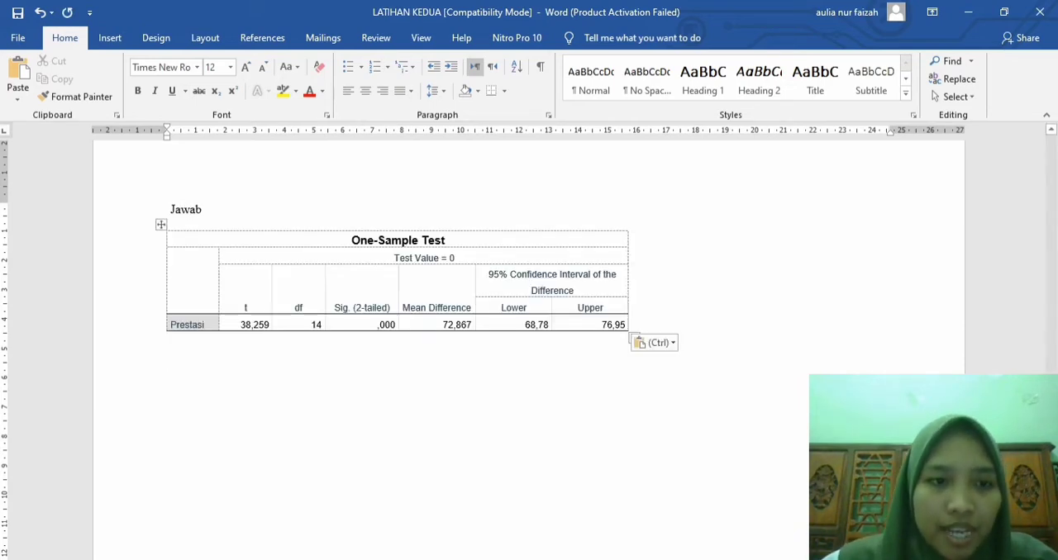
Step: Add the numbered heading "1. Hasil Hipotesis Penelitian:" below the pasted table
{"action": "type", "text": "1. "}
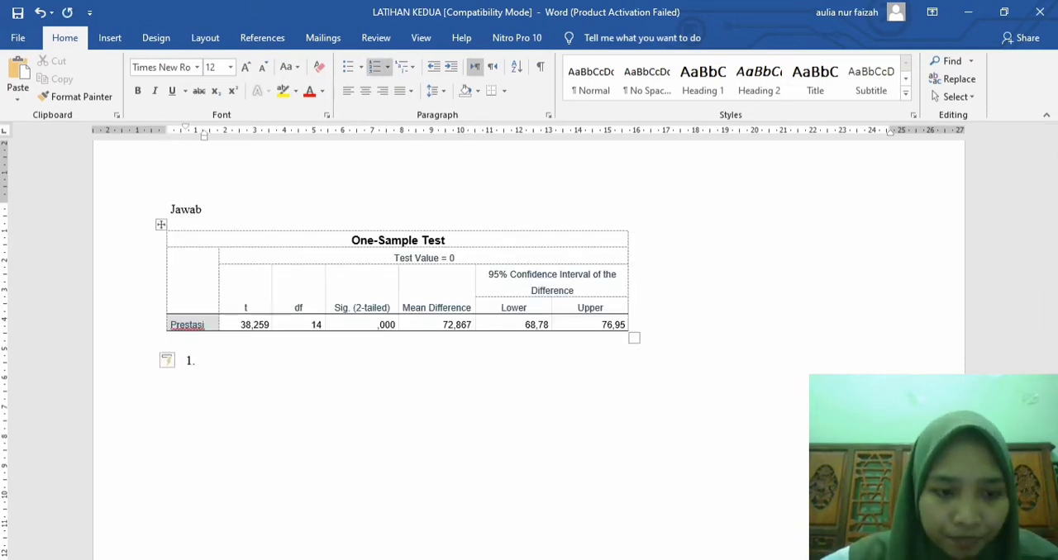
{"action": "type", "text": "Hasil "}
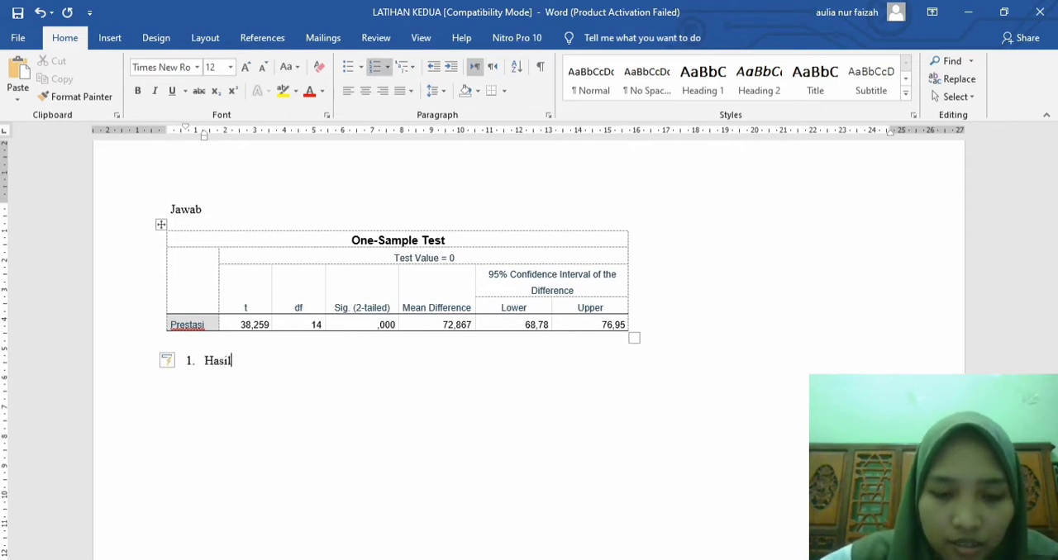
{"action": "type", "text": "Hi"}
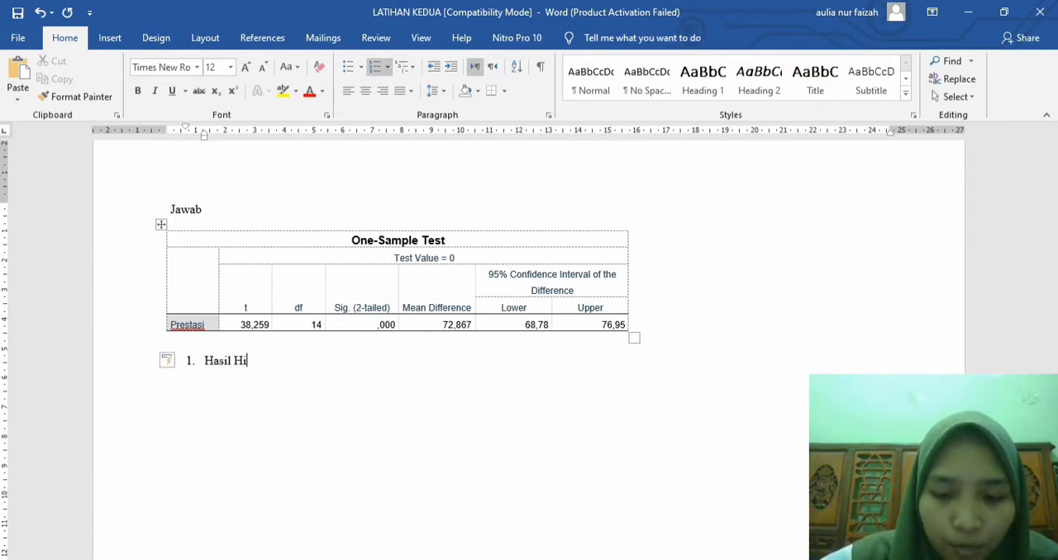
{"action": "type", "text": "potesis "}
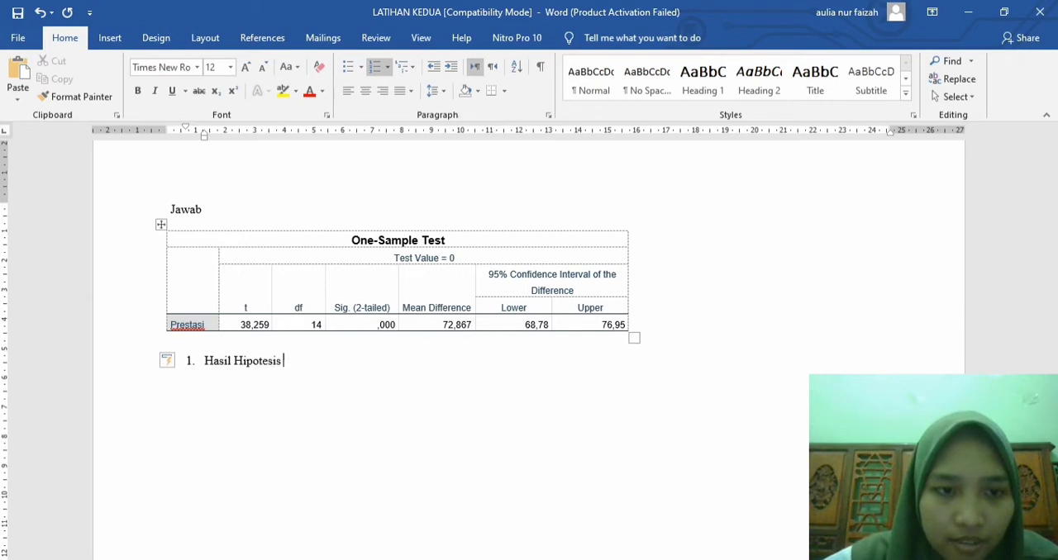
{"action": "type", "text": "Penelitian"}
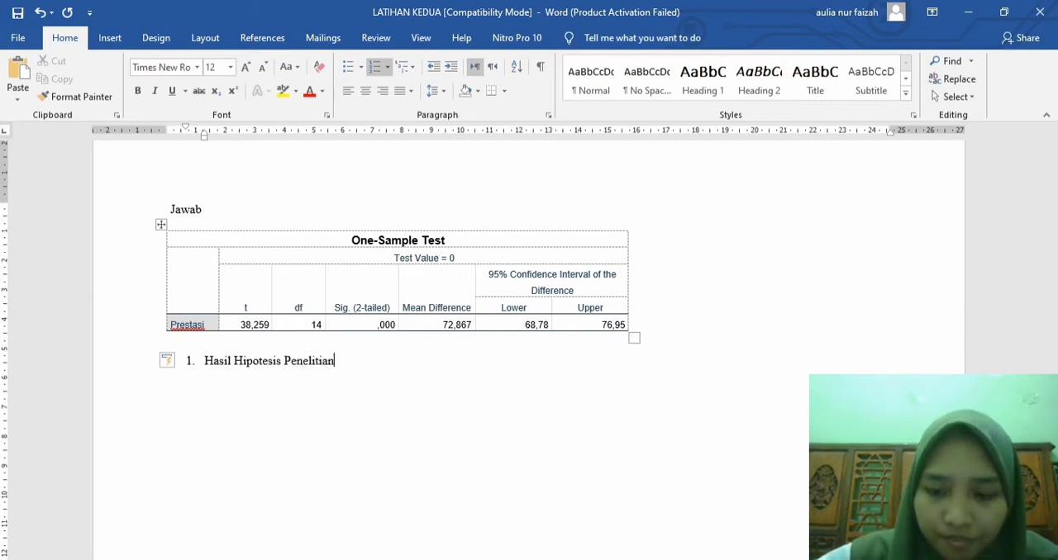
{"action": "type", "text": ":"}
Step: Add the unnumbered line "Ho= media pembelajaran yang baru dapat meningkatkan prestasi belajar mahasiswa." under the hypothesis heading
{"action": "key", "text": "Return"}
{"action": "key", "text": "BackSpace"}
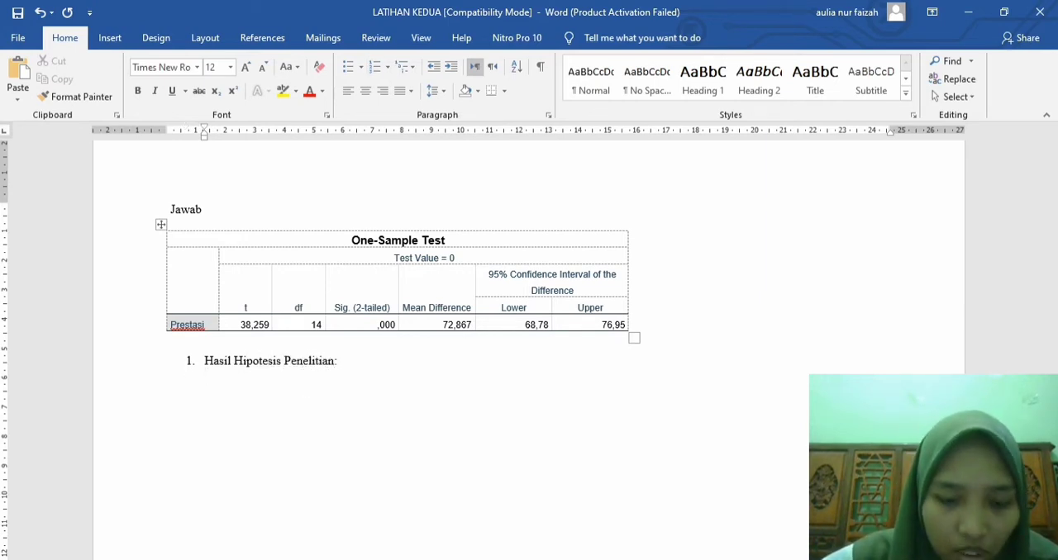
{"action": "type", "text": "Ho= "}
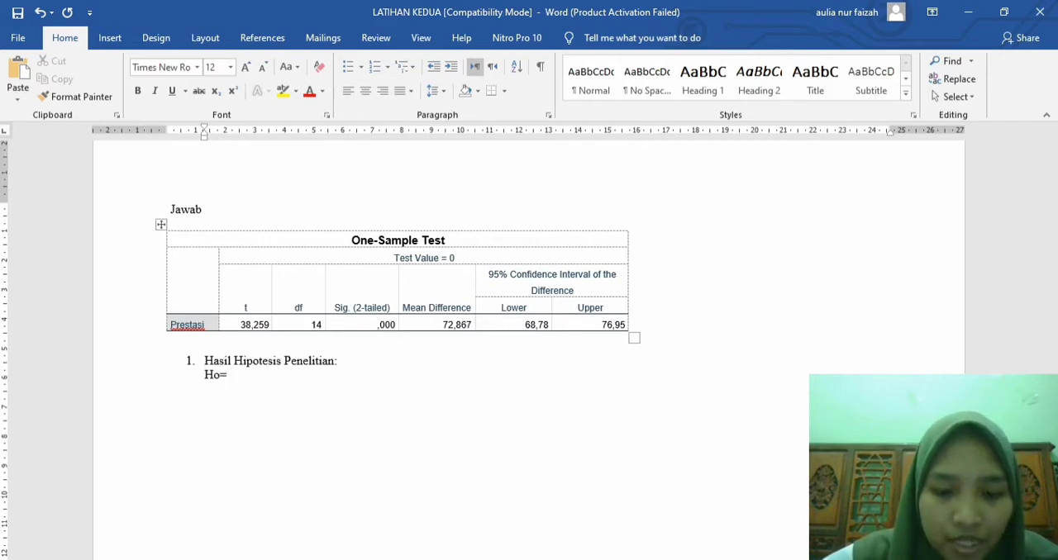
{"action": "type", "text": "media pembelaj"}
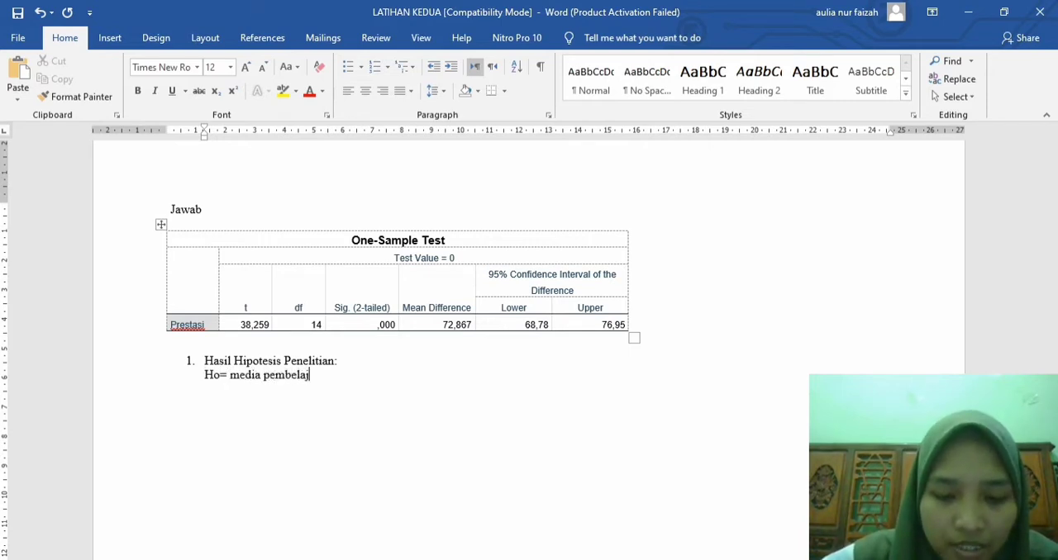
{"action": "type", "text": "aran yang b"}
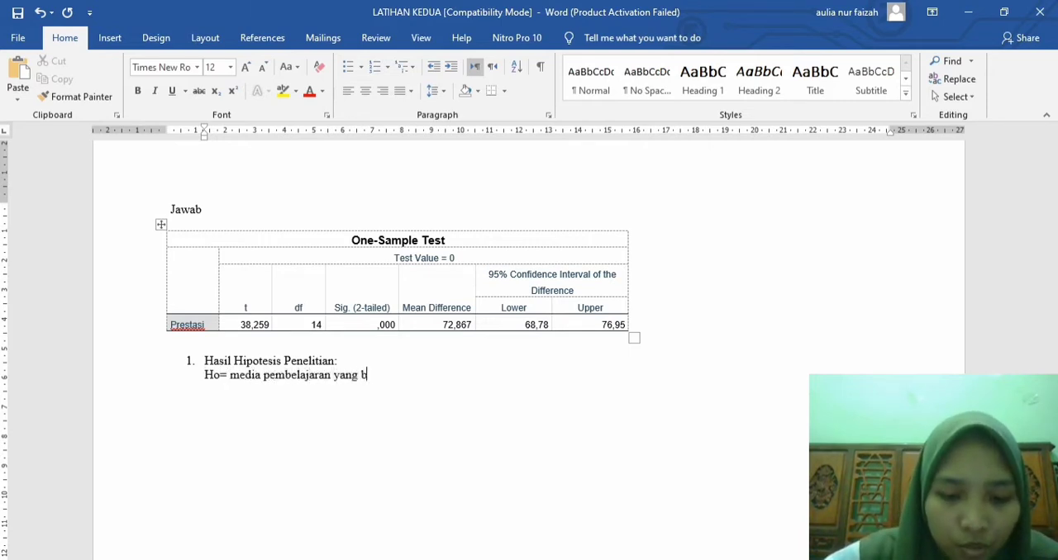
{"action": "type", "text": "aru dapat me"}
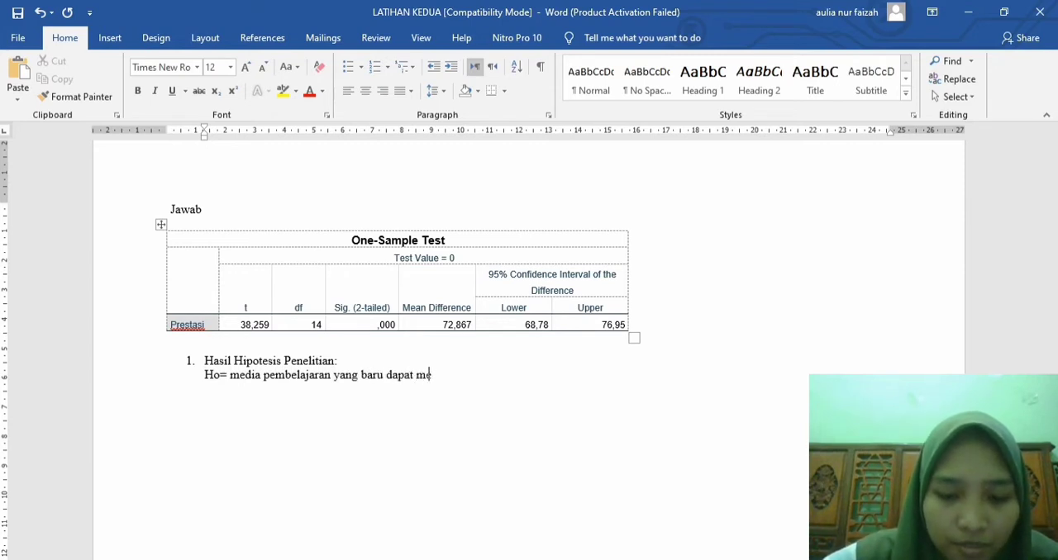
{"action": "type", "text": "ningkatkan p"}
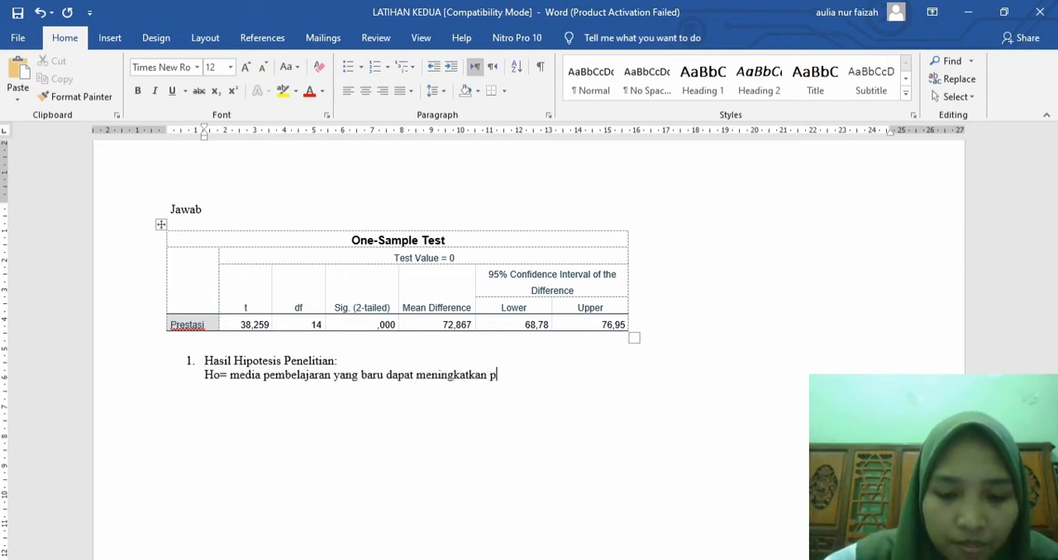
{"action": "type", "text": "restasi belaja"}
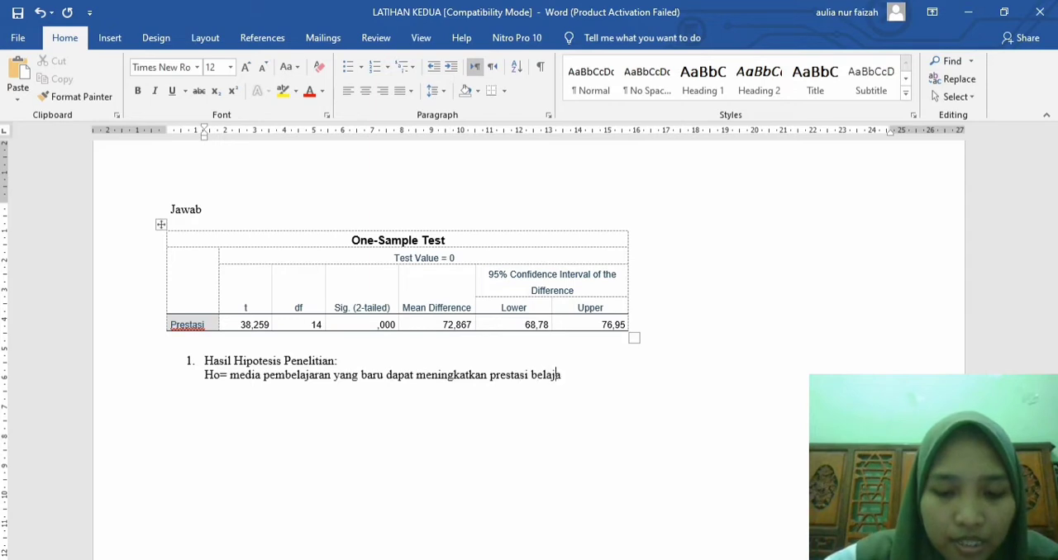
{"action": "type", "text": "r mahasiswa"}
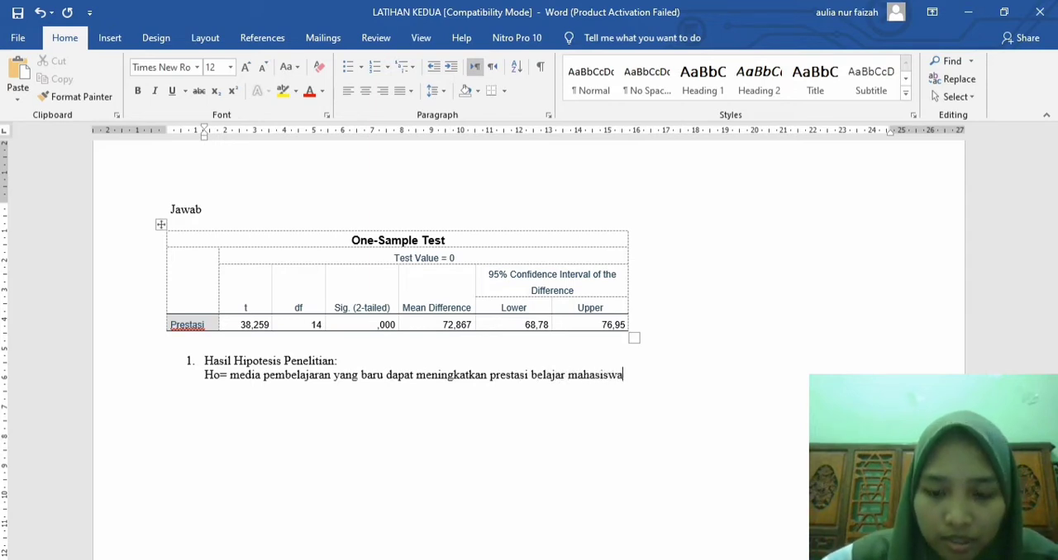
{"action": "type", "text": "."}
Step: Add the line "Ha= media pembelajaran yang baru tidak dapat meningkatkan prestasi belajar mahasiswa." below the Ho line
{"action": "key", "text": "Return"}
{"action": "type", "text": "H"}
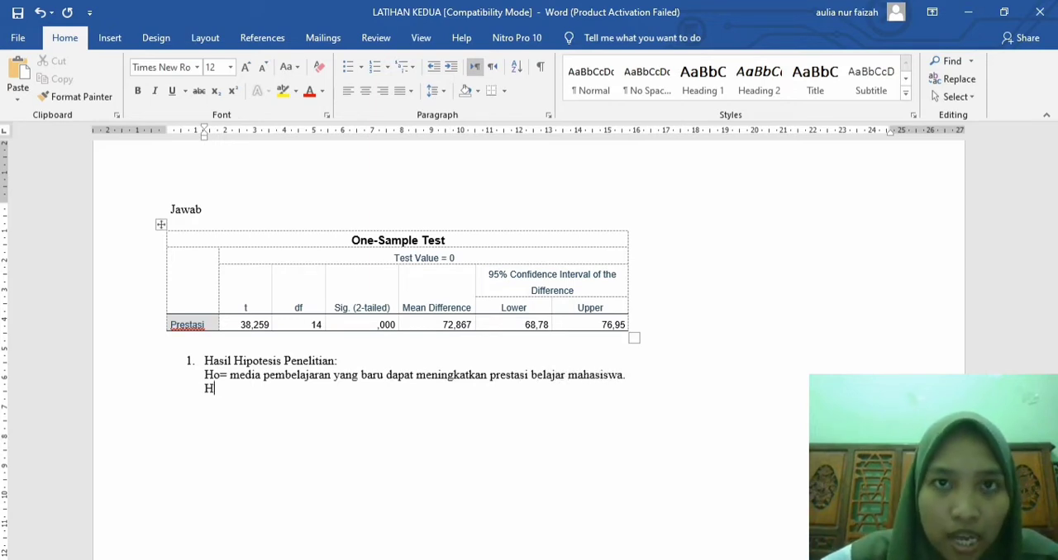
{"action": "type", "text": "a= me"}
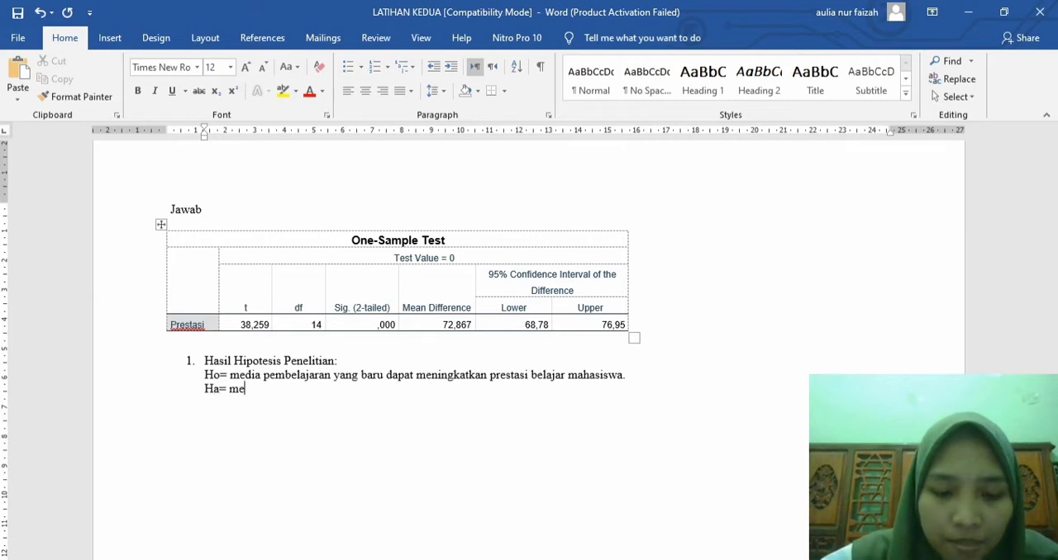
{"action": "type", "text": "dia pembelaja"}
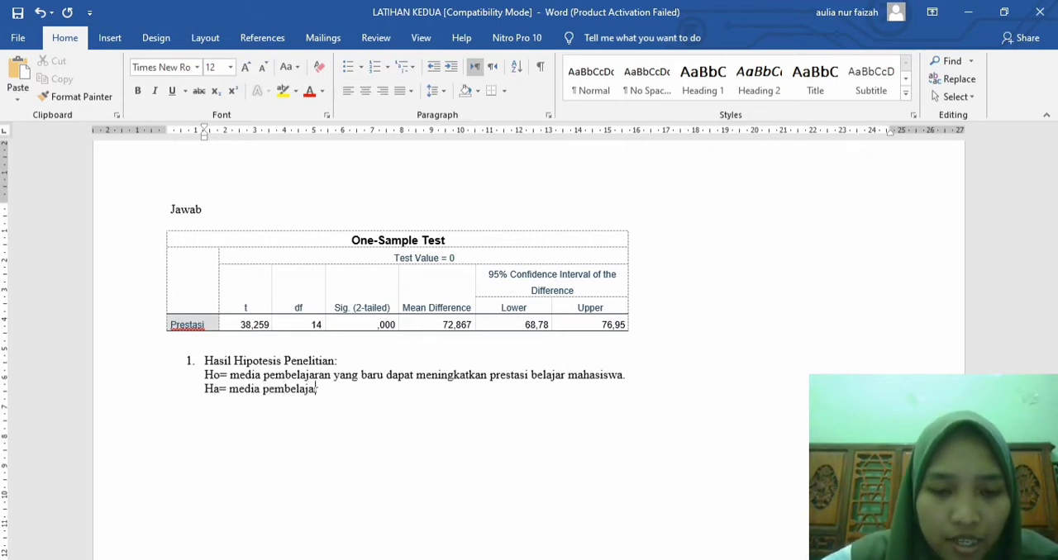
{"action": "type", "text": "ran yang bari"}
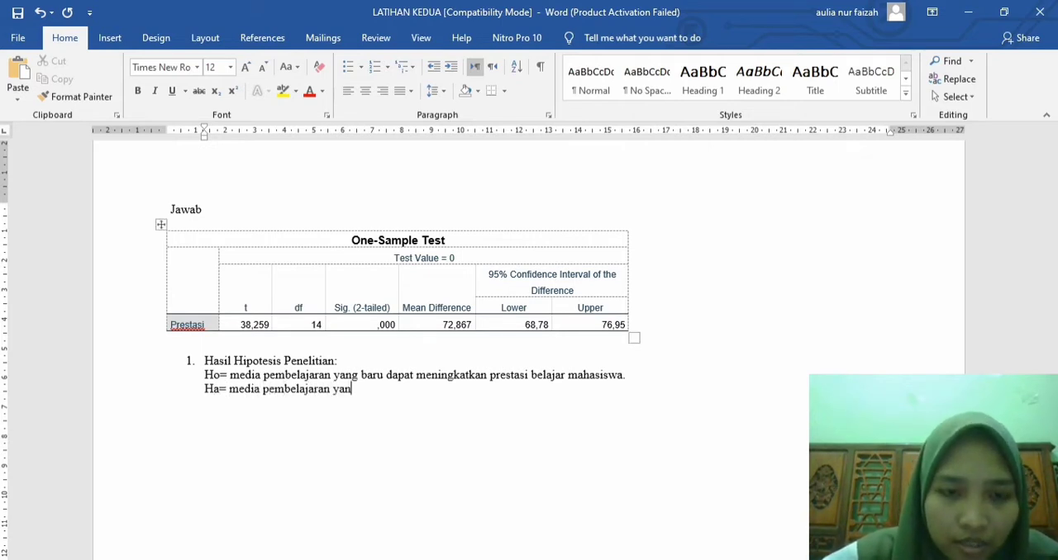
{"action": "key", "text": "BackSpace"}
{"action": "key", "text": "BackSpace"}
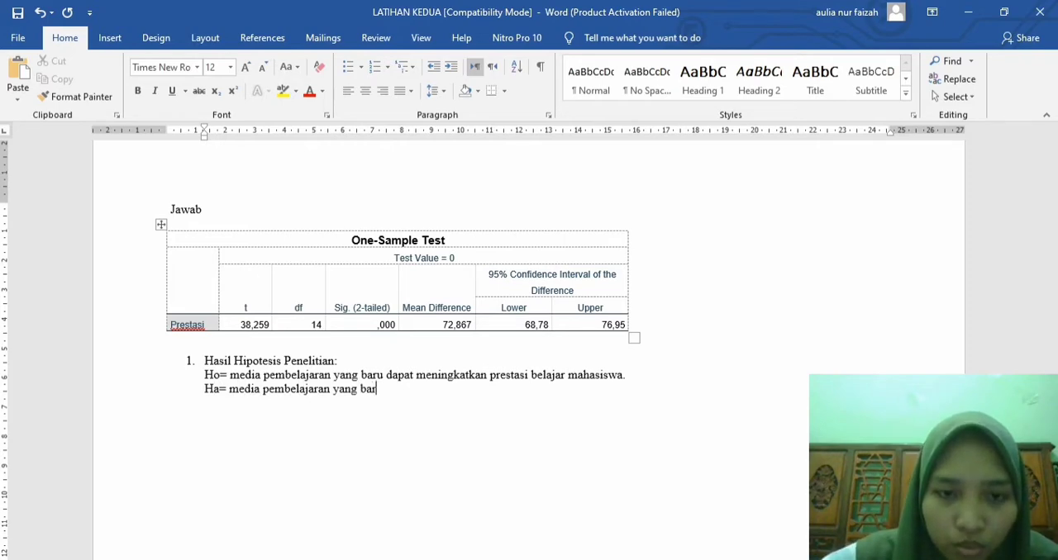
{"action": "type", "text": "u tidak c"}
{"action": "type", "text": "apa"}
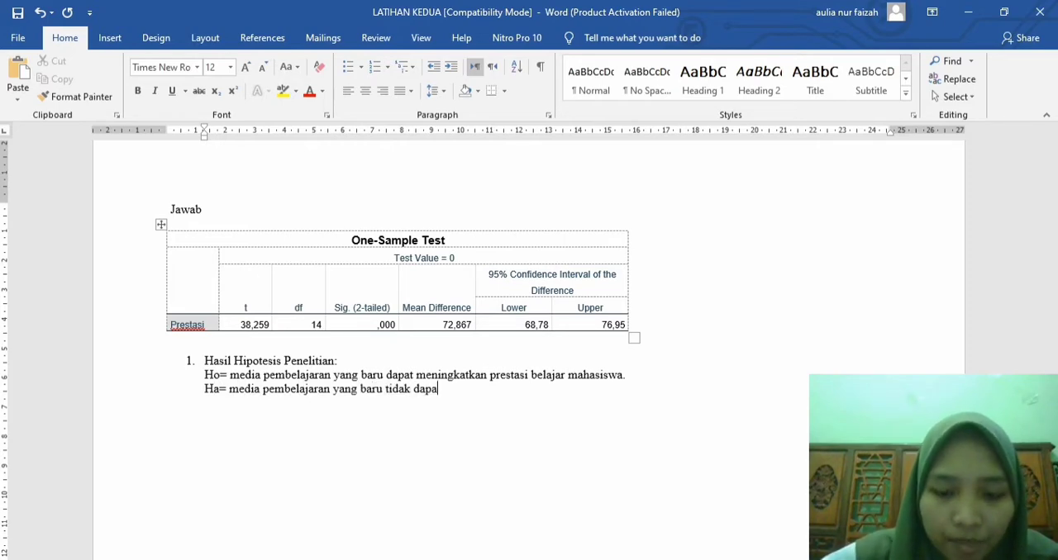
{"action": "type", "text": "t meningkatk"}
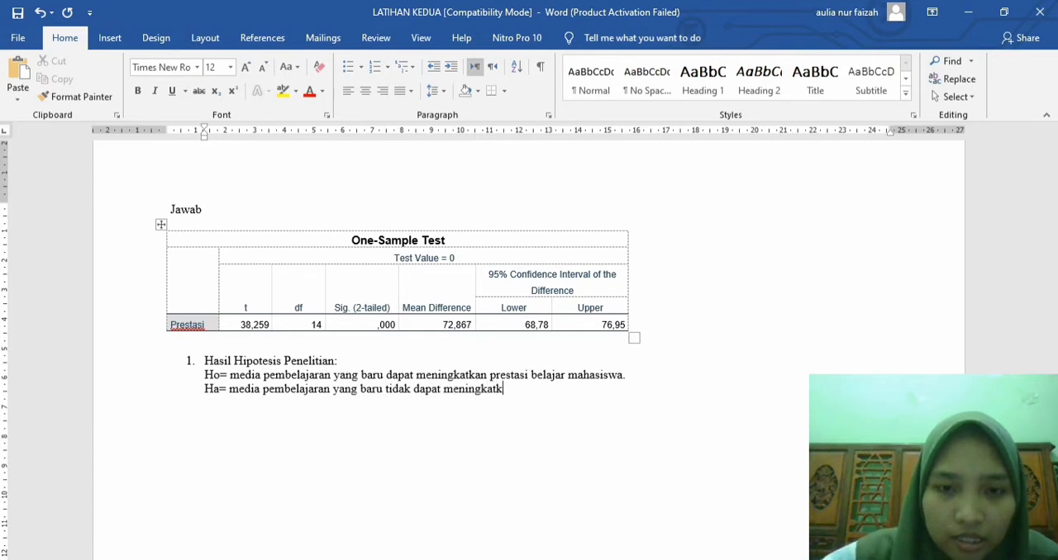
{"action": "type", "text": "an presta"}
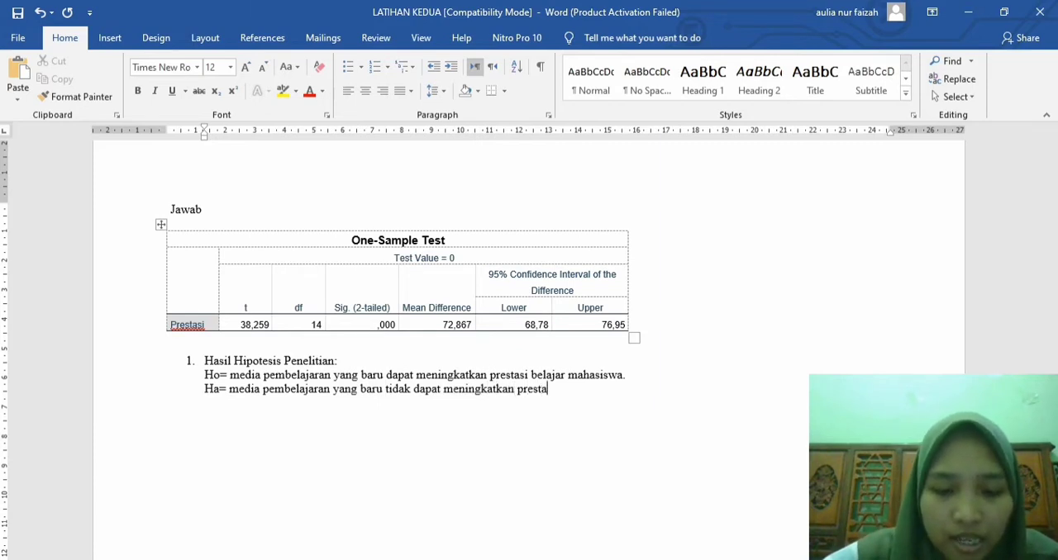
{"action": "type", "text": "si belajar mahasiswa."}
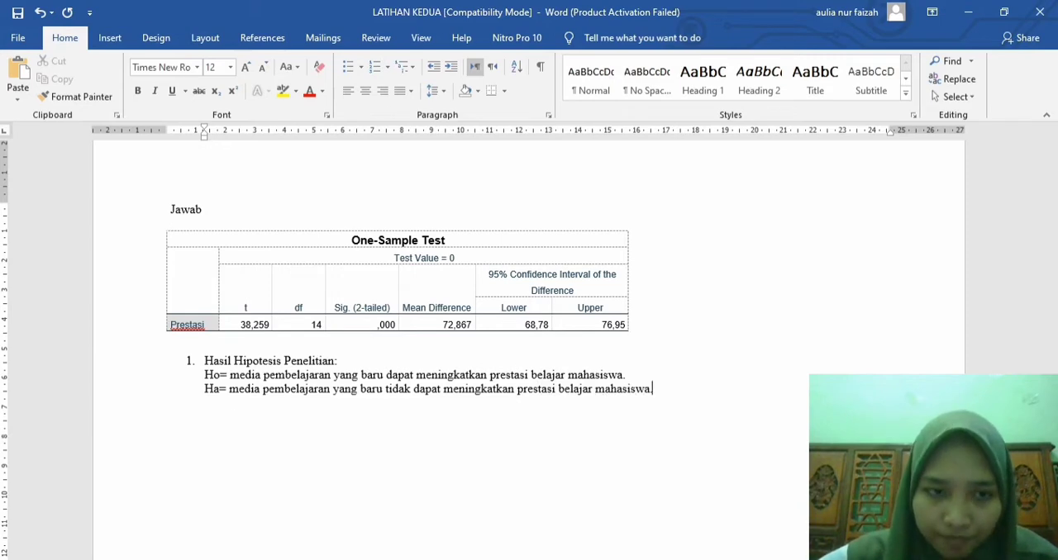
Step: Leave a blank line below the hypotheses and begin a paragraph with "Sehingga hasil analisis pada output SPSS menunjukkan bahwa"
{"action": "key", "text": "Return"}
{"action": "key", "text": "Return"}
{"action": "type", "text": "sehingga"}
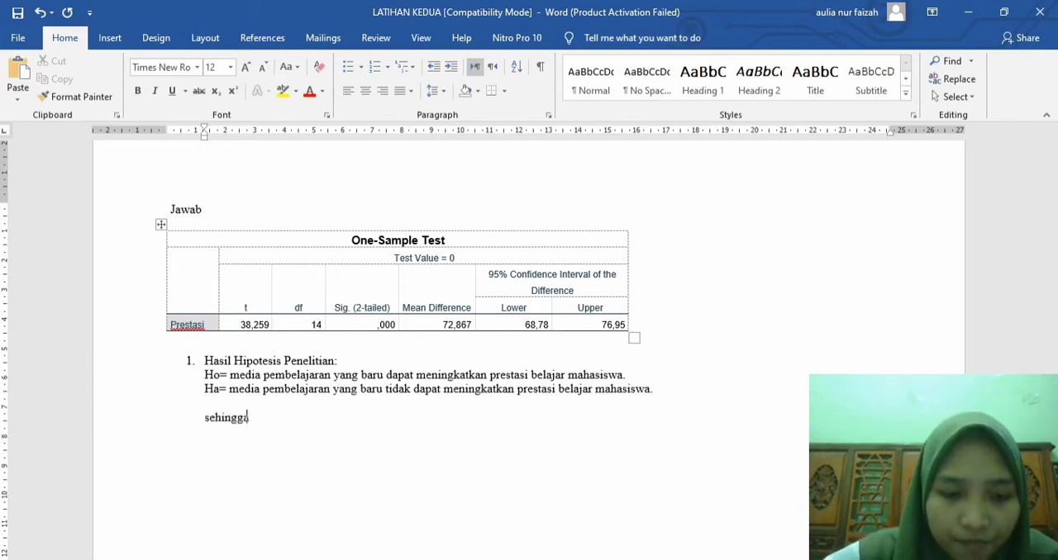
{"action": "type", "text": " hasil analisis"}
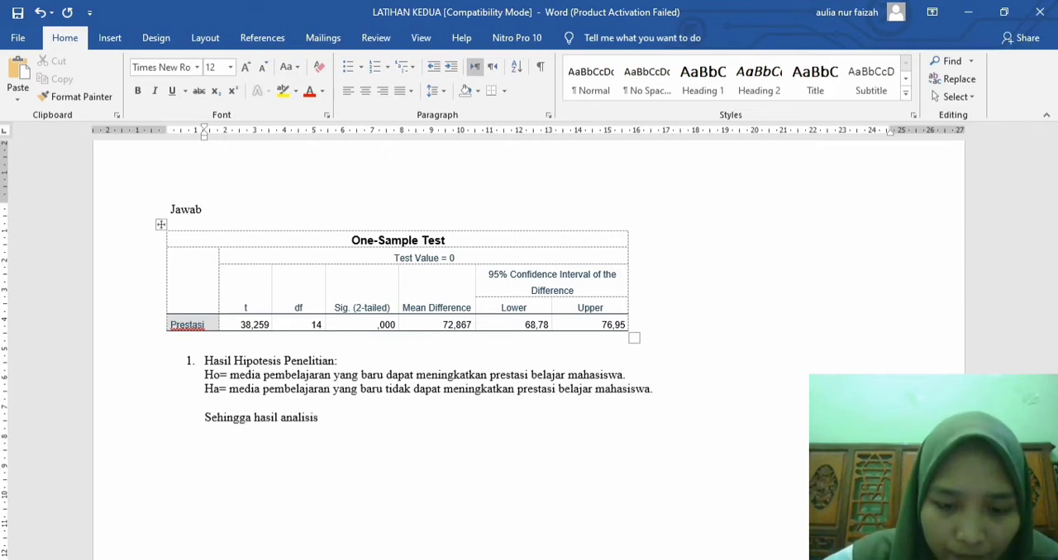
{"action": "type", "text": " pada output "}
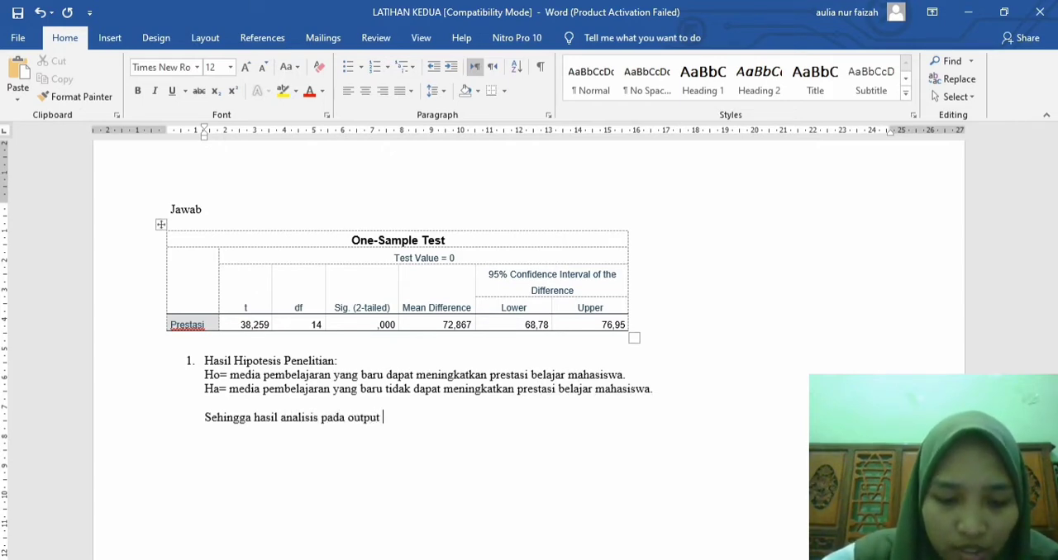
{"action": "type", "text": "SPSS "}
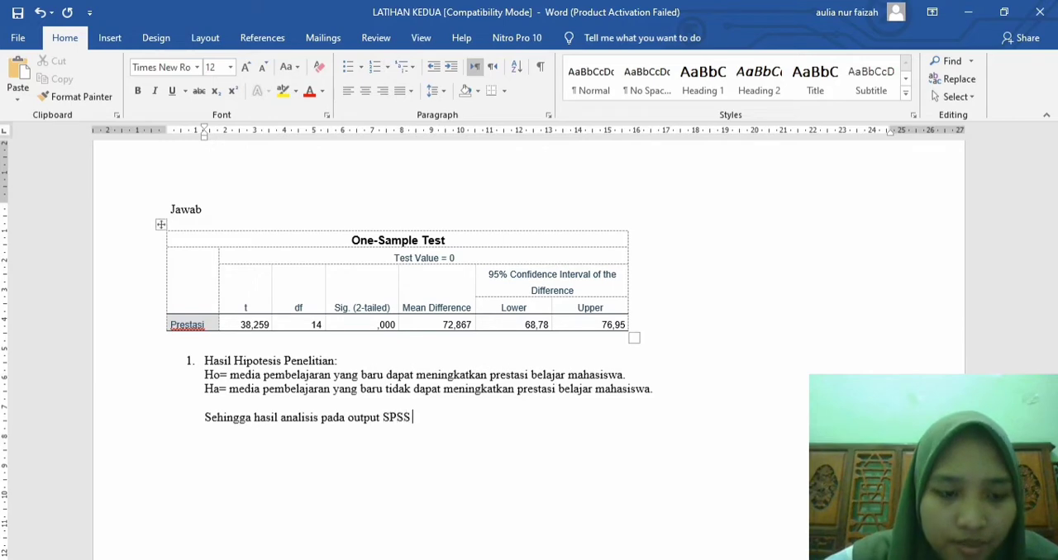
{"action": "type", "text": "menunjukkan"}
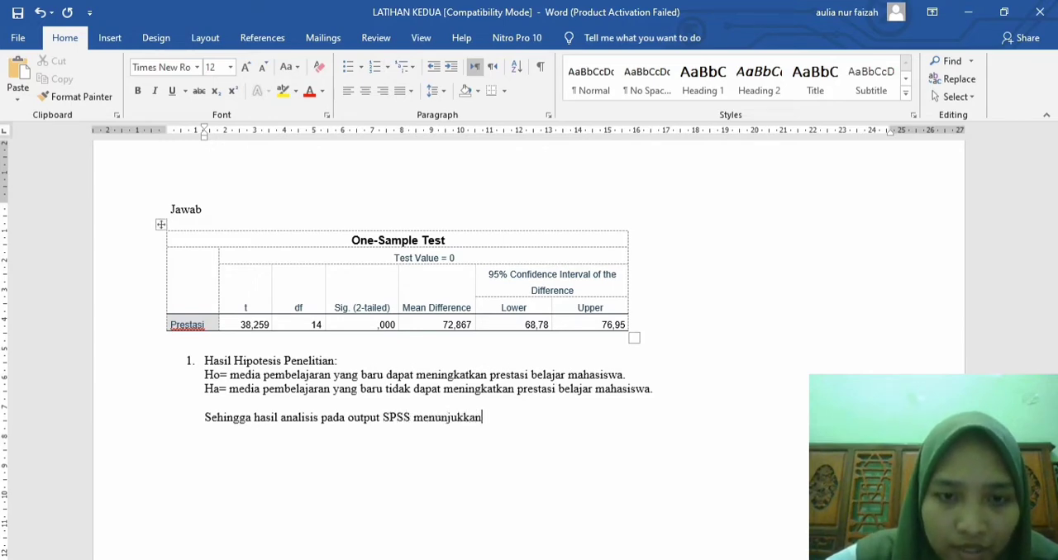
{"action": "type", "text": " bahwa"}
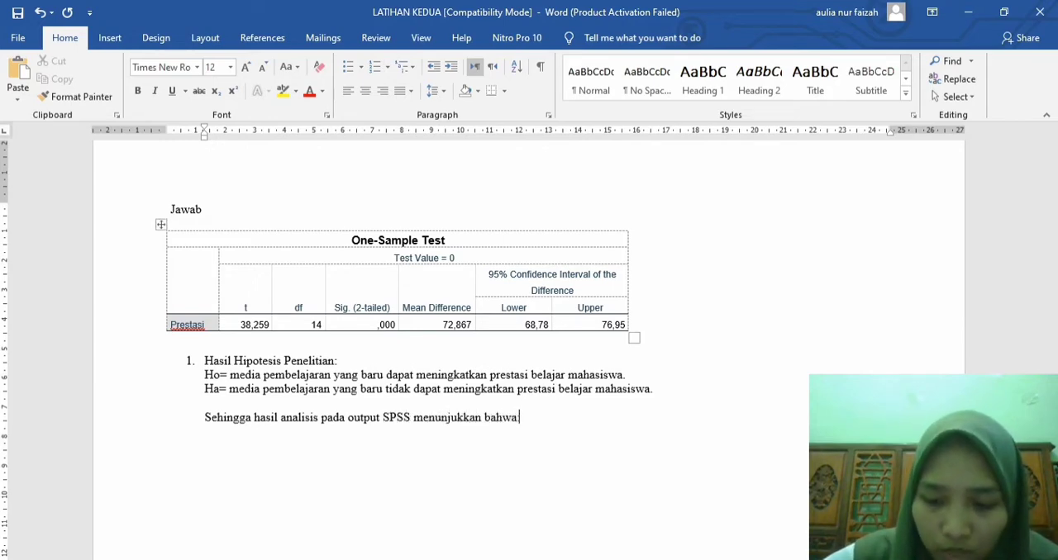
{"action": "type", "text": ": Nilai t"}
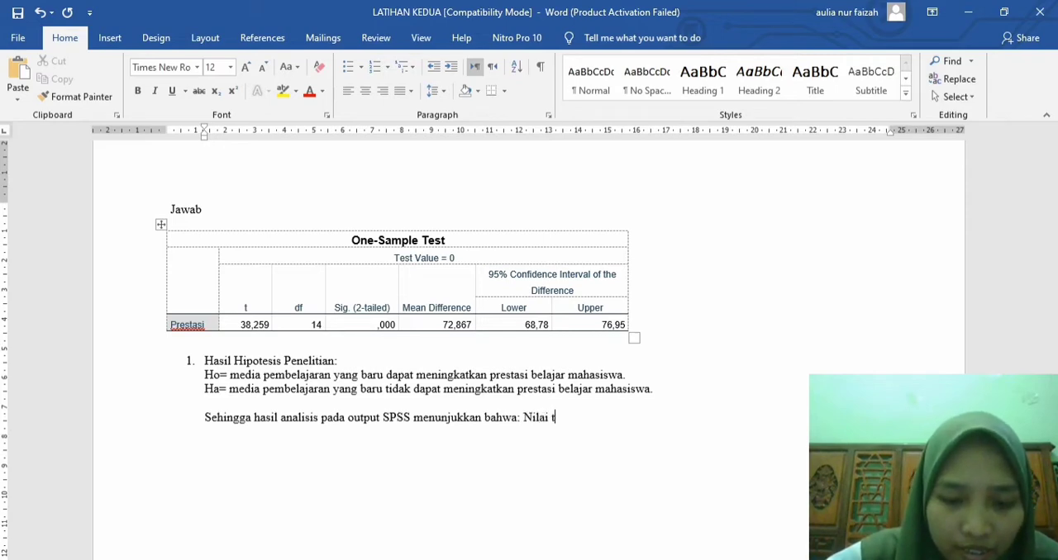
{"action": "type", "text": " (t h"}
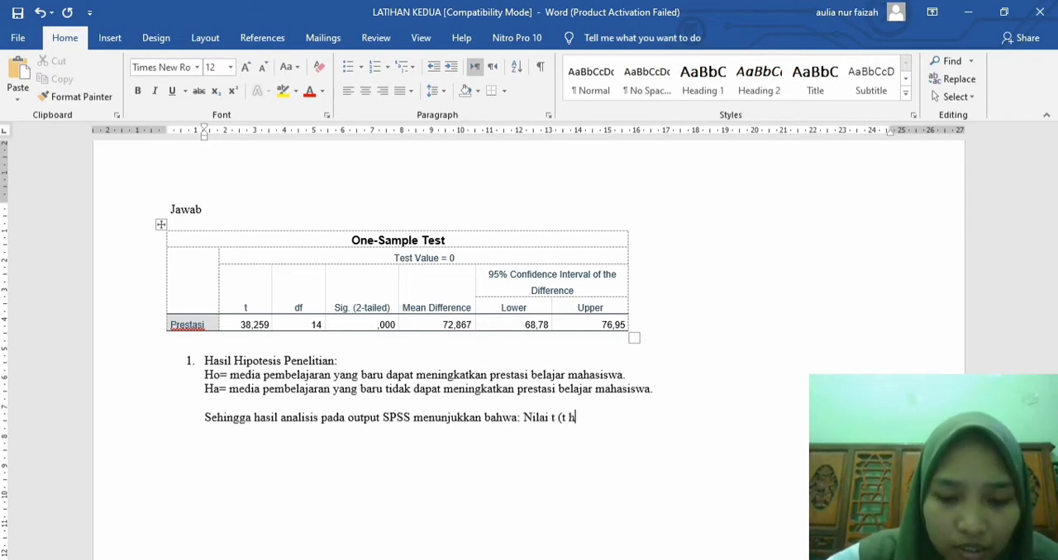
{"action": "type", "text": "itung= "}
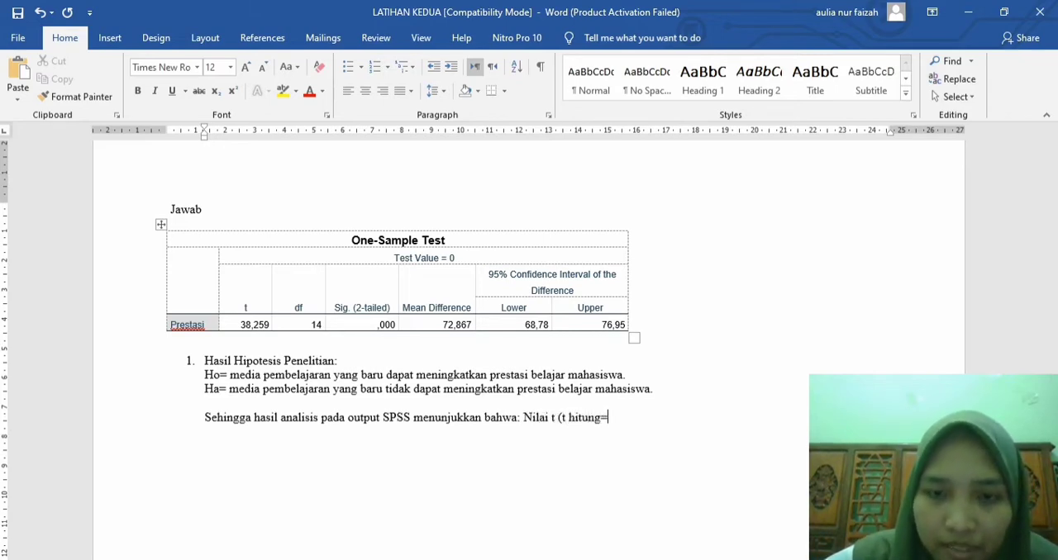
{"action": "type", "text": "38"}
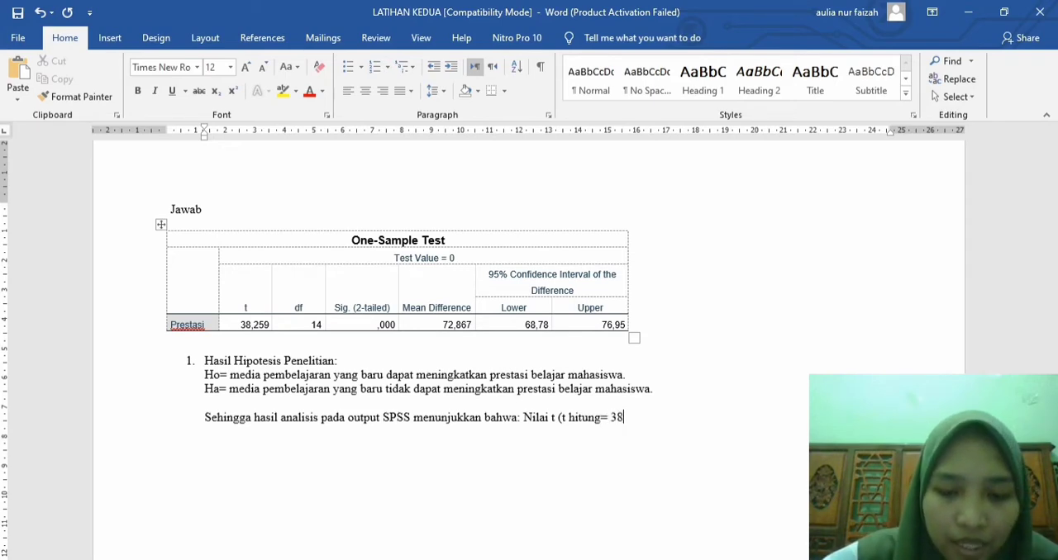
{"action": "type", "text": ",259"}
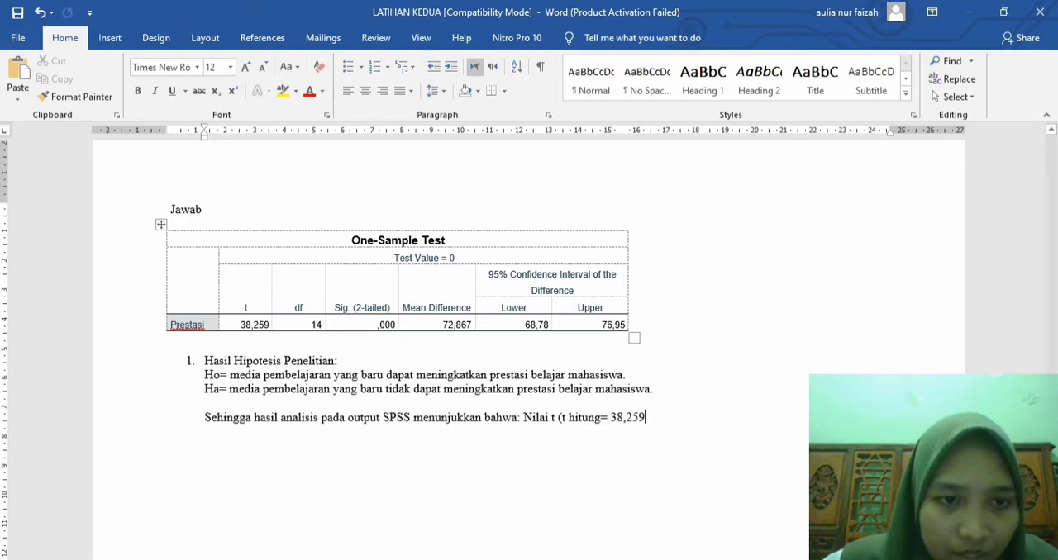
Step: Enlarge the t value in the table's Prestasi row to font size 12
{"action": "left_click", "coordinate": [240, 325]}
{"action": "left_click_drag", "start_coordinate": [241, 325], "coordinate": [269, 325]}
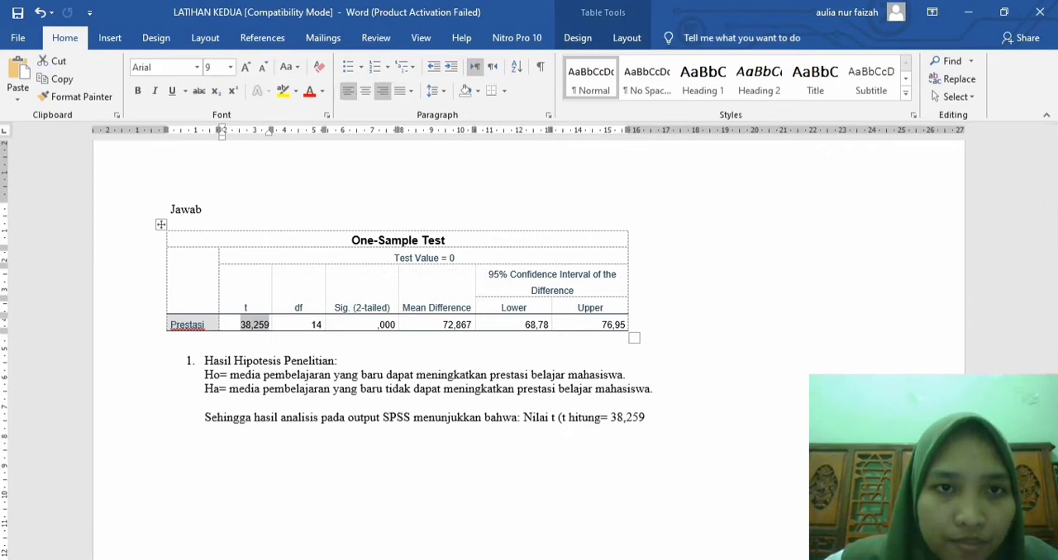
{"action": "double_click", "coordinate": [244, 67]}
{"action": "left_click", "coordinate": [245, 67]}
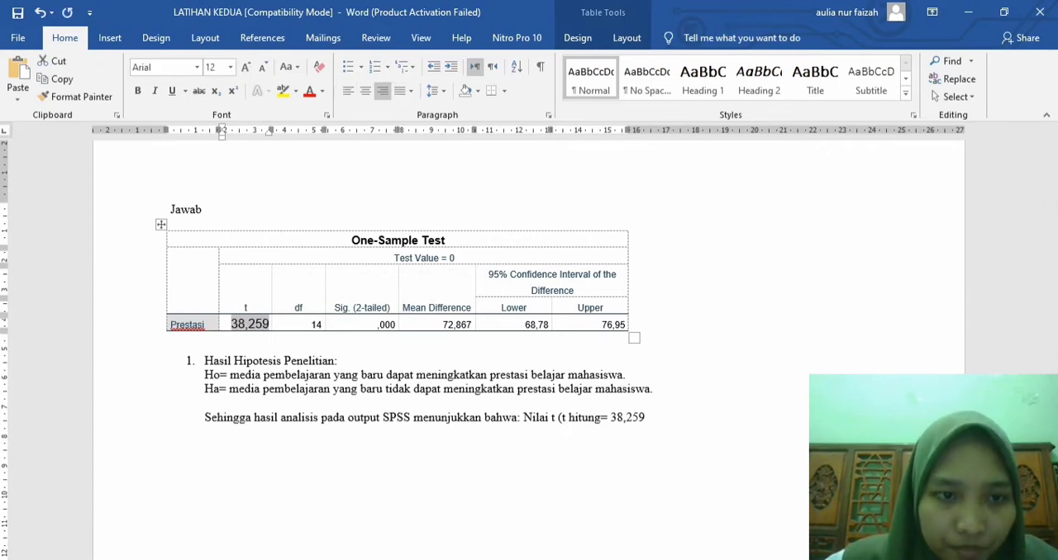
Step: Continue the analysis sentence after "38,259" with ") > (t tabel= 2,145)"
{"action": "left_click", "coordinate": [647, 418]}
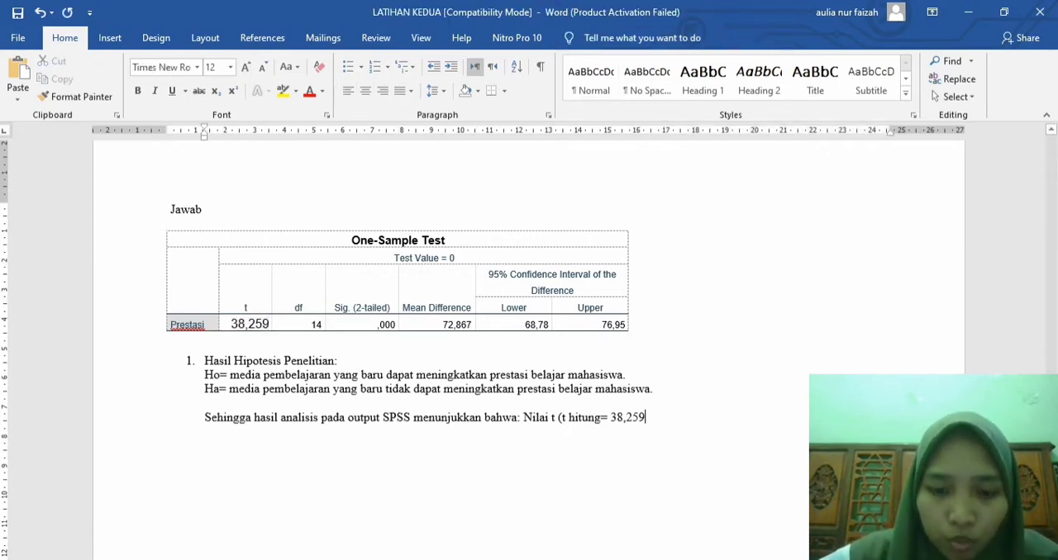
{"action": "type", "text": ") >"}
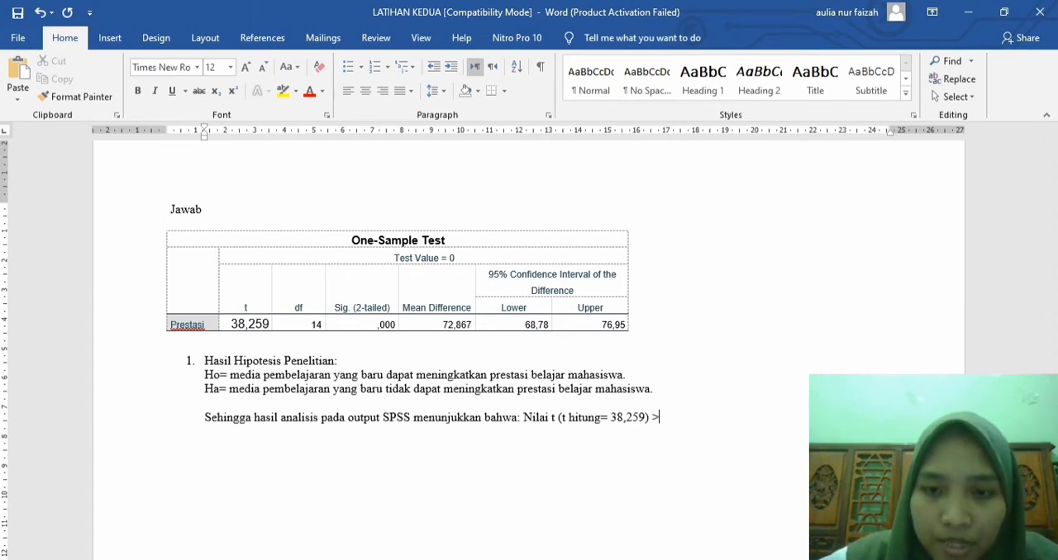
{"action": "type", "text": " ("}
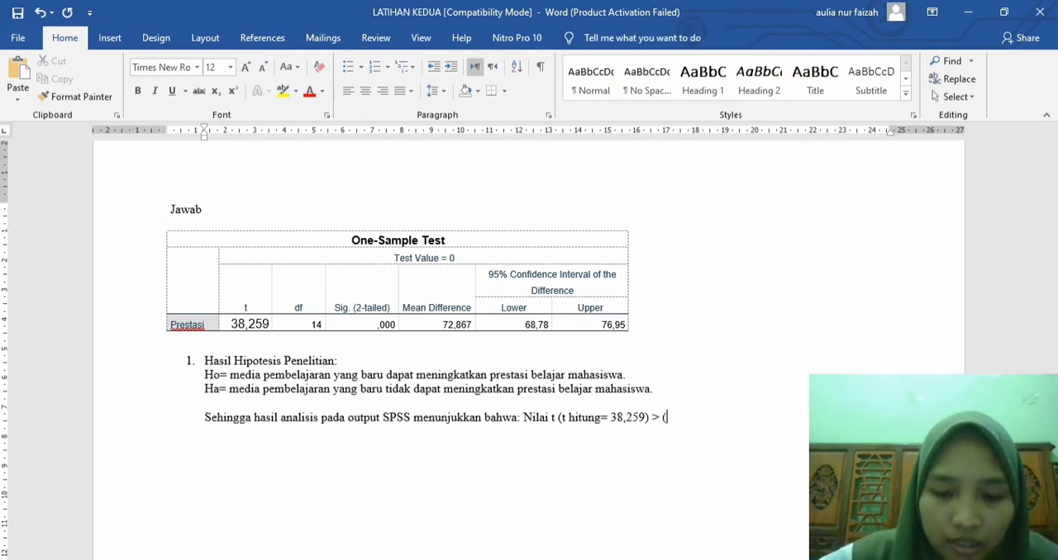
{"action": "type", "text": "t tabel="}
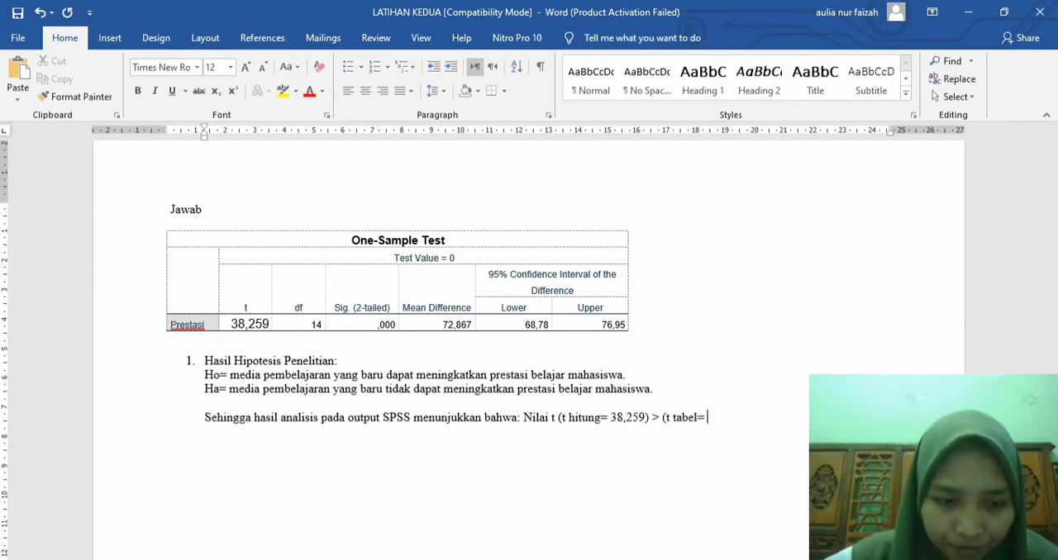
{"action": "type", "text": " 2,14"}
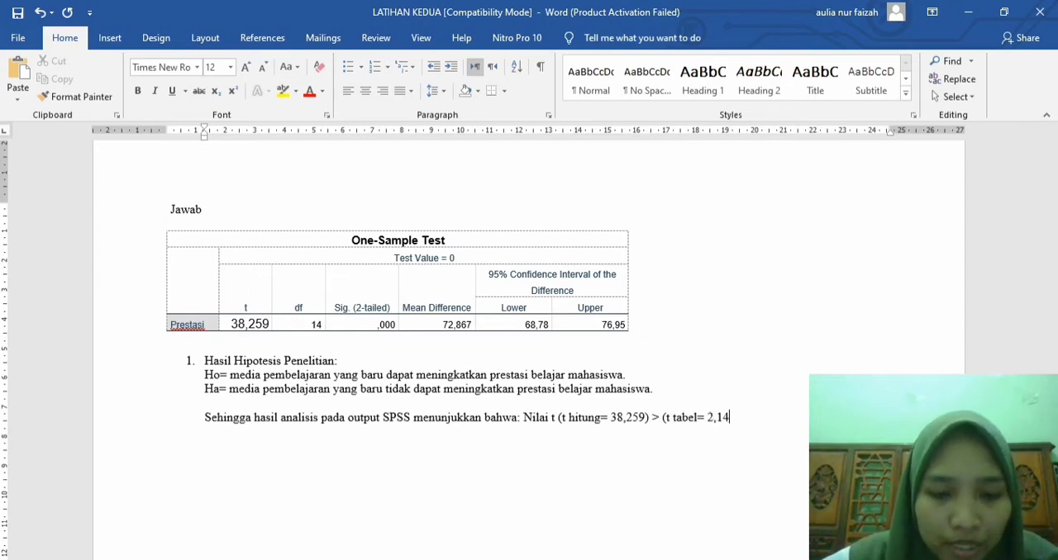
{"action": "type", "text": "5)"}
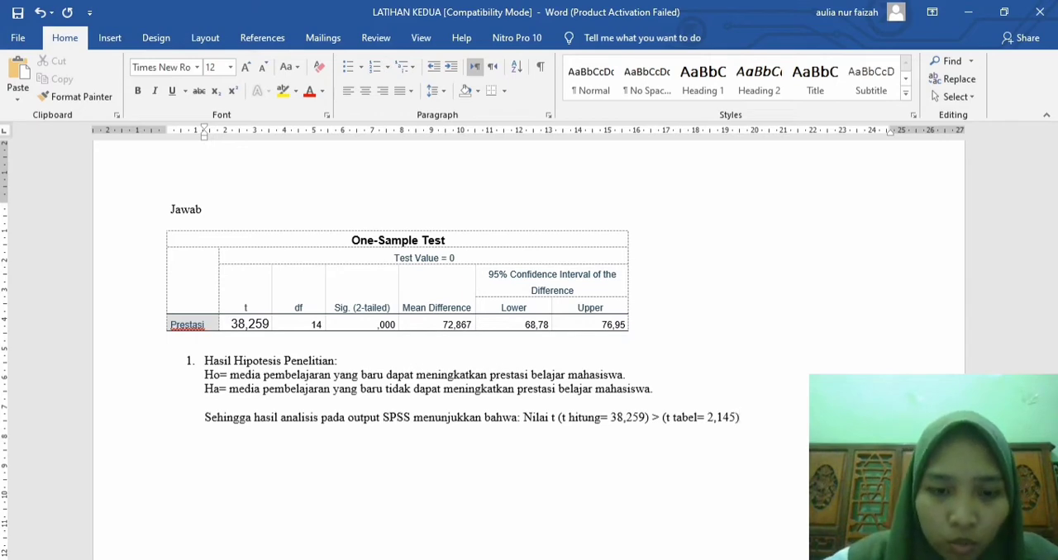
{"action": "type", "text": " m"}
Step: Finish the analysis sentence with "maka", the rejection of Ho, and the ending "pembelajaran yang baru tidak dapat meningkatkan prestasi belajar mahasiswa."
{"action": "type", "text": "Ho dito"}
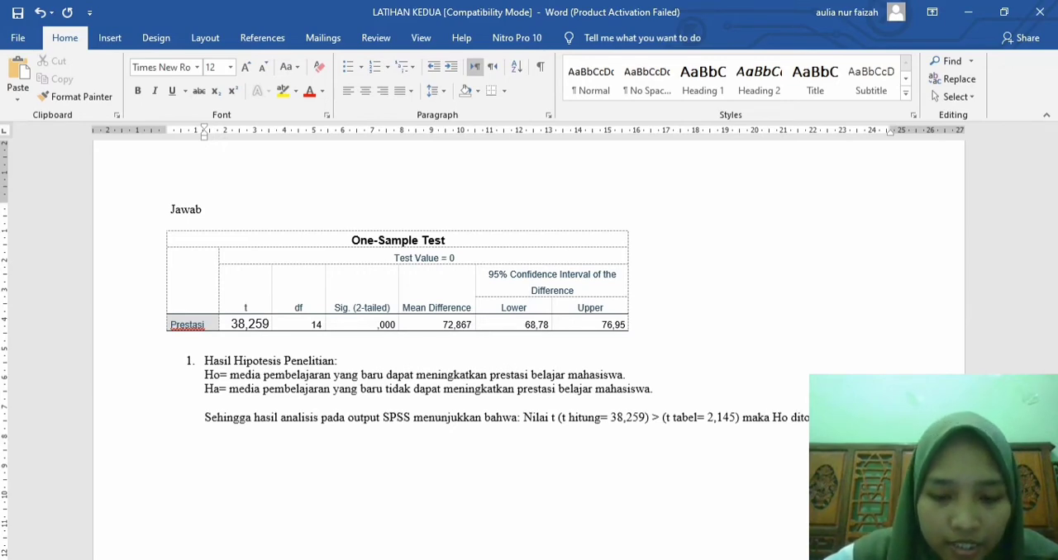
{"action": "type", "text": "pembelajaran"}
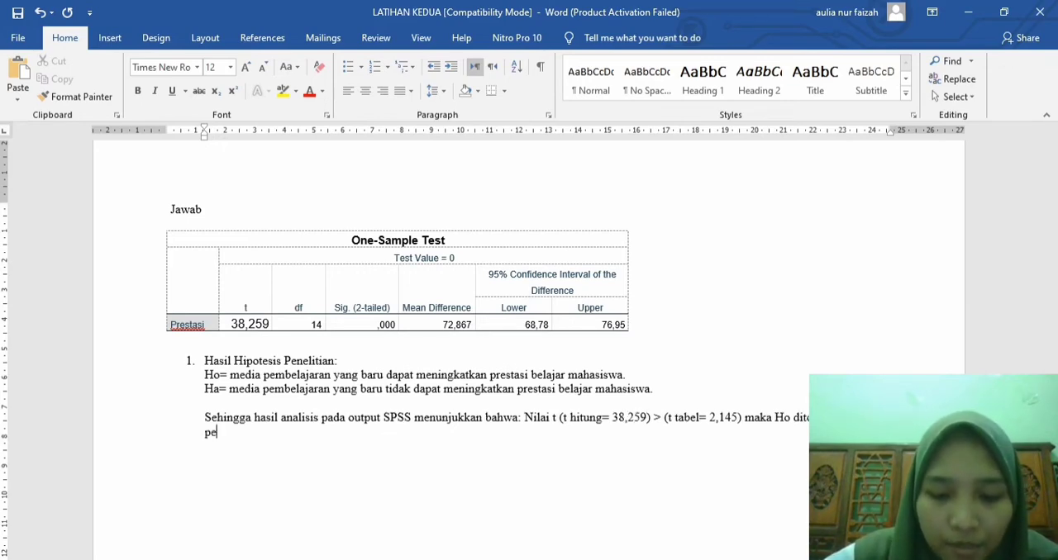
{"action": "type", "text": " ty"}
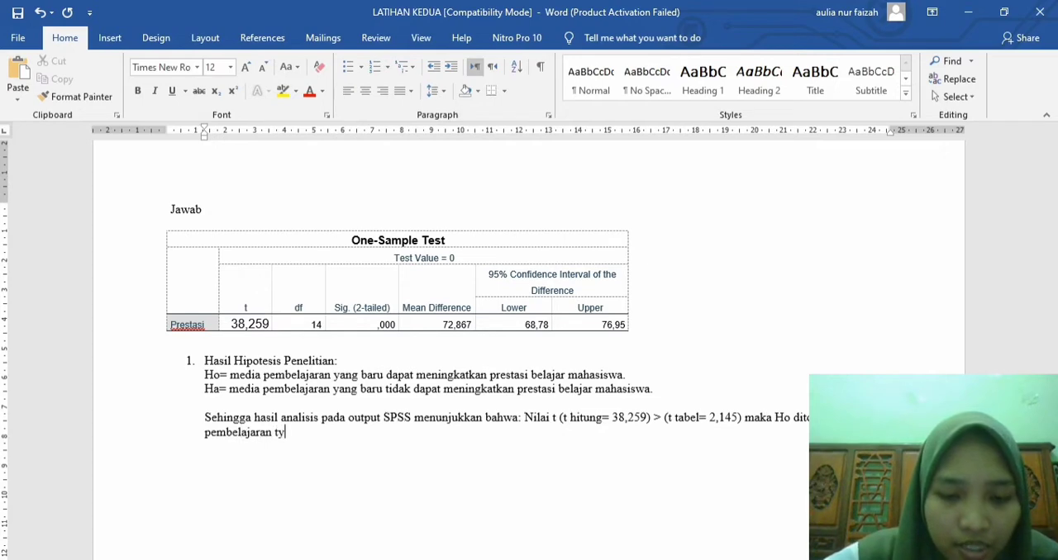
{"action": "key", "text": "BackSpace"}
{"action": "key", "text": "BackSpace"}
{"action": "type", "text": "yang "}
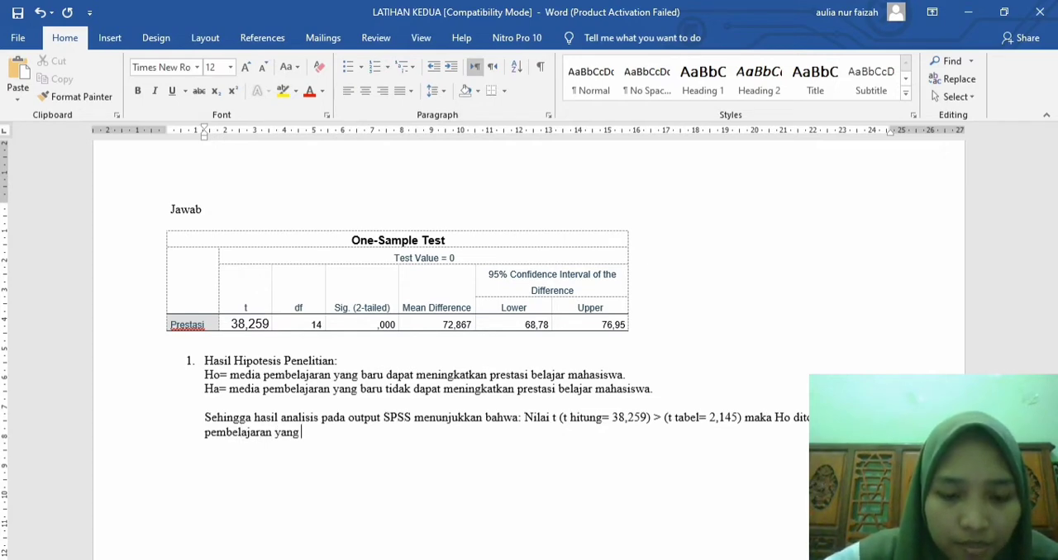
{"action": "type", "text": "baru tidak da"}
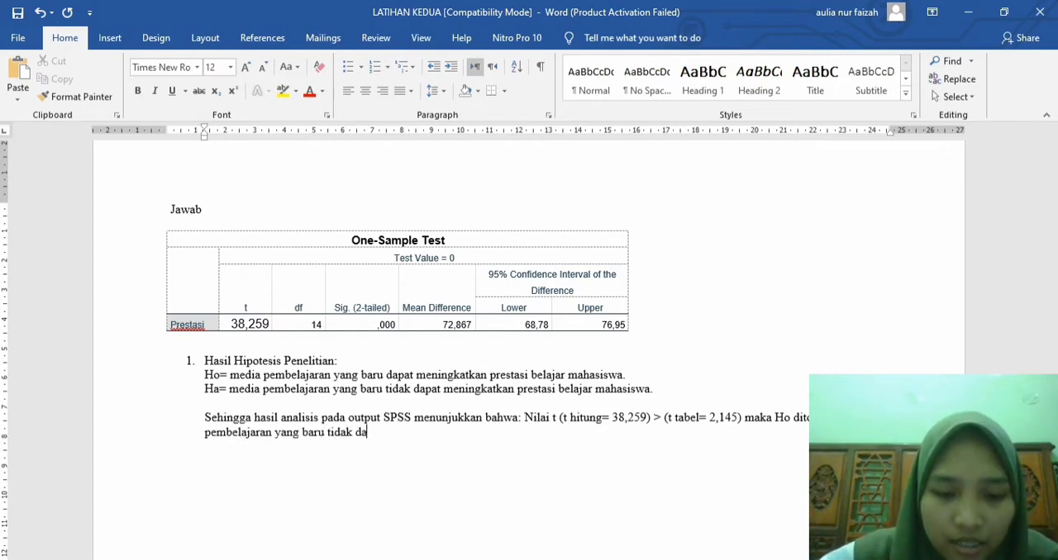
{"action": "type", "text": "pat meningka"}
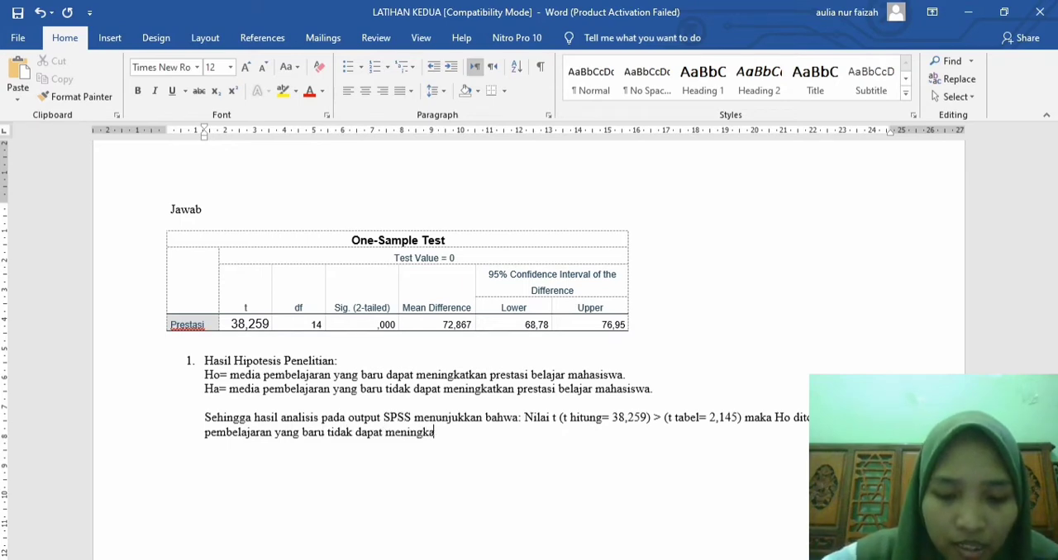
{"action": "type", "text": "tkan presta"}
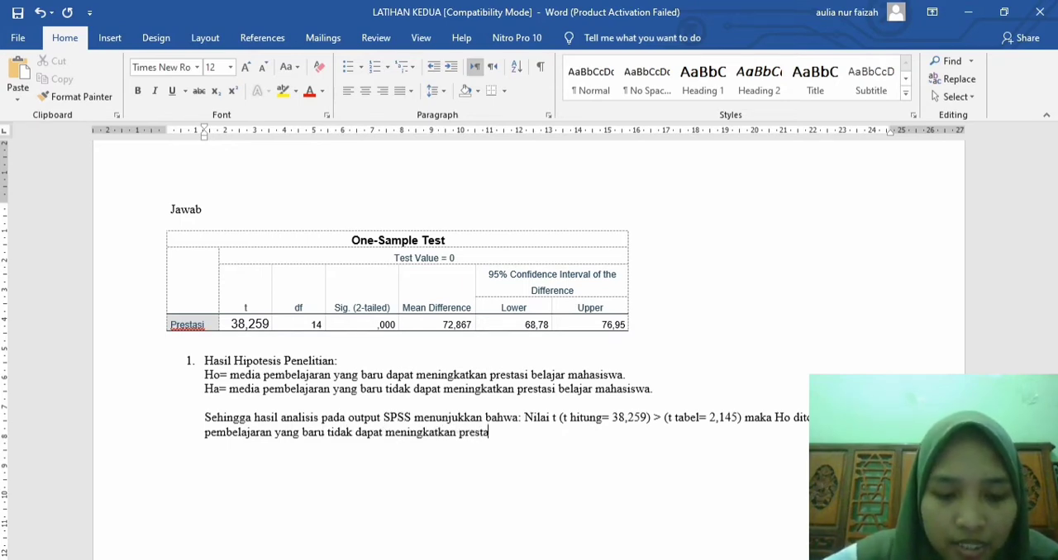
{"action": "type", "text": "si belajar ma"}
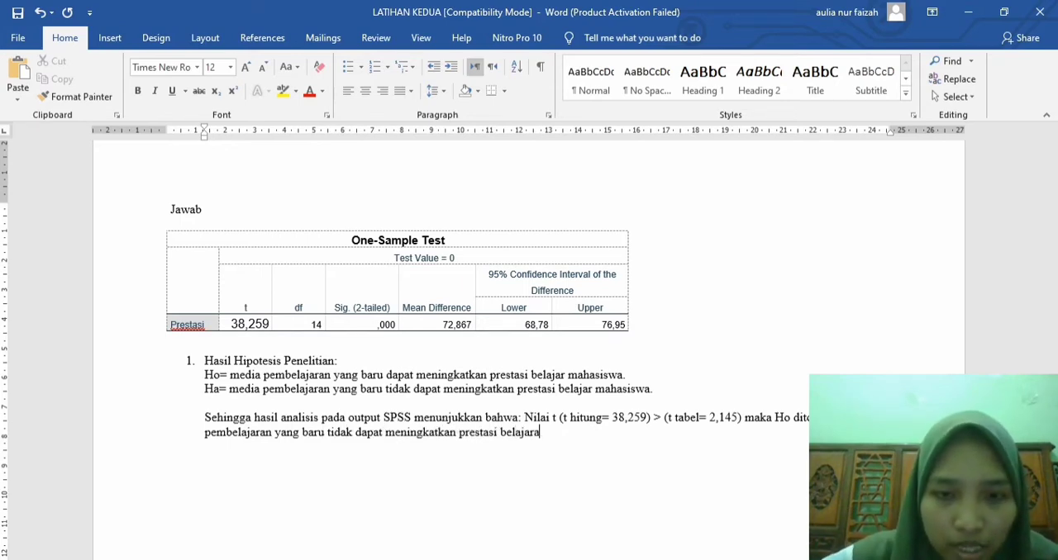
{"action": "type", "text": "hasiswa."}
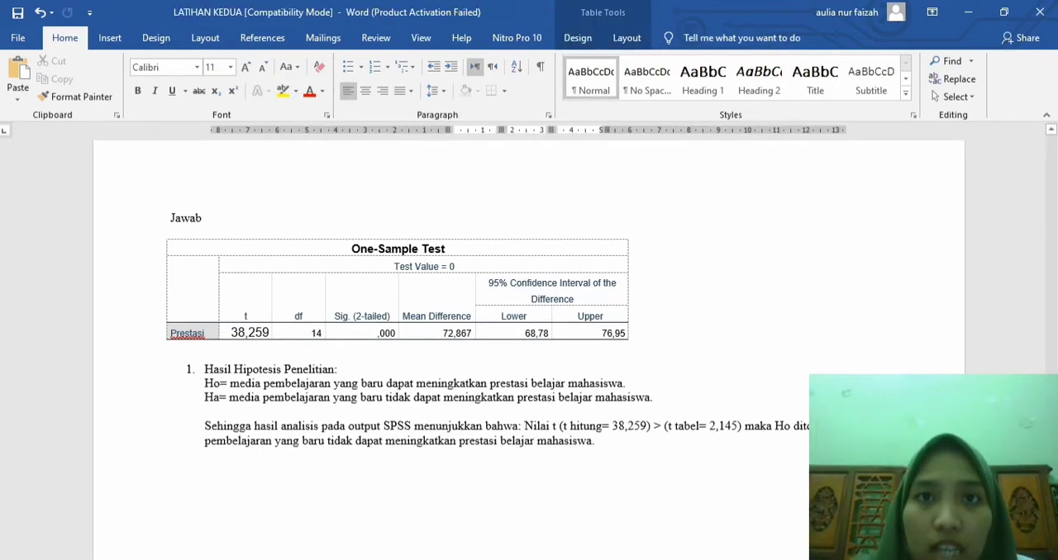
Step: Copy all X1, X2 and Y values from the exercise 2 regression table, without the headers, and switch to the SPSS Data Editor
{"action": "scroll", "coordinate": [529, 347], "scroll_direction": "up", "scroll_amount": 15}
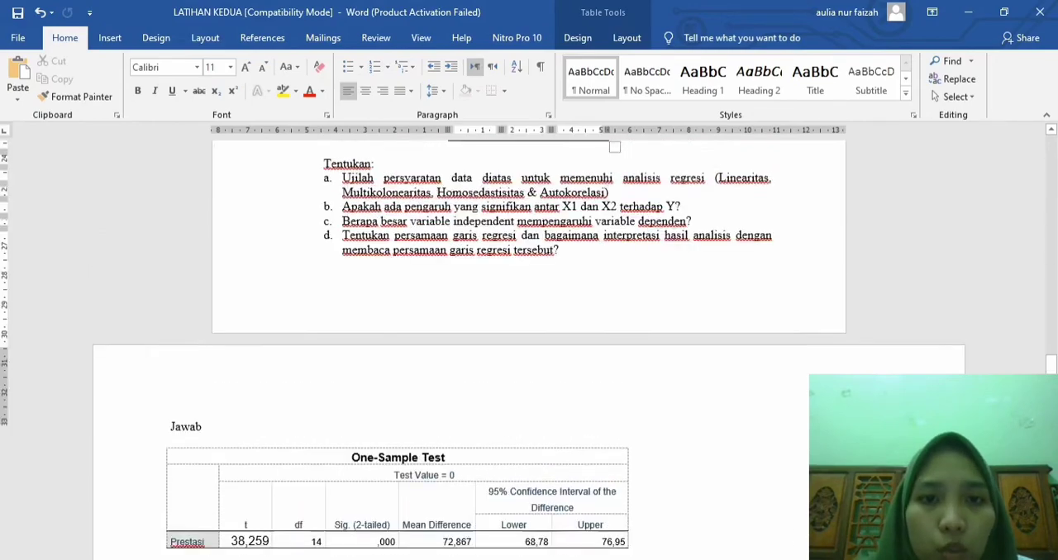
{"action": "scroll", "coordinate": [529, 347], "scroll_direction": "up", "scroll_amount": 2}
{"action": "scroll", "coordinate": [529, 347], "scroll_direction": "down", "scroll_amount": 2}
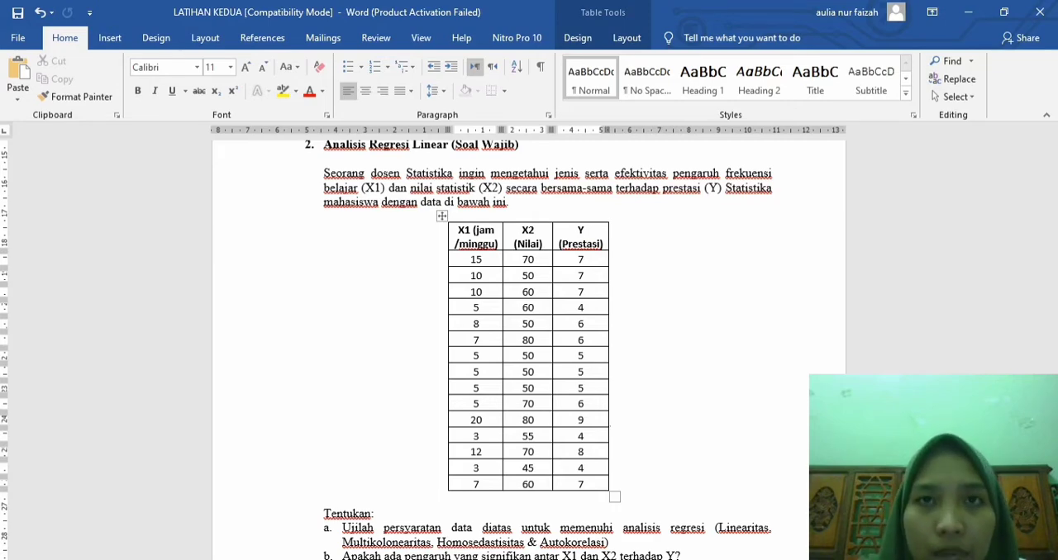
{"action": "scroll", "coordinate": [529, 347], "scroll_direction": "down", "scroll_amount": 3}
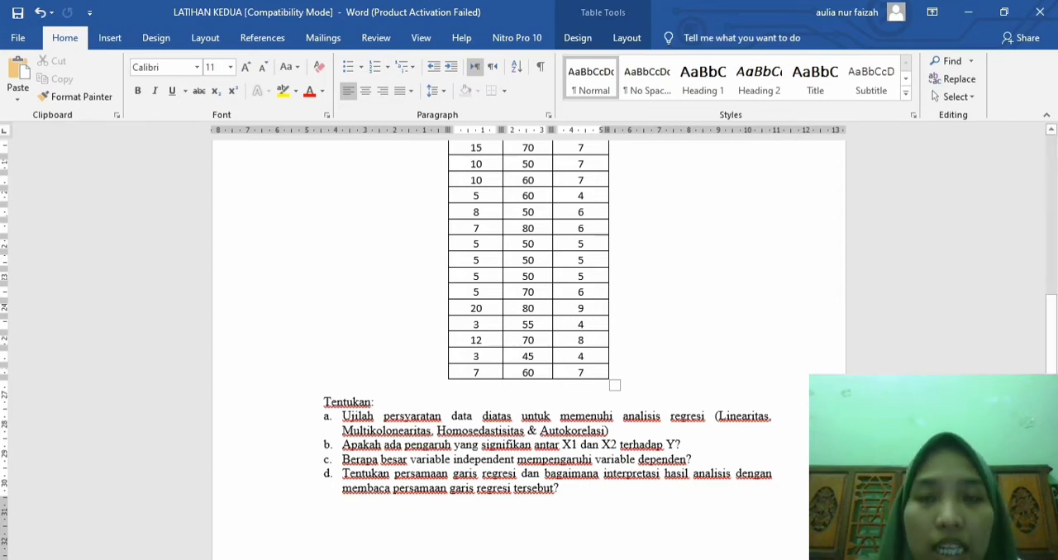
{"action": "scroll", "coordinate": [529, 347], "scroll_direction": "up", "scroll_amount": 2}
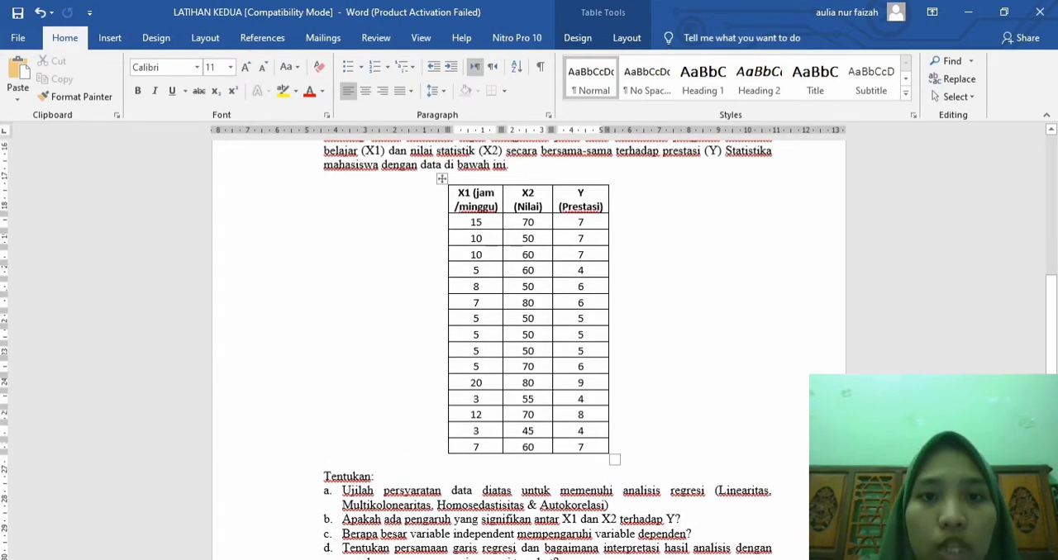
{"action": "left_click_drag", "start_coordinate": [465, 223], "coordinate": [595, 447]}
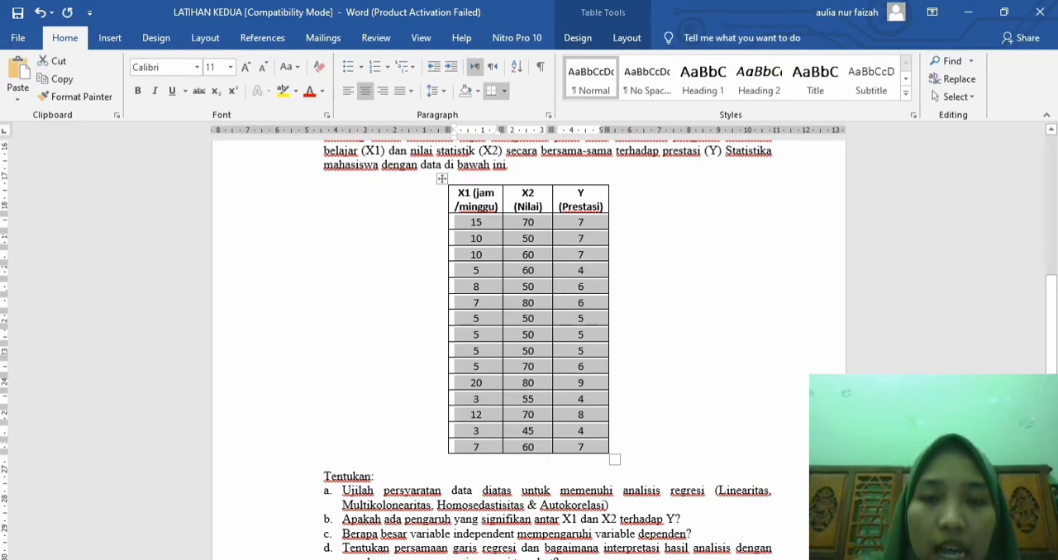
{"action": "left_click", "coordinate": [634, 559]}
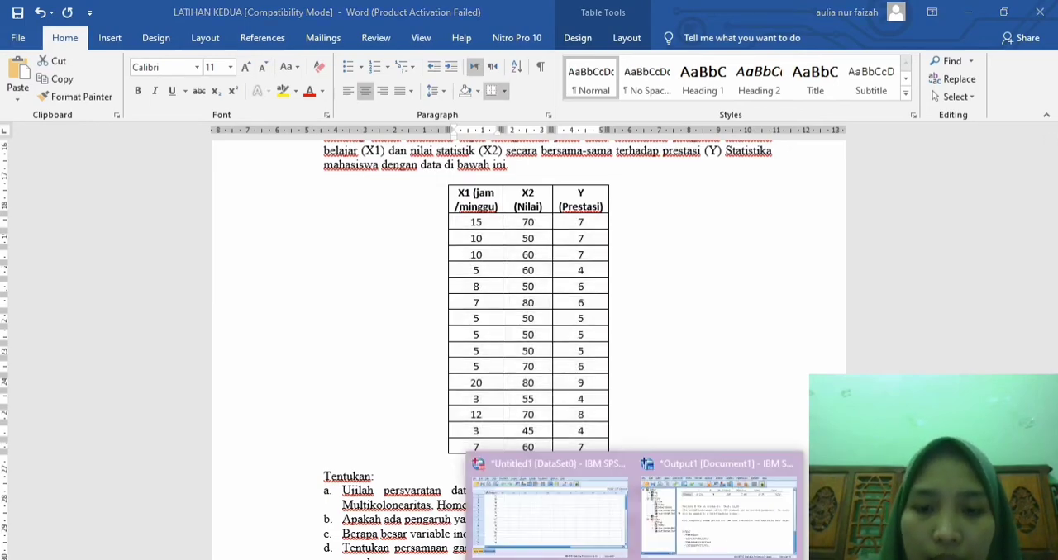
{"action": "left_click", "coordinate": [550, 506]}
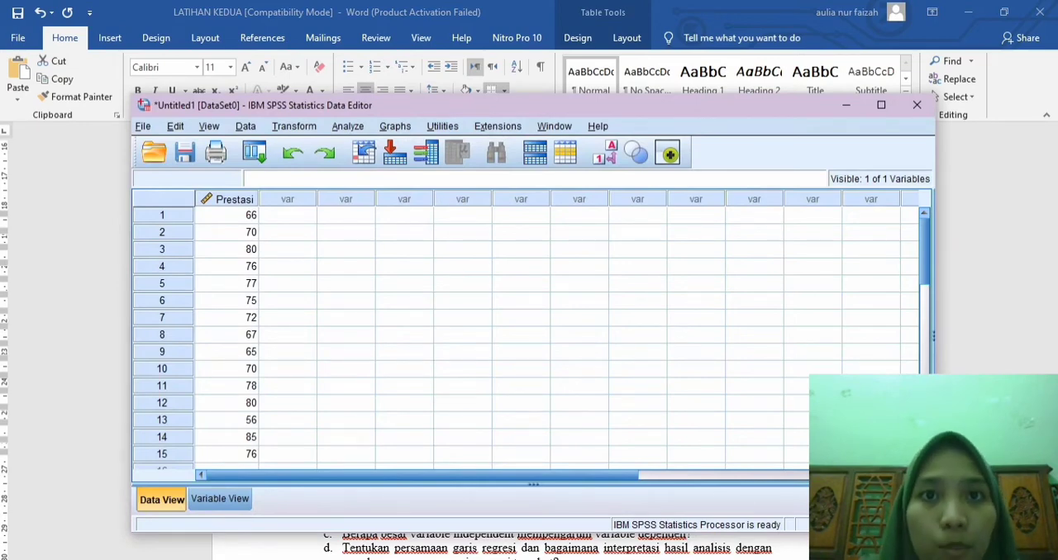
Step: Create a new empty dataset and paste the copied values into it starting at the first cell
{"action": "left_click", "coordinate": [143, 127]}
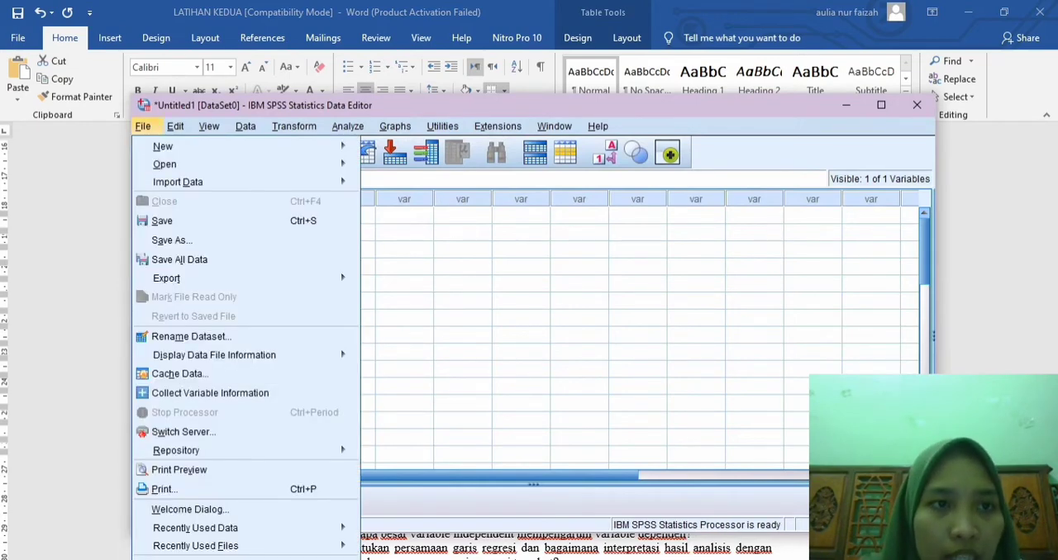
{"action": "mouse_move", "coordinate": [165, 146]}
{"action": "left_click", "coordinate": [388, 150]}
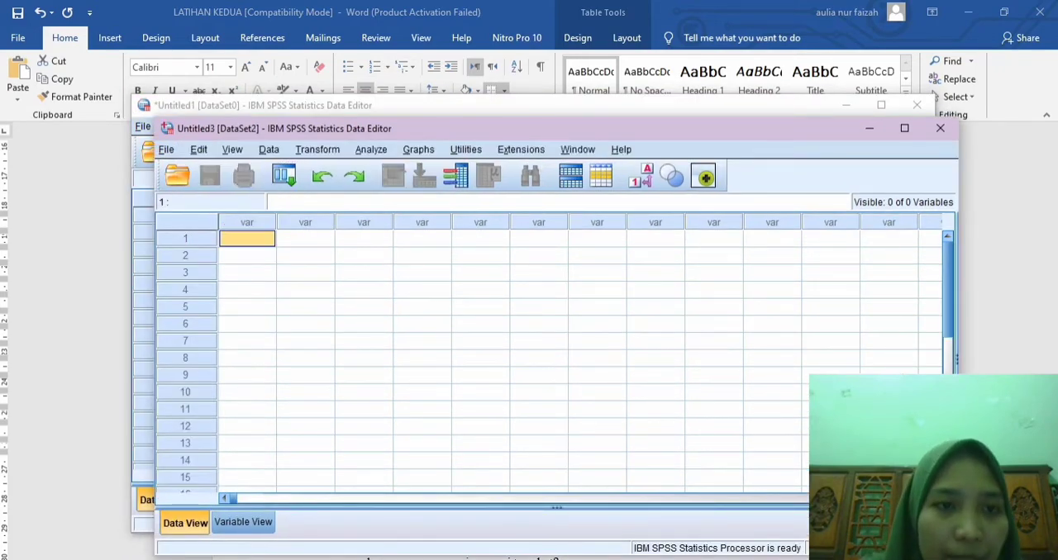
{"action": "right_click", "coordinate": [244, 238]}
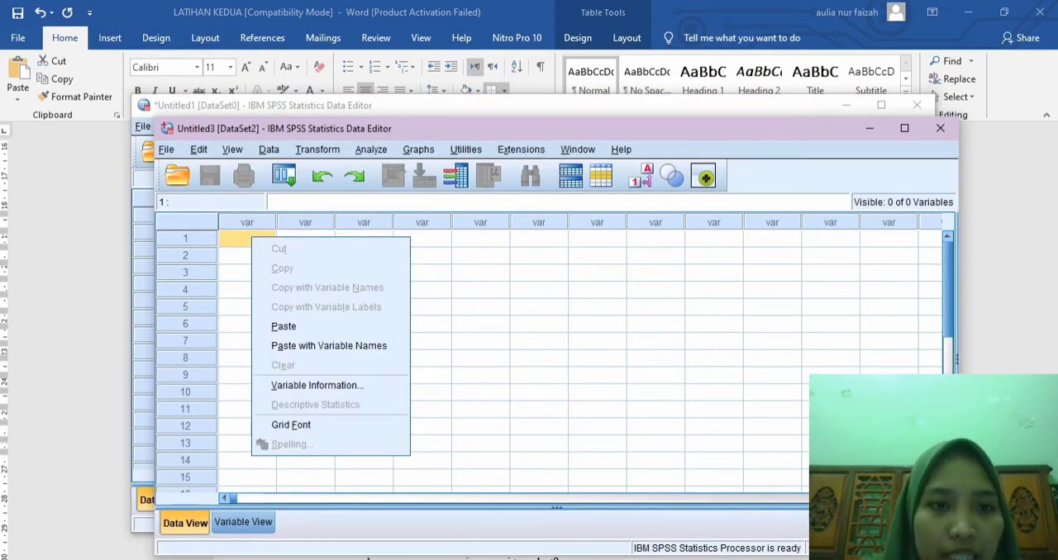
{"action": "left_click", "coordinate": [278, 324]}
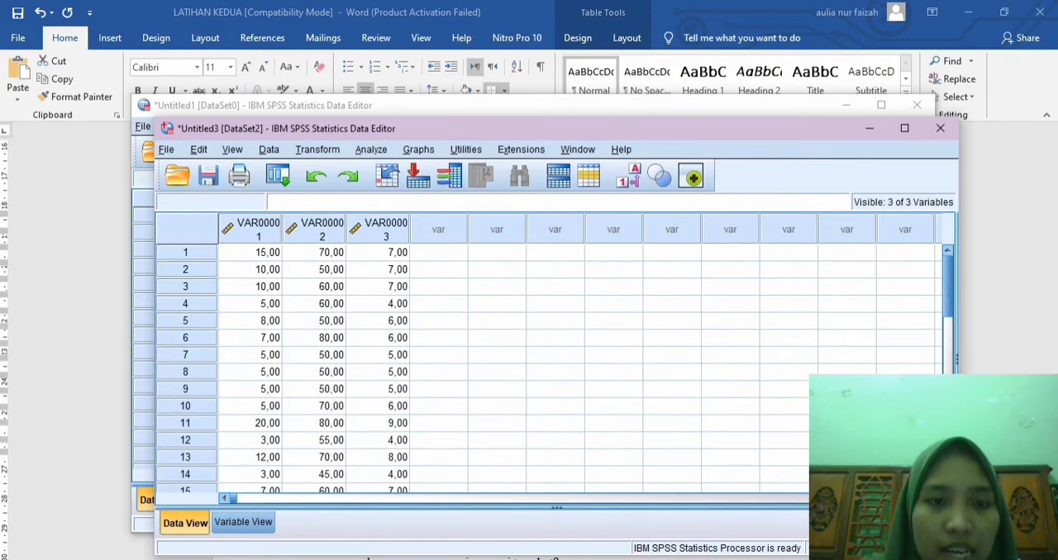
Step: Rename the three variables as X1_Jam, X2_Nilai and Prestasi
{"action": "left_click", "coordinate": [243, 522]}
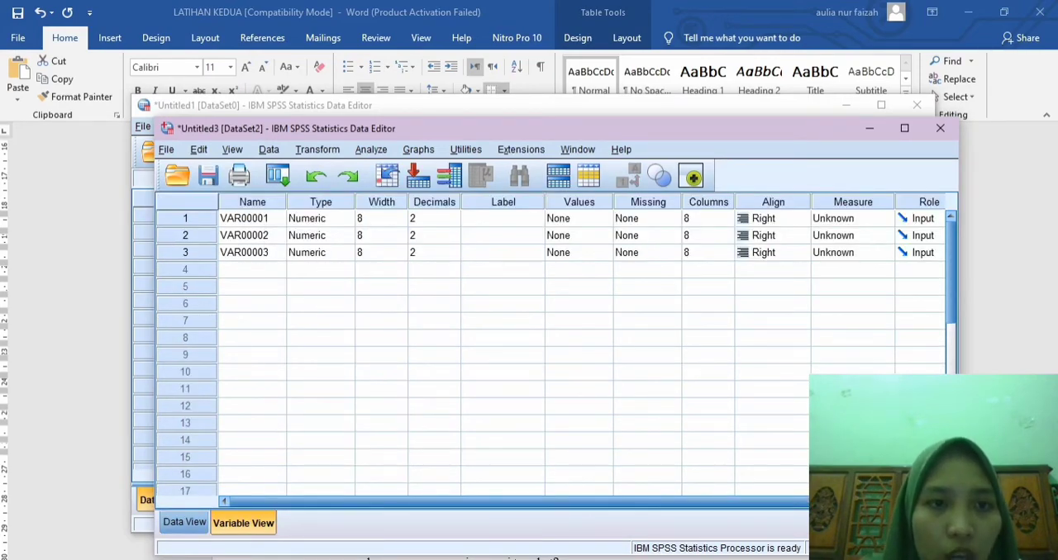
{"action": "left_click", "coordinate": [251, 218]}
{"action": "type", "text": "X1_"}
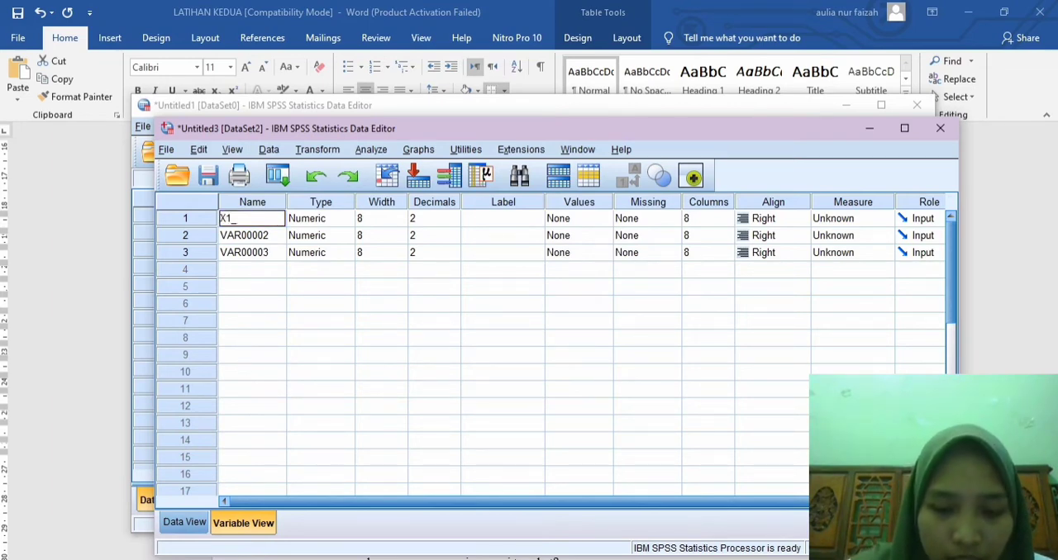
{"action": "type", "text": "Jam"}
{"action": "key", "text": "Return"}
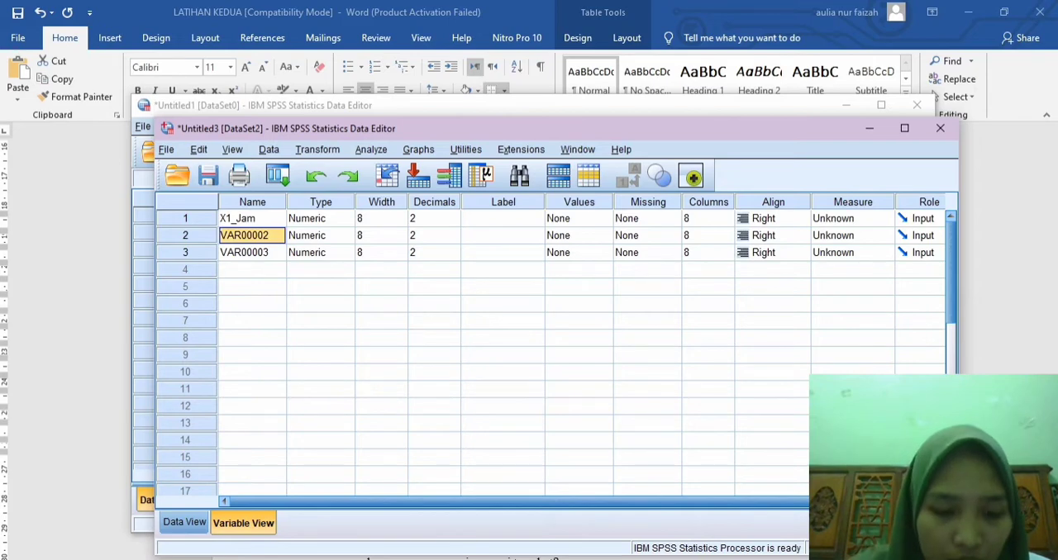
{"action": "type", "text": "X2_Nilai"}
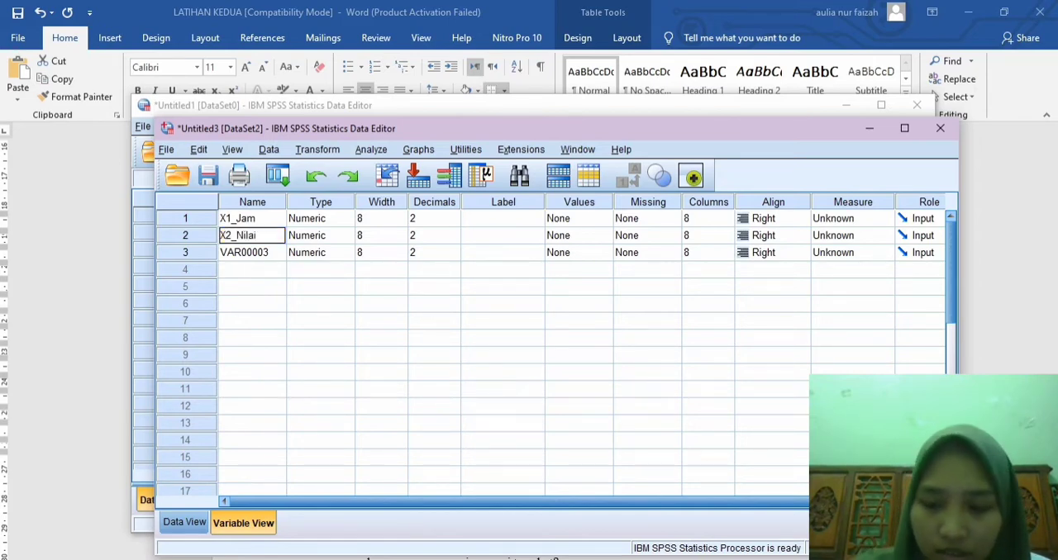
{"action": "key", "text": "Return"}
{"action": "type", "text": "Prestasi"}
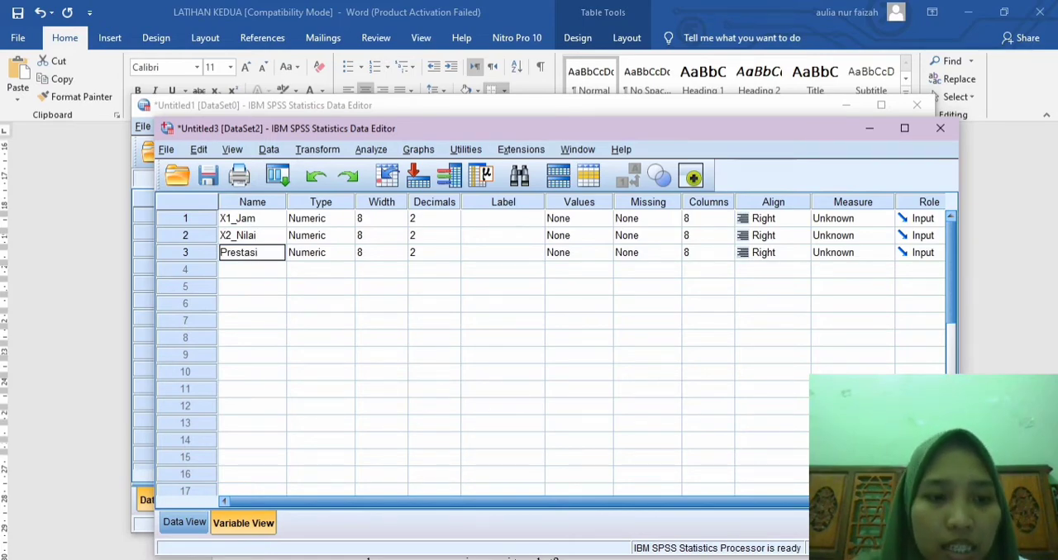
Step: Set up a Means comparison with X1_Jam as the dependent variable and X2_Nilai as the independent variable
{"action": "left_click", "coordinate": [184, 522]}
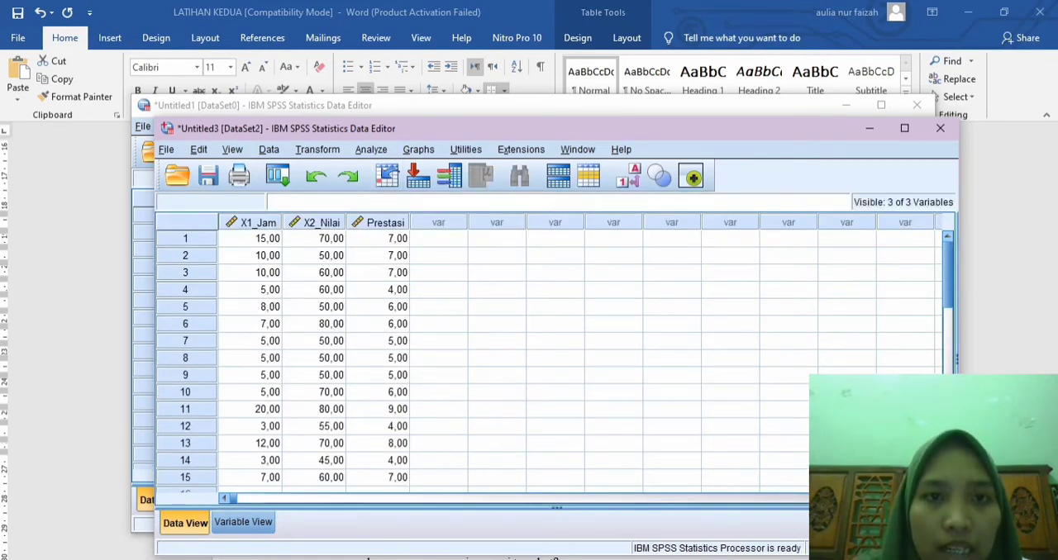
{"action": "left_click", "coordinate": [371, 149]}
{"action": "mouse_move", "coordinate": [408, 188]}
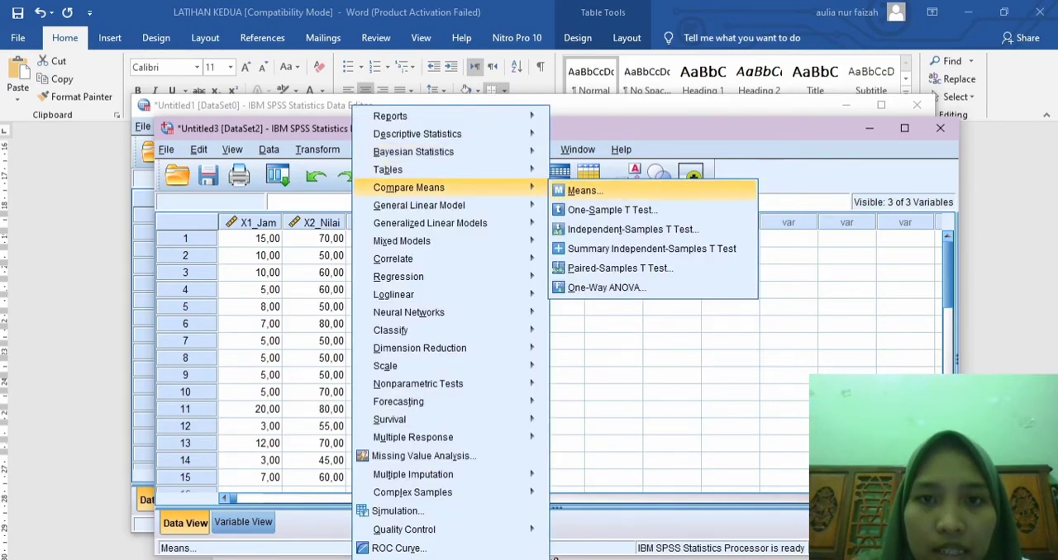
{"action": "left_click", "coordinate": [578, 188]}
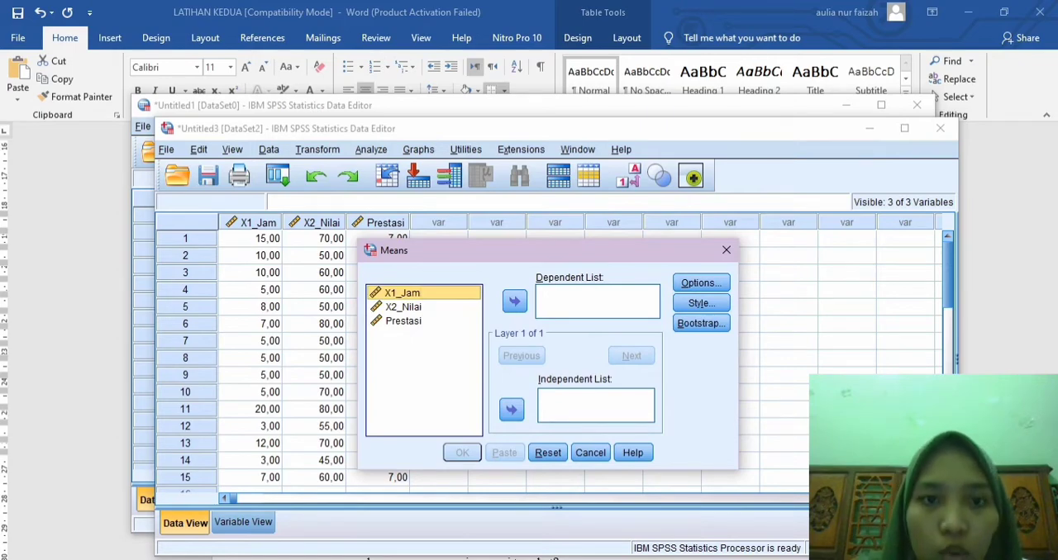
{"action": "left_click", "coordinate": [514, 302]}
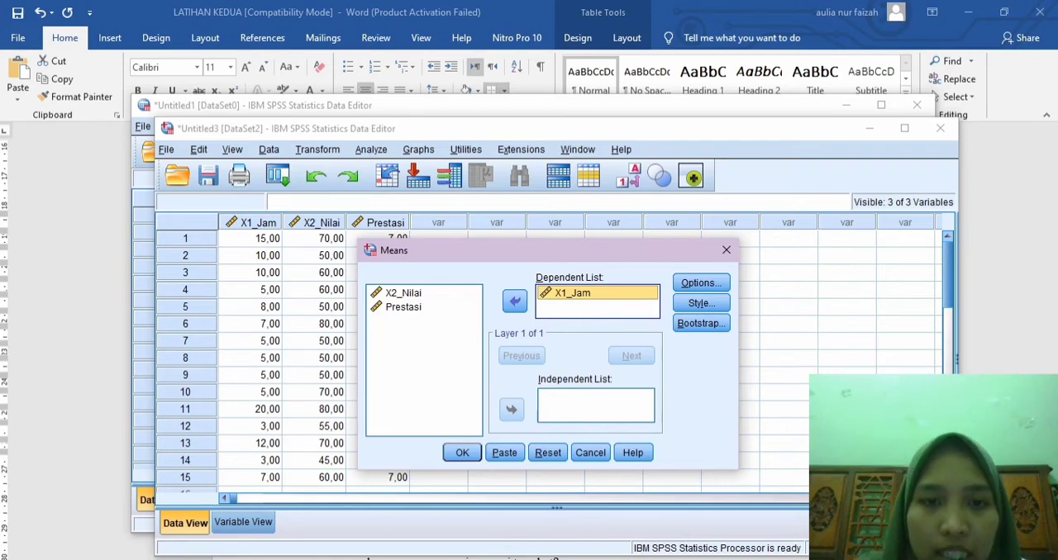
{"action": "left_click", "coordinate": [404, 293]}
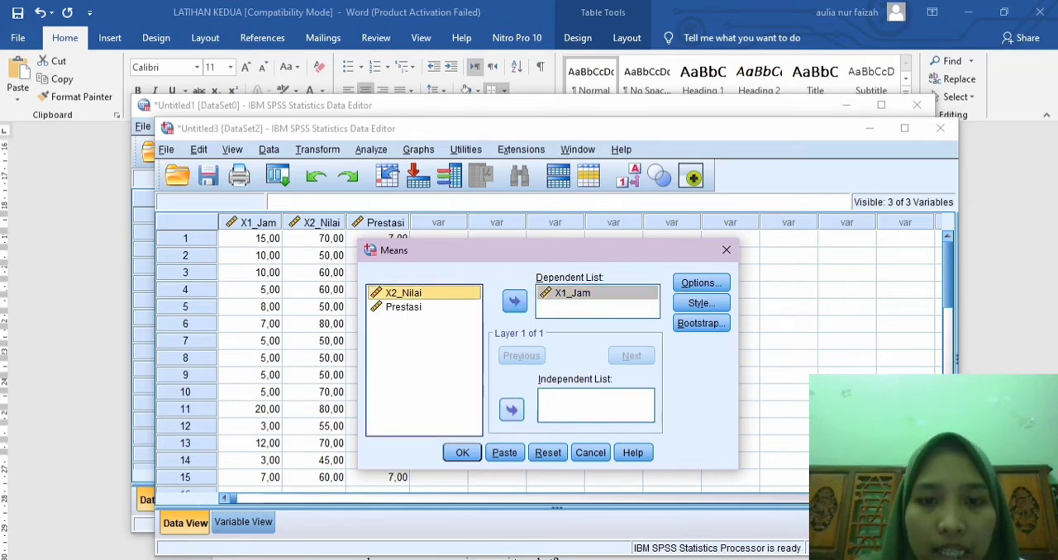
{"action": "left_click", "coordinate": [511, 409]}
Step: Enable the test for linearity in the Means options and run the analysis
{"action": "left_click", "coordinate": [701, 282]}
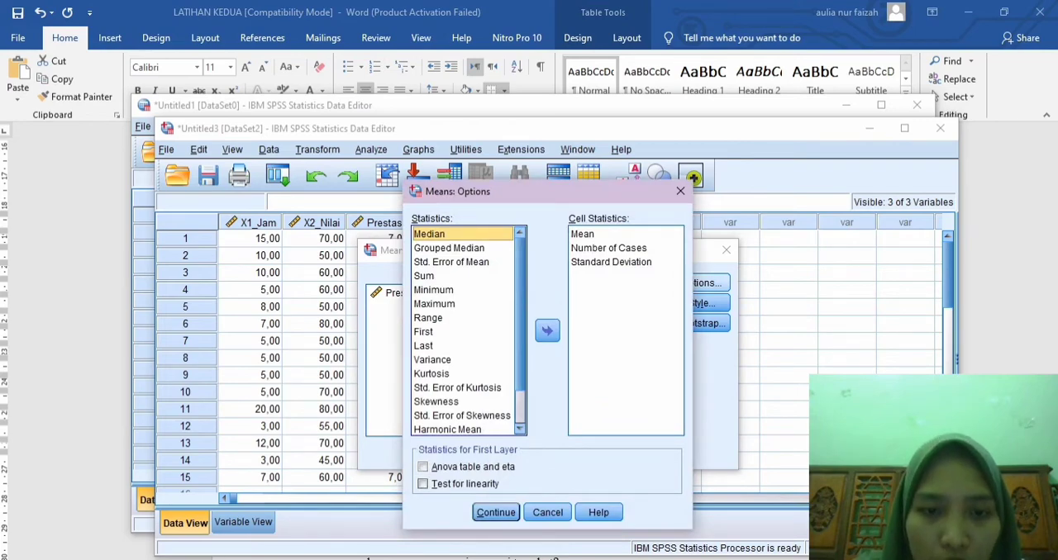
{"action": "left_click", "coordinate": [423, 483]}
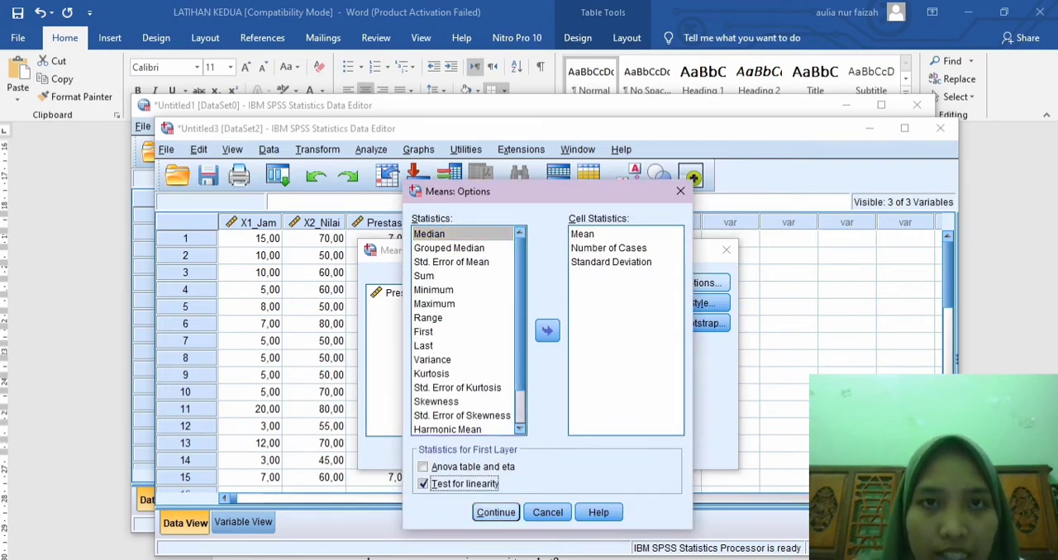
{"action": "left_click", "coordinate": [496, 512]}
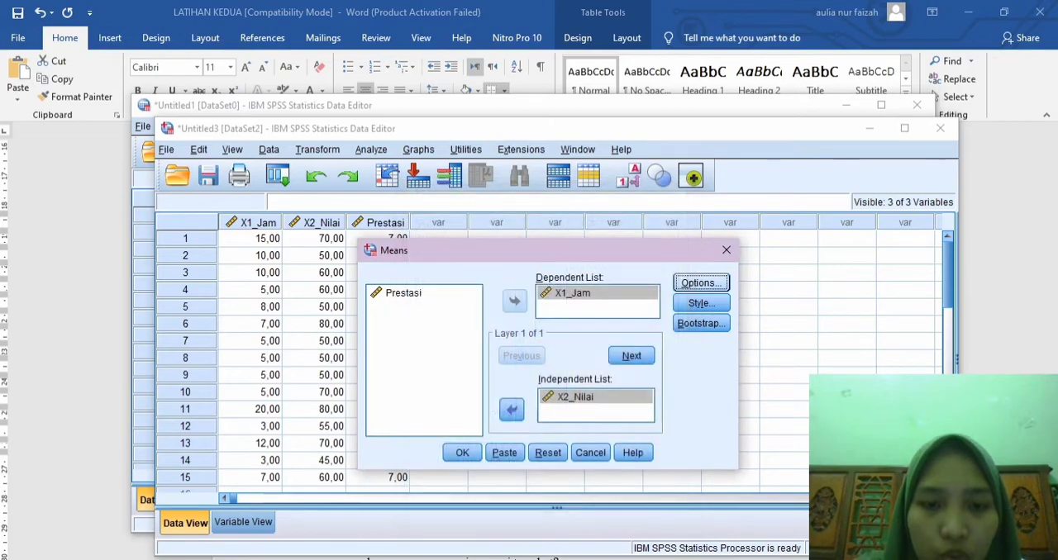
{"action": "left_click", "coordinate": [461, 452]}
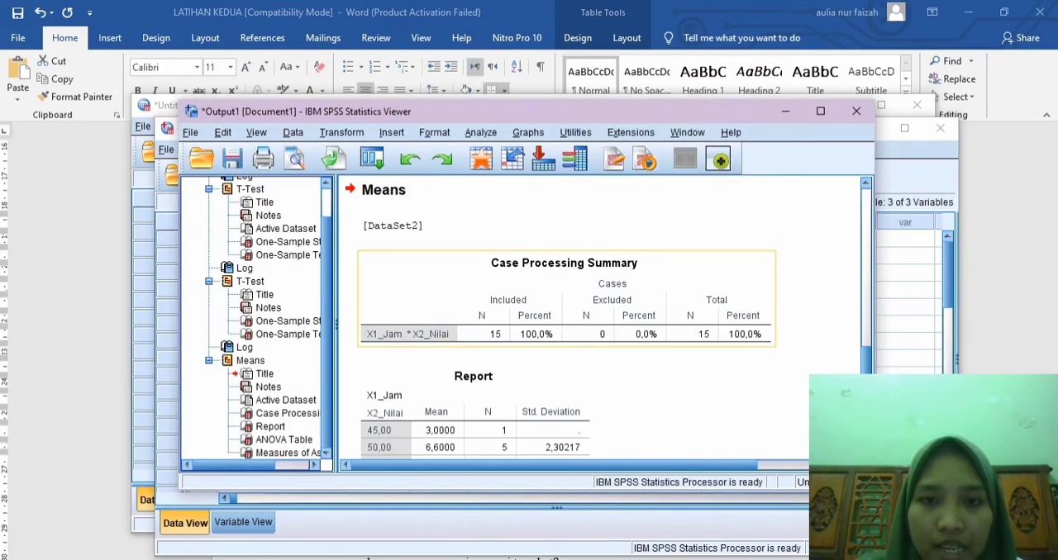
Step: Copy the ANOVA Table from the Means output and switch to the Word document
{"action": "scroll", "coordinate": [570, 323], "scroll_direction": "down", "scroll_amount": 5}
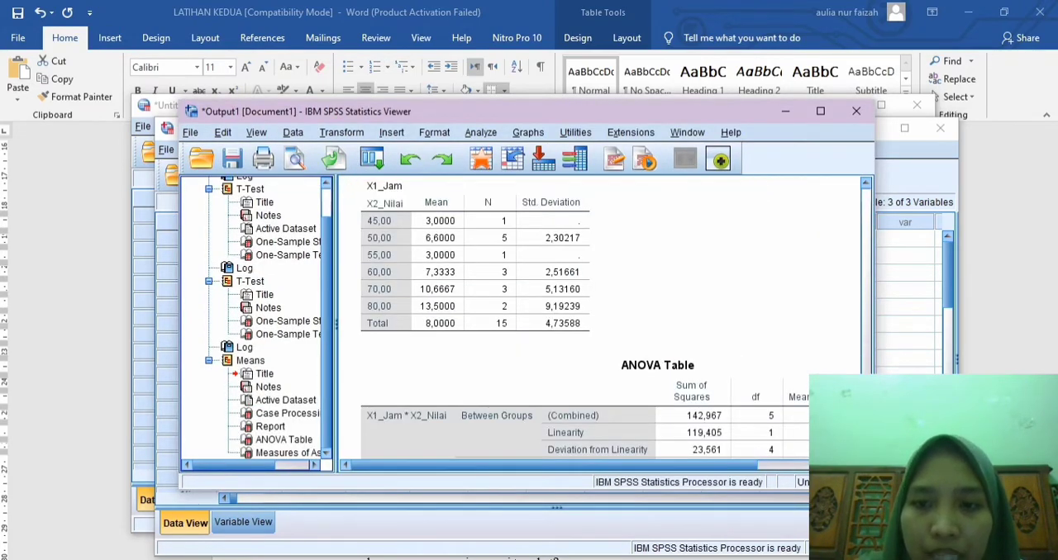
{"action": "scroll", "coordinate": [603, 322], "scroll_direction": "down", "scroll_amount": 2}
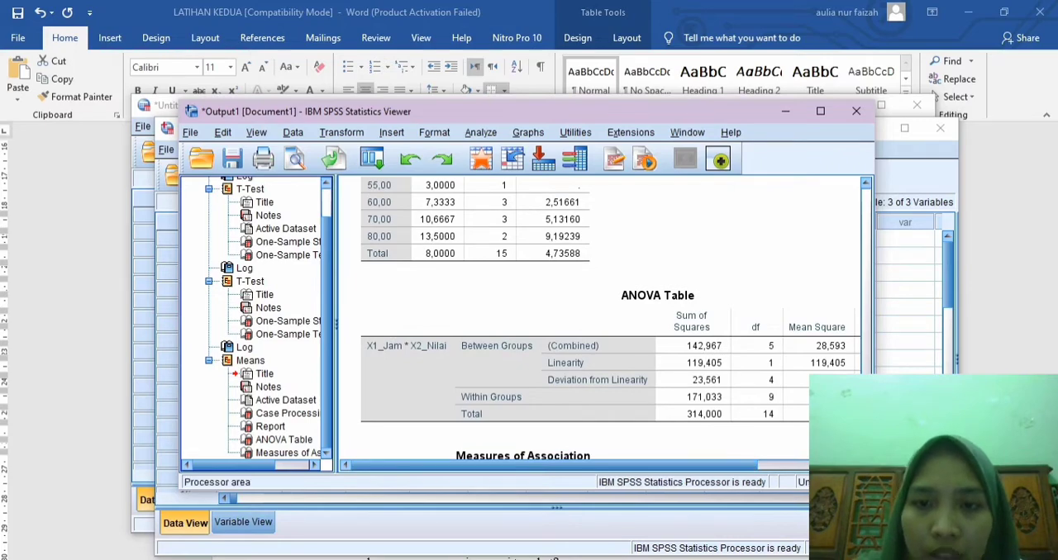
{"action": "left_click_drag", "start_coordinate": [678, 465], "coordinate": [764, 465]}
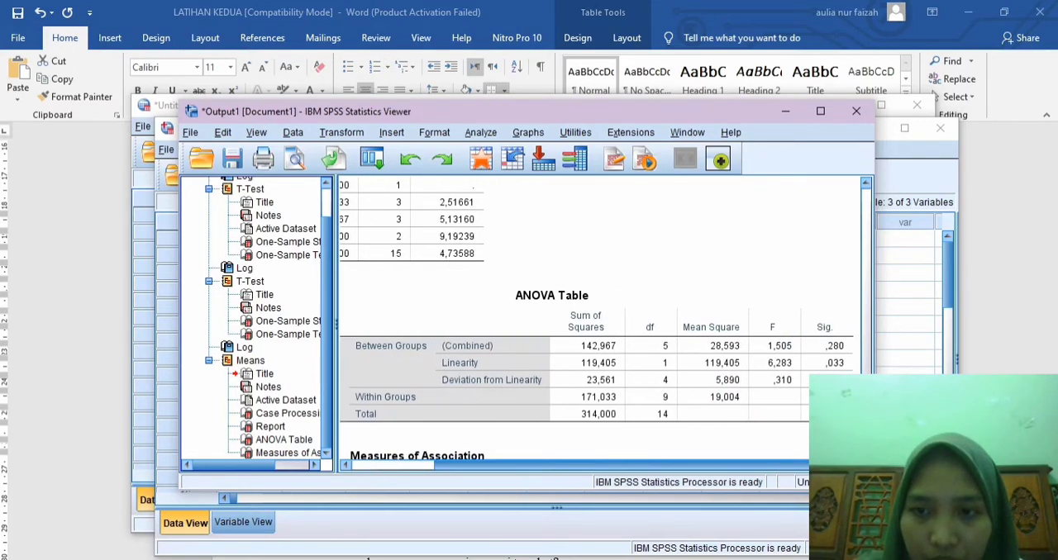
{"action": "right_click", "coordinate": [453, 308]}
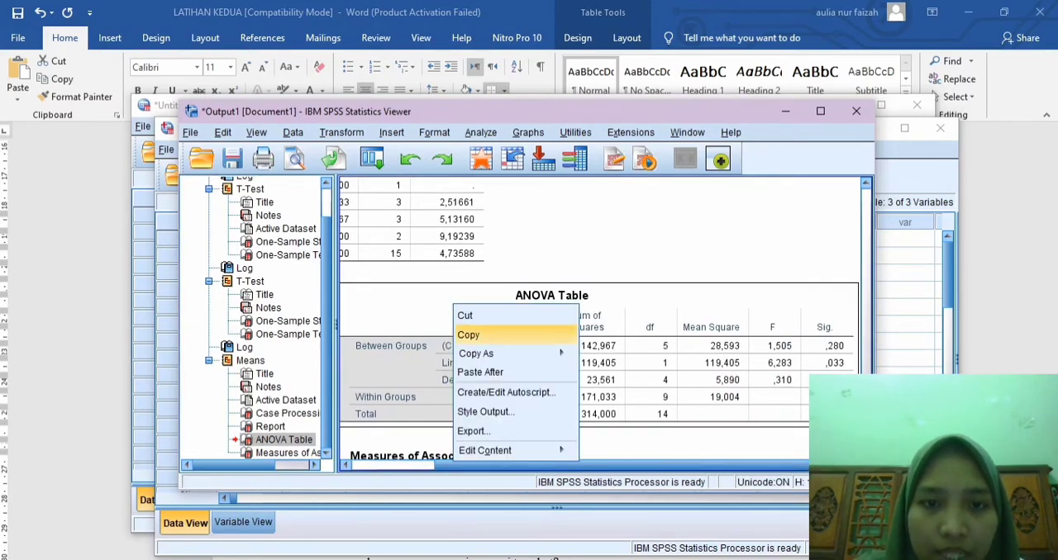
{"action": "left_click", "coordinate": [468, 335]}
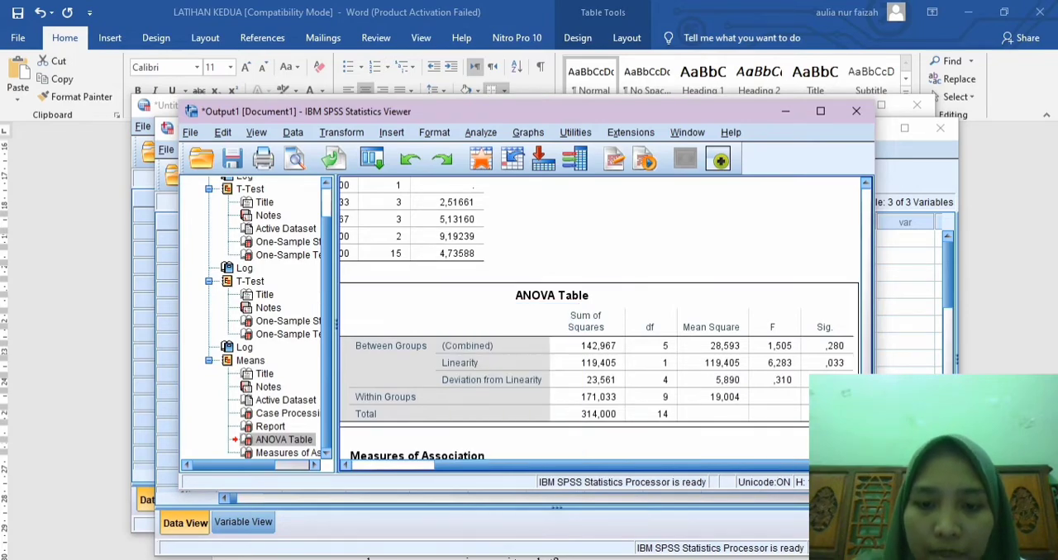
{"action": "key", "text": "alt+Tab"}
Step: Paste the ANOVA table on a new unindented line below the one-sample t test conclusion
{"action": "scroll", "coordinate": [529, 347], "scroll_direction": "down", "scroll_amount": 8}
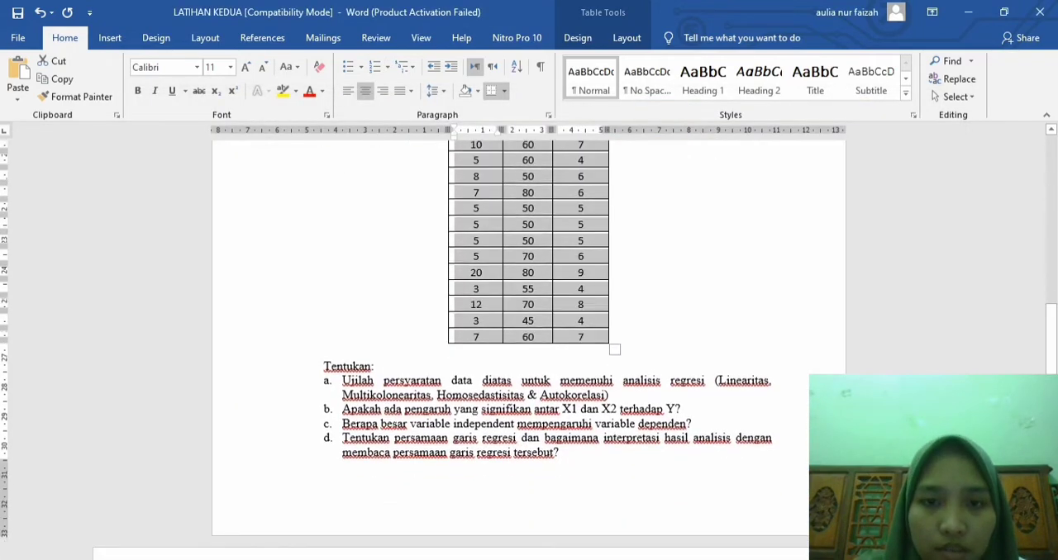
{"action": "scroll", "coordinate": [529, 347], "scroll_direction": "down", "scroll_amount": 8}
{"action": "left_click", "coordinate": [597, 255]}
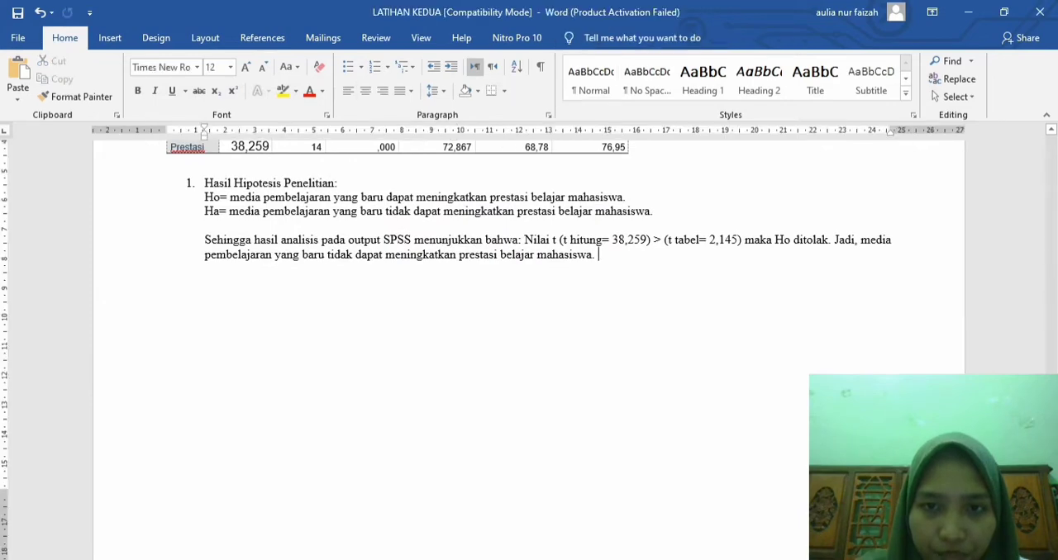
{"action": "key", "text": "Return"}
{"action": "key", "text": "BackSpace"}
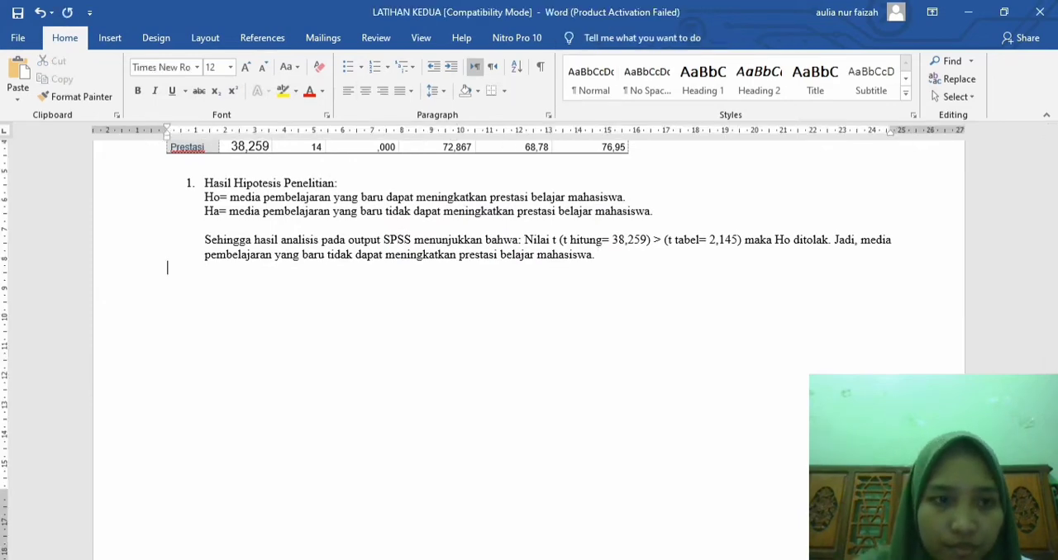
{"action": "key", "text": "ctrl+v"}
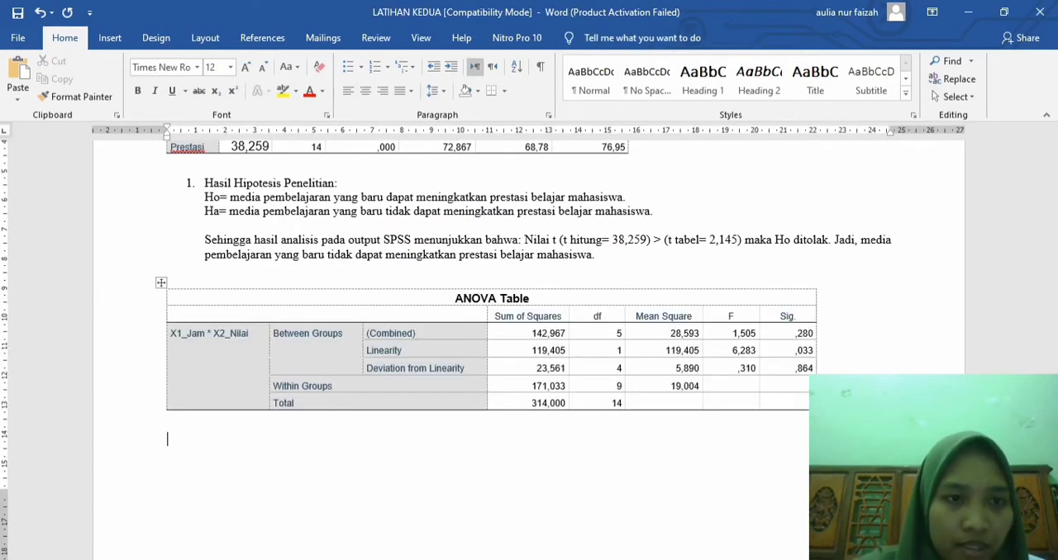
Step: Write the heading "Uji Persyaratan Linearitas" below the ANOVA table, followed by a "Keterangan:" line
{"action": "type", "text": "U"}
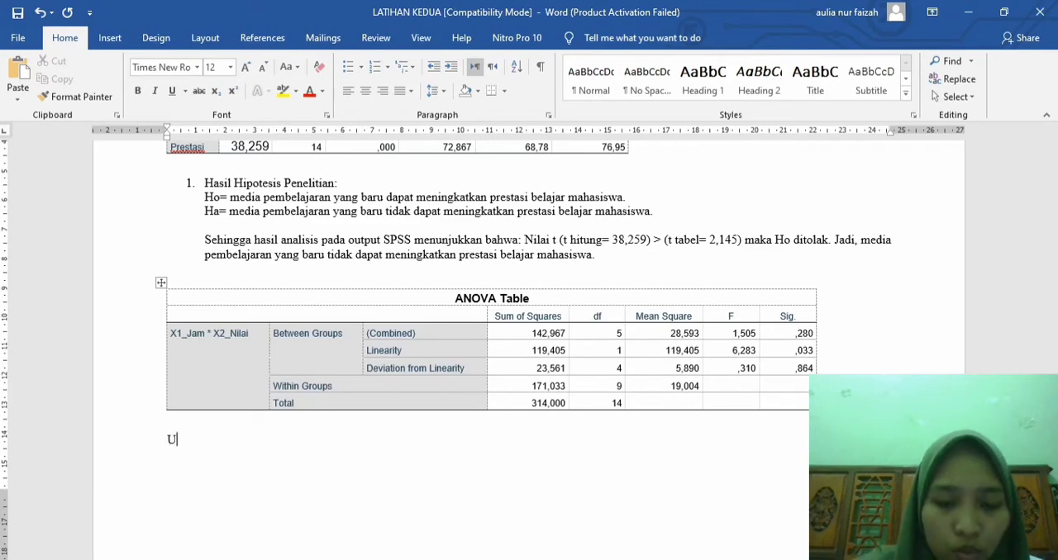
{"action": "type", "text": "ji Persyaratan"}
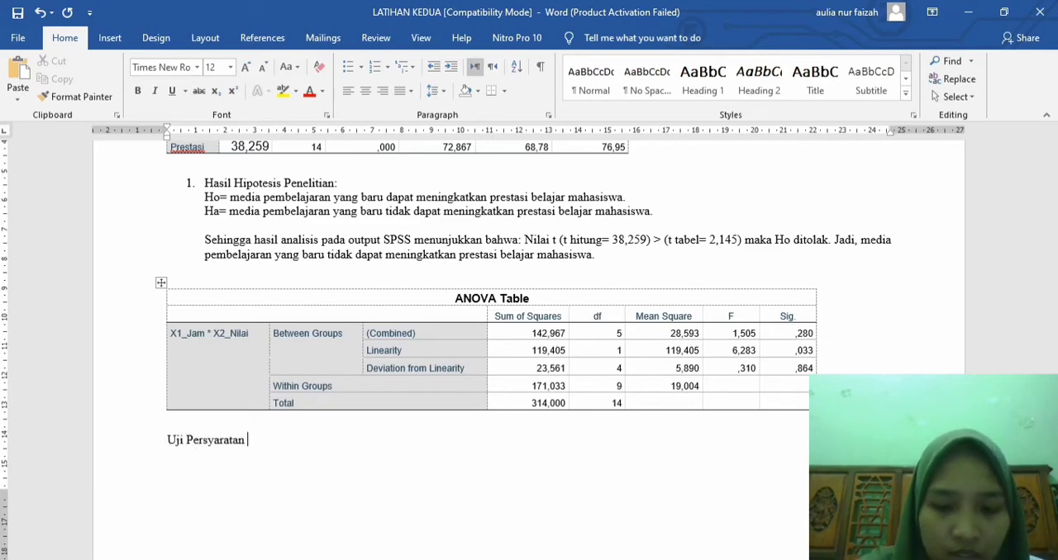
{"action": "type", "text": " Linearitas"}
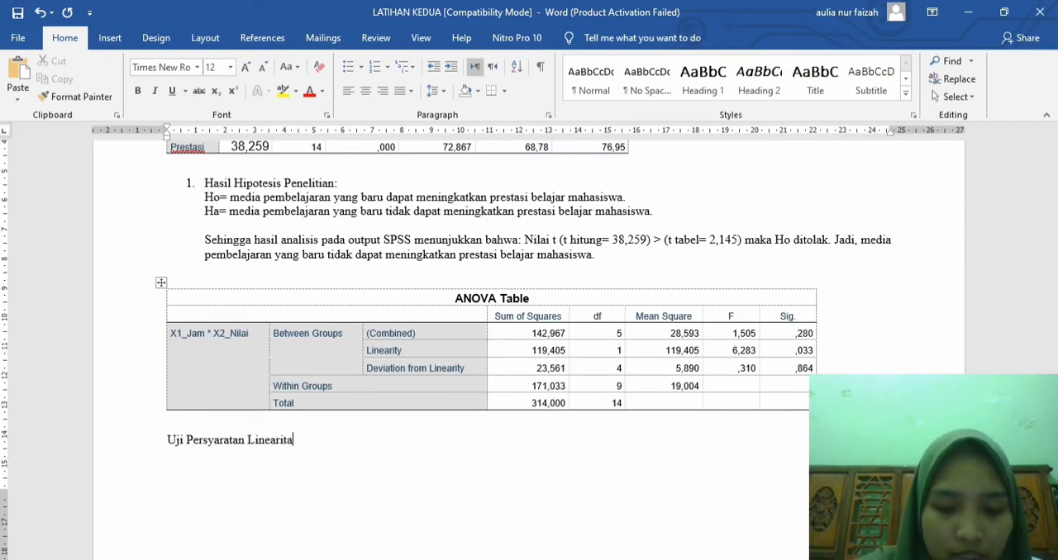
{"action": "key", "text": "Return"}
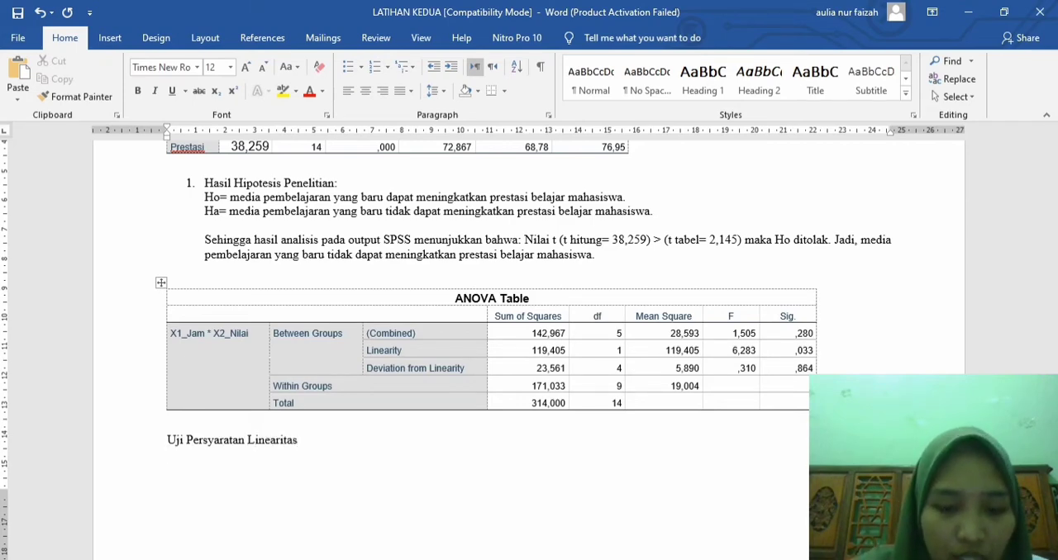
{"action": "type", "text": "Keterangan"}
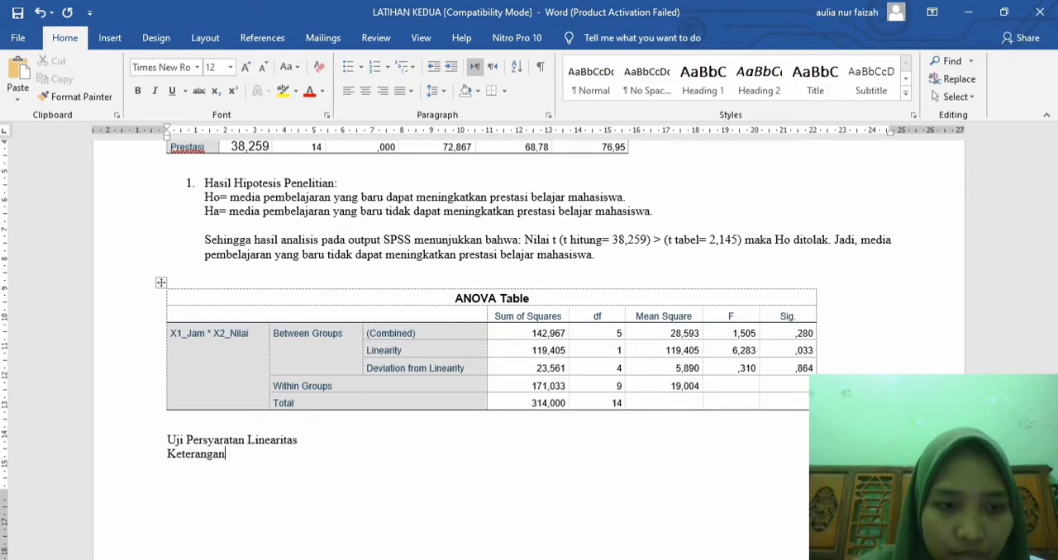
{"action": "type", "text": ":"}
{"action": "key", "text": "Return"}
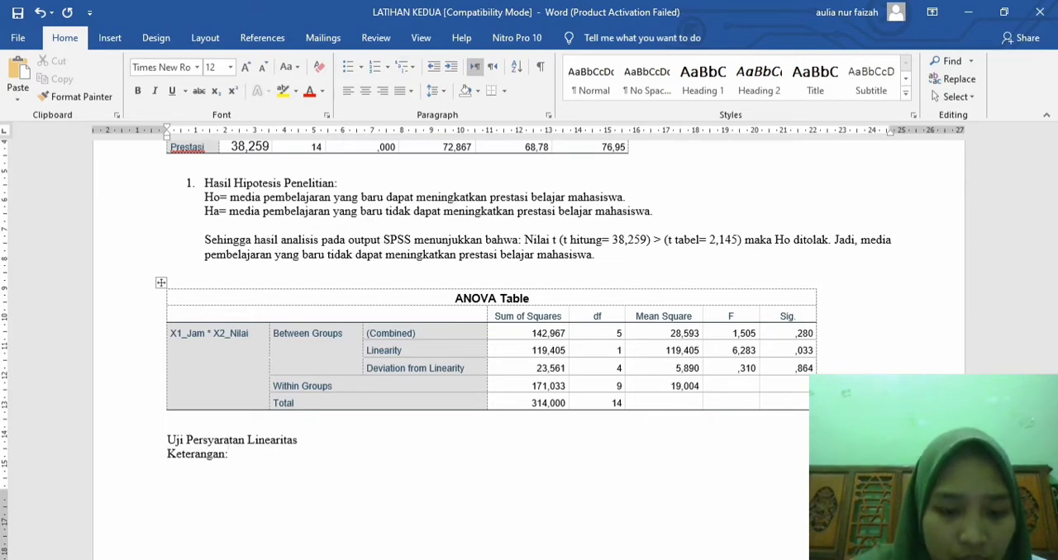
Step: Below "Keterangan:", write "Dari output SPSS diatas, nilai Sig pada baris Devition from Linearity sebesar 0,864"
{"action": "type", "text": "Dari ou"}
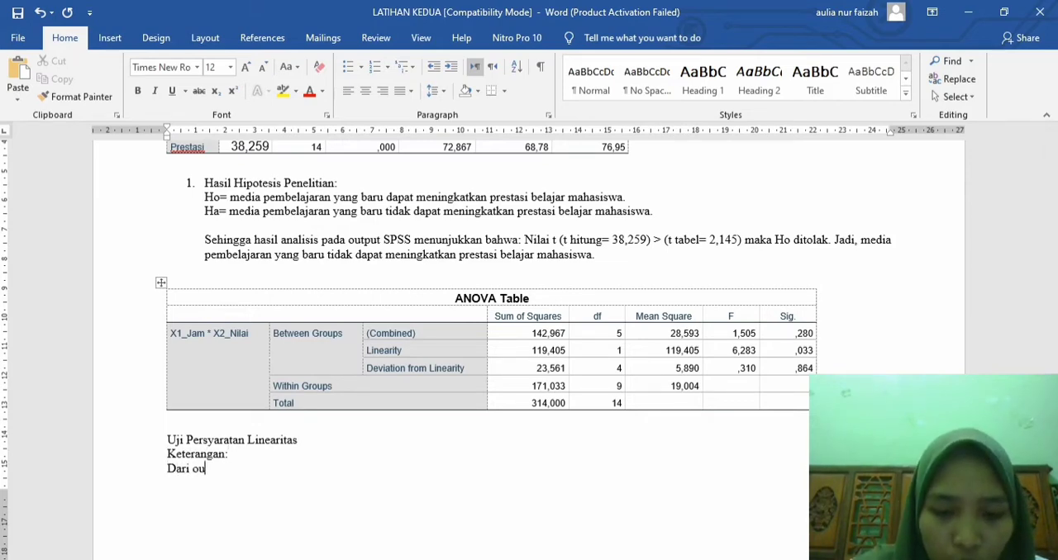
{"action": "type", "text": "tput AP"}
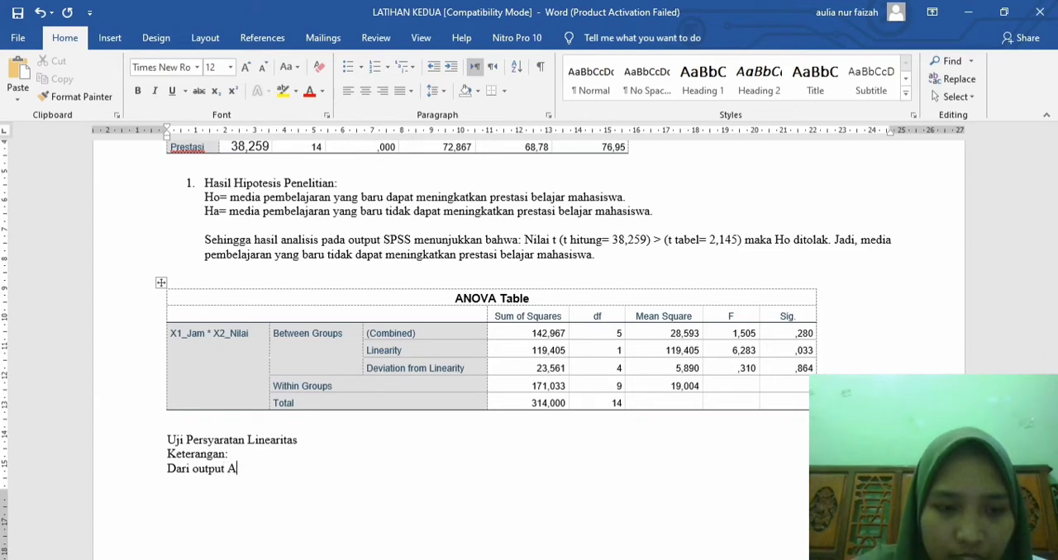
{"action": "key", "text": "BackSpace"}
{"action": "key", "text": "BackSpace"}
{"action": "type", "text": "SOS"}
{"action": "key", "text": "BackSpace"}
{"action": "key", "text": "BackSpace"}
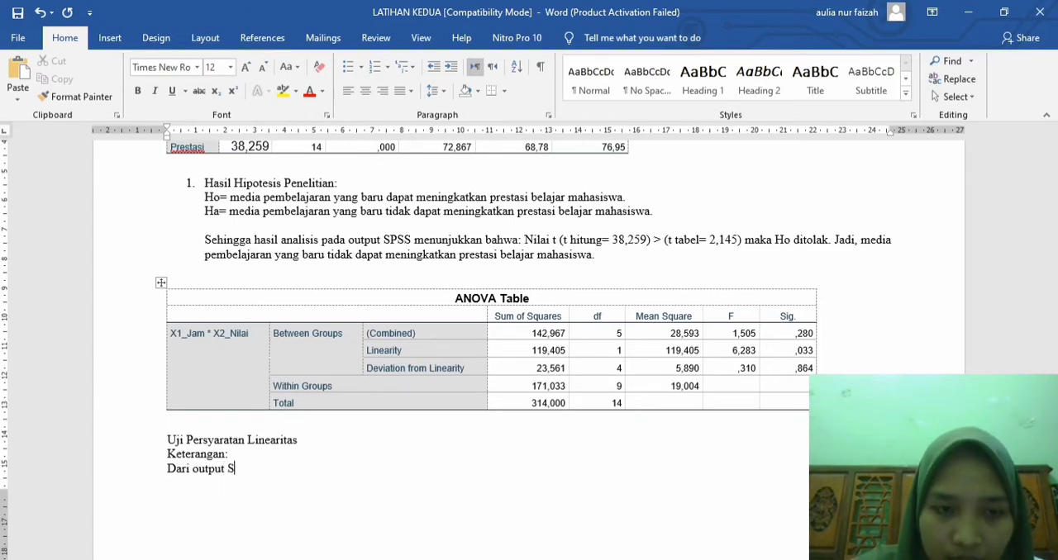
{"action": "type", "text": "PSS di"}
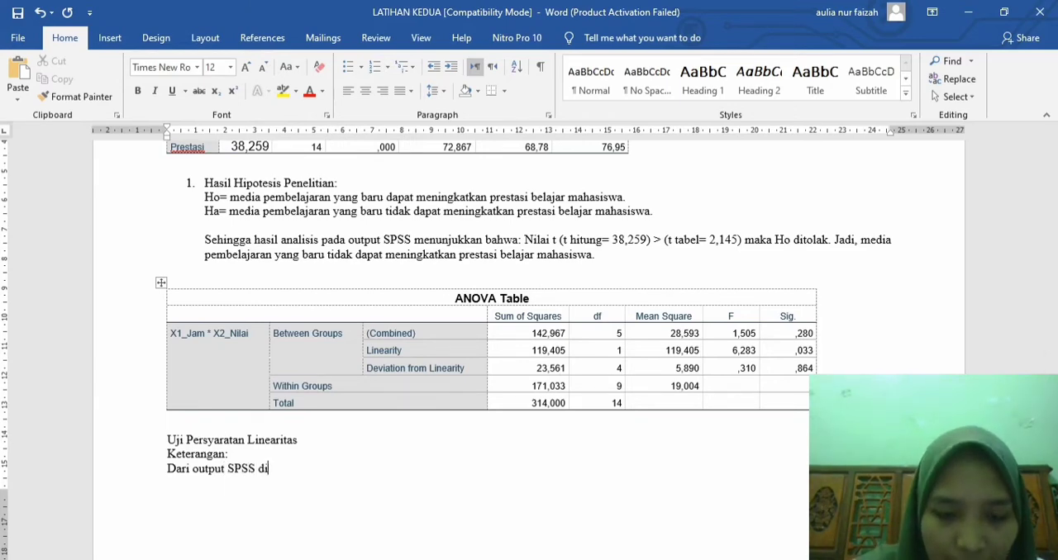
{"action": "type", "text": "atas, nilai"}
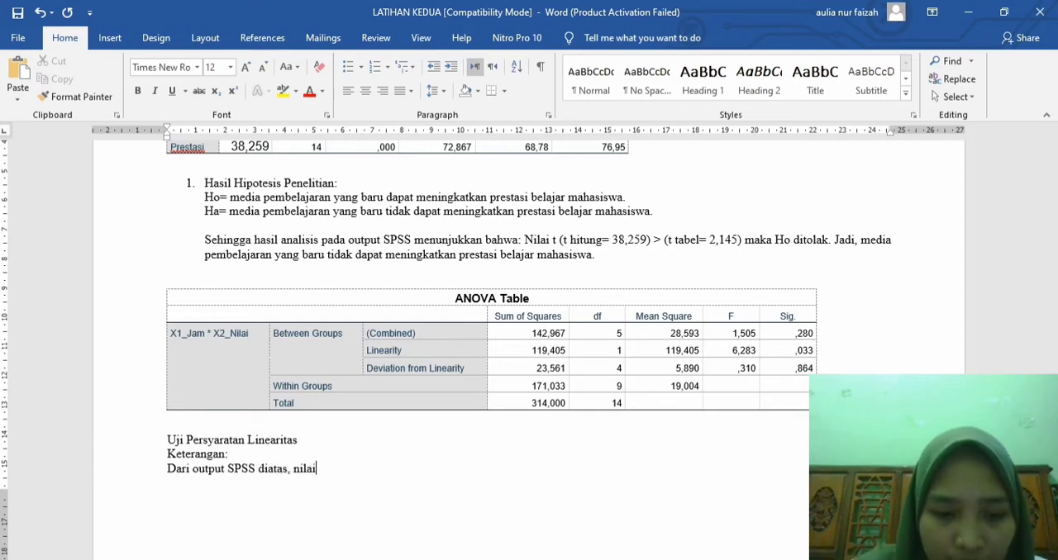
{"action": "type", "text": " Sig pada baris"}
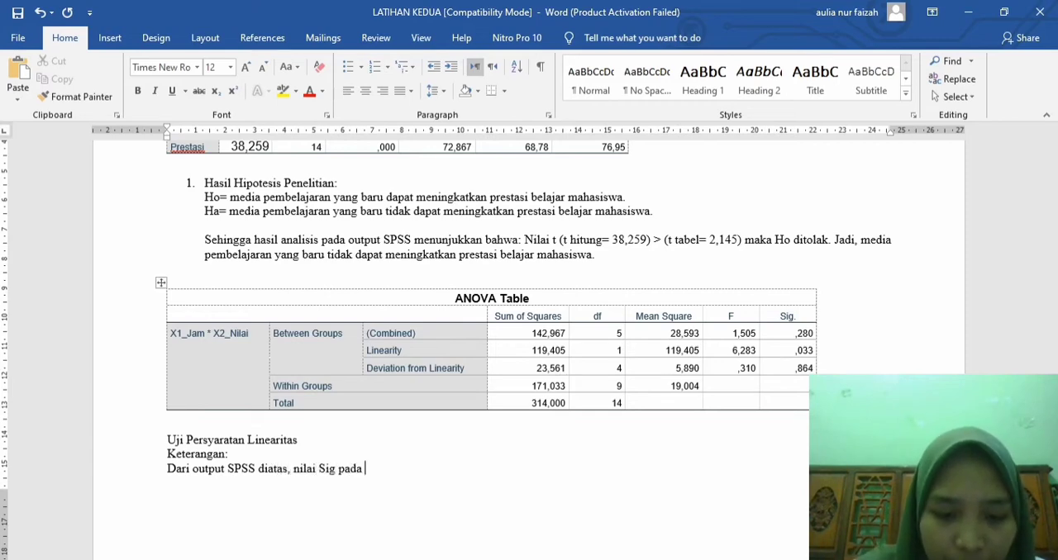
{"action": "type", "text": "Dev"}
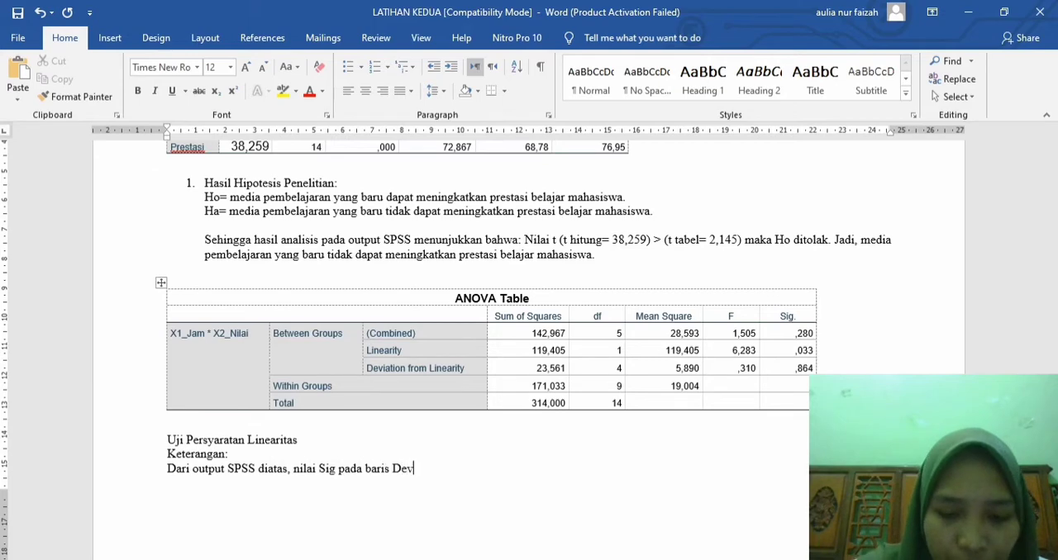
{"action": "type", "text": "ition"}
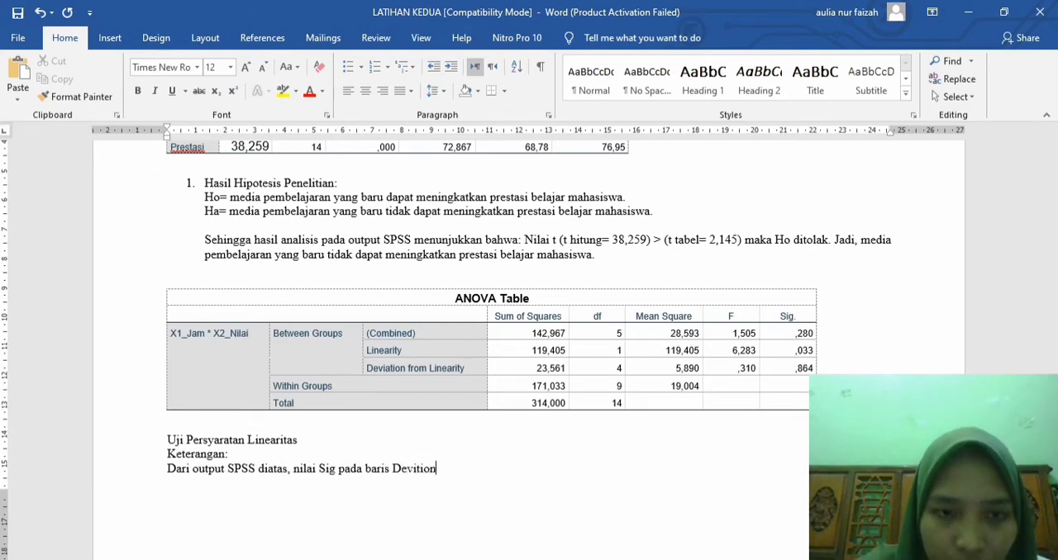
{"action": "type", "text": " from "}
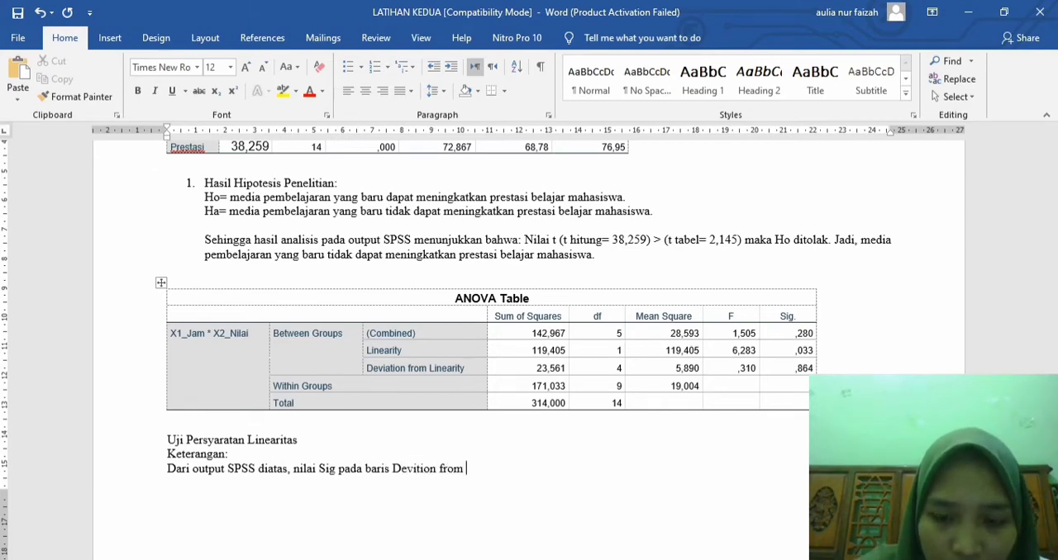
{"action": "type", "text": "Linear"}
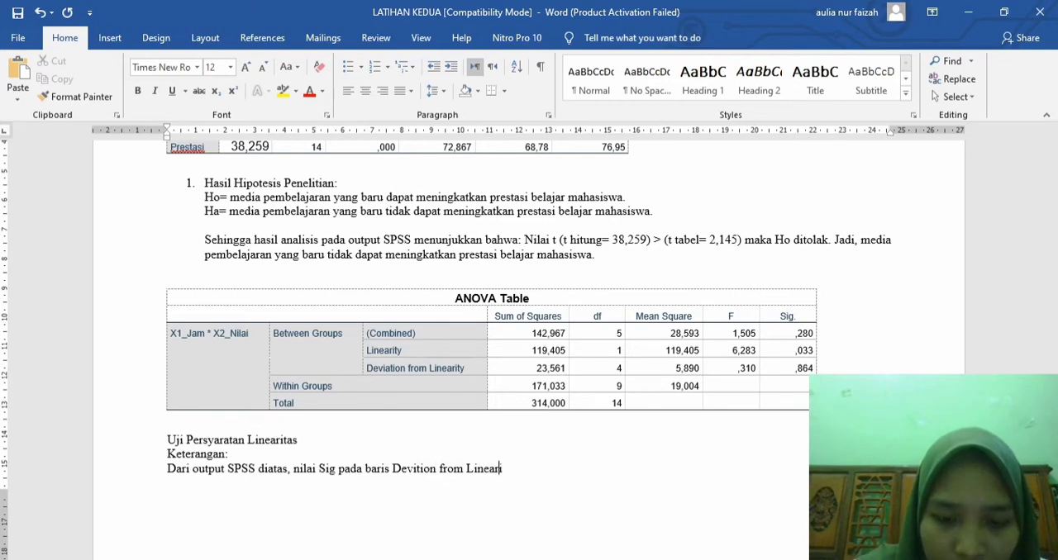
{"action": "type", "text": "ity sebesar "}
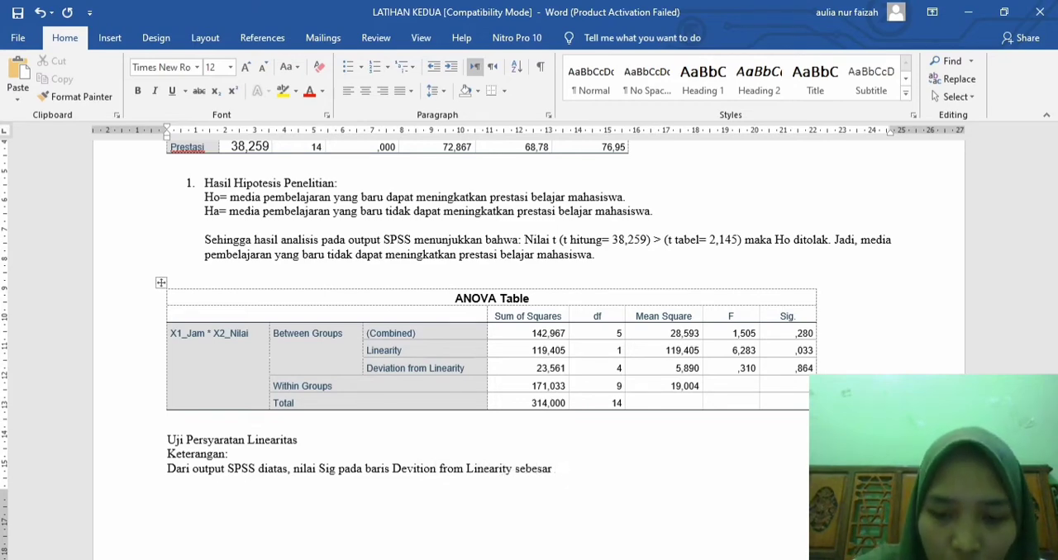
{"action": "type", "text": "0,864"}
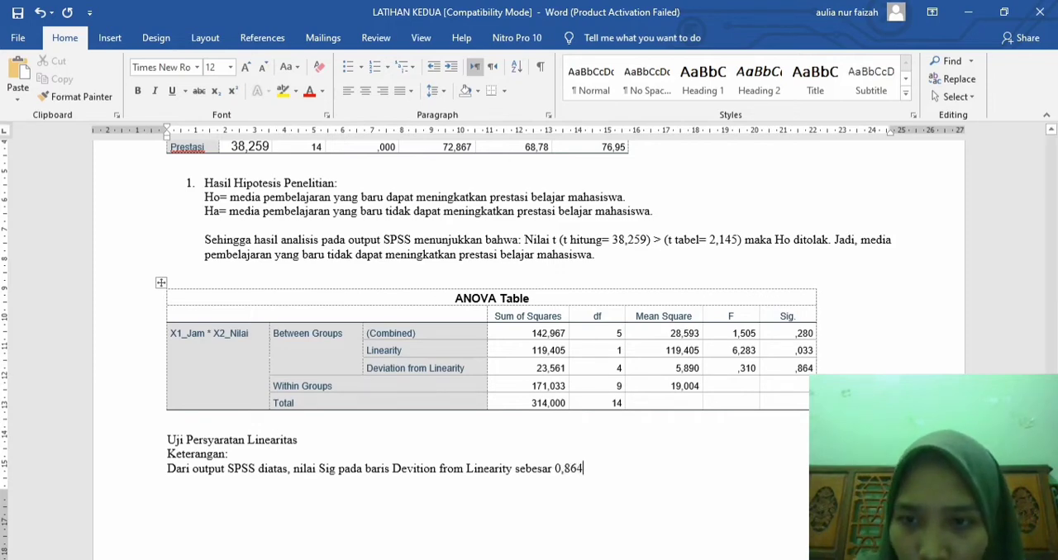
Step: Enlarge the Sig. value in the ANOVA table's Deviation from Linearity row to font size 12
{"action": "left_click_drag", "start_coordinate": [795, 369], "coordinate": [814, 369]}
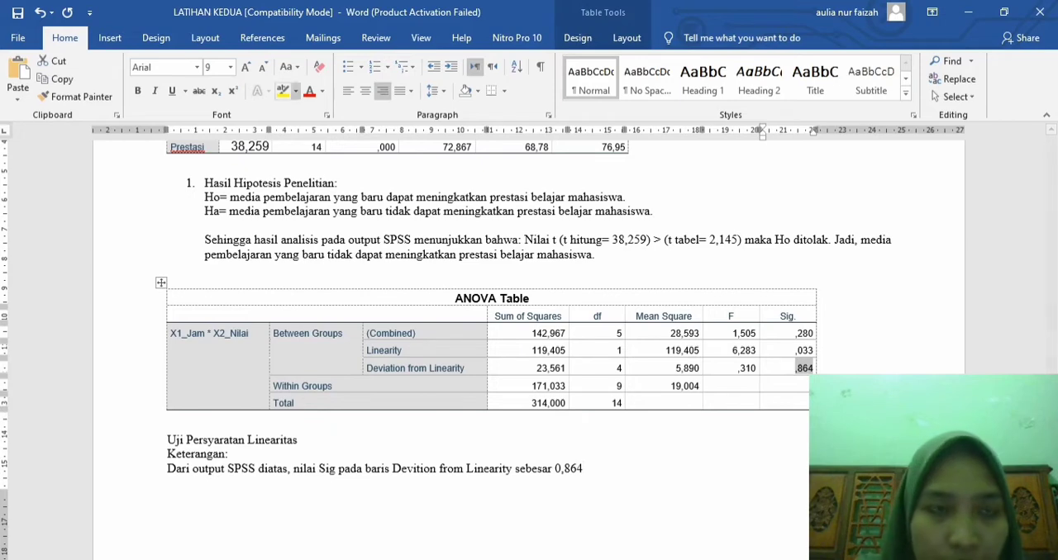
{"action": "left_click", "coordinate": [246, 66]}
{"action": "left_click", "coordinate": [245, 66]}
{"action": "left_click", "coordinate": [246, 66]}
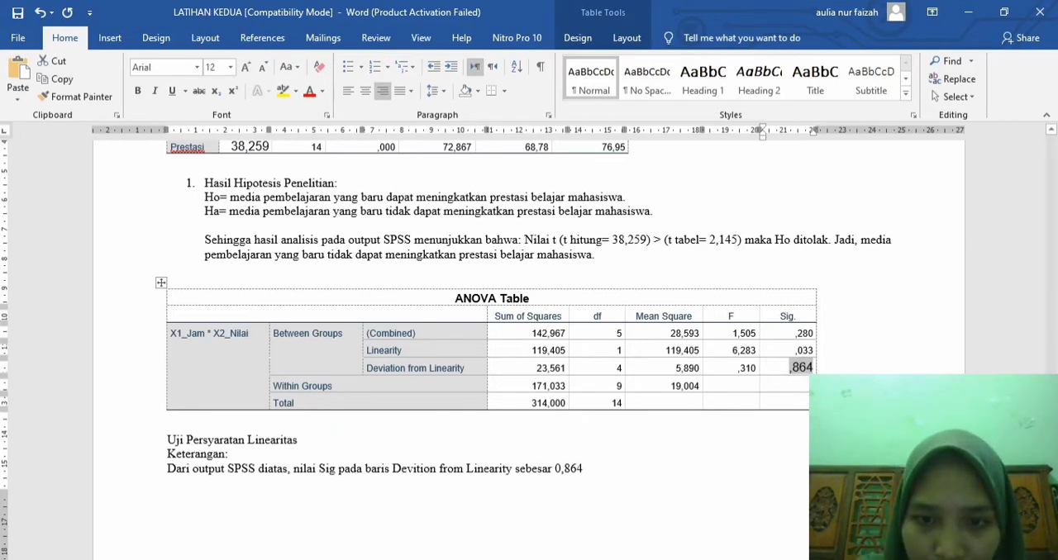
Step: End the explanation's first sentence with a period and continue with "Dikarenakan nilai 0,864 > 0,05 maka"
{"action": "left_click", "coordinate": [584, 469]}
{"action": "type", "text": "."}
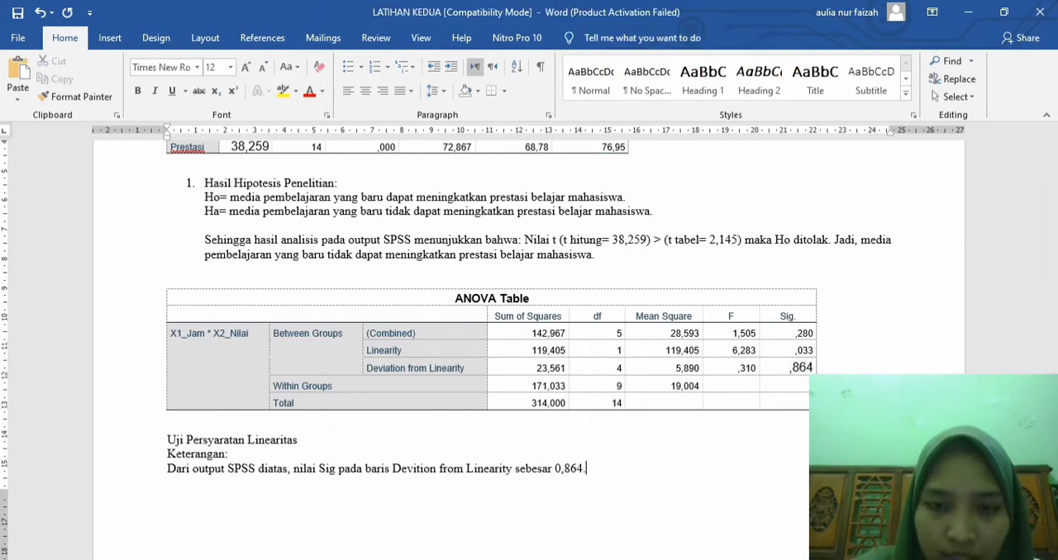
{"action": "type", "text": " dikarenakan"}
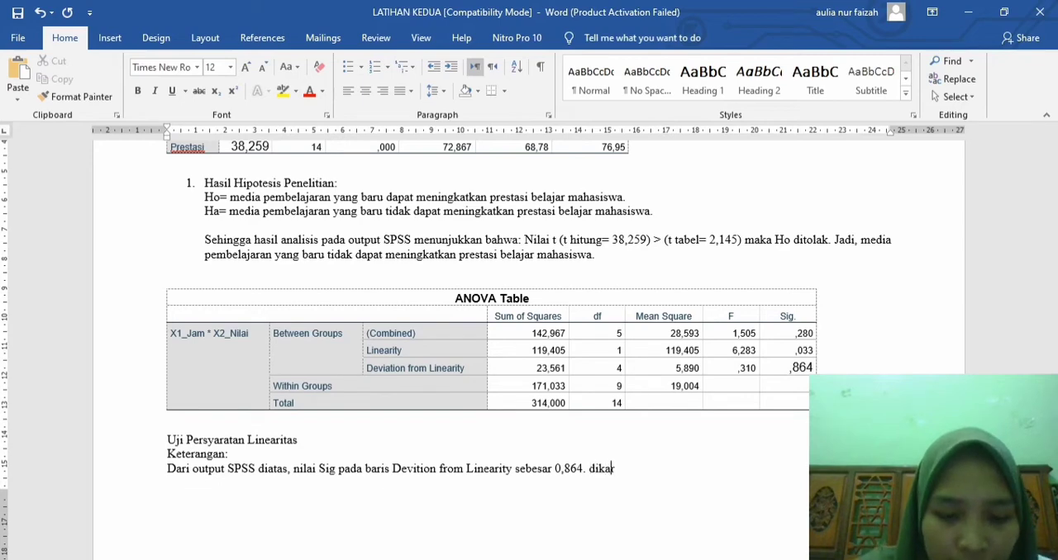
{"action": "type", "text": " nilai "}
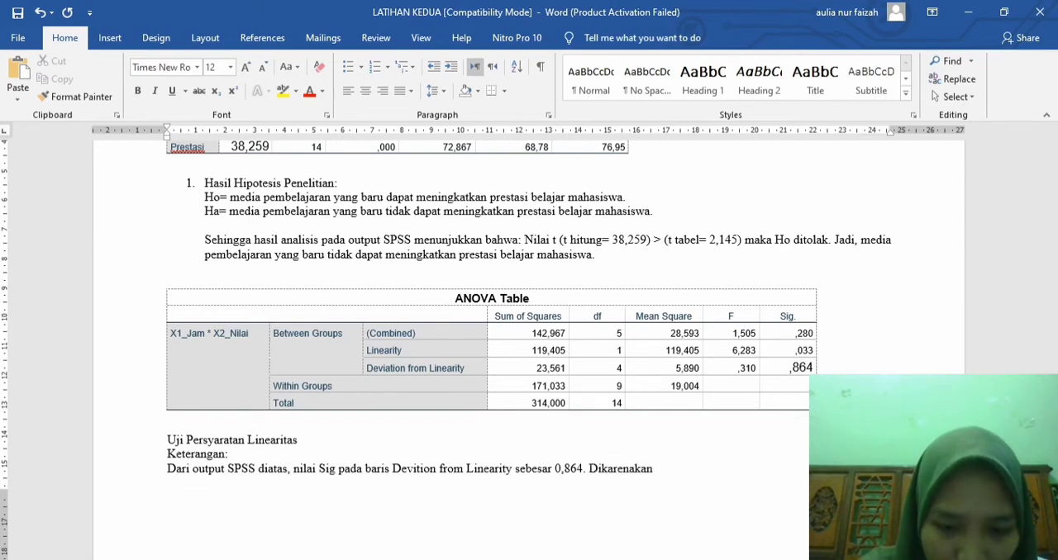
{"action": "type", "text": "0,864"}
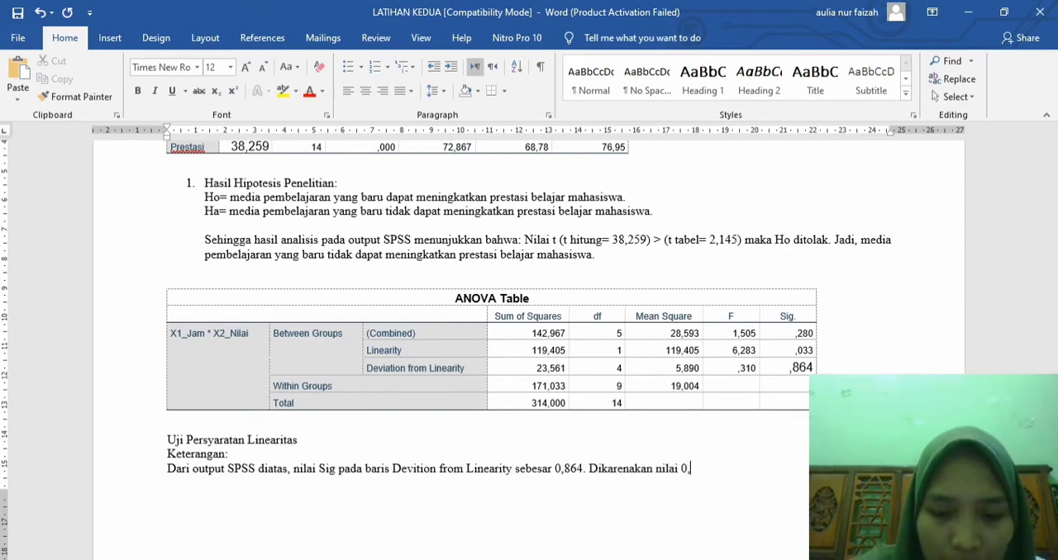
{"action": "type", "text": " >"}
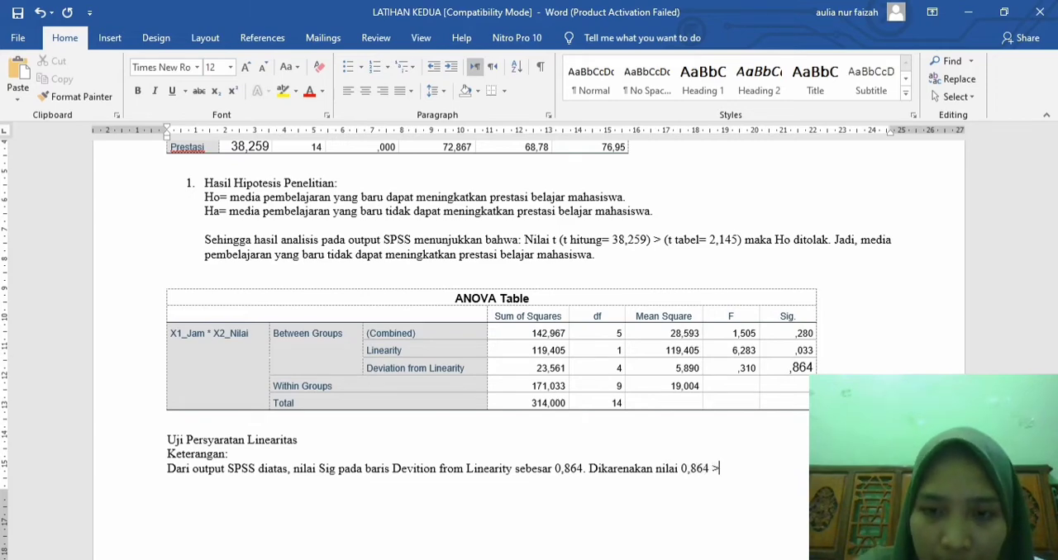
{"action": "type", "text": " 0,05"}
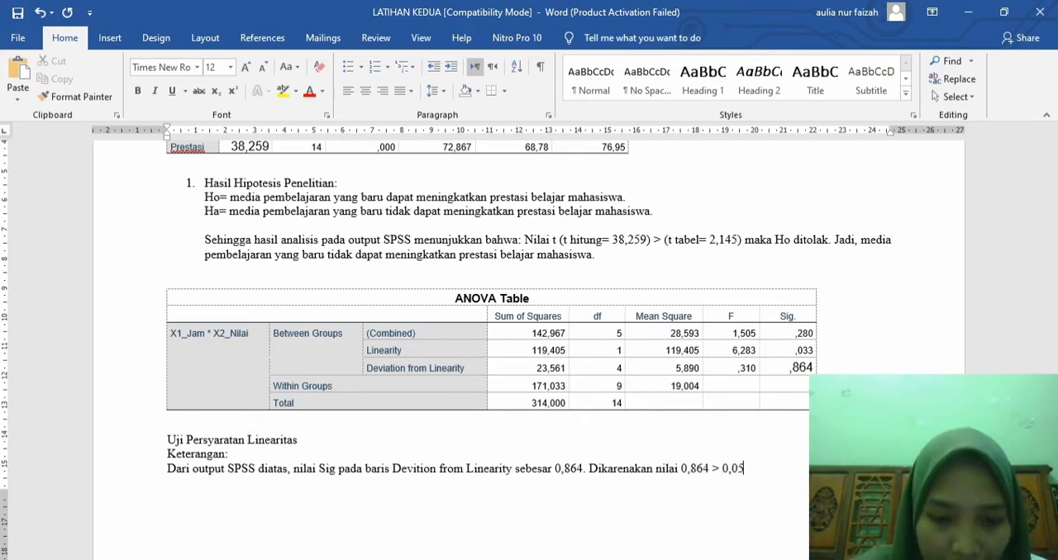
{"action": "type", "text": " maka "}
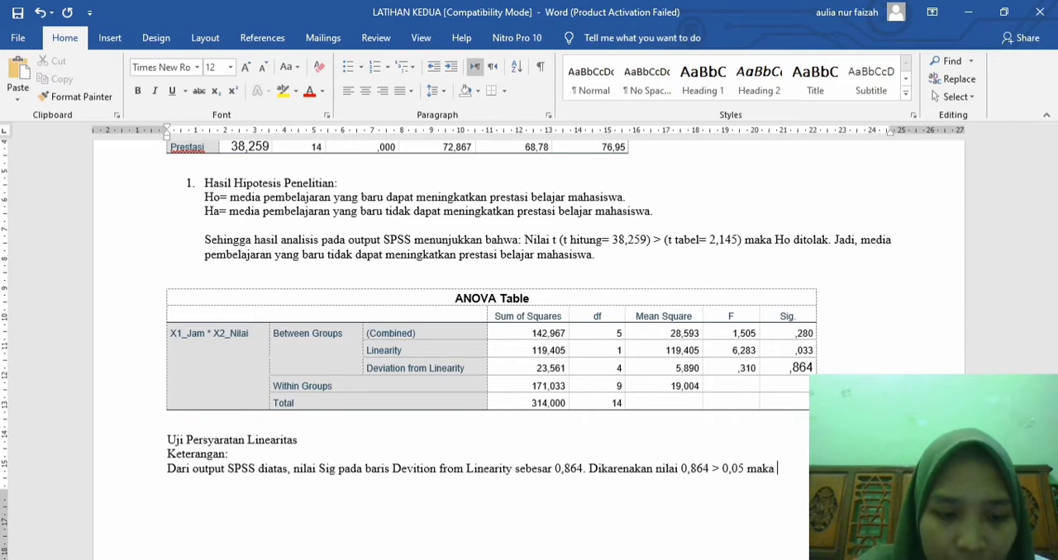
{"action": "type", "text": "dapat "}
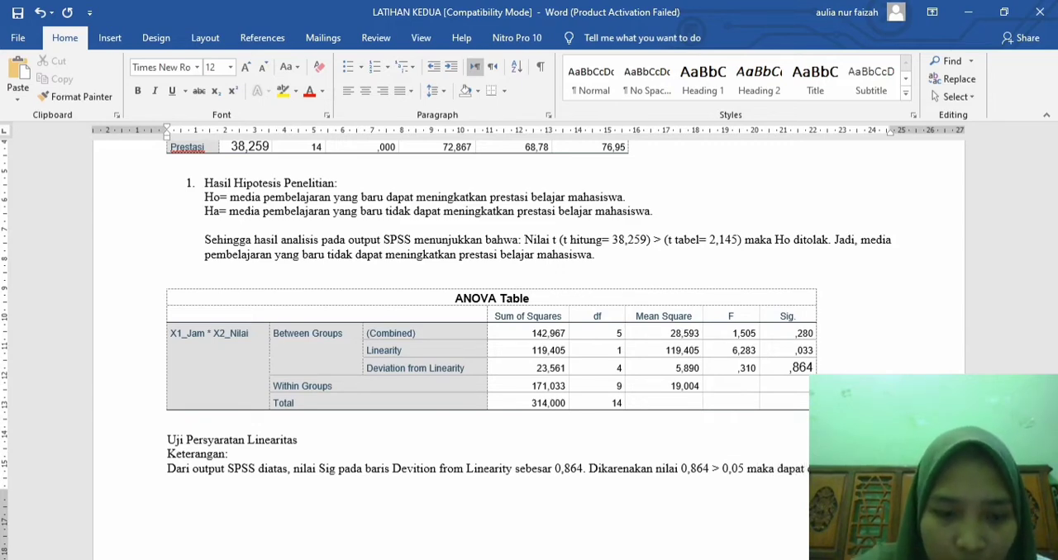
{"action": "type", "text": "bahwa var"}
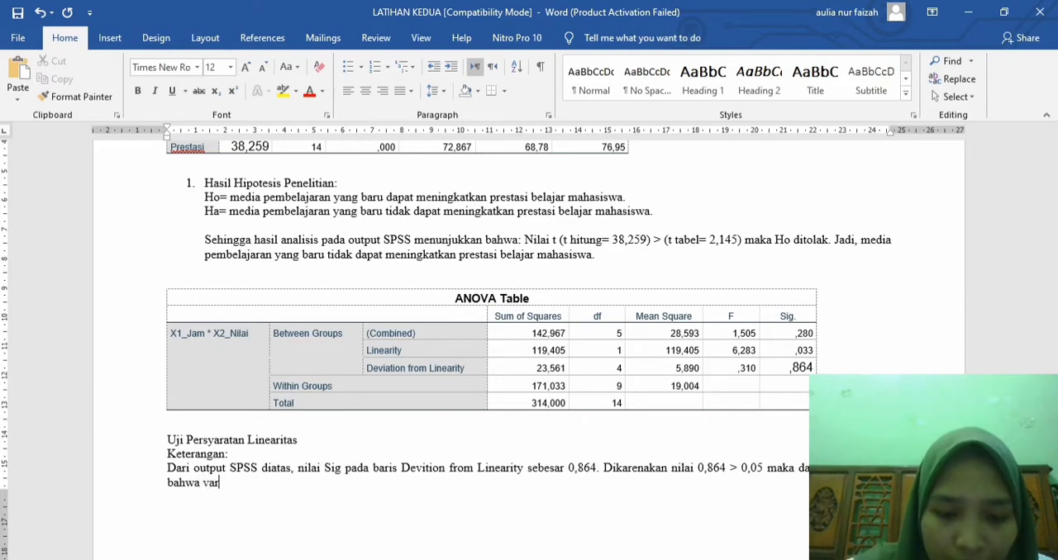
{"action": "type", "text": "iabel"}
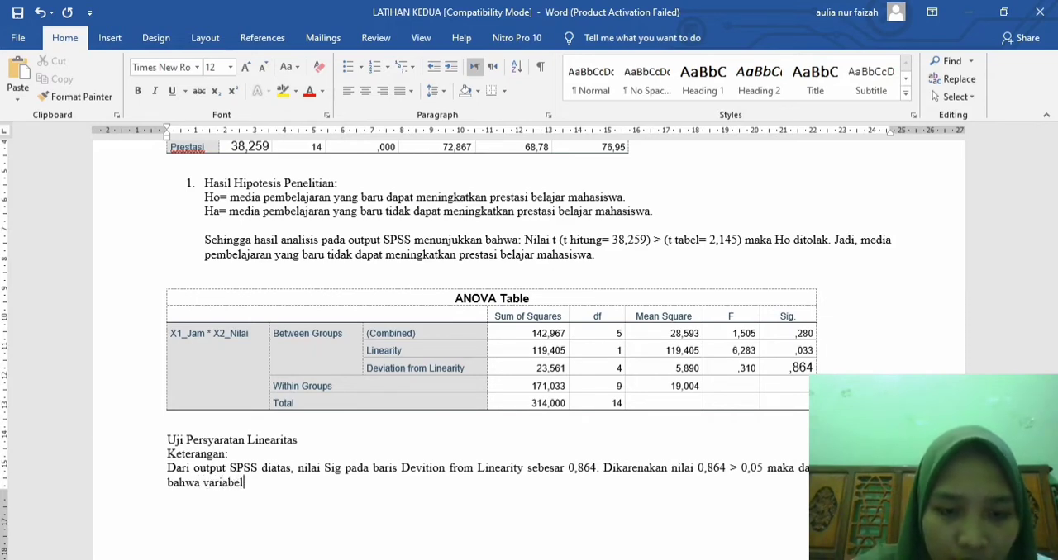
{"action": "type", "text": " prestasi"}
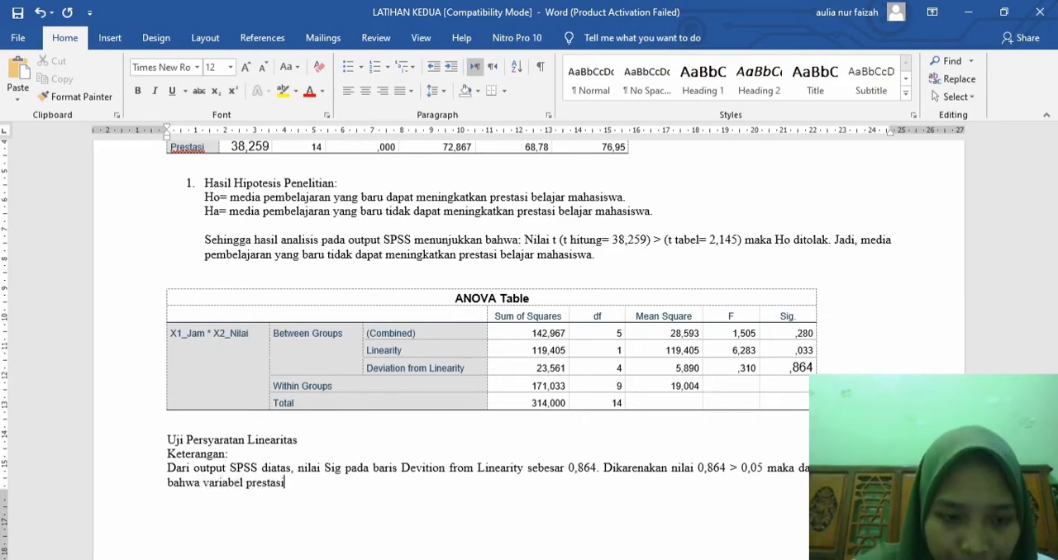
{"action": "type", "text": " dan jam terdapat "}
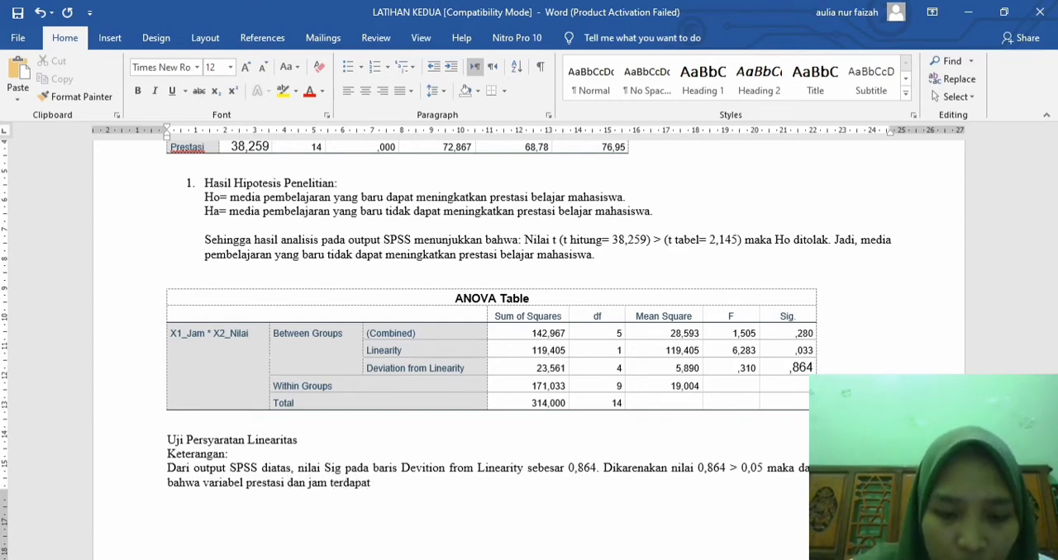
{"action": "type", "text": "hubungan linear."}
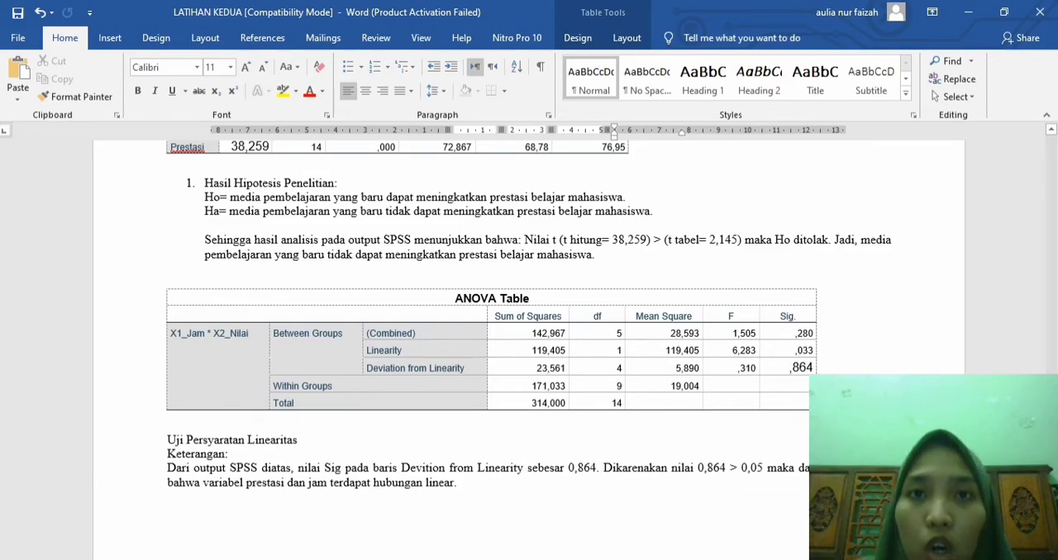
Step: Copy all X1, X2 and Y data values without headers from the exercise 2 table and switch to the SPSS Data Editor
{"action": "scroll", "coordinate": [529, 347], "scroll_direction": "up", "scroll_amount": 15}
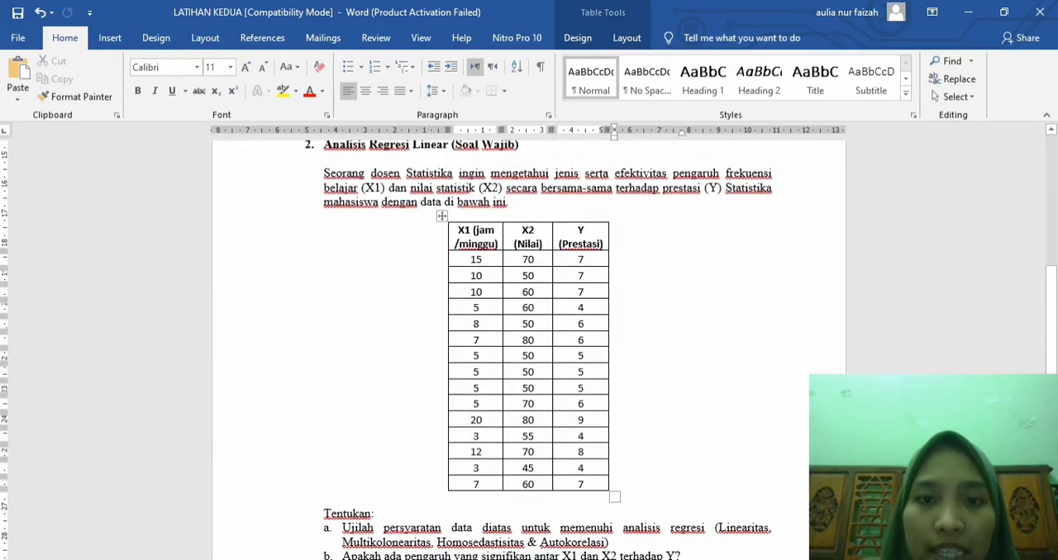
{"action": "left_click_drag", "start_coordinate": [473, 260], "coordinate": [583, 486]}
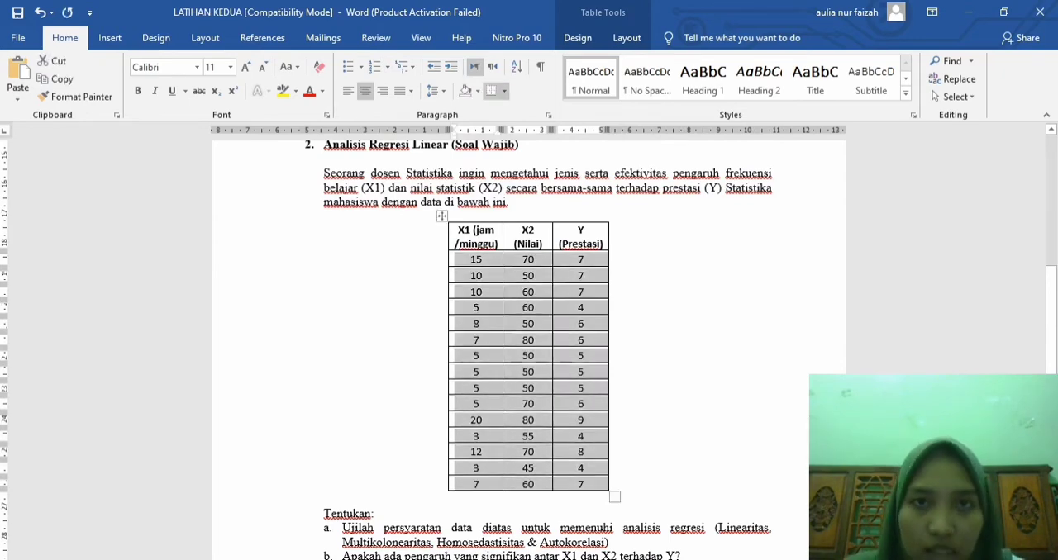
{"action": "left_click", "coordinate": [638, 559]}
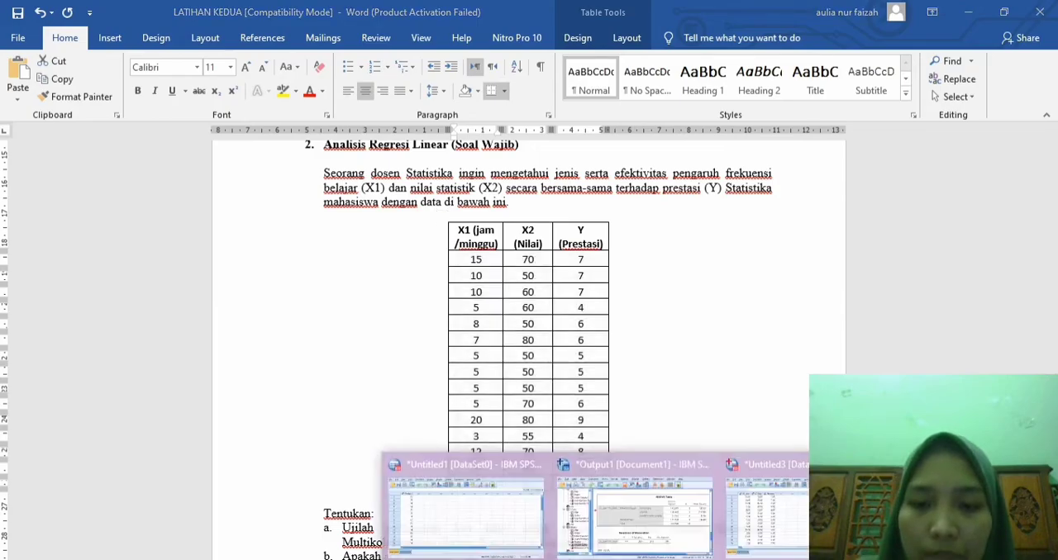
{"action": "left_click", "coordinate": [767, 512]}
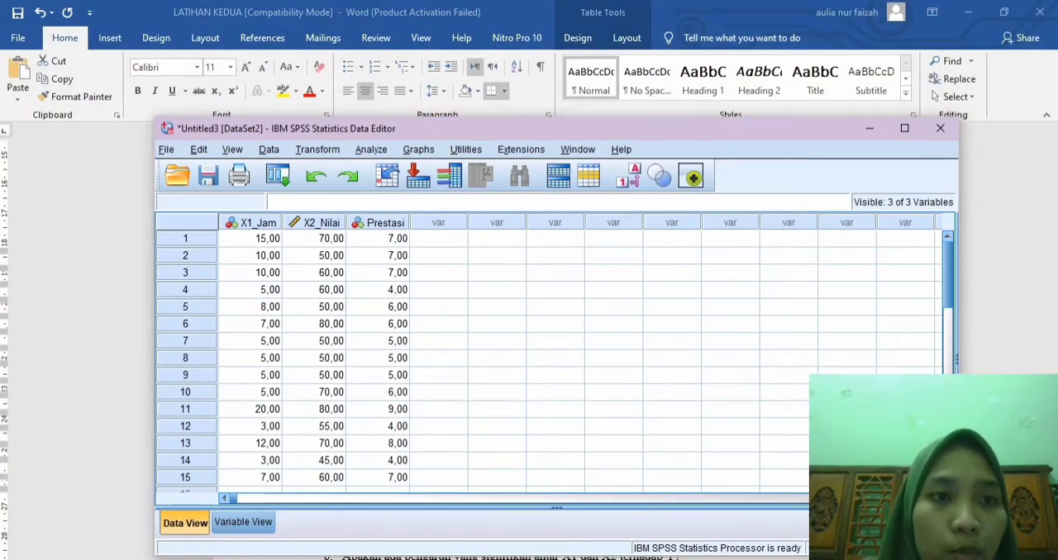
Step: Paste the copied values into a new SPSS dataset starting at the first cell and open its variable definitions
{"action": "left_click", "coordinate": [166, 149]}
{"action": "mouse_move", "coordinate": [186, 165]}
{"action": "left_click", "coordinate": [409, 165]}
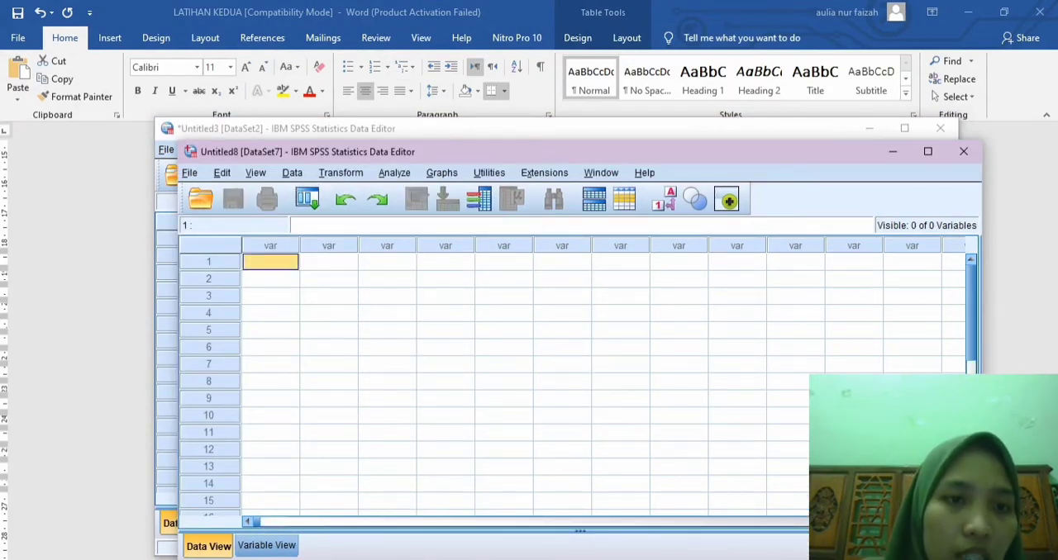
{"action": "right_click", "coordinate": [280, 264]}
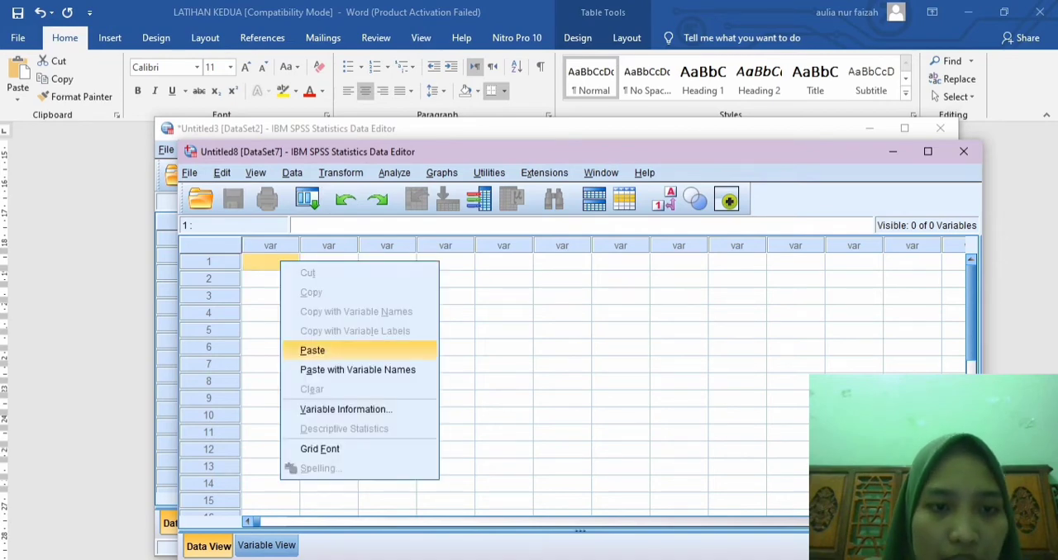
{"action": "left_click", "coordinate": [315, 350]}
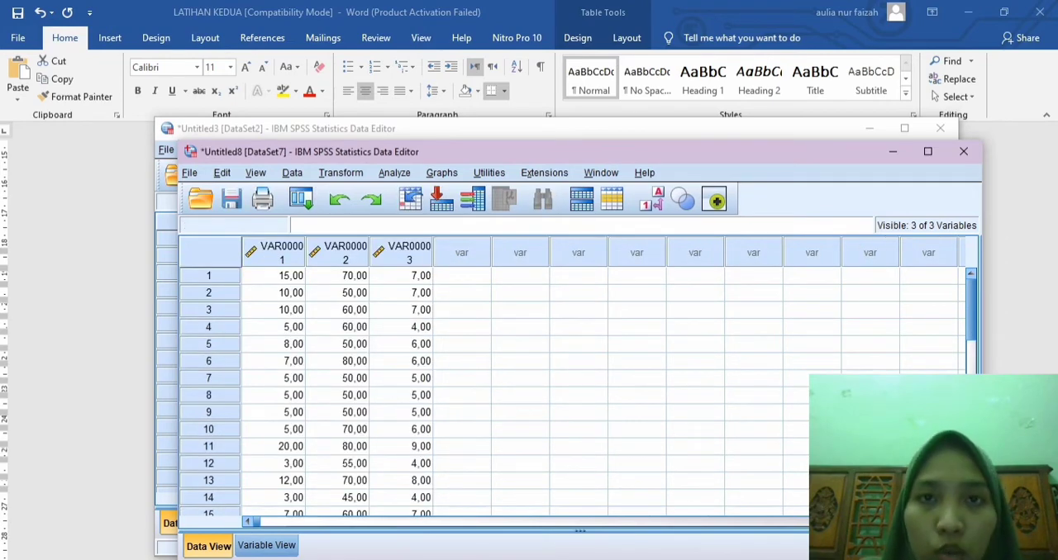
{"action": "left_click", "coordinate": [266, 545]}
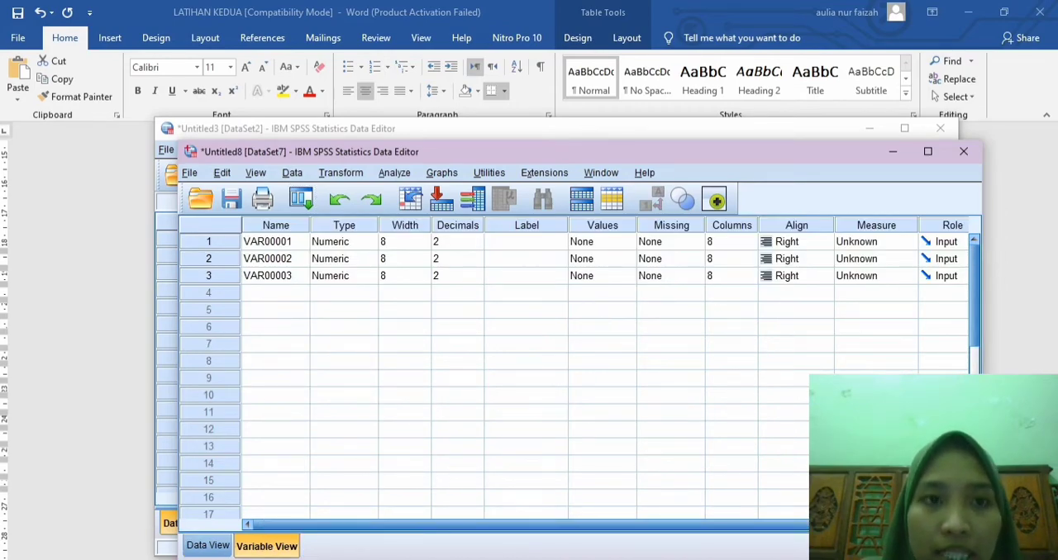
Step: Name the three variables X1_Jam, X2_Nilai and Prestasi, in that order
{"action": "left_click", "coordinate": [276, 242]}
{"action": "type", "text": "X1_"}
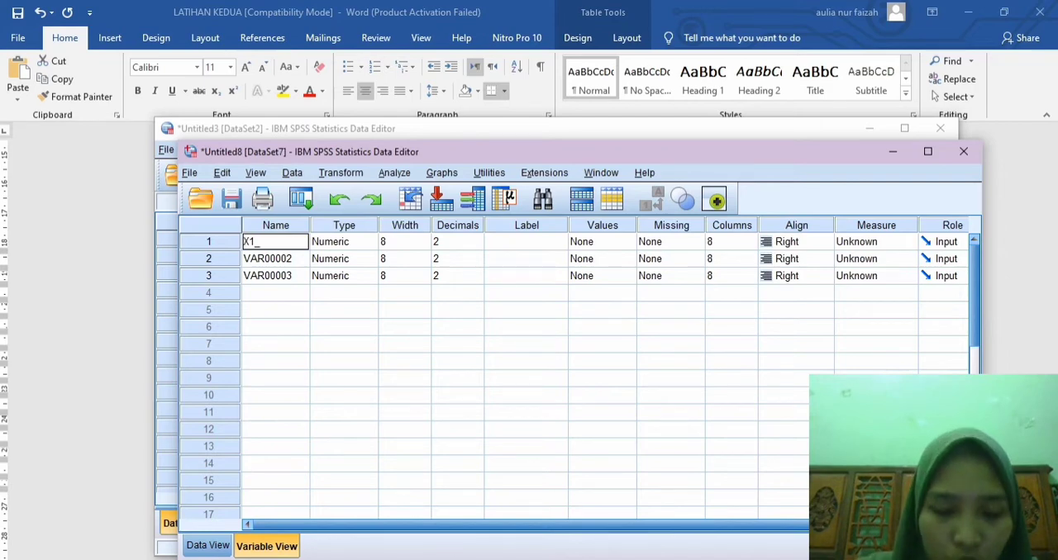
{"action": "type", "text": "Jam"}
{"action": "key", "text": "Return"}
{"action": "type", "text": "X"}
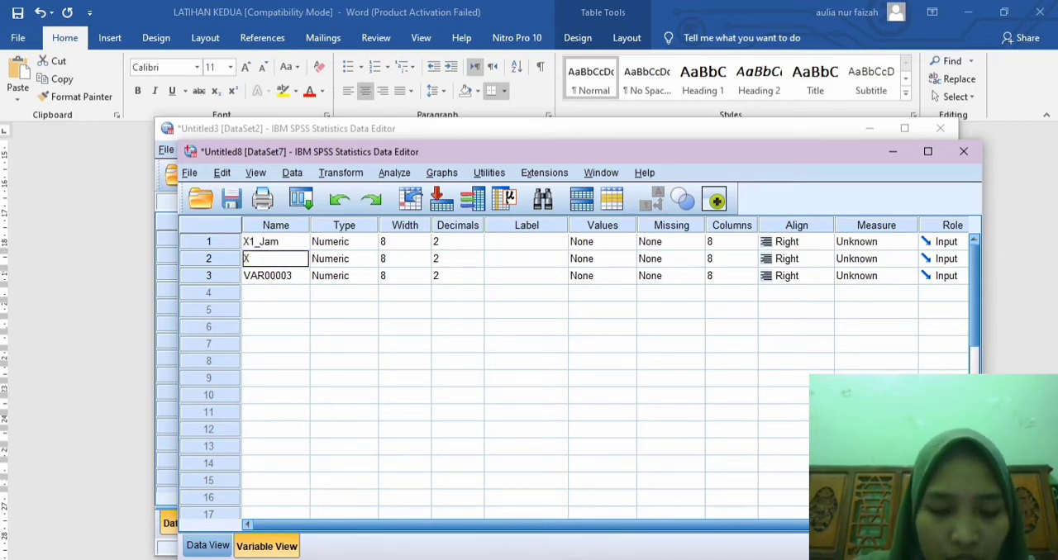
{"action": "type", "text": "2_Nilai"}
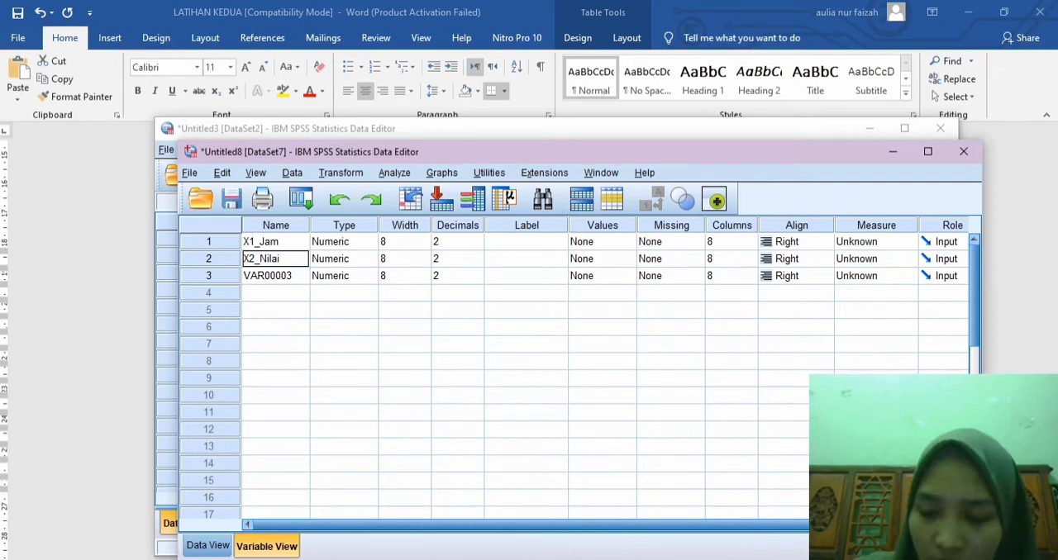
{"action": "key", "text": "Return"}
{"action": "type", "text": "Pres"}
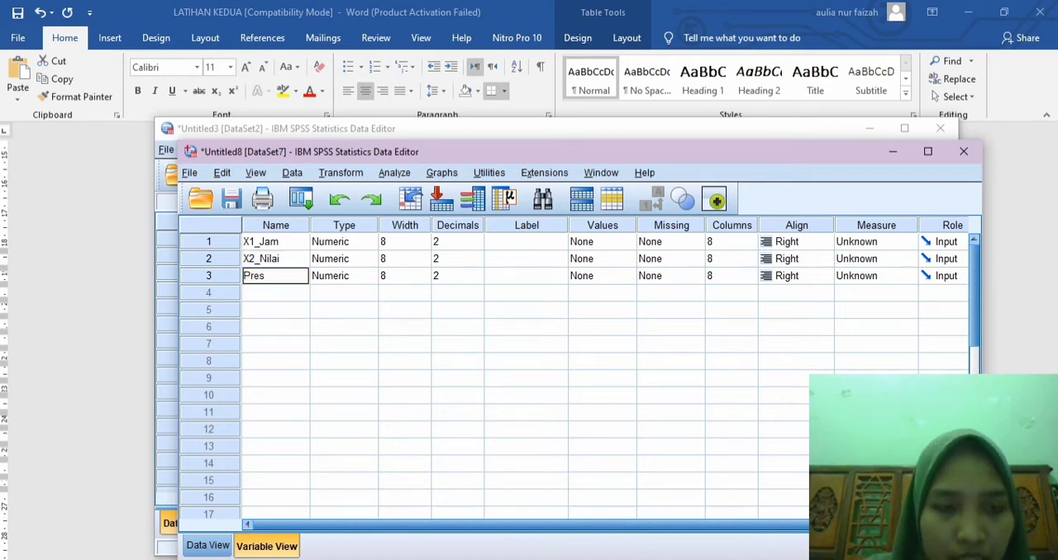
{"action": "type", "text": "tasi"}
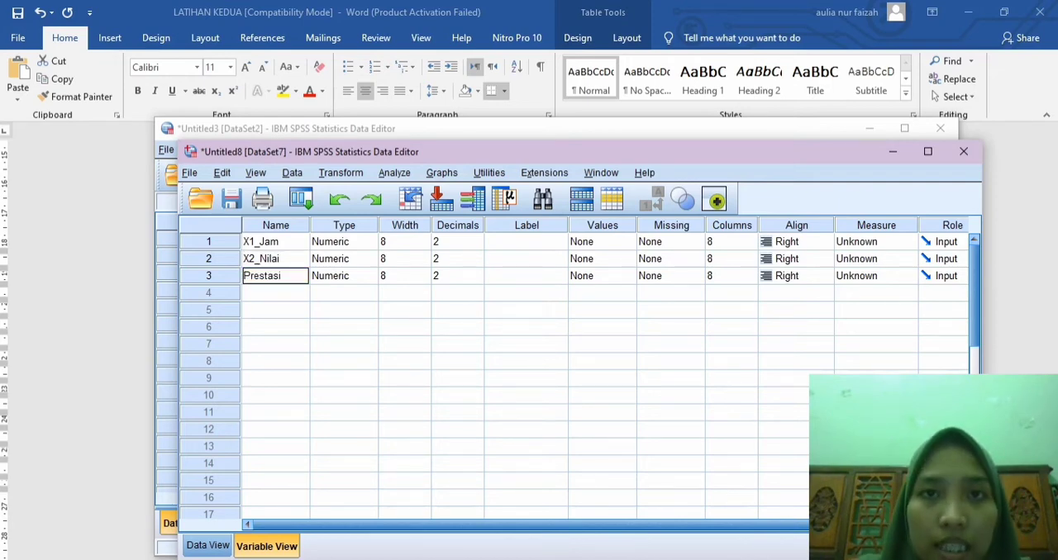
Step: Set up a Linear Regression with Prestasi as the dependent variable and X1_Jam and X2_Nilai as the independents
{"action": "left_click", "coordinate": [208, 545]}
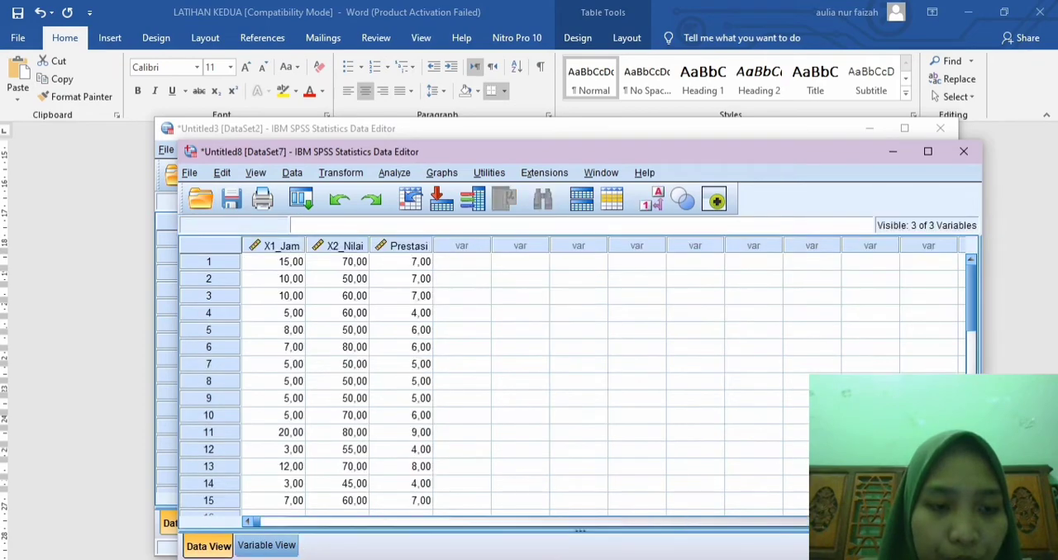
{"action": "left_click", "coordinate": [394, 173]}
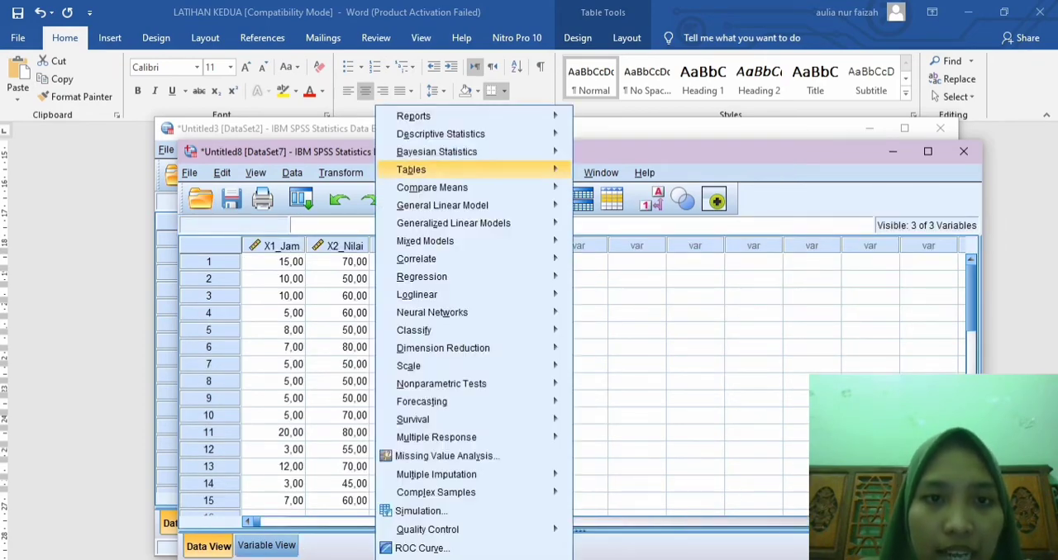
{"action": "mouse_move", "coordinate": [422, 277]}
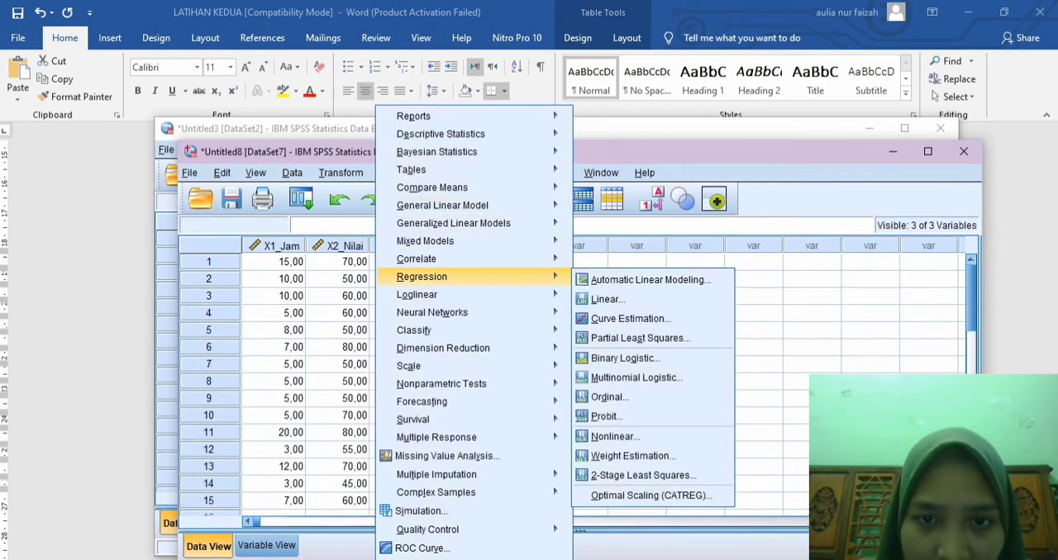
{"action": "left_click", "coordinate": [607, 299]}
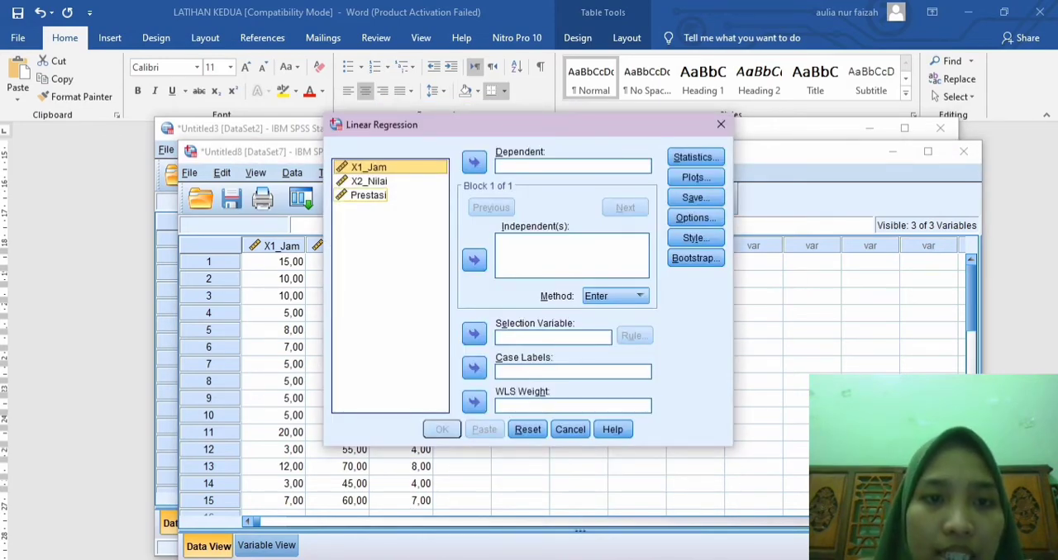
{"action": "left_click", "coordinate": [368, 196]}
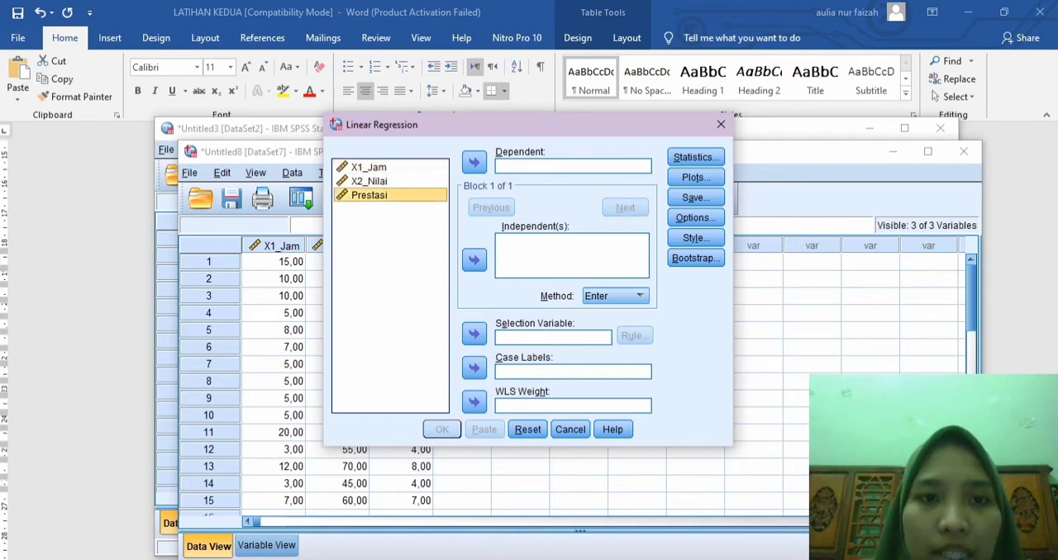
{"action": "left_click", "coordinate": [475, 163]}
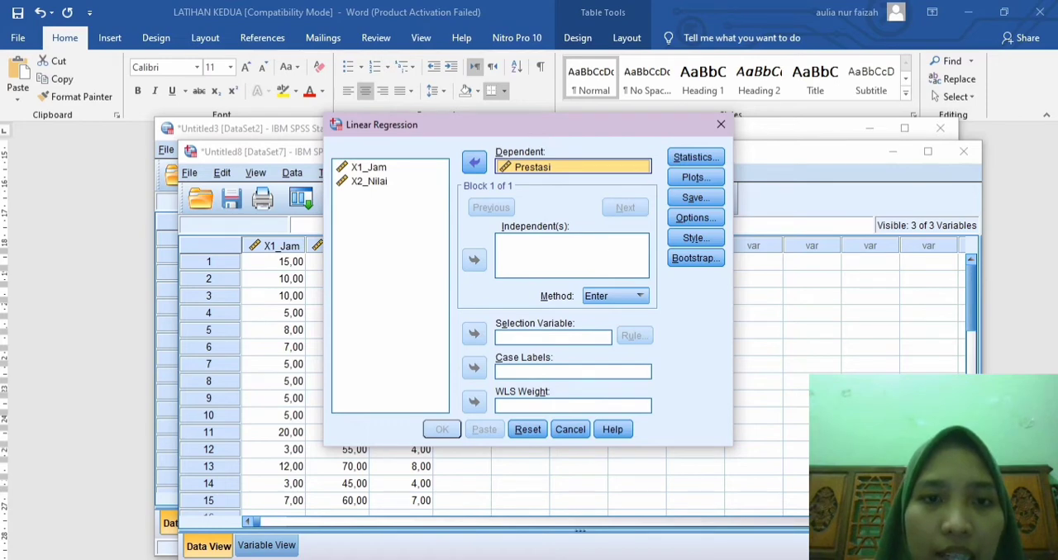
{"action": "left_click", "coordinate": [368, 167]}
{"action": "left_click", "coordinate": [475, 261]}
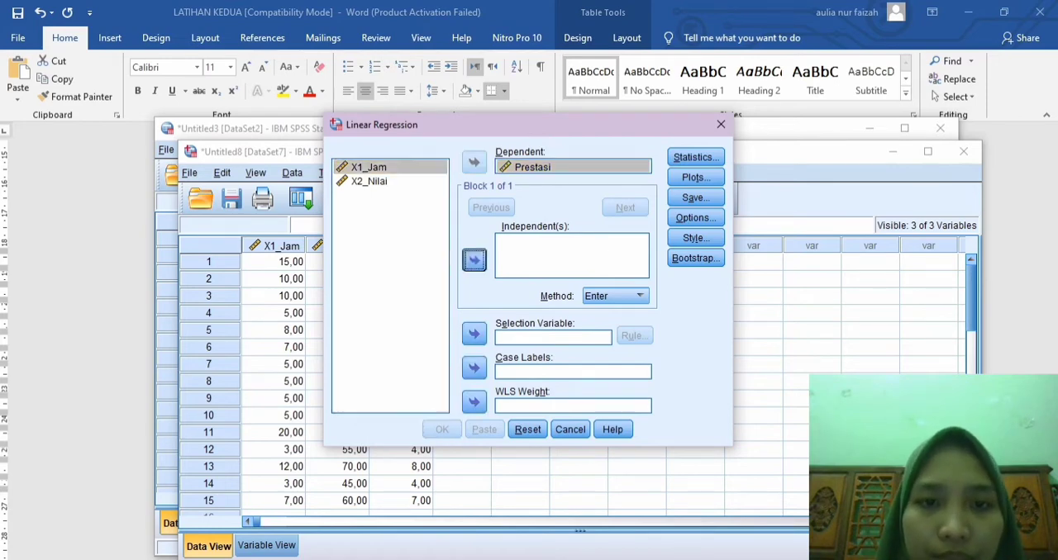
{"action": "left_click", "coordinate": [368, 181]}
{"action": "left_click", "coordinate": [475, 260]}
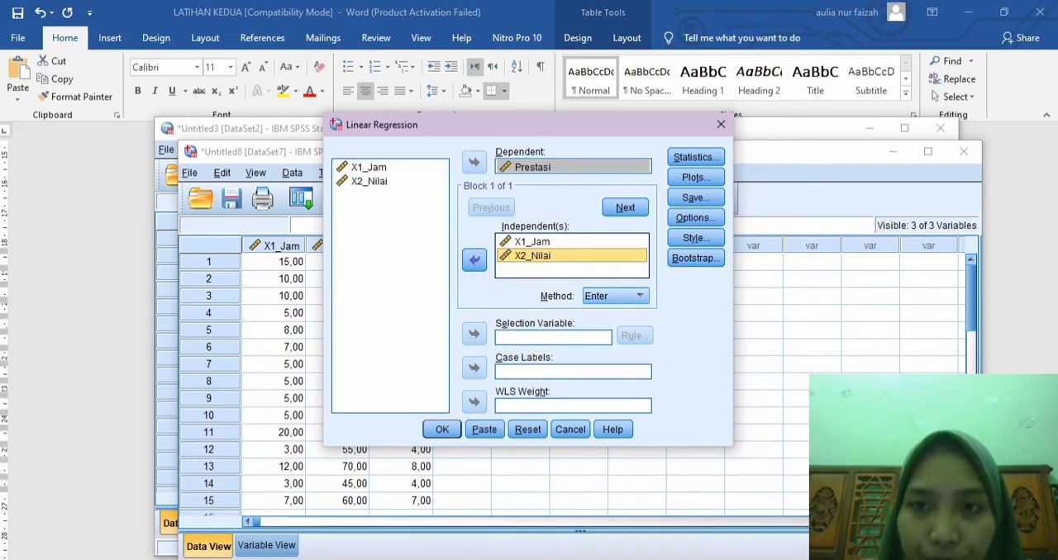
Step: Add Collinearity diagnostics and Durbin-Watson to the regression statistics and run the analysis
{"action": "left_click", "coordinate": [695, 157]}
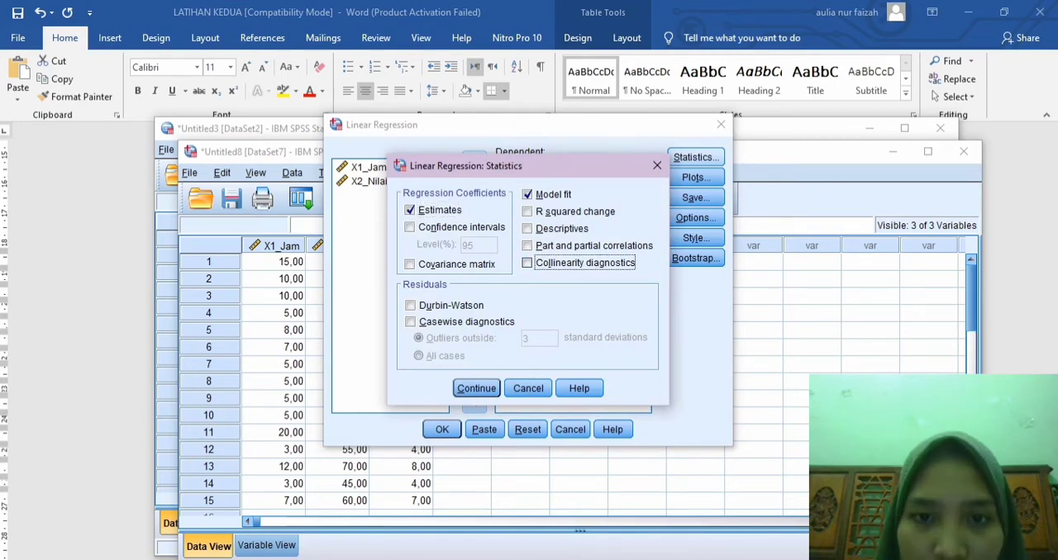
{"action": "left_click", "coordinate": [527, 263]}
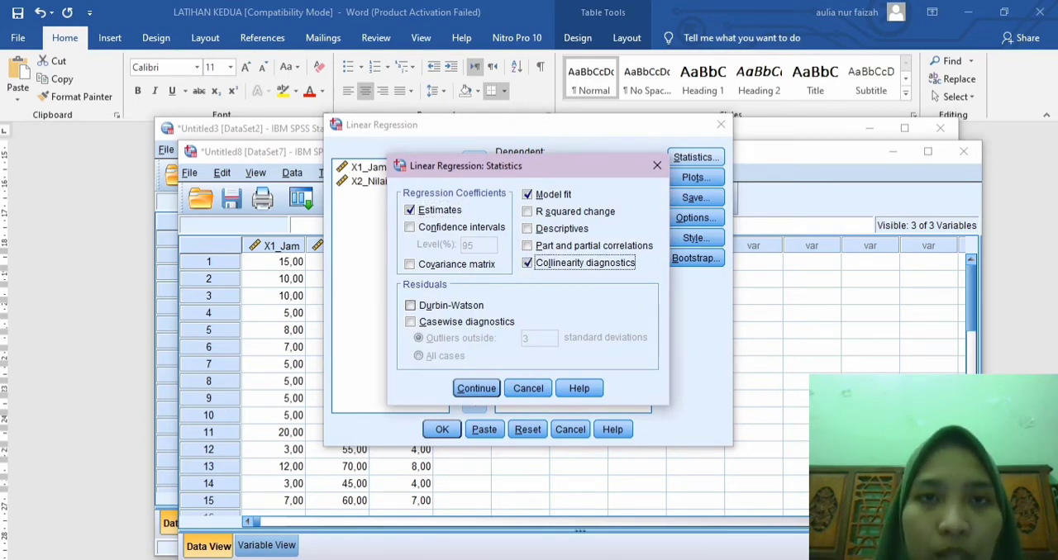
{"action": "left_click", "coordinate": [410, 306]}
{"action": "left_click", "coordinate": [476, 388]}
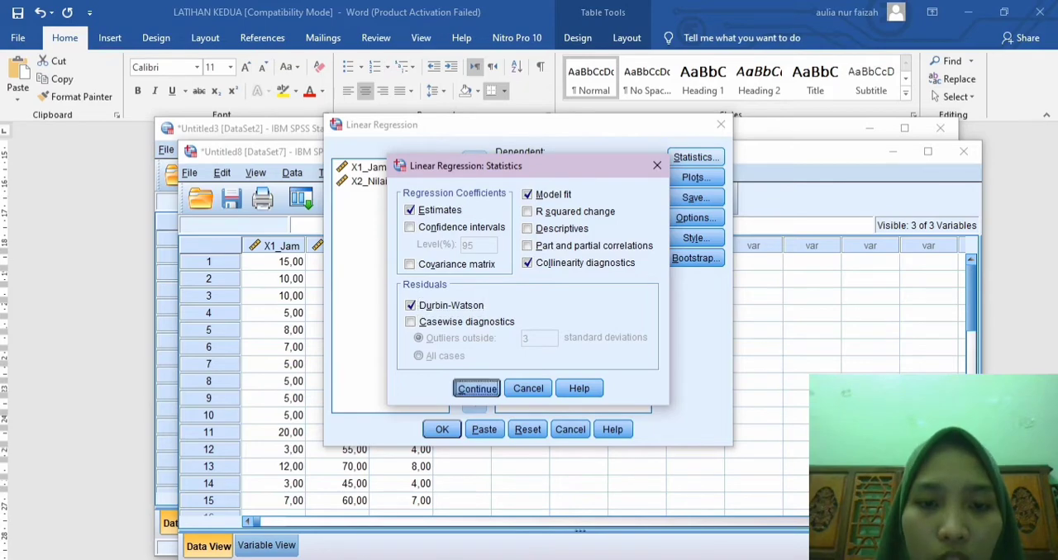
{"action": "left_click", "coordinate": [442, 430]}
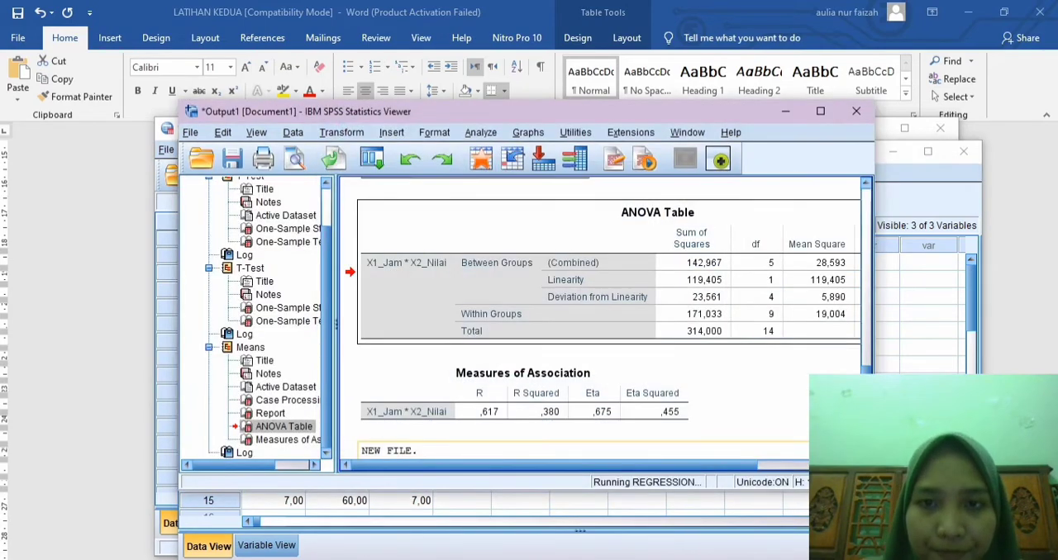
Step: Copy the Coefficients table from the new regression output
{"action": "scroll", "coordinate": [547, 310], "scroll_direction": "down", "scroll_amount": 2}
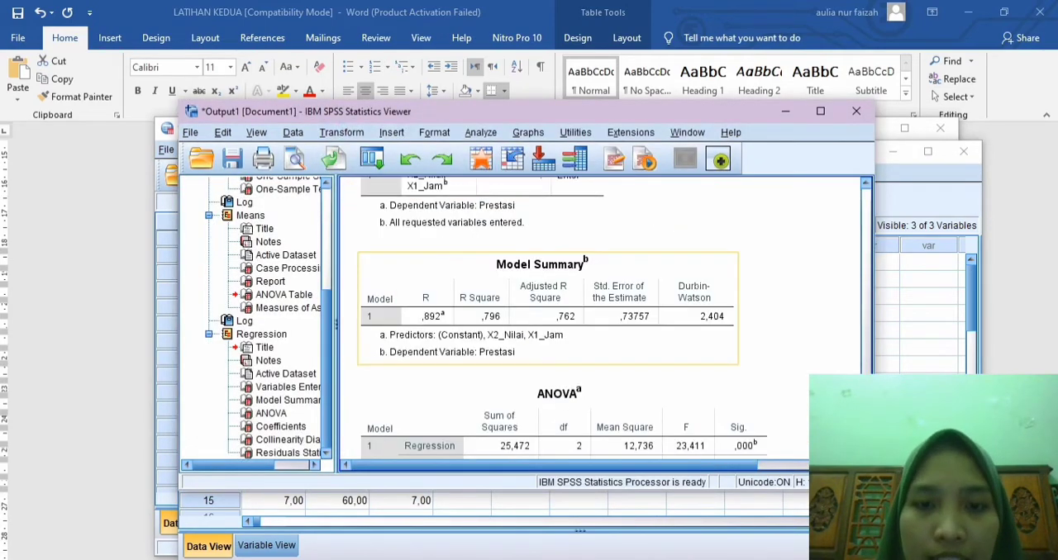
{"action": "scroll", "coordinate": [603, 318], "scroll_direction": "down", "scroll_amount": 4}
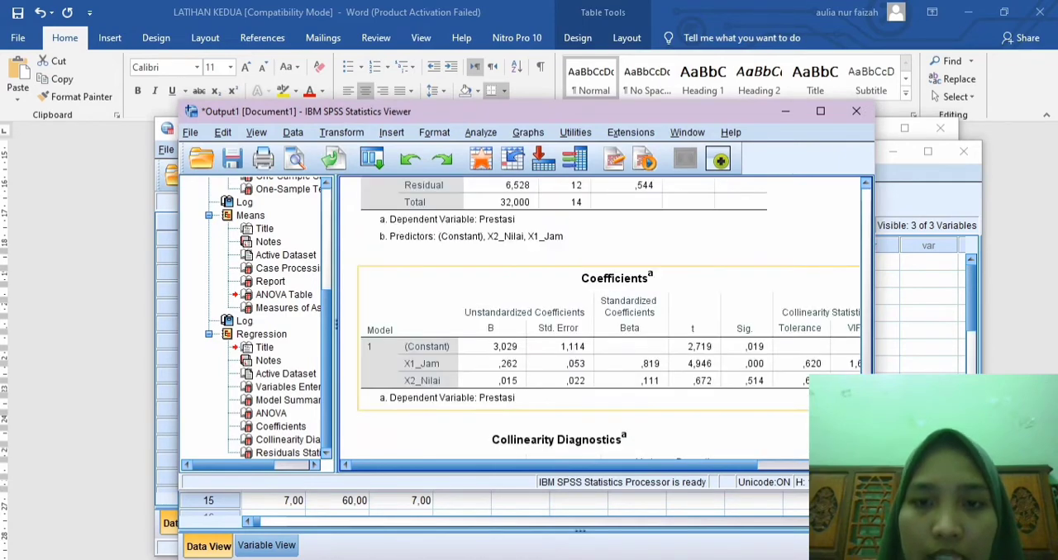
{"action": "scroll", "coordinate": [603, 318], "scroll_direction": "down", "scroll_amount": 1}
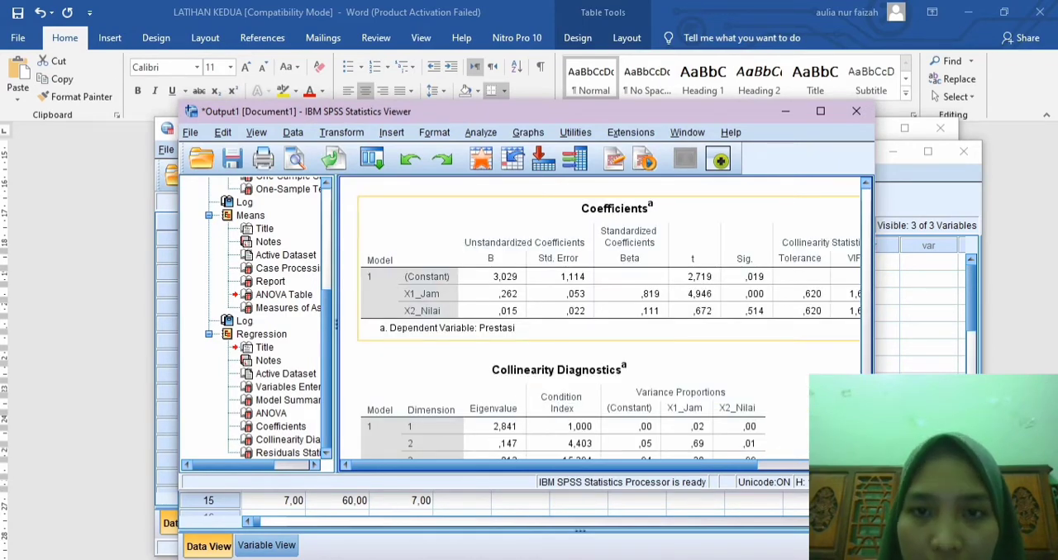
{"action": "left_click", "coordinate": [508, 210]}
{"action": "right_click", "coordinate": [508, 209]}
{"action": "left_click", "coordinate": [537, 240]}
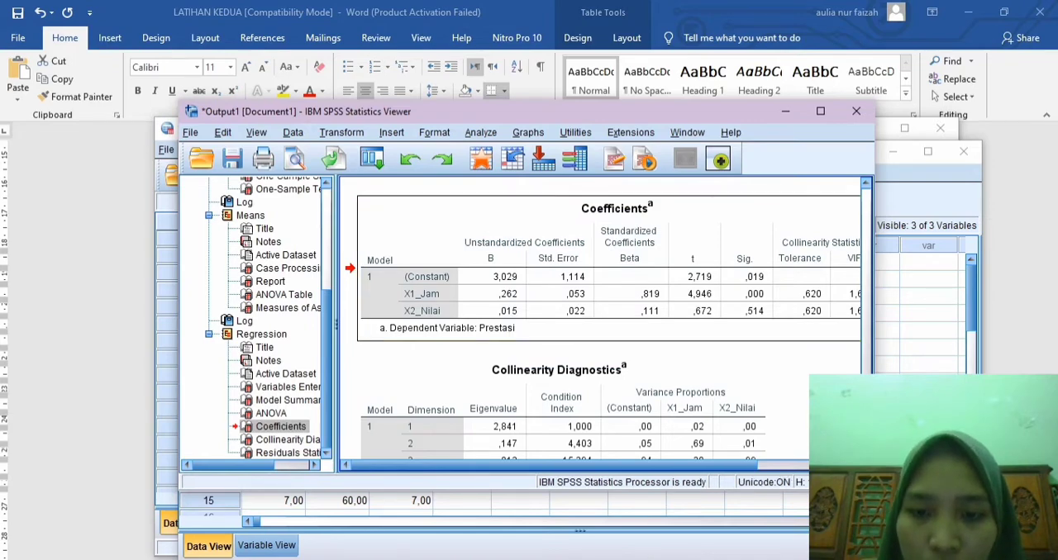
Step: Switch to the Word document and paste the Coefficients table on a new line below the linearity conclusion
{"action": "key", "text": "alt+Tab"}
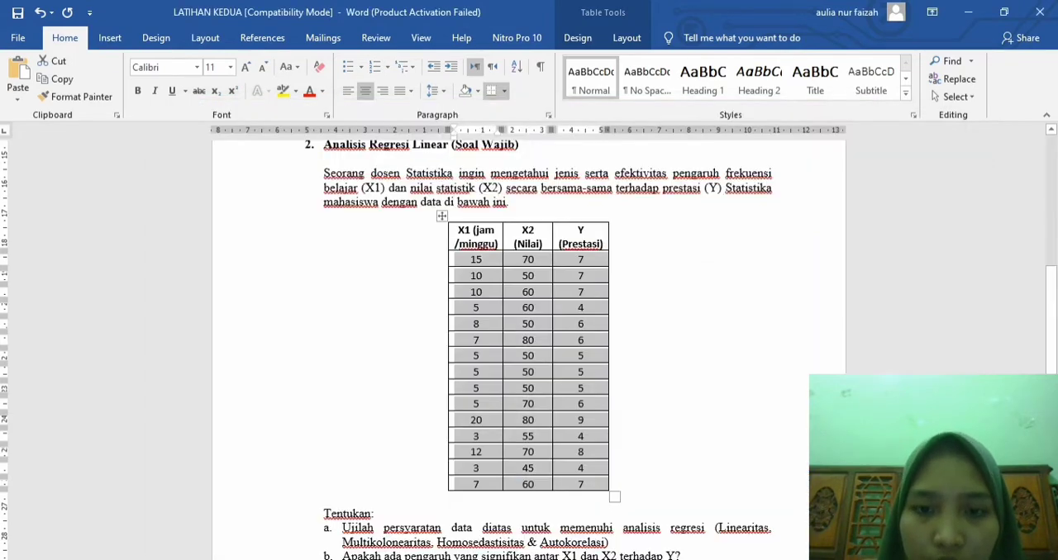
{"action": "left_click", "coordinate": [661, 347]}
{"action": "scroll", "coordinate": [661, 347], "scroll_direction": "down", "scroll_amount": 16}
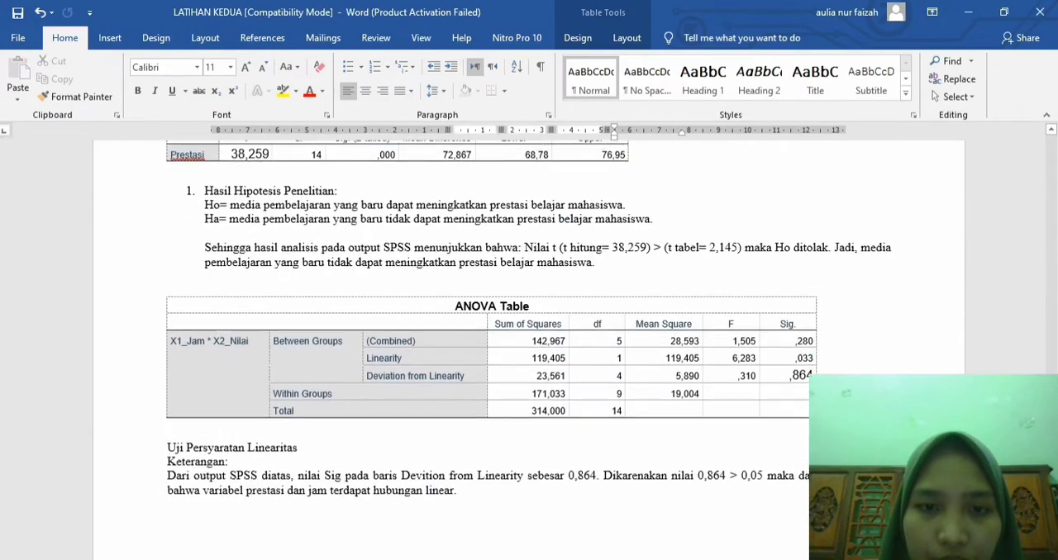
{"action": "scroll", "coordinate": [529, 331], "scroll_direction": "down", "scroll_amount": 1}
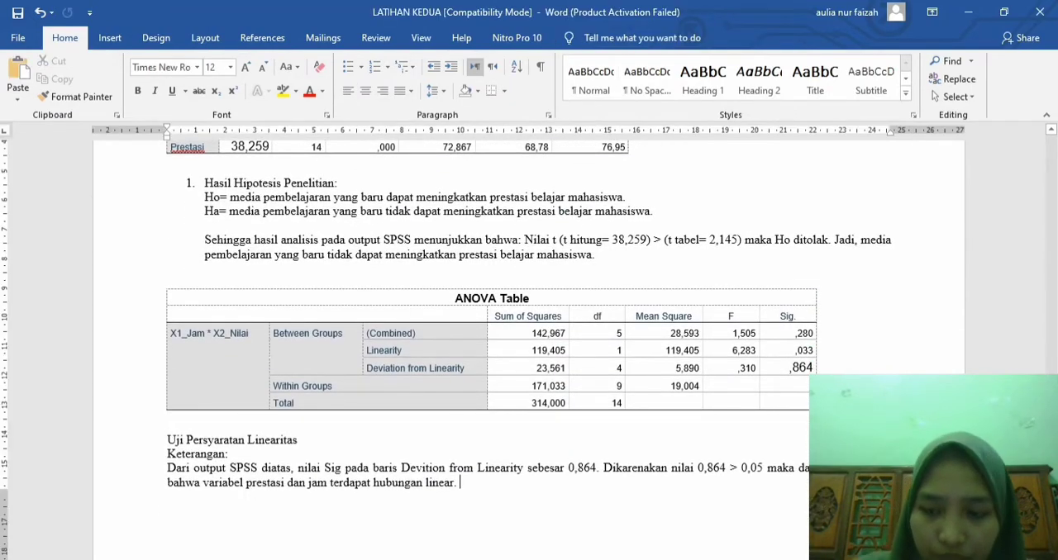
{"action": "key", "text": "Return"}
{"action": "key", "text": "ctrl+v"}
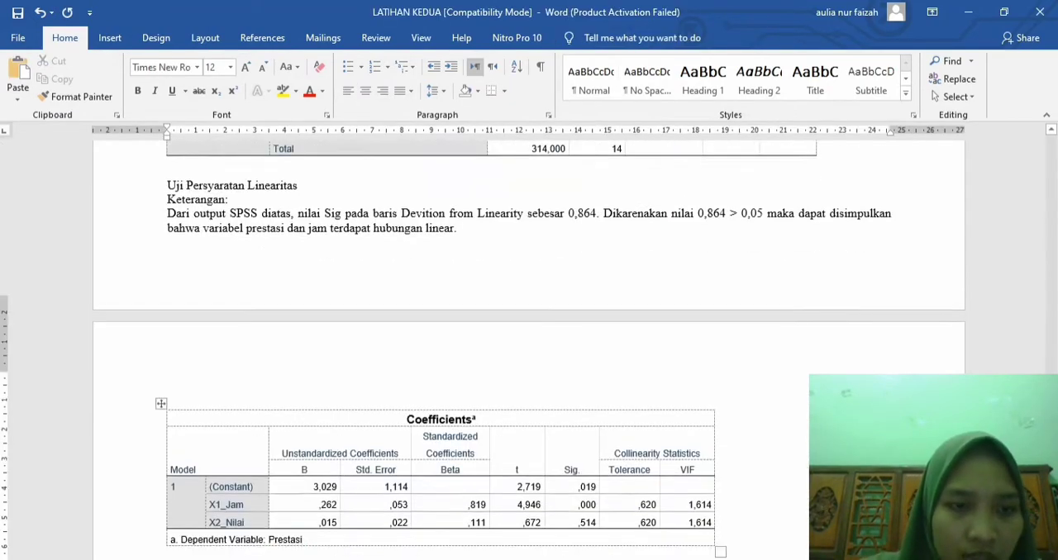
Step: Write the heading "Uji MultiKolonearitas" below the Coefficients table
{"action": "scroll", "coordinate": [529, 347], "scroll_direction": "down", "scroll_amount": 3}
{"action": "scroll", "coordinate": [529, 347], "scroll_direction": "down", "scroll_amount": 1}
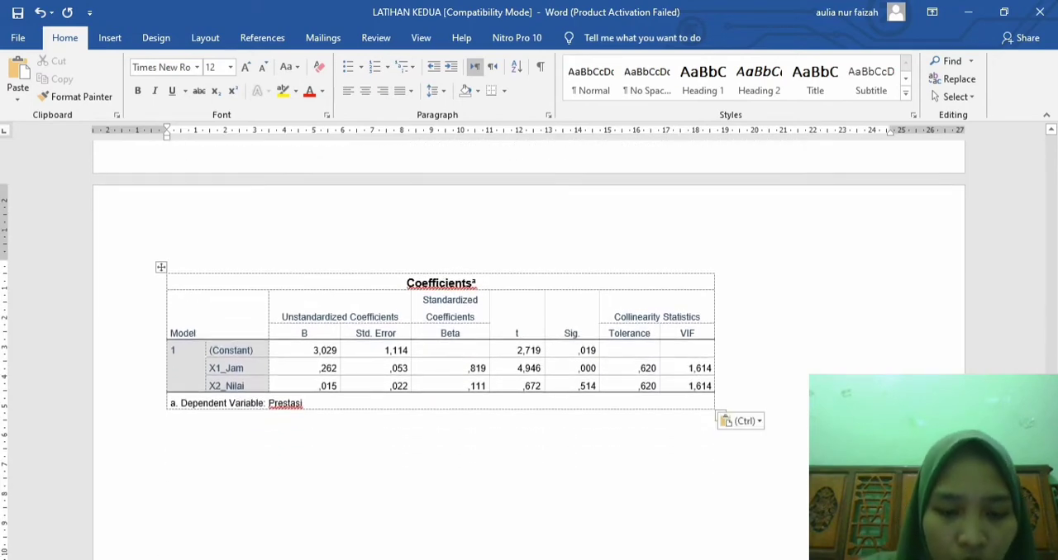
{"action": "type", "text": "Uji "}
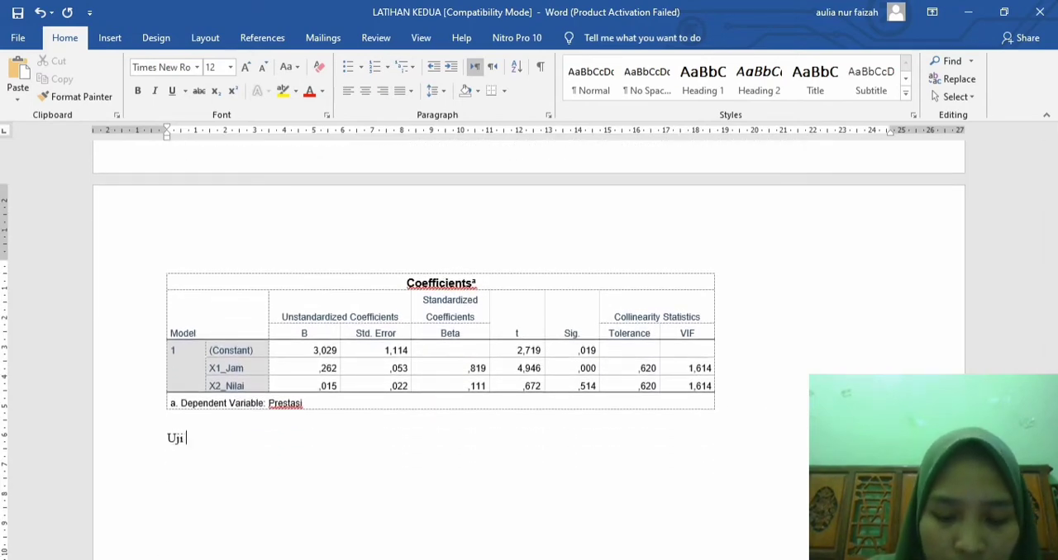
{"action": "type", "text": "Multi"}
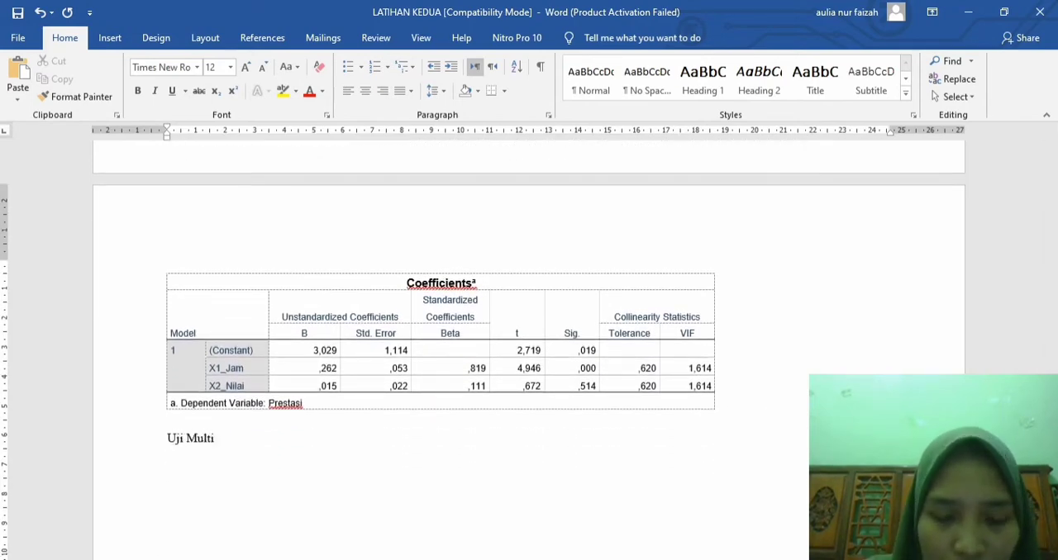
{"action": "type", "text": "KOln"}
{"action": "key", "text": "BackSpace"}
{"action": "key", "text": "BackSpace"}
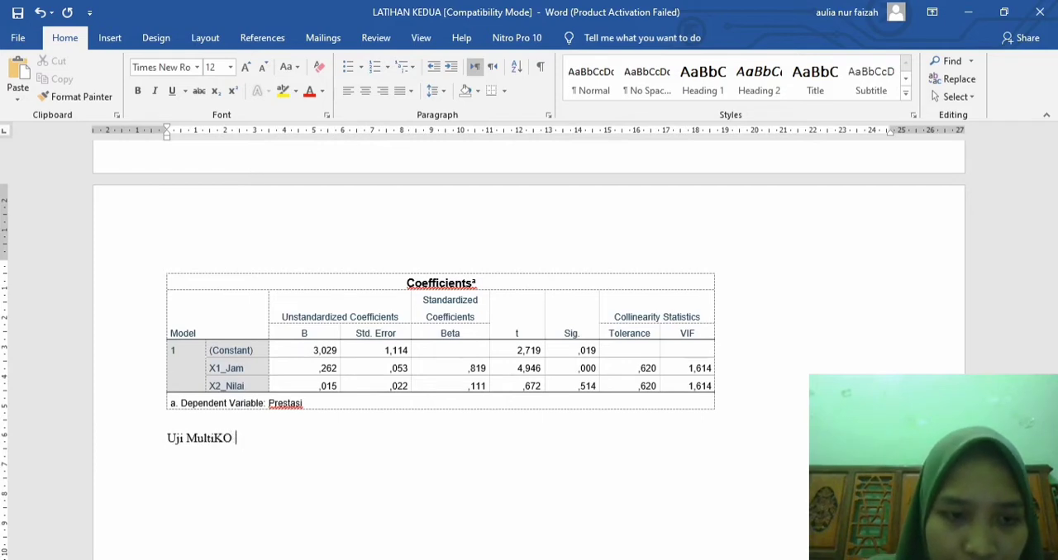
{"action": "key", "text": "BackSpace"}
{"action": "type", "text": "olonear"}
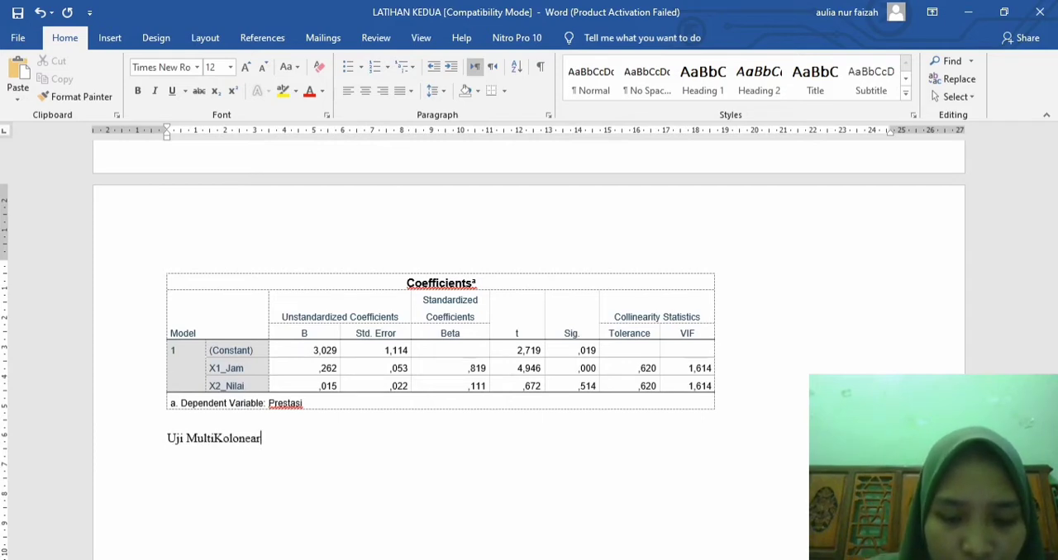
{"action": "type", "text": "itas"}
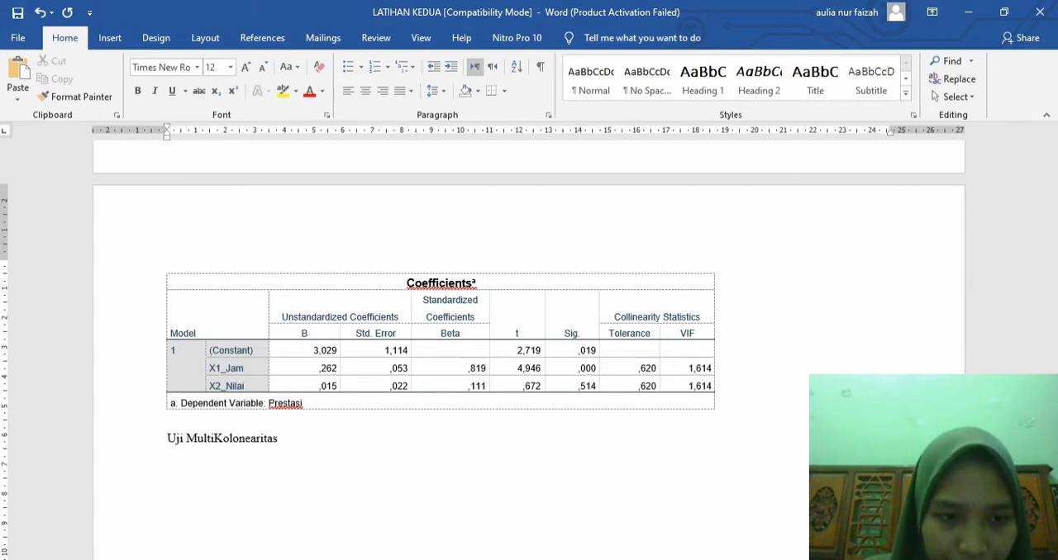
Step: Begin the interpretation on a new line below the heading with "Berdasarkan hasil analisis di atas menunjukkan bahwa nilai VIF"
{"action": "key", "text": "Return"}
{"action": "type", "text": "Ber"}
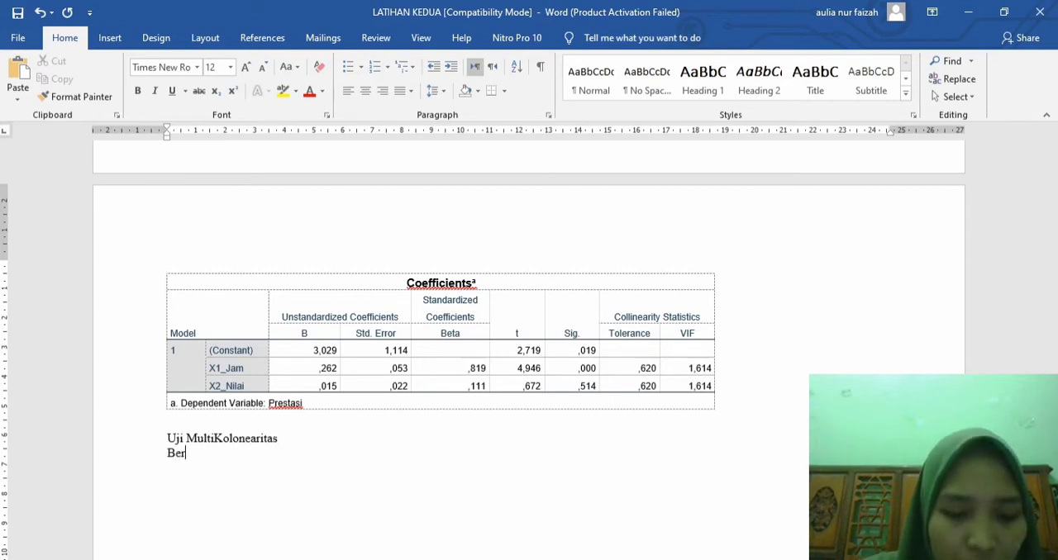
{"action": "type", "text": "dasarkan"}
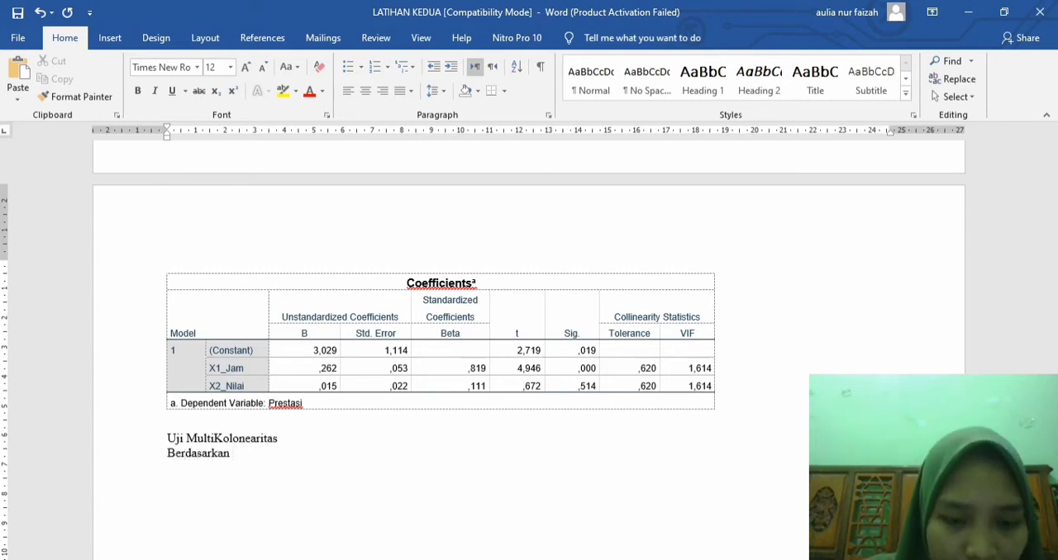
{"action": "type", "text": " hasil analis"}
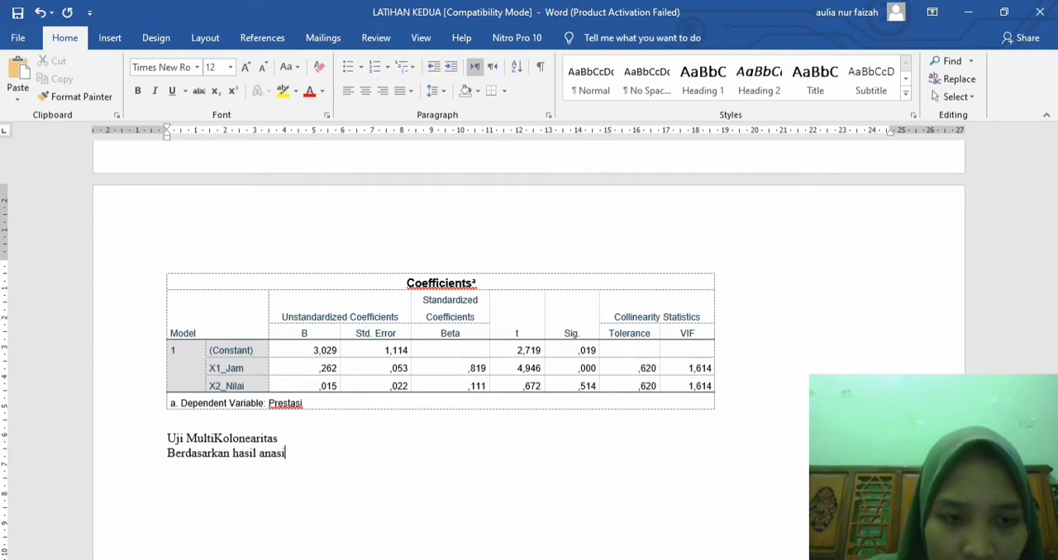
{"action": "type", "text": "is di"}
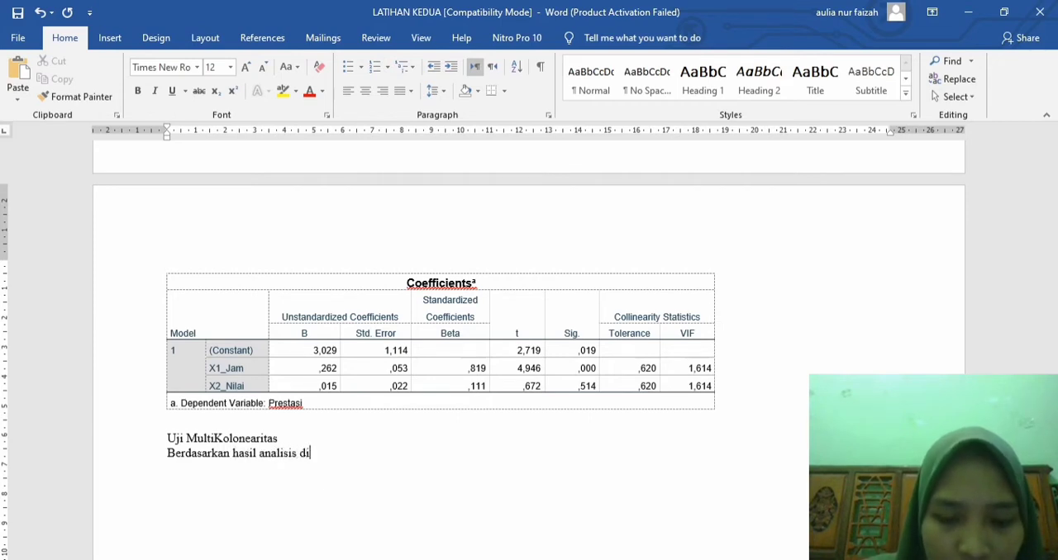
{"action": "type", "text": " atas menun"}
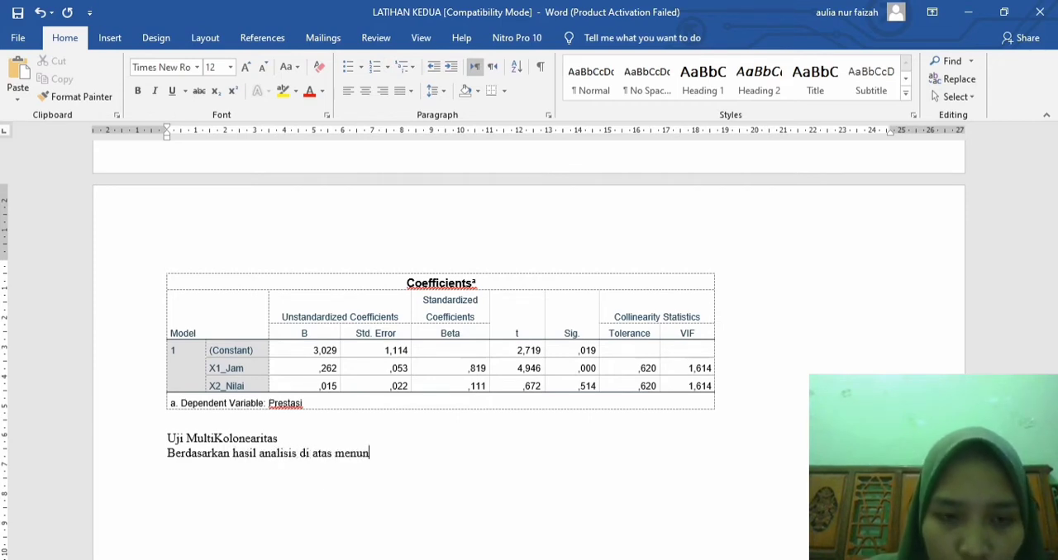
{"action": "type", "text": "jukkan bahwa "}
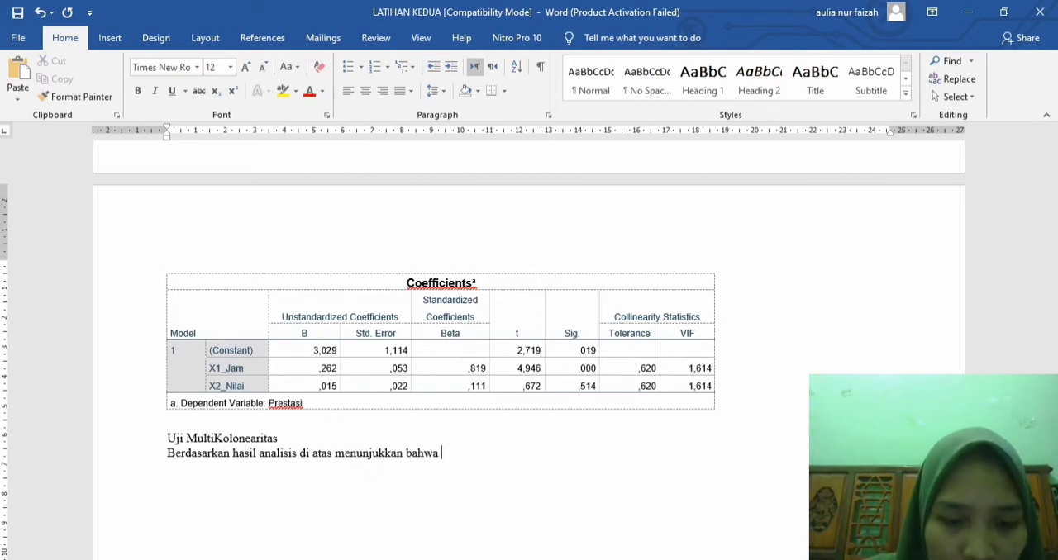
{"action": "type", "text": "nilai VIF"}
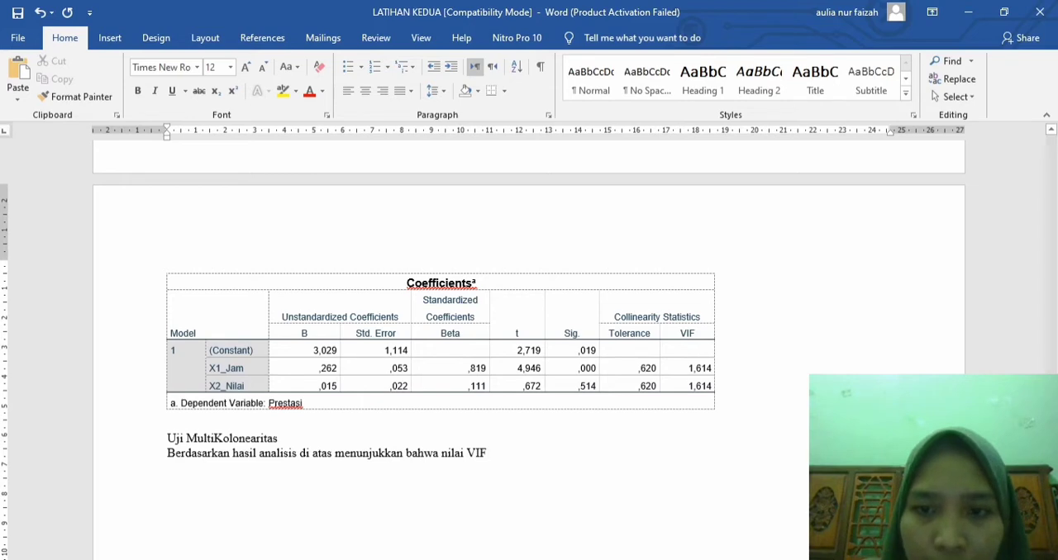
Step: Enlarge the VIF value in the X1_Jam row of the Coefficients table to font size 11
{"action": "double_click", "coordinate": [700, 369]}
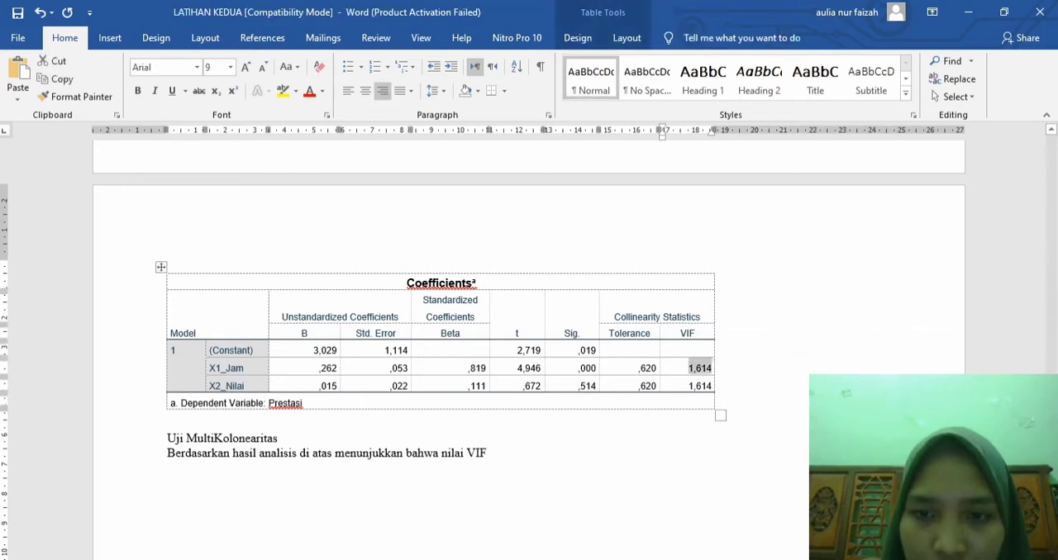
{"action": "left_click", "coordinate": [246, 66]}
{"action": "left_click", "coordinate": [246, 67]}
{"action": "left_click", "coordinate": [246, 66]}
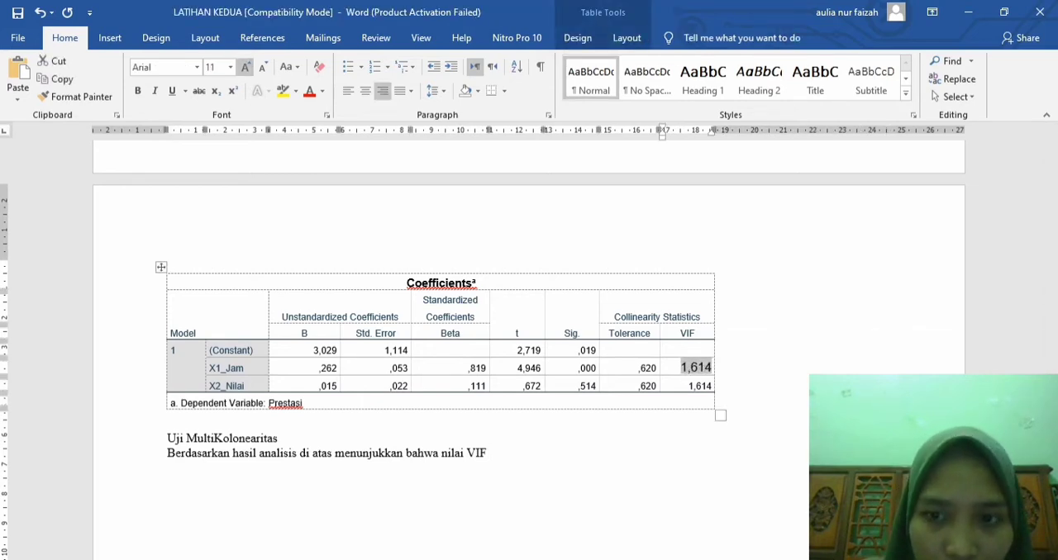
Step: Continue the interpretation after "nilai VIF" with "yang ditemukan adalah sebesar 1,614"
{"action": "left_click", "coordinate": [491, 453]}
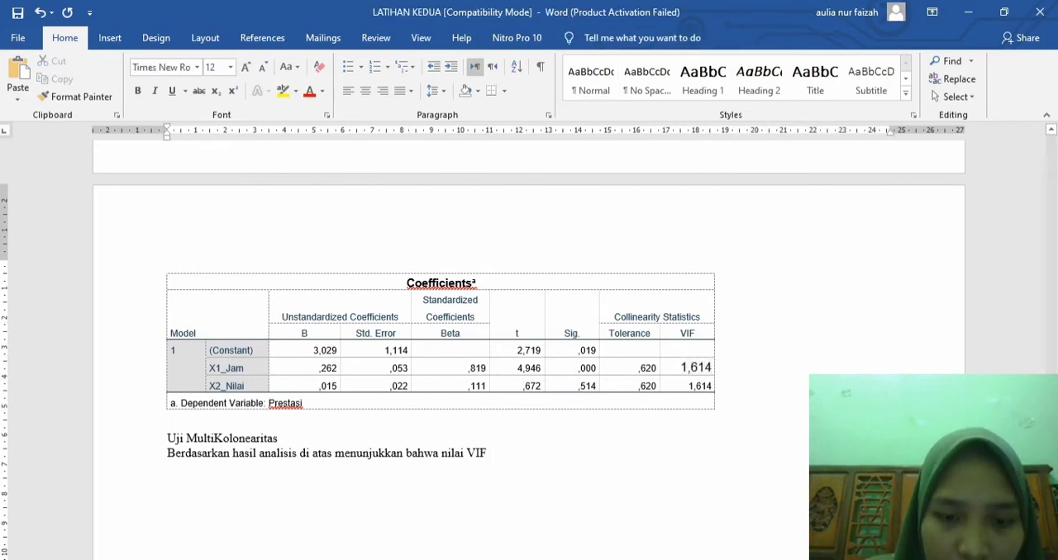
{"action": "type", "text": "yang ditemu"}
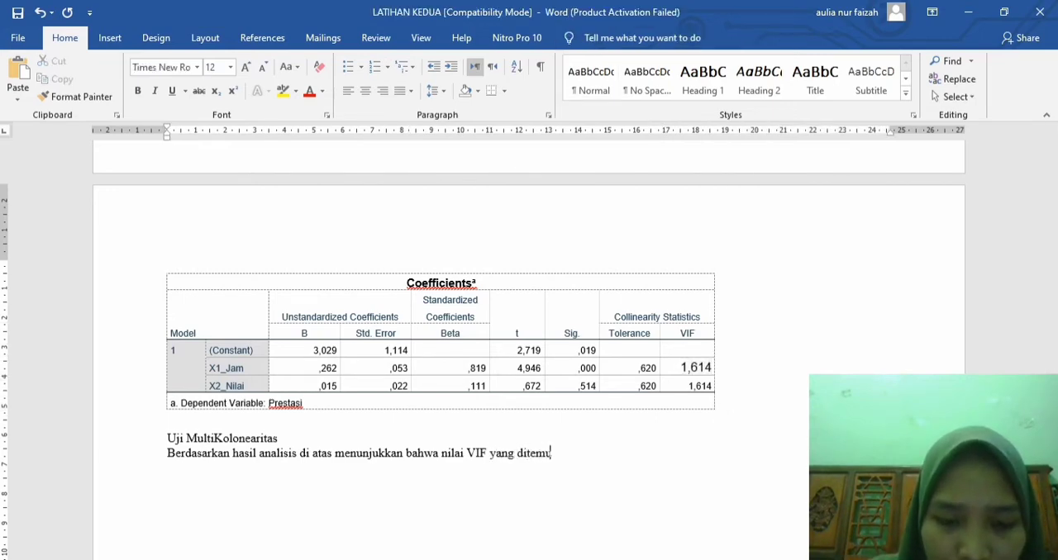
{"action": "type", "text": "kan adalah"}
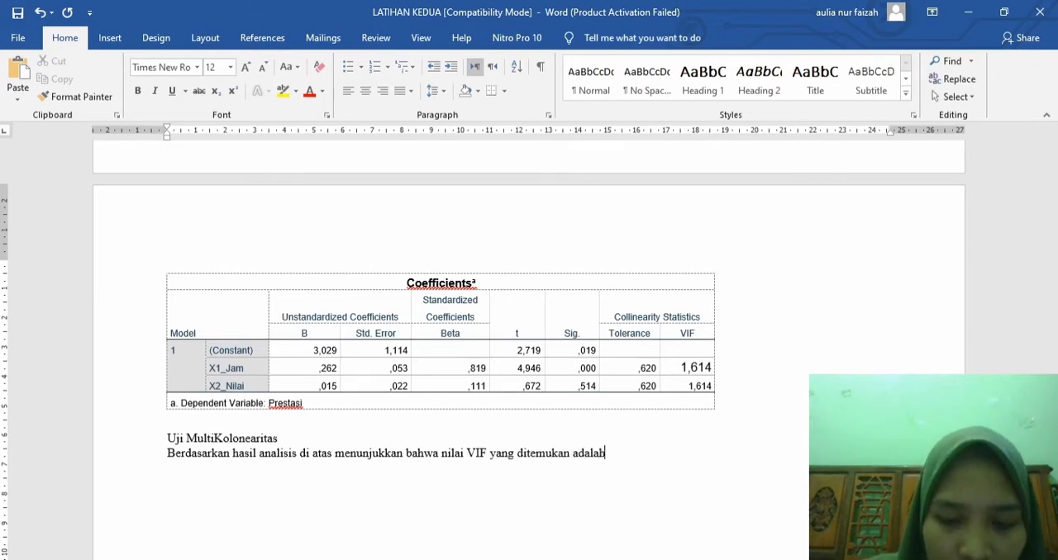
{"action": "type", "text": " sebesar"}
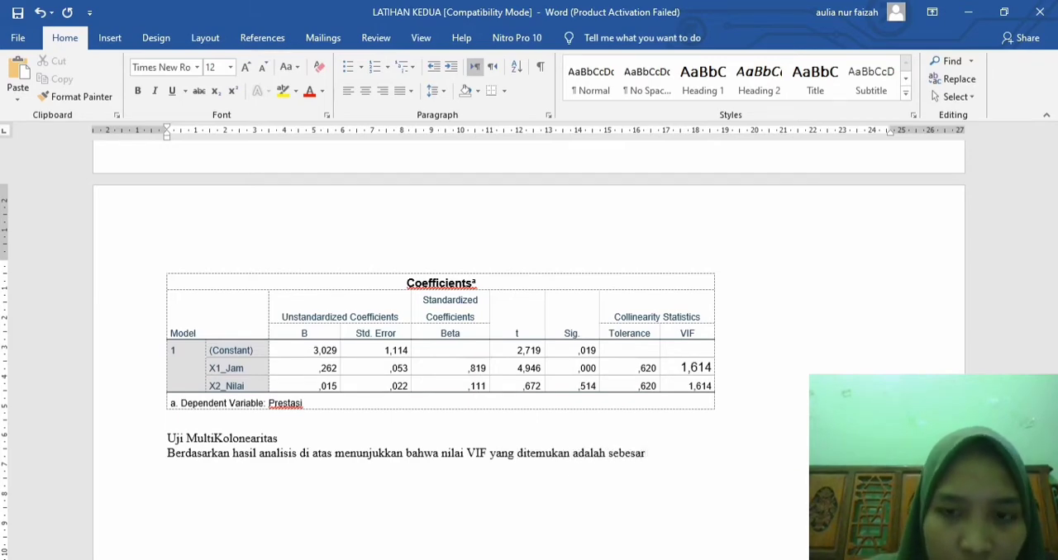
{"action": "type", "text": " 1"}
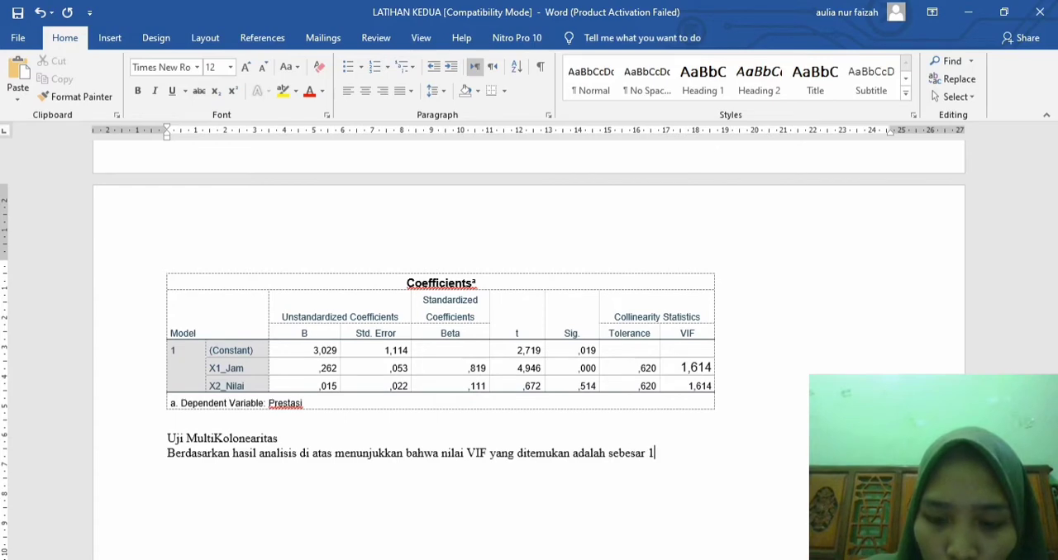
{"action": "type", "text": ",614"}
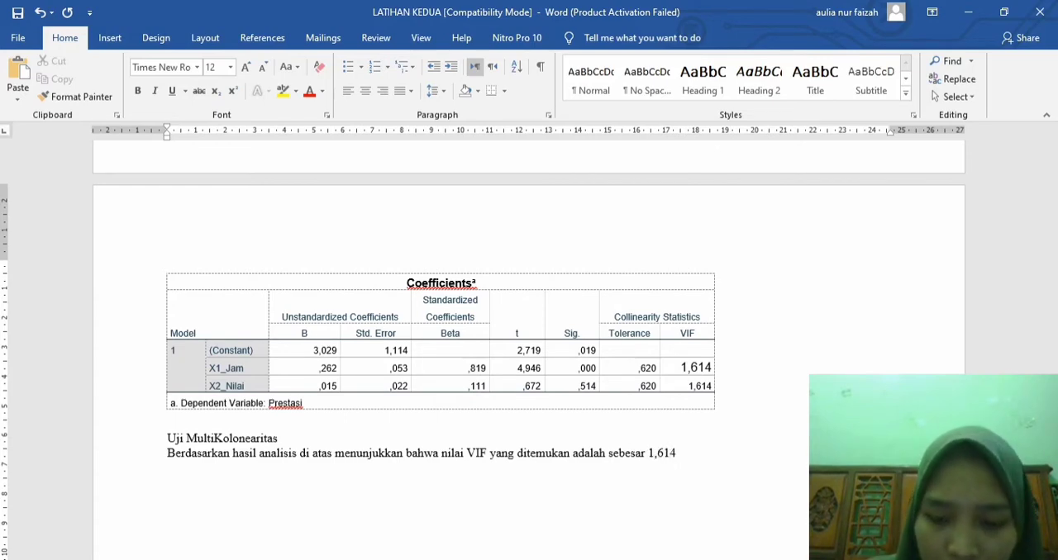
{"action": "type", "text": ". Oleh karen"}
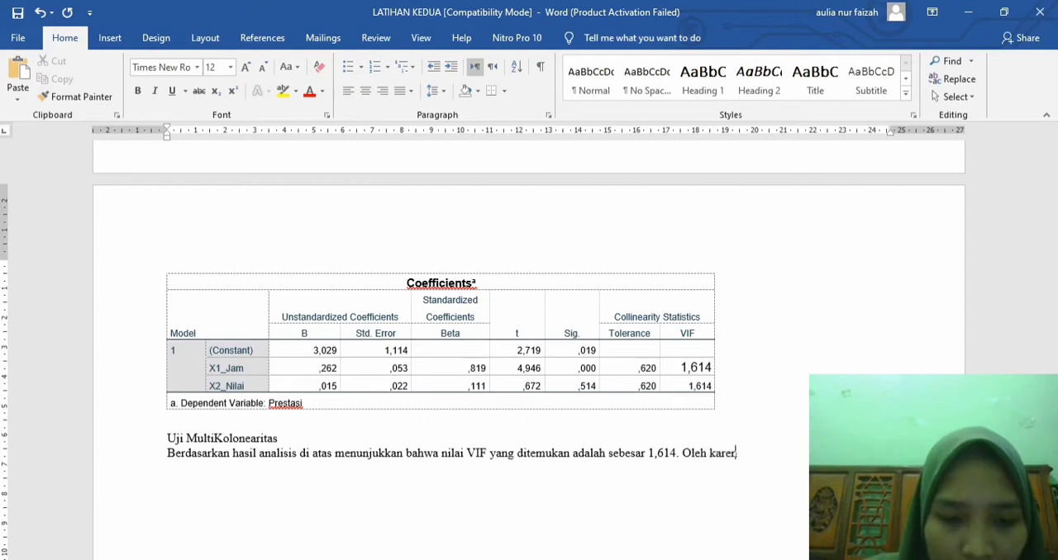
{"action": "type", "text": "a i"}
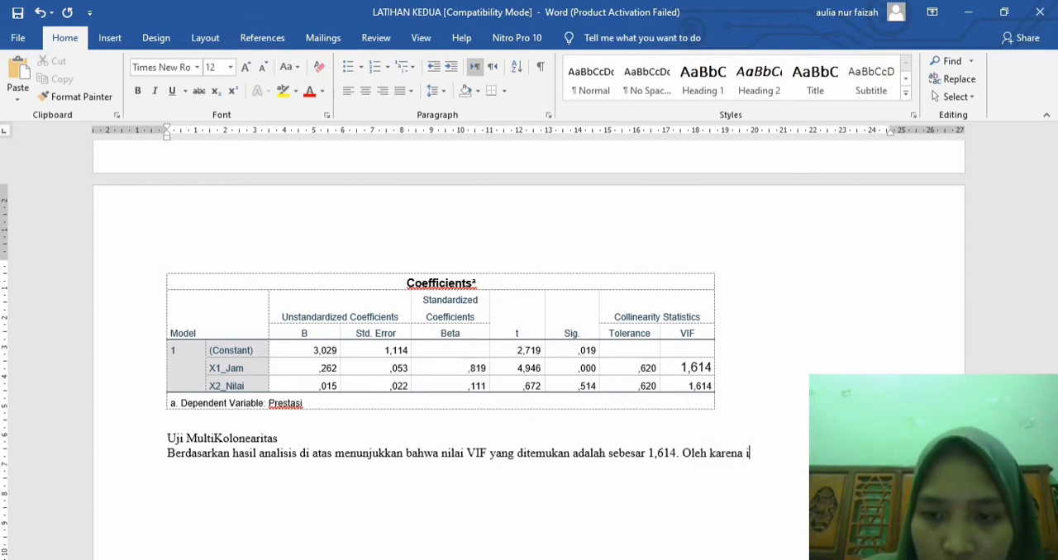
Step: End the VIF sentence with a period and add the decision, starting "Oleh karena nilai tersebut" and ending "maka Ho ditolak"
{"action": "key", "text": "BackSpace"}
{"action": "type", "text": "nilai "}
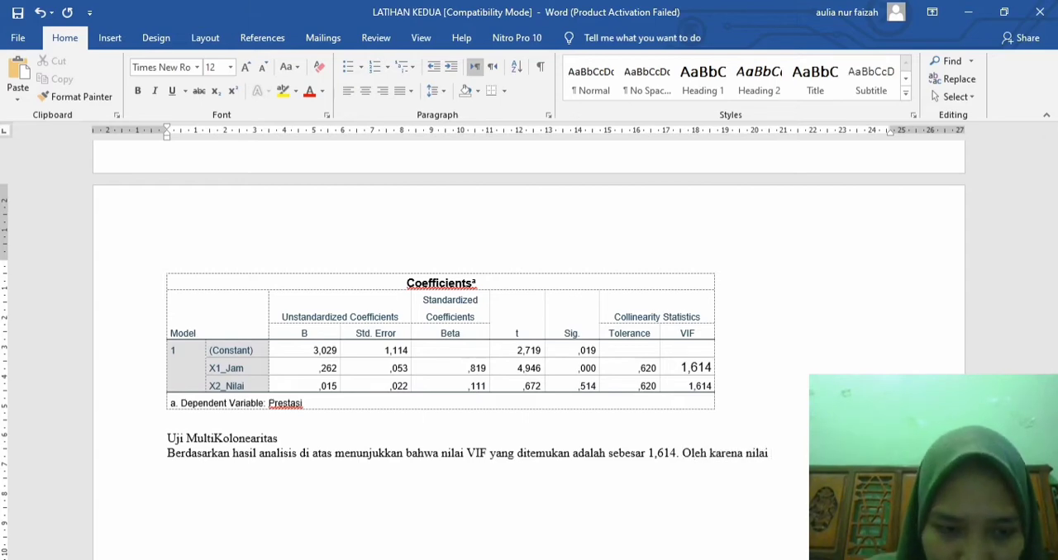
{"action": "type", "text": "tersebut "}
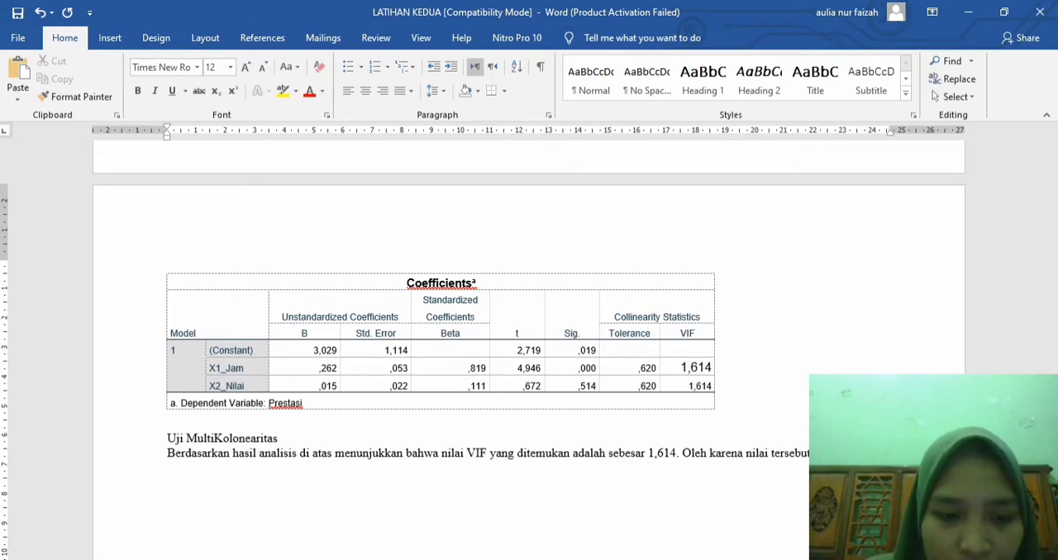
{"action": "type", "text": "maka Ho "}
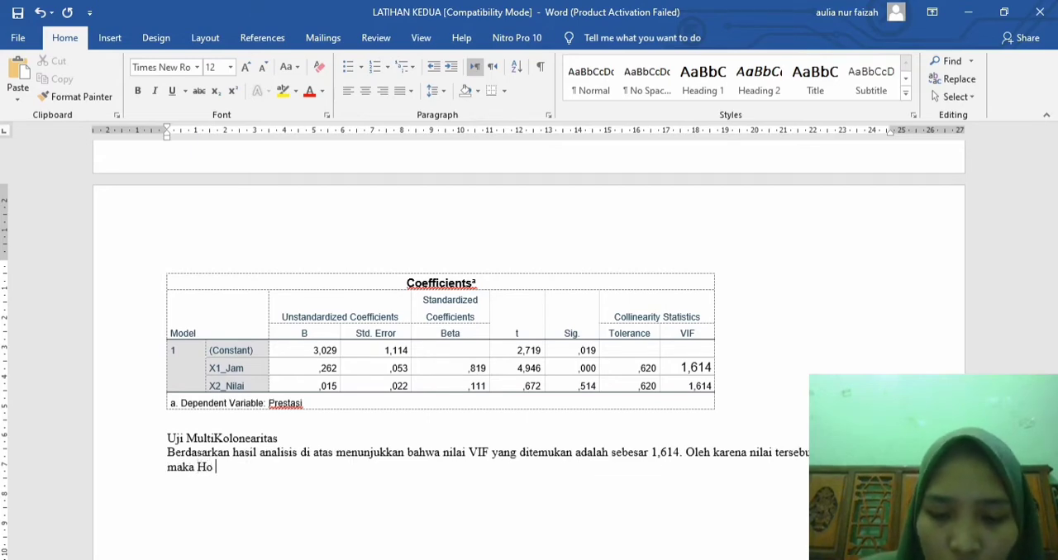
{"action": "type", "text": "ditola"}
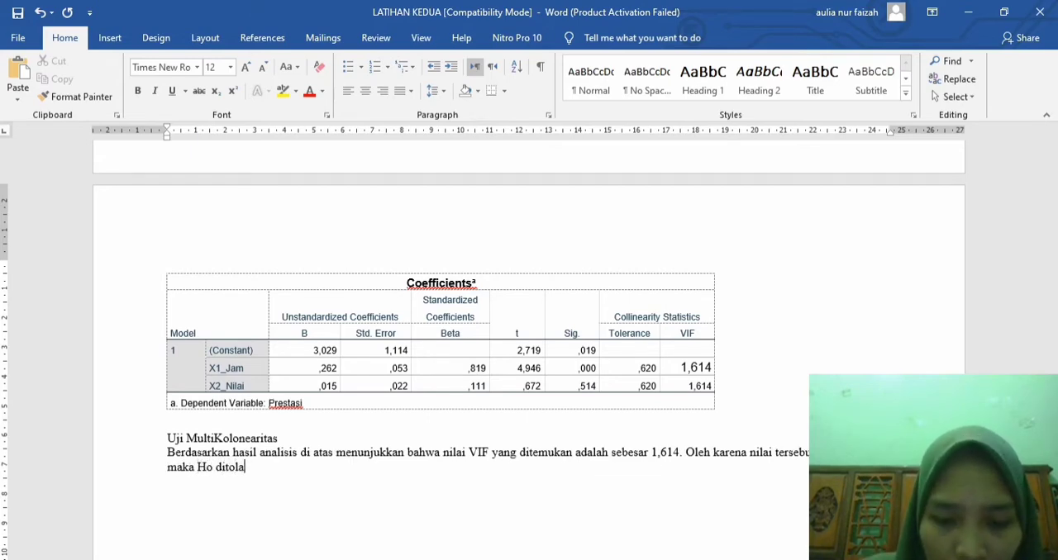
{"action": "type", "text": "k"}
{"action": "type", "text": " sehing"}
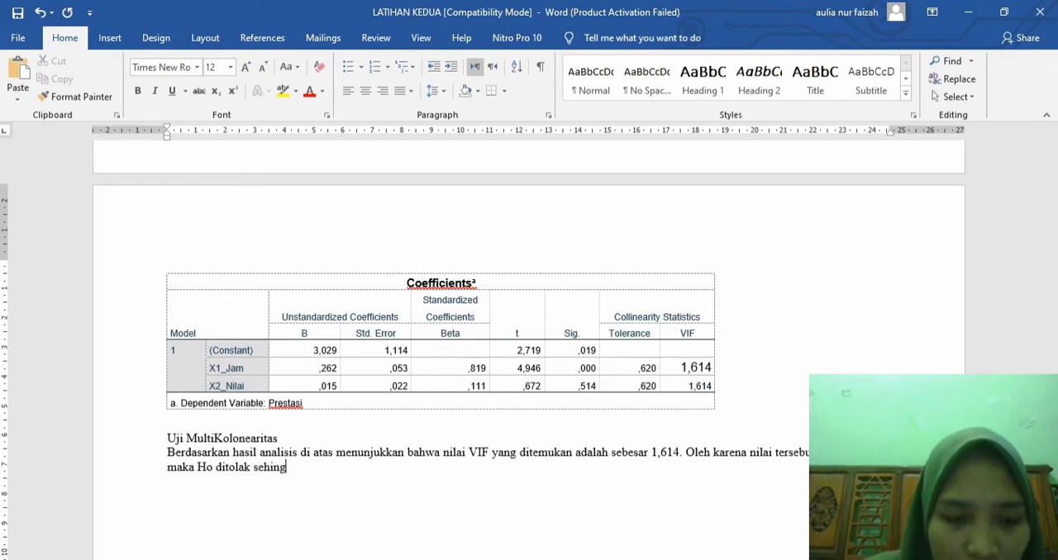
{"action": "type", "text": "ga dapat disi"}
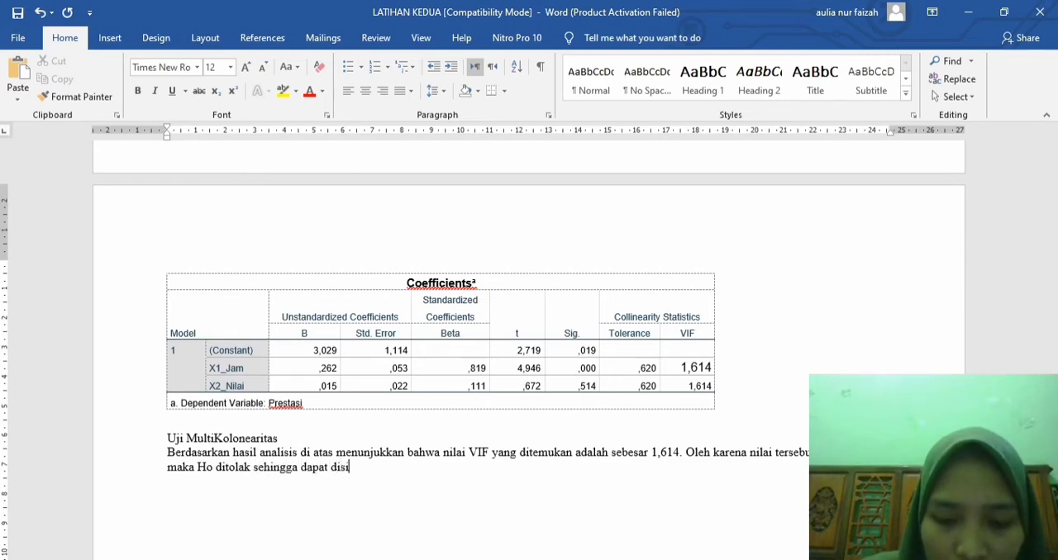
{"action": "type", "text": "mpulkan bahw"}
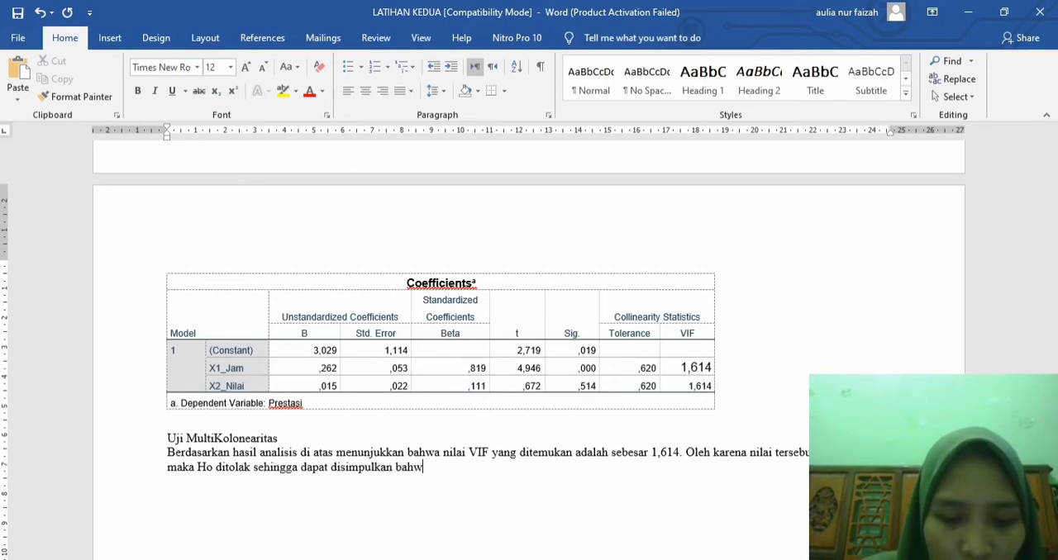
{"action": "type", "text": "a tidak terja"}
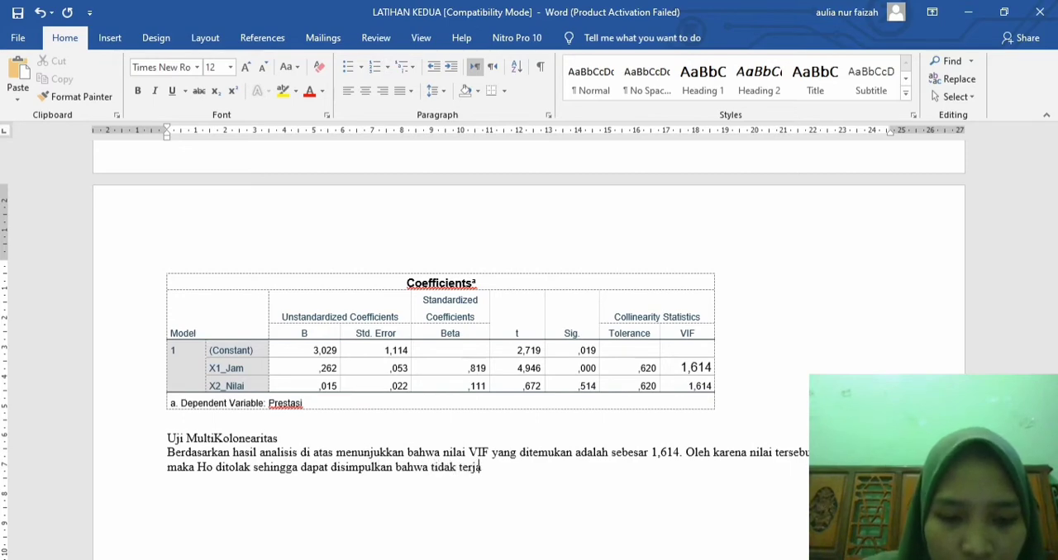
{"action": "type", "text": "di multiko"}
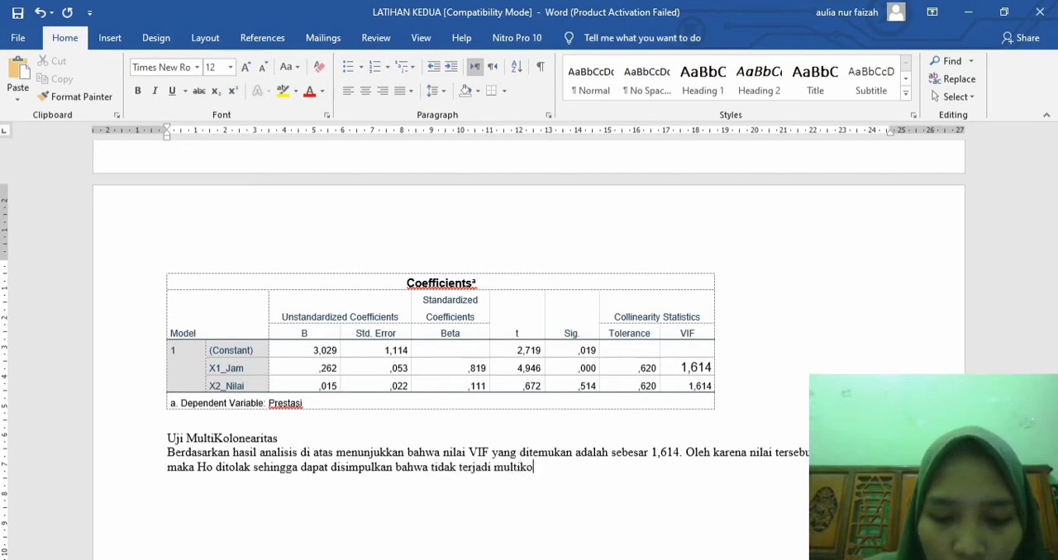
{"action": "type", "text": "lonearitas"}
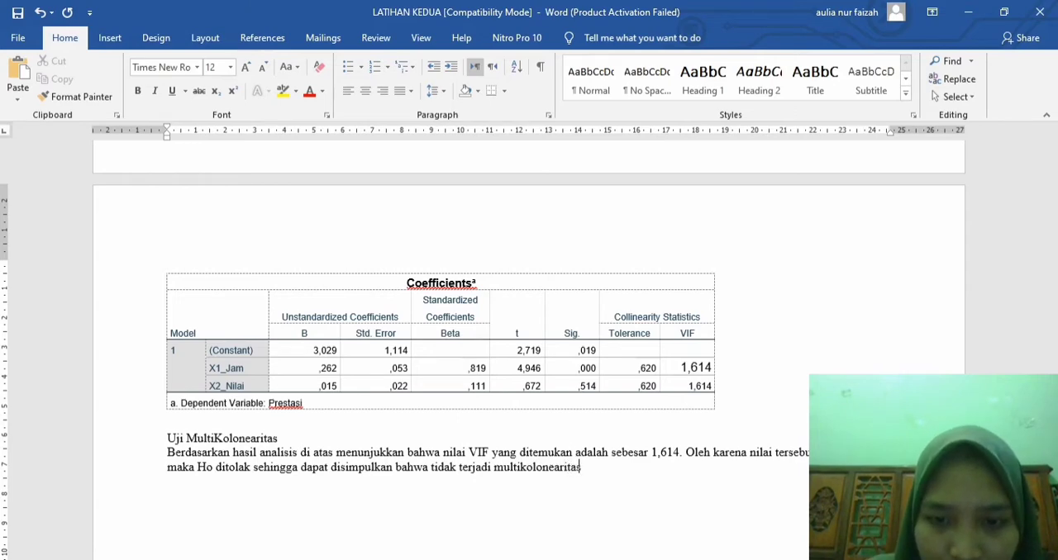
{"action": "type", "text": " anatar"}
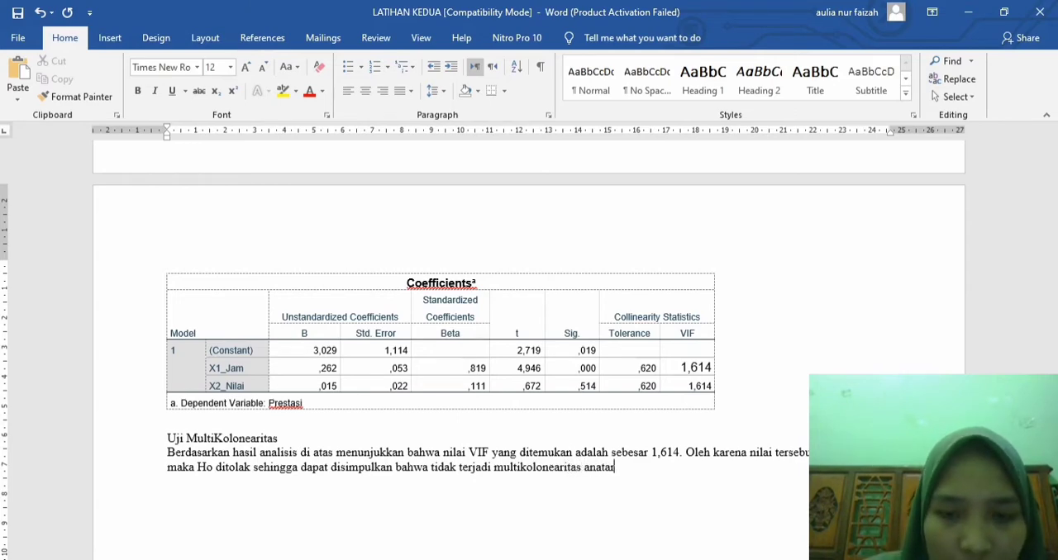
Step: Complete the multicollinearity conclusion with "antara variabel jam/minggu dan nilai."
{"action": "key", "text": "BackSpace"}
{"action": "key", "text": "BackSpace"}
{"action": "key", "text": "BackSpace"}
{"action": "key", "text": "BackSpace"}
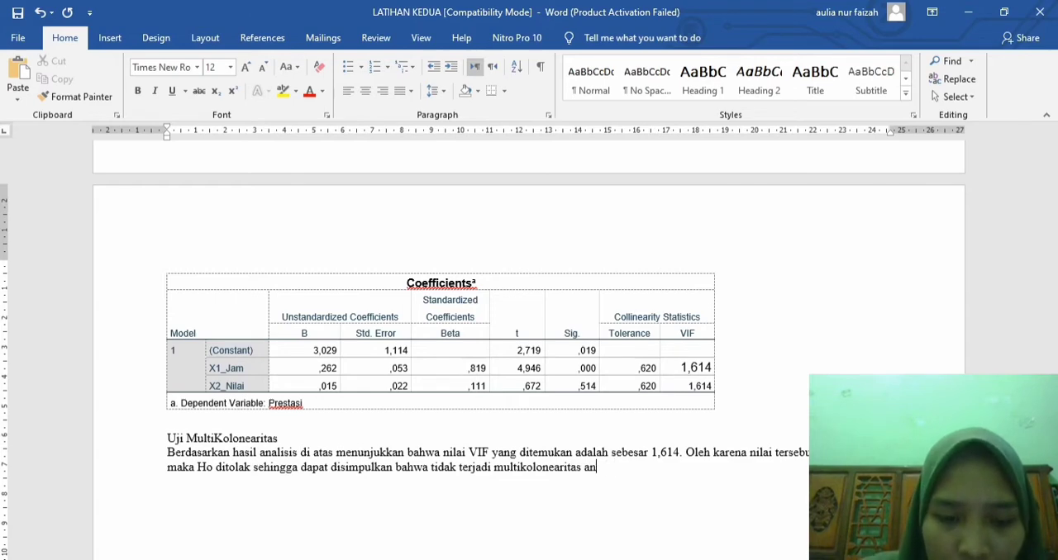
{"action": "type", "text": "tara variab"}
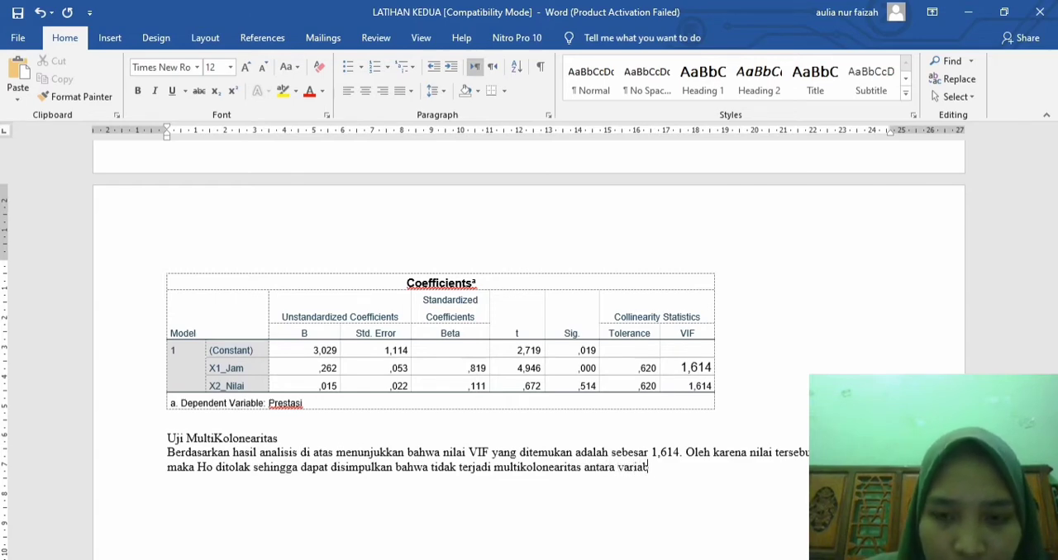
{"action": "type", "text": "el jam"}
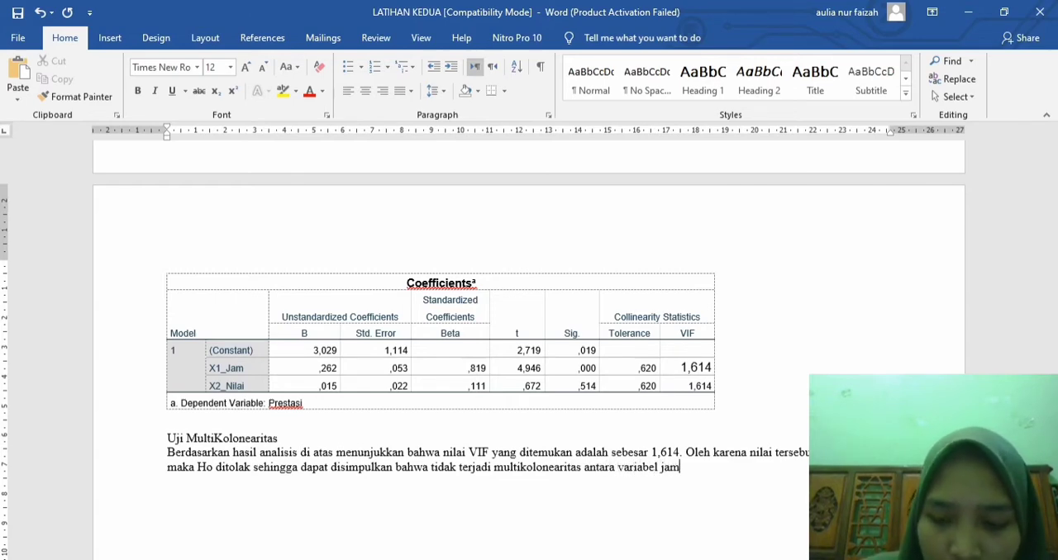
{"action": "type", "text": "/mingh"}
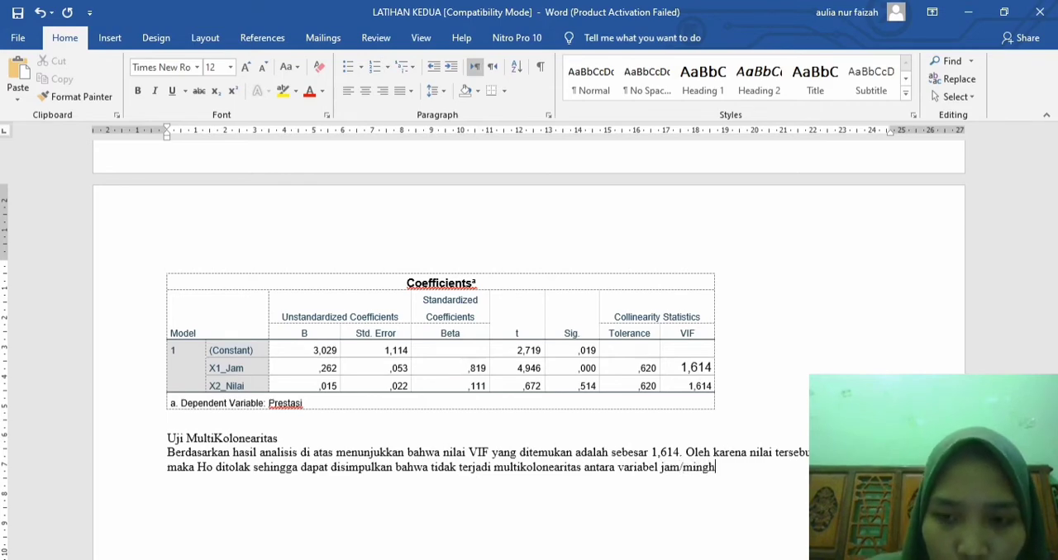
{"action": "key", "text": "BackSpace"}
{"action": "type", "text": "gu dan "}
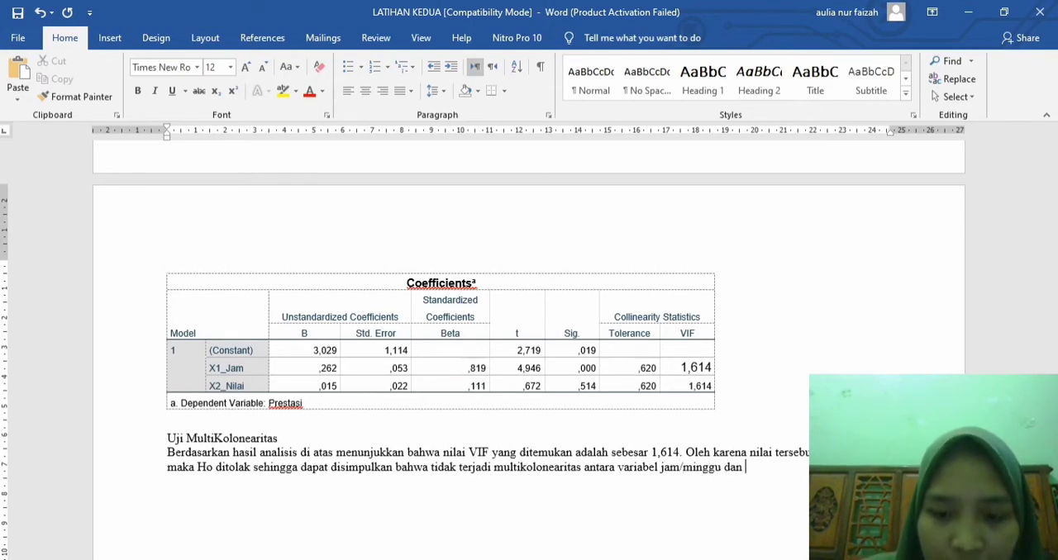
{"action": "type", "text": "nilai."}
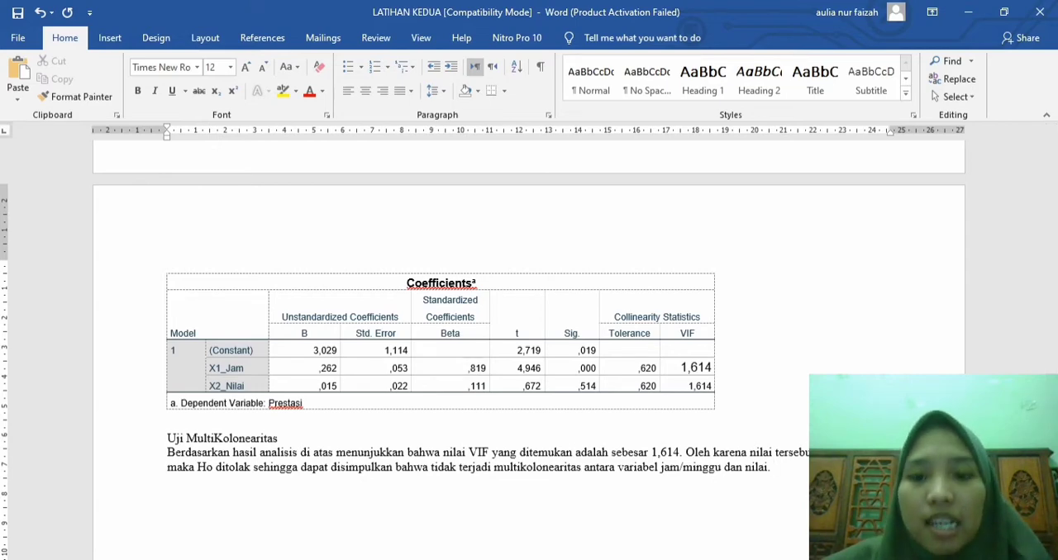
Step: Switch to the SPSS dataset and rerun the linear regression of Prestasi on X1_Jam and X2_Nilai, saving the unstandardized residuals as a new variable
{"action": "left_click", "coordinate": [551, 559]}
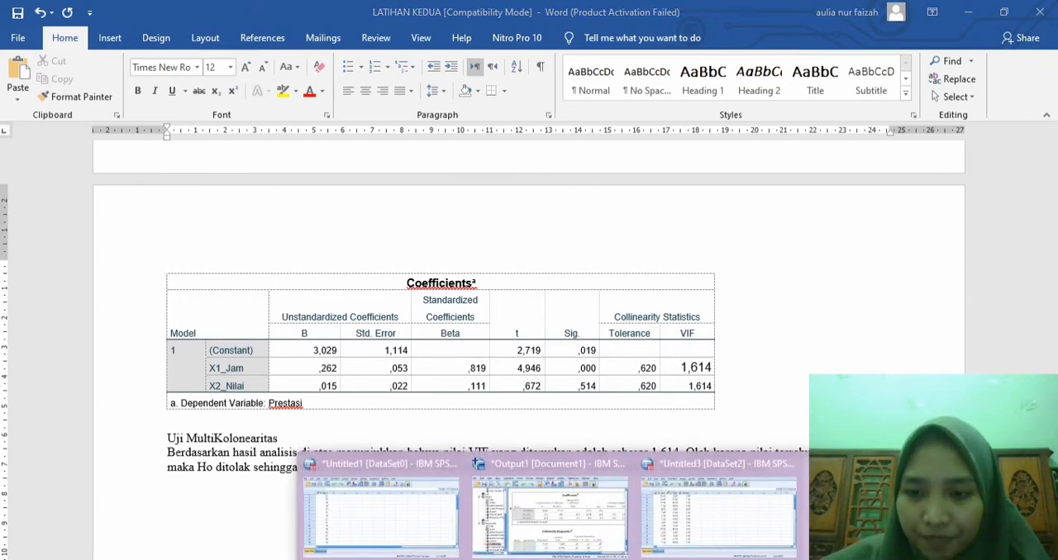
{"action": "left_click", "coordinate": [886, 514]}
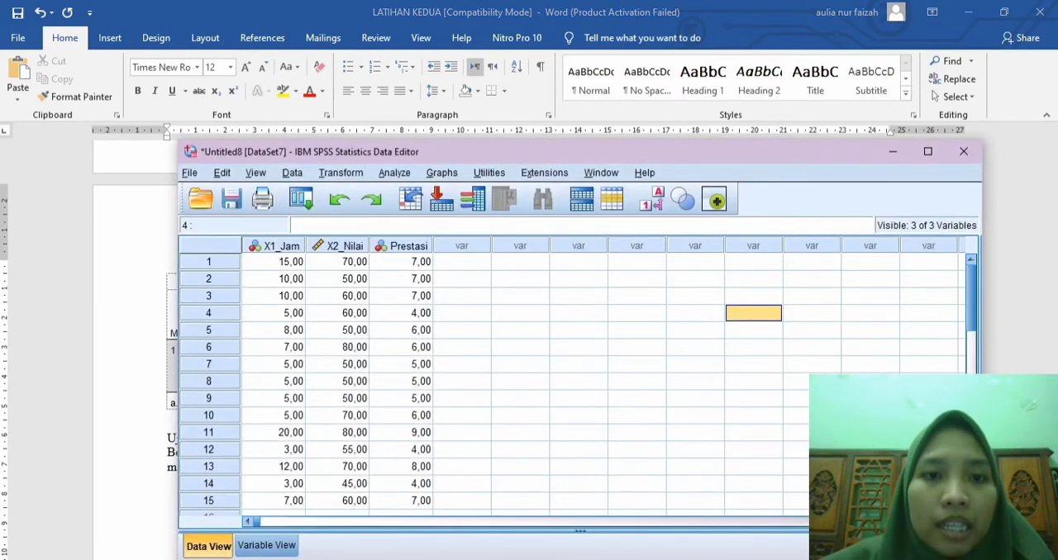
{"action": "left_click", "coordinate": [394, 173]}
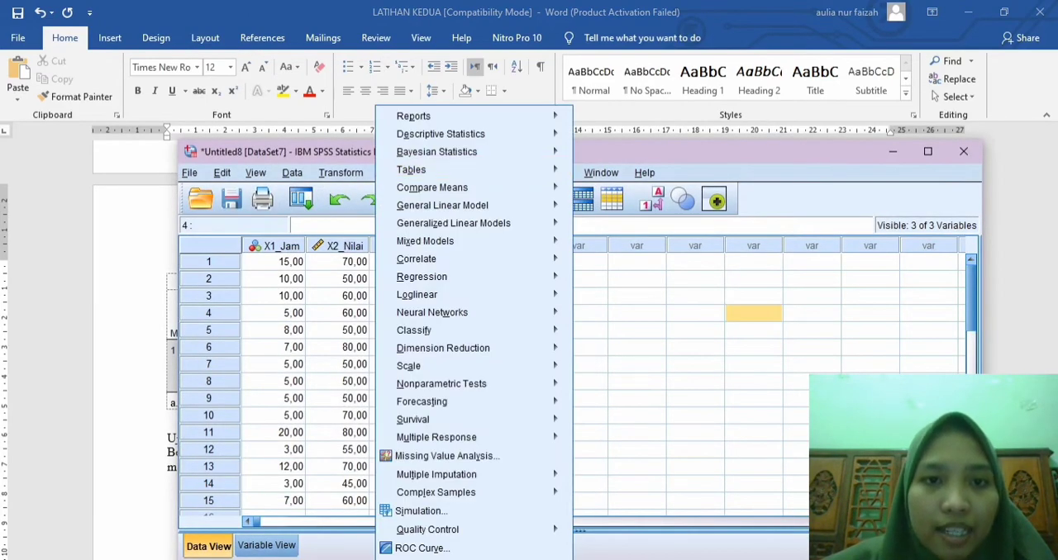
{"action": "mouse_move", "coordinate": [430, 277]}
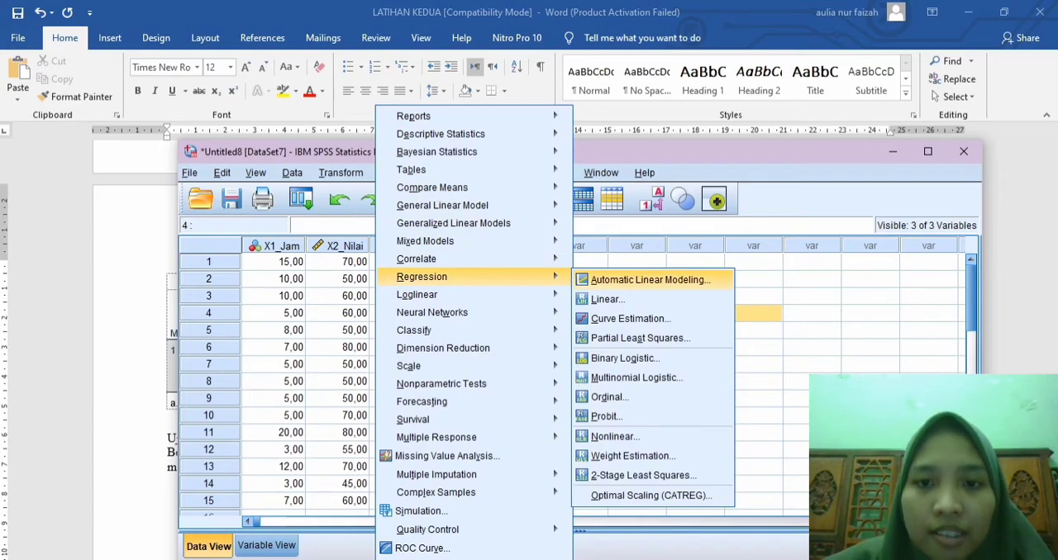
{"action": "left_click", "coordinate": [607, 299]}
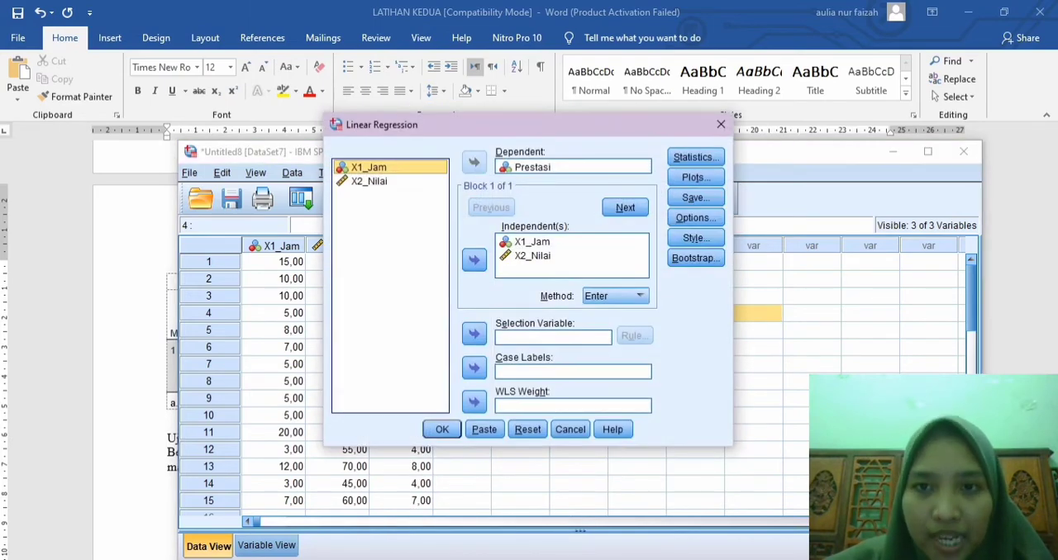
{"action": "left_click", "coordinate": [696, 198]}
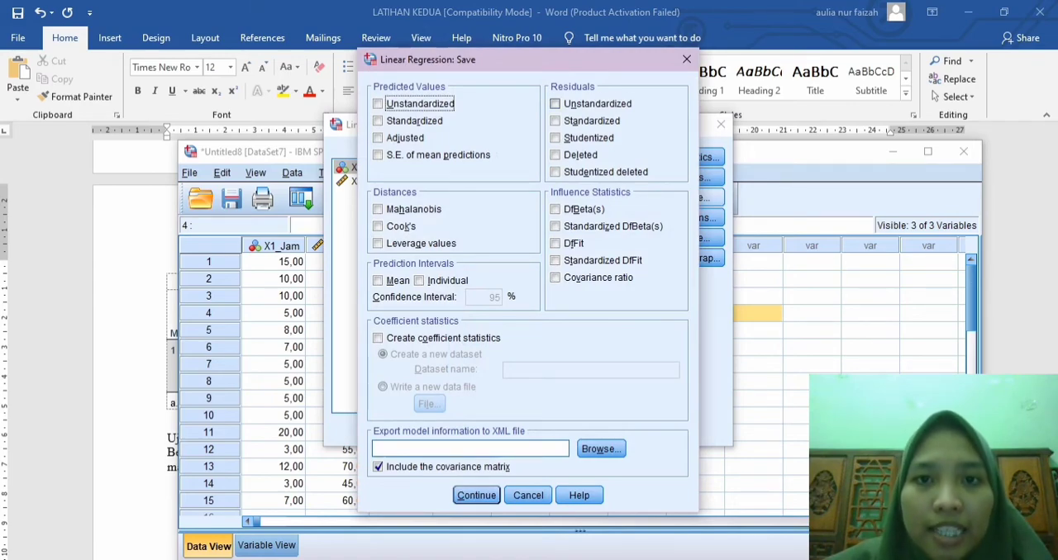
{"action": "left_click", "coordinate": [555, 105]}
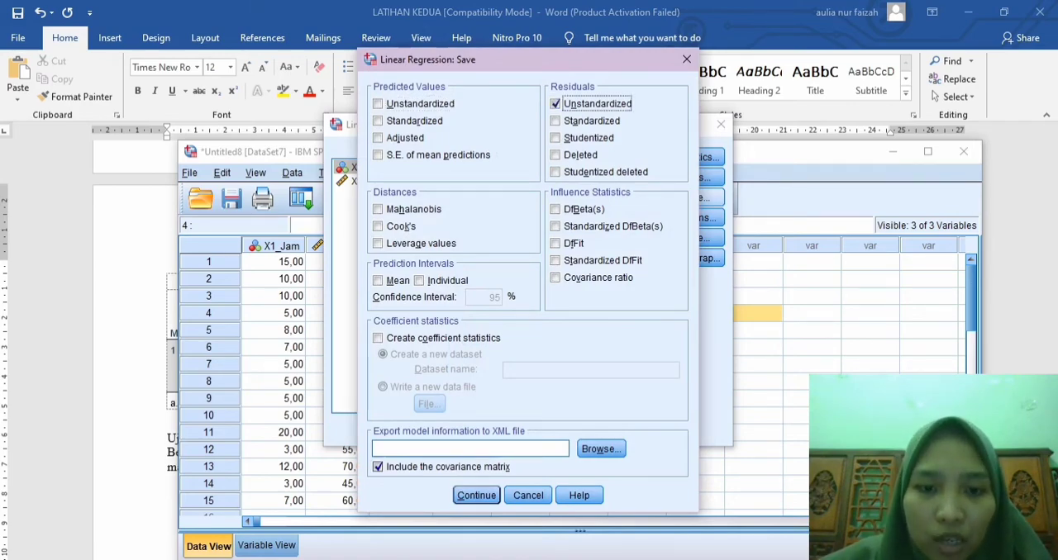
{"action": "left_click", "coordinate": [477, 495]}
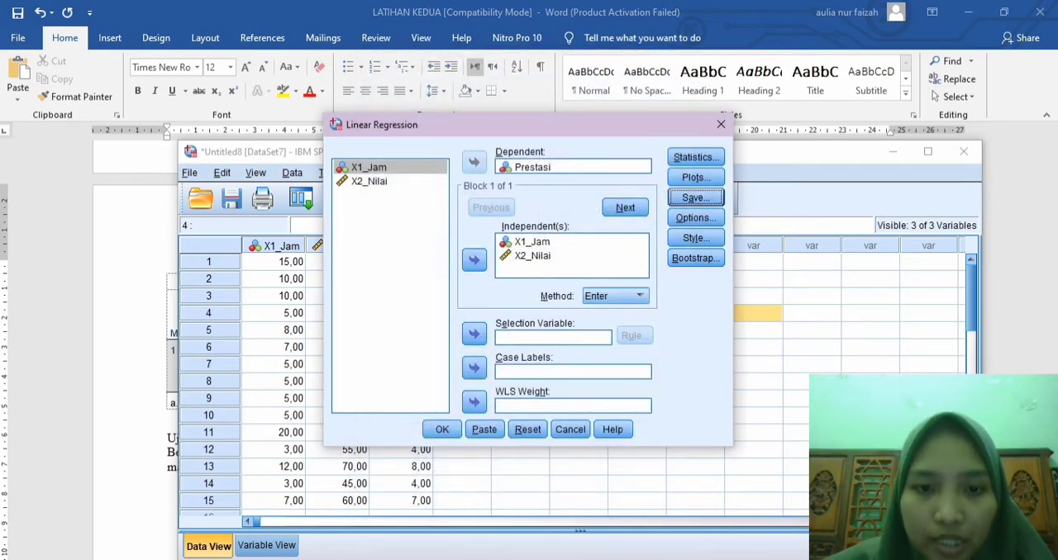
{"action": "left_click", "coordinate": [443, 429]}
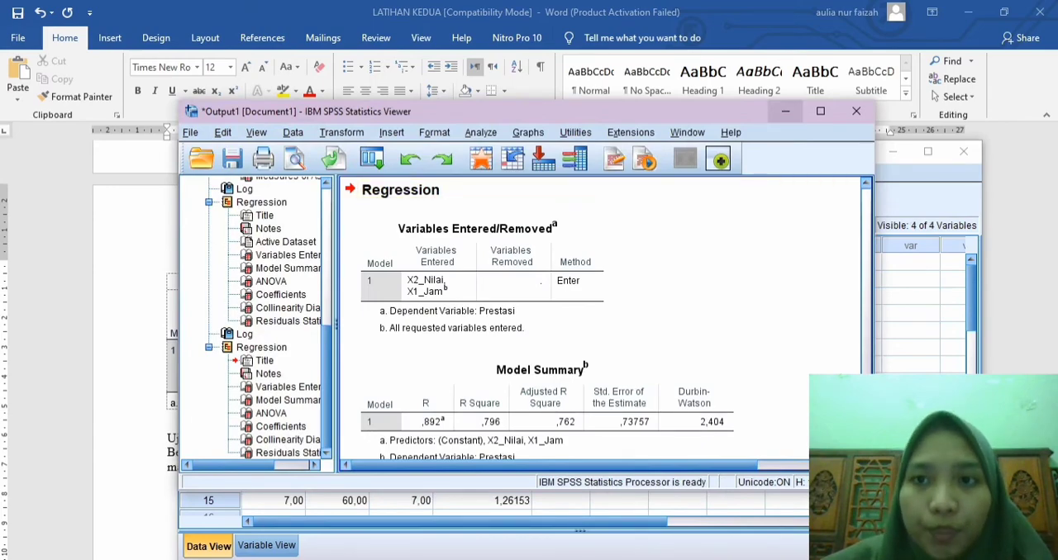
{"action": "left_click", "coordinate": [786, 111]}
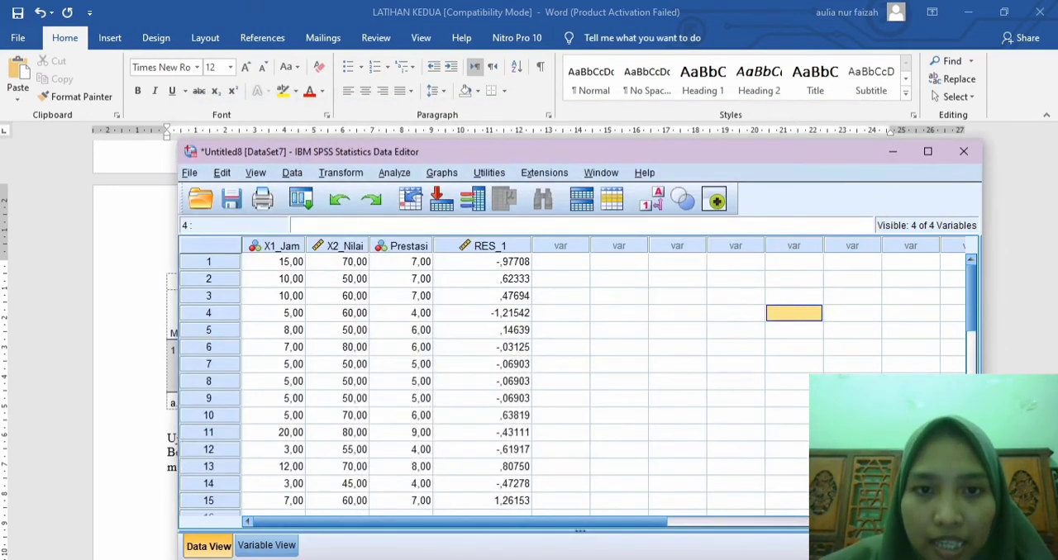
Step: Select the saved residual column RES_1 and open the Compute Variable dialog
{"action": "left_click", "coordinate": [489, 246]}
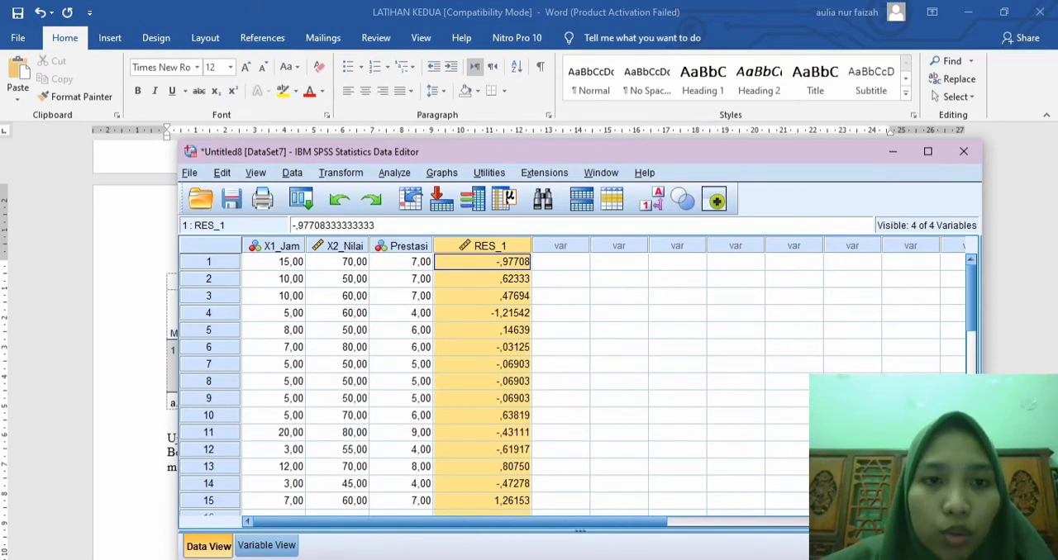
{"action": "key", "text": "alt+t"}
{"action": "key", "text": "Down"}
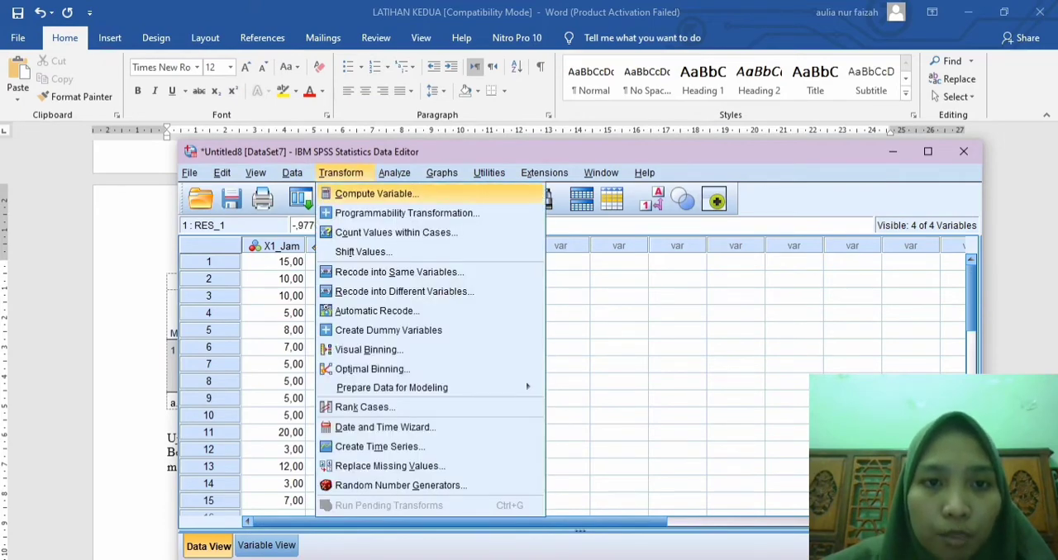
{"action": "key", "text": "Return"}
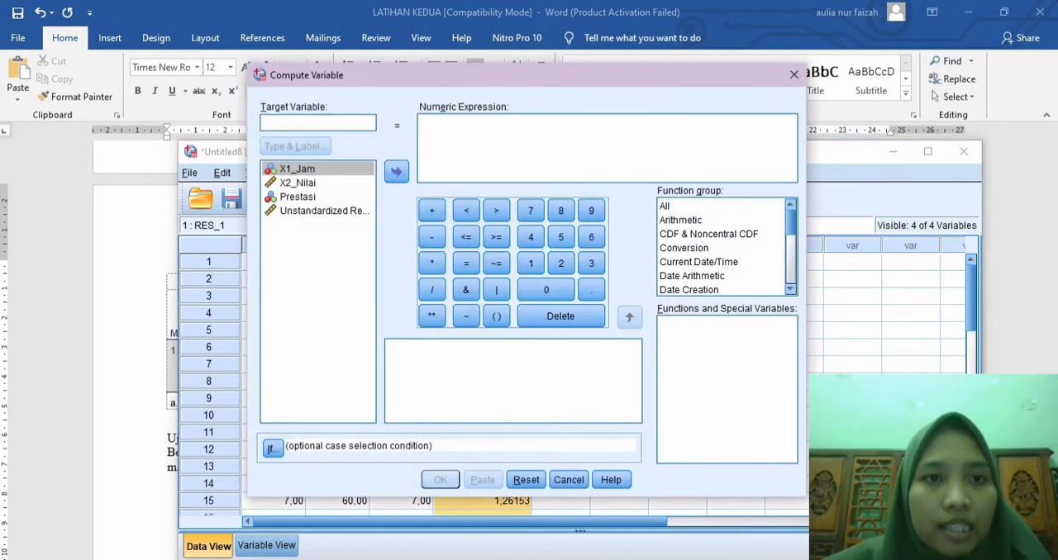
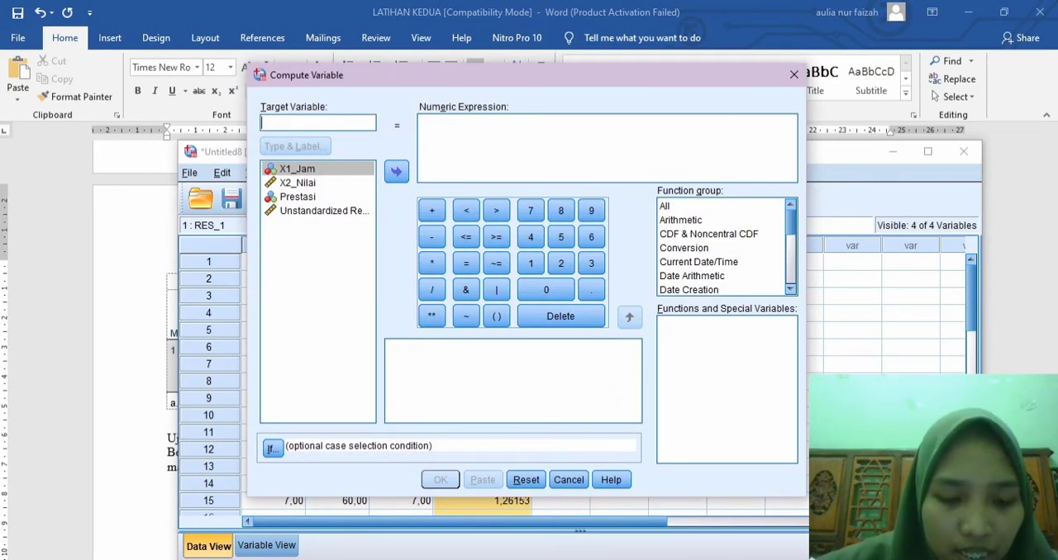
Step: Set the target variable to abs_res and its numeric expression to abs(res_1)
{"action": "type", "text": "abs"}
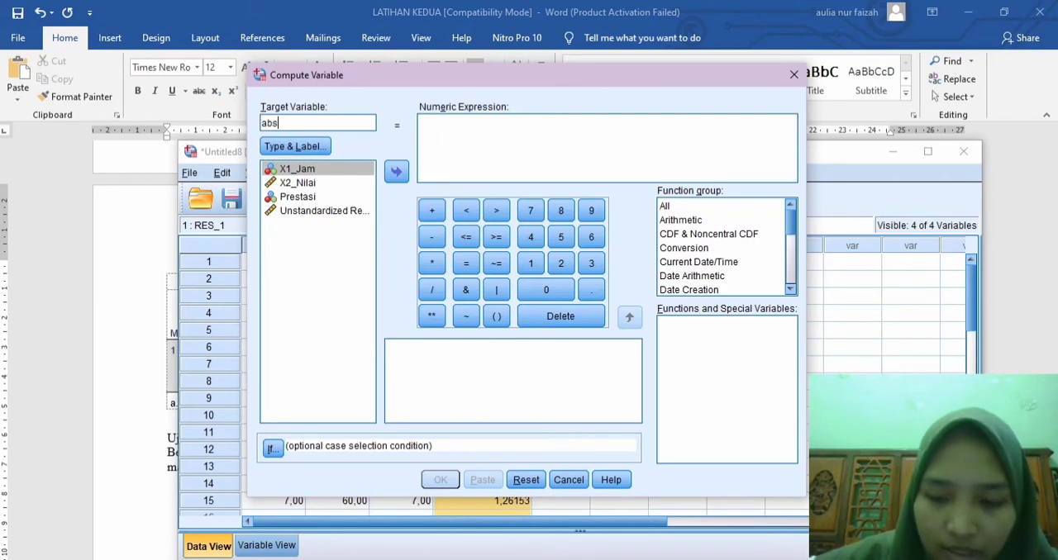
{"action": "type", "text": "_res"}
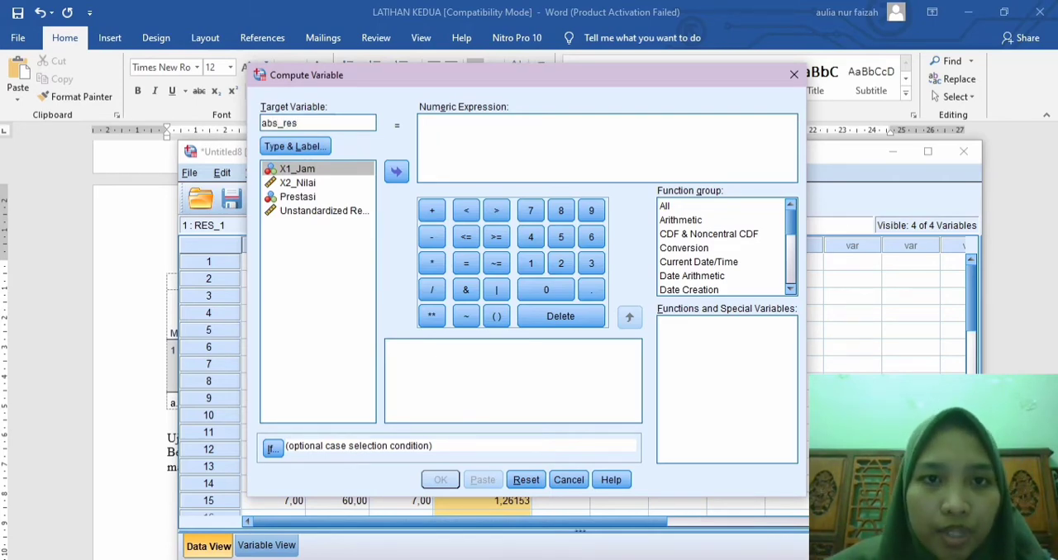
{"action": "left_click", "coordinate": [529, 142]}
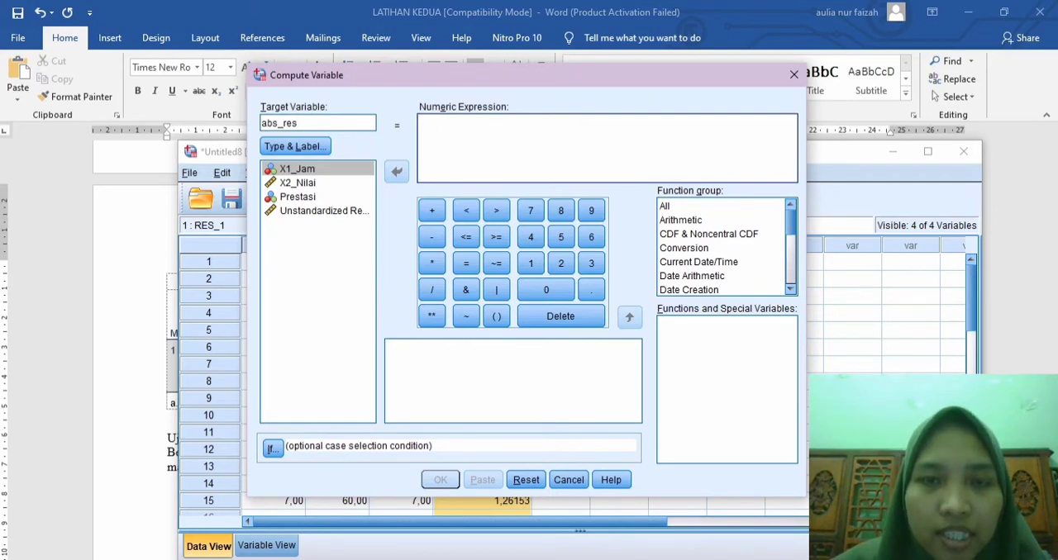
{"action": "type", "text": "abs"}
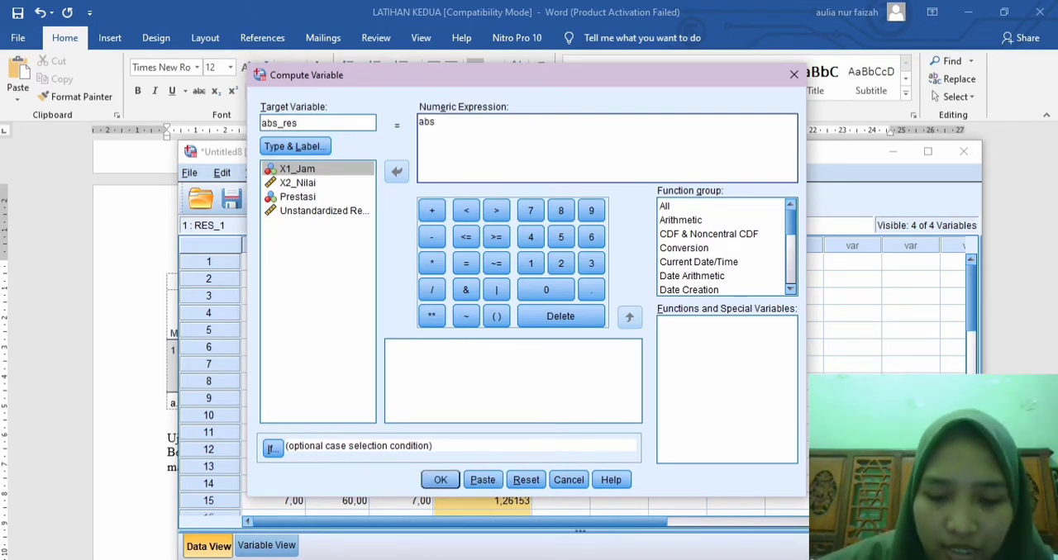
{"action": "type", "text": "(res_"}
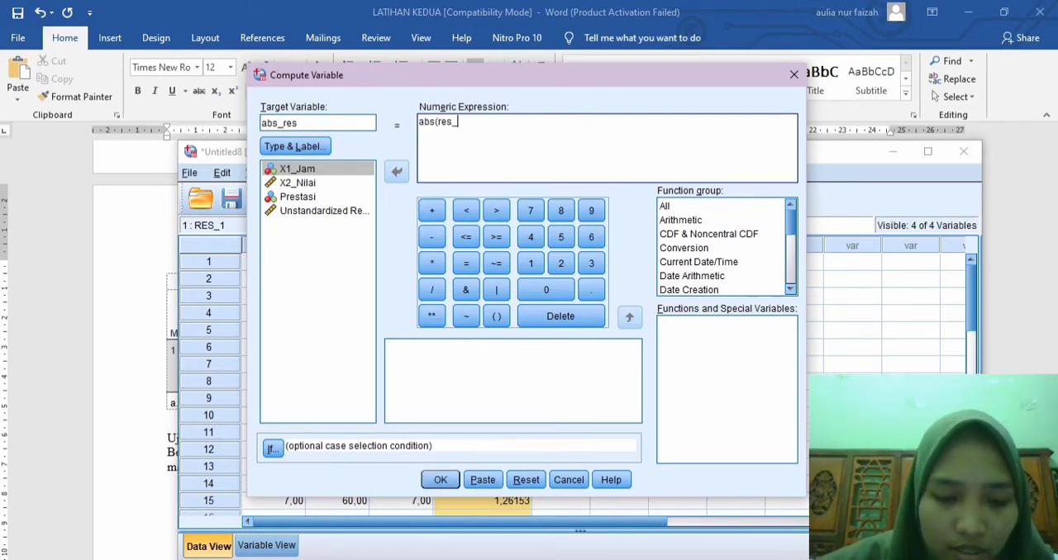
{"action": "type", "text": "1)"}
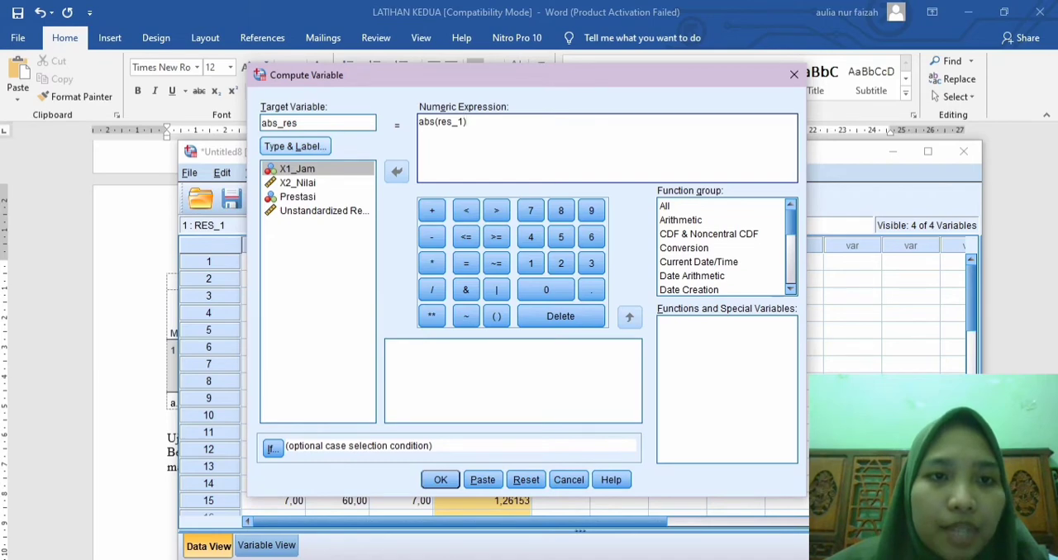
Step: Label the new variable "absolut residu", compute it and return to the dataset
{"action": "left_click", "coordinate": [295, 146]}
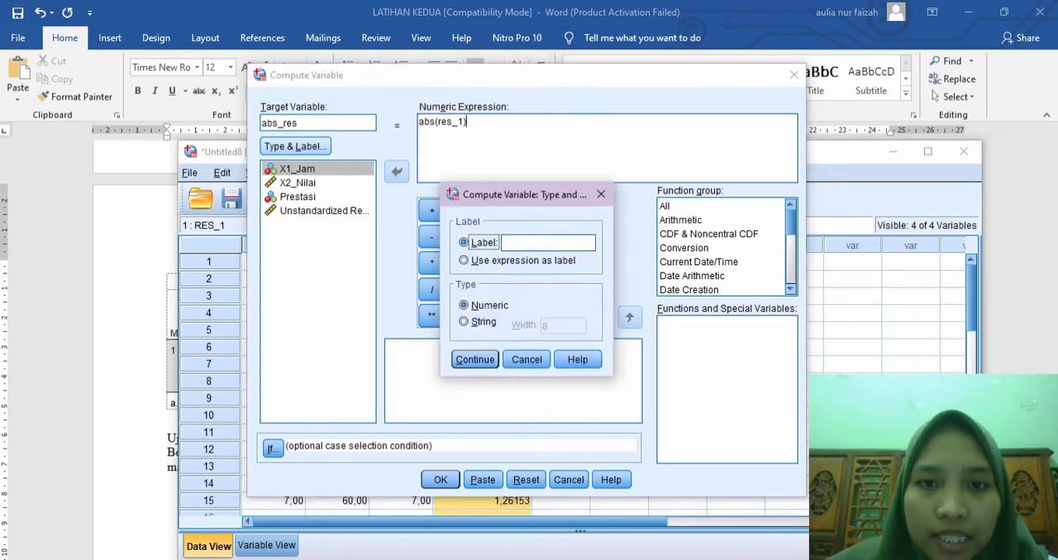
{"action": "left_click", "coordinate": [547, 243]}
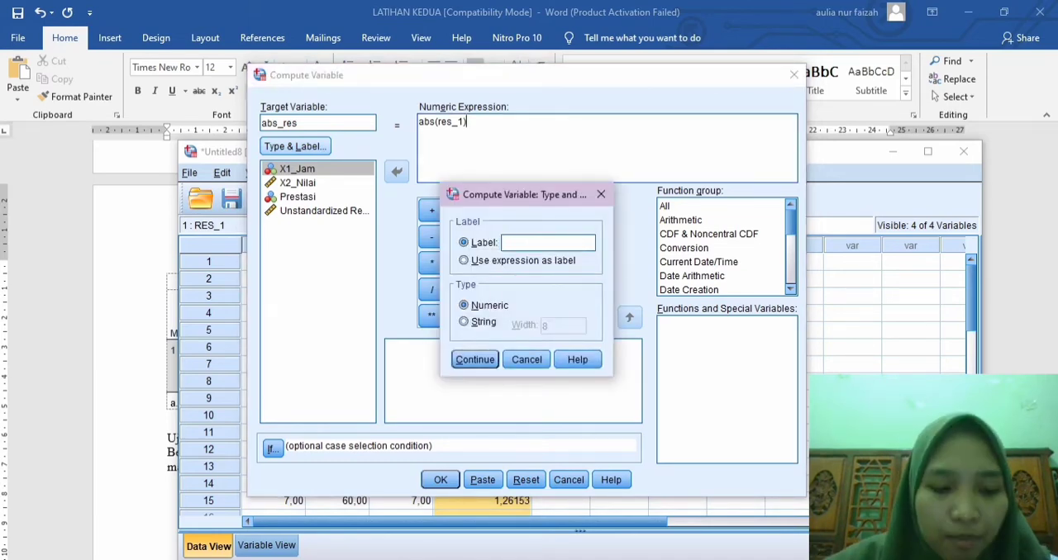
{"action": "type", "text": "abs"}
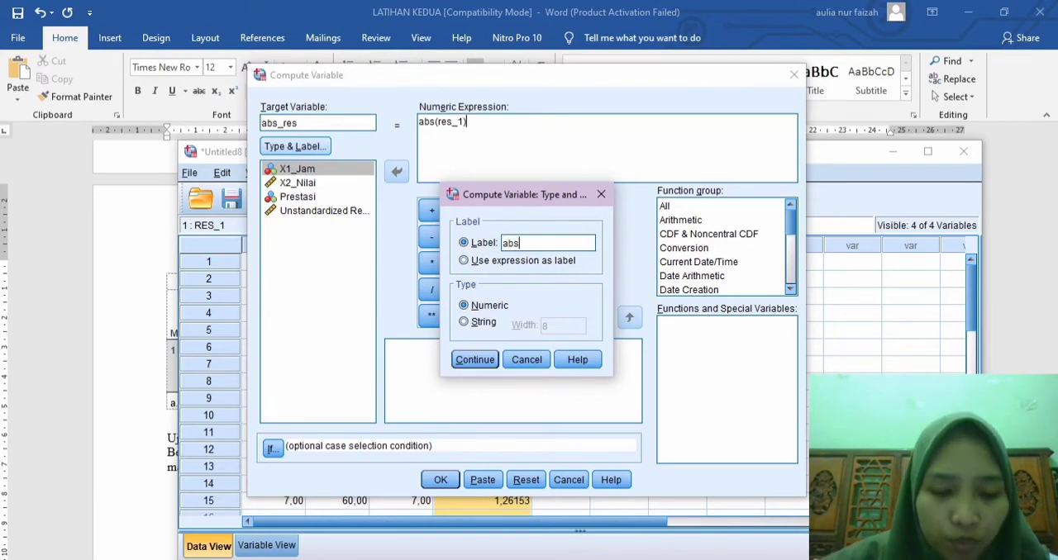
{"action": "type", "text": "olut re"}
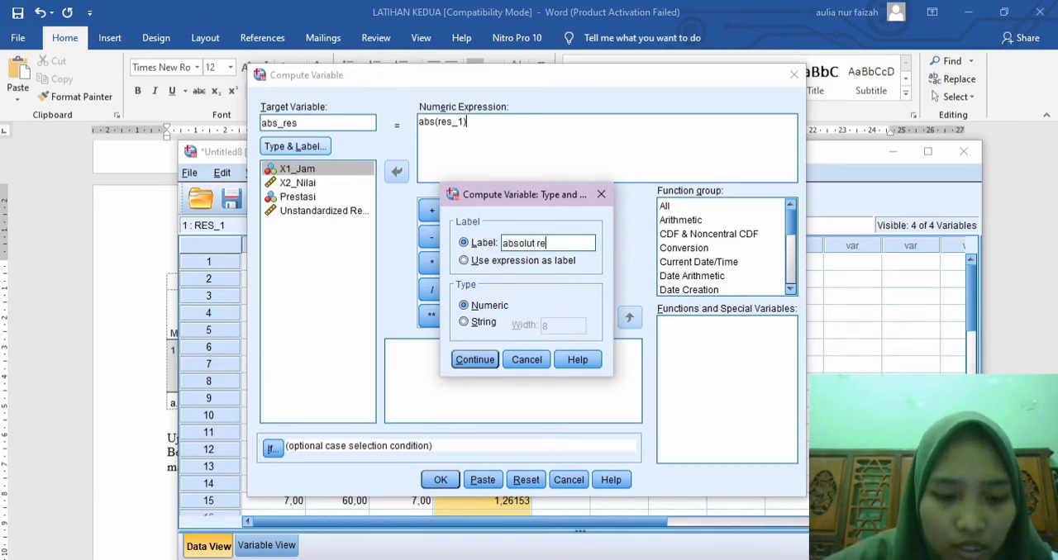
{"action": "type", "text": "sidu"}
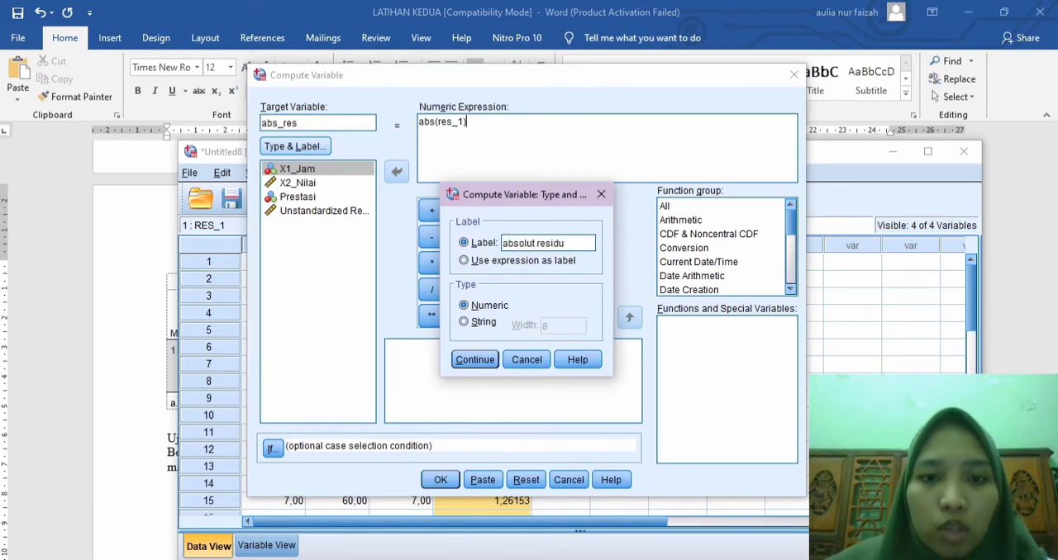
{"action": "key", "text": "Return"}
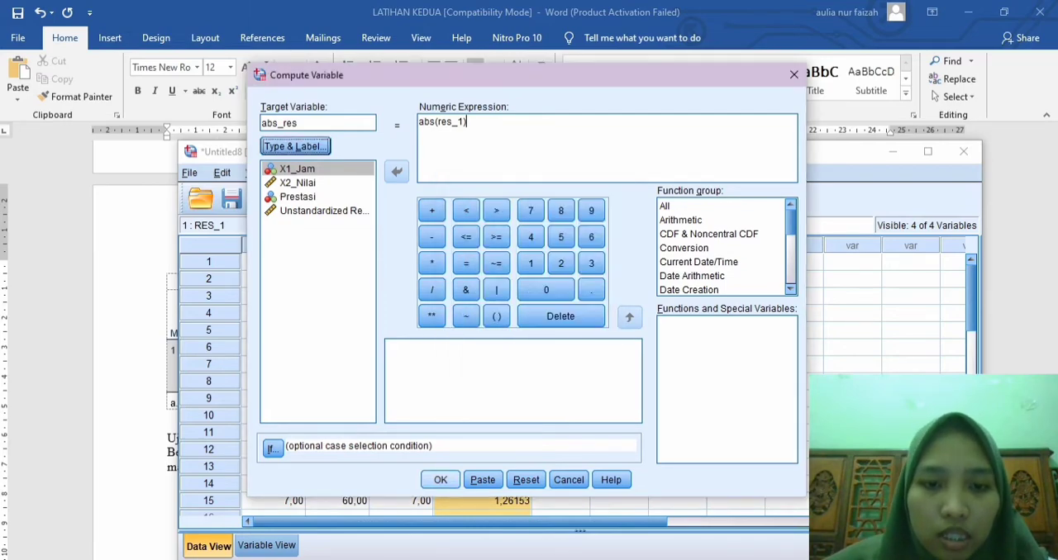
{"action": "key", "text": "Return"}
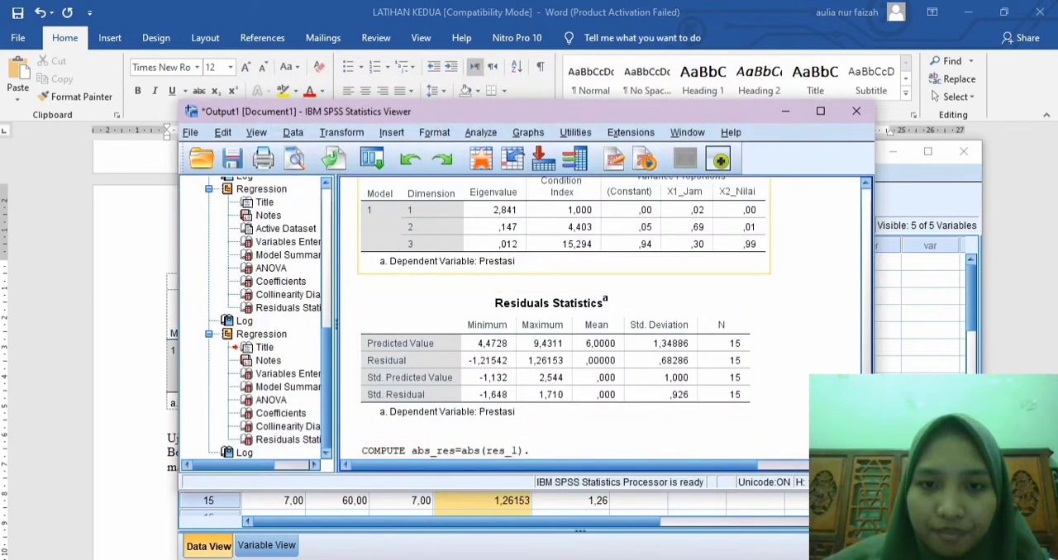
{"action": "left_click", "coordinate": [785, 112]}
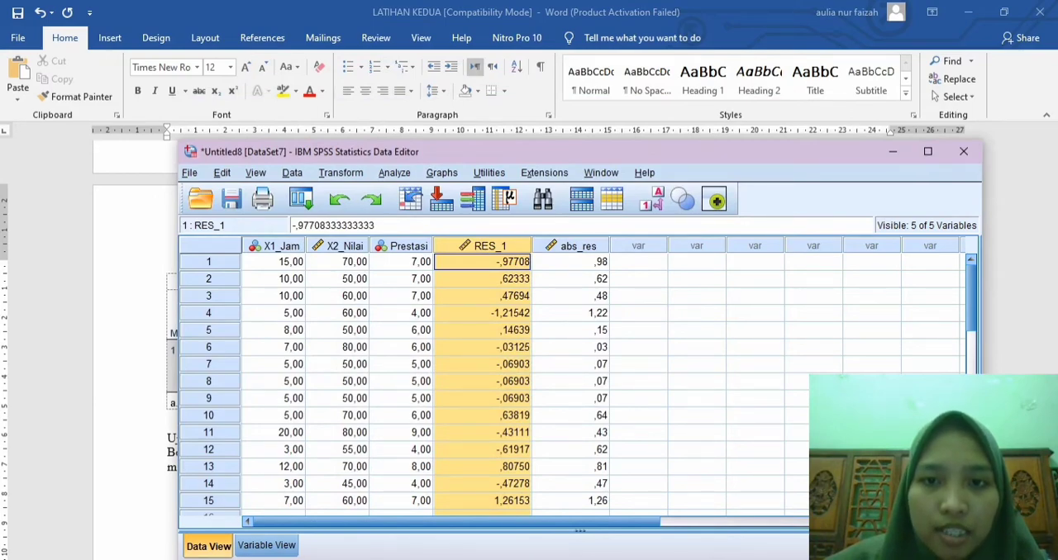
Step: Run a linear regression with absolut residu replacing Prestasi as the dependent variable and X1_Jam and X2_Nilai as independents
{"action": "left_click", "coordinate": [756, 296]}
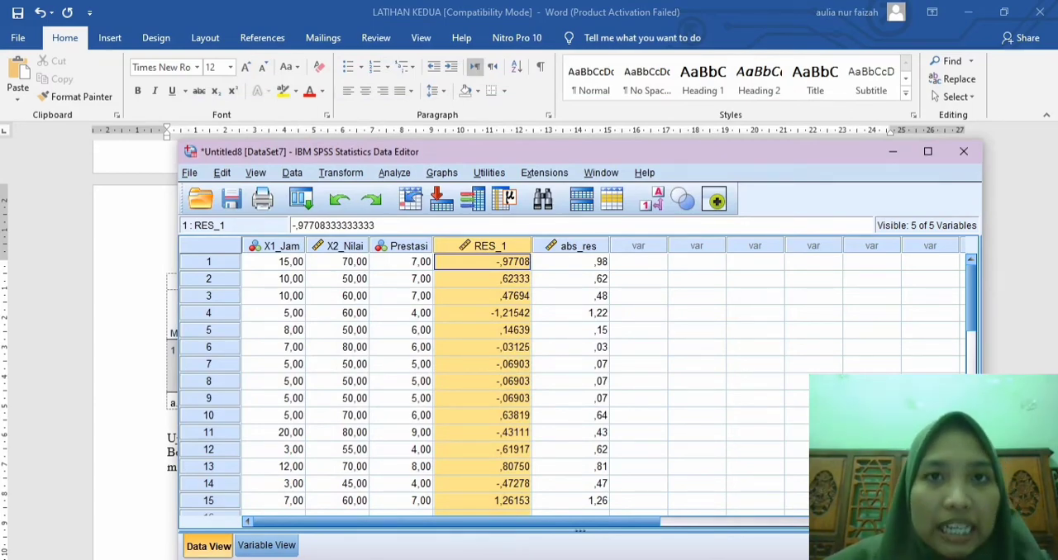
{"action": "left_click", "coordinate": [395, 173]}
{"action": "mouse_move", "coordinate": [421, 277]}
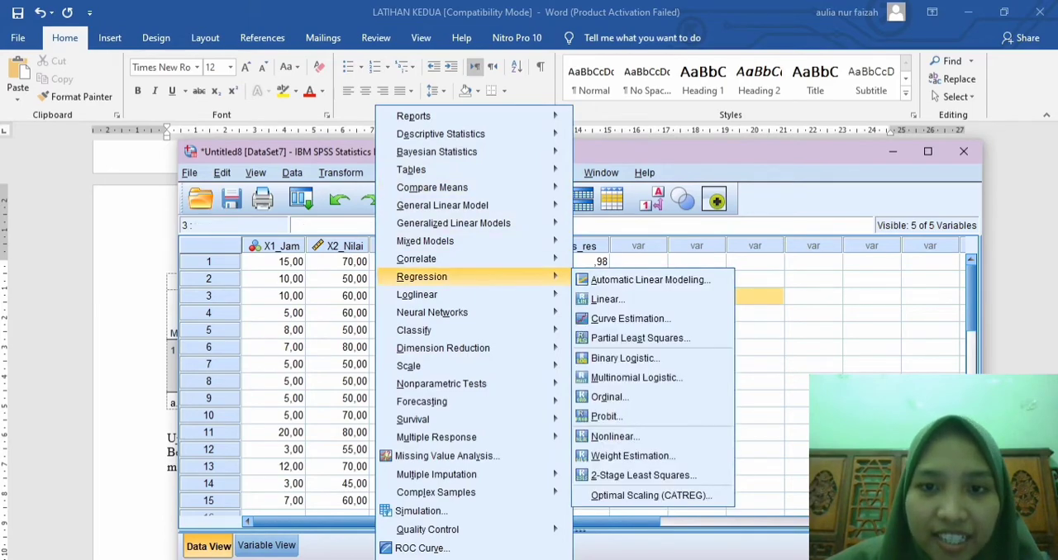
{"action": "left_click", "coordinate": [608, 300]}
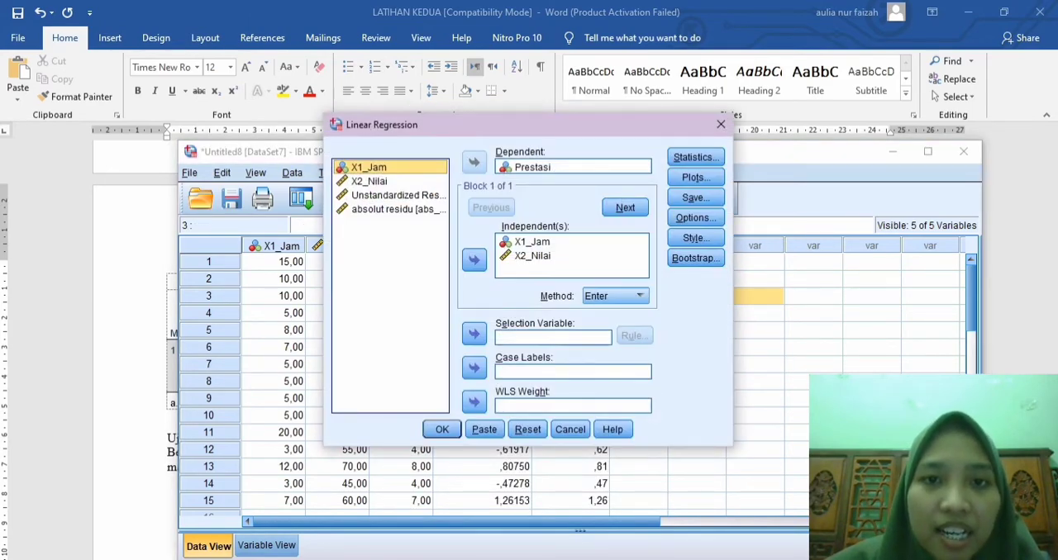
{"action": "left_click", "coordinate": [531, 167]}
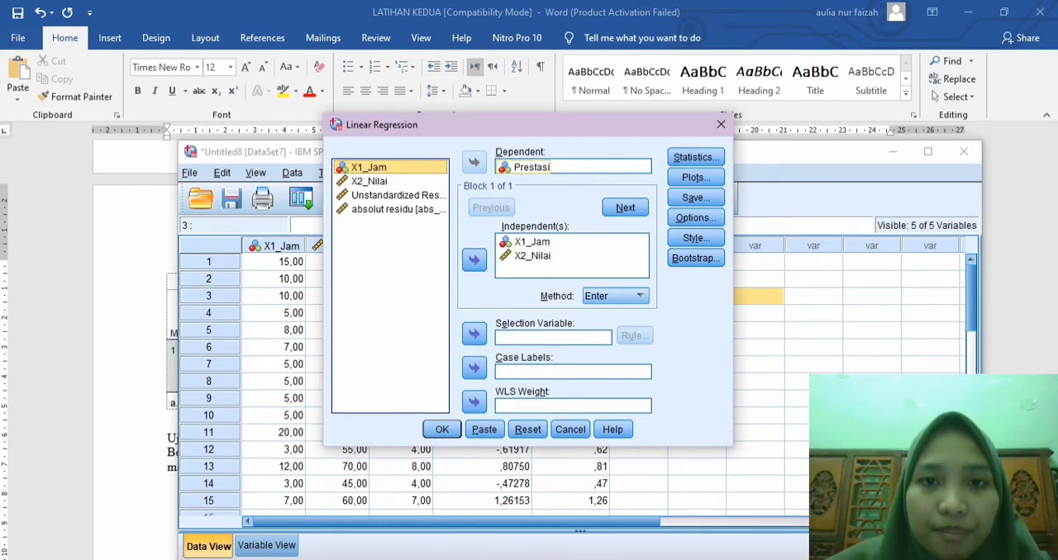
{"action": "left_click", "coordinate": [532, 167]}
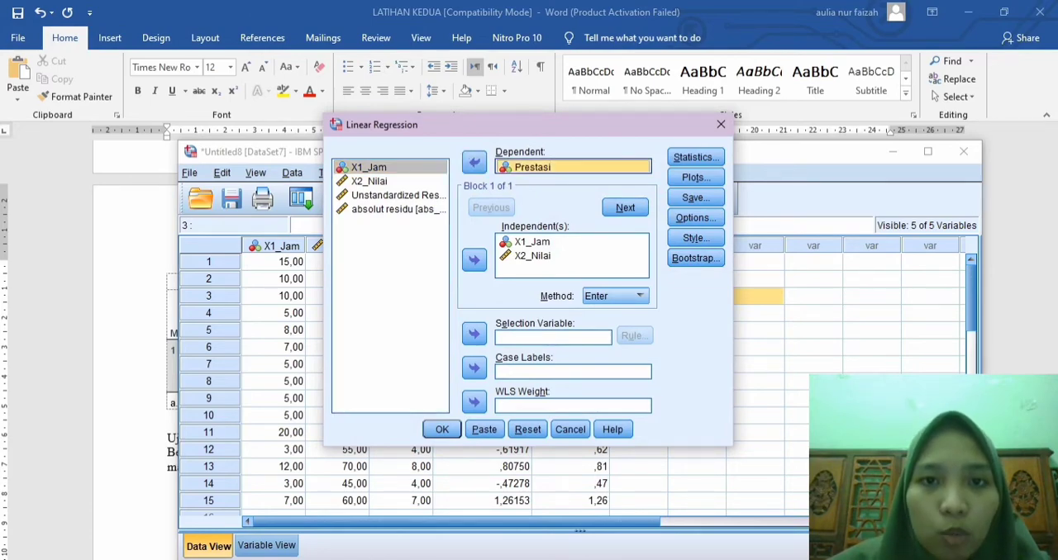
{"action": "left_click", "coordinate": [474, 163]}
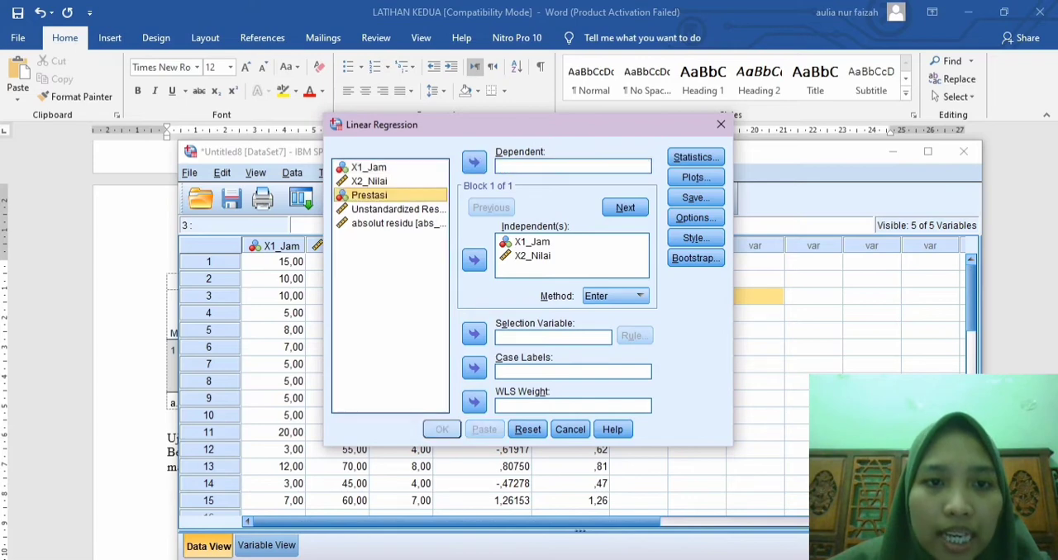
{"action": "left_click", "coordinate": [398, 224]}
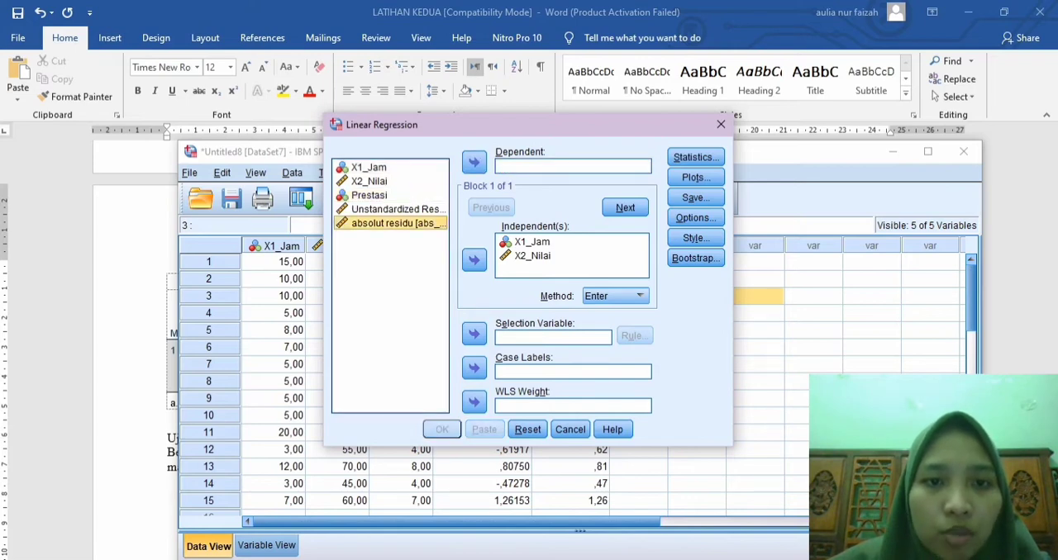
{"action": "left_click", "coordinate": [474, 163]}
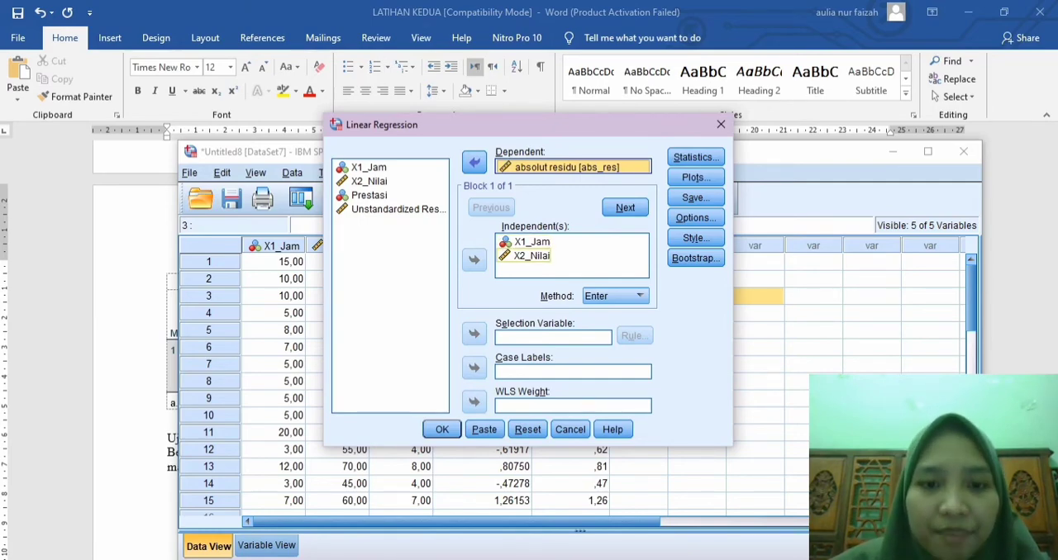
{"action": "left_click", "coordinate": [442, 429]}
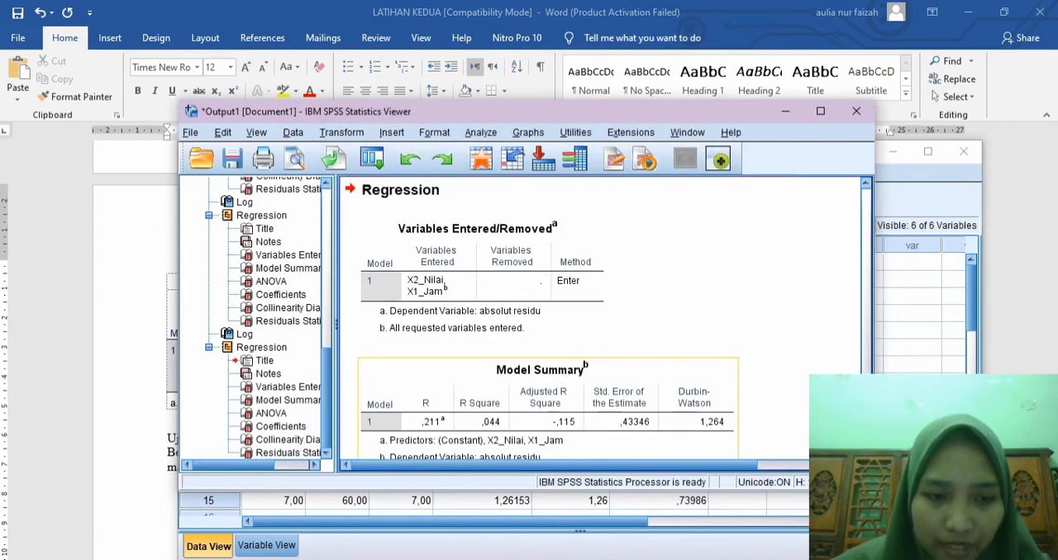
Step: Copy the ANOVA table of the absolut residu regression from the output
{"action": "scroll", "coordinate": [628, 248], "scroll_direction": "down", "scroll_amount": 8}
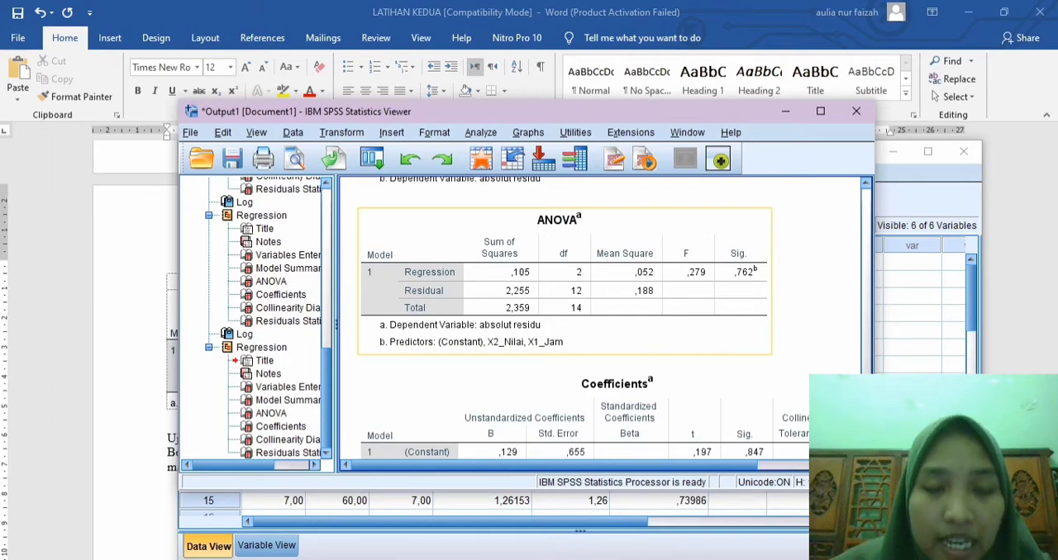
{"action": "left_click", "coordinate": [620, 352]}
{"action": "scroll", "coordinate": [620, 339], "scroll_direction": "down", "scroll_amount": 2}
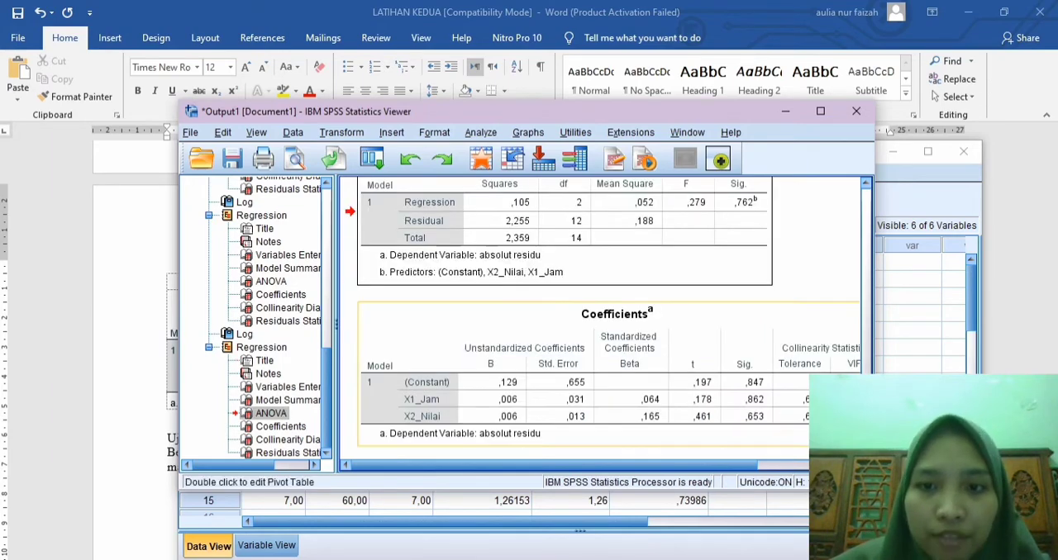
{"action": "left_click", "coordinate": [620, 339]}
{"action": "scroll", "coordinate": [620, 339], "scroll_direction": "up", "scroll_amount": 2}
{"action": "left_click", "coordinate": [620, 331]}
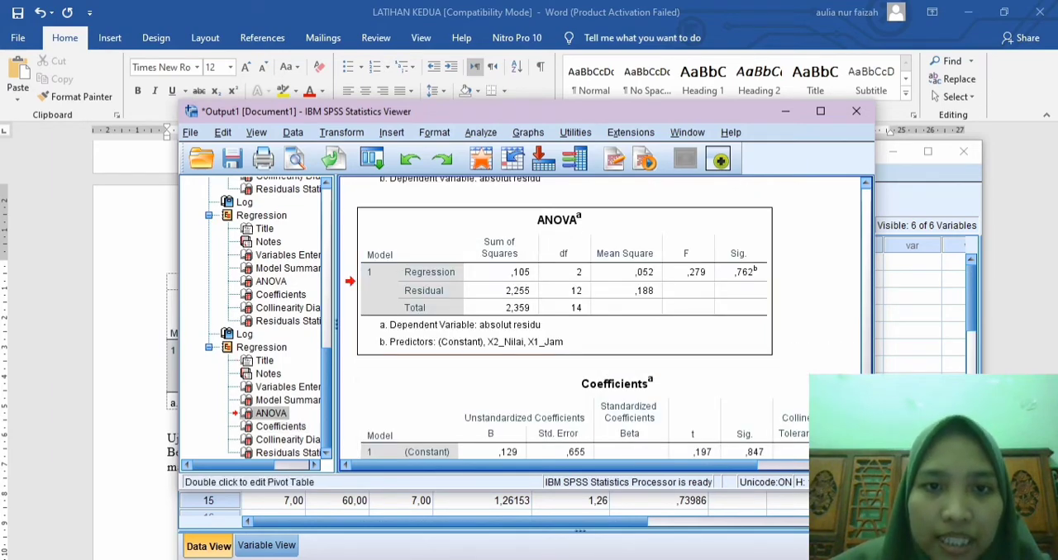
{"action": "right_click", "coordinate": [446, 231]}
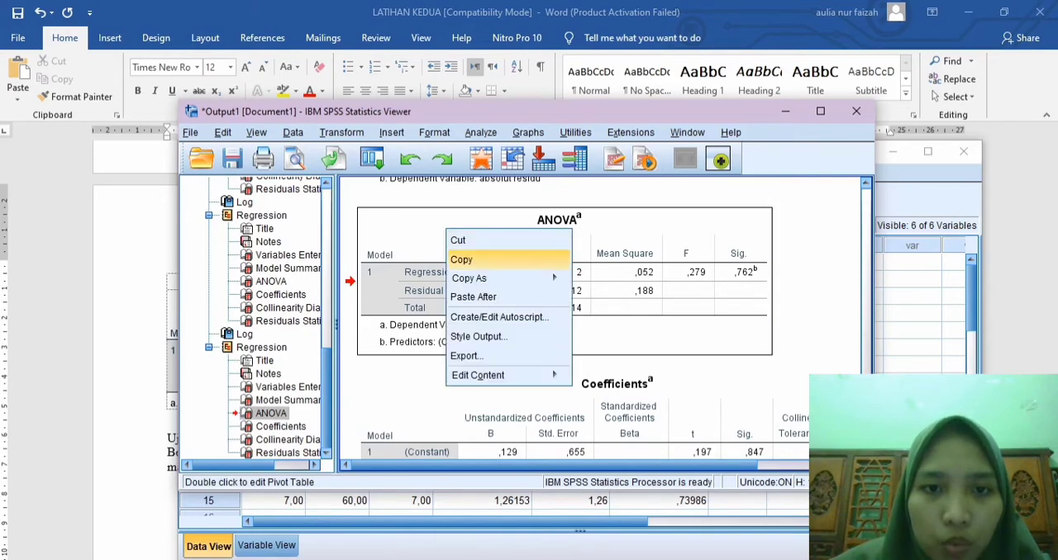
{"action": "left_click", "coordinate": [461, 260]}
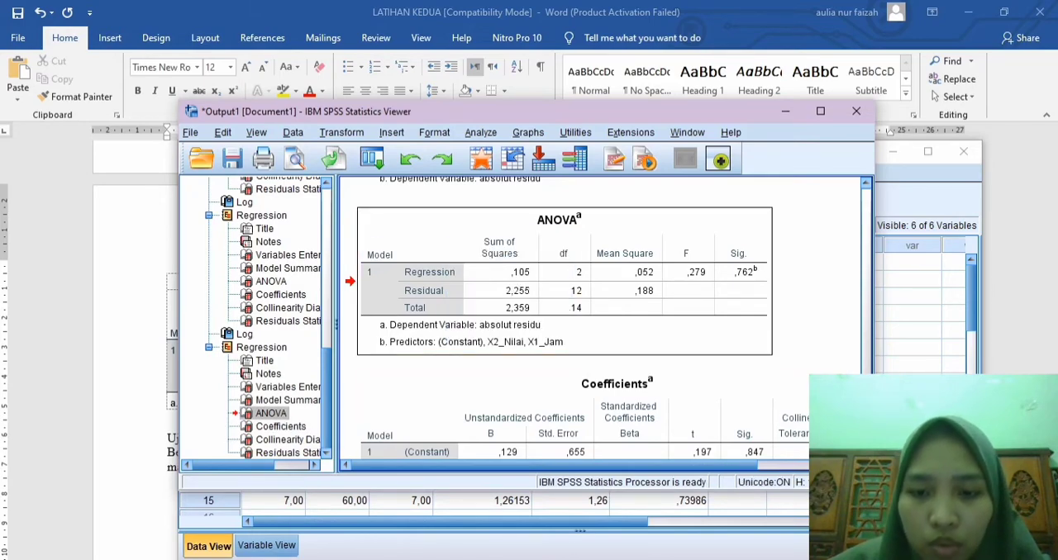
Step: Switch to the Word document and paste the ANOVA table below the multicollinearity conclusion, leaving a blank line between them
{"action": "left_click", "coordinate": [552, 514]}
{"action": "scroll", "coordinate": [529, 350], "scroll_direction": "down", "scroll_amount": 2}
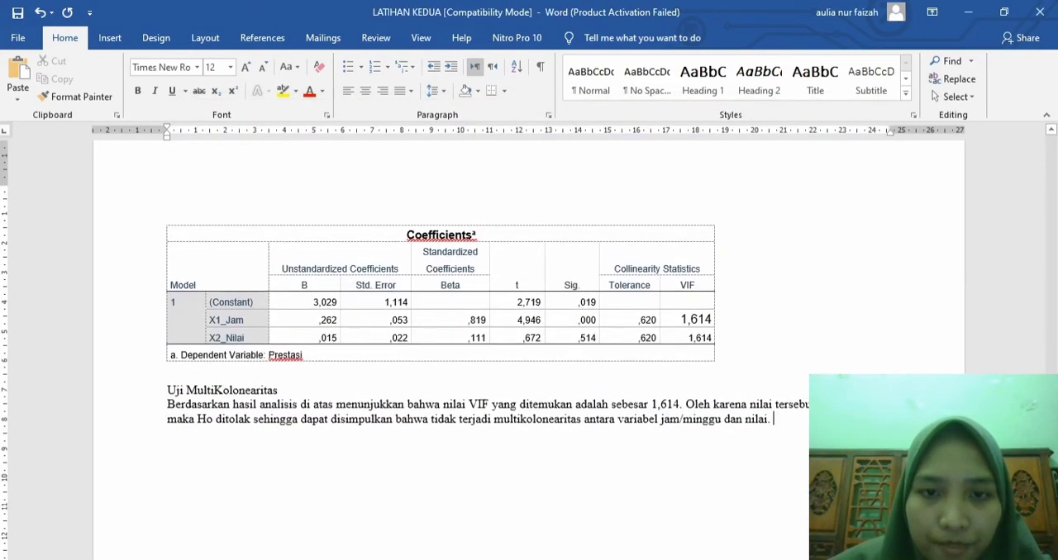
{"action": "key", "text": "Return"}
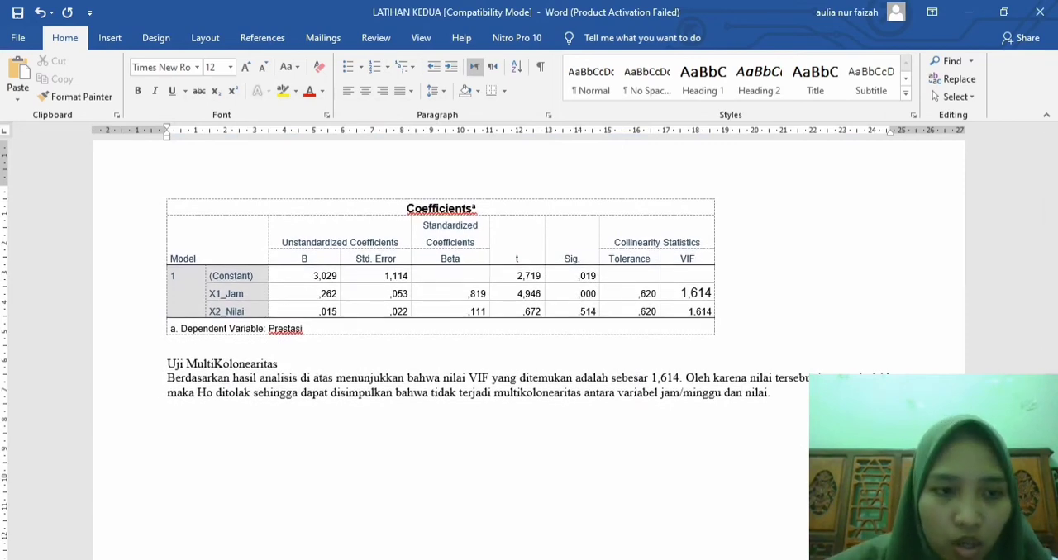
{"action": "key", "text": "Return"}
{"action": "key", "text": "ctrl+v"}
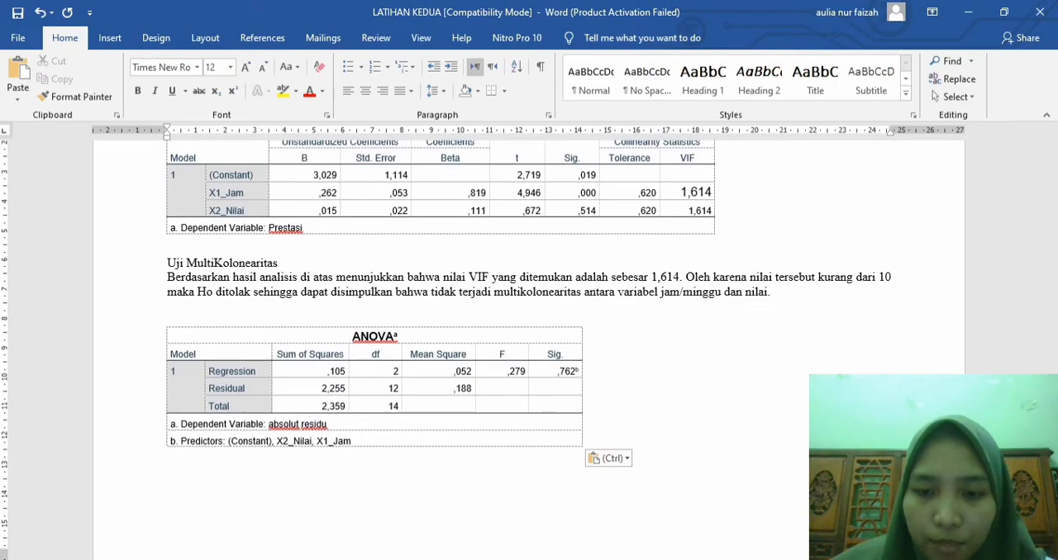
Step: Switch back to the SPSS output and copy the Coefficients table of the absolut residu regression
{"action": "left_click", "coordinate": [549, 558]}
{"action": "left_click", "coordinate": [718, 509]}
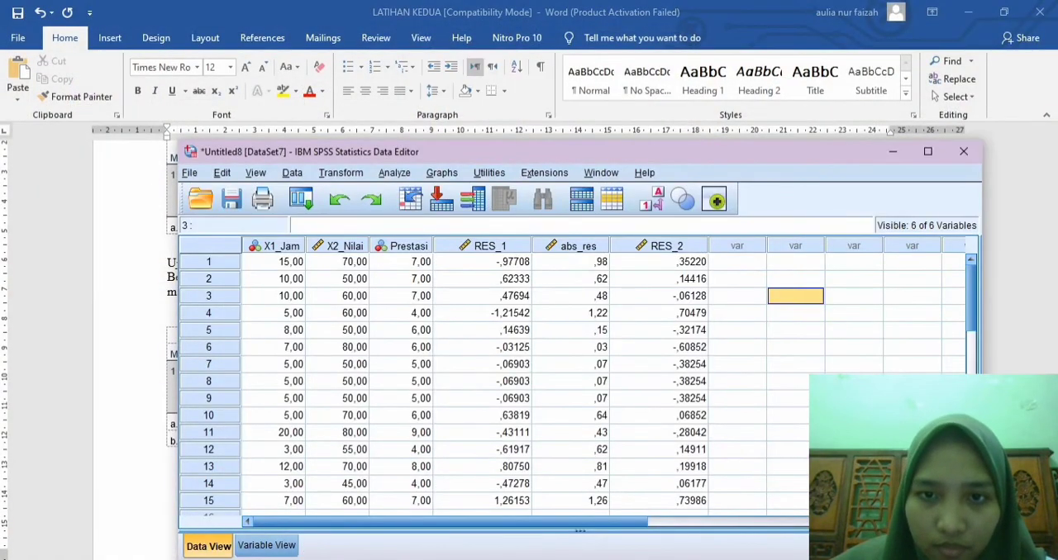
{"action": "left_click", "coordinate": [549, 559]}
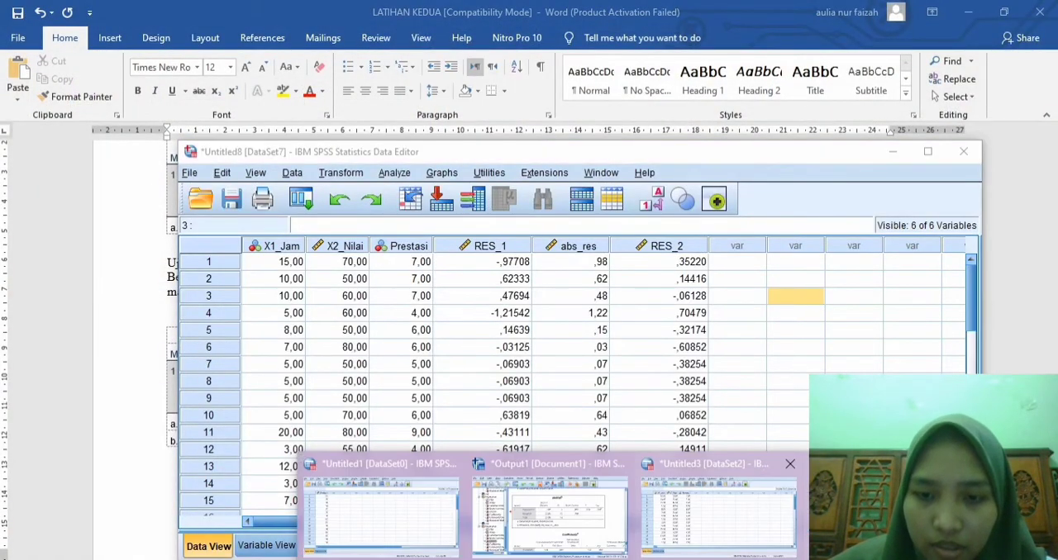
{"action": "left_click", "coordinate": [550, 509]}
{"action": "scroll", "coordinate": [609, 331], "scroll_direction": "down", "scroll_amount": 2}
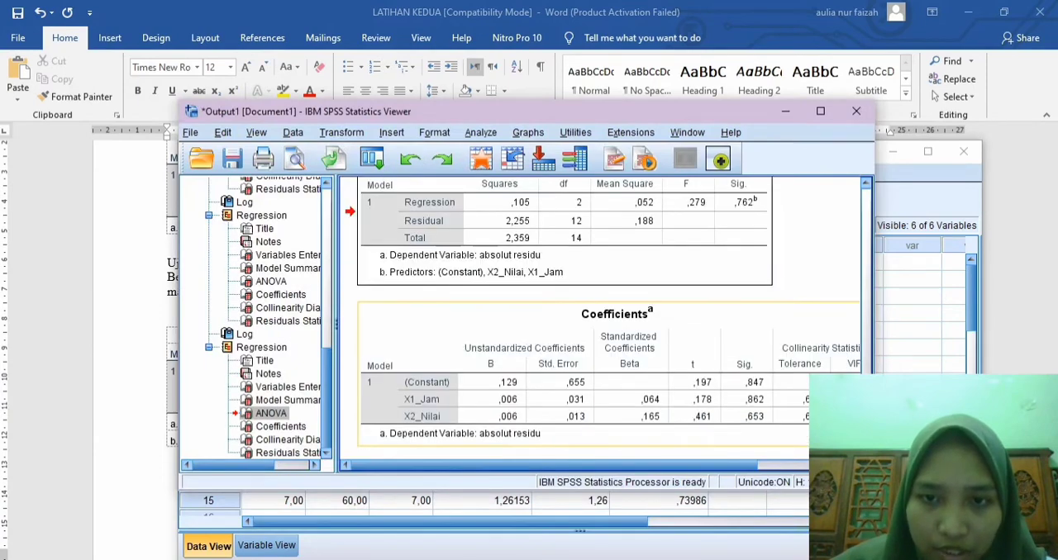
{"action": "left_click", "coordinate": [529, 317]}
{"action": "right_click", "coordinate": [529, 318]}
{"action": "left_click", "coordinate": [547, 346]}
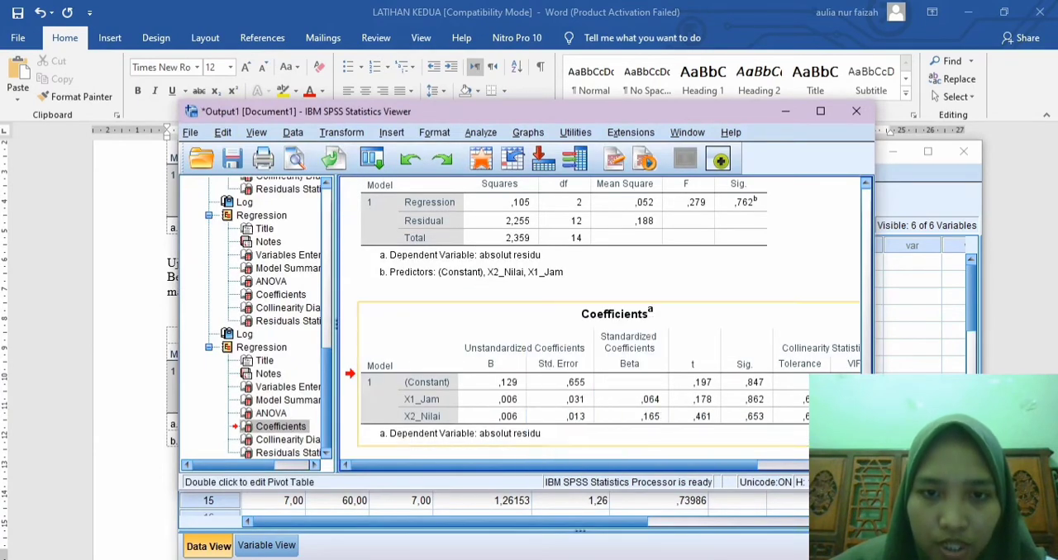
Step: Switch to the Word document and paste the Coefficients table below the ANOVA table of the absolut residu regression
{"action": "key", "text": "alt+Tab"}
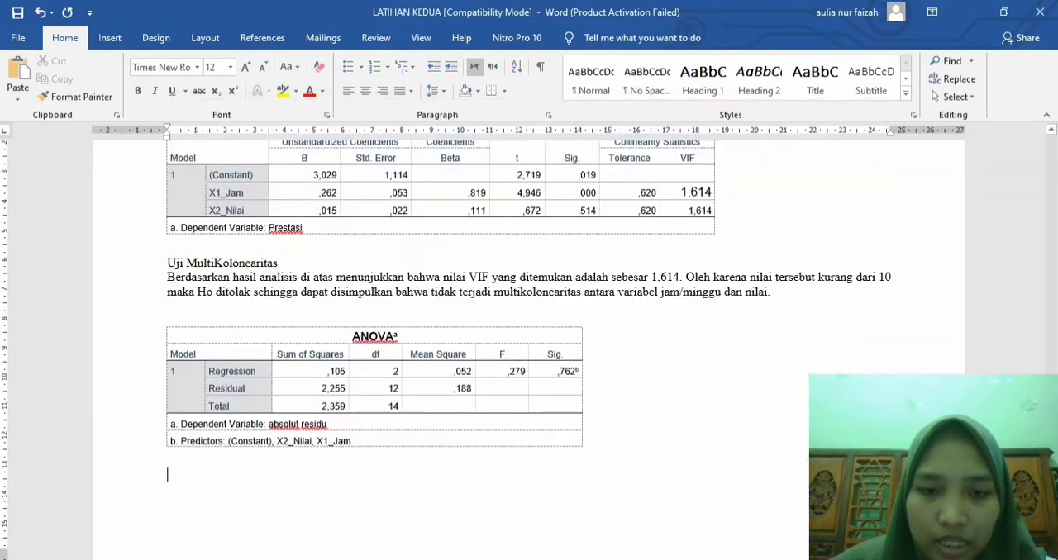
{"action": "scroll", "coordinate": [446, 347], "scroll_direction": "down", "scroll_amount": 2}
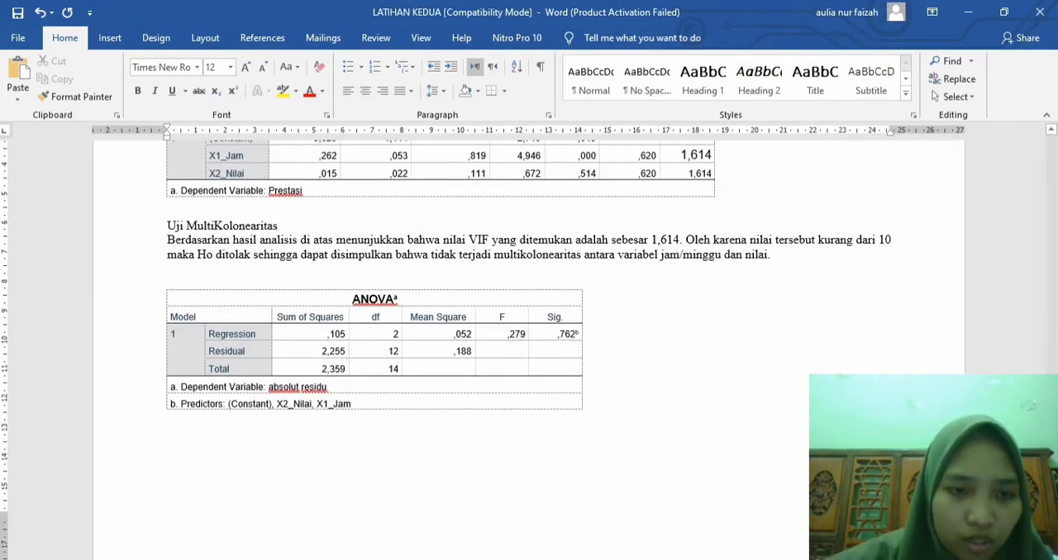
{"action": "key", "text": "ctrl+v"}
{"action": "scroll", "coordinate": [529, 347], "scroll_direction": "down", "scroll_amount": 1}
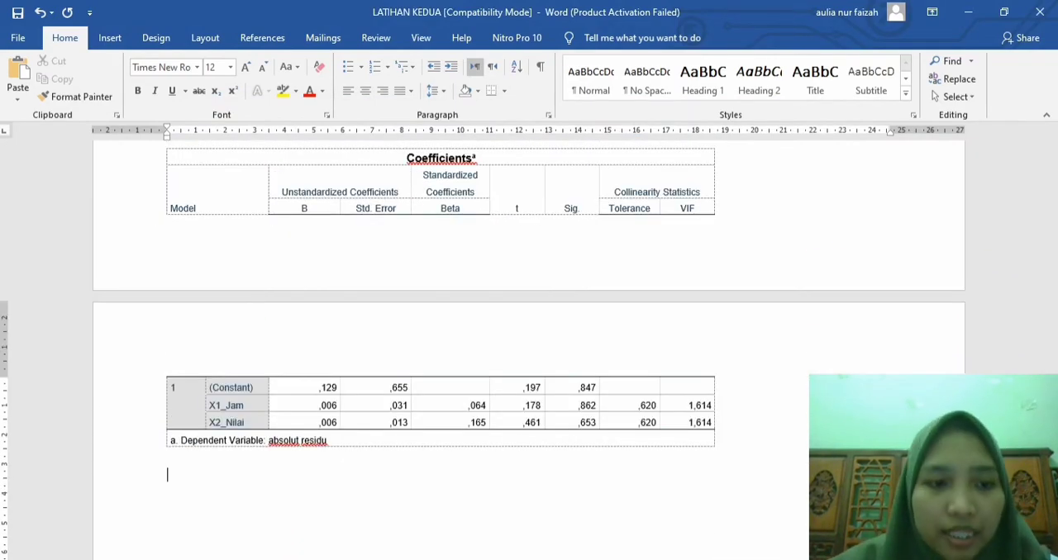
Step: Add the heading "Uji Homosedastisitas" below the Coefficients table, followed by a line reading "Keterangan:"
{"action": "type", "text": "Uji "}
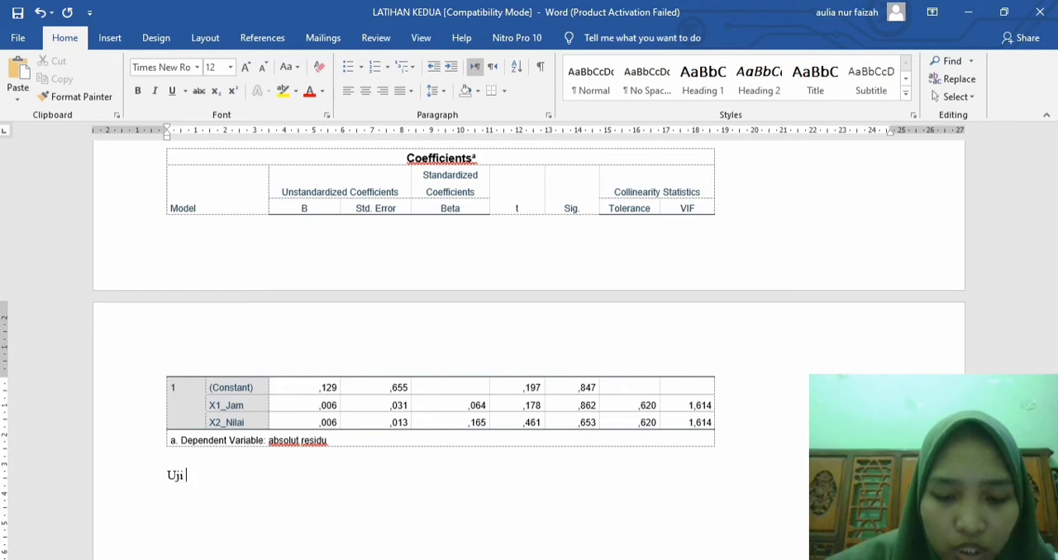
{"action": "type", "text": "Homosed"}
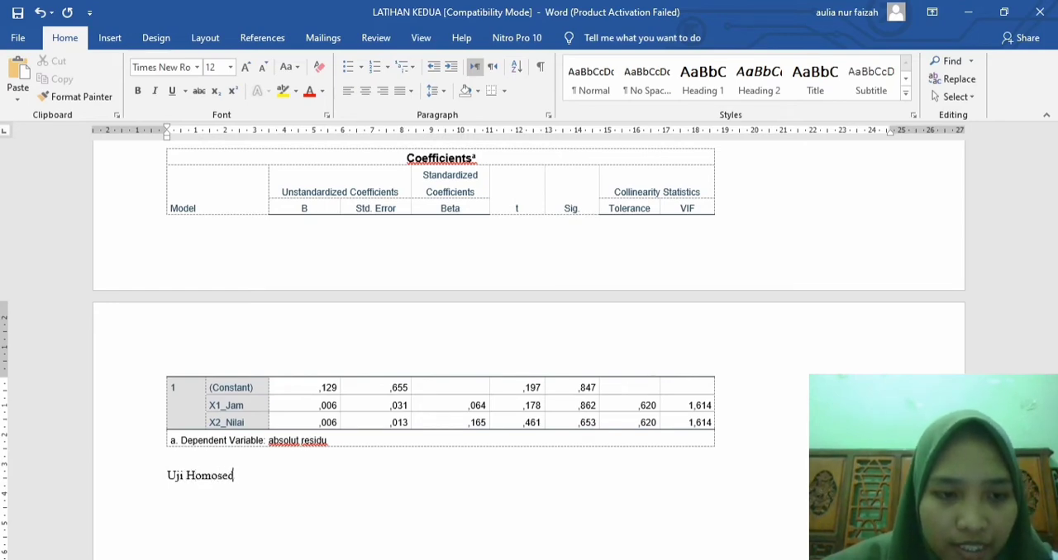
{"action": "type", "text": "astisitas "}
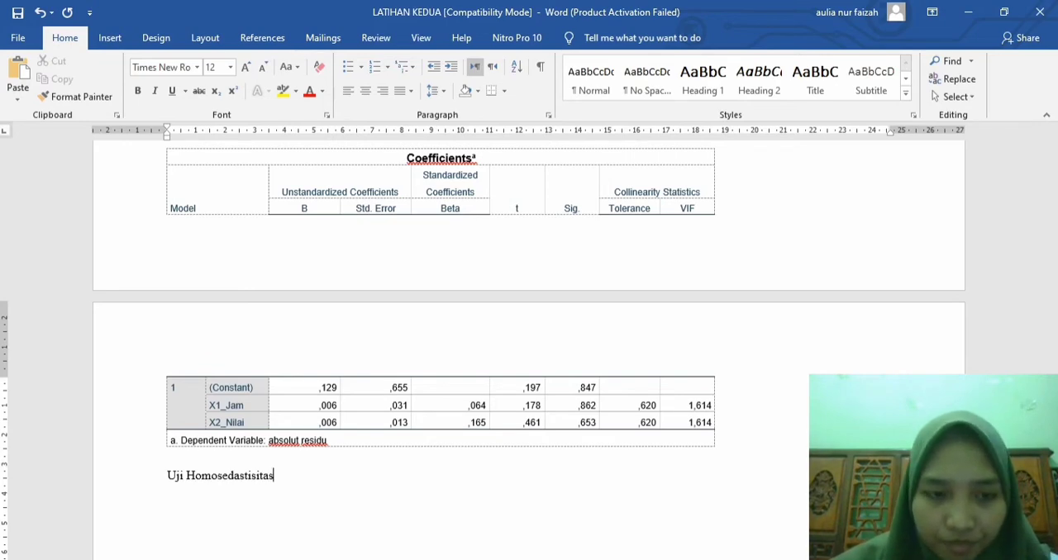
{"action": "type", "text": "Keteran"}
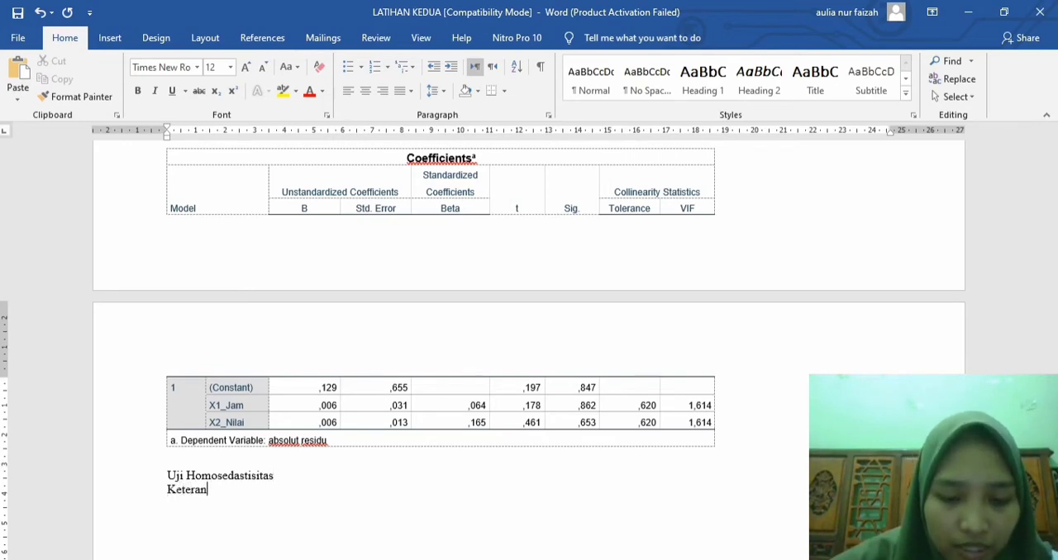
{"action": "type", "text": "gan:"}
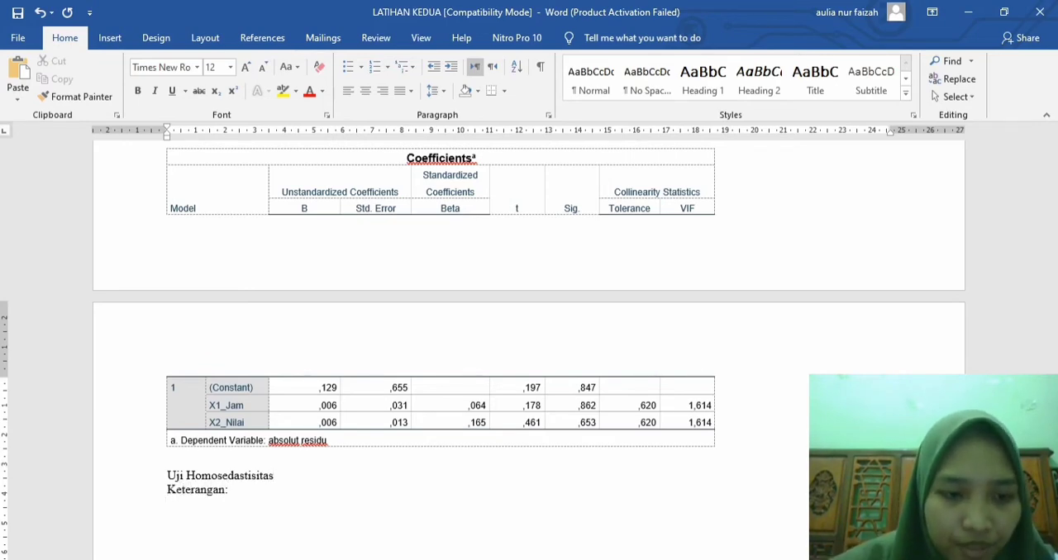
{"action": "key", "text": "Return"}
Step: Write "Berdasarkan hasil analisis di atas menunjukkan bahwa nilai F yang ditemukan sebesar 0,279" below the Keterangan line
{"action": "type", "text": "berdasark"}
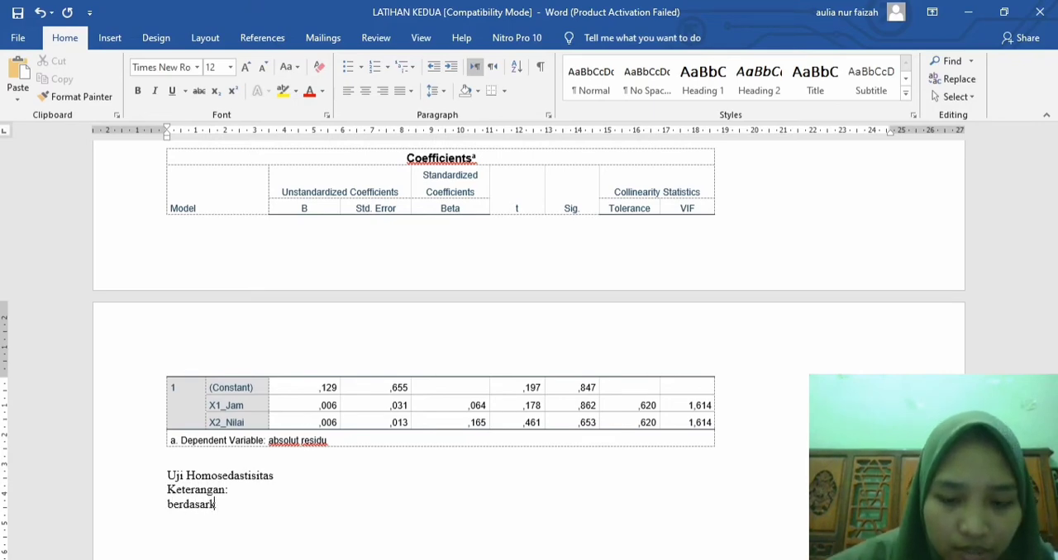
{"action": "type", "text": "an hasil "}
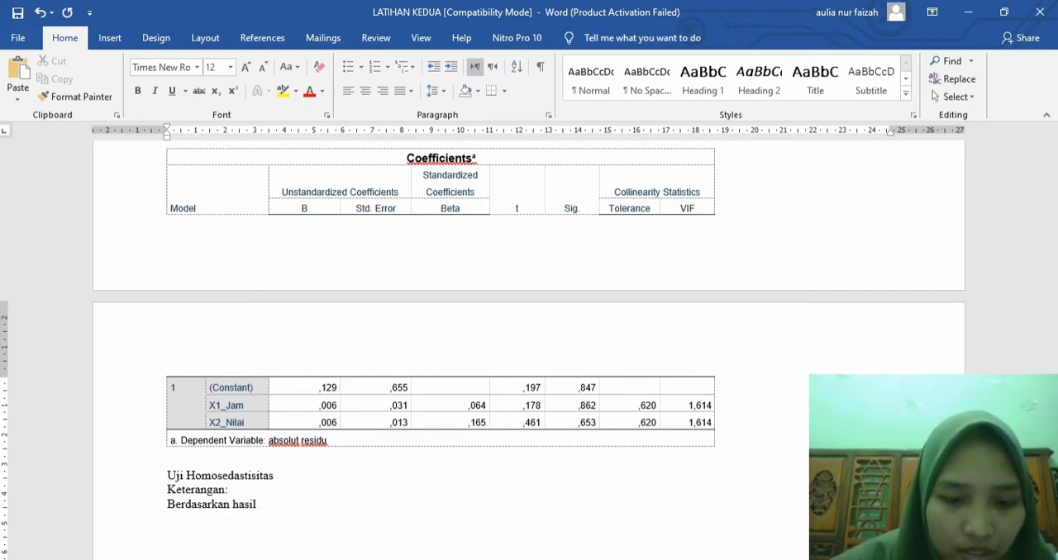
{"action": "type", "text": "analis"}
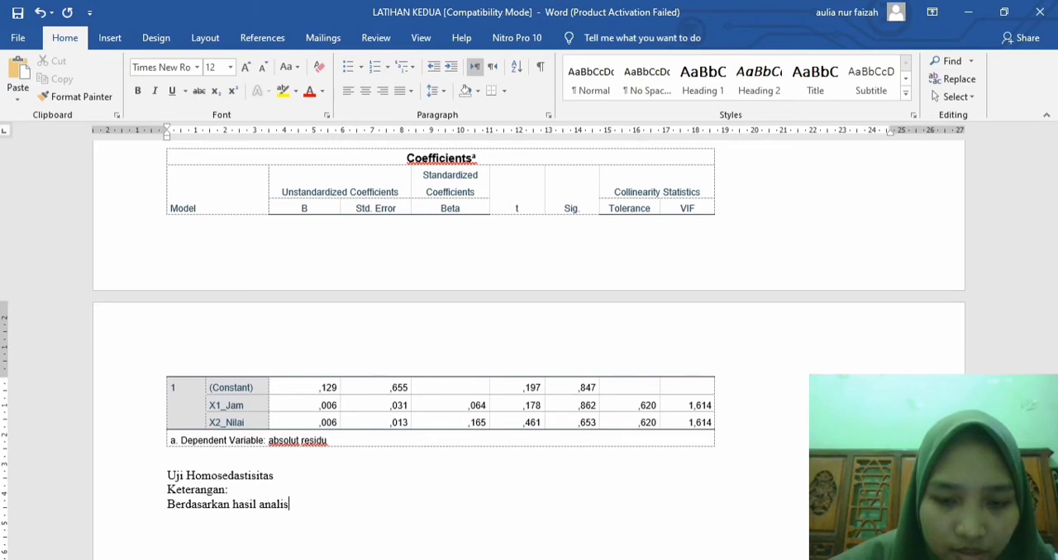
{"action": "type", "text": "is di atas "}
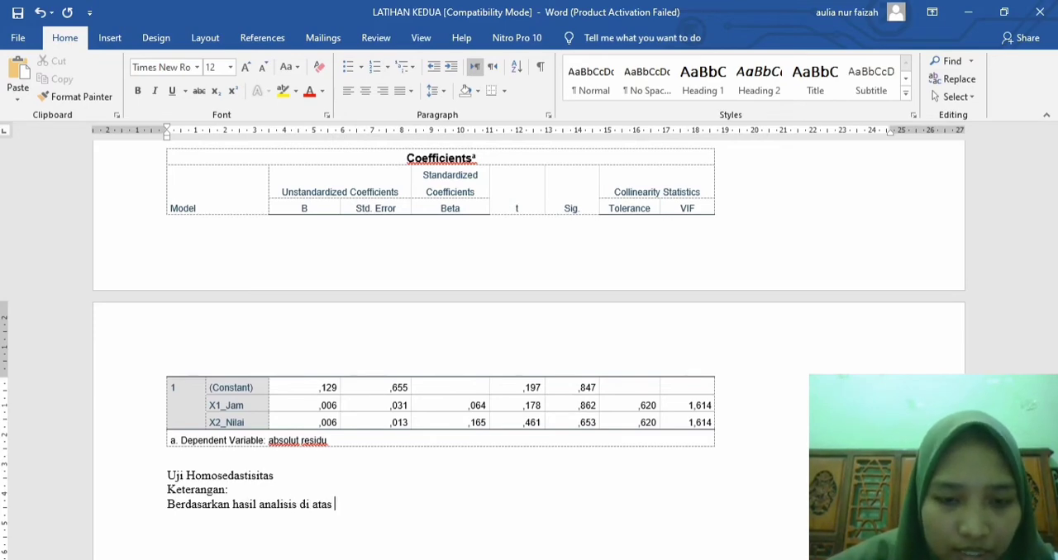
{"action": "type", "text": "menunjukk"}
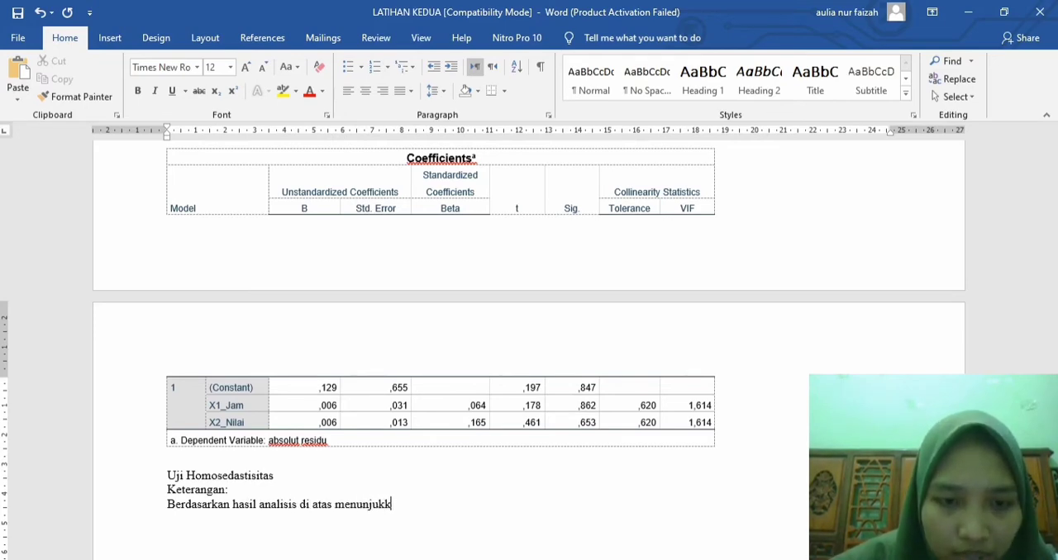
{"action": "type", "text": "an bahwa n"}
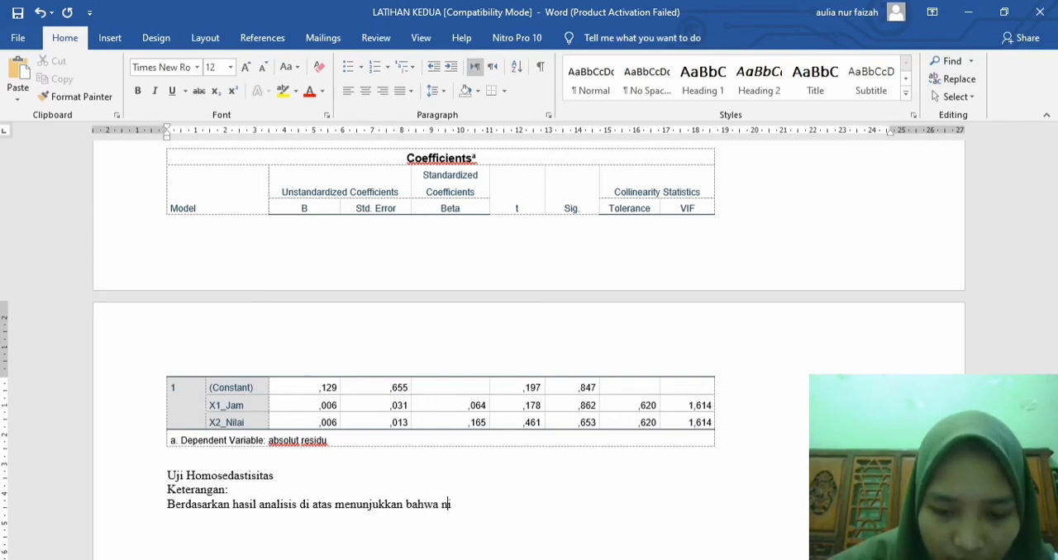
{"action": "type", "text": "ilai F "}
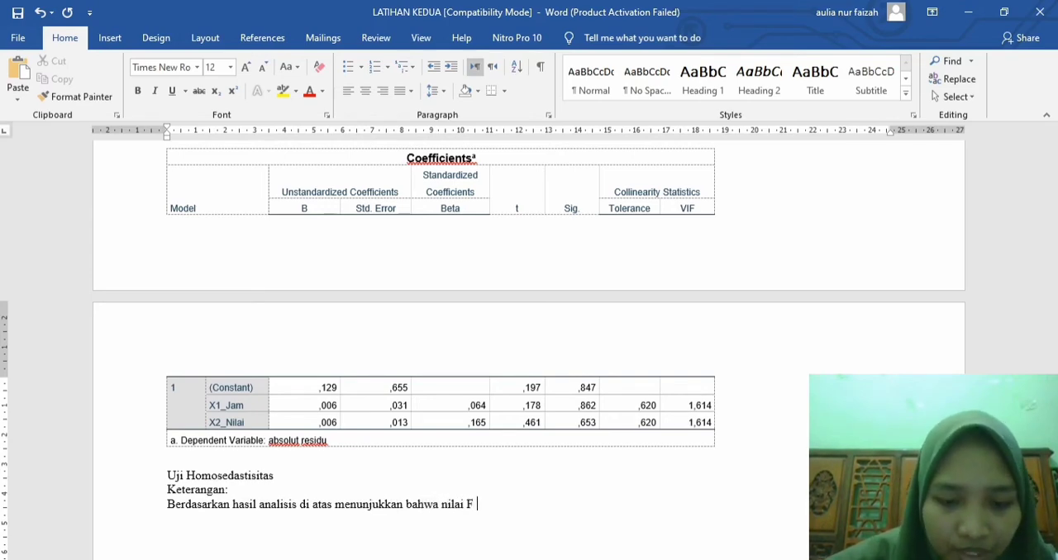
{"action": "type", "text": "yang ditemuka"}
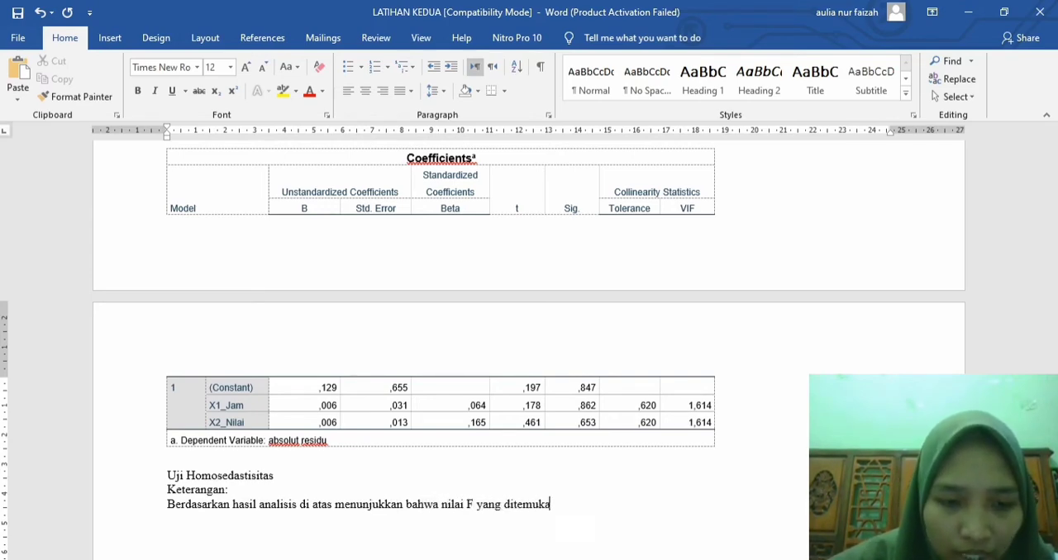
{"action": "type", "text": "n sebesar"}
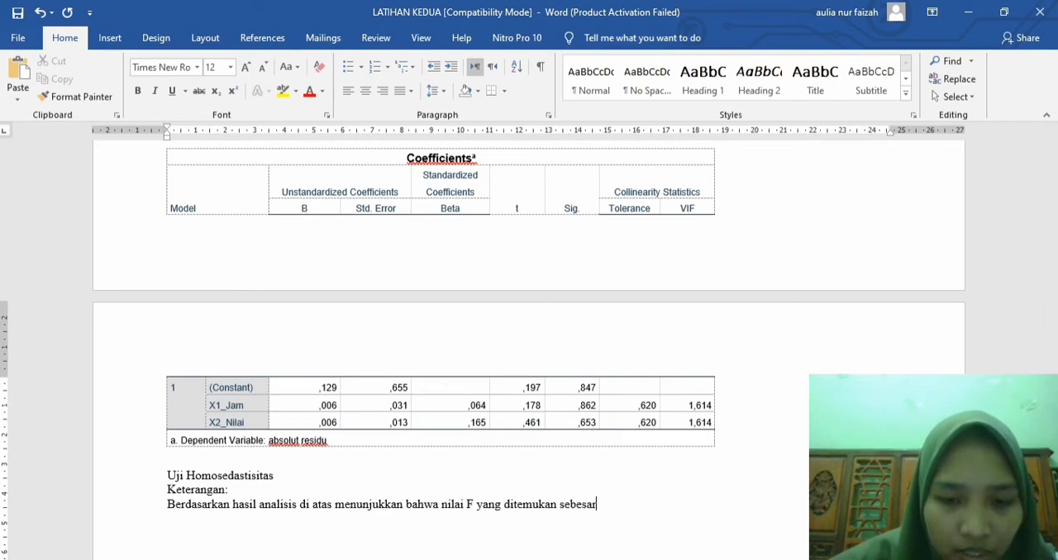
{"action": "type", "text": " 0,2"}
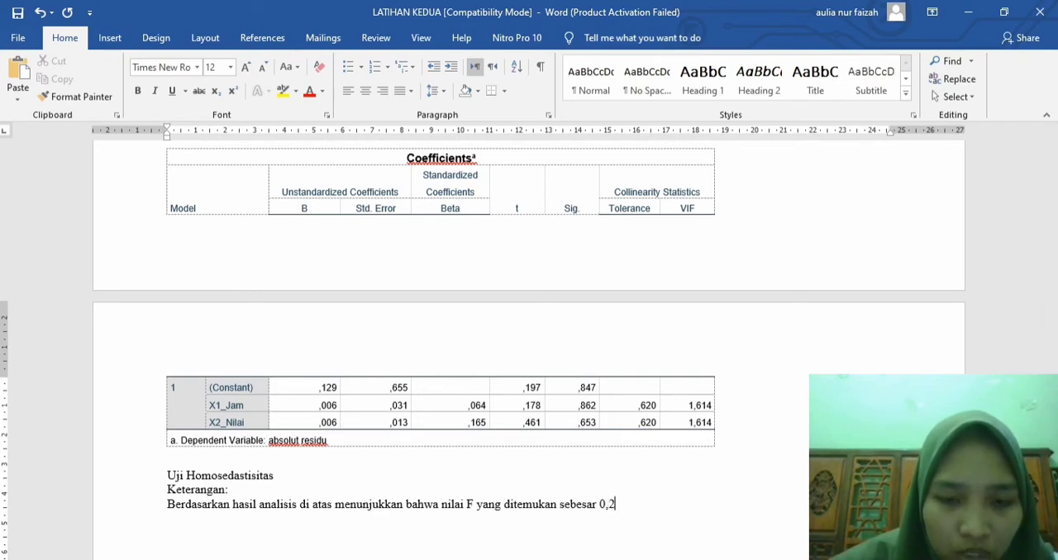
{"action": "type", "text": "79"}
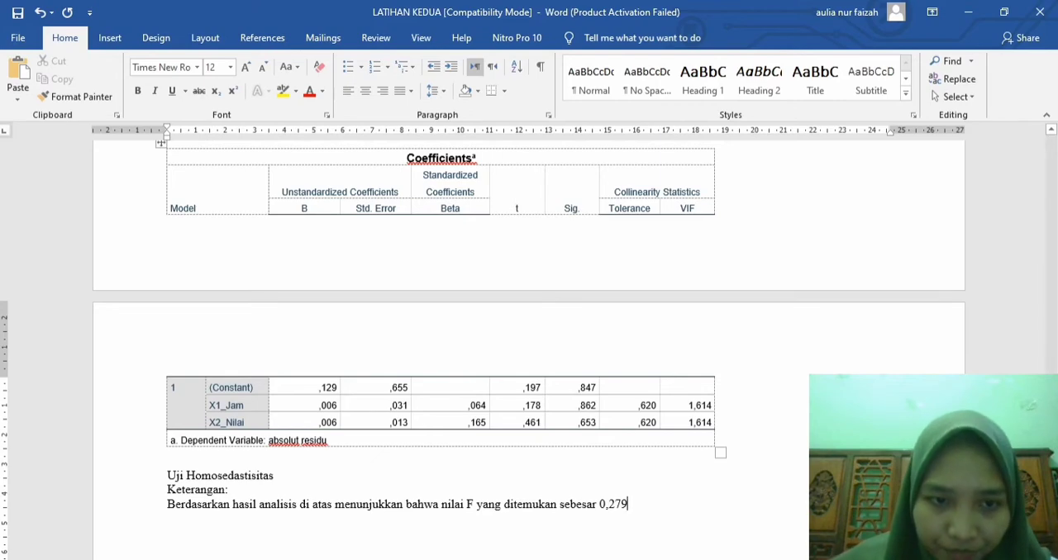
Step: Enlarge the F value in the Regression row of the absolut residu ANOVA table to 12 pt
{"action": "scroll", "coordinate": [529, 331], "scroll_direction": "up", "scroll_amount": 3}
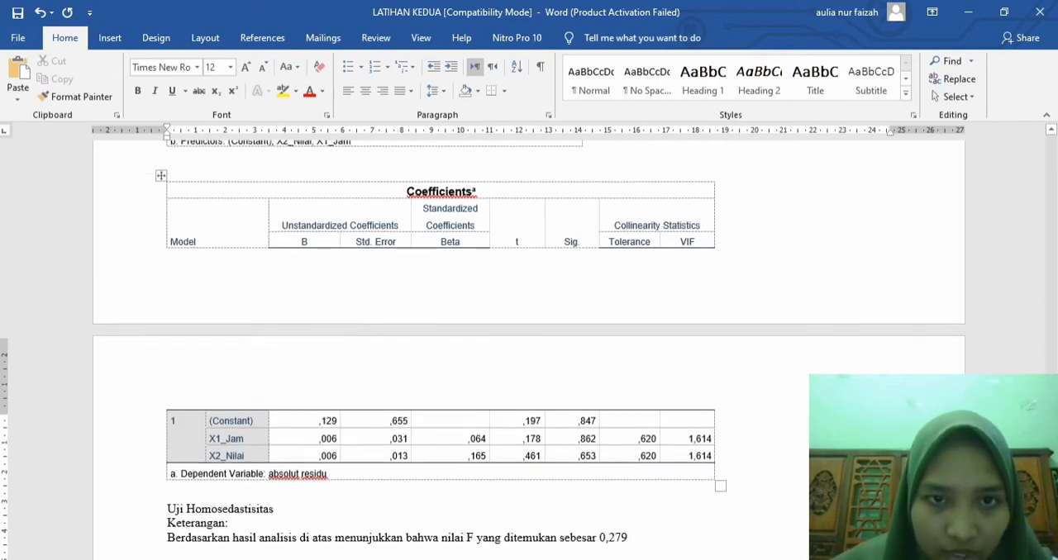
{"action": "scroll", "coordinate": [529, 331], "scroll_direction": "up", "scroll_amount": 5}
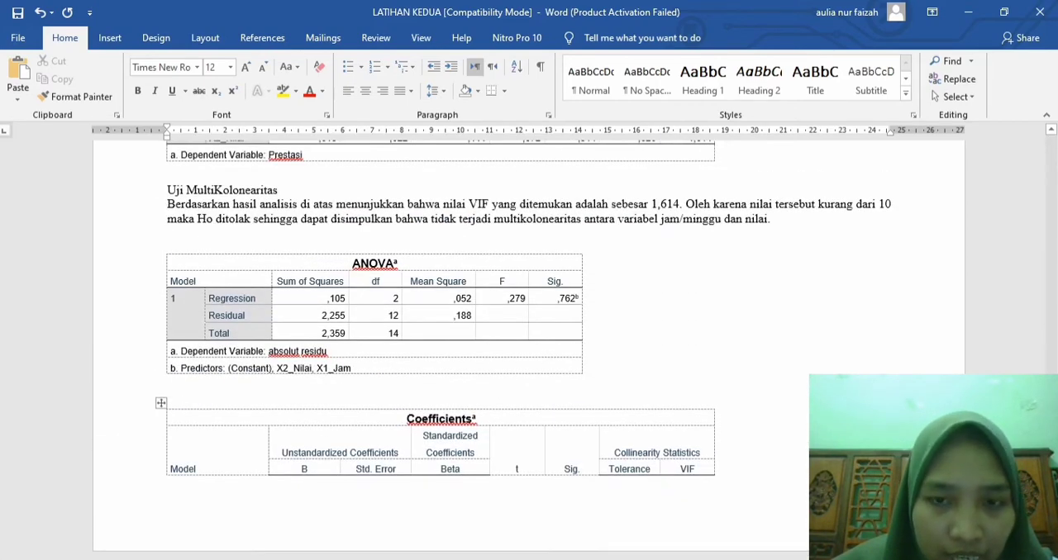
{"action": "left_click_drag", "start_coordinate": [506, 298], "coordinate": [526, 299]}
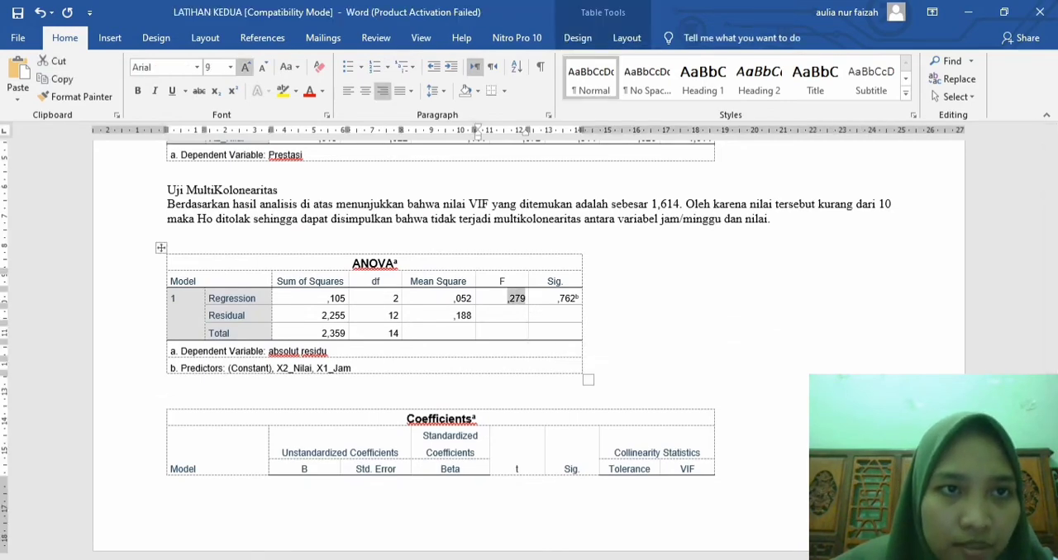
{"action": "left_click", "coordinate": [246, 67]}
{"action": "left_click", "coordinate": [246, 67]}
{"action": "left_click", "coordinate": [245, 67]}
Step: Continue the homoscedasticity explanation after the F value with "dengan Sig 0,762"
{"action": "scroll", "coordinate": [446, 348], "scroll_direction": "down", "scroll_amount": 10}
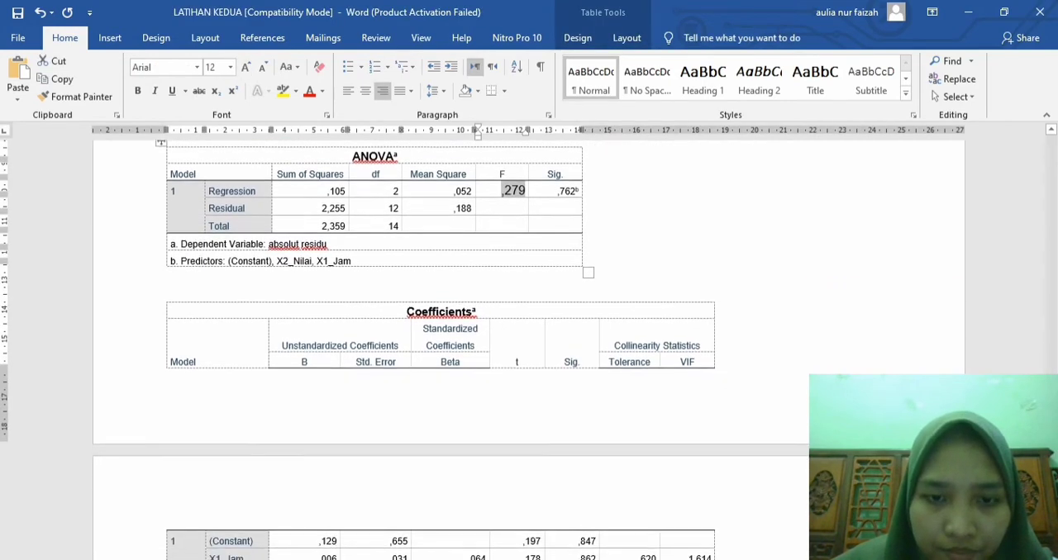
{"action": "left_click", "coordinate": [629, 355]}
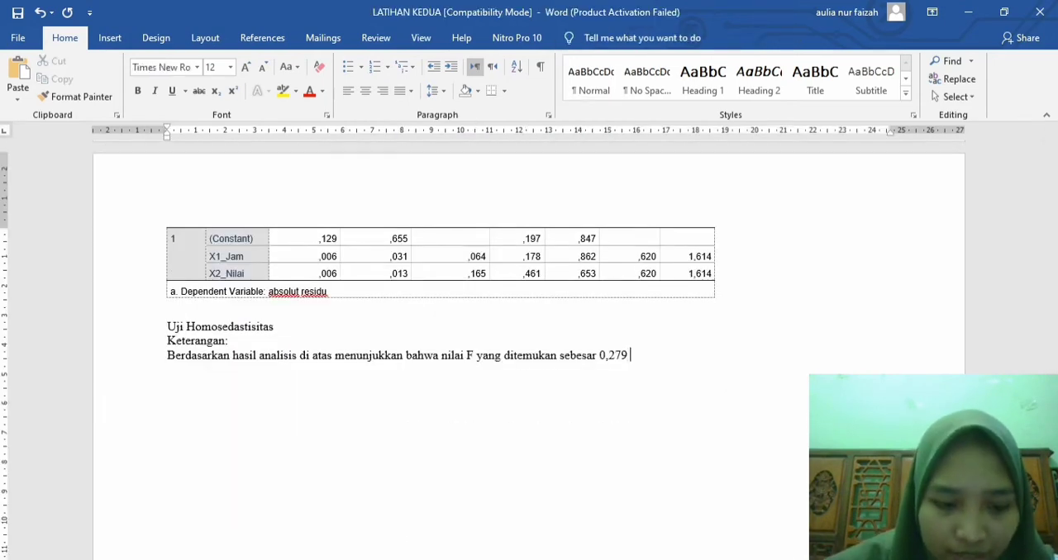
{"action": "type", "text": "dengan Sig"}
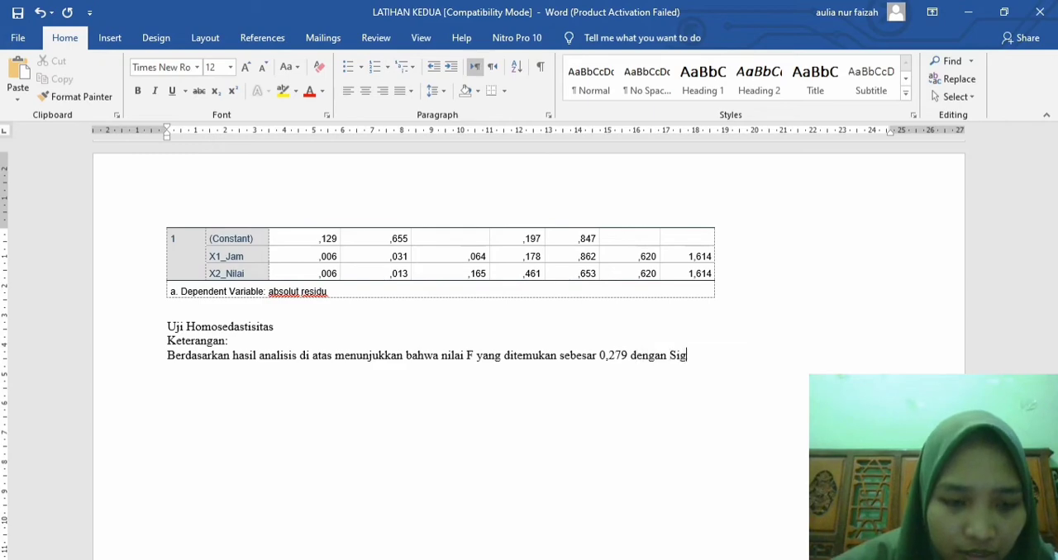
{"action": "type", "text": " 0,7"}
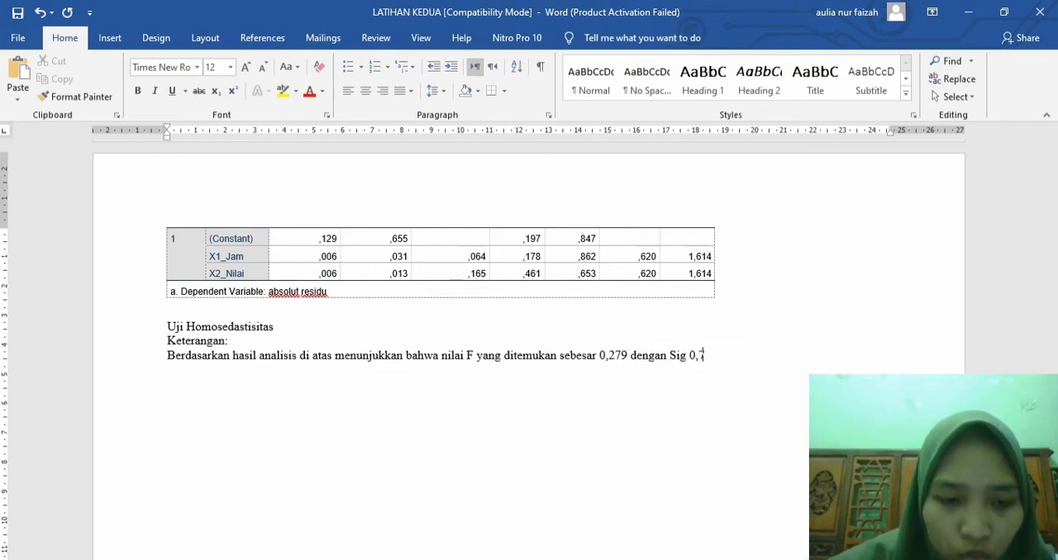
{"action": "type", "text": "62"}
Step: Enlarge the Sig. value in the Regression row of the absolut residu ANOVA table to 12 pt
{"action": "scroll", "coordinate": [529, 348], "scroll_direction": "up", "scroll_amount": 3}
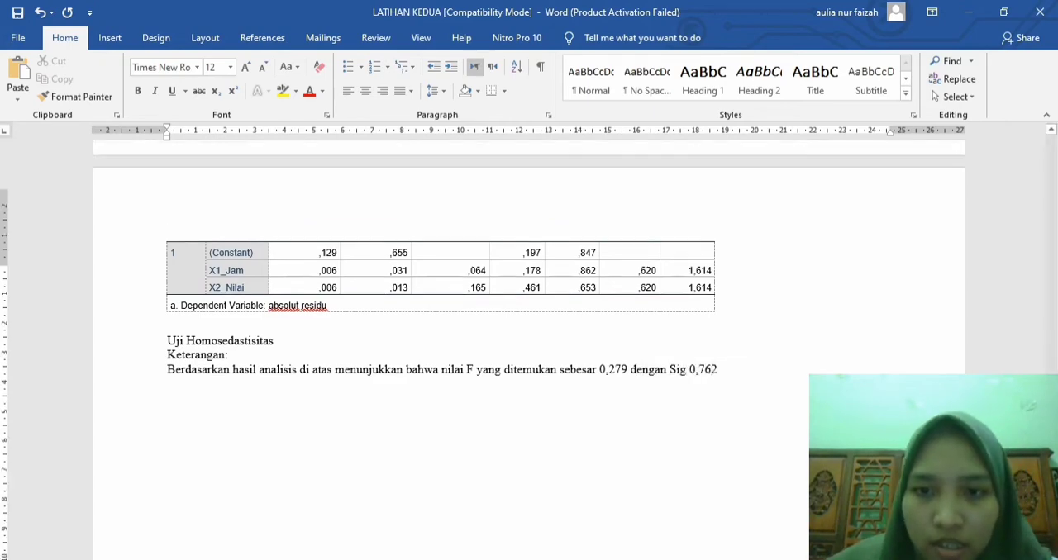
{"action": "scroll", "coordinate": [529, 347], "scroll_direction": "up", "scroll_amount": 5}
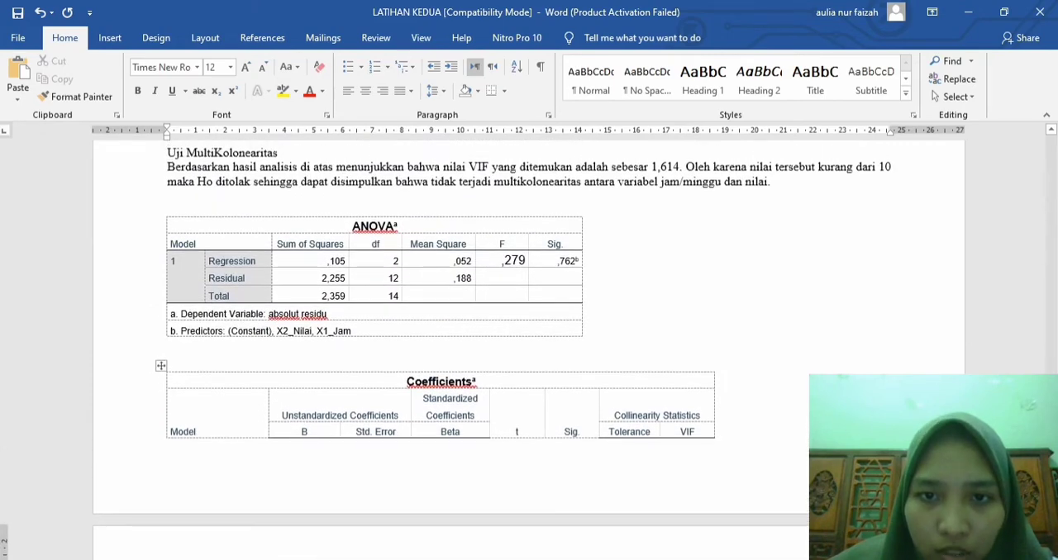
{"action": "left_click_drag", "start_coordinate": [558, 261], "coordinate": [579, 260]}
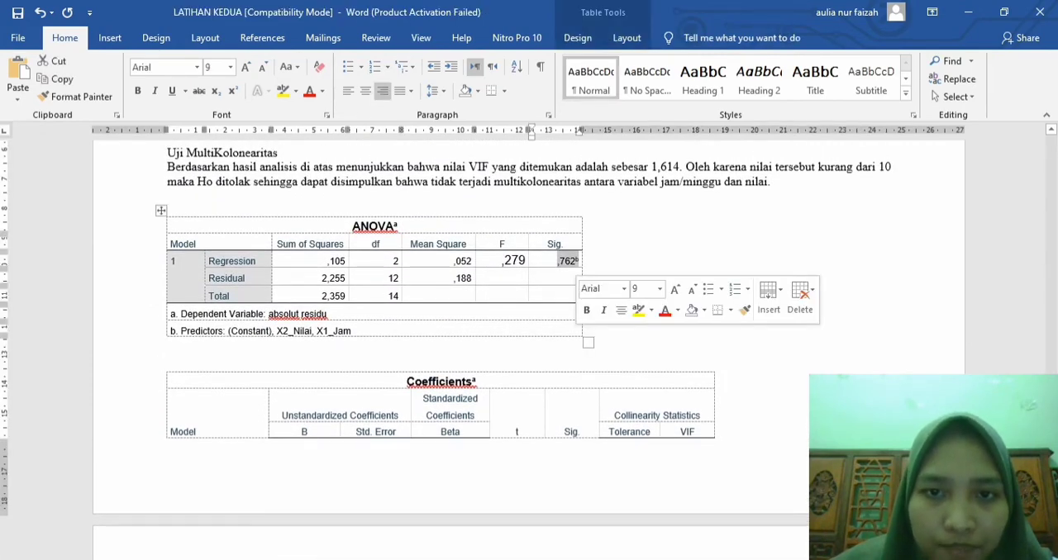
{"action": "left_click", "coordinate": [245, 67]}
{"action": "left_click", "coordinate": [245, 67]}
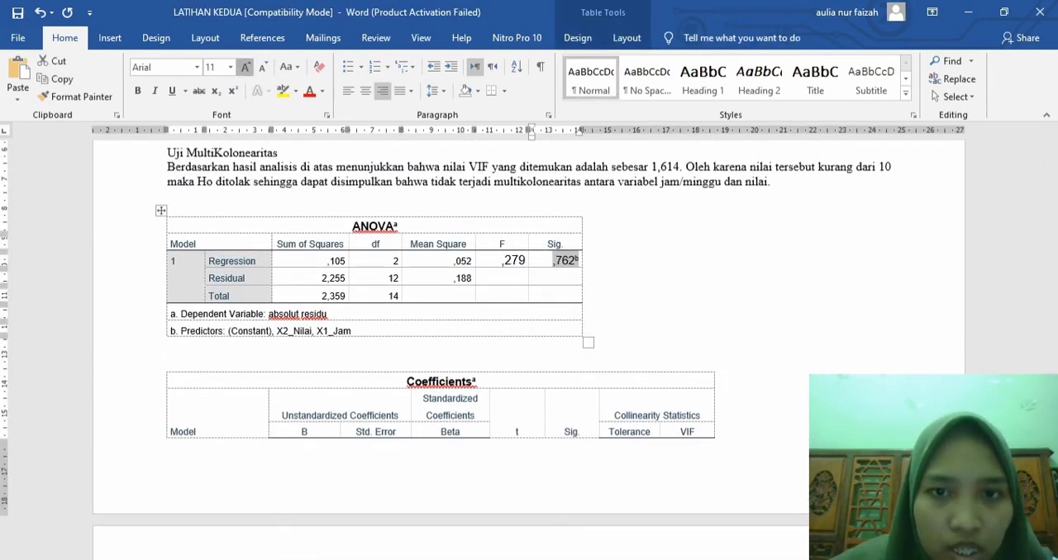
{"action": "left_click", "coordinate": [246, 67]}
Step: Continue the homoscedasticity explanation after 0,762 with ". Oleh karena nilai Sig tersebut lebih besar dari 0,05"
{"action": "scroll", "coordinate": [529, 347], "scroll_direction": "down", "scroll_amount": 8}
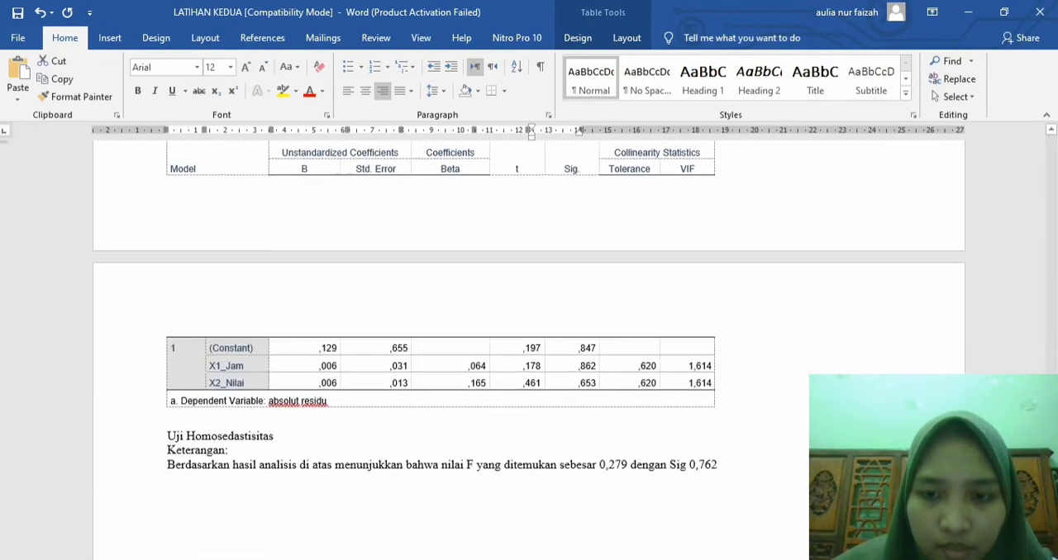
{"action": "left_click", "coordinate": [718, 318]}
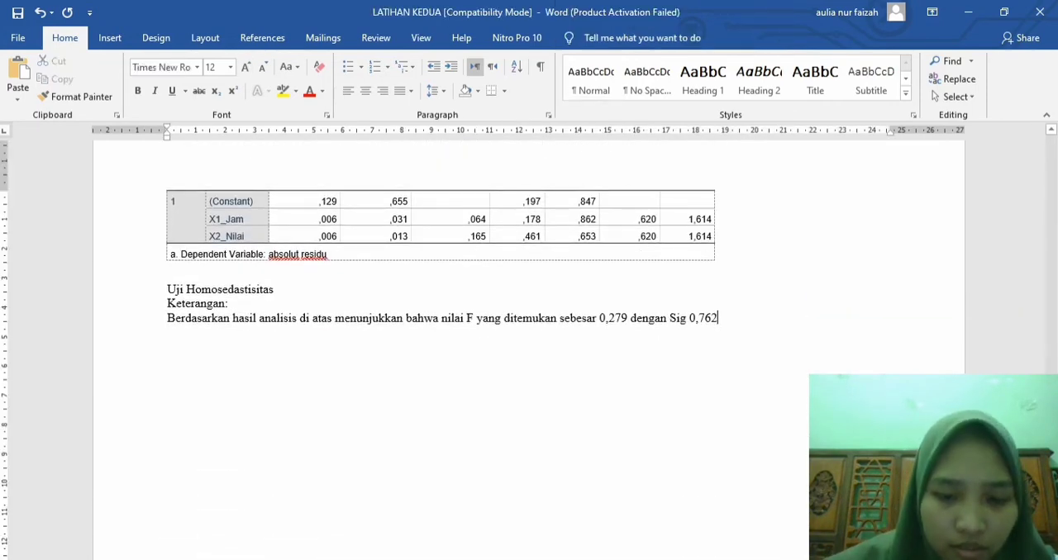
{"action": "type", "text": ". Oleh ka"}
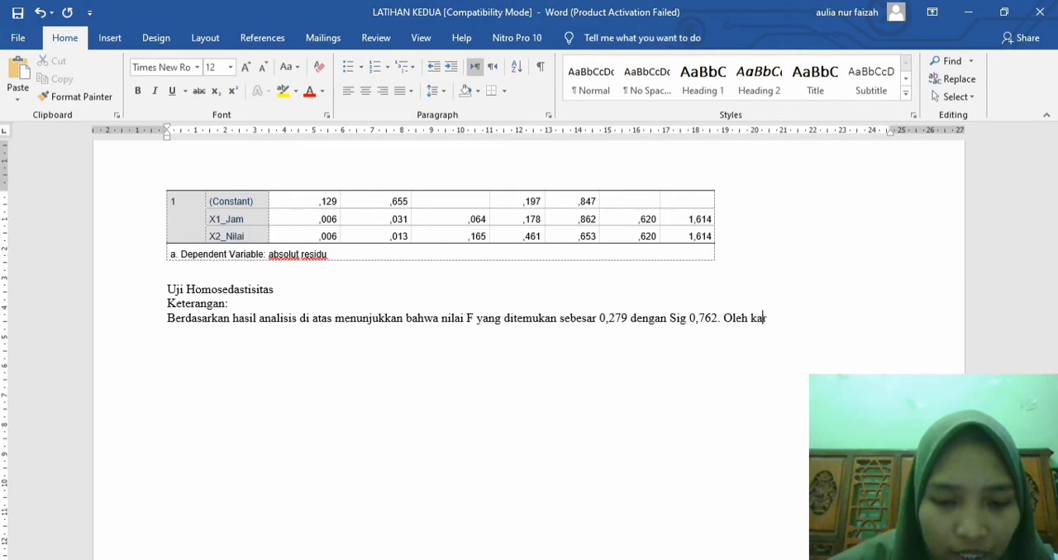
{"action": "type", "text": "rena nilai "}
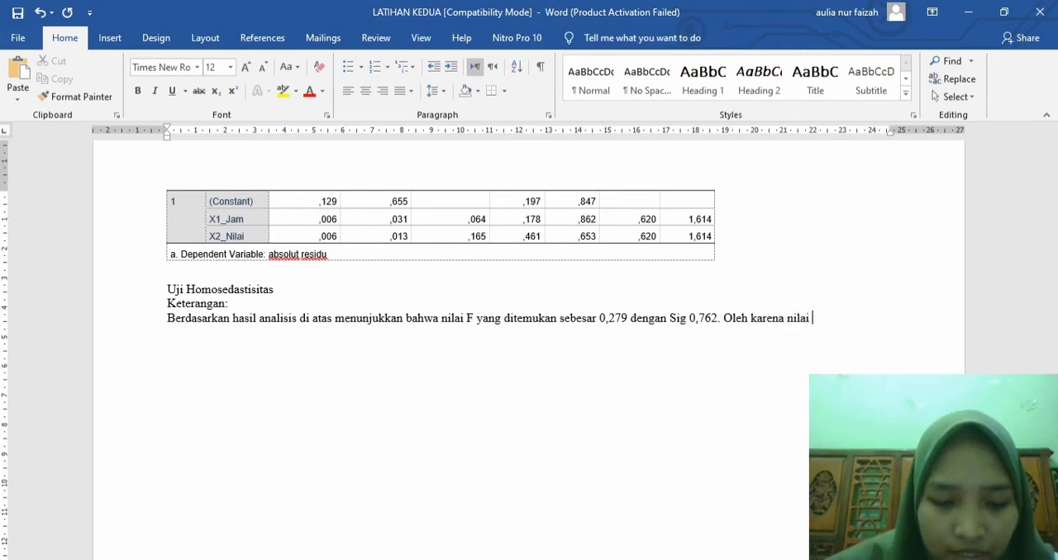
{"action": "type", "text": "Sig "}
{"action": "type", "text": "terse"}
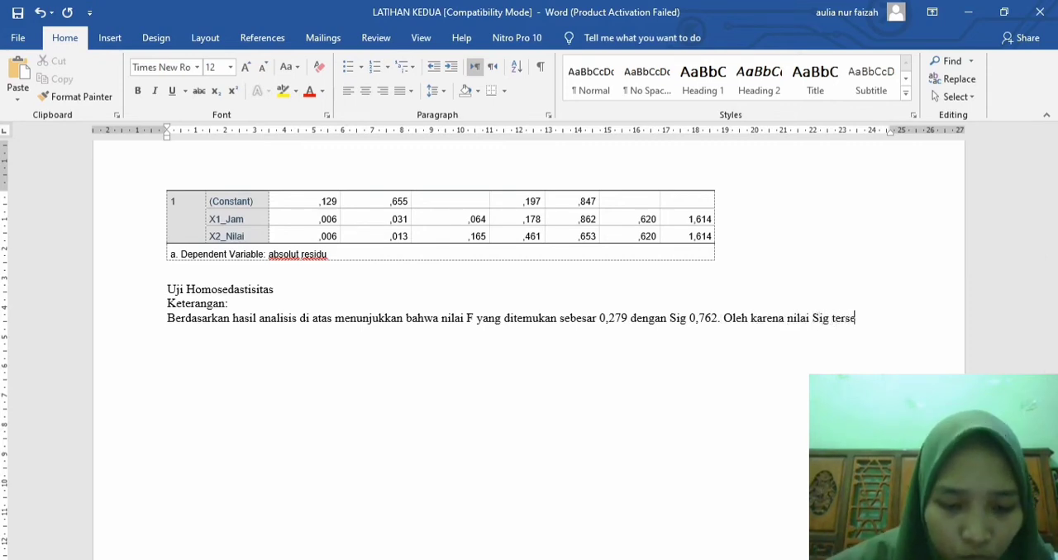
{"action": "type", "text": "but"}
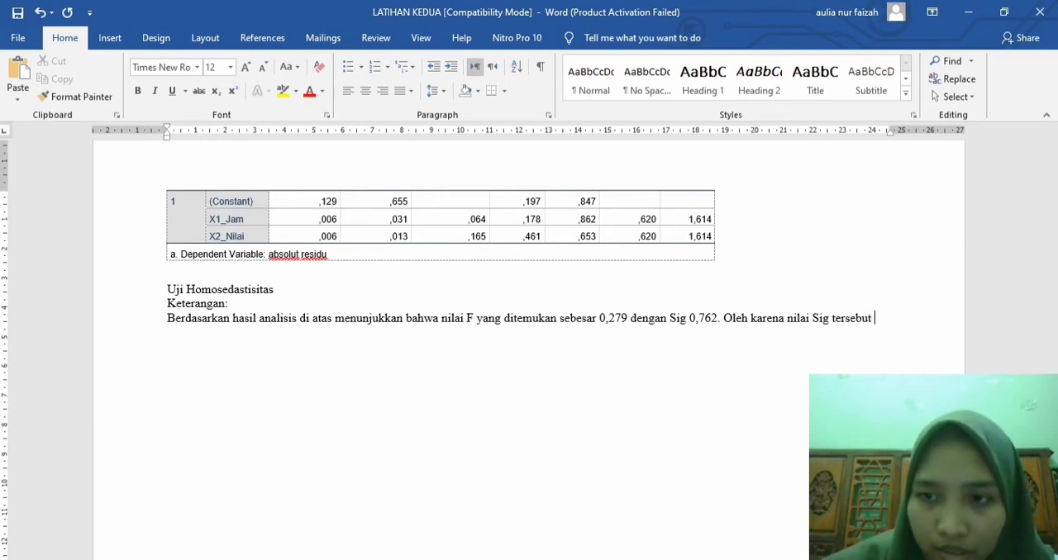
{"action": "type", "text": "n lebih besar"}
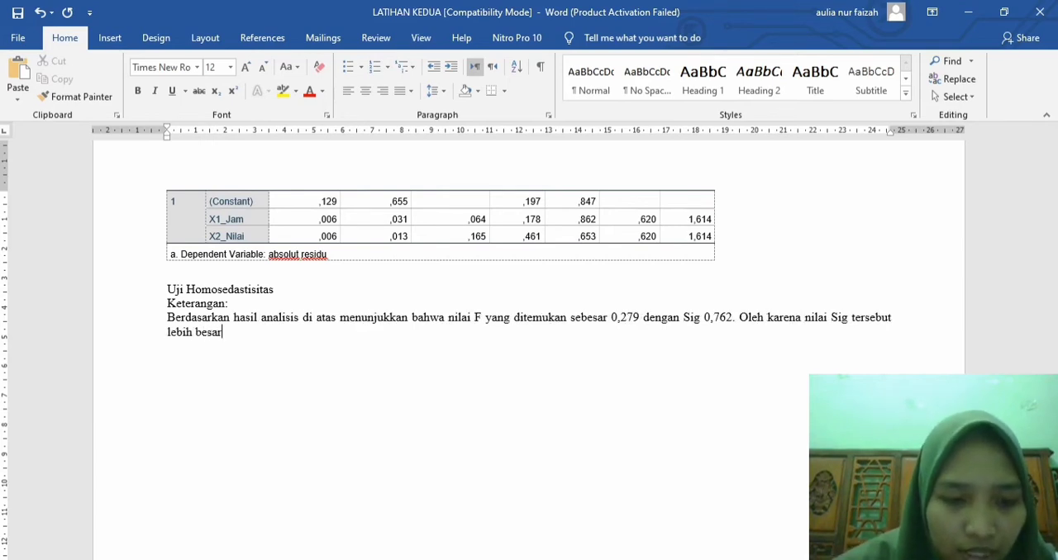
{"action": "type", "text": " dari 0"}
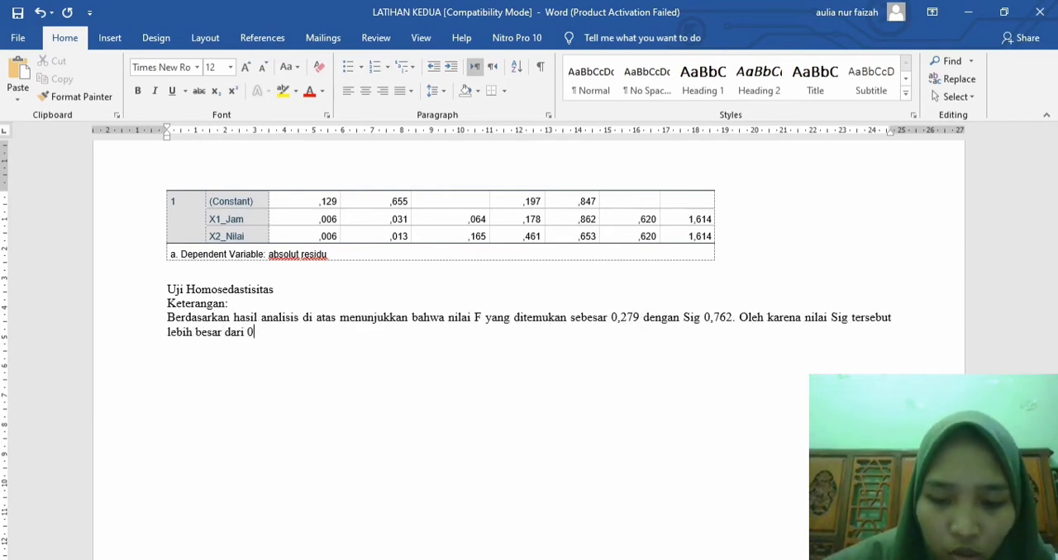
{"action": "type", "text": ",05 m"}
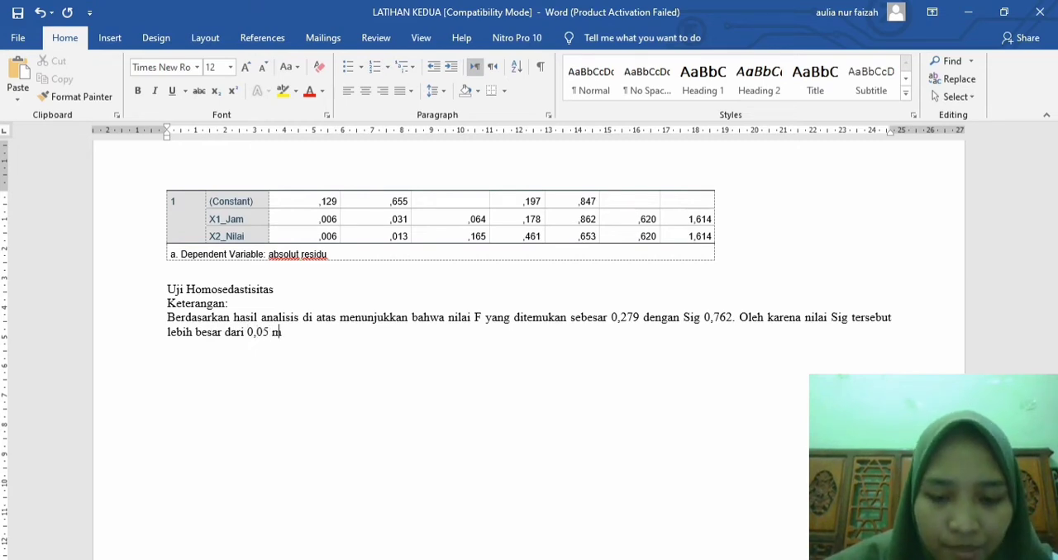
{"action": "type", "text": "aka dapat"}
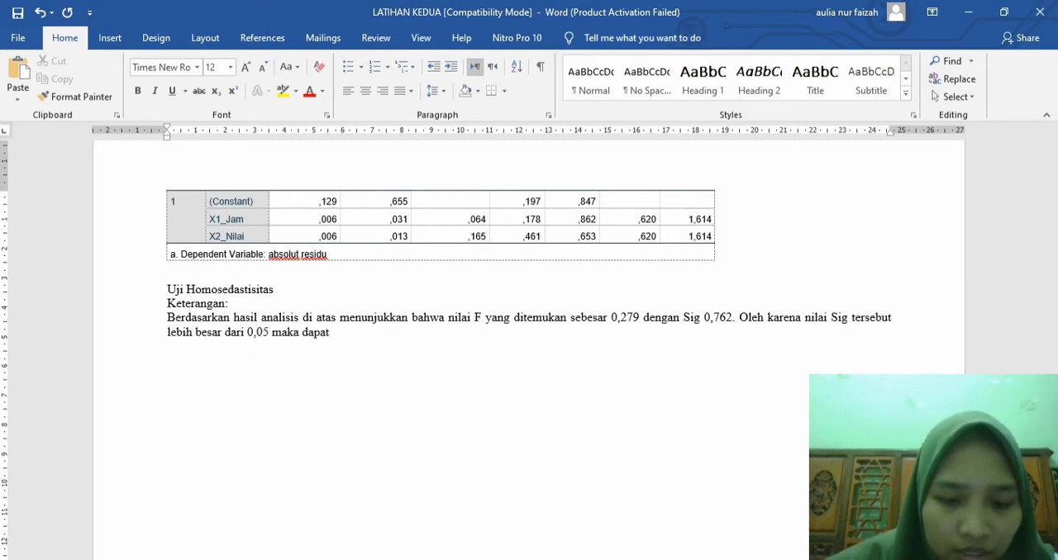
{"action": "type", "text": " disimpulka"}
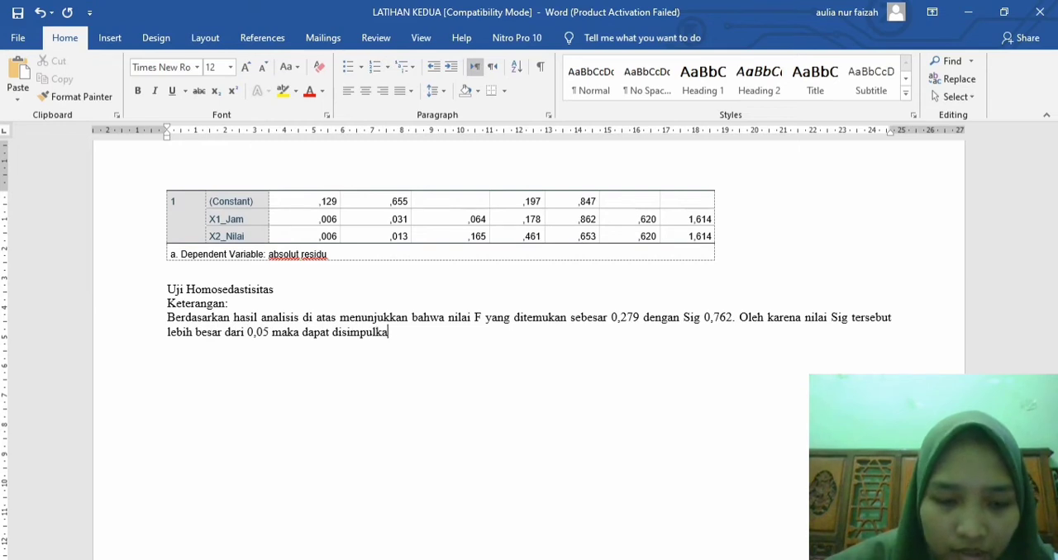
{"action": "type", "text": "n ti"}
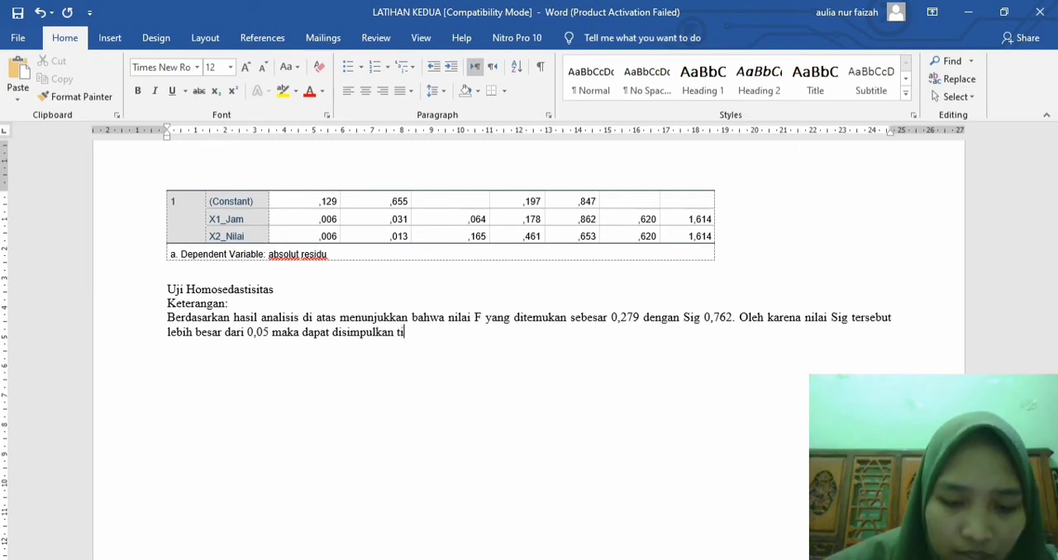
{"action": "type", "text": "dak terjadi "}
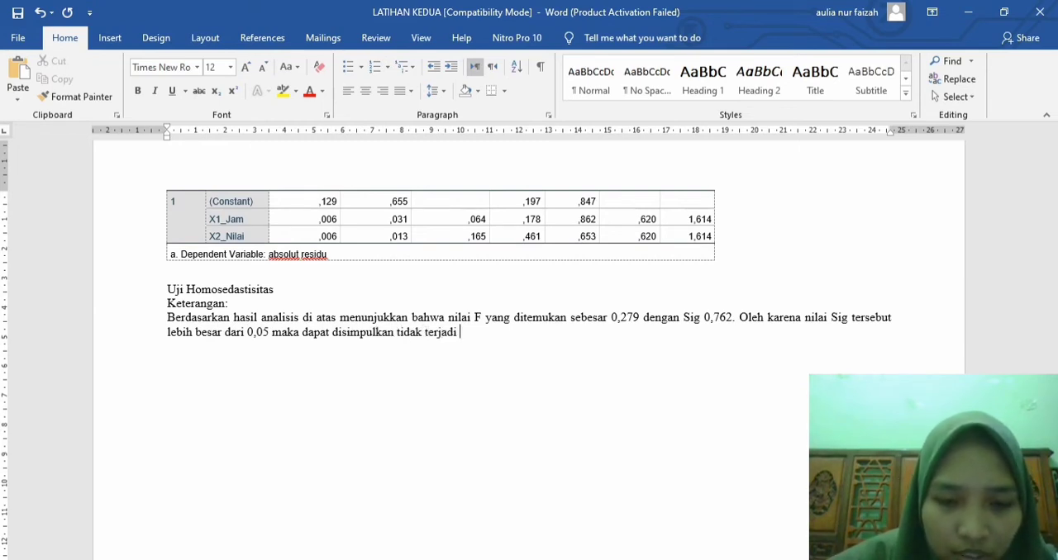
{"action": "type", "text": "hetero"}
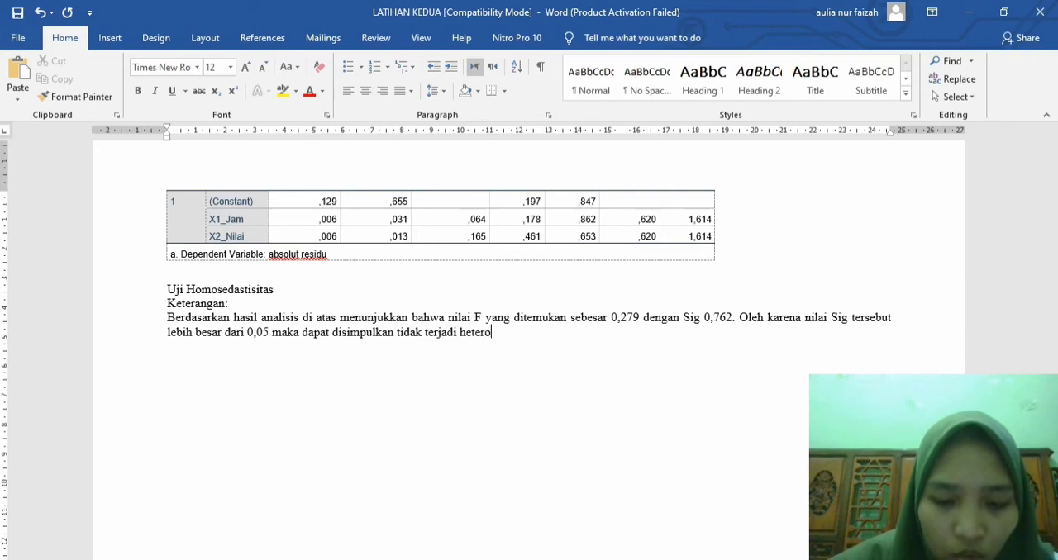
{"action": "type", "text": "sedast"}
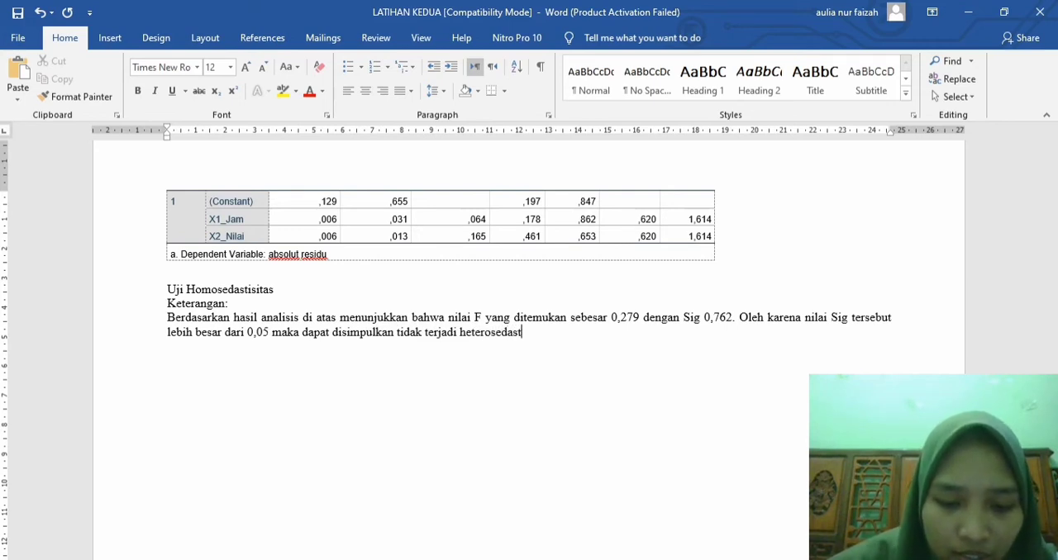
{"action": "type", "text": "isitas."}
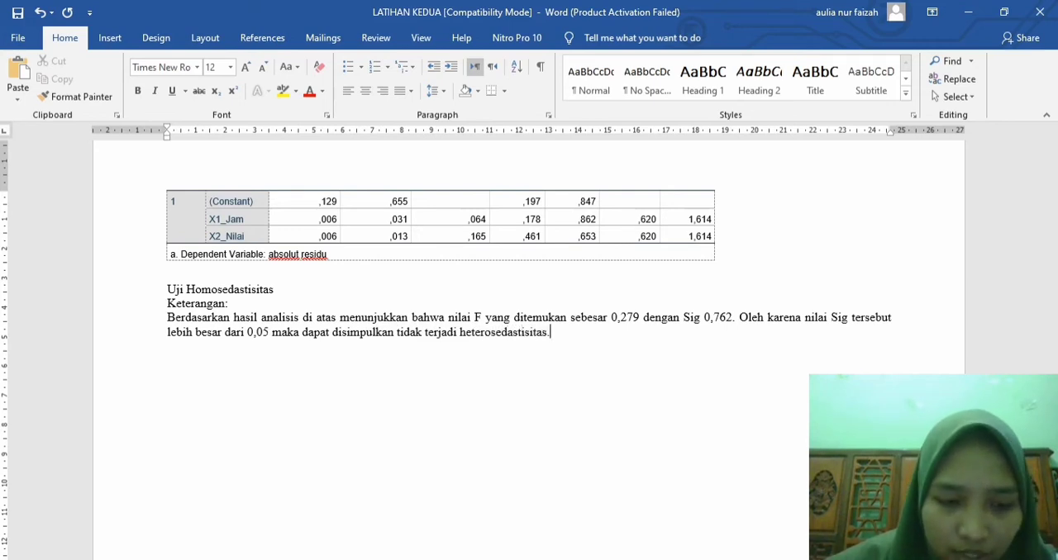
{"action": "type", "text": " Dengan demi"}
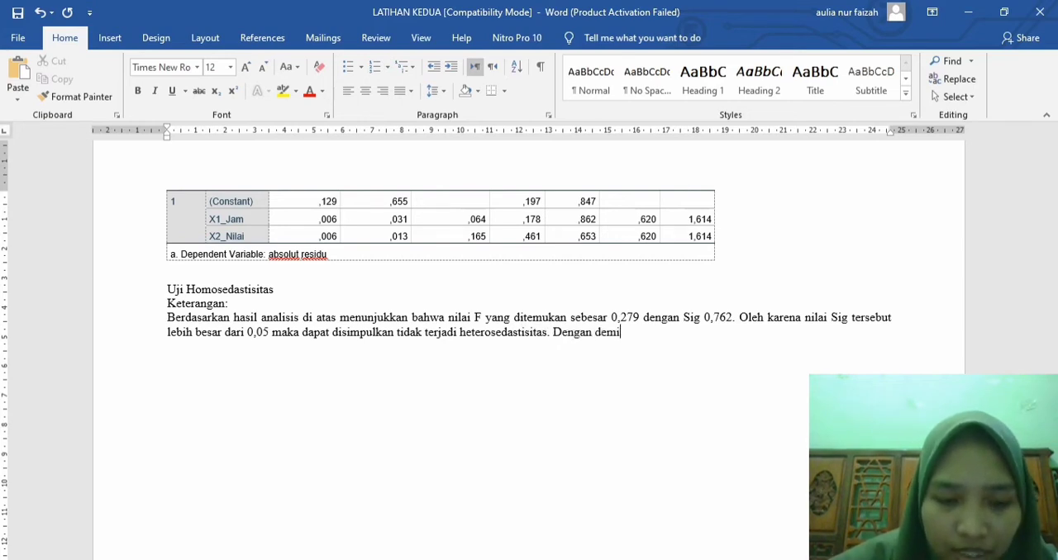
{"action": "type", "text": "kian persyar"}
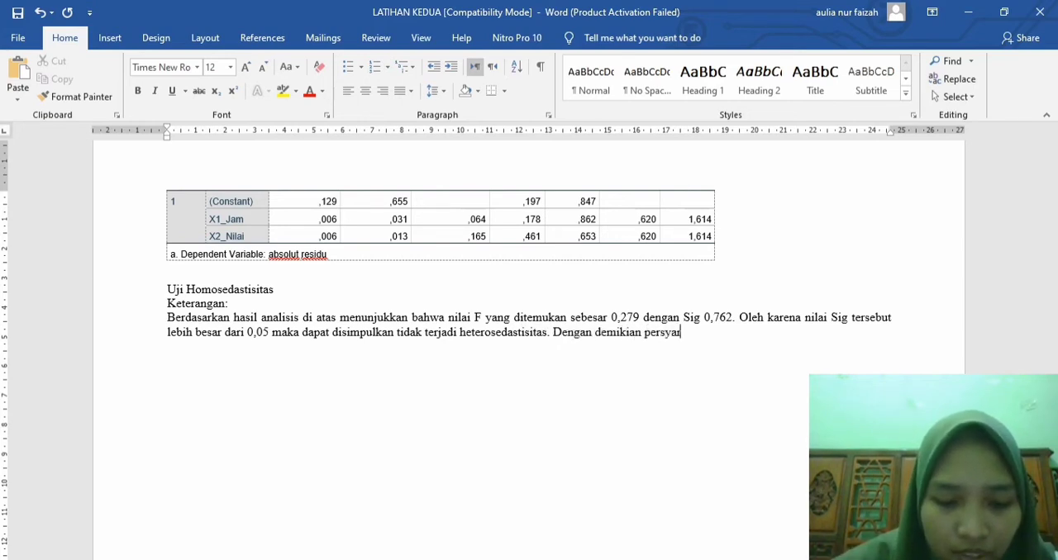
{"action": "type", "text": "atan analisi"}
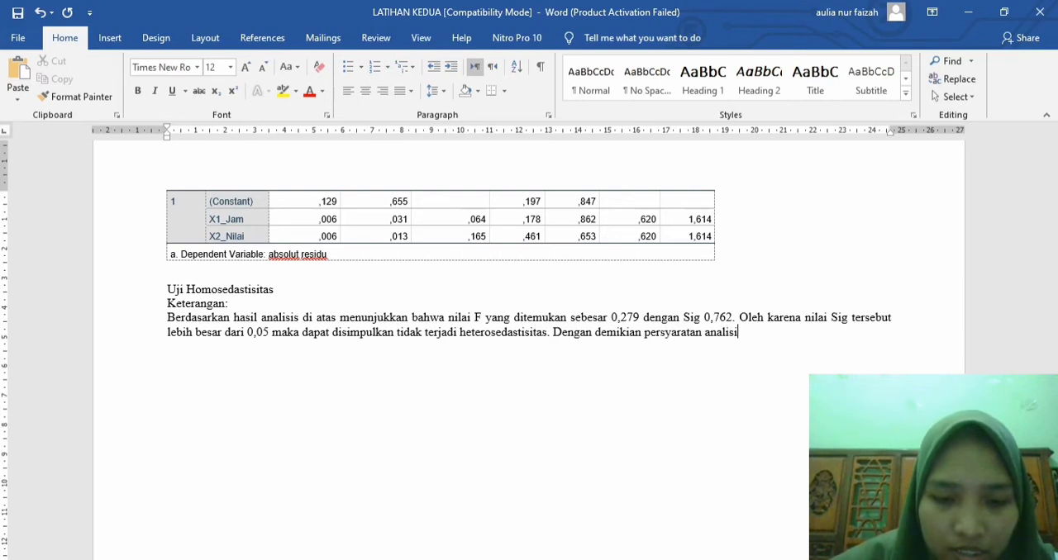
{"action": "type", "text": "s reg"}
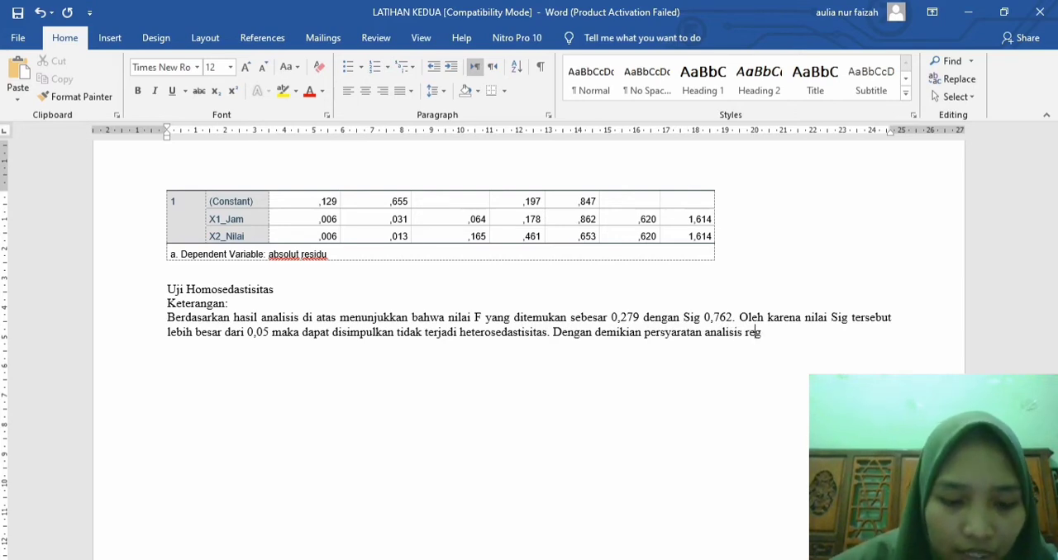
{"action": "type", "text": "resi ter"}
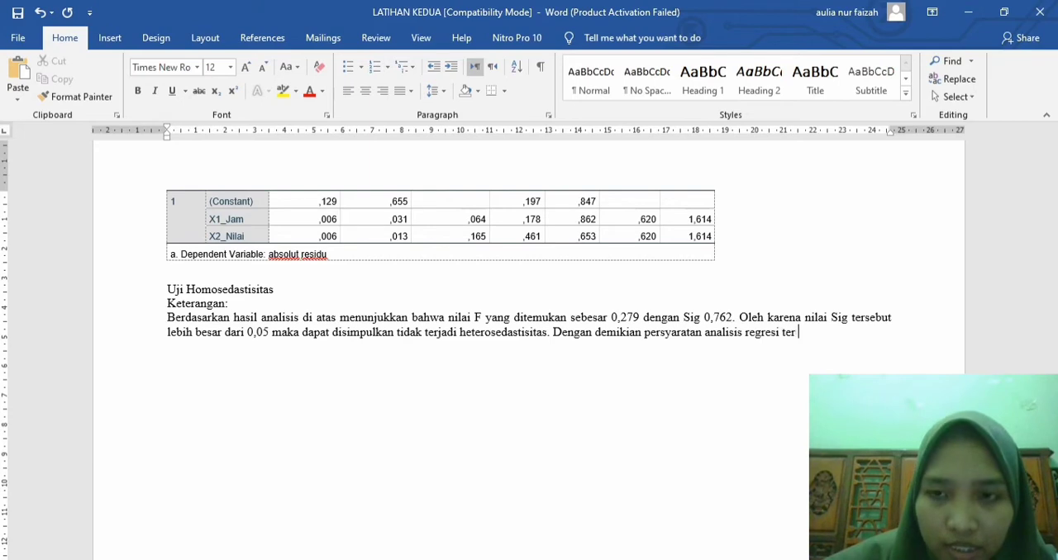
Step: Add the closing sentence "Dengan demikian persyaratan analisis regresi terpenuhi." to the homoscedasticity explanation
{"action": "key", "text": "BackSpace"}
{"action": "type", "text": "pen"}
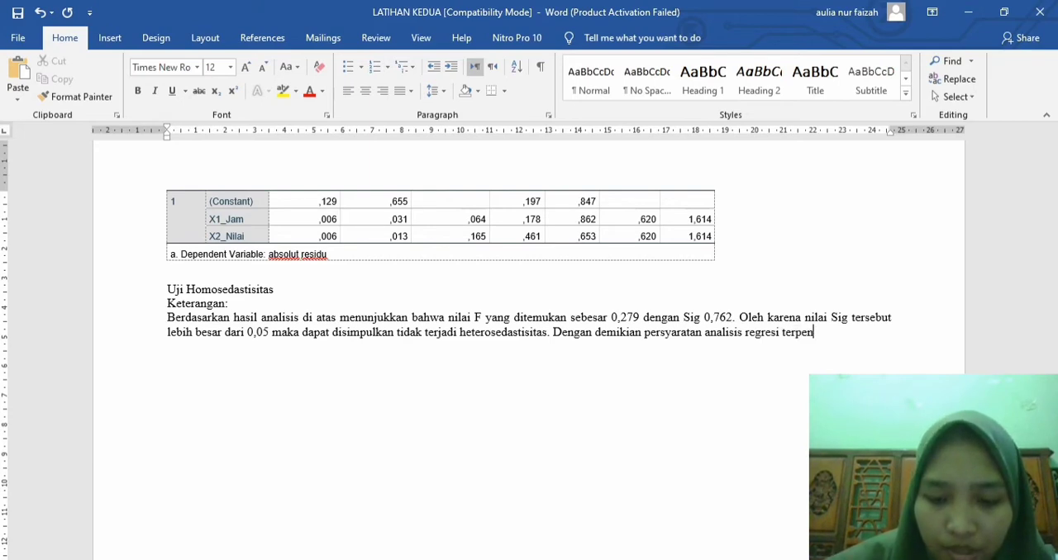
{"action": "type", "text": "uhi."}
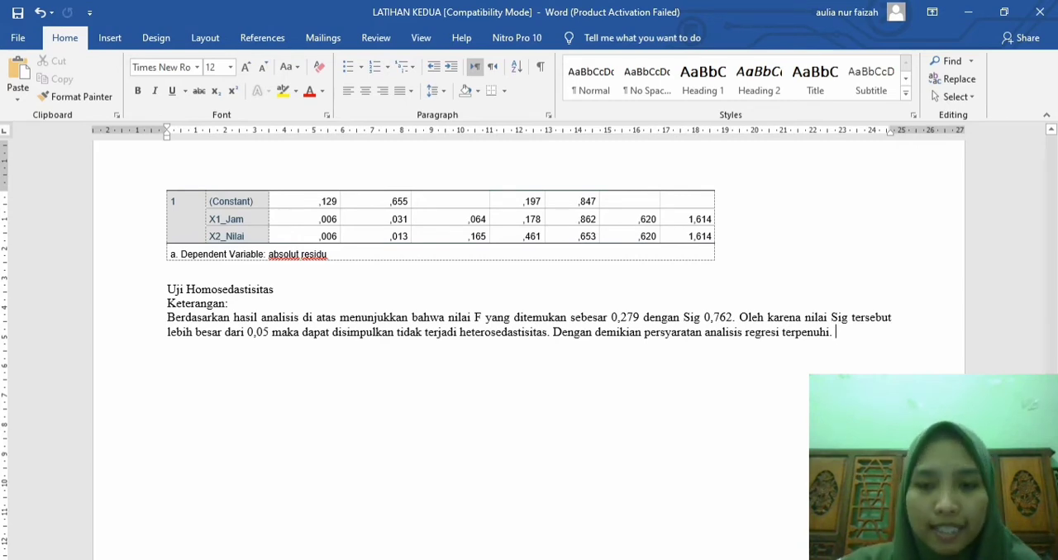
Step: Switch to the Untitled8 data set in SPSS and, in Linear Regression, replace the dependent variable absolut residu with Prestasi
{"action": "left_click", "coordinate": [552, 559]}
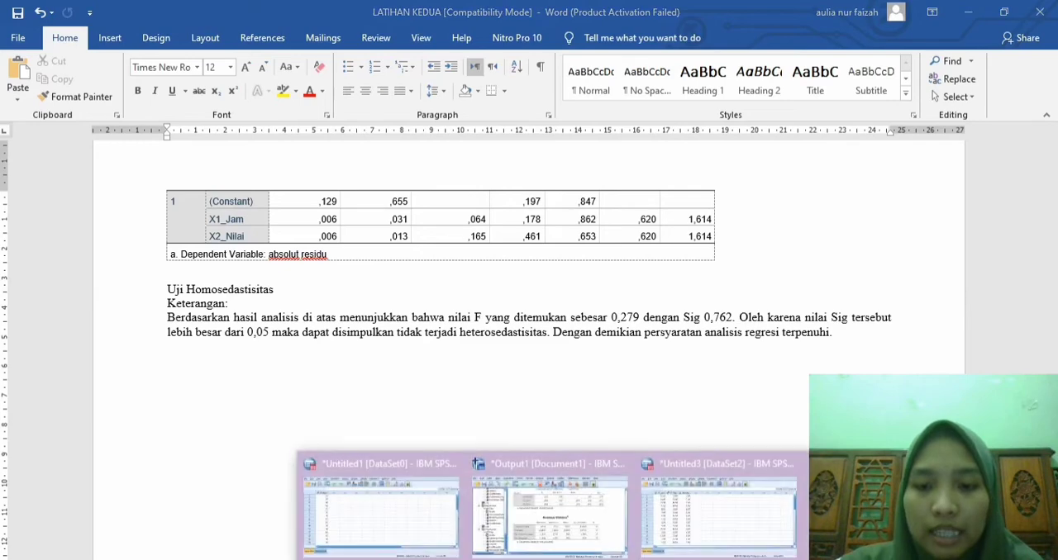
{"action": "left_click", "coordinate": [888, 514]}
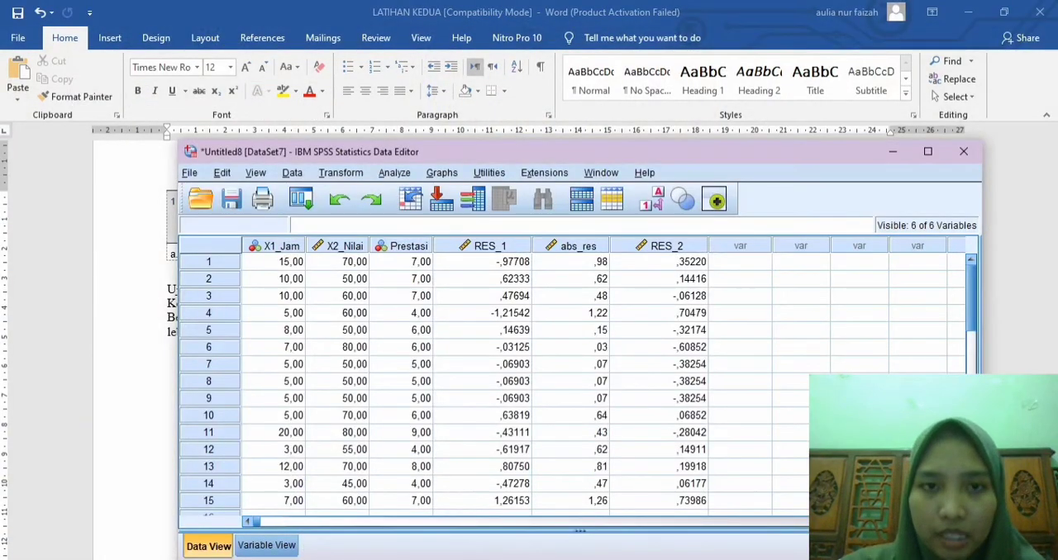
{"action": "left_click", "coordinate": [394, 173]}
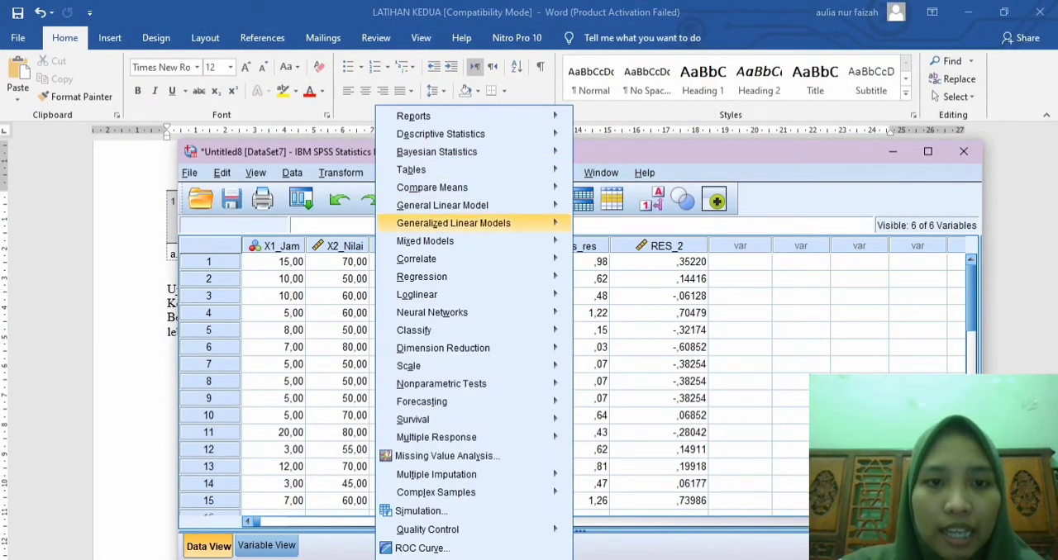
{"action": "mouse_move", "coordinate": [446, 277]}
{"action": "left_click", "coordinate": [608, 300]}
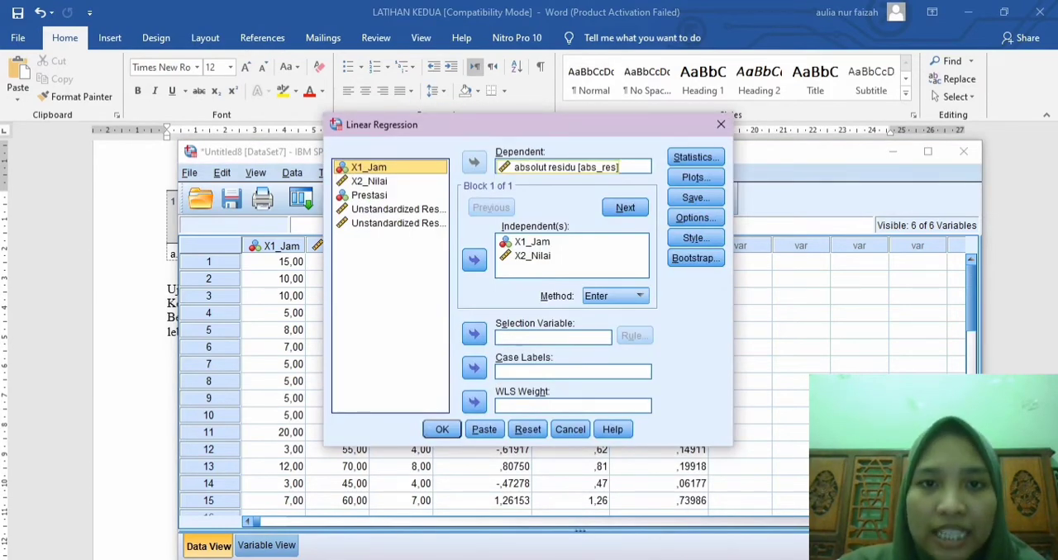
{"action": "left_click", "coordinate": [567, 167]}
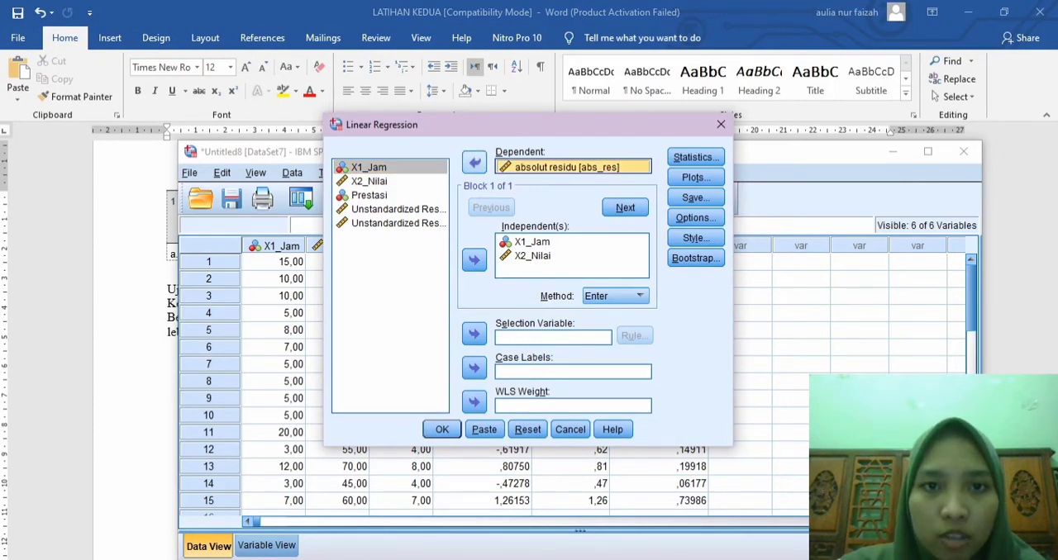
{"action": "left_click", "coordinate": [474, 162]}
{"action": "left_click", "coordinate": [368, 195]}
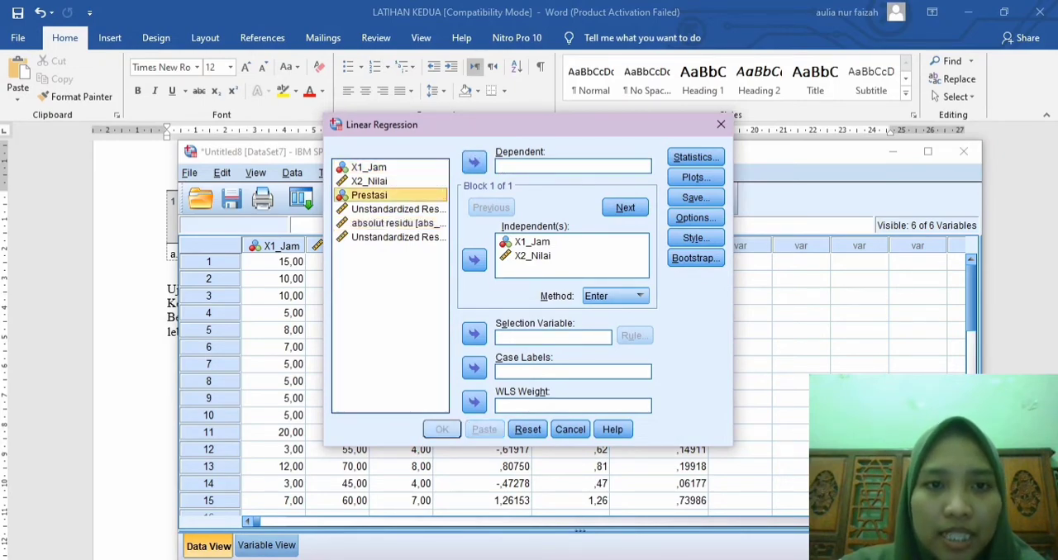
{"action": "left_click", "coordinate": [474, 163]}
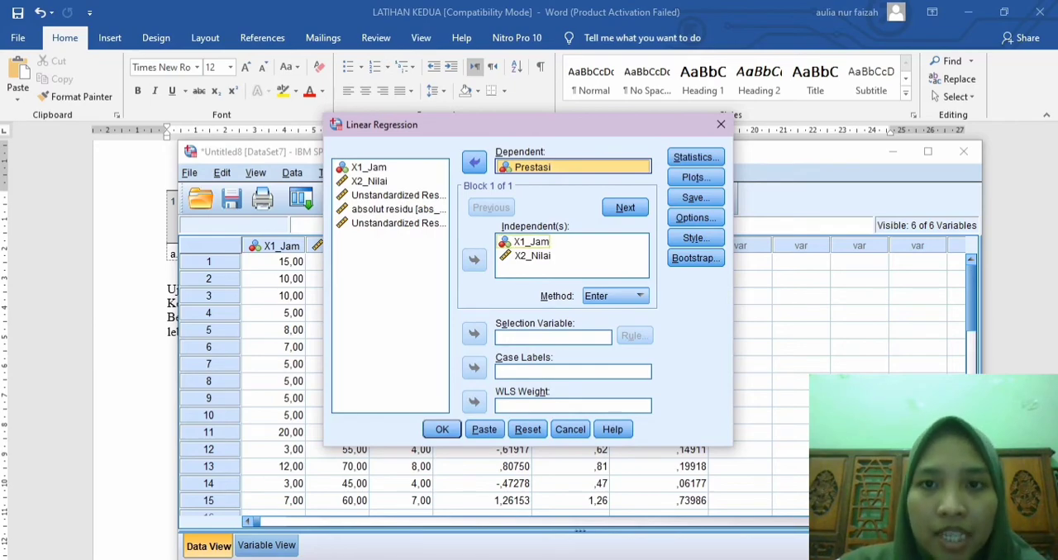
Step: Set the regression statistics to Estimates, Model fit and Durbin-Watson without Collinearity diagnostics, and run the regression
{"action": "left_click", "coordinate": [696, 157]}
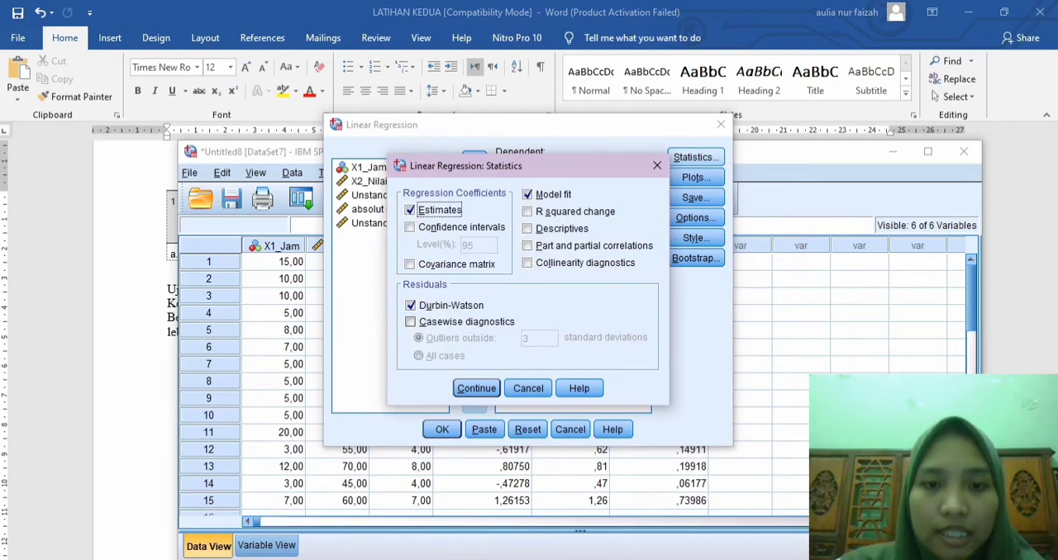
{"action": "left_click", "coordinate": [476, 388]}
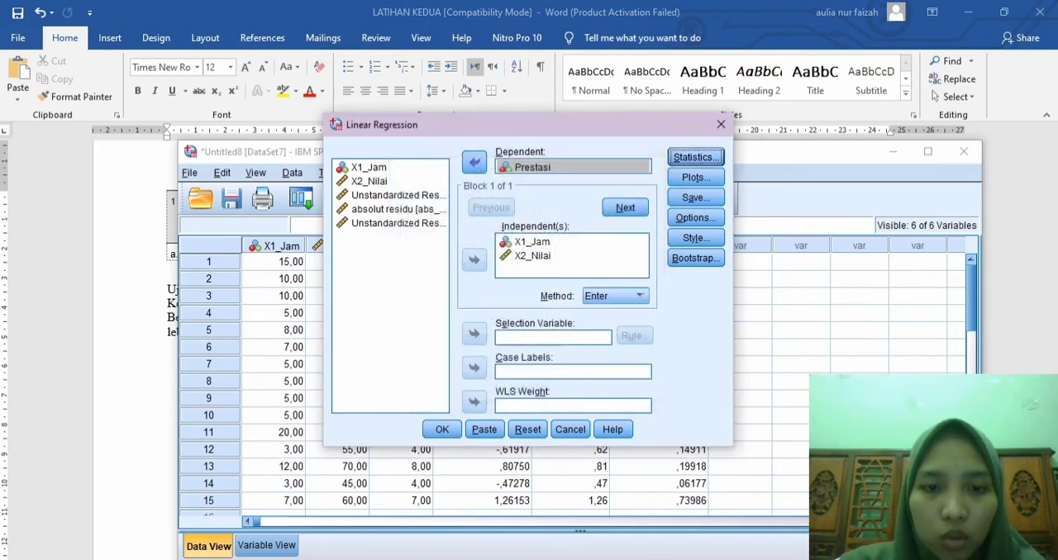
{"action": "left_click", "coordinate": [442, 429]}
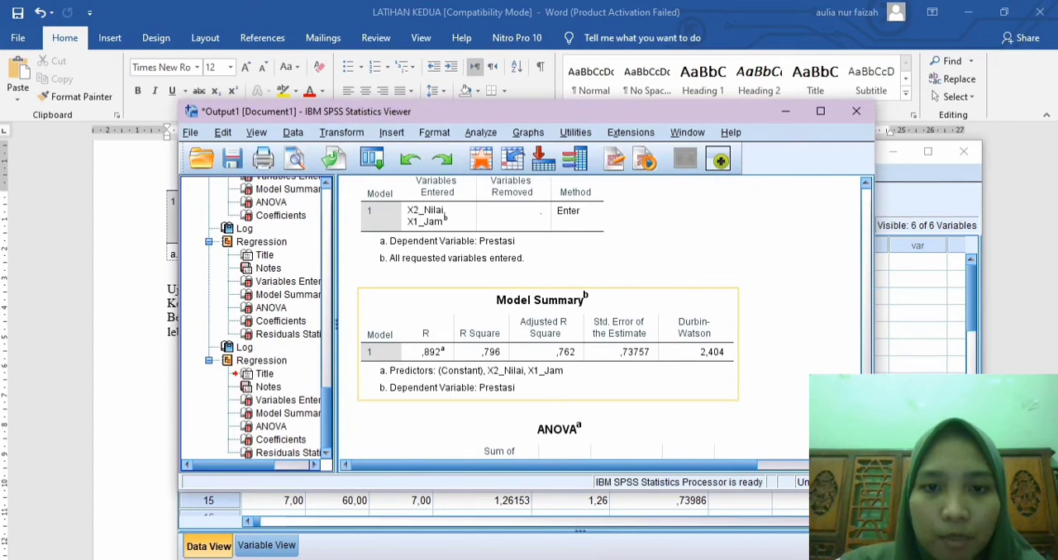
Step: Copy the Model Summary table with Durbin-Watson from the SPSS output and paste it into the Word document below the homoscedasticity explanation
{"action": "left_click", "coordinate": [548, 345]}
{"action": "right_click", "coordinate": [468, 302]}
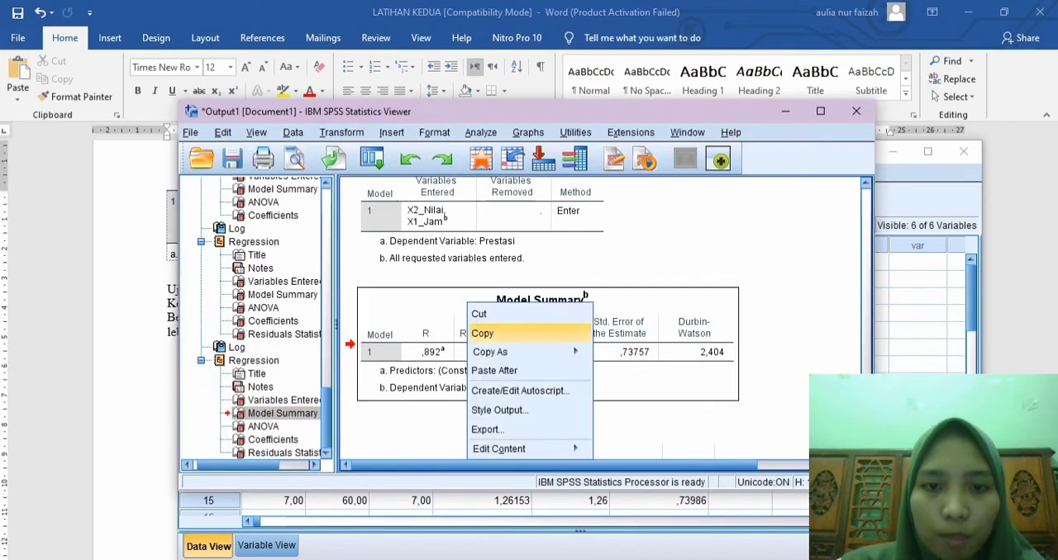
{"action": "left_click", "coordinate": [496, 333]}
{"action": "key", "text": "alt+Tab"}
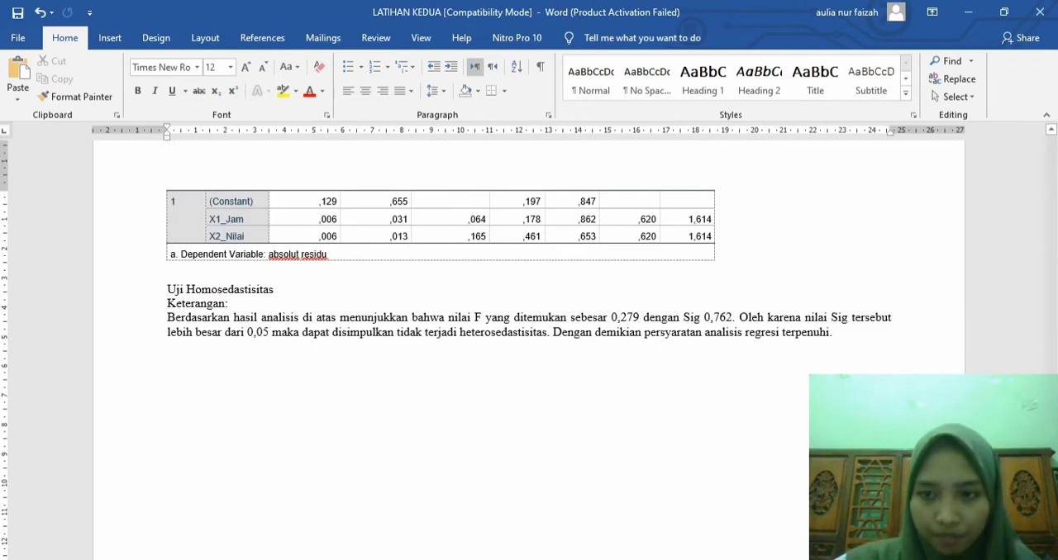
{"action": "key", "text": "Return"}
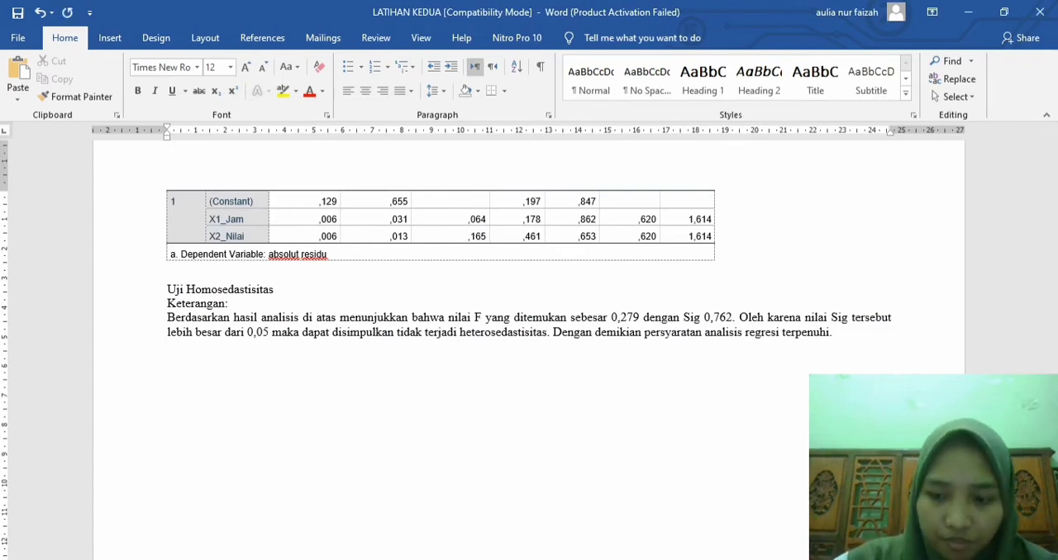
{"action": "key", "text": "ctrl+v"}
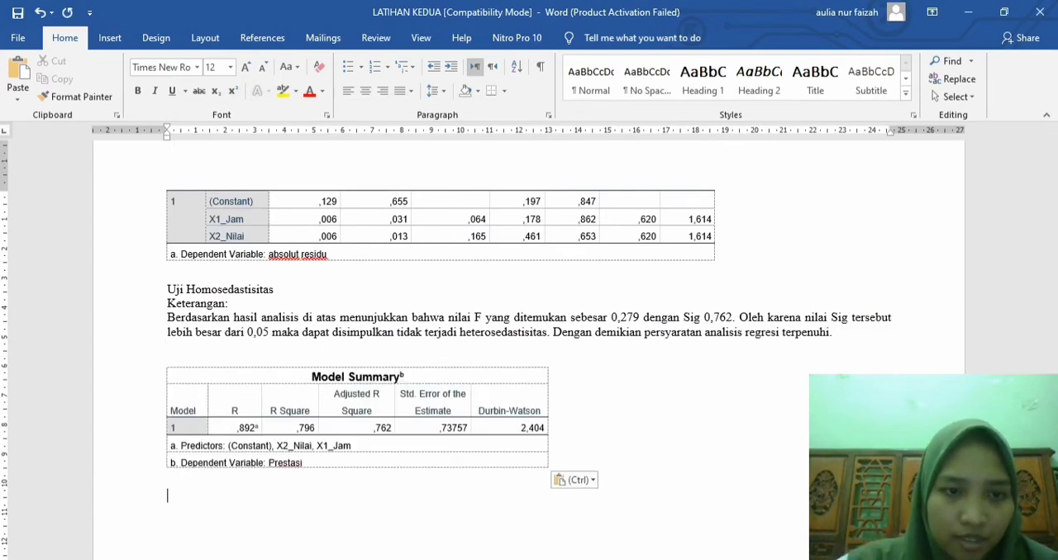
Step: Add the heading "Uji Auto Korelasi" below the pasted Model Summary table
{"action": "type", "text": "Uji"}
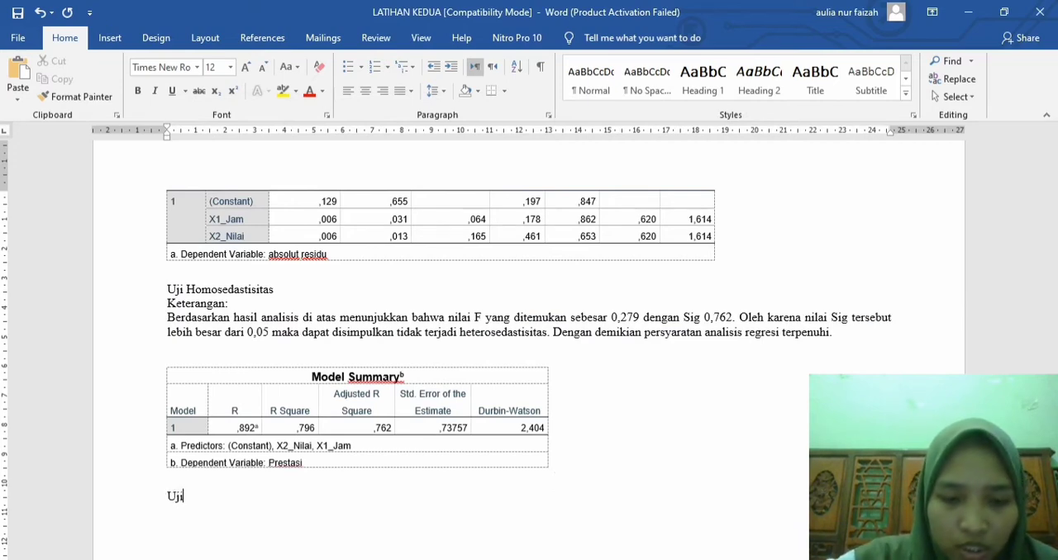
{"action": "type", "text": " Auto "}
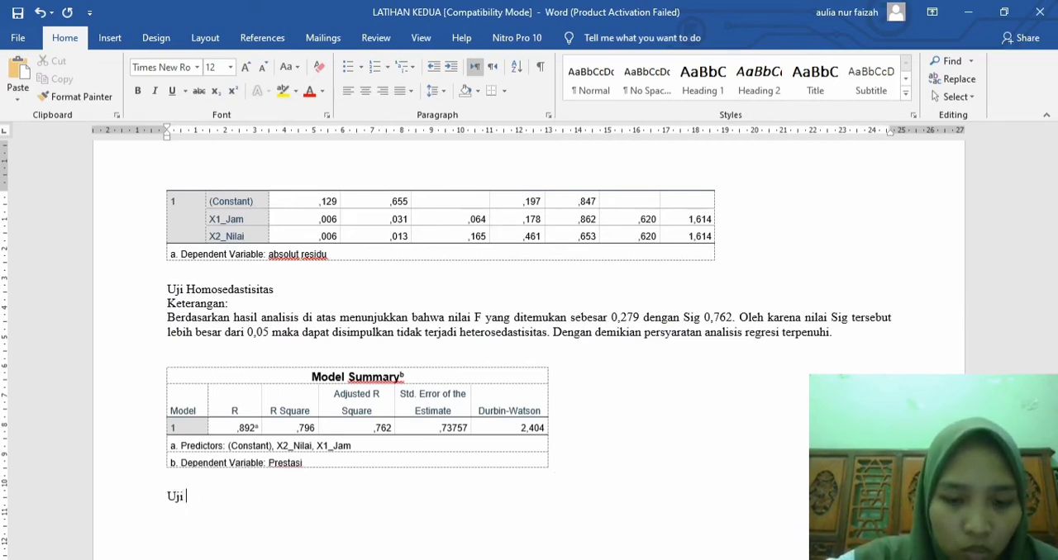
{"action": "type", "text": "Korelasi"}
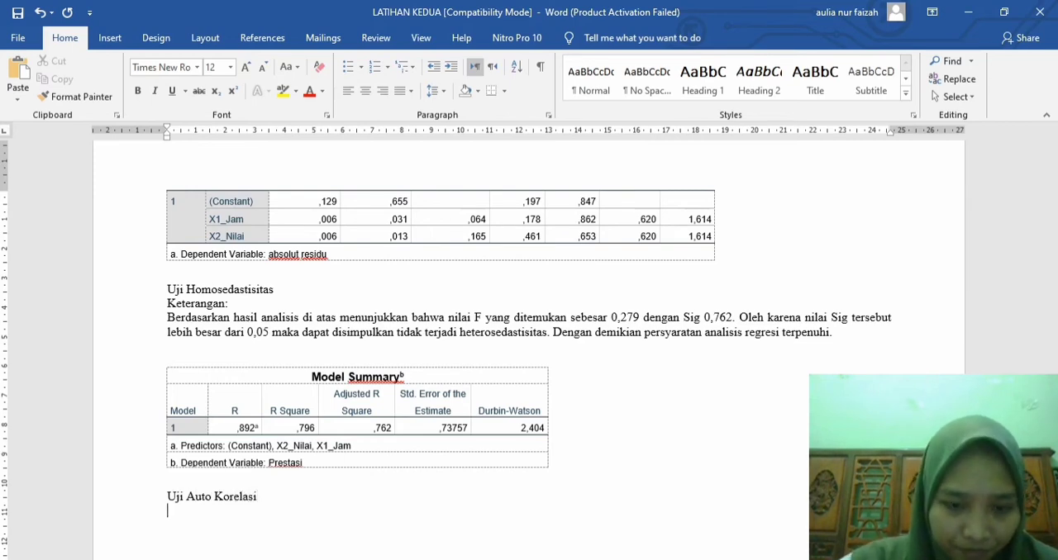
{"action": "type", "text": "Berda"}
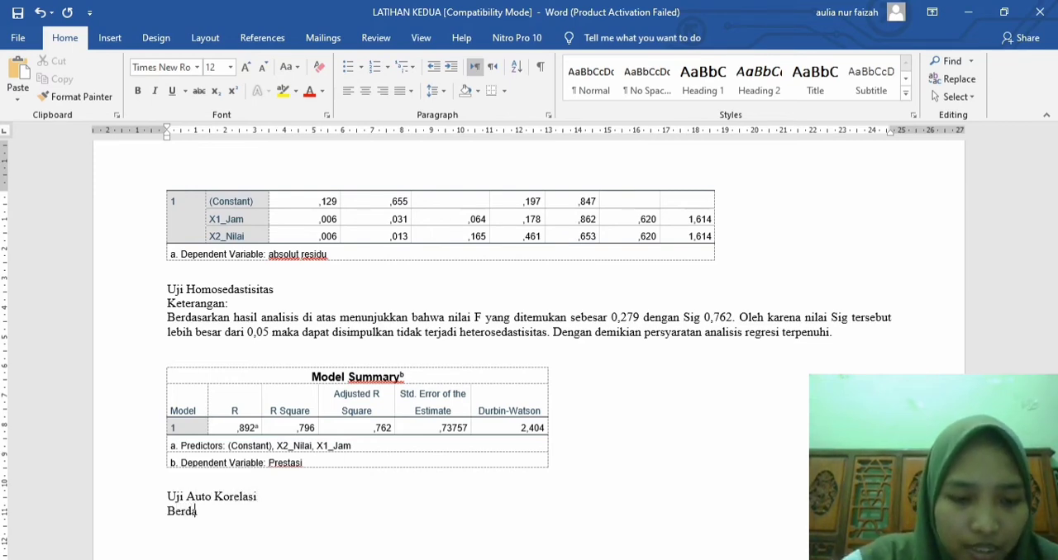
{"action": "type", "text": "sarkan analisis"}
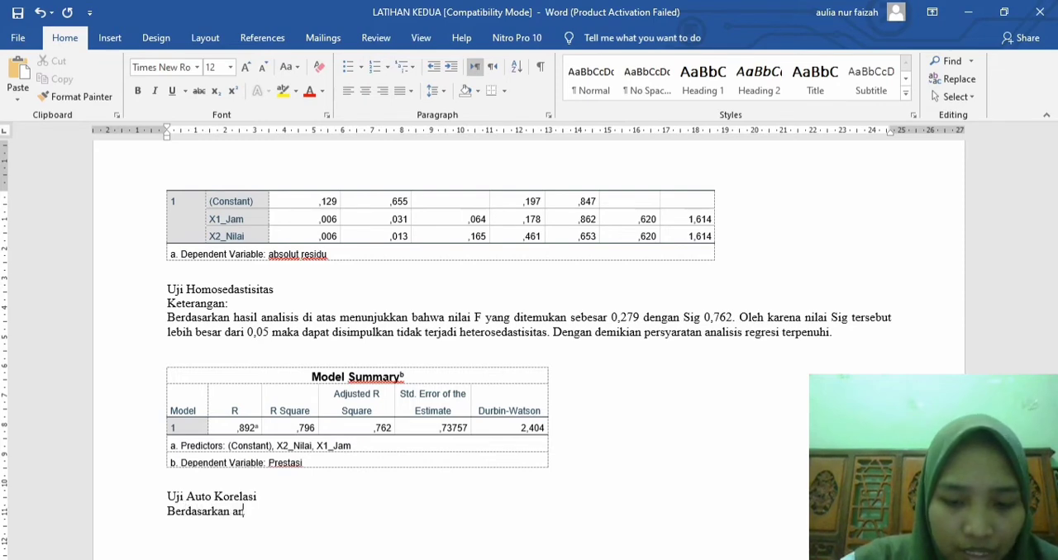
{"action": "type", "text": " di"}
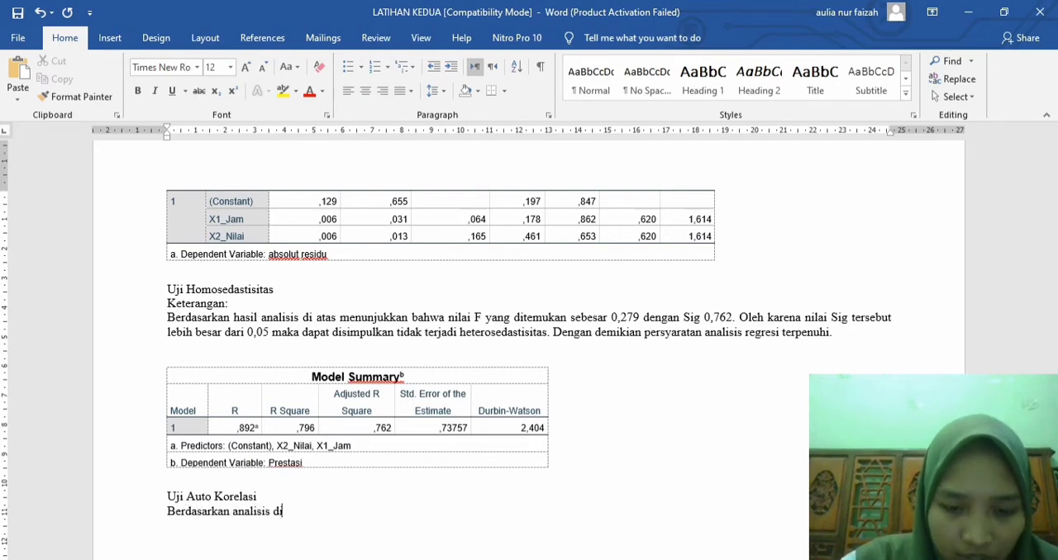
{"action": "type", "text": " atas menun"}
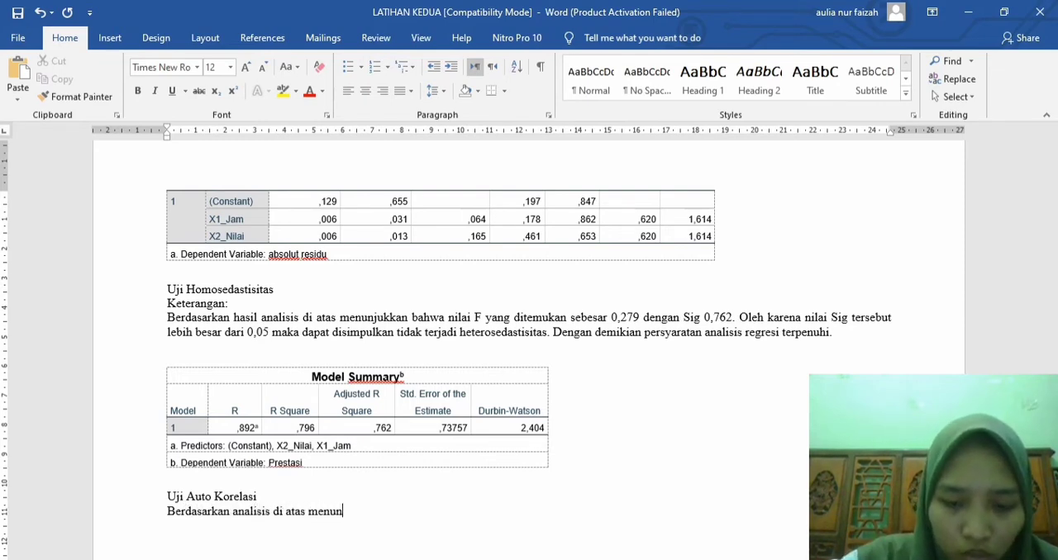
{"action": "type", "text": "jukkan bahwa "}
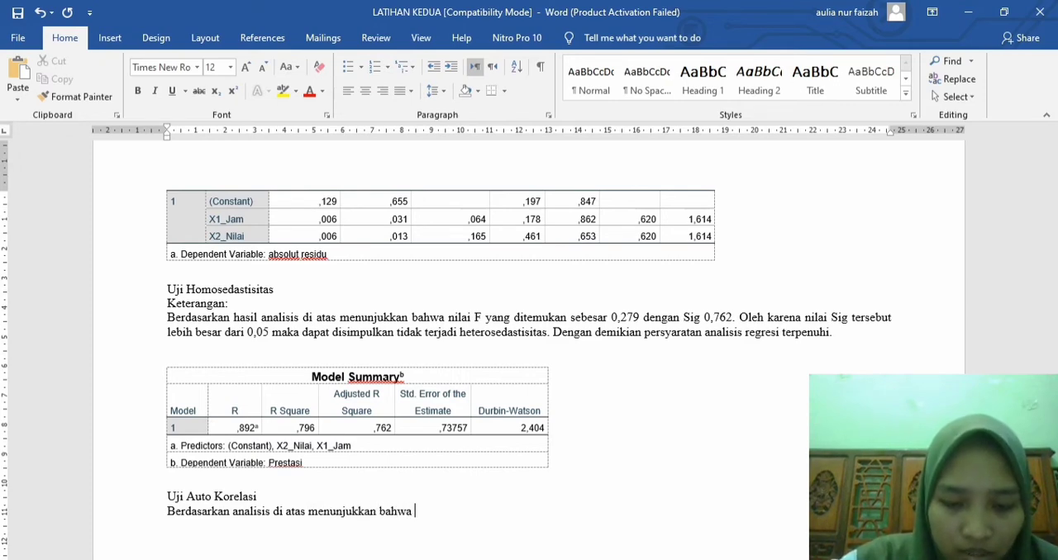
{"action": "type", "text": "nilai Dur"}
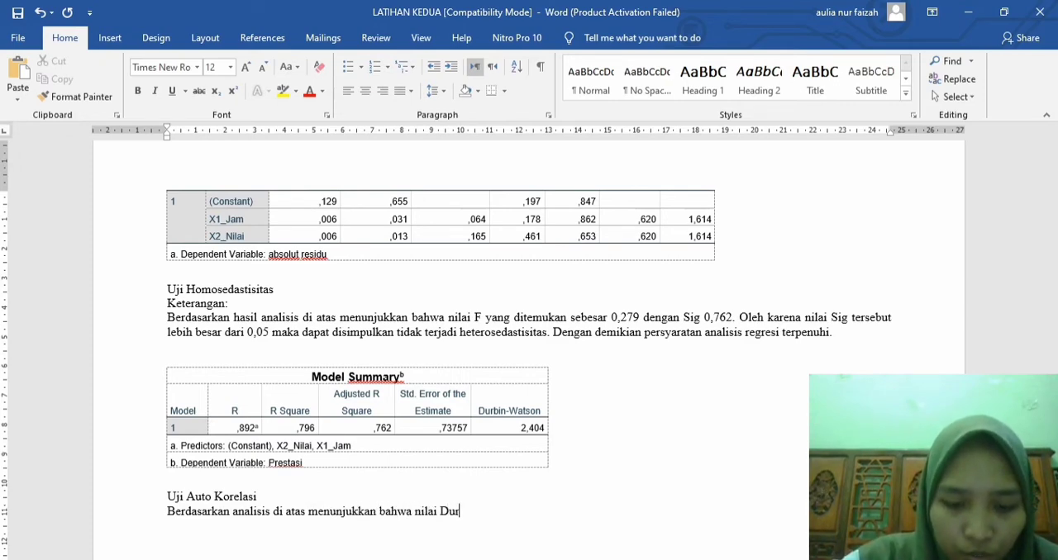
{"action": "type", "text": "bin Wats"}
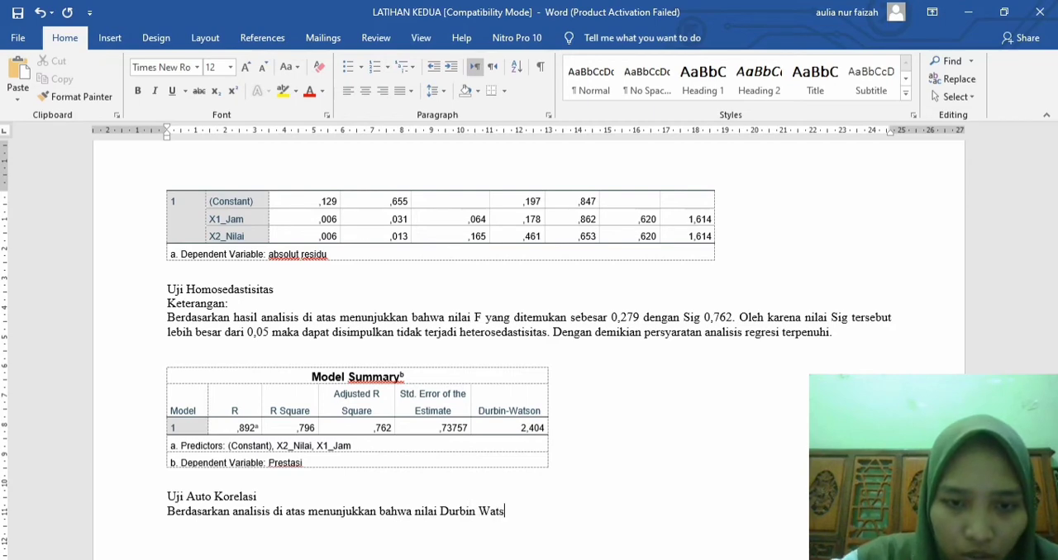
{"action": "type", "text": "on yang"}
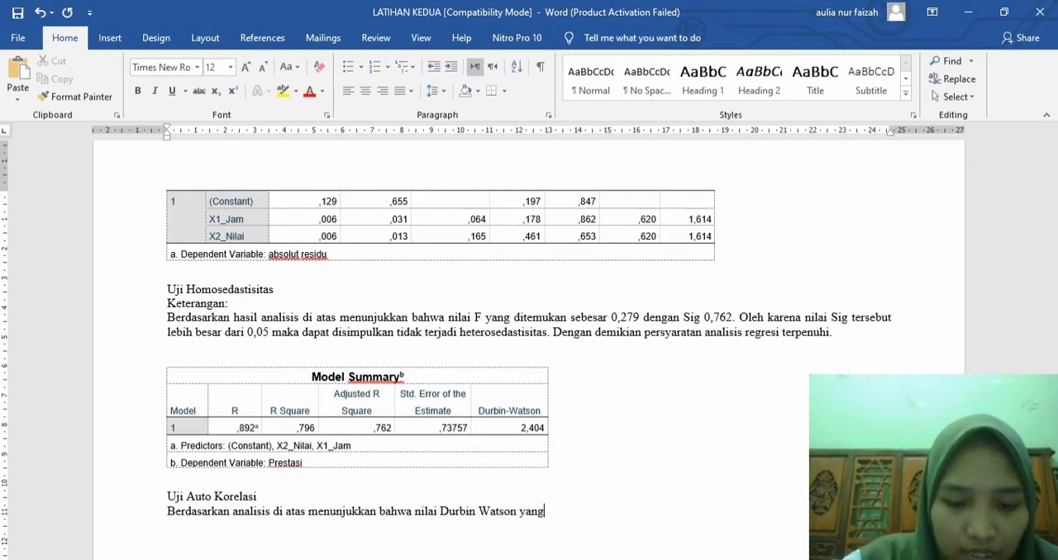
{"action": "type", "text": " ditenukan "}
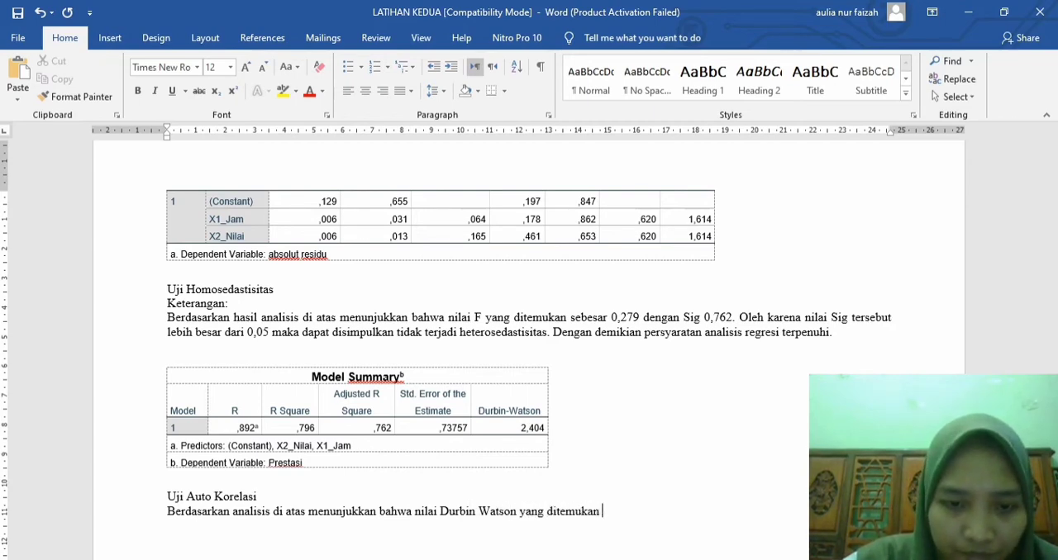
{"action": "type", "text": "adalah "}
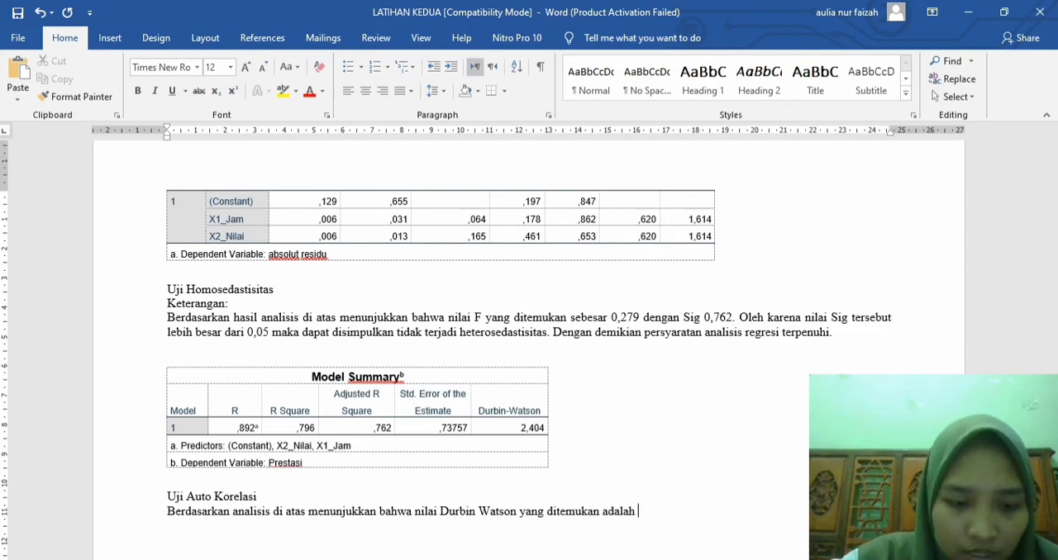
{"action": "type", "text": "sebesar"}
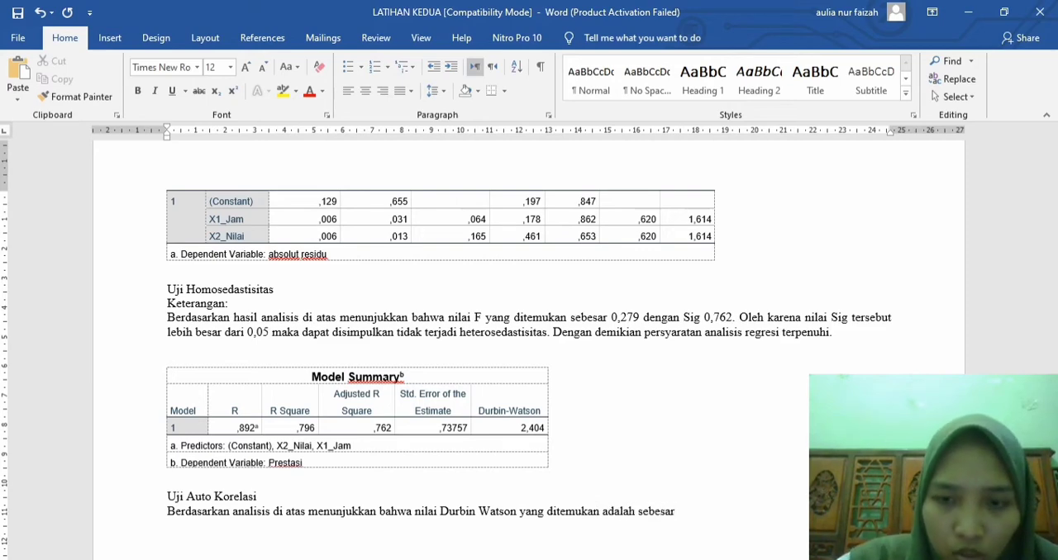
{"action": "type", "text": " 2,"}
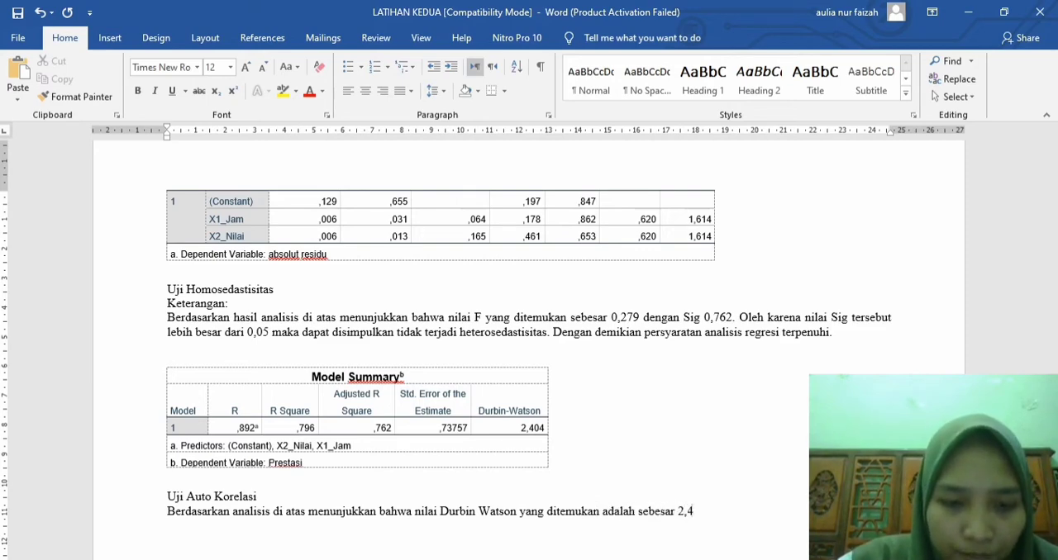
{"action": "type", "text": "404"}
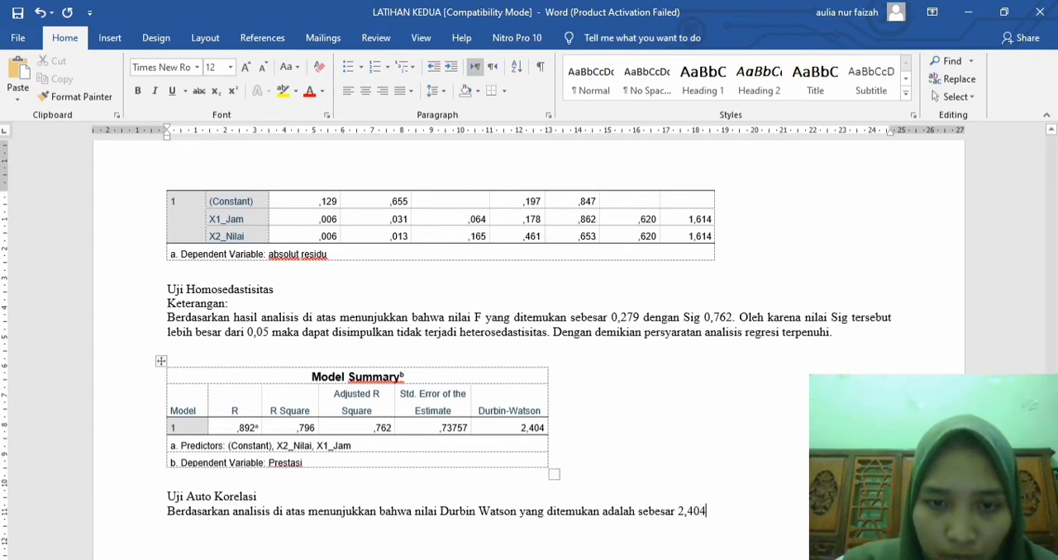
Step: Enlarge the Durbin-Watson value in the Model Summary table to font size 14
{"action": "double_click", "coordinate": [532, 428]}
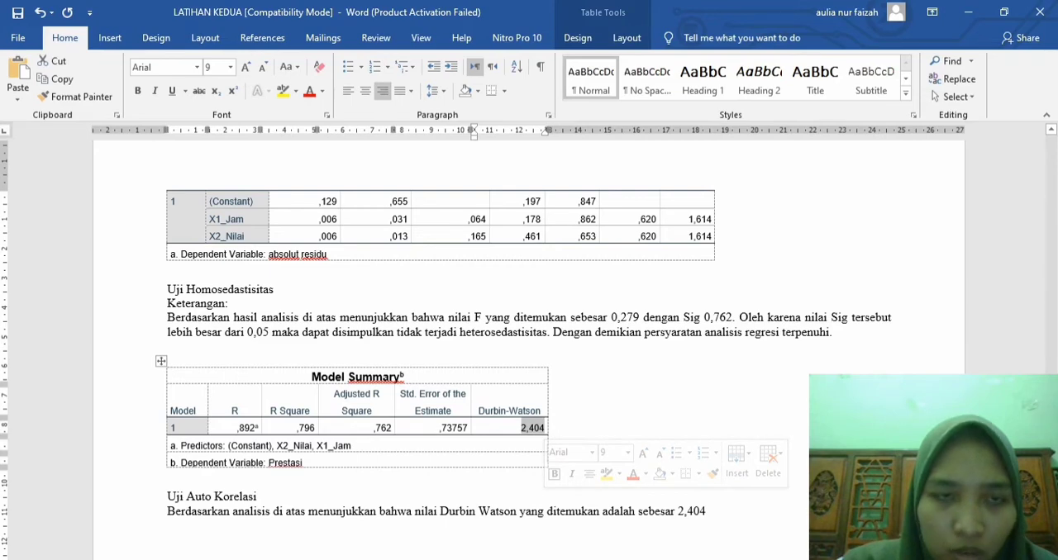
{"action": "left_click", "coordinate": [244, 67]}
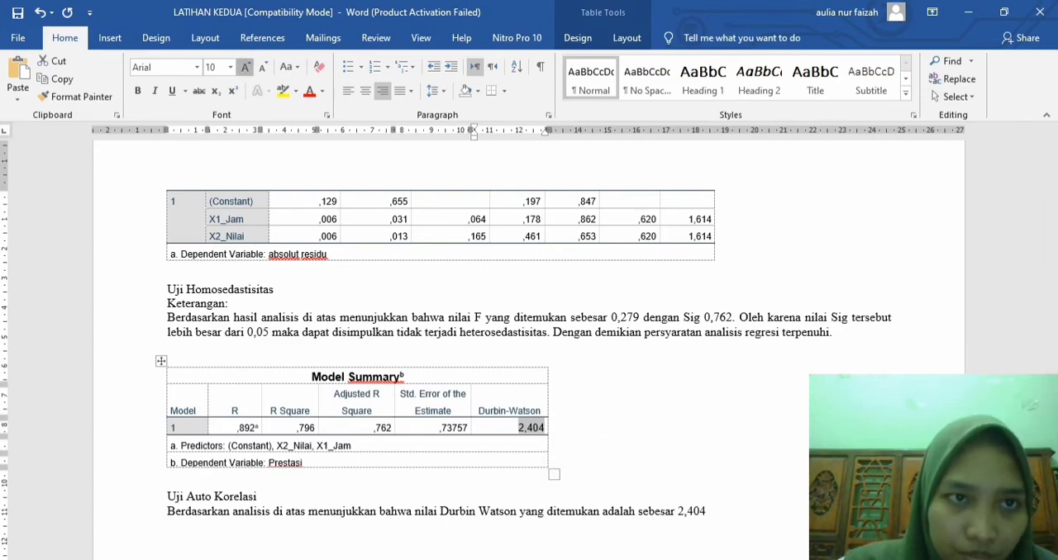
{"action": "left_click", "coordinate": [244, 67]}
{"action": "left_click", "coordinate": [245, 67]}
{"action": "left_click", "coordinate": [244, 67]}
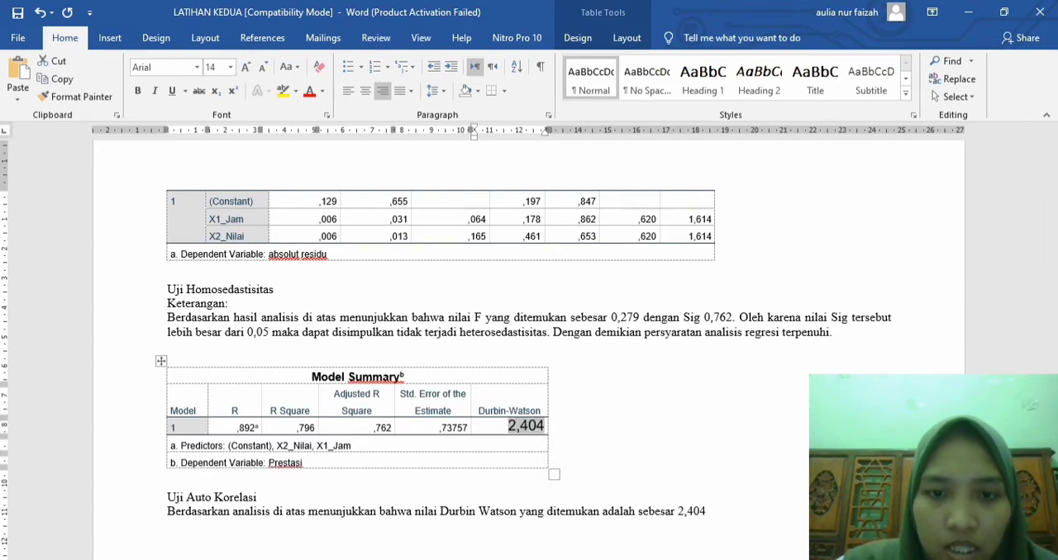
Step: End the sentence after 2,404 with a period and continue with "Oleh karena itu nilai berada di antara 2 dan 4 maka dapat"
{"action": "left_click", "coordinate": [707, 512]}
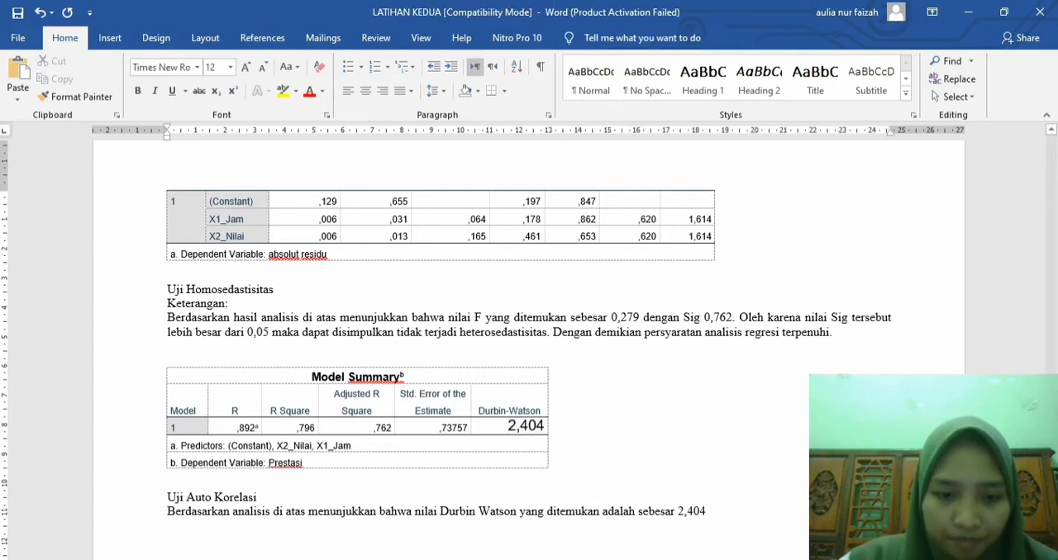
{"action": "type", "text": ". Oleh "}
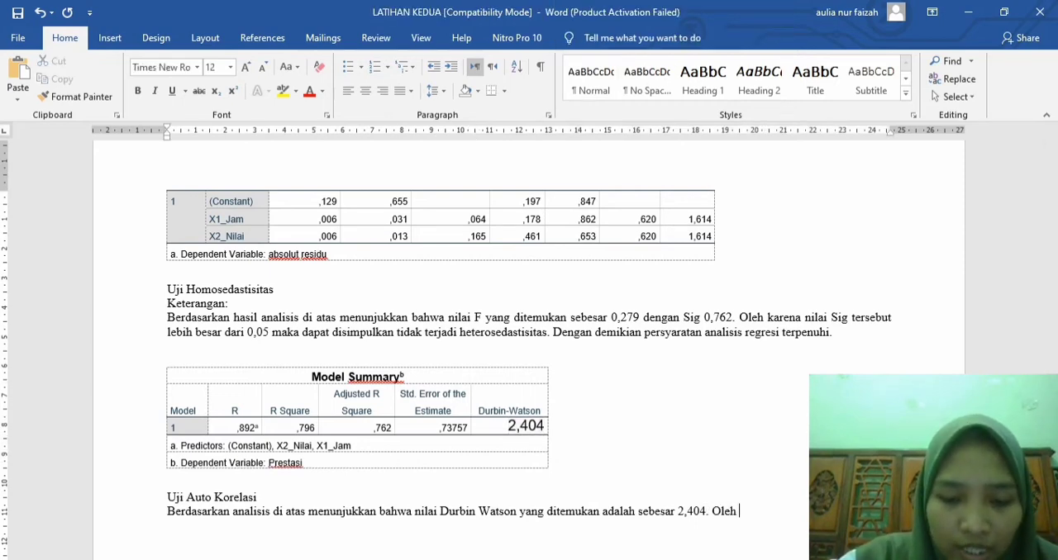
{"action": "type", "text": "karena itu"}
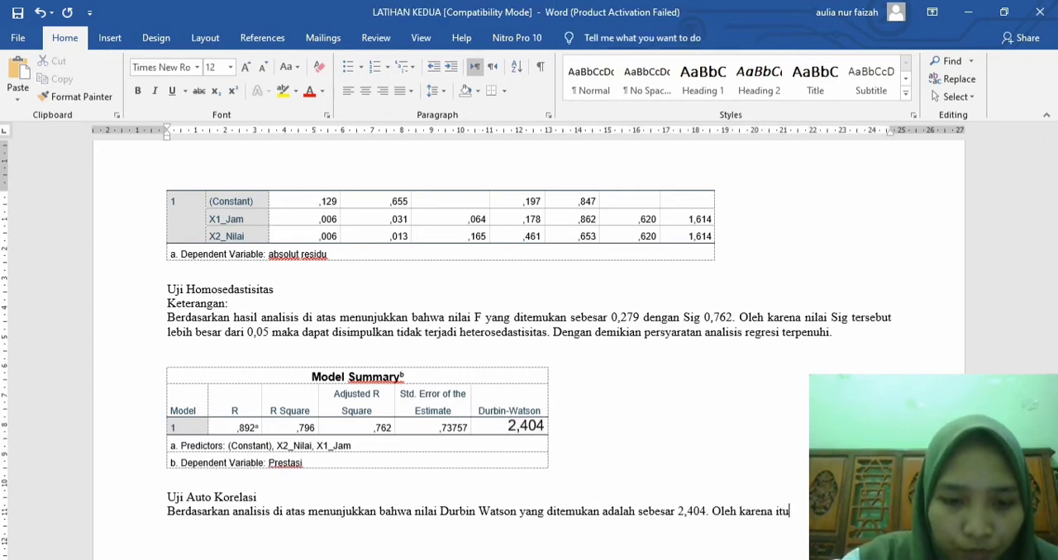
{"action": "type", "text": " nila"}
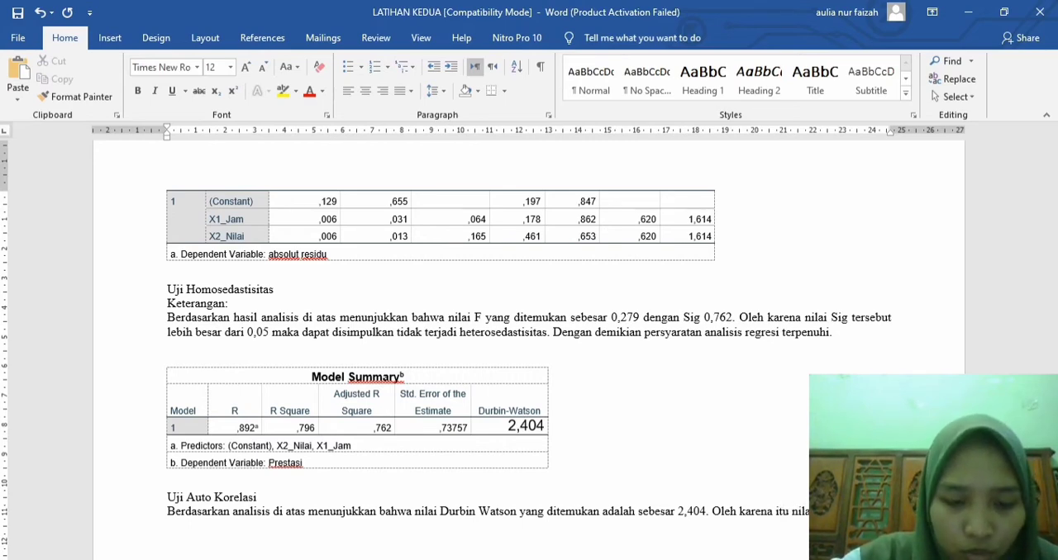
{"action": "type", "text": "i berada d"}
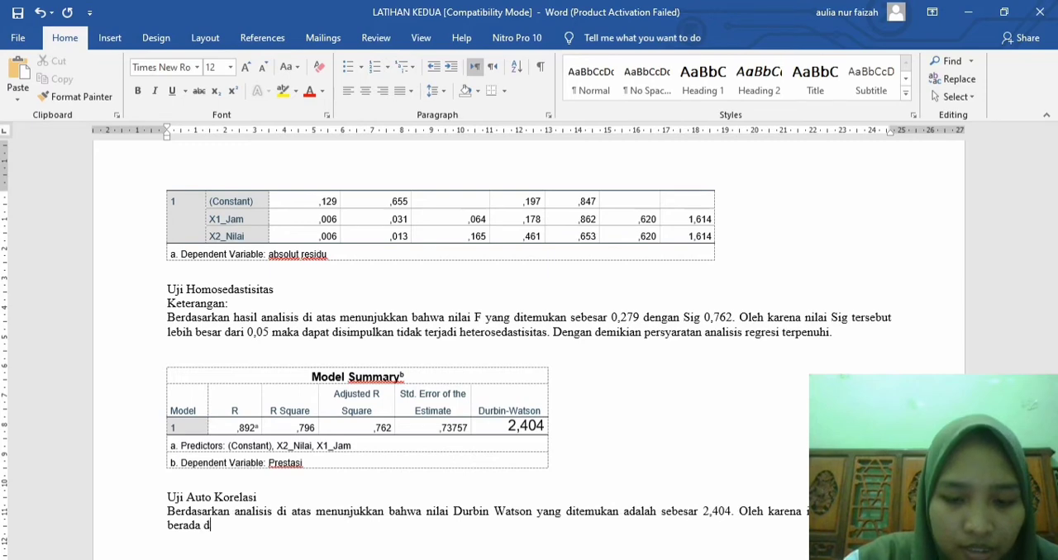
{"action": "type", "text": "i antara "}
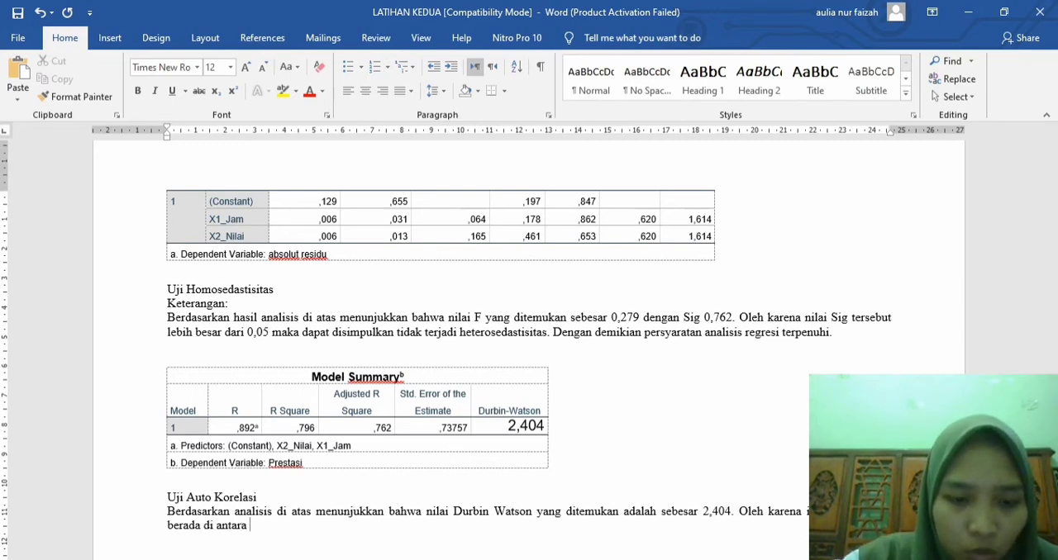
{"action": "type", "text": "2 dan "}
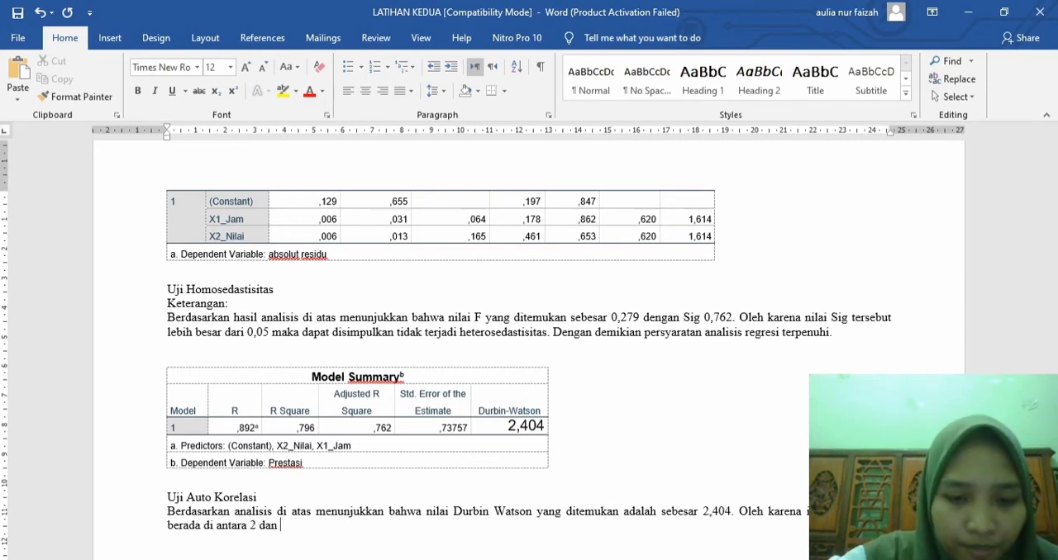
{"action": "type", "text": "4 maka dapat"}
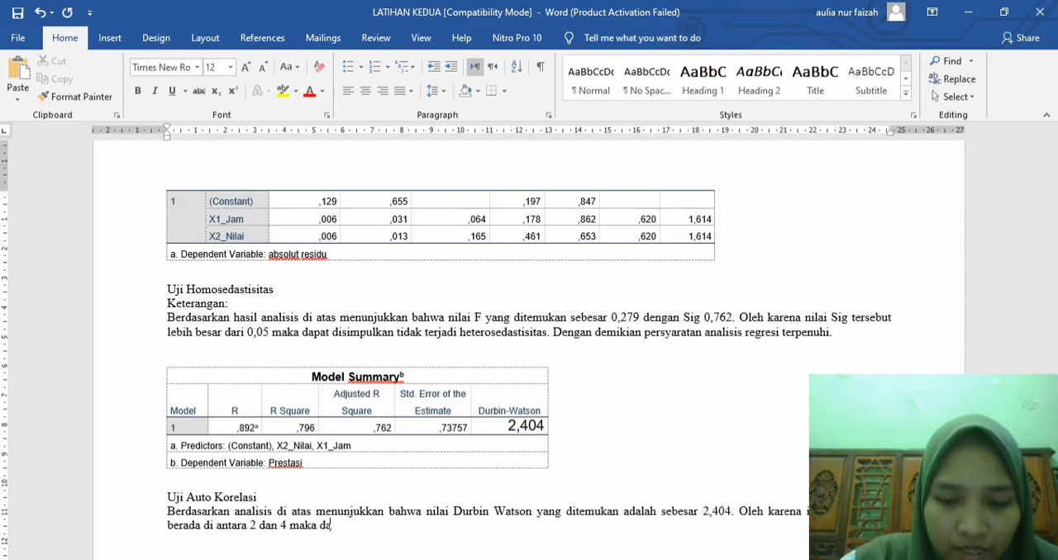
Step: Complete the autocorrelation conclusion with "disimpulkan bahwa tidak terjadi autokorelasi"
{"action": "type", "text": "simpulkan "}
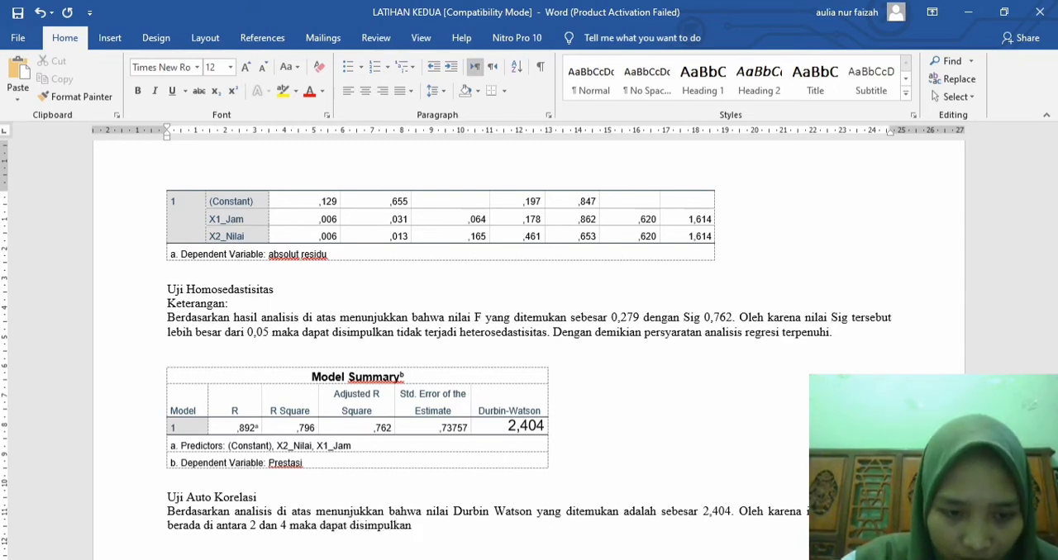
{"action": "type", "text": "bahwa ti"}
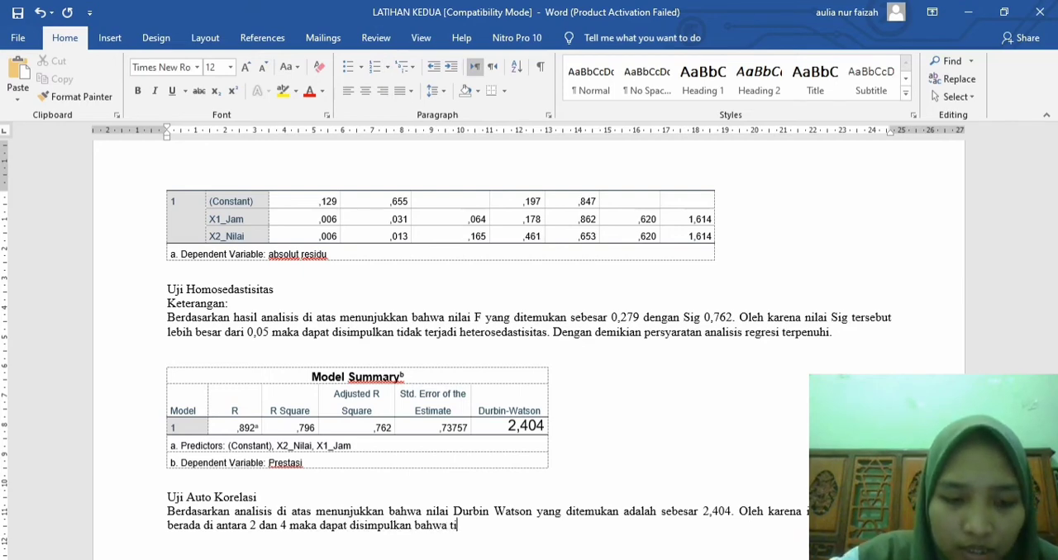
{"action": "type", "text": "dak terjadi "}
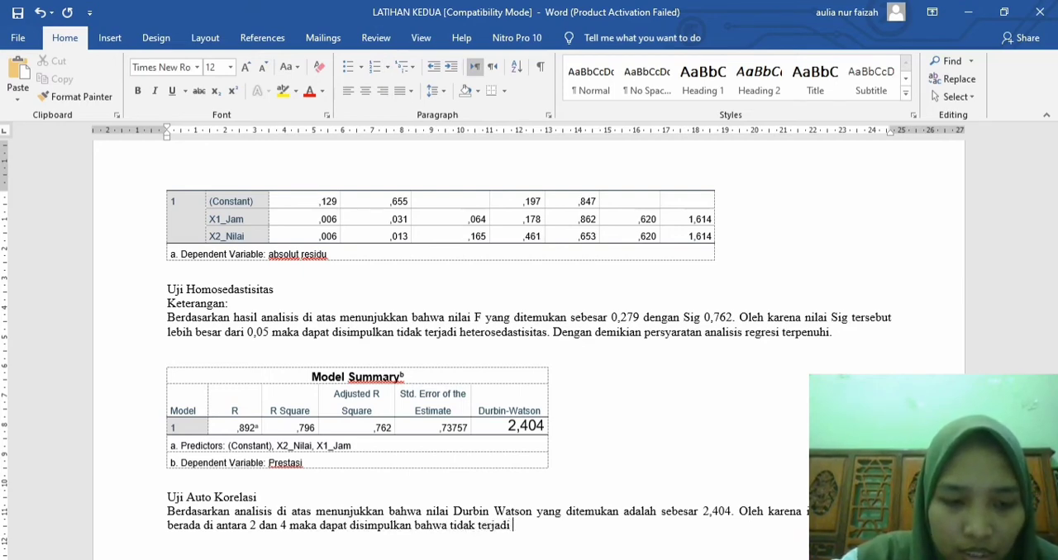
{"action": "type", "text": "autokorel"}
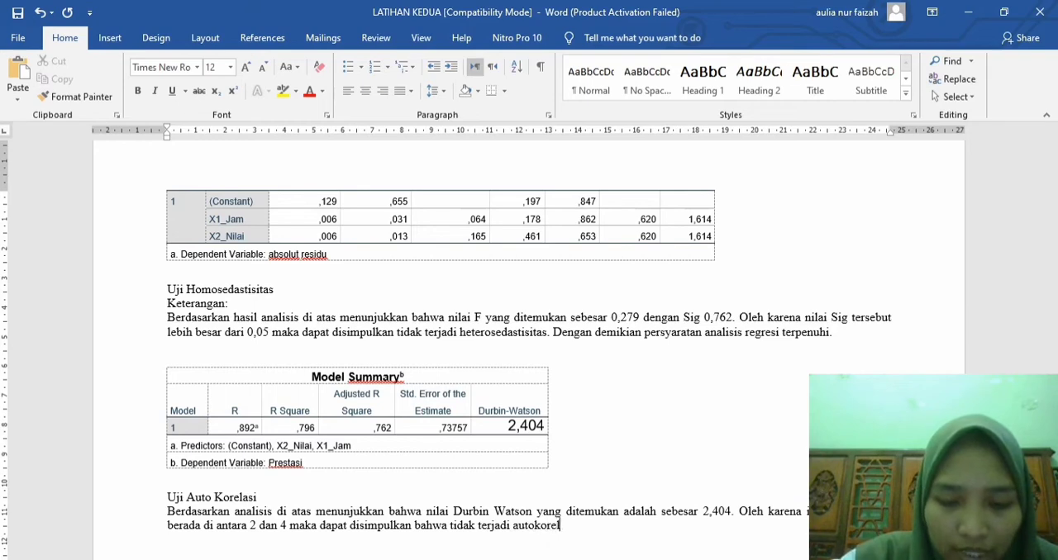
{"action": "type", "text": "asi un"}
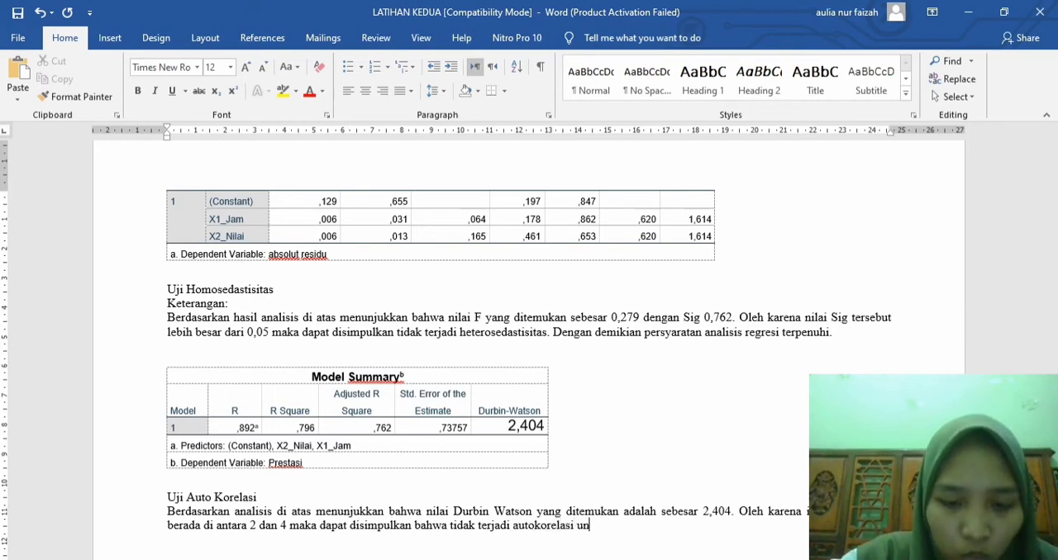
{"action": "type", "text": "tuk persama"}
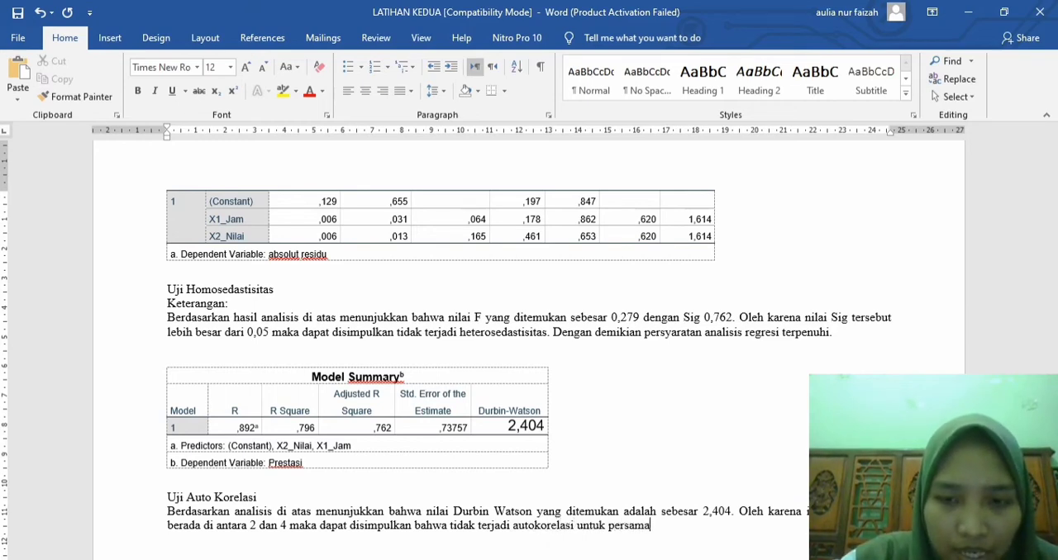
{"action": "type", "text": "an regres"}
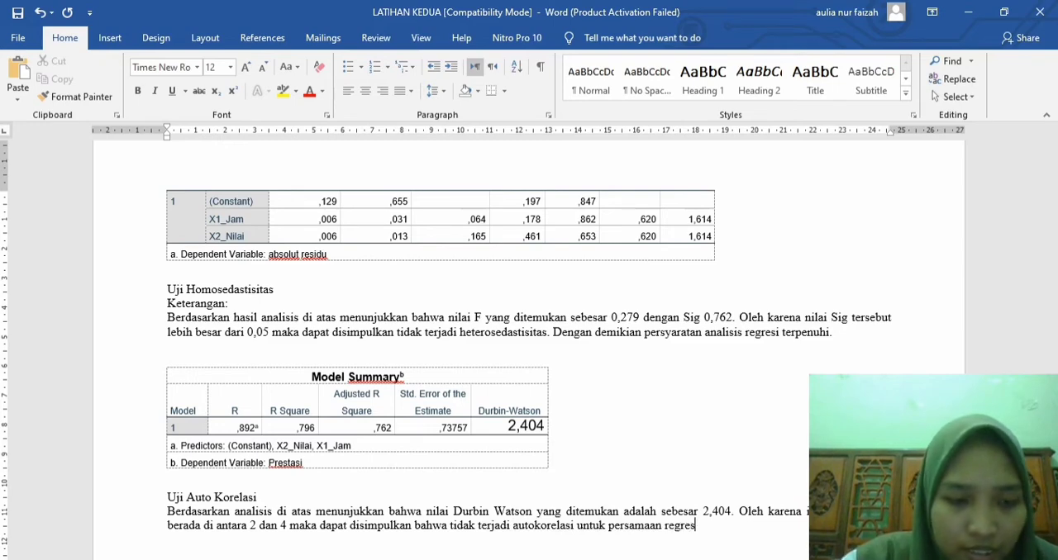
{"action": "type", "text": "i variabel"}
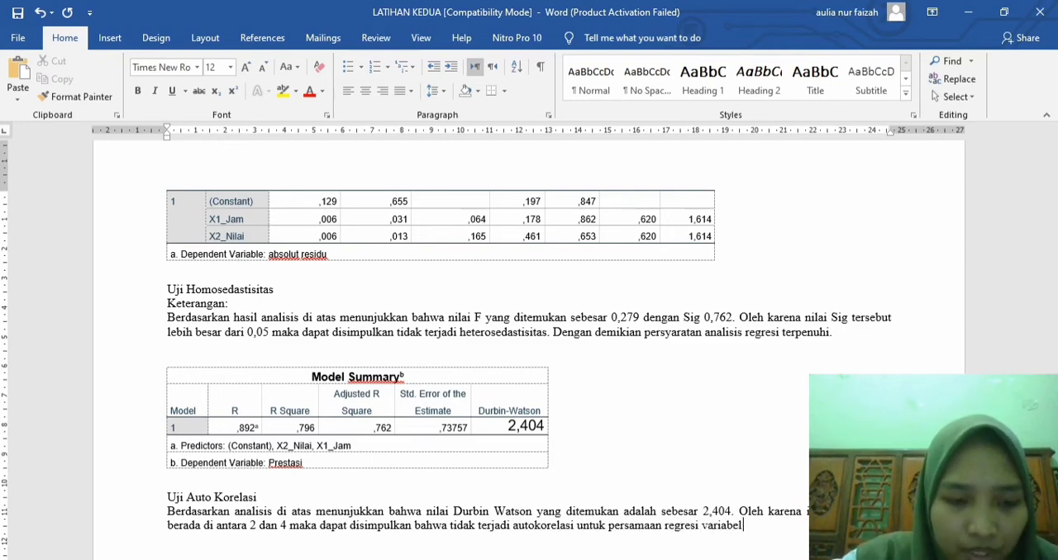
{"action": "type", "text": " prestasi."}
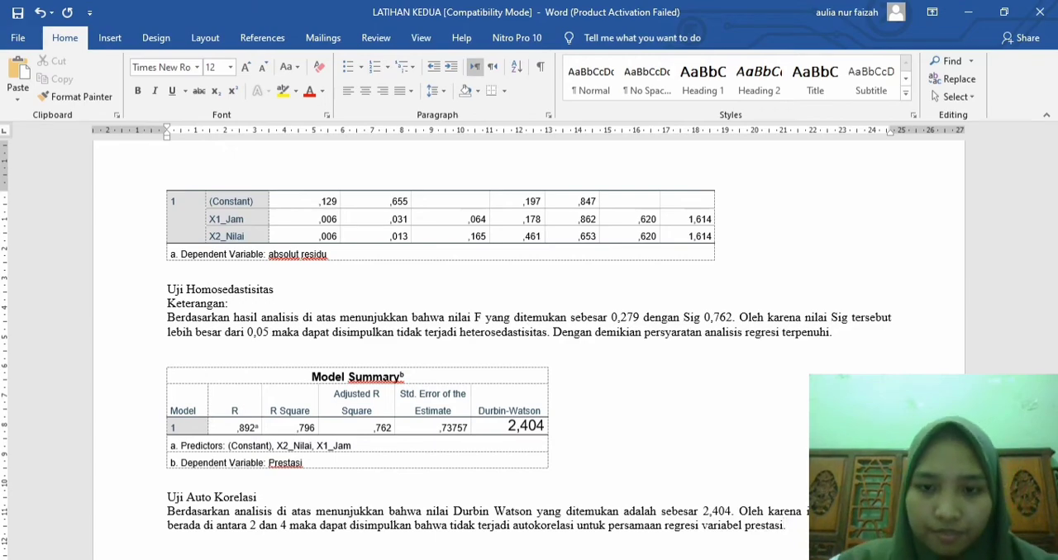
Step: Copy all the numeric rows of the X1, X2 and Y data table above the exercise questions, without the header
{"action": "scroll", "coordinate": [529, 330], "scroll_direction": "down", "scroll_amount": 3}
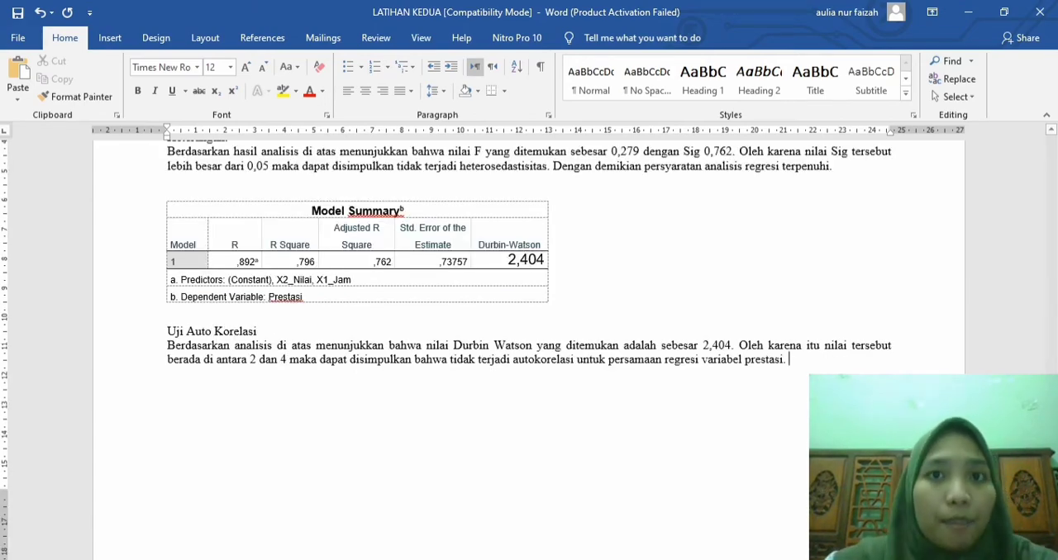
{"action": "scroll", "coordinate": [529, 331], "scroll_direction": "up", "scroll_amount": 10}
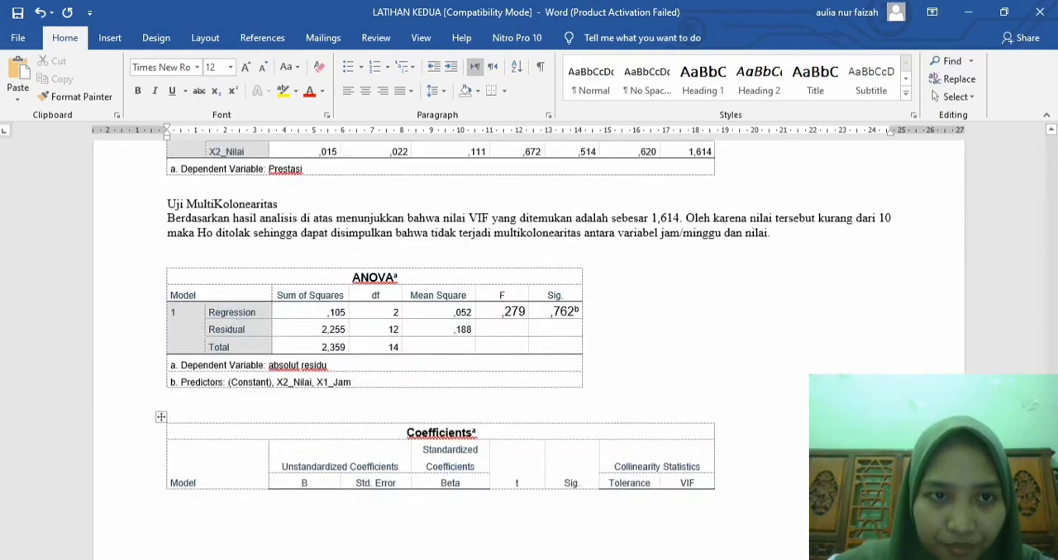
{"action": "scroll", "coordinate": [529, 331], "scroll_direction": "up", "scroll_amount": 15}
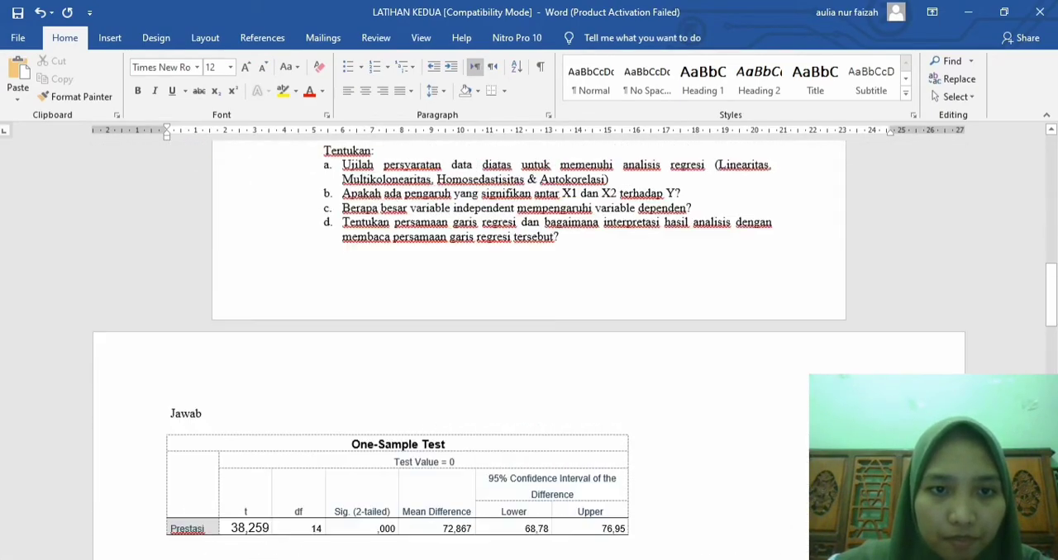
{"action": "scroll", "coordinate": [529, 331], "scroll_direction": "up", "scroll_amount": 3}
{"action": "scroll", "coordinate": [529, 330], "scroll_direction": "down", "scroll_amount": 1}
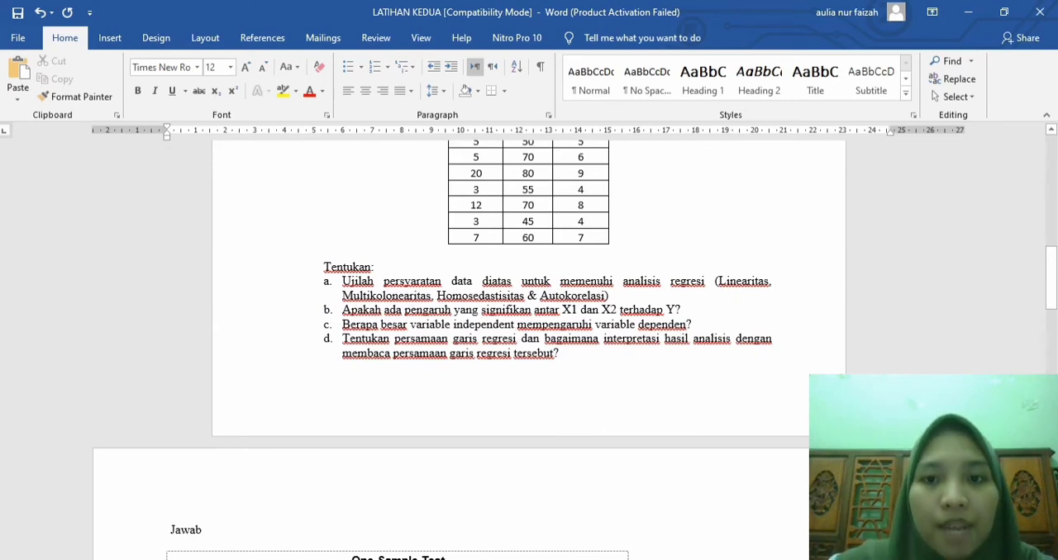
{"action": "scroll", "coordinate": [529, 330], "scroll_direction": "up", "scroll_amount": 5}
{"action": "scroll", "coordinate": [529, 331], "scroll_direction": "down", "scroll_amount": 1}
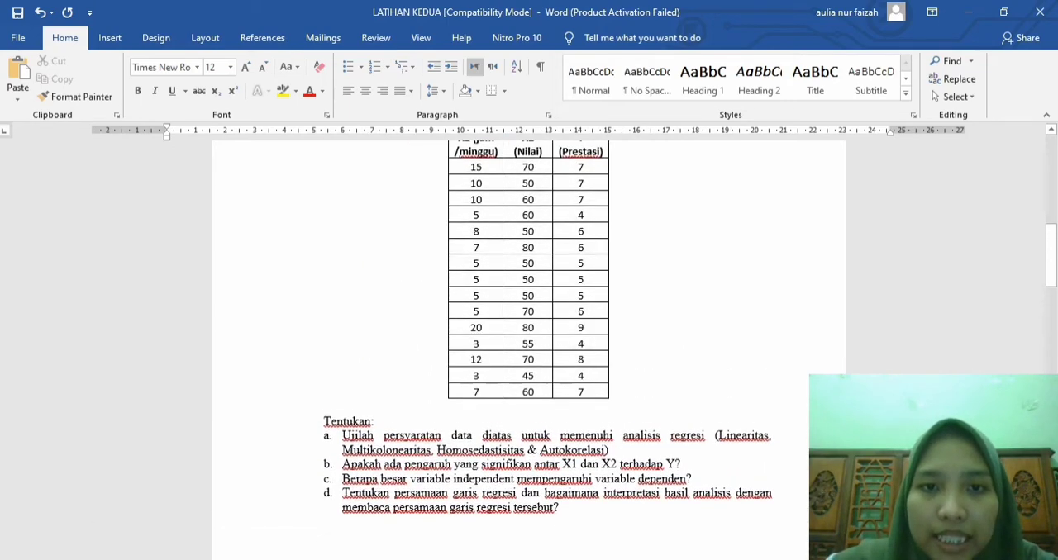
{"action": "scroll", "coordinate": [529, 331], "scroll_direction": "down", "scroll_amount": 1}
{"action": "left_click_drag", "start_coordinate": [471, 161], "coordinate": [579, 386]}
{"action": "key", "text": "ctrl+c"}
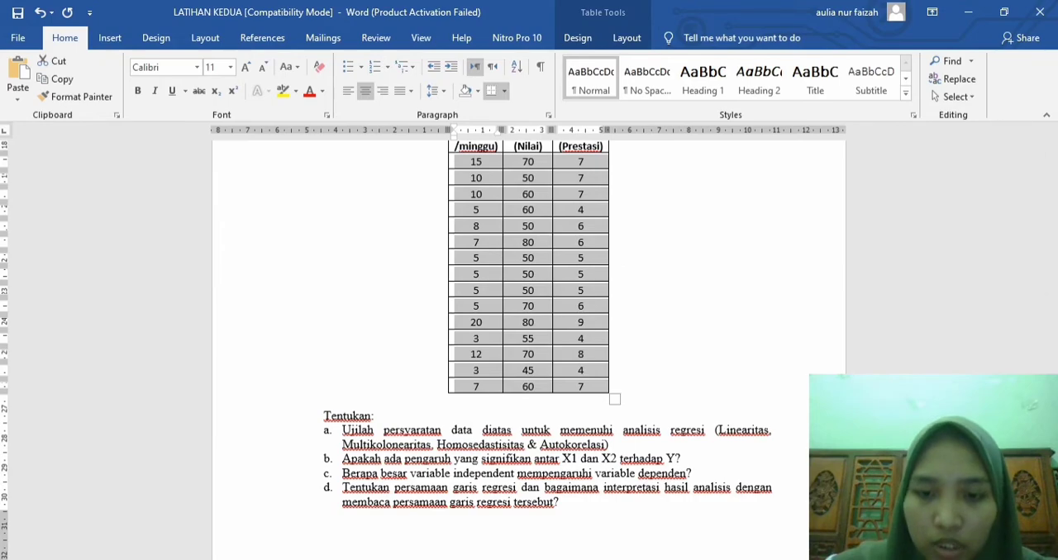
Step: Switch to the SPSS Data Editor and create a new empty dataset
{"action": "left_click", "coordinate": [634, 558]}
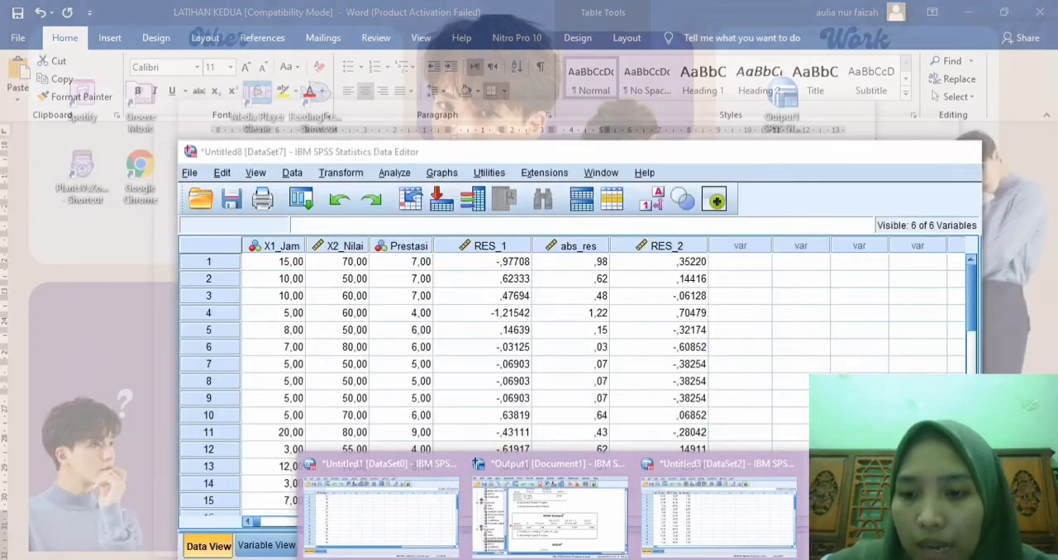
{"action": "left_click", "coordinate": [887, 514]}
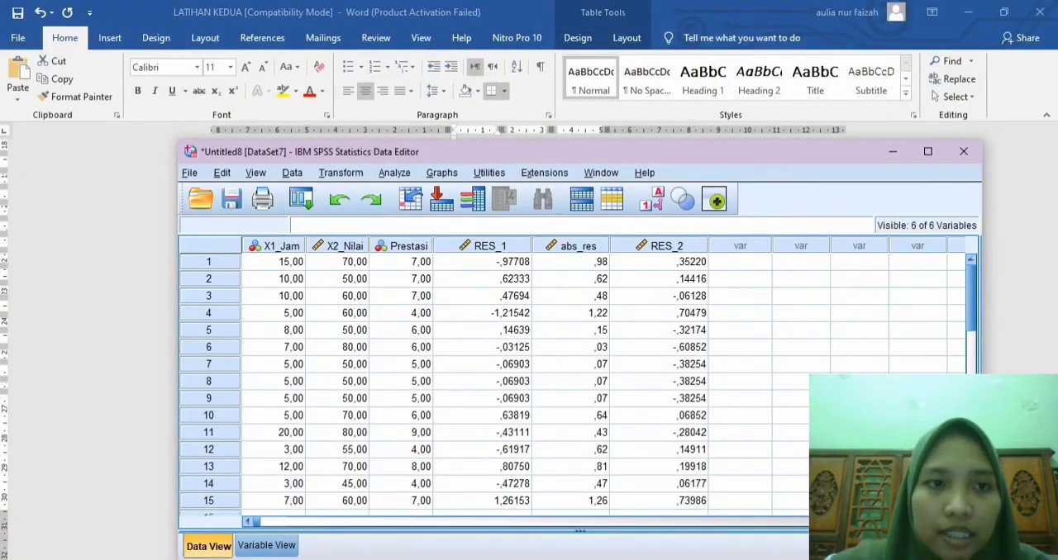
{"action": "left_click", "coordinate": [189, 173]}
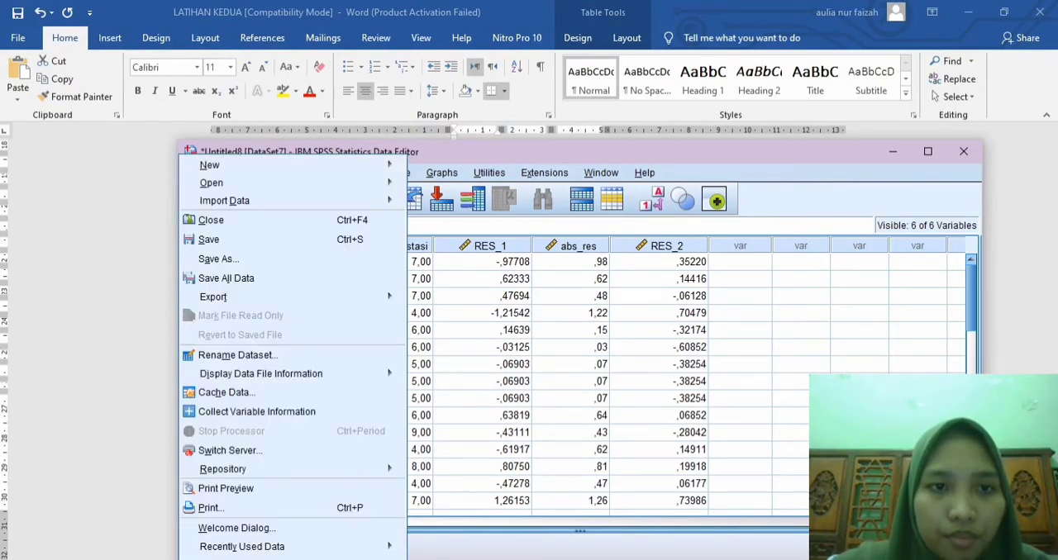
{"action": "mouse_move", "coordinate": [211, 165]}
{"action": "left_click", "coordinate": [436, 164]}
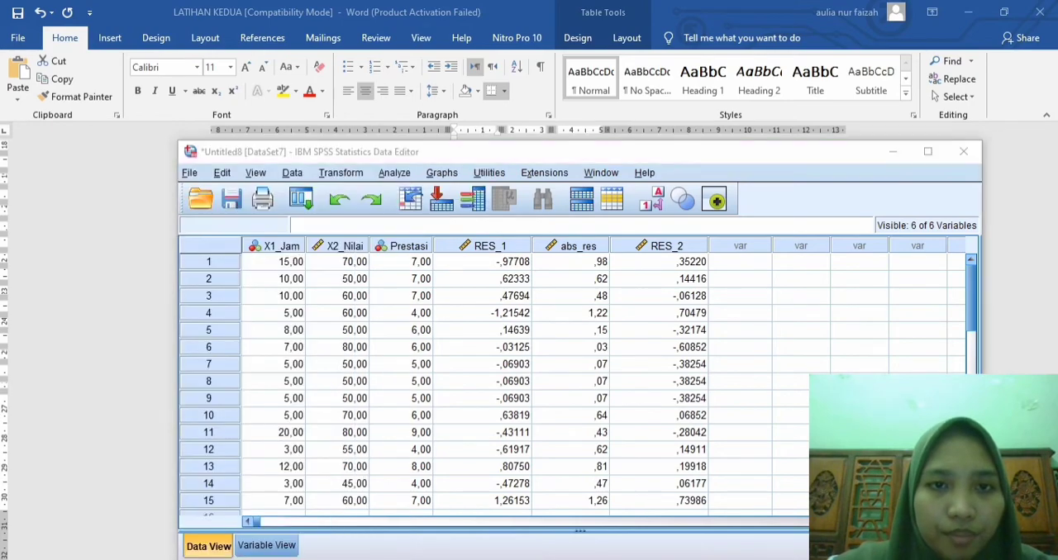
{"action": "left_click_drag", "start_coordinate": [628, 10], "coordinate": [729, 75]}
Step: Paste the copied exercise data into the new dataset, starting at the first cell
{"action": "left_click", "coordinate": [192, 187]}
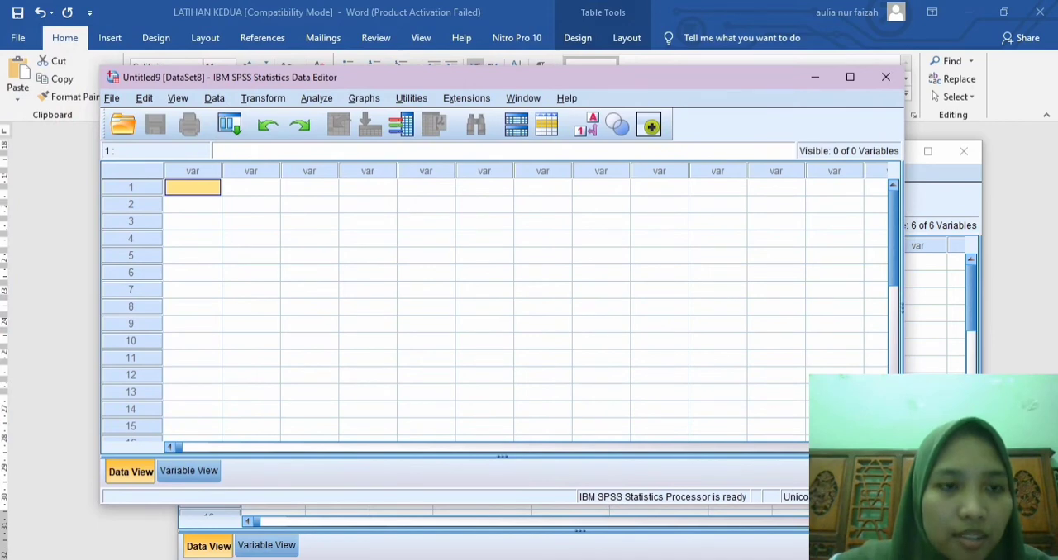
{"action": "right_click", "coordinate": [195, 188]}
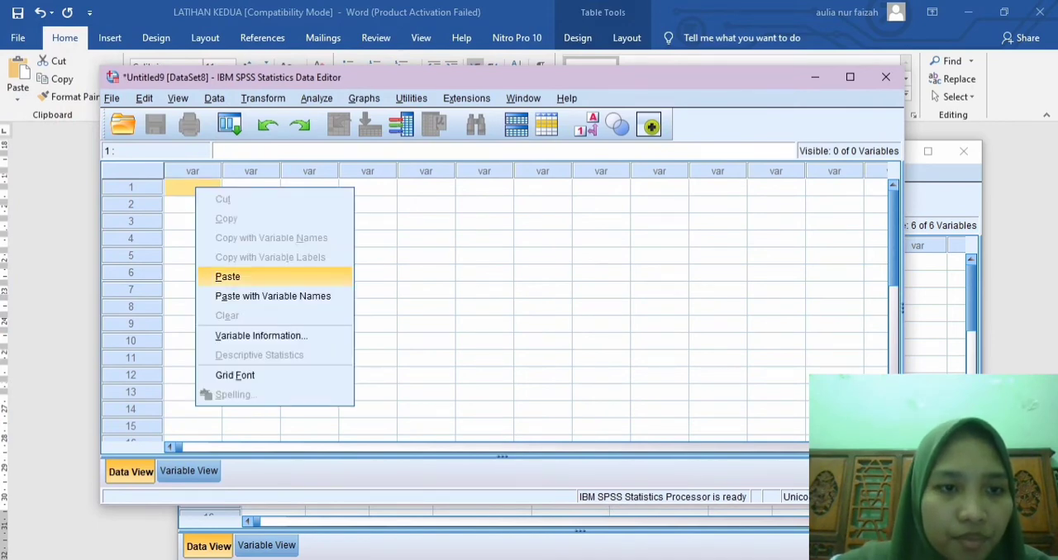
{"action": "left_click", "coordinate": [227, 277]}
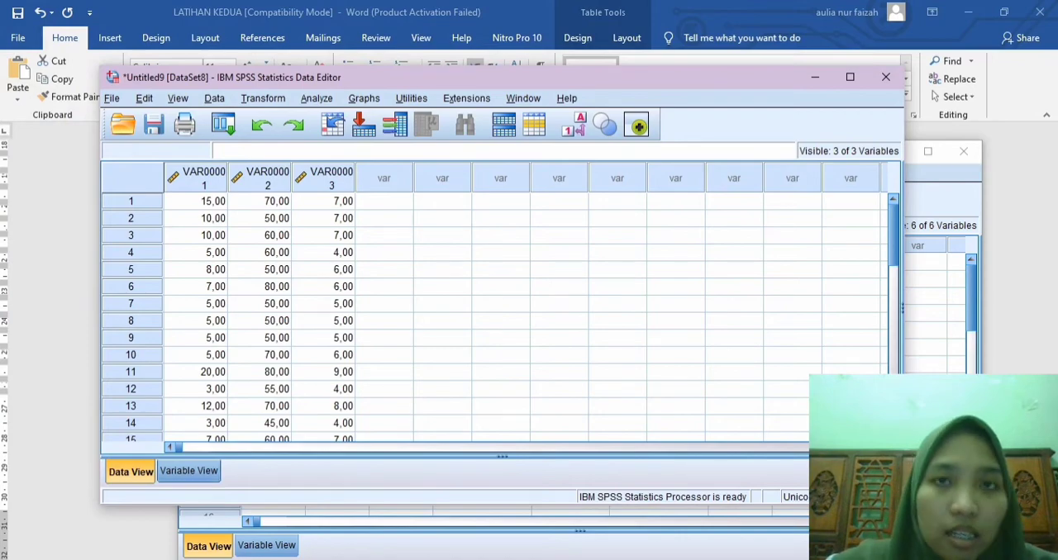
Step: Name the three variables X1_Jam, X2_Nilai and Prestasi
{"action": "left_click", "coordinate": [188, 471]}
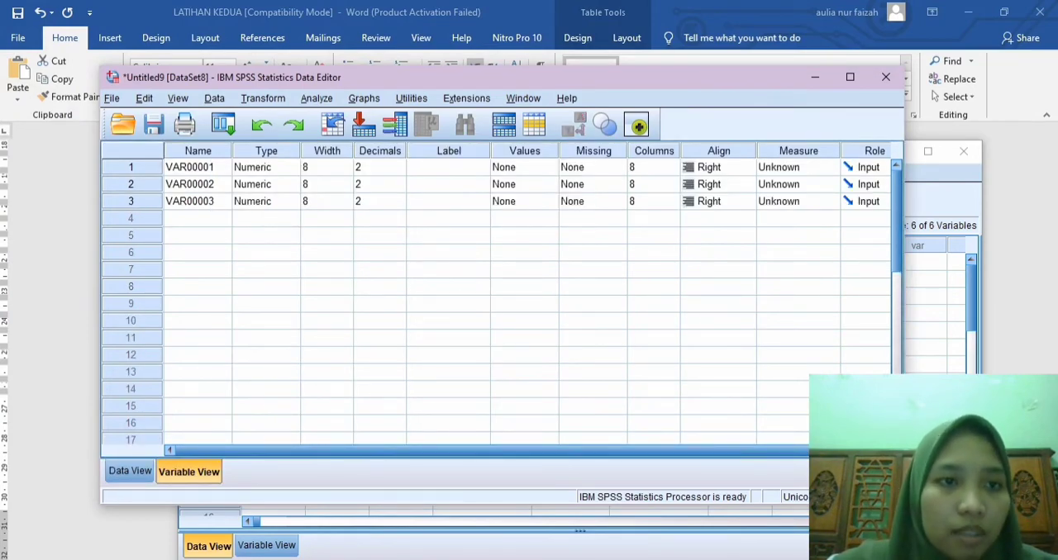
{"action": "left_click", "coordinate": [197, 167]}
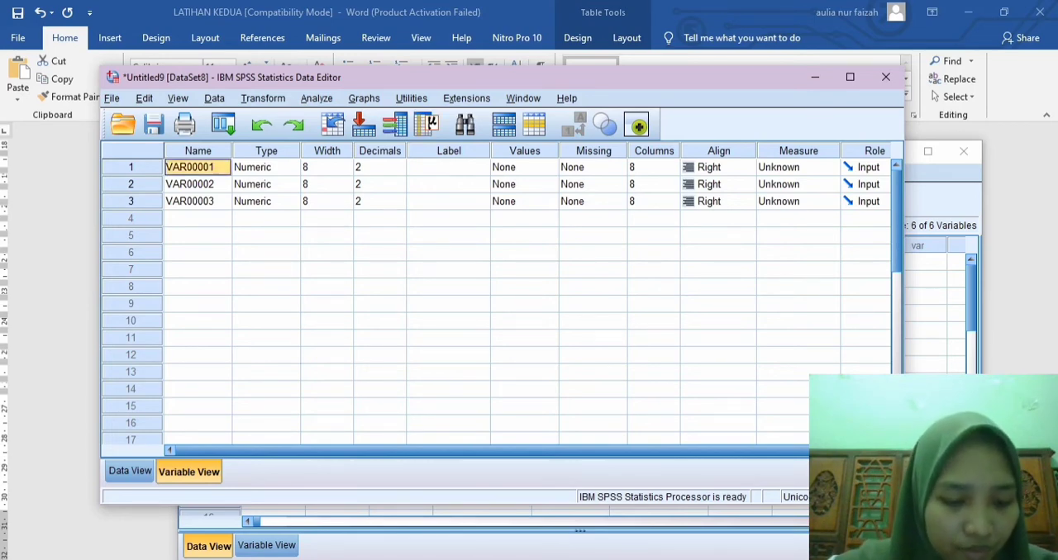
{"action": "type", "text": "X"}
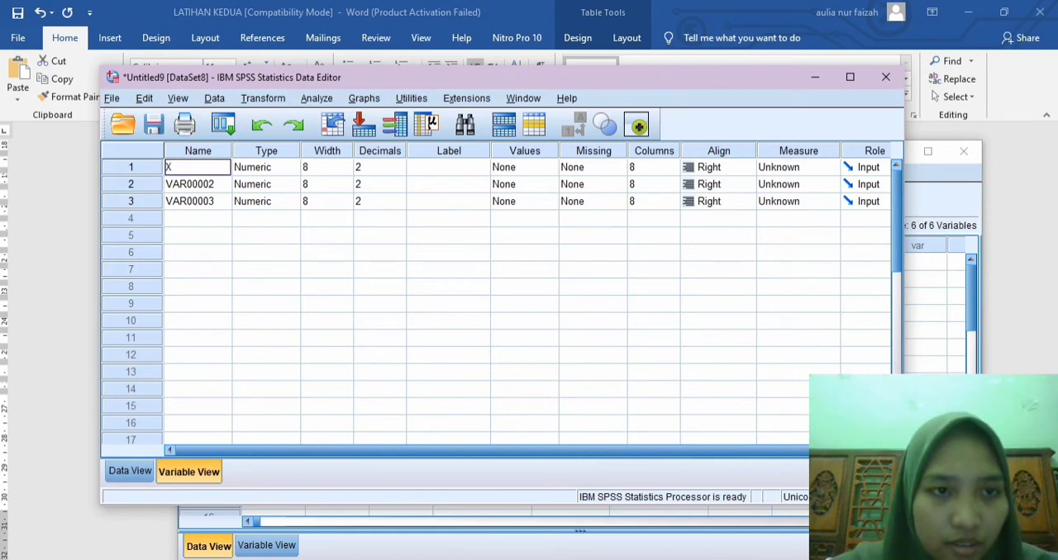
{"action": "type", "text": "1"}
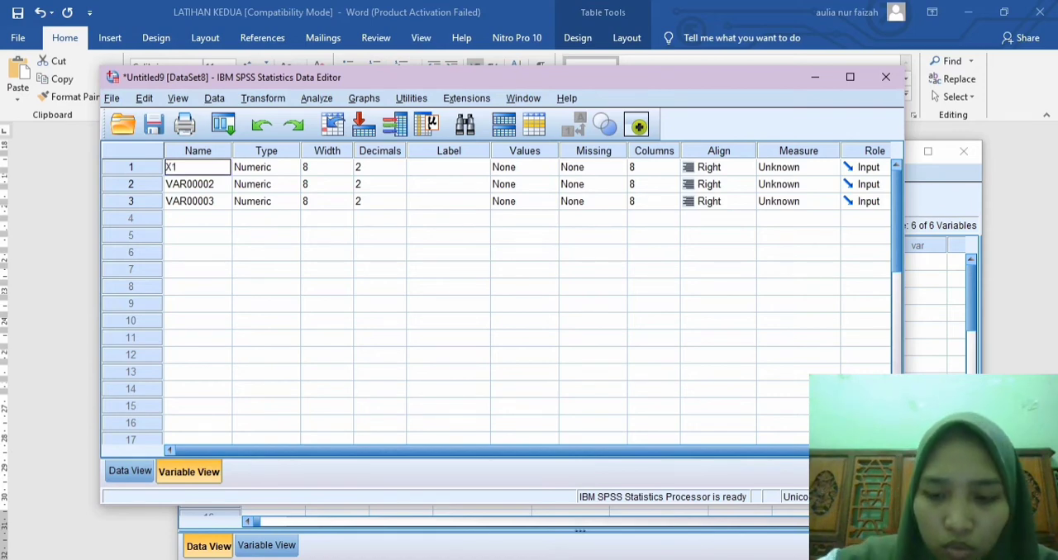
{"action": "type", "text": "_Jam"}
{"action": "key", "text": "Return"}
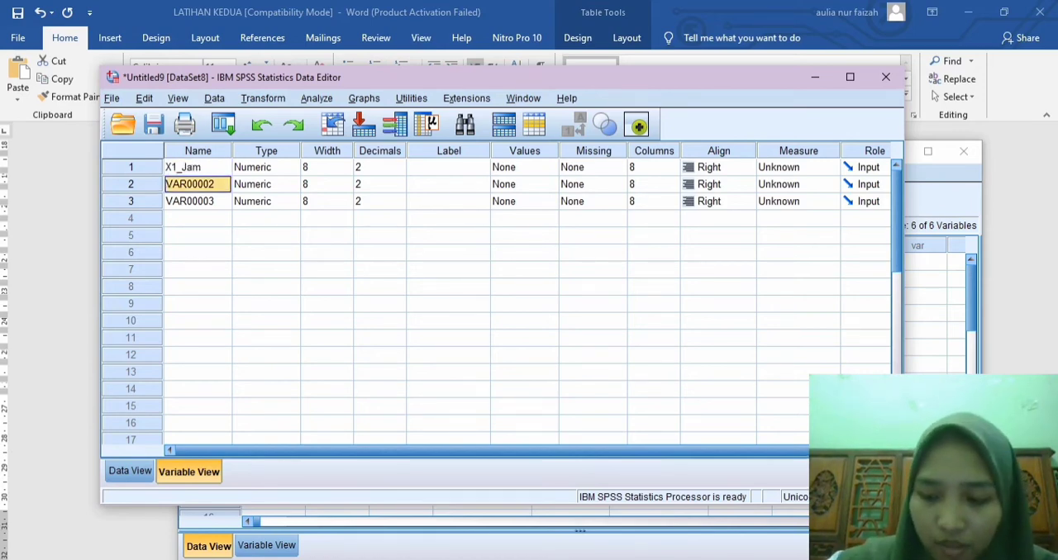
{"action": "type", "text": "X2_"}
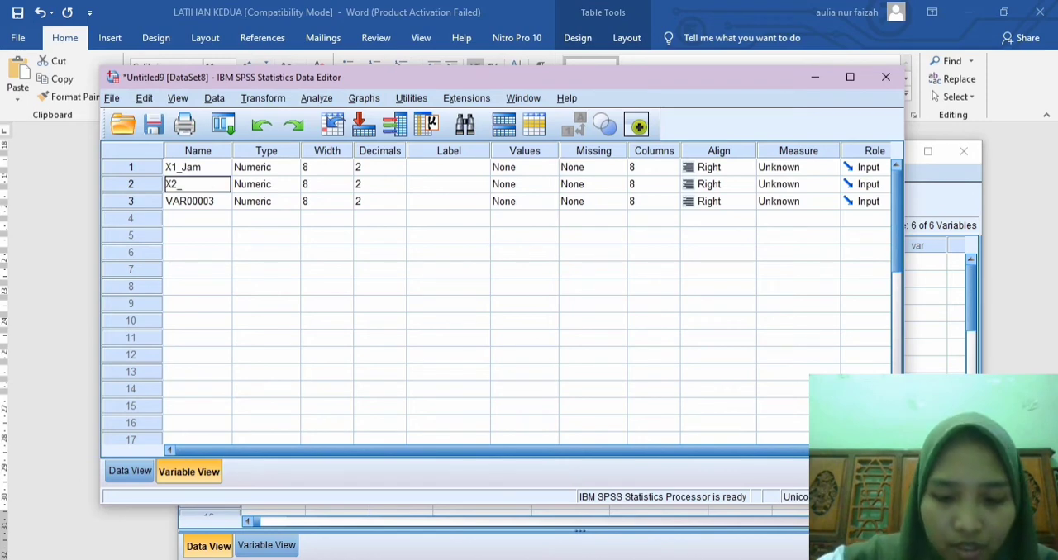
{"action": "type", "text": "Nilai"}
{"action": "key", "text": "Return"}
{"action": "type", "text": "P"}
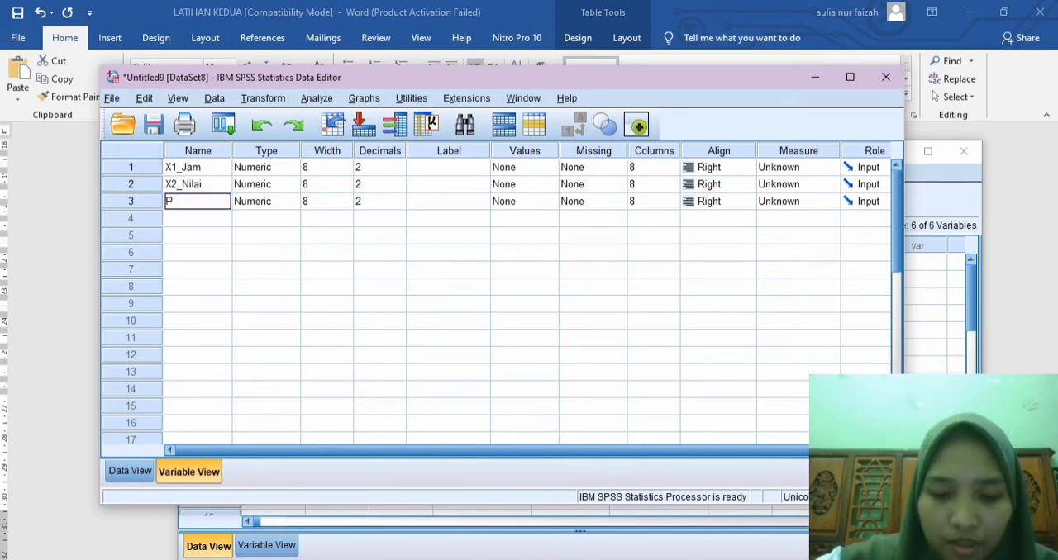
{"action": "type", "text": "restasi"}
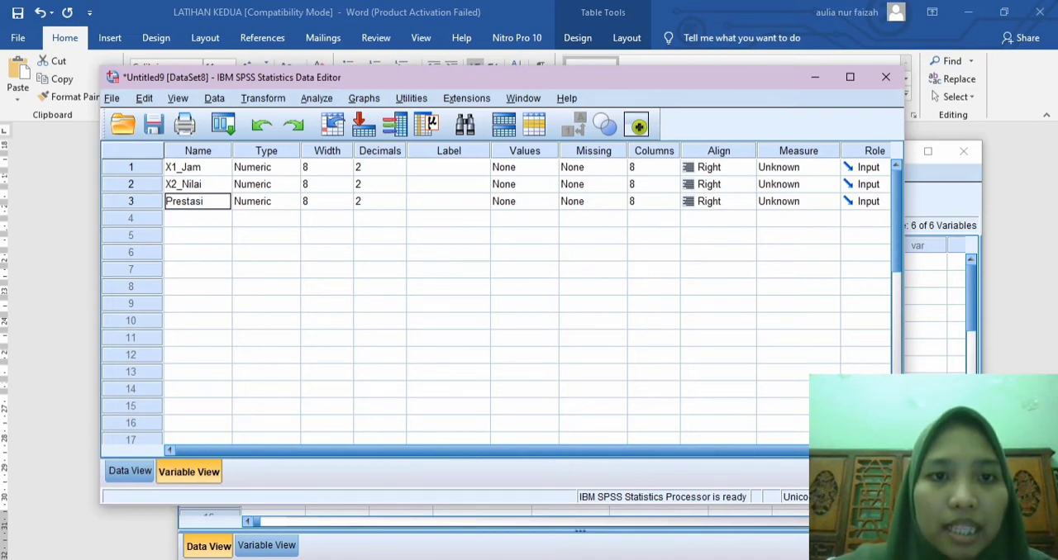
Step: Set the decimals of X1_Jam, X2_Nilai and Prestasi to 0 and return to the data grid
{"action": "left_click", "coordinate": [399, 171]}
{"action": "left_click", "coordinate": [399, 171]}
{"action": "left_click", "coordinate": [399, 171]}
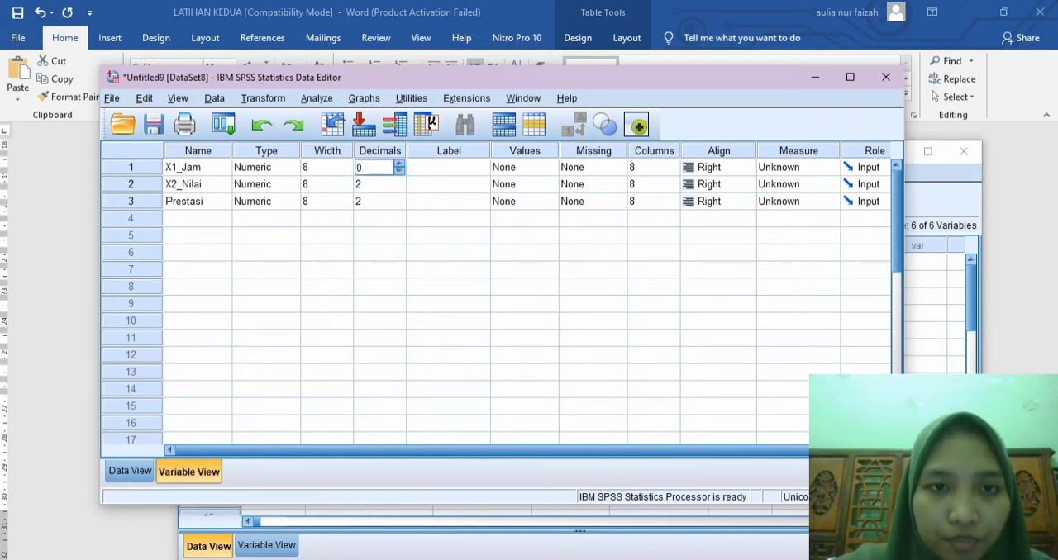
{"action": "left_click", "coordinate": [400, 189]}
{"action": "left_click", "coordinate": [399, 189]}
{"action": "left_click", "coordinate": [399, 188]}
{"action": "left_click", "coordinate": [400, 205]}
{"action": "left_click", "coordinate": [399, 205]}
{"action": "left_click", "coordinate": [399, 205]}
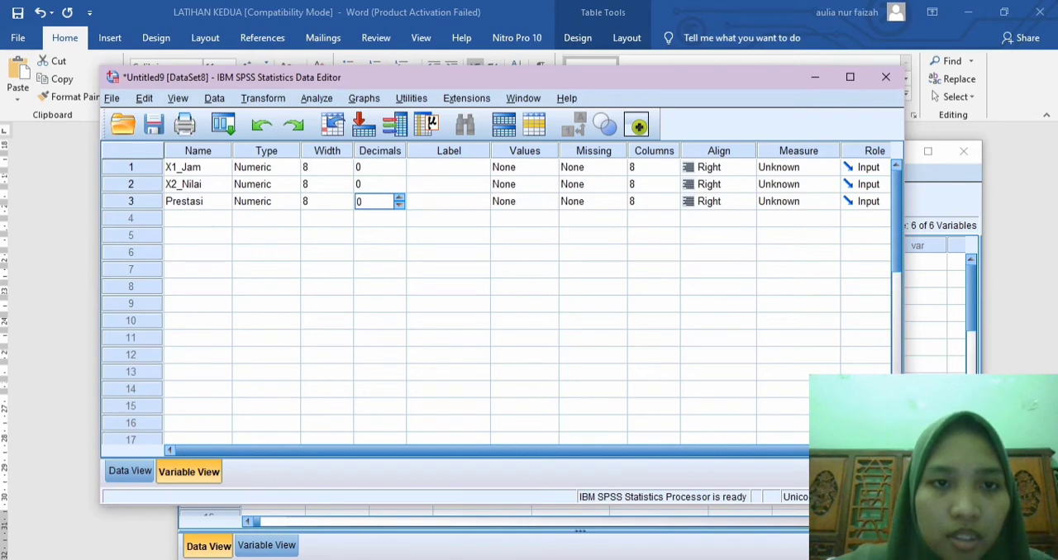
{"action": "left_click", "coordinate": [129, 471]}
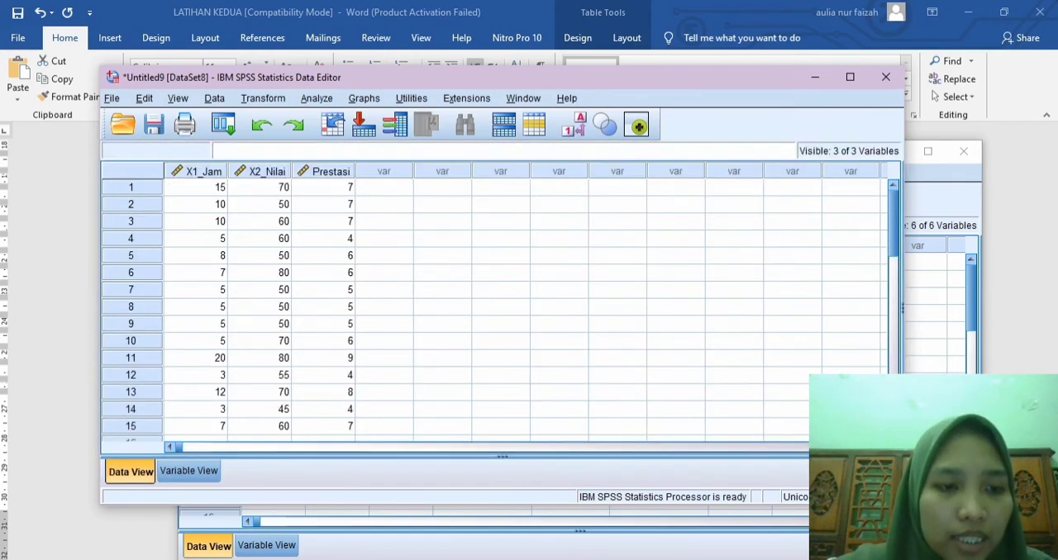
Step: Set up a linear regression with Prestasi as the dependent variable and X1_Jam and X2_Nilai as the independent variables
{"action": "left_click", "coordinate": [316, 98]}
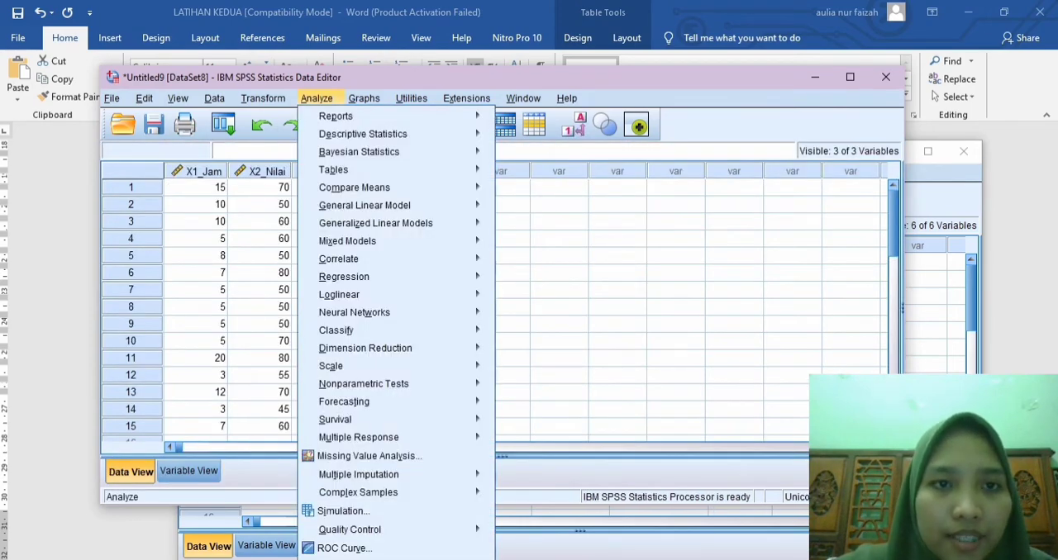
{"action": "mouse_move", "coordinate": [343, 277]}
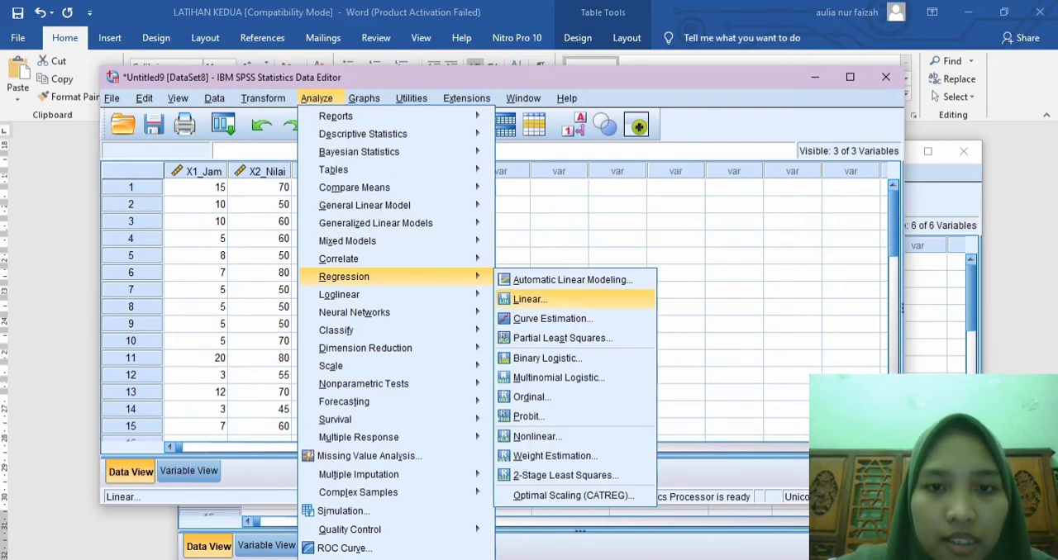
{"action": "left_click", "coordinate": [529, 299]}
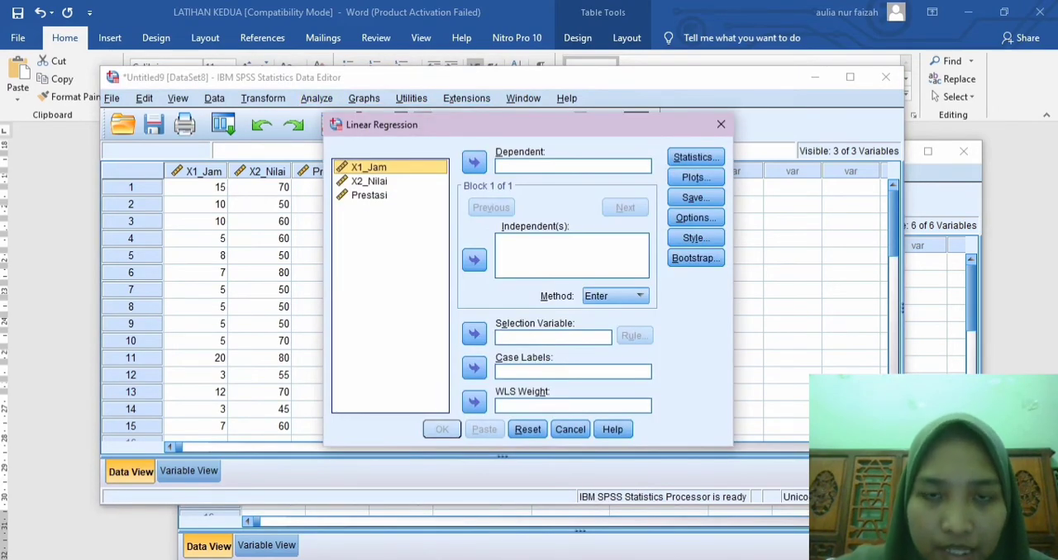
{"action": "left_click", "coordinate": [369, 195]}
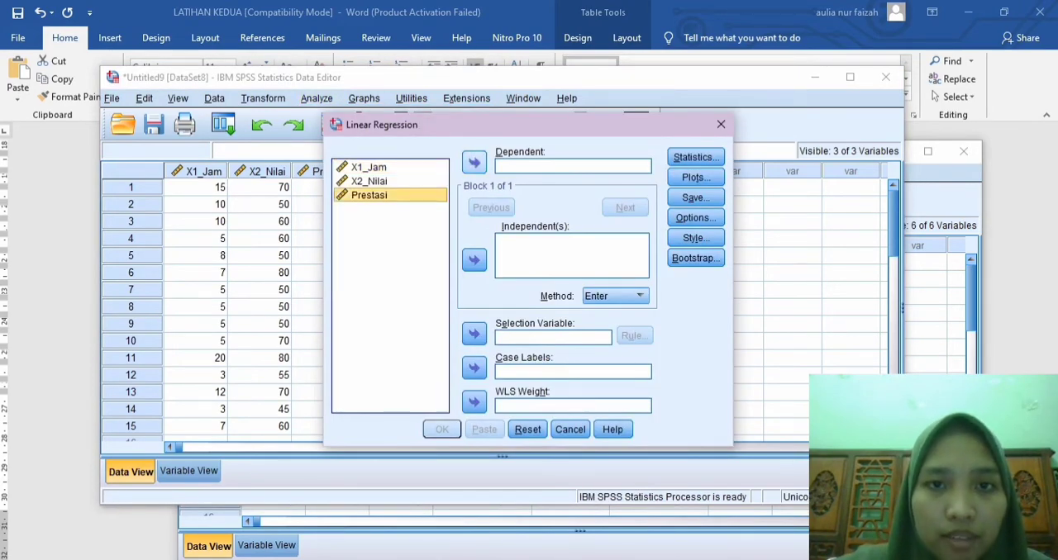
{"action": "left_click", "coordinate": [474, 163]}
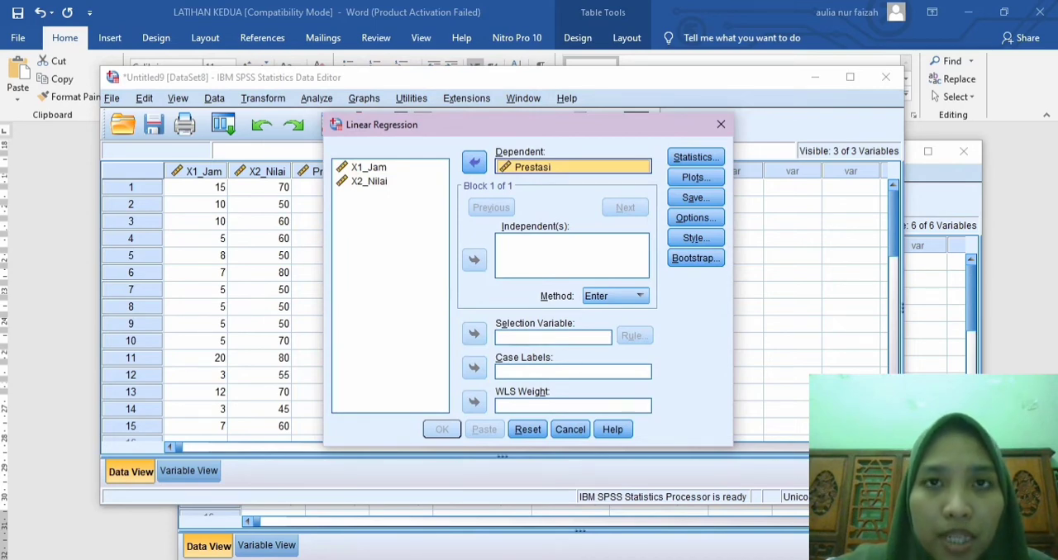
{"action": "left_click", "coordinate": [370, 168]}
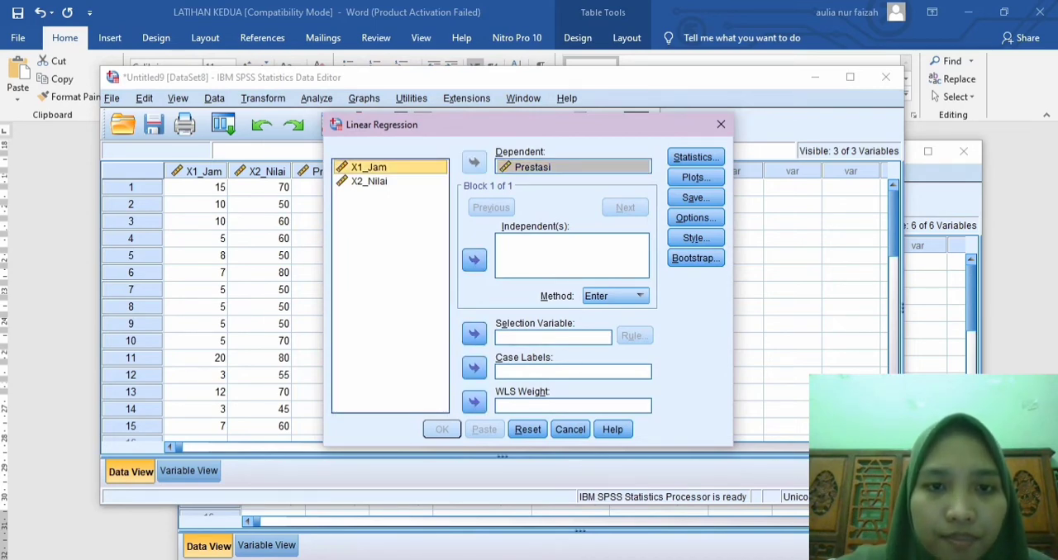
{"action": "left_click", "coordinate": [475, 260]}
{"action": "left_click", "coordinate": [368, 181]}
{"action": "left_click", "coordinate": [474, 260]}
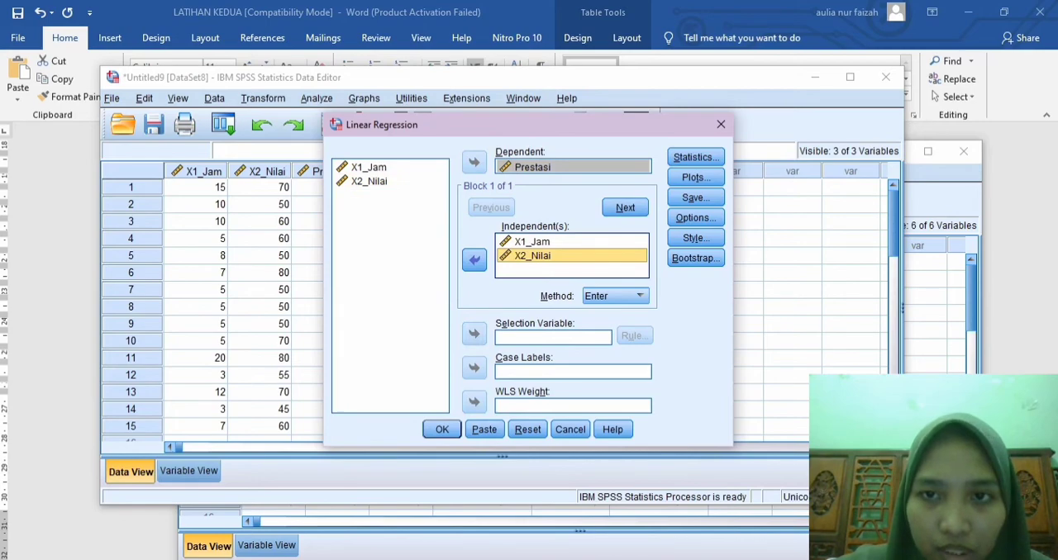
Step: Add R squared change, descriptives and confidence intervals to the regression statistics
{"action": "left_click", "coordinate": [696, 157]}
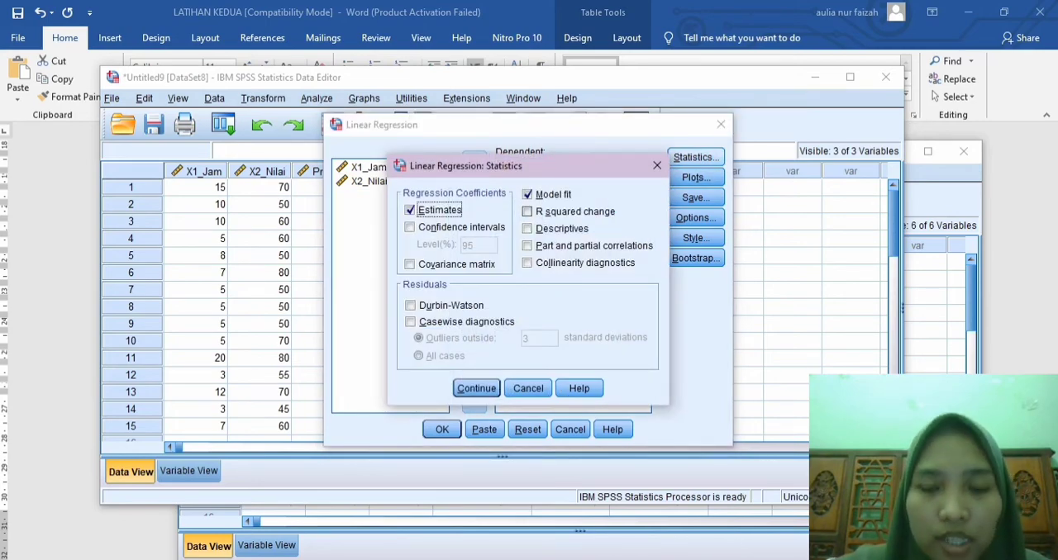
{"action": "left_click", "coordinate": [527, 212]}
{"action": "left_click", "coordinate": [527, 229]}
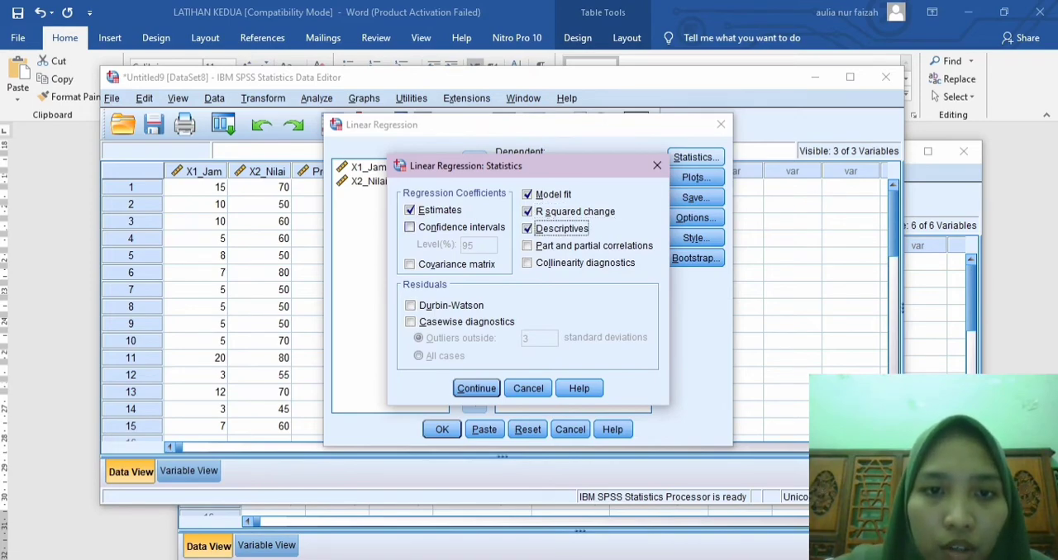
{"action": "left_click", "coordinate": [410, 227]}
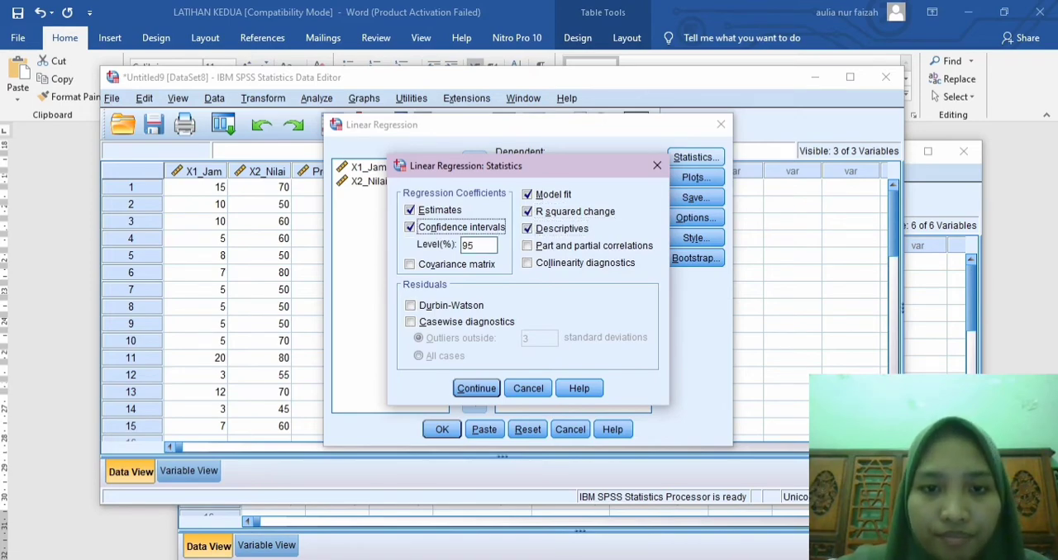
{"action": "left_click", "coordinate": [476, 388]}
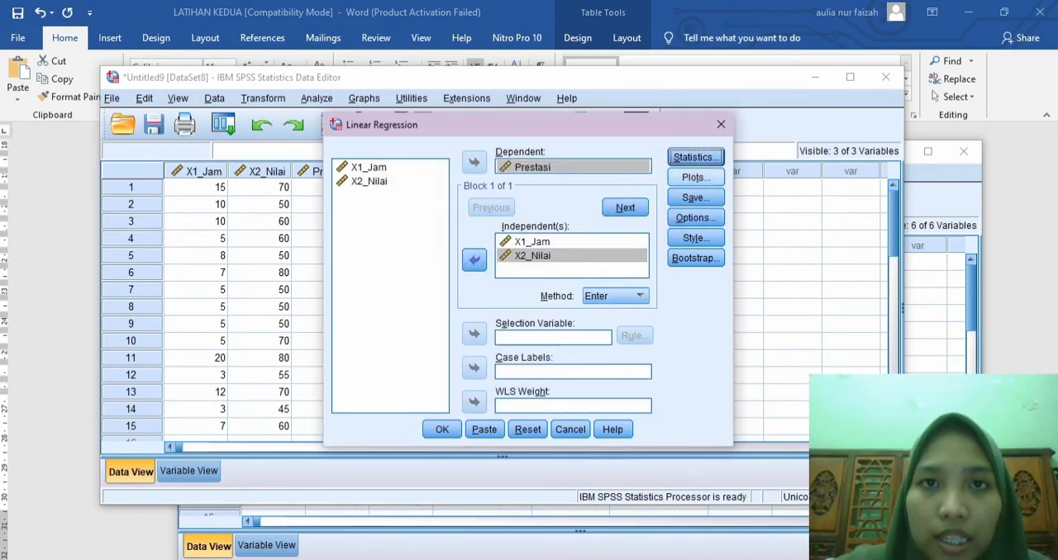
Step: Set the regression plots to DEPENDNT on Y against *ZRESID on X, with a histogram and a normal probability plot
{"action": "left_click", "coordinate": [696, 177]}
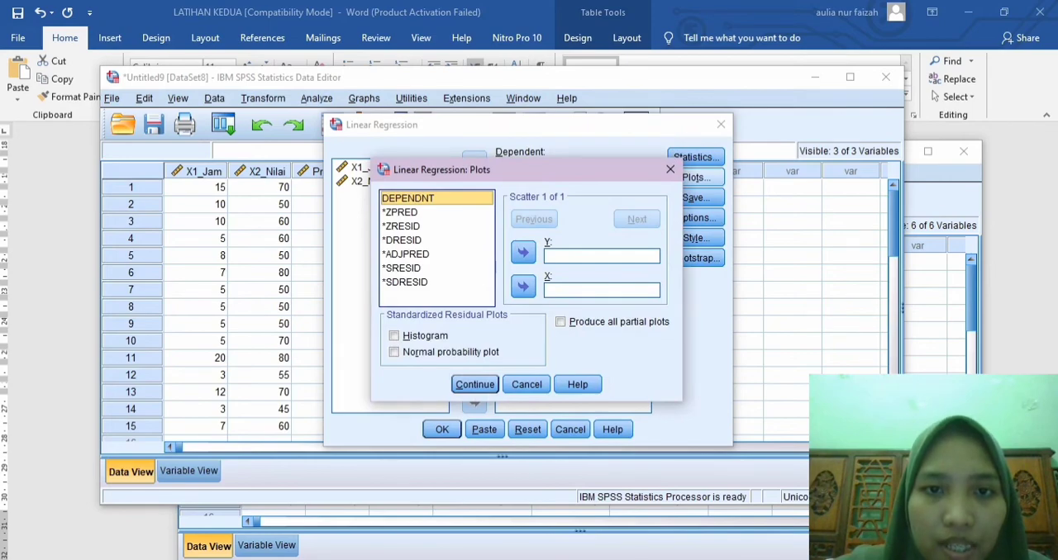
{"action": "left_click", "coordinate": [523, 252]}
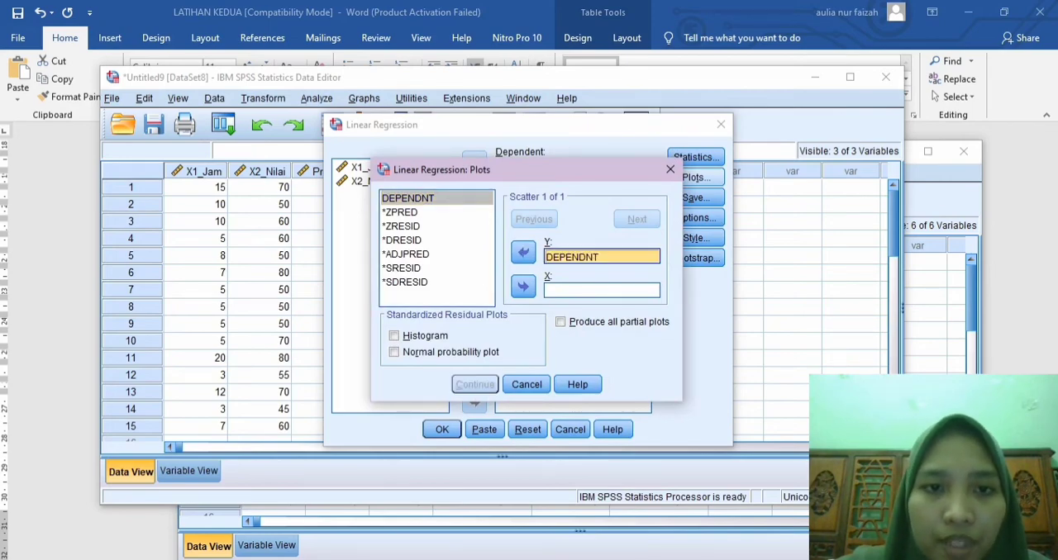
{"action": "left_click", "coordinate": [401, 225]}
{"action": "left_click", "coordinate": [523, 286]}
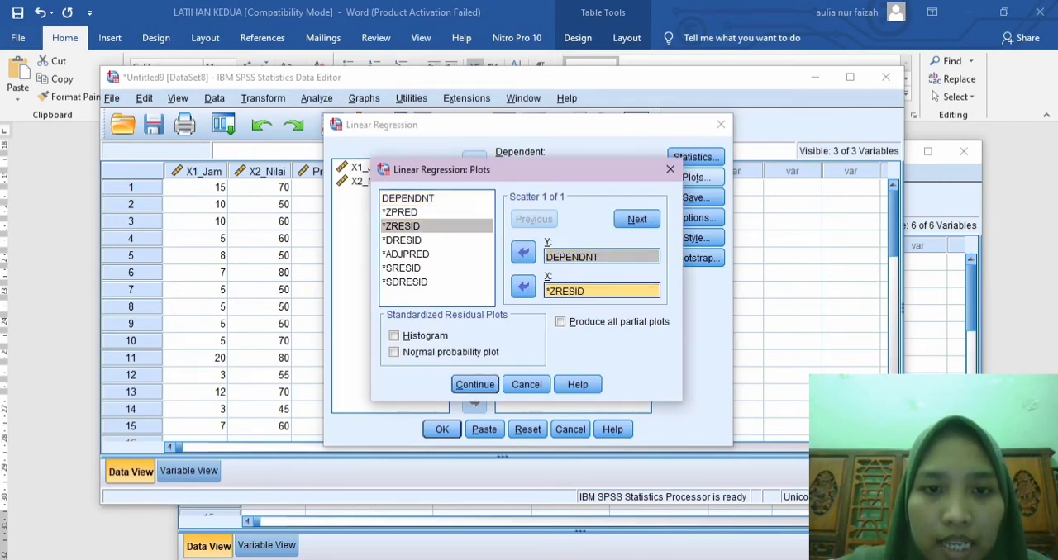
{"action": "left_click", "coordinate": [394, 335]}
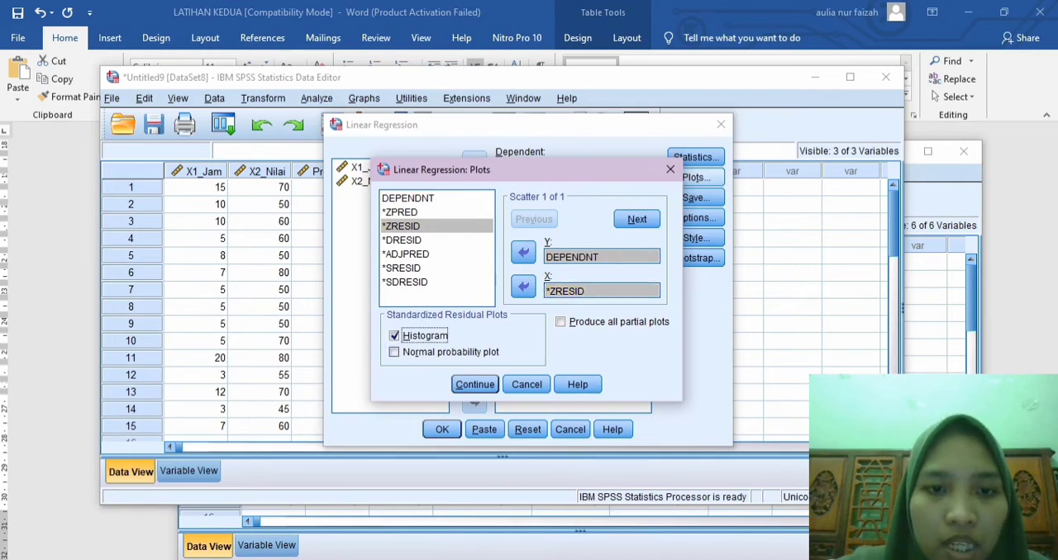
{"action": "left_click", "coordinate": [394, 352]}
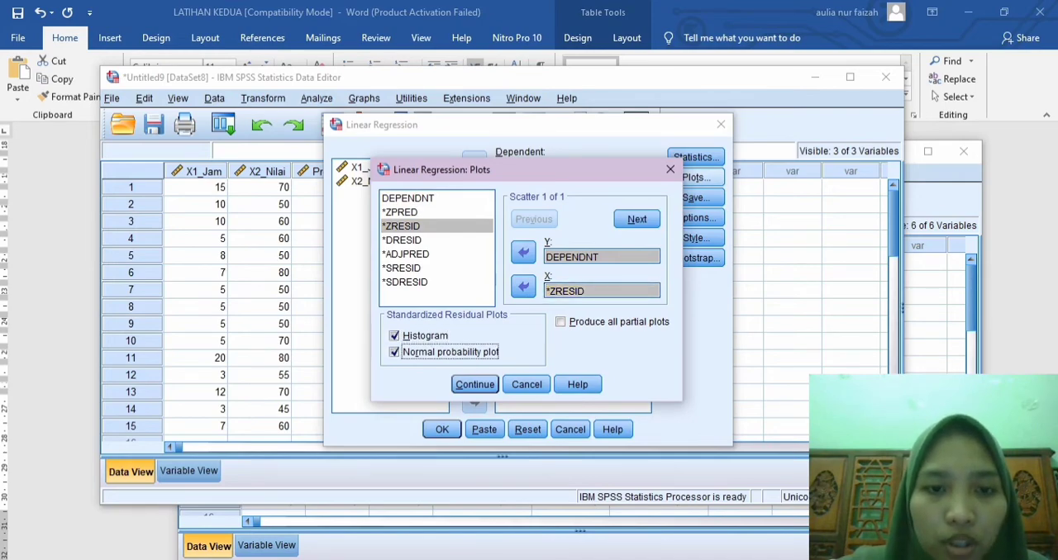
{"action": "left_click", "coordinate": [475, 384]}
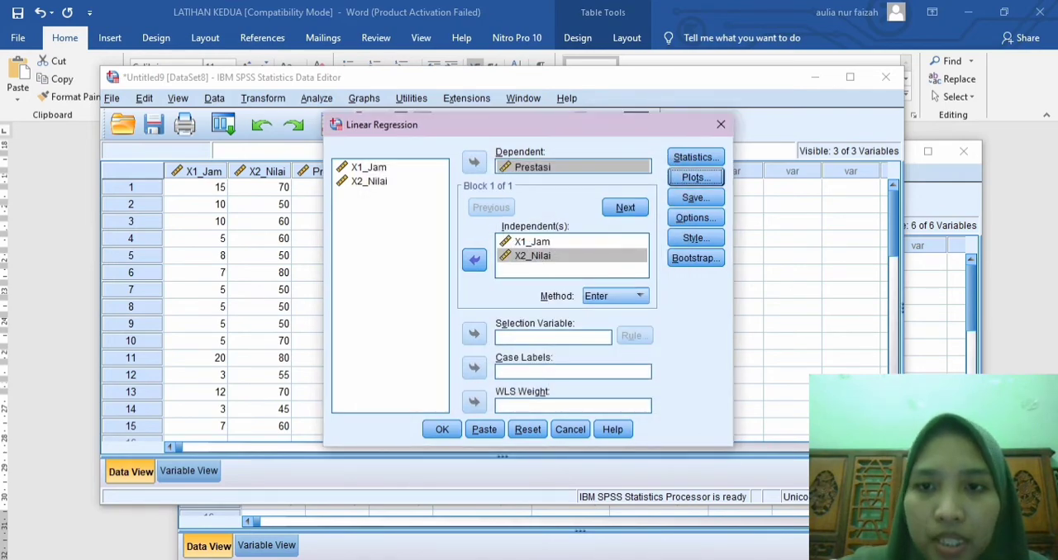
Step: Accept the default Save, Options and Bootstrap settings for the regression
{"action": "left_click", "coordinate": [696, 197]}
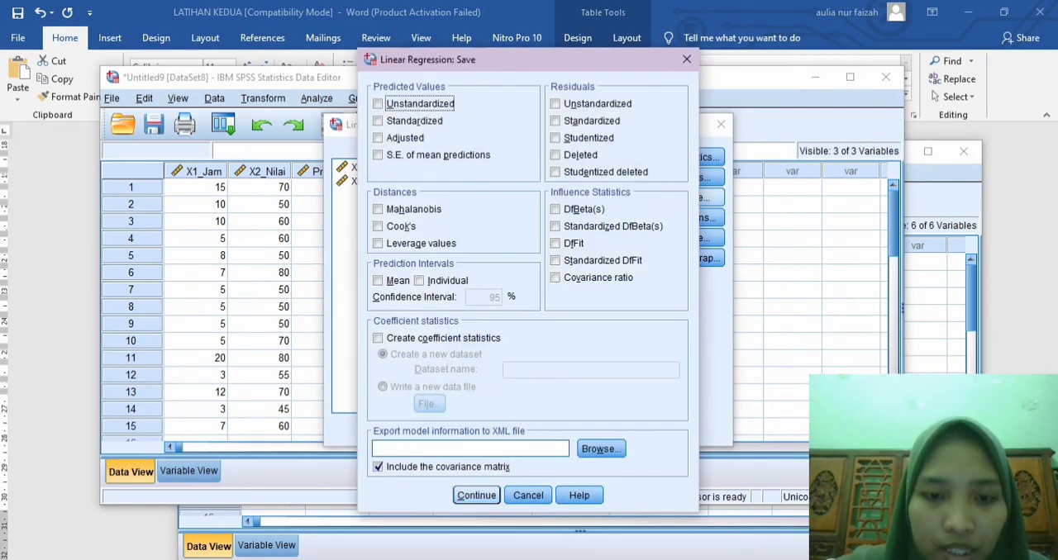
{"action": "left_click", "coordinate": [476, 495]}
{"action": "left_click", "coordinate": [696, 217]}
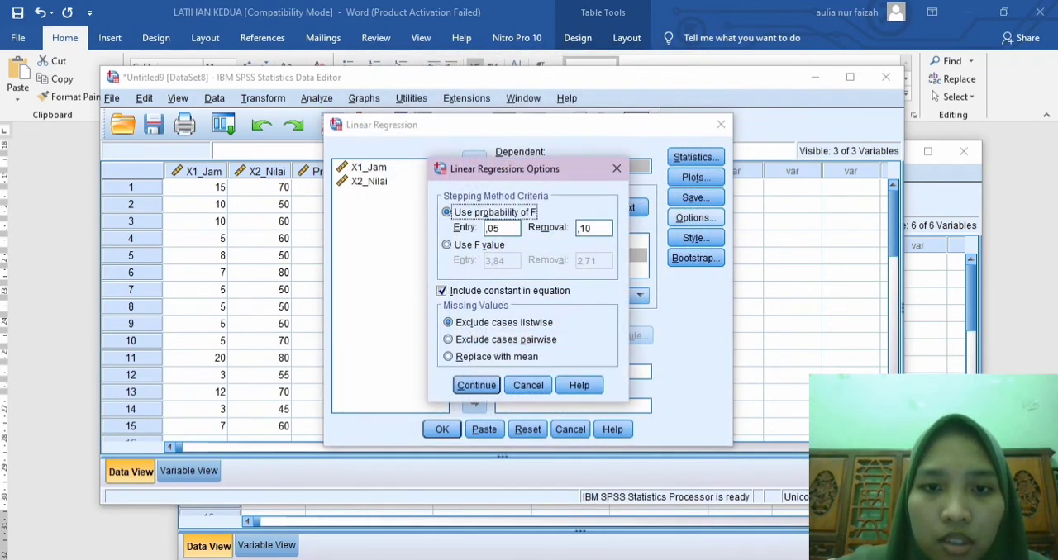
{"action": "left_click", "coordinate": [477, 385]}
{"action": "left_click", "coordinate": [696, 258]}
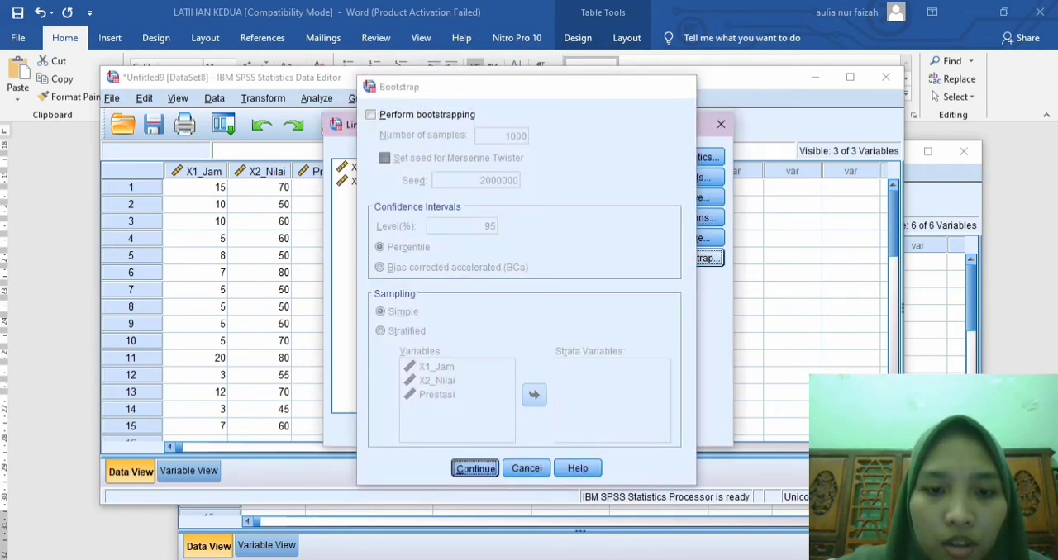
{"action": "left_click", "coordinate": [475, 468]}
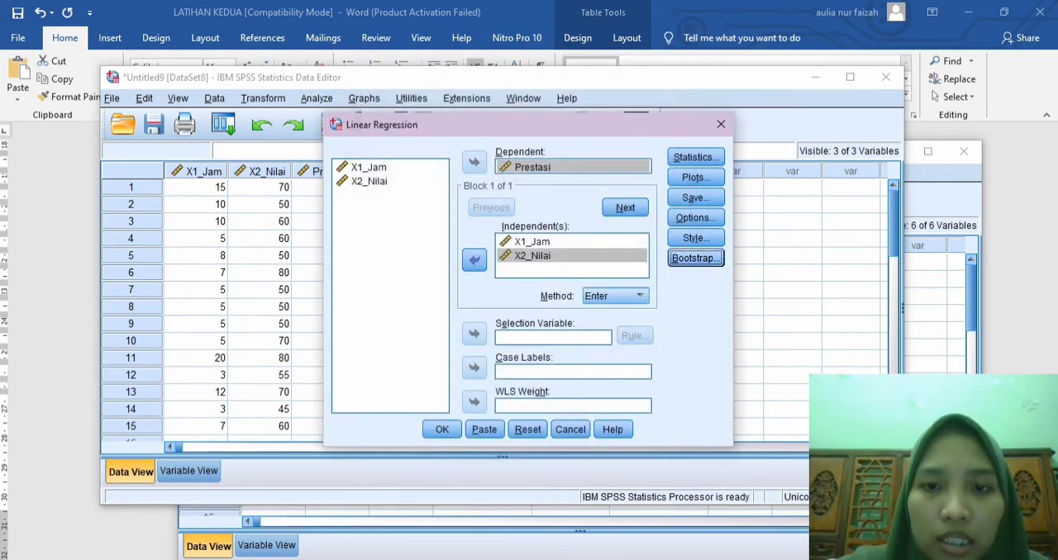
Step: Use the Enter method and run the linear regression
{"action": "left_click", "coordinate": [640, 295]}
{"action": "left_click", "coordinate": [618, 311]}
{"action": "left_click", "coordinate": [442, 429]}
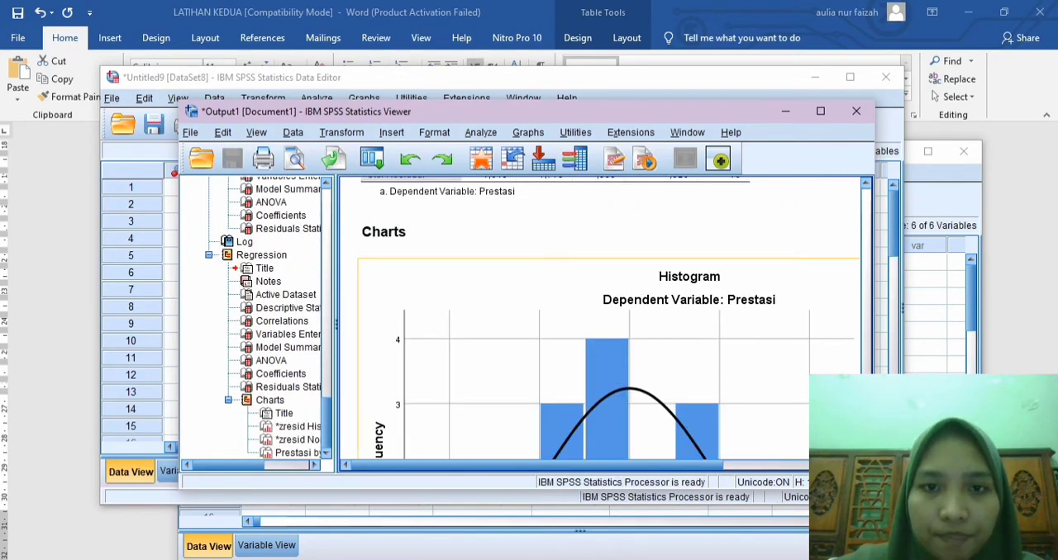
Step: Copy the Correlations table from the new regression output
{"action": "scroll", "coordinate": [601, 337], "scroll_direction": "up", "scroll_amount": 3}
{"action": "scroll", "coordinate": [601, 318], "scroll_direction": "up", "scroll_amount": 8}
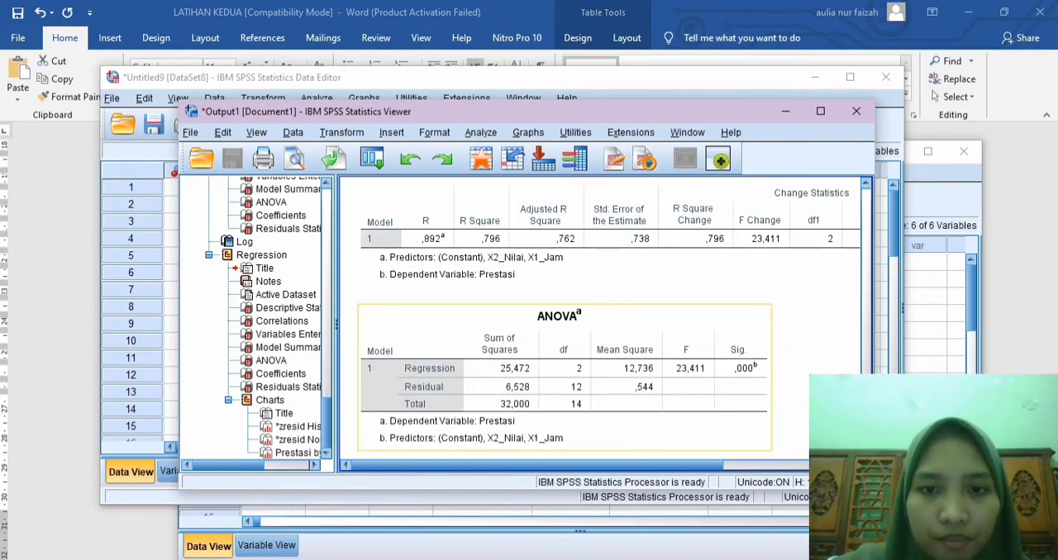
{"action": "scroll", "coordinate": [662, 343], "scroll_direction": "up", "scroll_amount": 2}
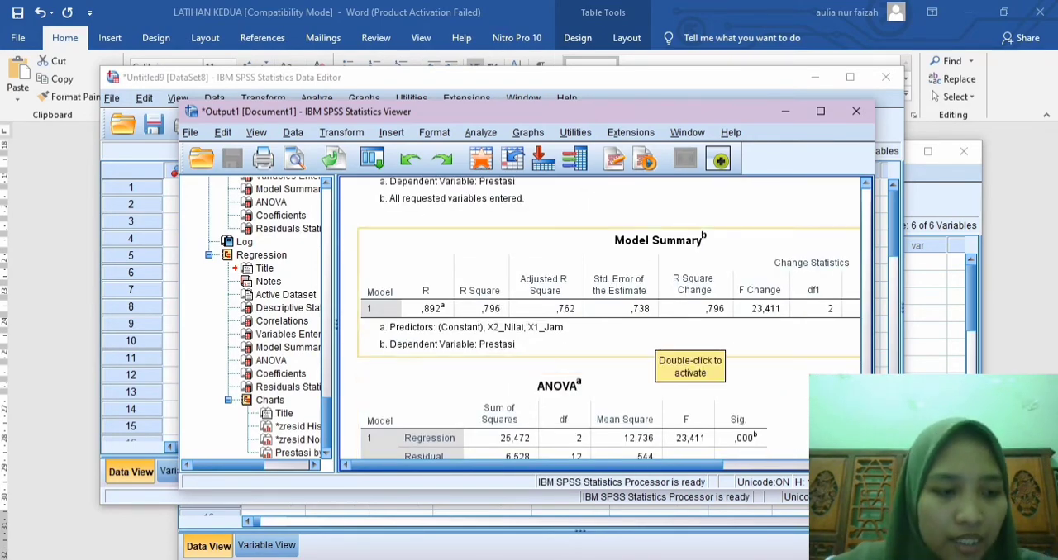
{"action": "scroll", "coordinate": [661, 343], "scroll_direction": "up", "scroll_amount": 6}
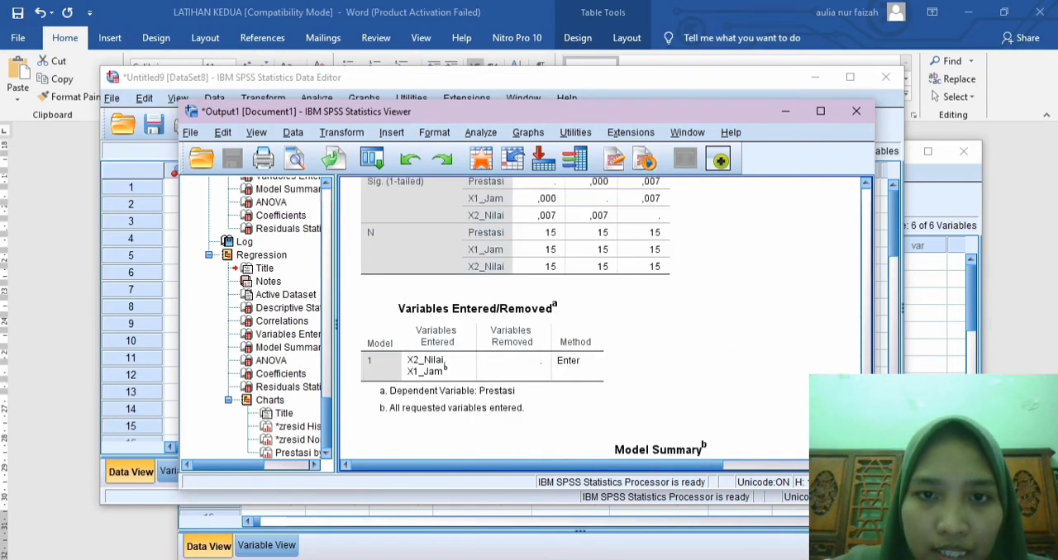
{"action": "scroll", "coordinate": [649, 349], "scroll_direction": "up", "scroll_amount": 4}
{"action": "left_click", "coordinate": [653, 339]}
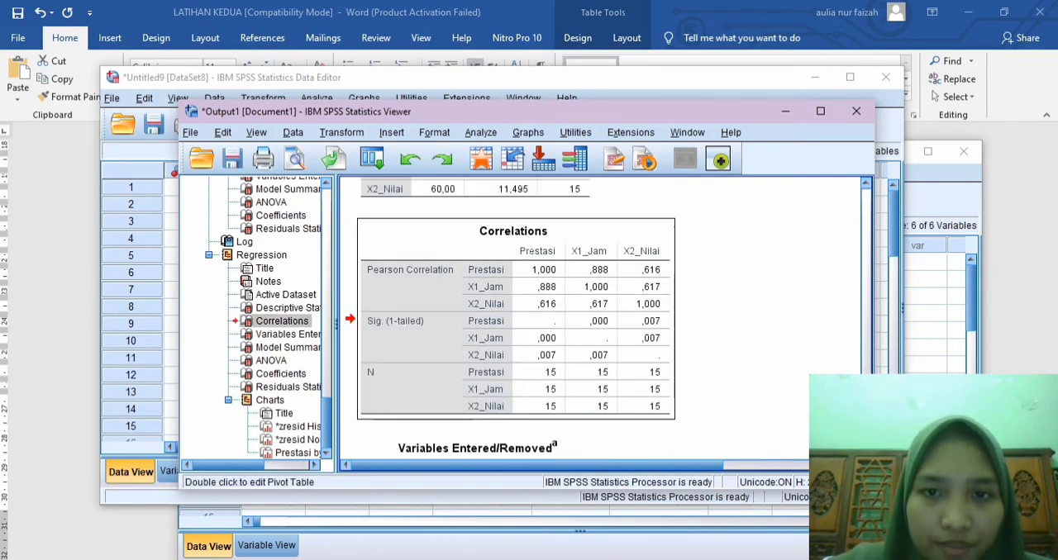
{"action": "scroll", "coordinate": [652, 339], "scroll_direction": "up", "scroll_amount": 2}
{"action": "scroll", "coordinate": [456, 251], "scroll_direction": "down", "scroll_amount": 2}
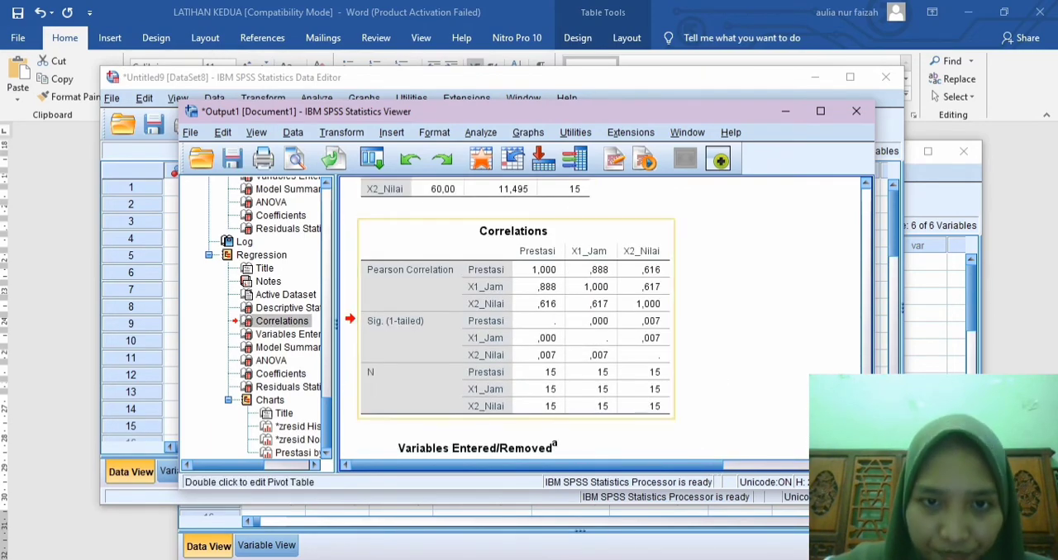
{"action": "right_click", "coordinate": [456, 251]}
{"action": "left_click", "coordinate": [473, 277]}
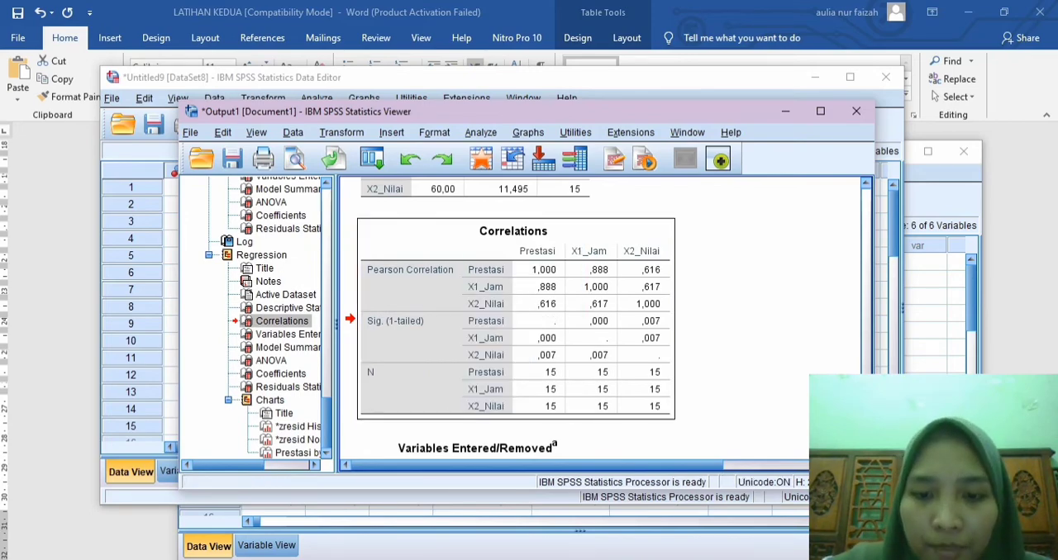
Step: Switch to the LATIHAN KEDUA document in Word and paste the Correlations table below the Uji Auto Korelasi paragraph
{"action": "key", "text": "alt+Tab"}
{"action": "scroll", "coordinate": [529, 347], "scroll_direction": "down", "scroll_amount": 9}
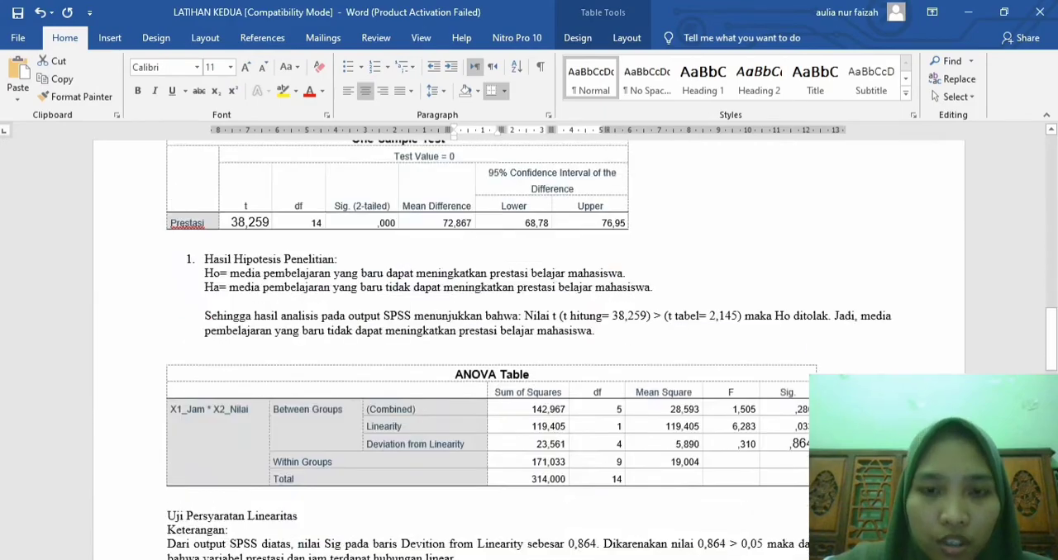
{"action": "scroll", "coordinate": [529, 347], "scroll_direction": "down", "scroll_amount": 15}
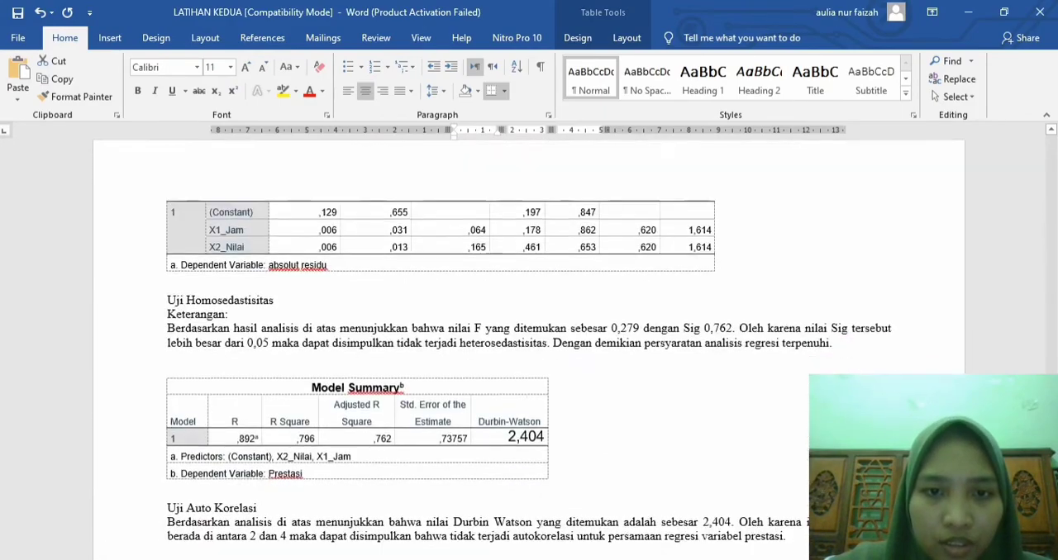
{"action": "scroll", "coordinate": [529, 347], "scroll_direction": "down", "scroll_amount": 4}
{"action": "left_click", "coordinate": [789, 359]}
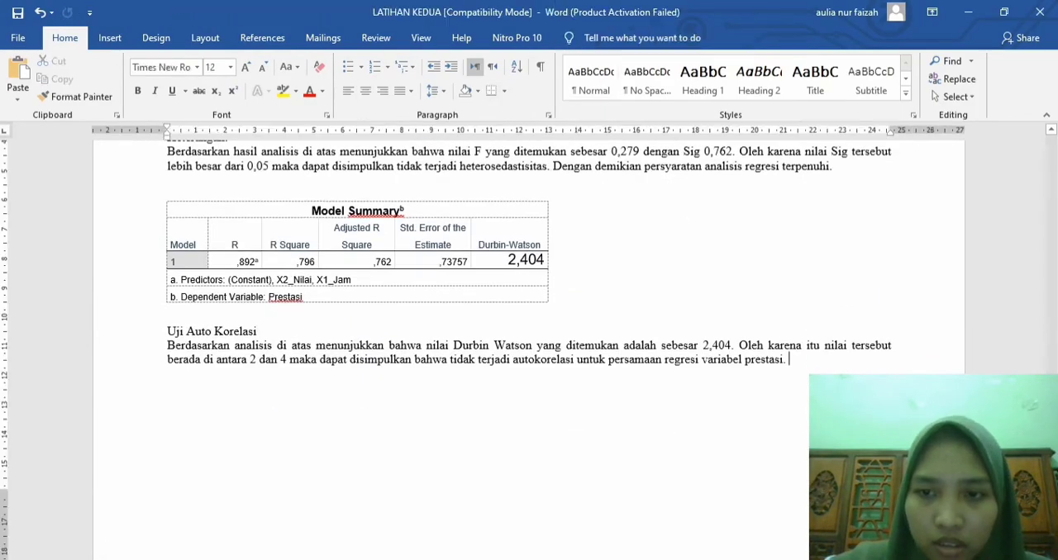
{"action": "key", "text": "Return"}
{"action": "key", "text": "Return"}
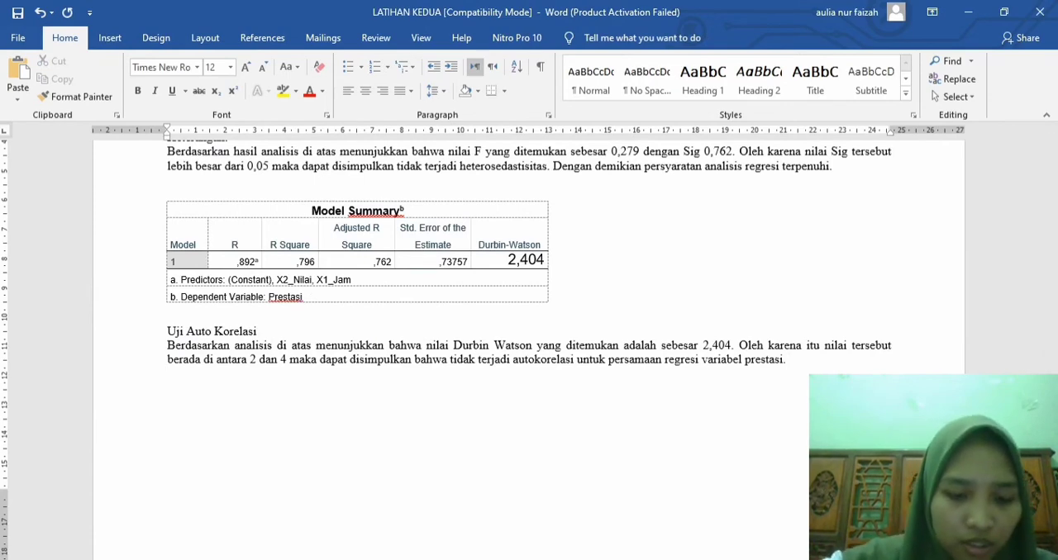
{"action": "key", "text": "ctrl+v"}
Step: Below the pasted Correlations table, write the line "B. Ho= Tidak ada pengaruh antara X1 dan X2 terhadap Y"
{"action": "scroll", "coordinate": [529, 347], "scroll_direction": "down", "scroll_amount": 3}
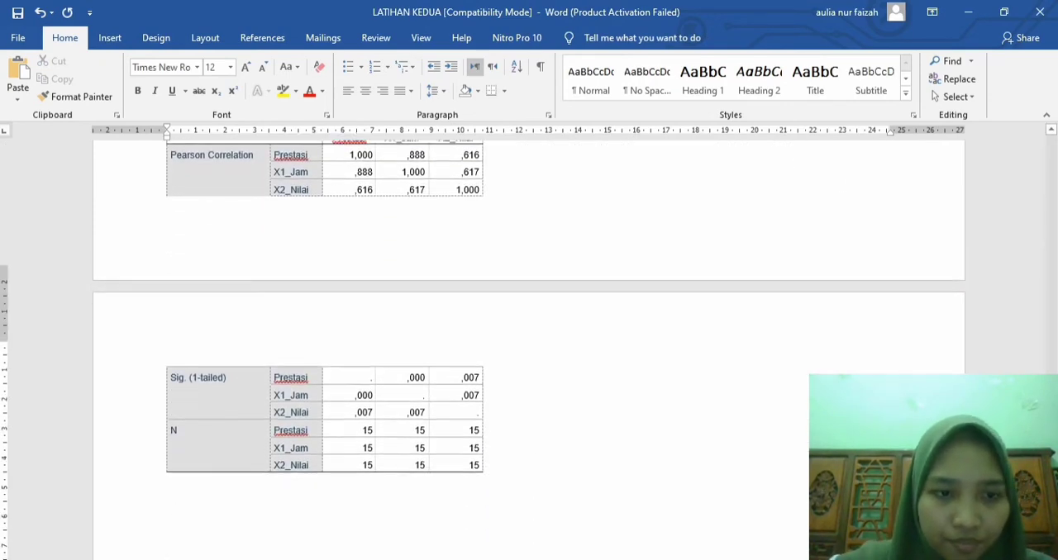
{"action": "scroll", "coordinate": [529, 347], "scroll_direction": "down", "scroll_amount": 3}
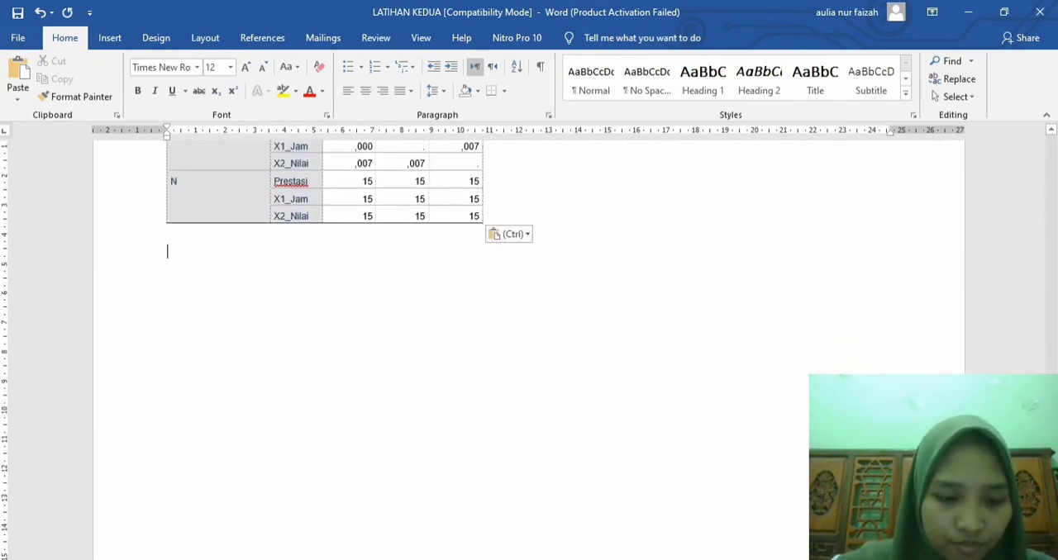
{"action": "type", "text": "B. "}
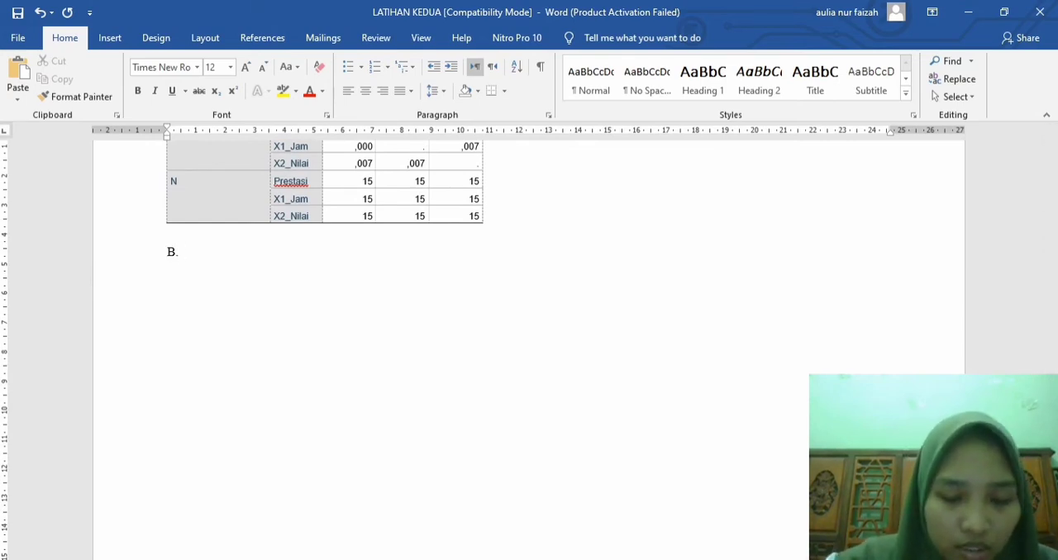
{"action": "type", "text": "Ho"}
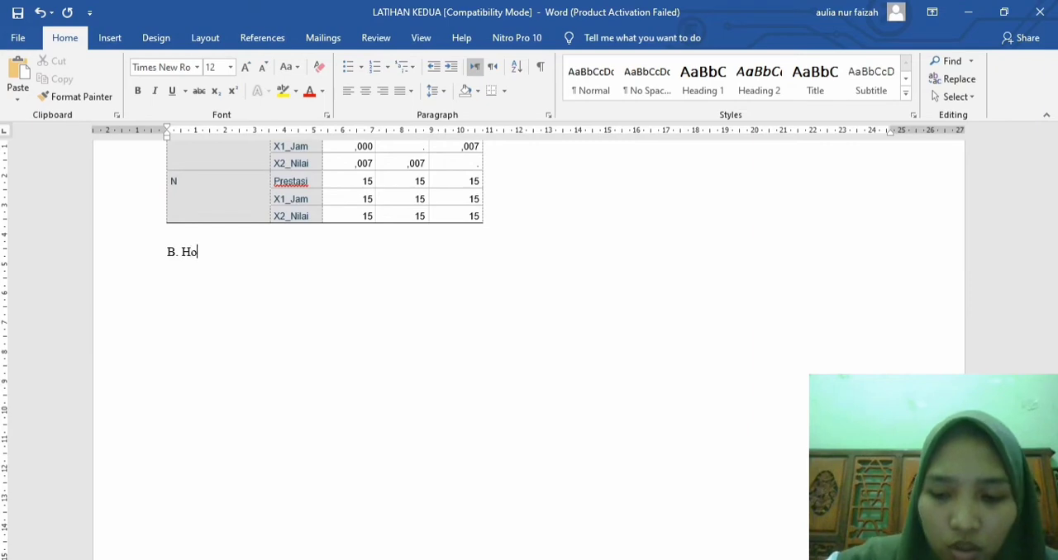
{"action": "type", "text": "= T"}
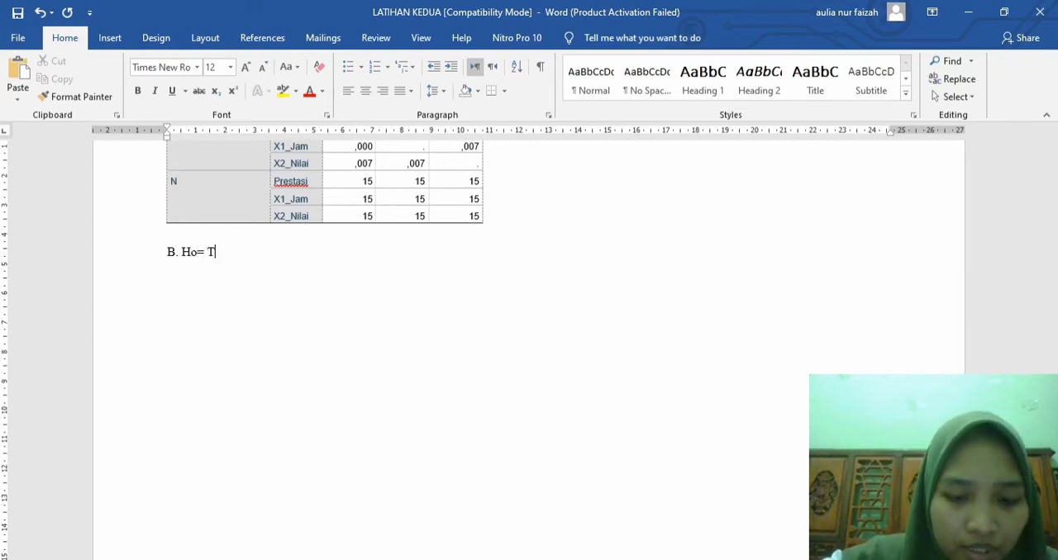
{"action": "type", "text": "idak ada pen"}
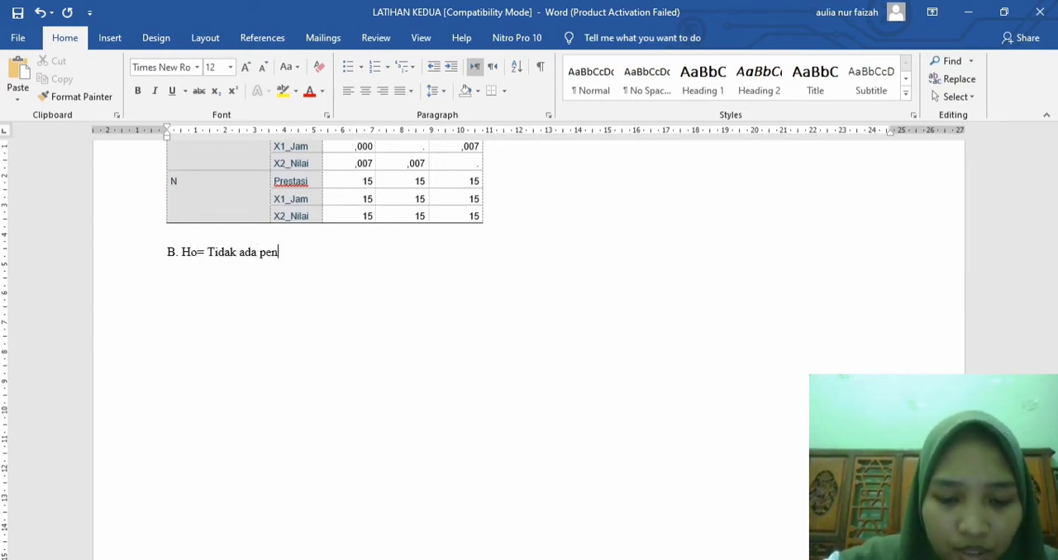
{"action": "type", "text": "garuh antara"}
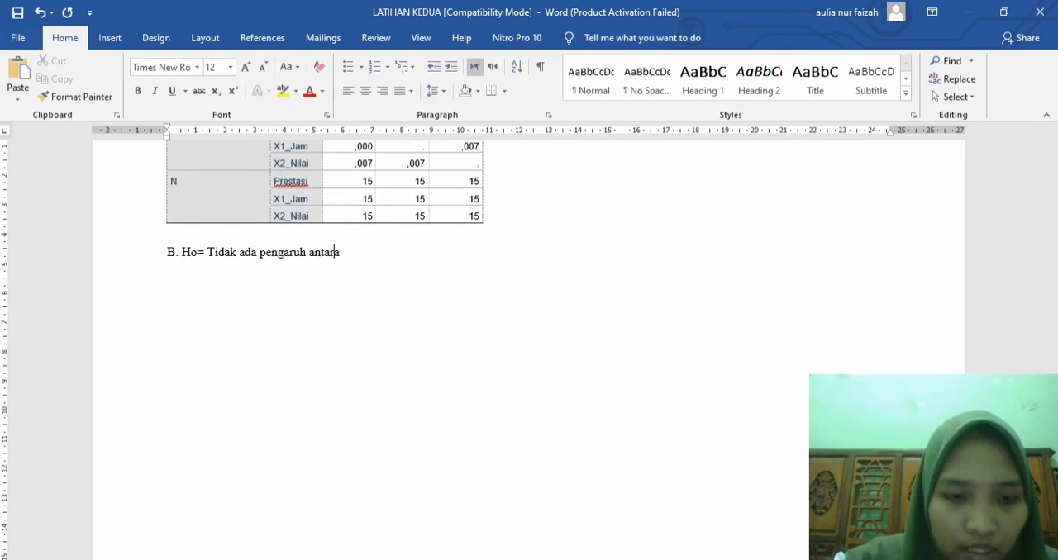
{"action": "type", "text": " X1 "}
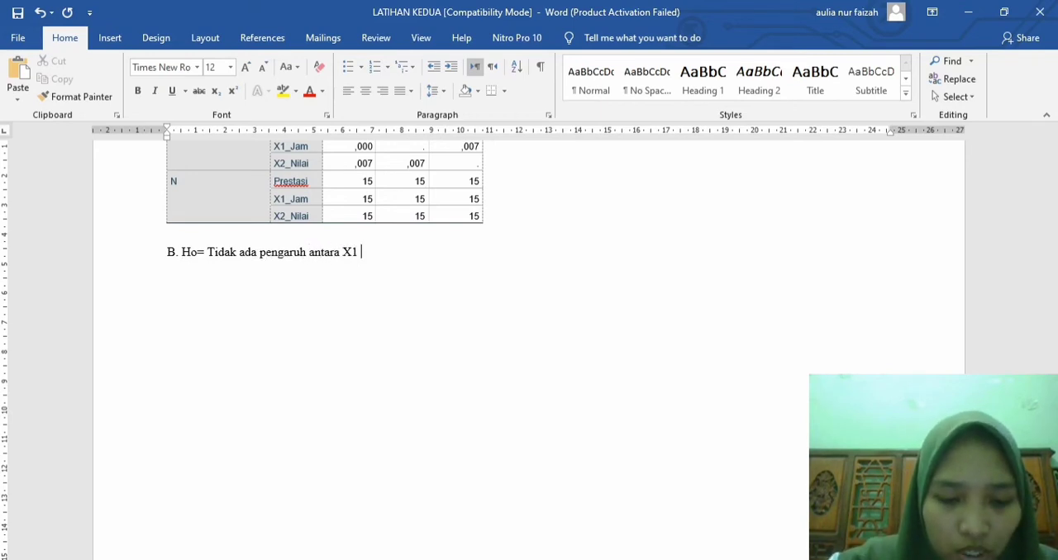
{"action": "type", "text": "dan X2 terhadap"}
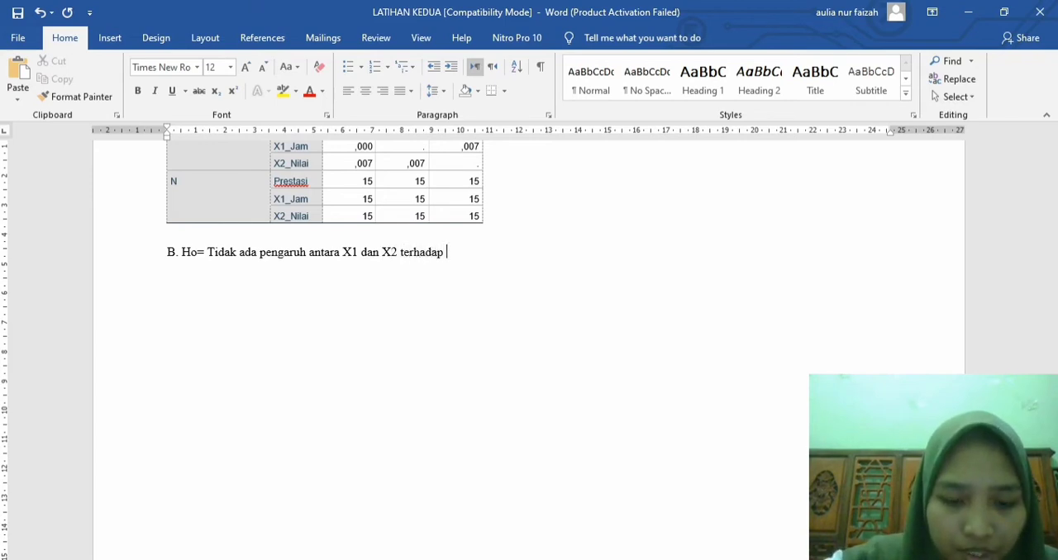
{"action": "type", "text": " Y"}
{"action": "key", "text": "Return"}
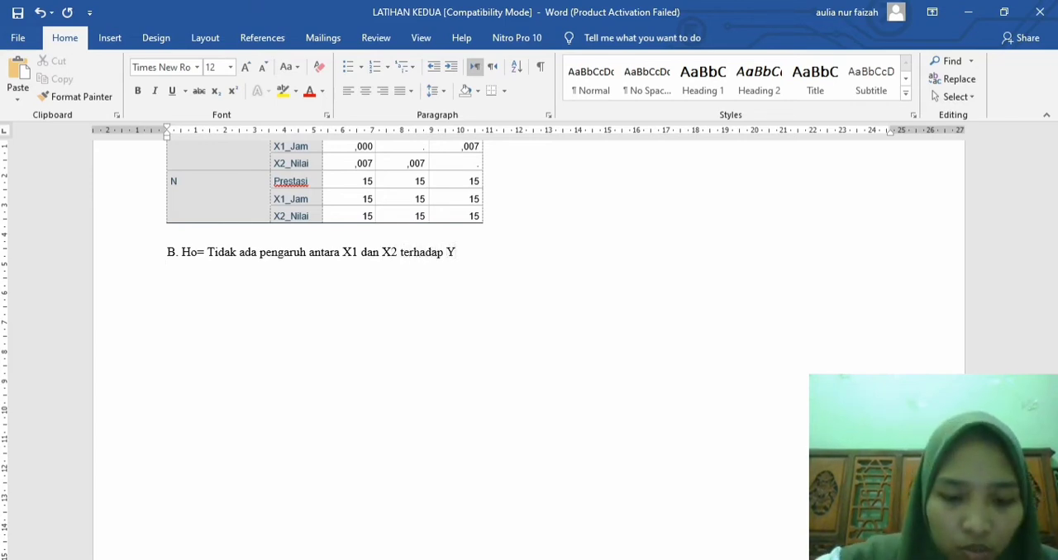
Step: Add the alternative hypothesis line "Ha= Ada pengaruh X1 dan X2 terhadap Y" under the Ho line
{"action": "type", "text": "Ha="}
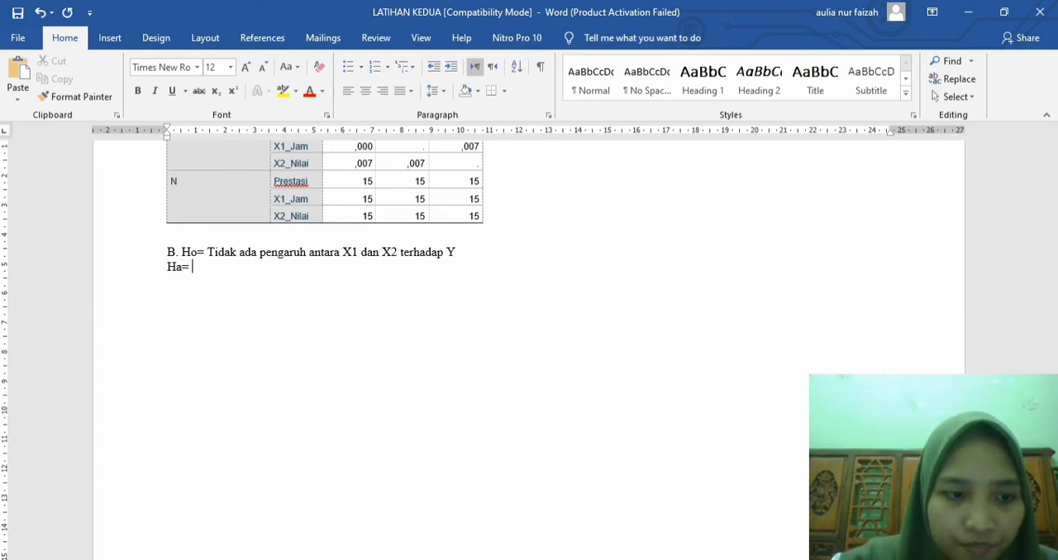
{"action": "type", "text": "Ada penga"}
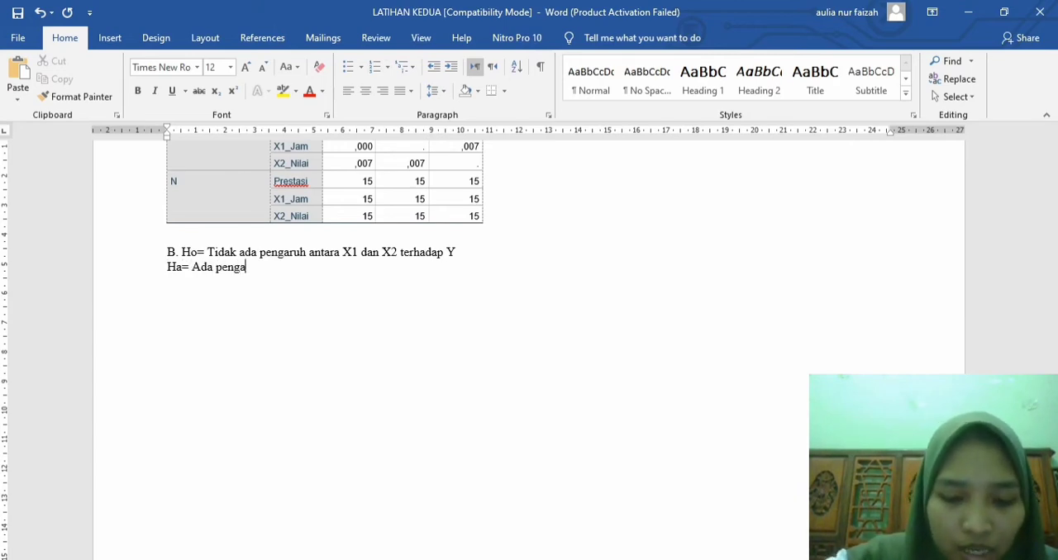
{"action": "type", "text": "ruh X"}
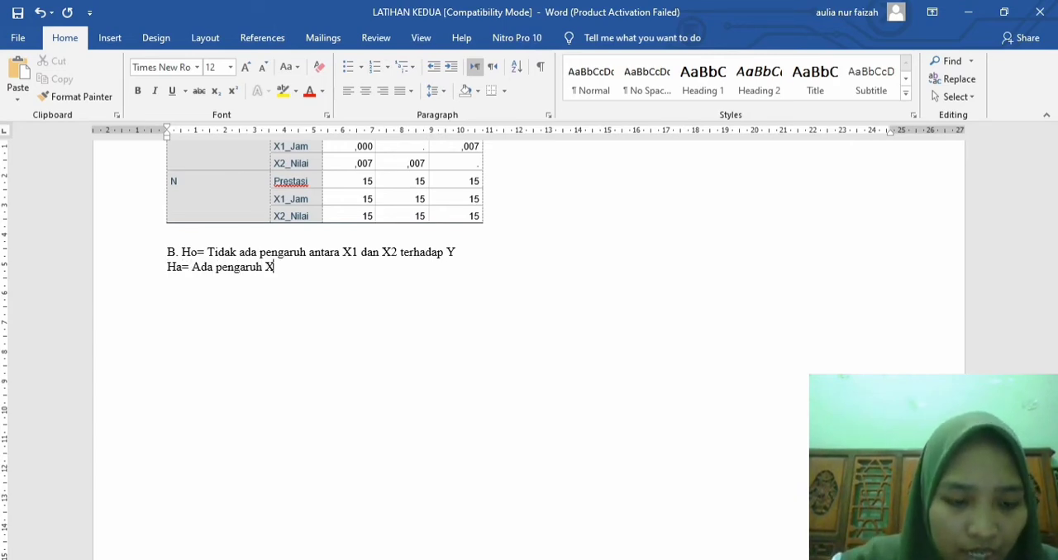
{"action": "type", "text": "1 dan"}
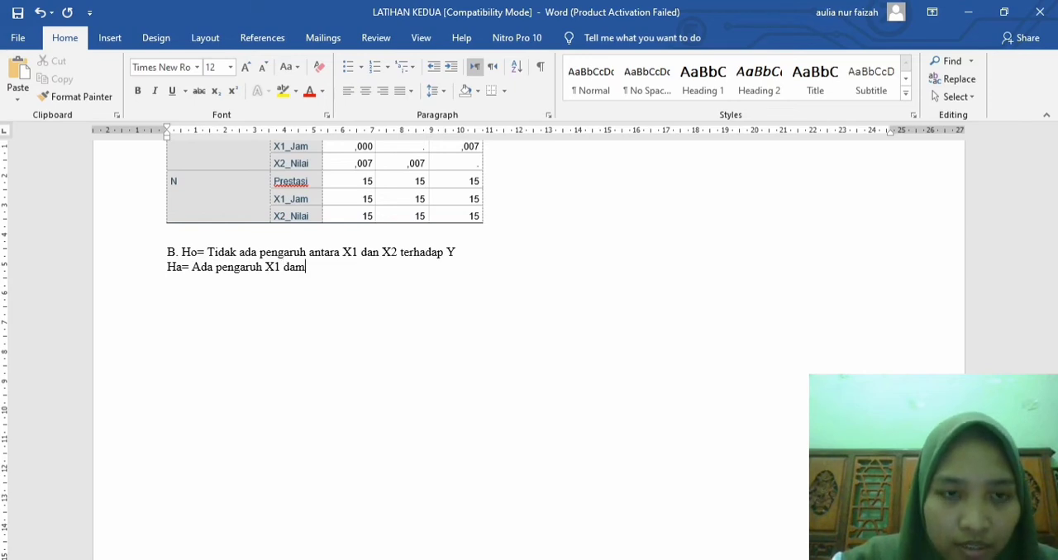
{"action": "key", "text": "BackSpace"}
{"action": "type", "text": "n X2"}
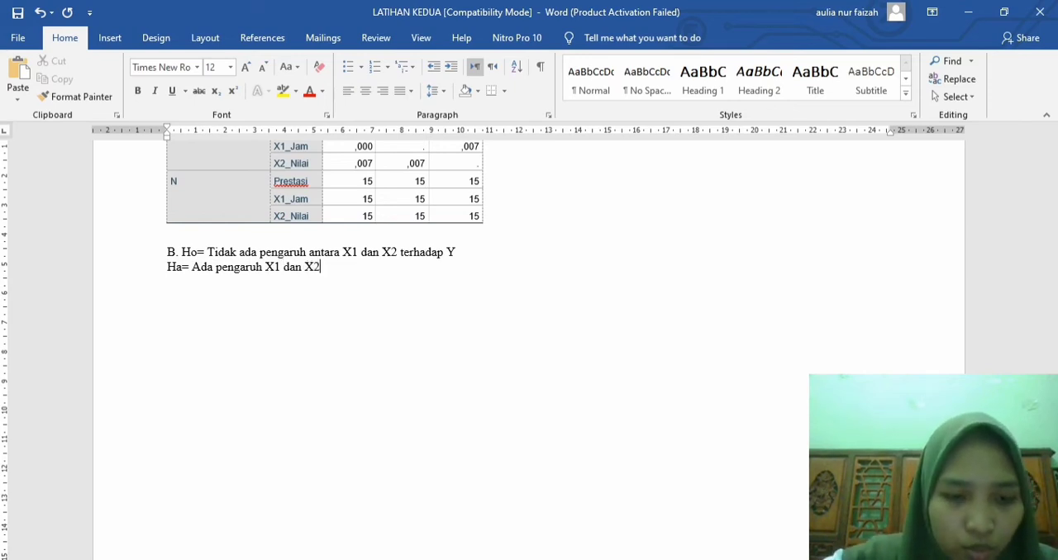
{"action": "type", "text": " terhadap"}
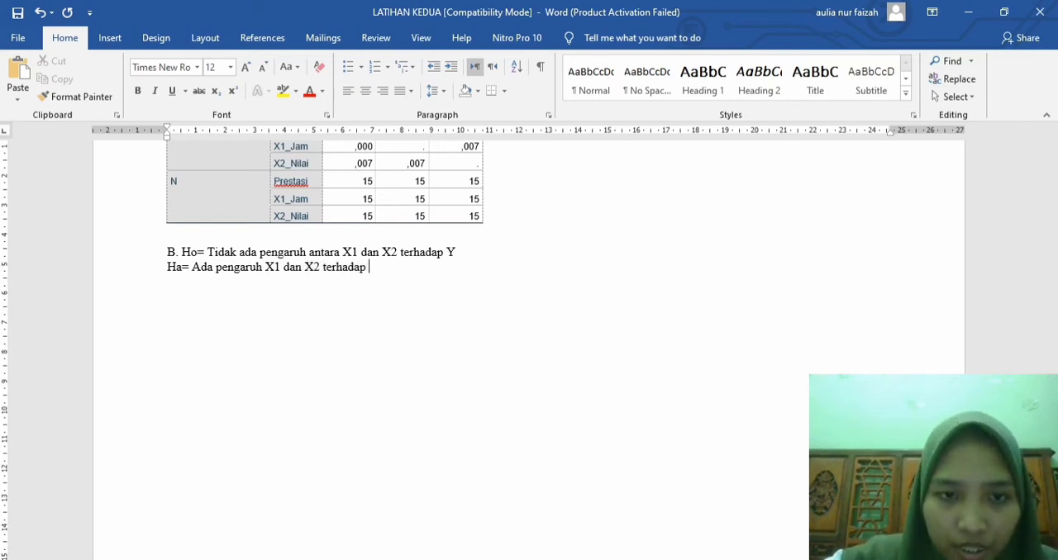
{"action": "type", "text": " Y"}
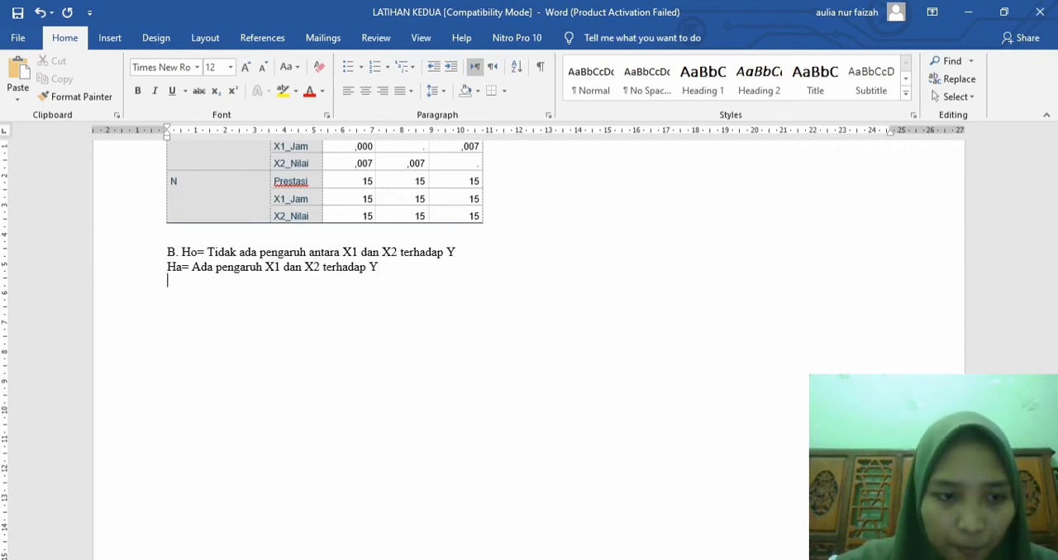
{"action": "type", "text": " inet"}
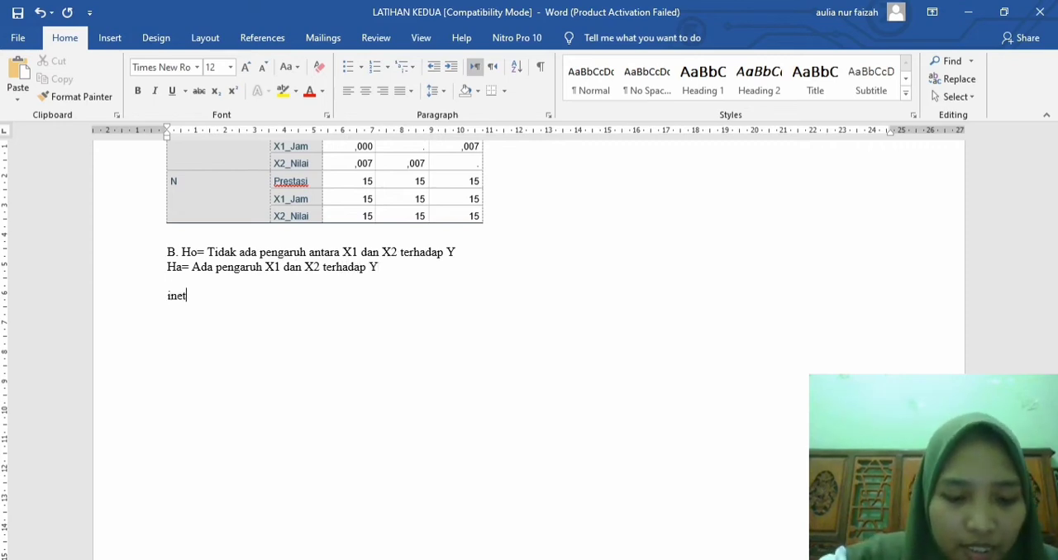
Step: Add the heading "Interpretasi:" below the hypotheses, separated by a blank line
{"action": "key", "text": "BackSpace"}
{"action": "key", "text": "BackSpace"}
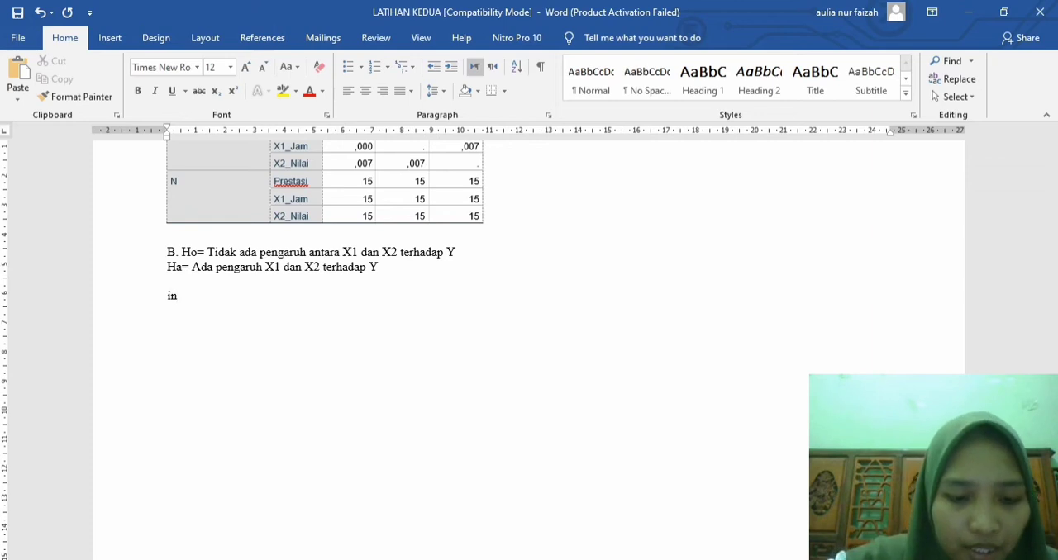
{"action": "type", "text": "terpretasi"}
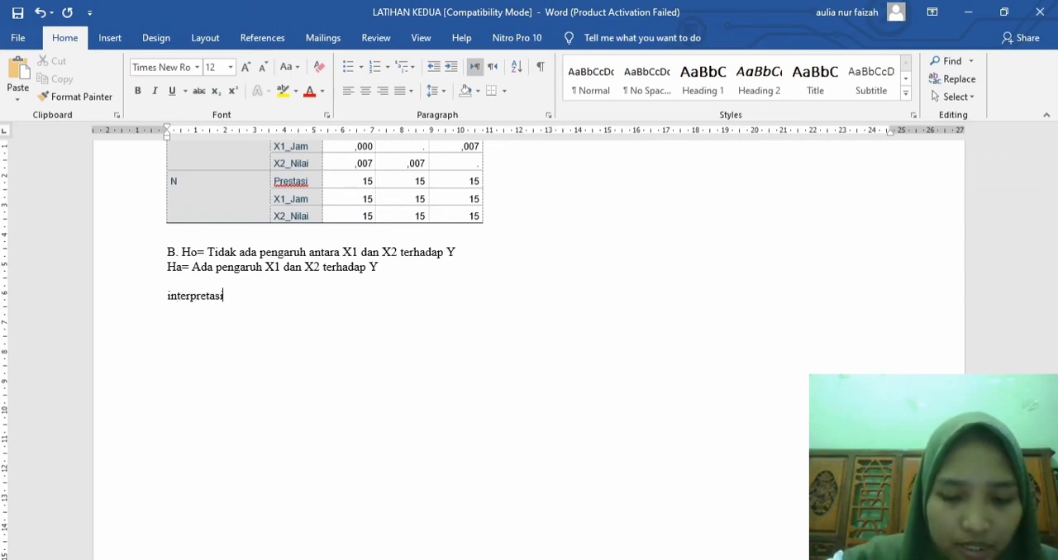
{"action": "type", "text": ":"}
{"action": "key", "text": "Return"}
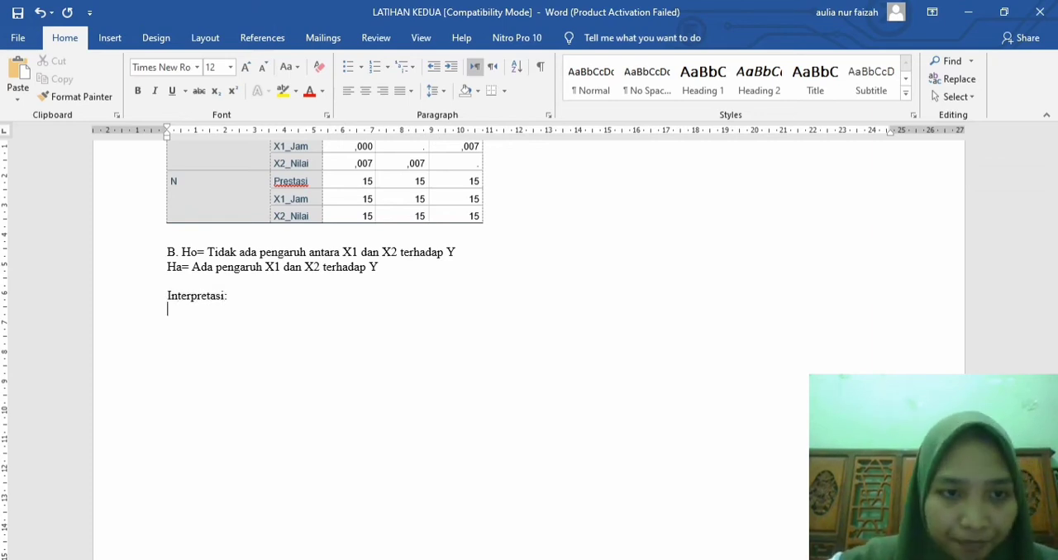
Step: Under the Interpretasi heading, write "Nilai rhit= X1 terhadap Y= 0,888"
{"action": "type", "text": "Nilai "}
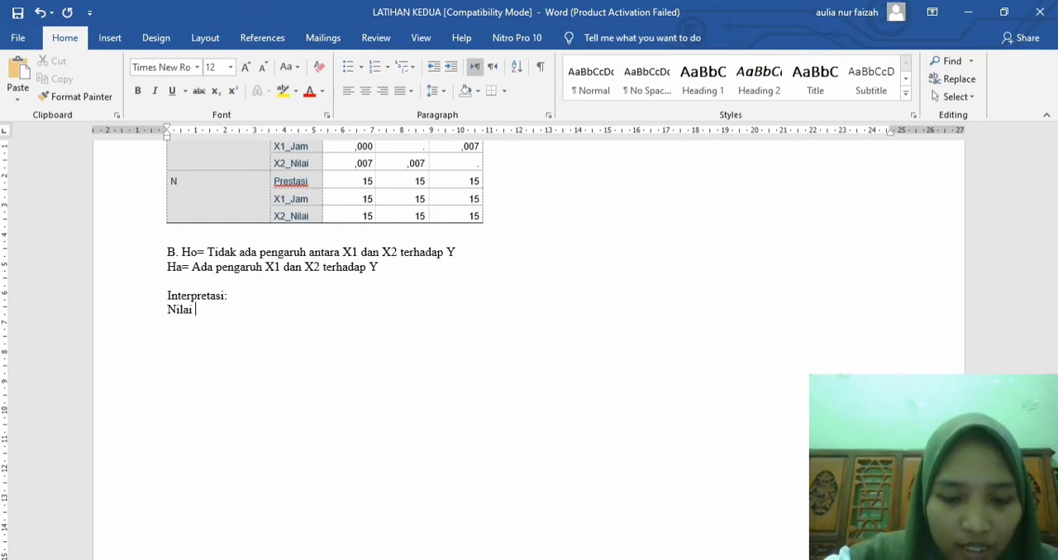
{"action": "type", "text": "rhit="}
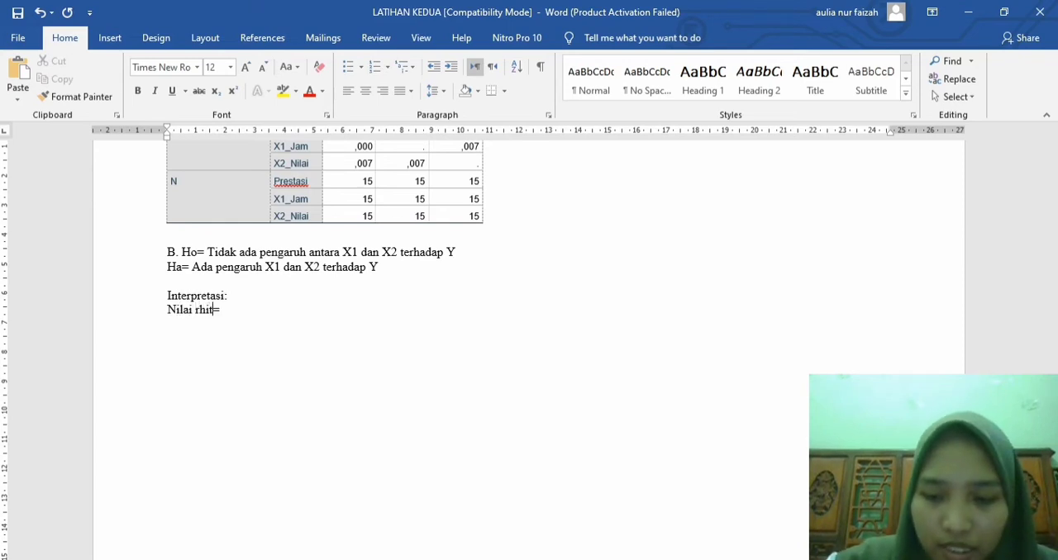
{"action": "type", "text": " X"}
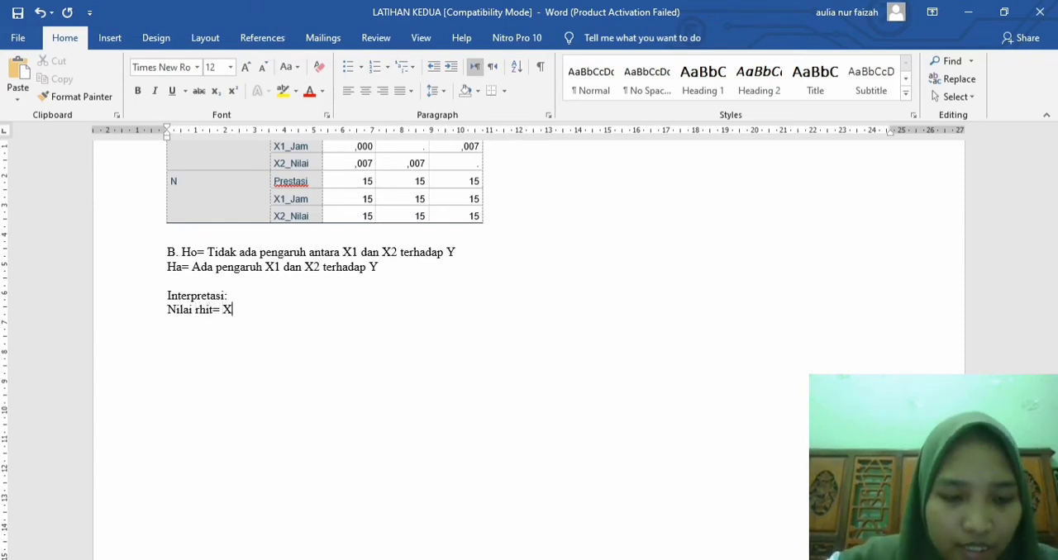
{"action": "type", "text": "1 terh"}
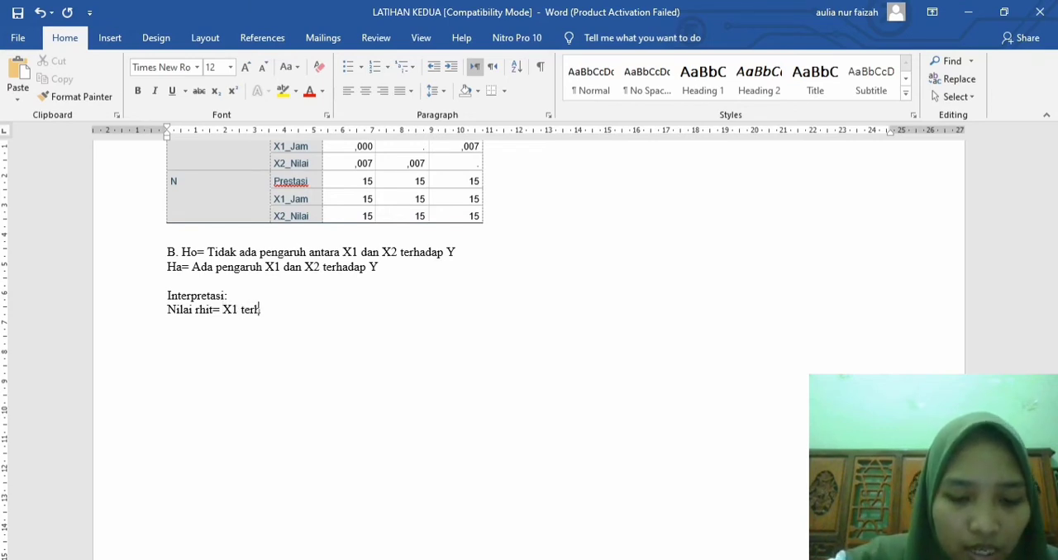
{"action": "type", "text": "adap Y"}
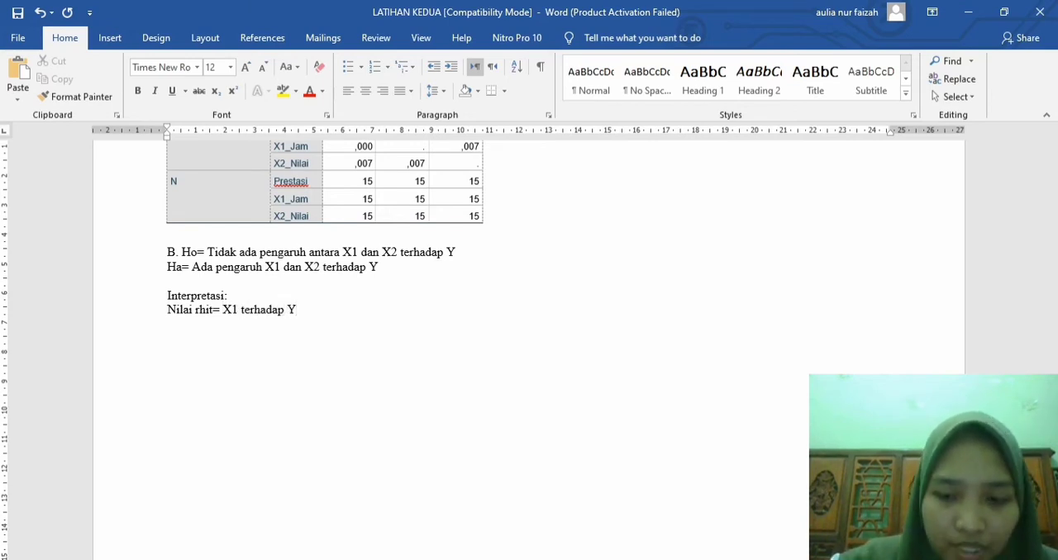
{"action": "type", "text": "= 0,"}
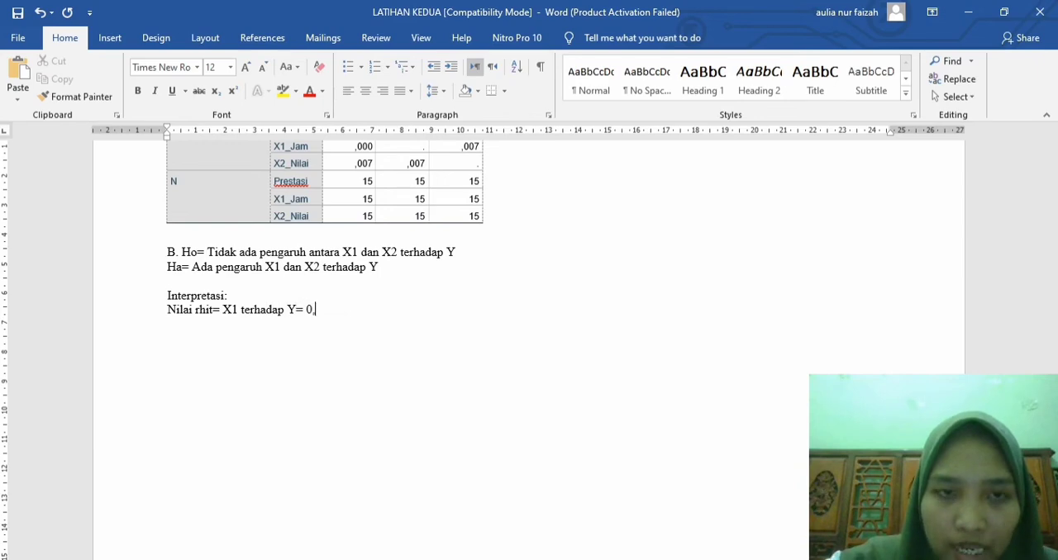
{"action": "type", "text": "888"}
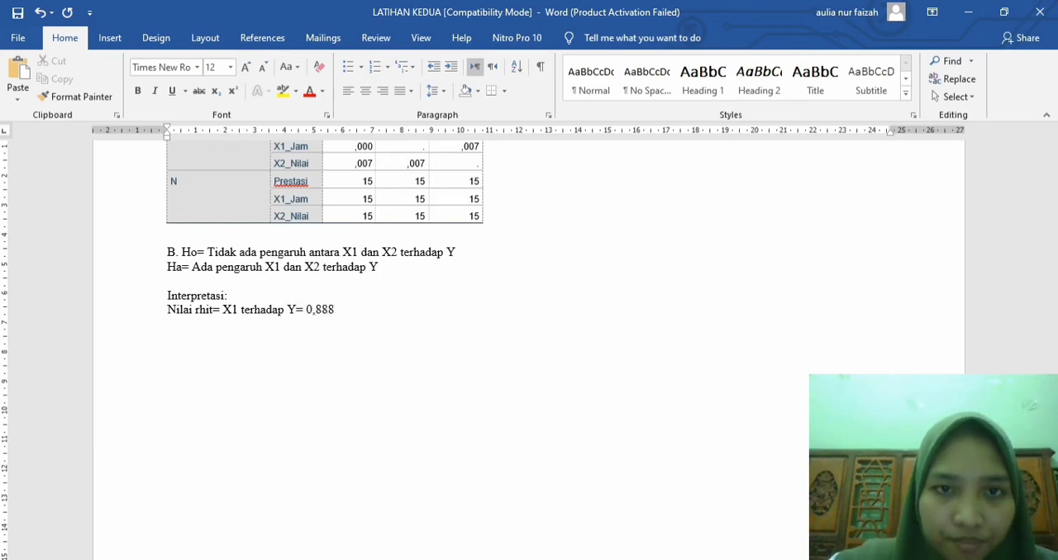
Step: Enlarge the Prestasi–X1_Jam Pearson correlation value in the Correlations table to 11 pt
{"action": "scroll", "coordinate": [529, 330], "scroll_direction": "up", "scroll_amount": 6}
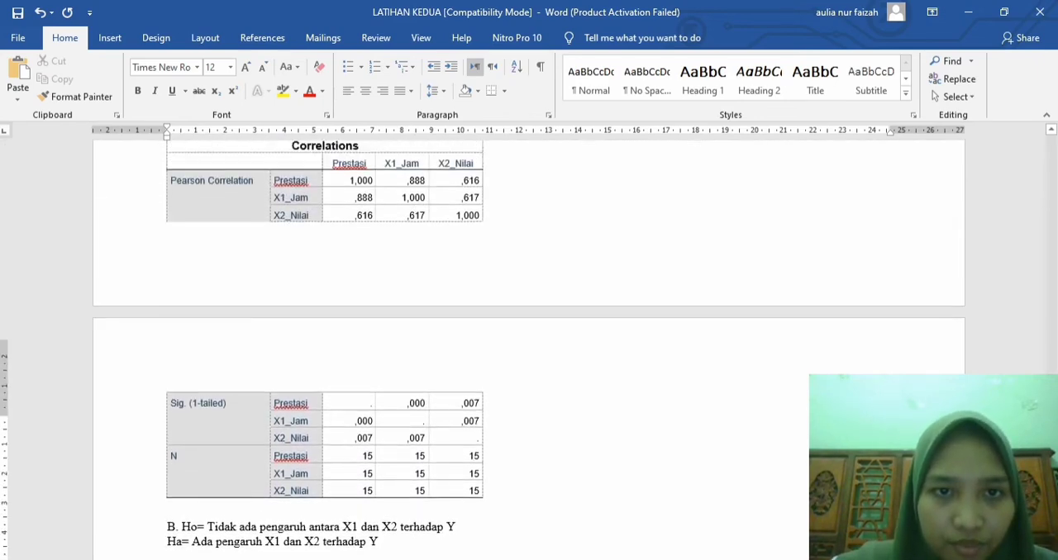
{"action": "scroll", "coordinate": [529, 331], "scroll_direction": "up", "scroll_amount": 1}
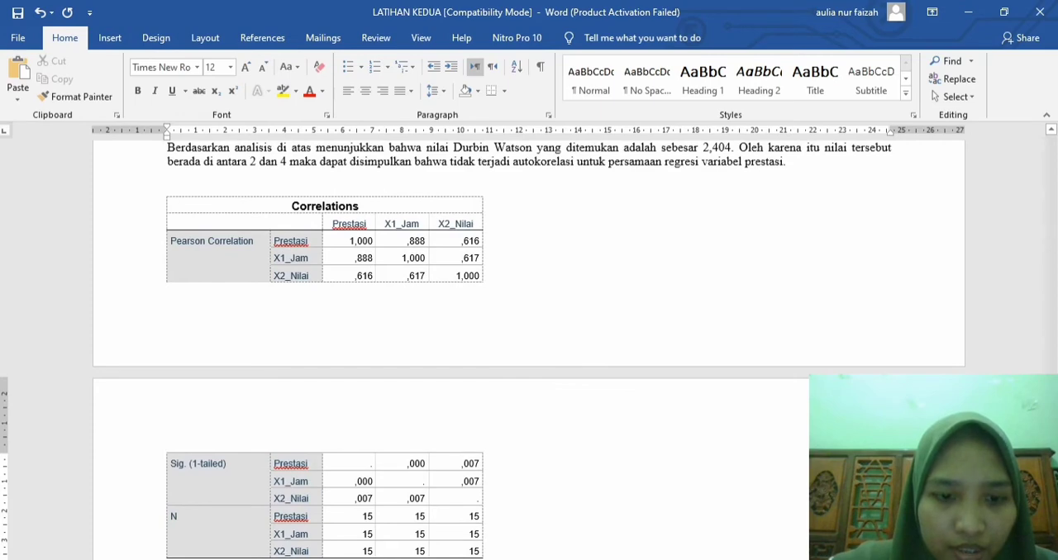
{"action": "left_click_drag", "start_coordinate": [407, 241], "coordinate": [425, 240]}
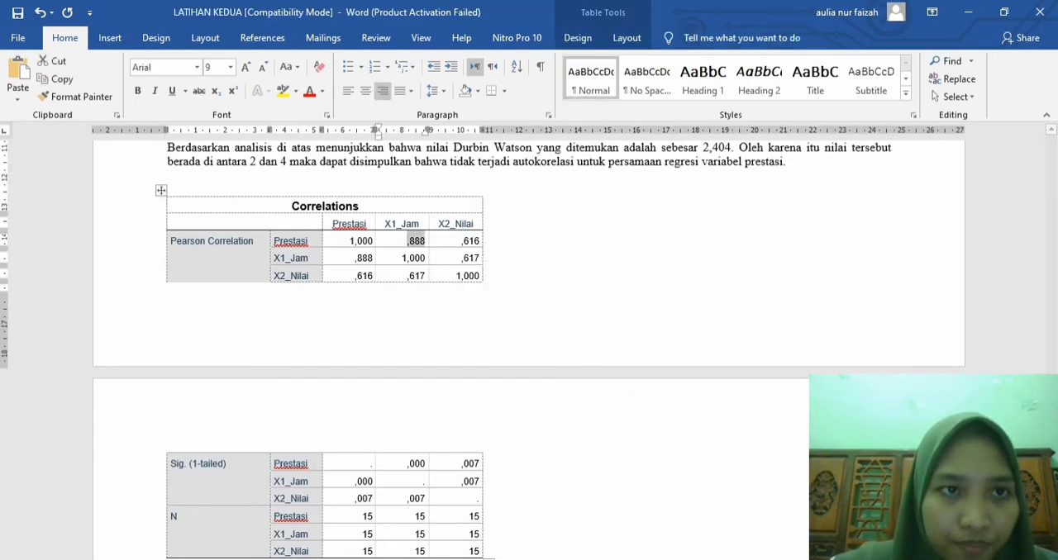
{"action": "left_click", "coordinate": [245, 66]}
{"action": "left_click", "coordinate": [245, 66]}
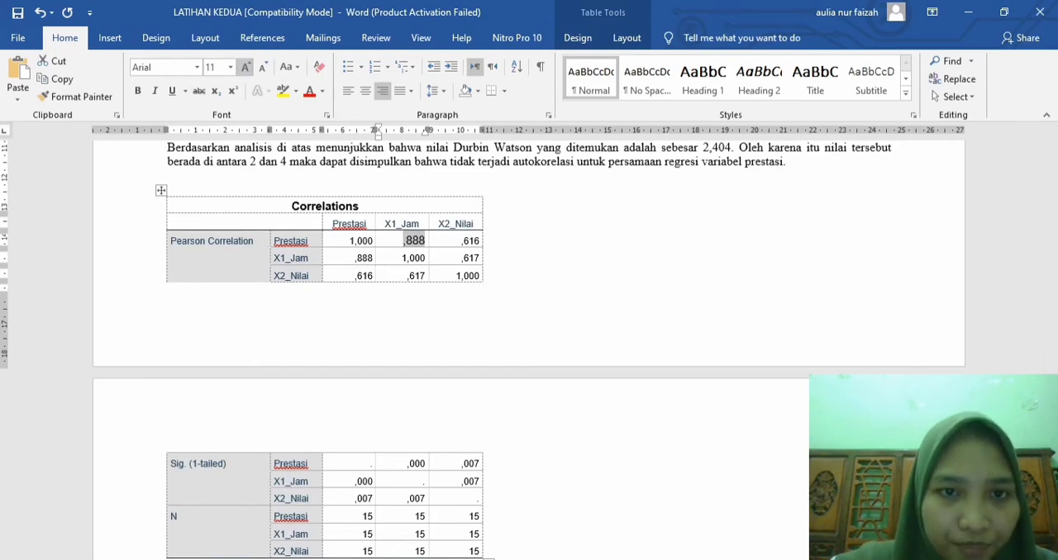
Step: Extend the "Nilai rhit= X1 terhadap Y= 0,888" line with "sedangkan r tabel (15-2)= 0,553"
{"action": "scroll", "coordinate": [529, 347], "scroll_direction": "down", "scroll_amount": 1}
{"action": "scroll", "coordinate": [529, 347], "scroll_direction": "down", "scroll_amount": 8}
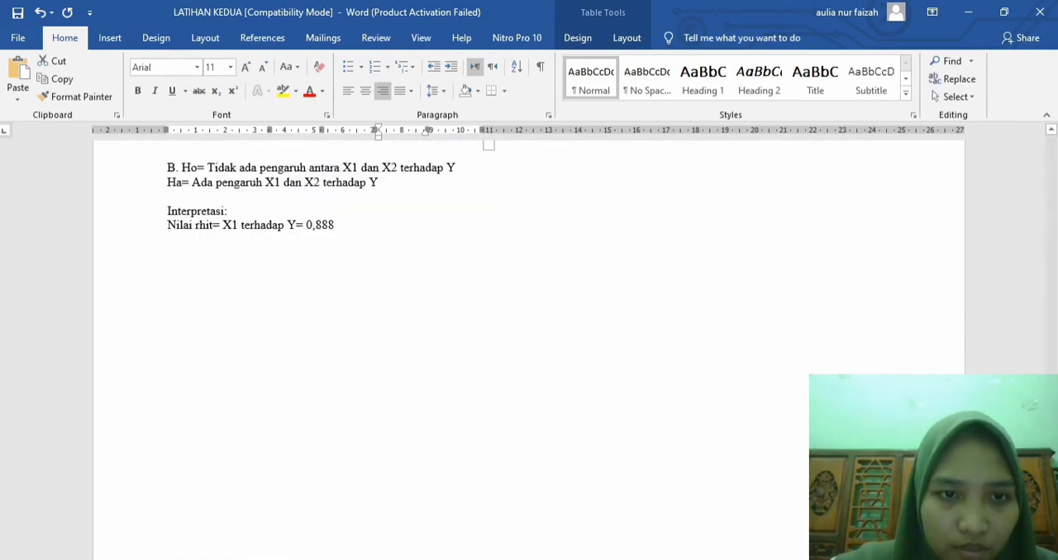
{"action": "left_click", "coordinate": [335, 216]}
{"action": "type", "text": "sedang"}
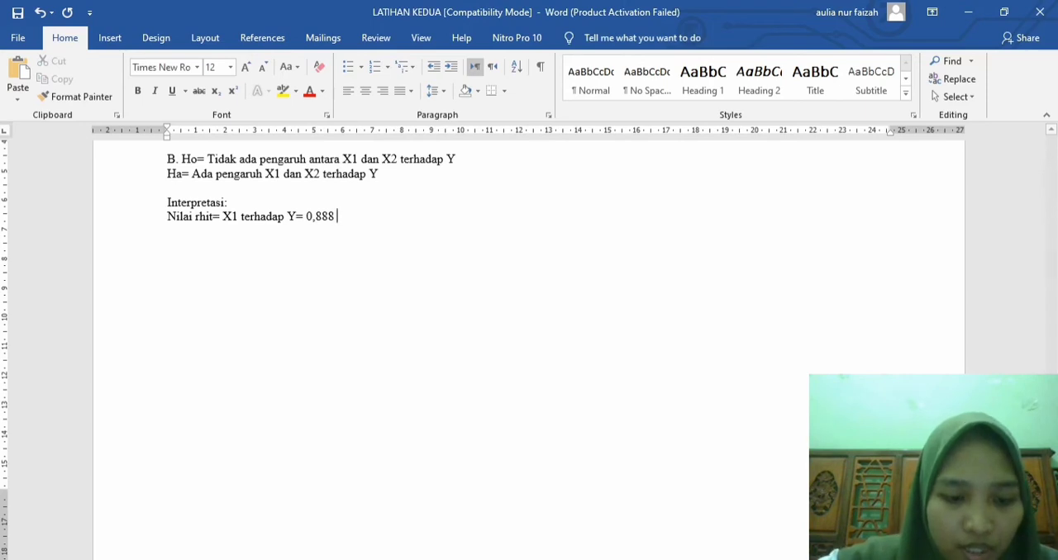
{"action": "type", "text": "kan "}
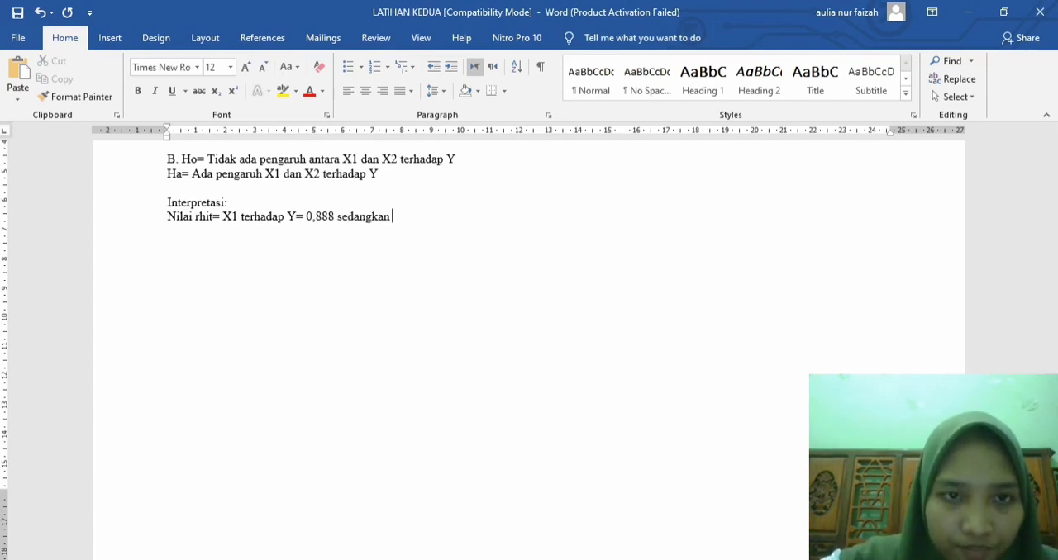
{"action": "type", "text": "r ta"}
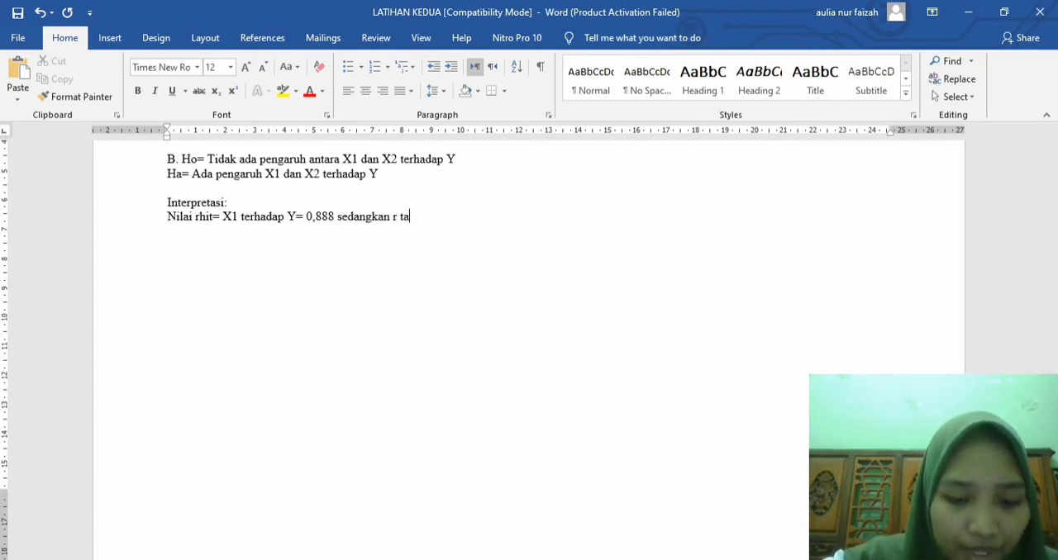
{"action": "type", "text": "bel ("}
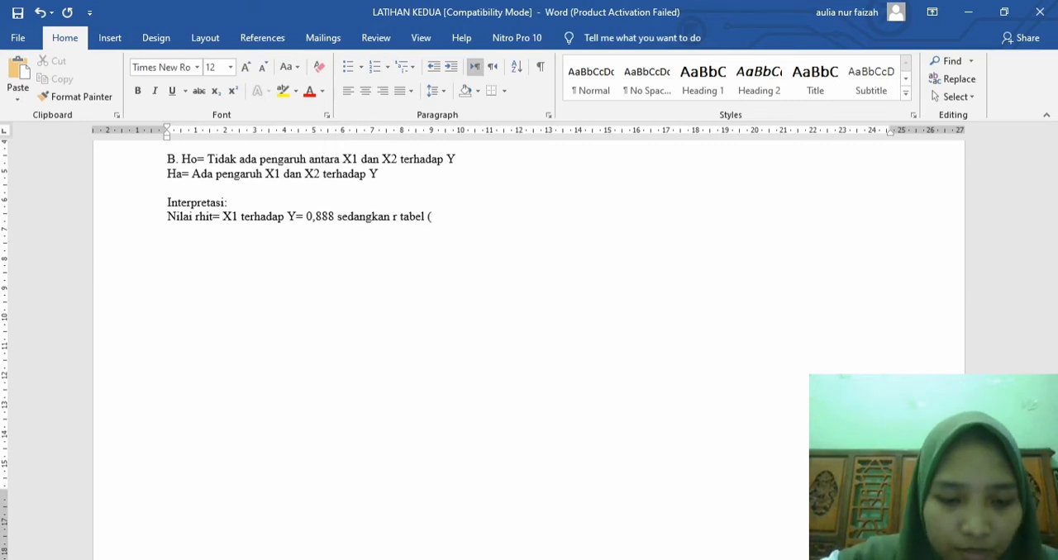
{"action": "type", "text": "15-2"}
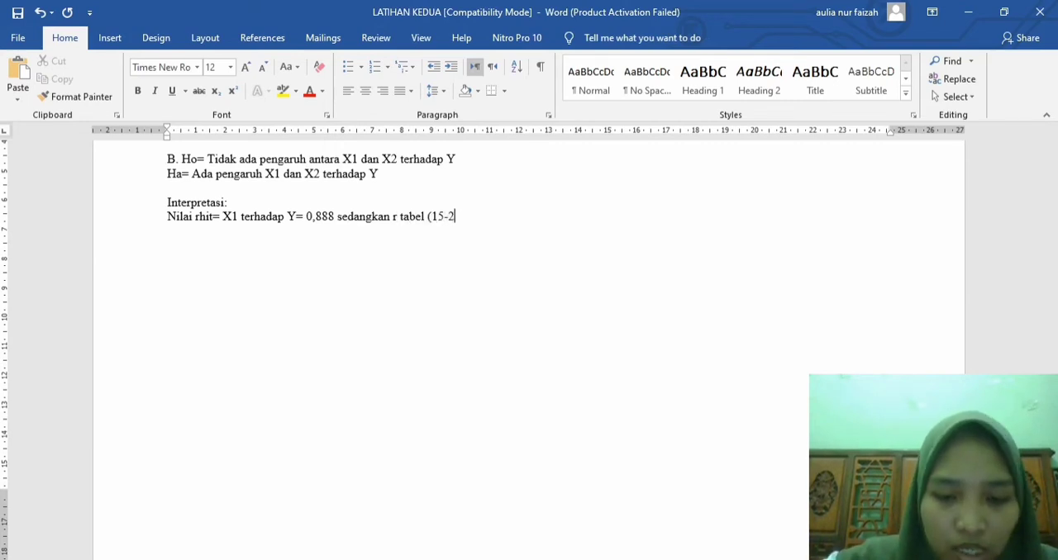
{"action": "type", "text": ")= 0"}
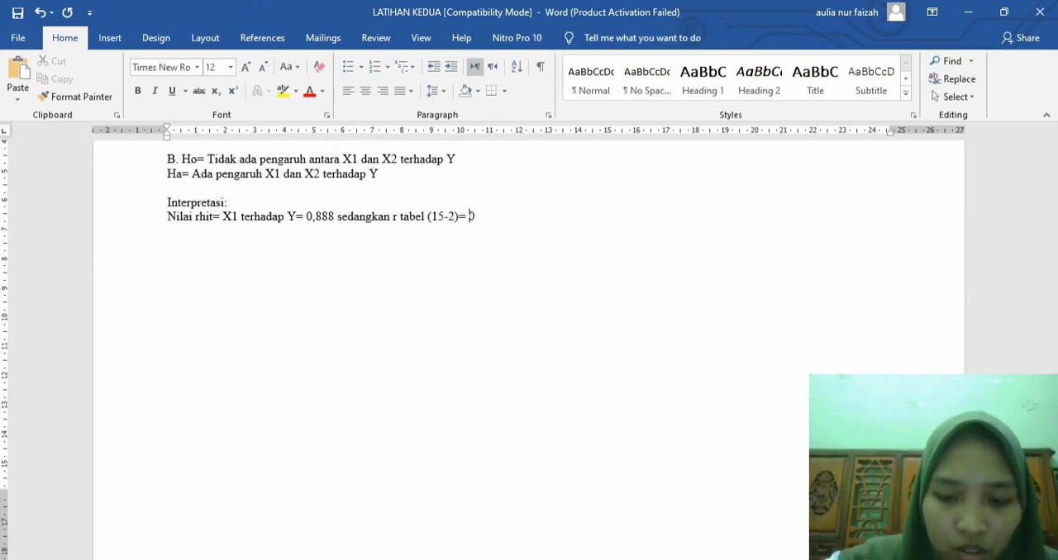
{"action": "type", "text": ",553"}
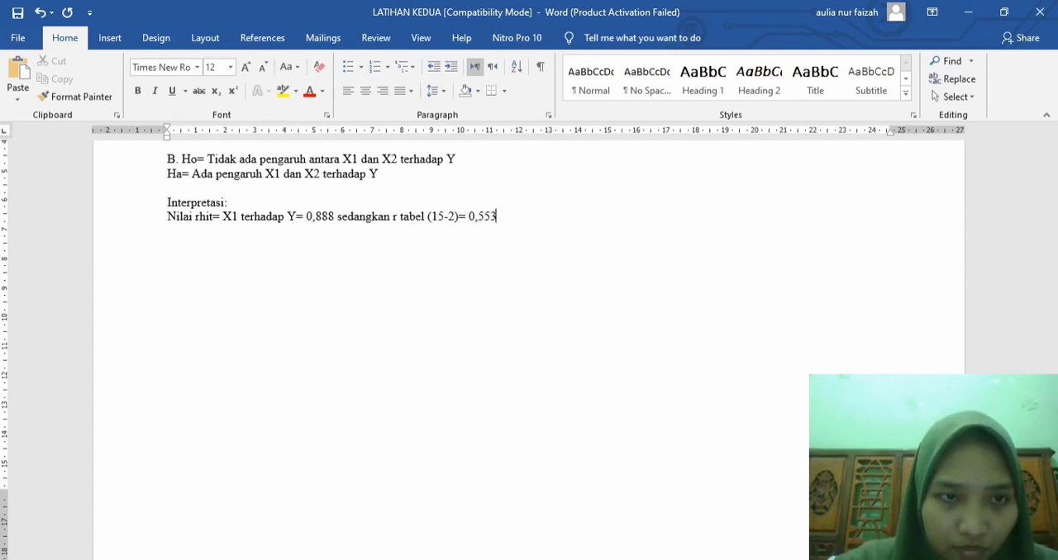
Step: Start a new line below it with the comparison "Rxy > rtabel = 0,888 > 0,553"
{"action": "key", "text": "Return"}
{"action": "type", "text": "rxy "}
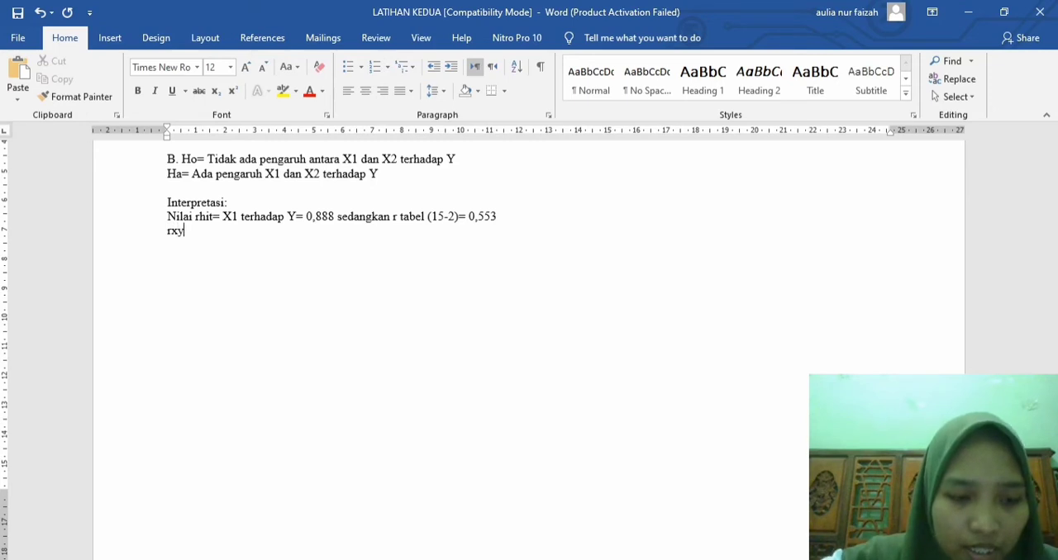
{"action": "type", "text": "> "}
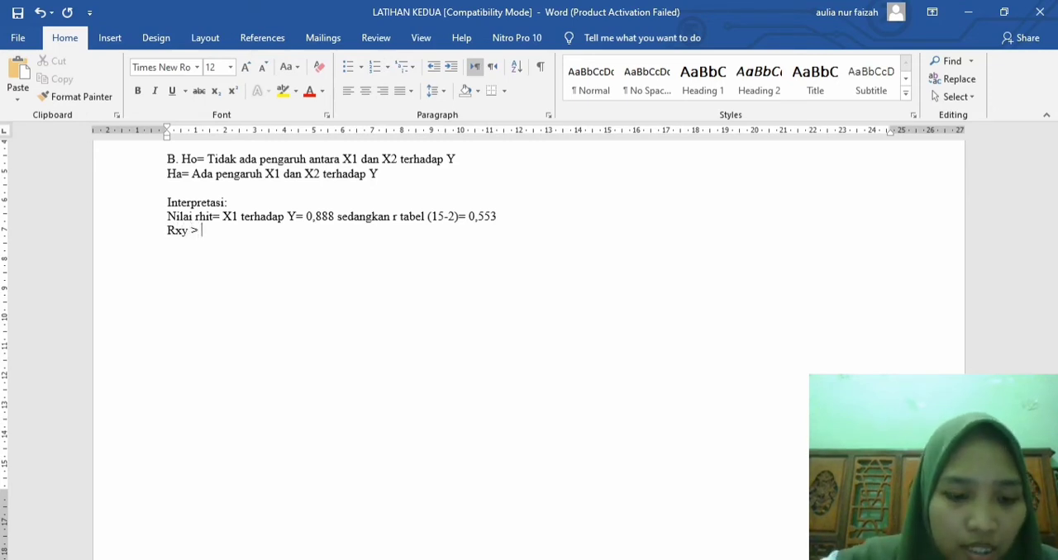
{"action": "type", "text": "rtabel"}
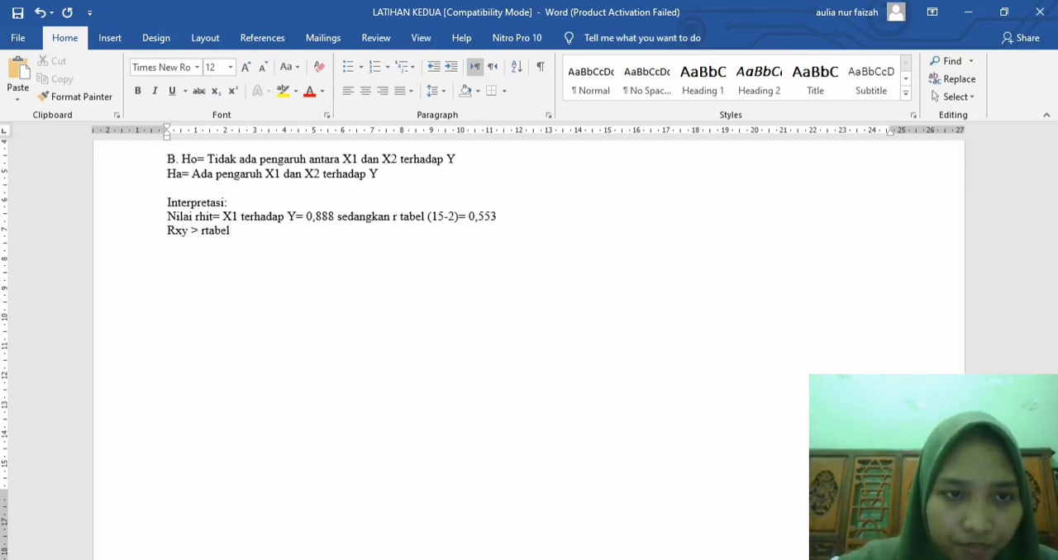
{"action": "type", "text": " ="}
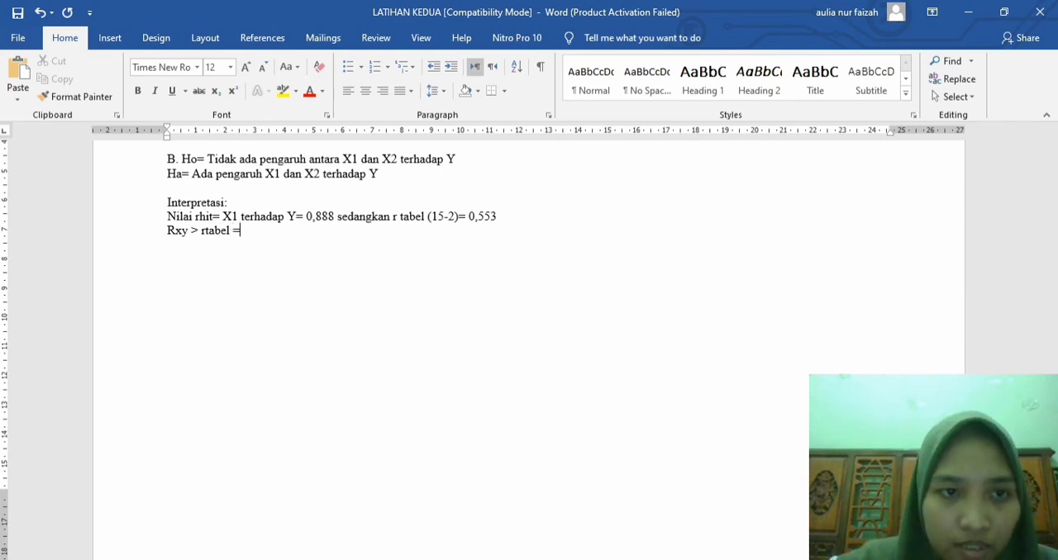
{"action": "type", "text": " 0,8"}
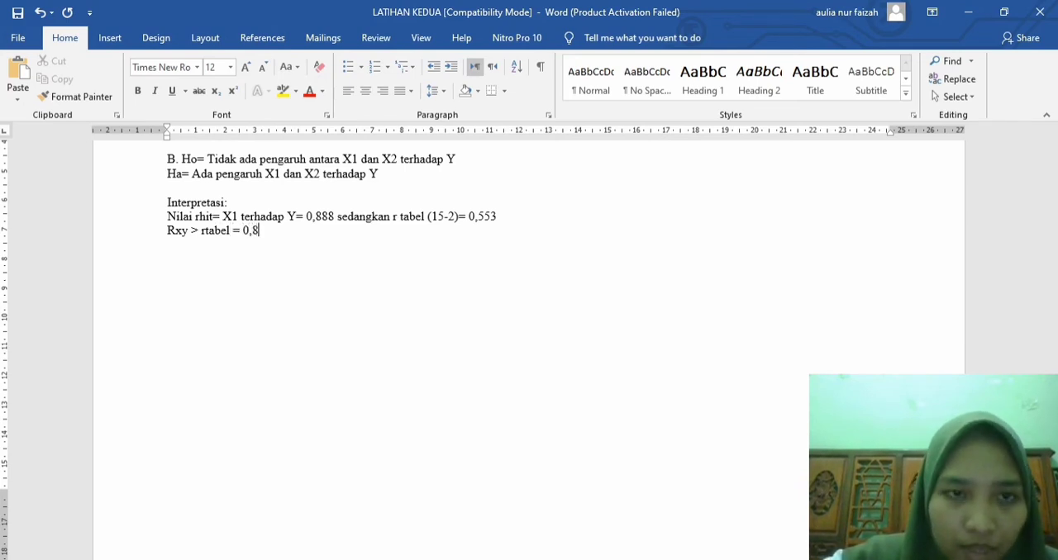
{"action": "type", "text": "88 > 0,5"}
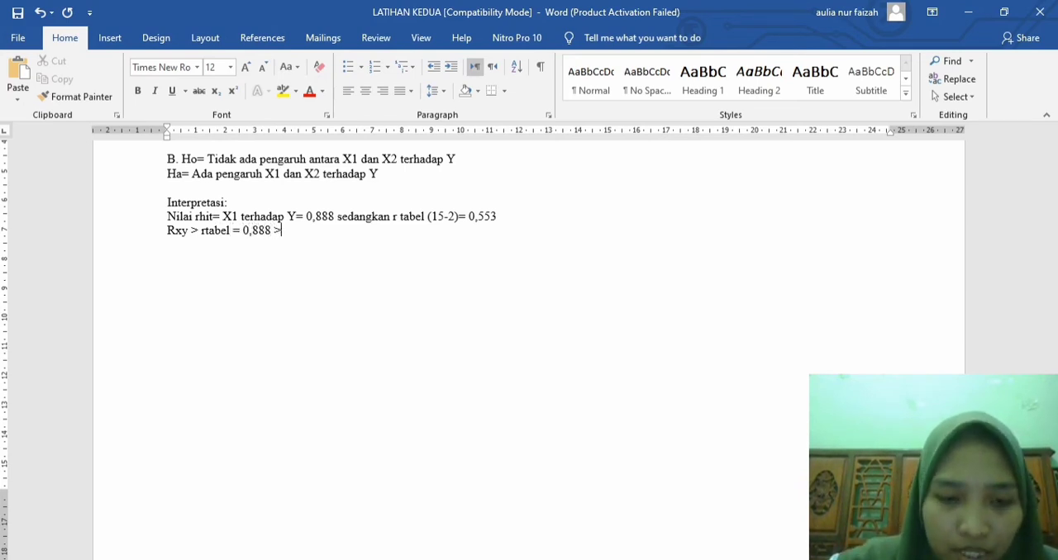
{"action": "type", "text": "5"}
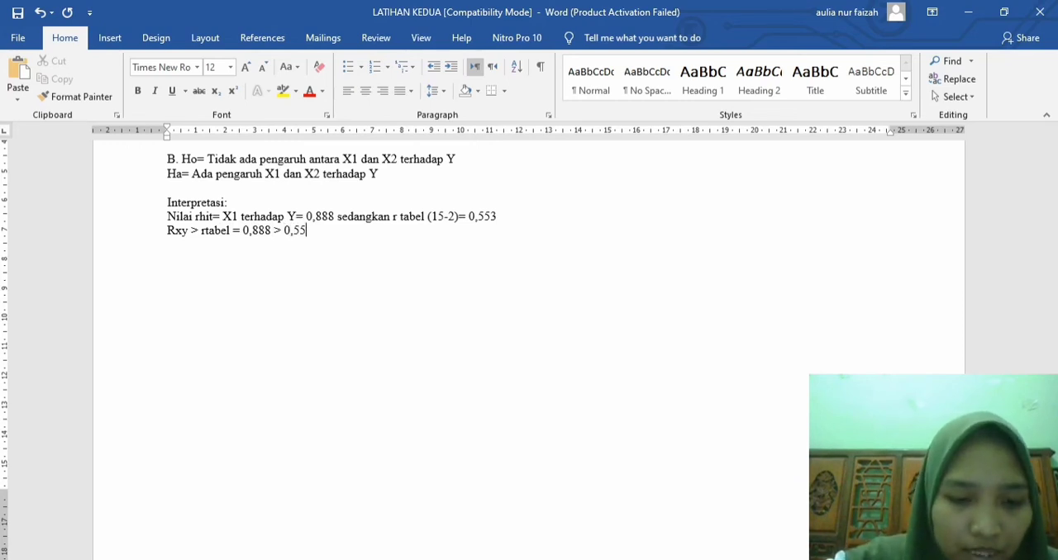
{"action": "type", "text": "3 (dengan tarag"}
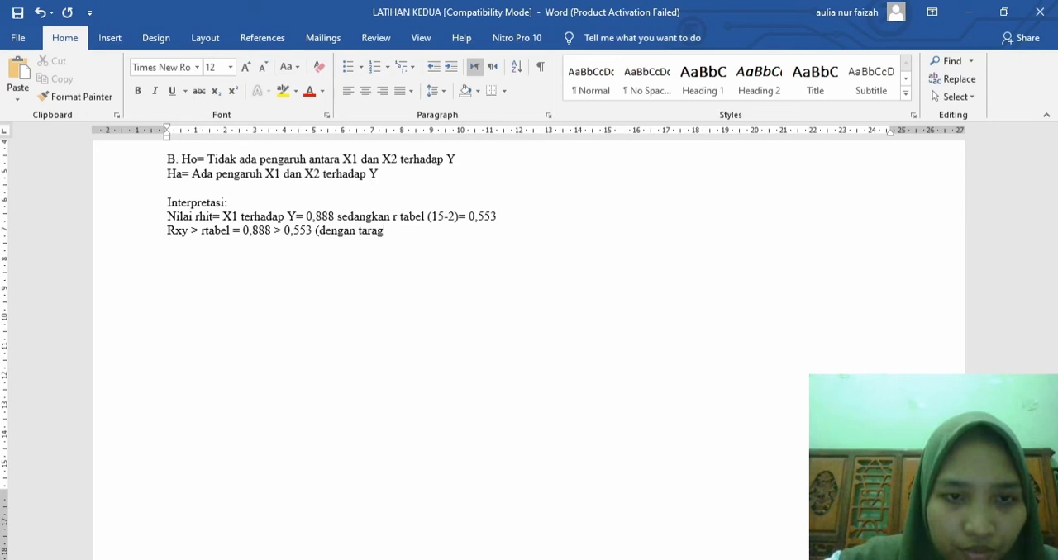
Step: Complete the significance note "(dengan taraf signifikansi 5%)" after the Rxy and rtabel comparison
{"action": "key", "text": "BackSpace"}
Step: Write the line "Nilai rhit= X2 terhadap Y = 0,616" below the X1 interpretation
{"action": "type", "text": "f "}
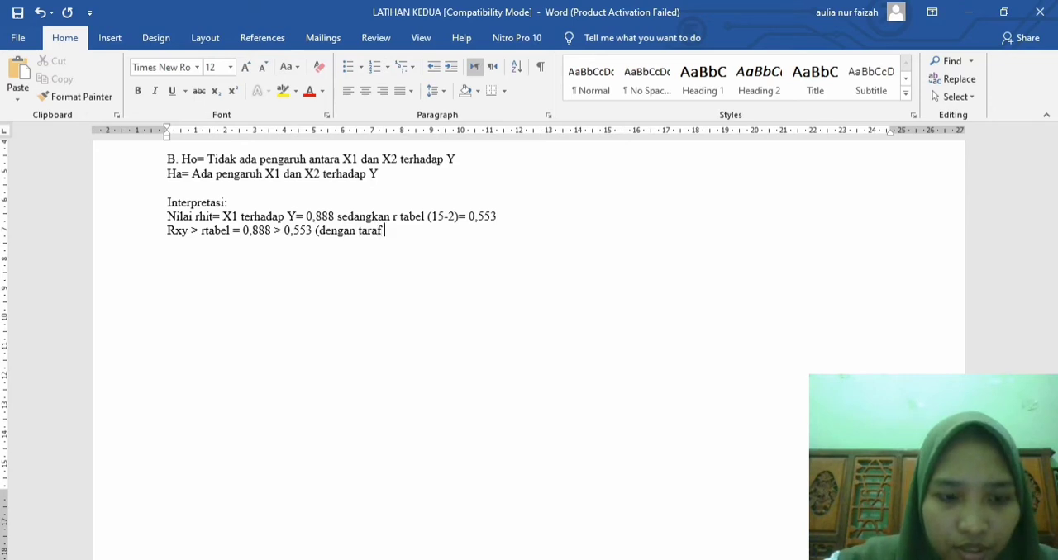
{"action": "type", "text": "signifikansi "}
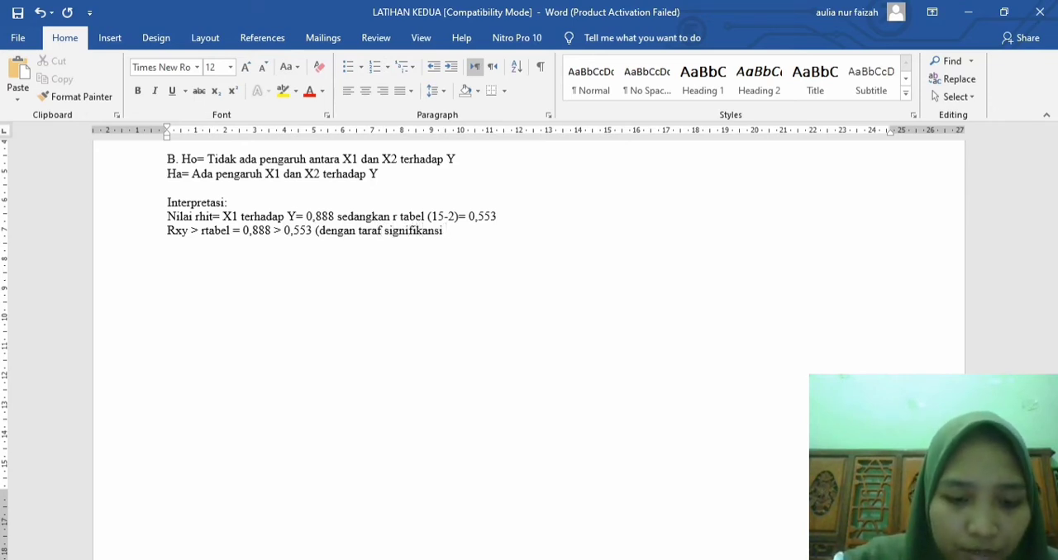
{"action": "type", "text": "5%)"}
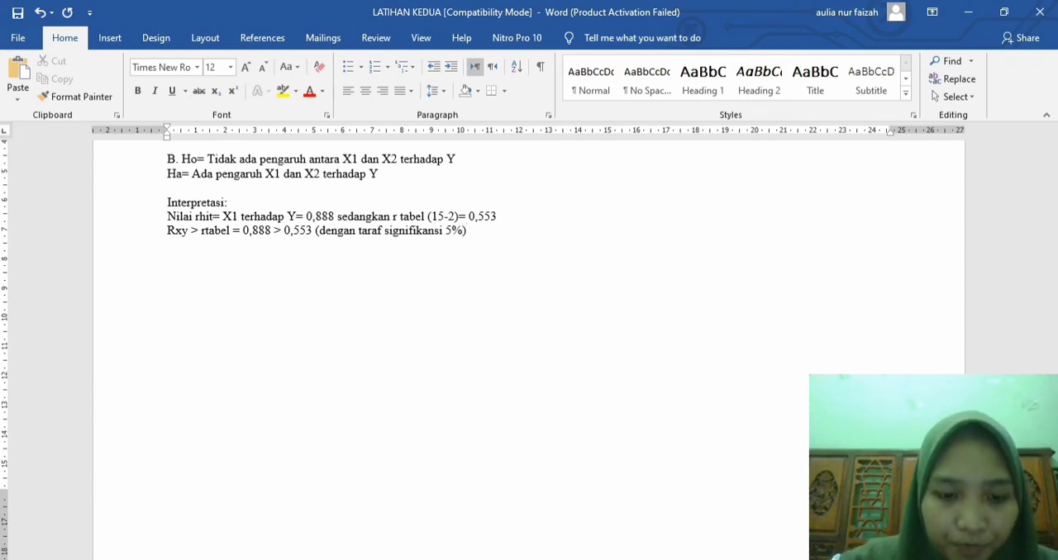
{"action": "type", "text": " jadi, H"}
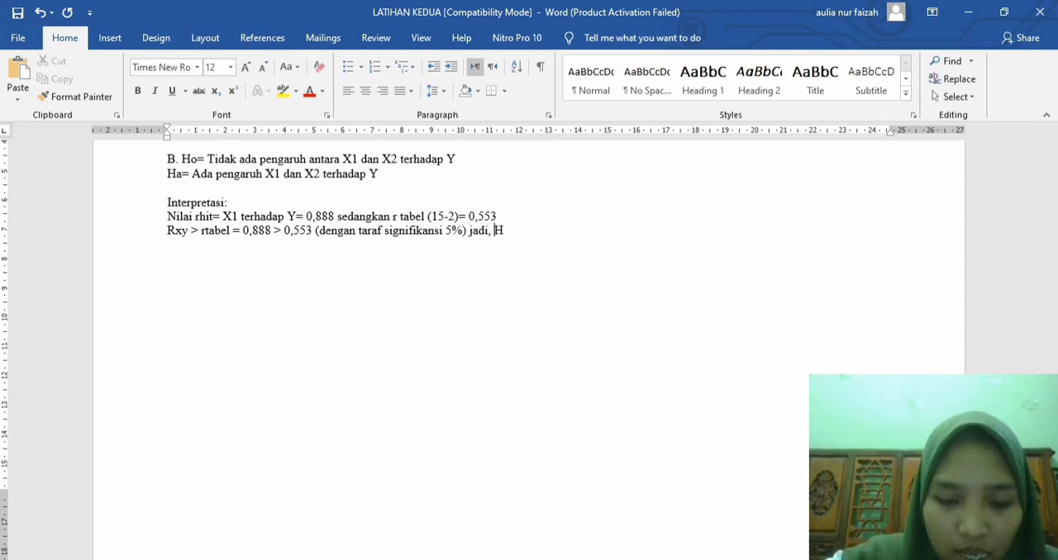
{"action": "type", "text": "o ditolak"}
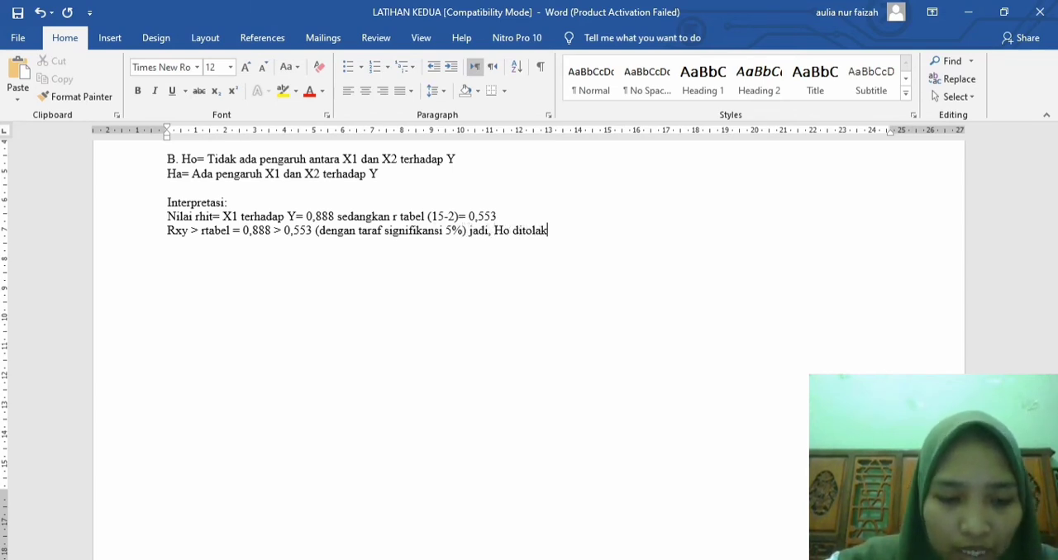
{"action": "type", "text": " sehingga a"}
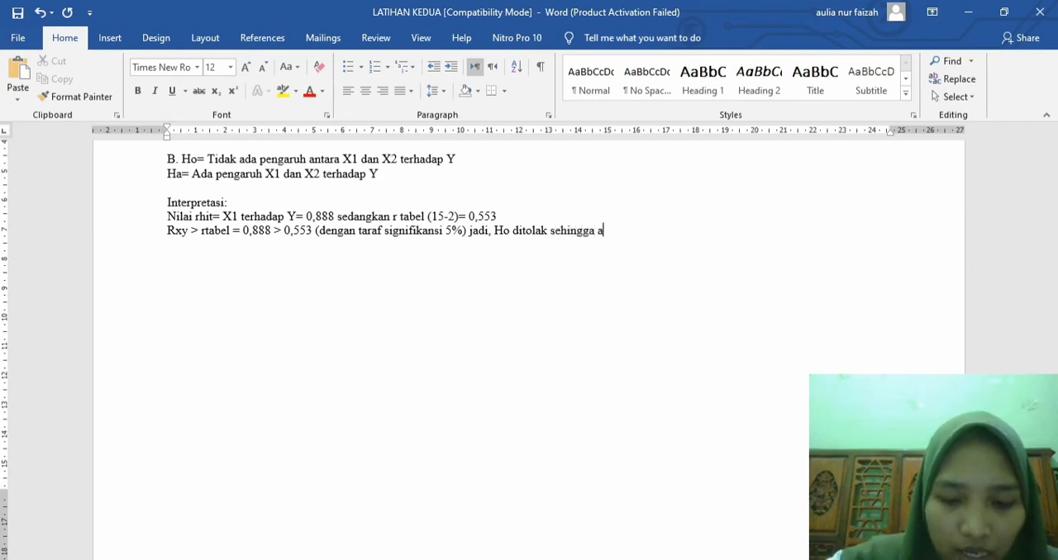
{"action": "type", "text": "da pengaruh "}
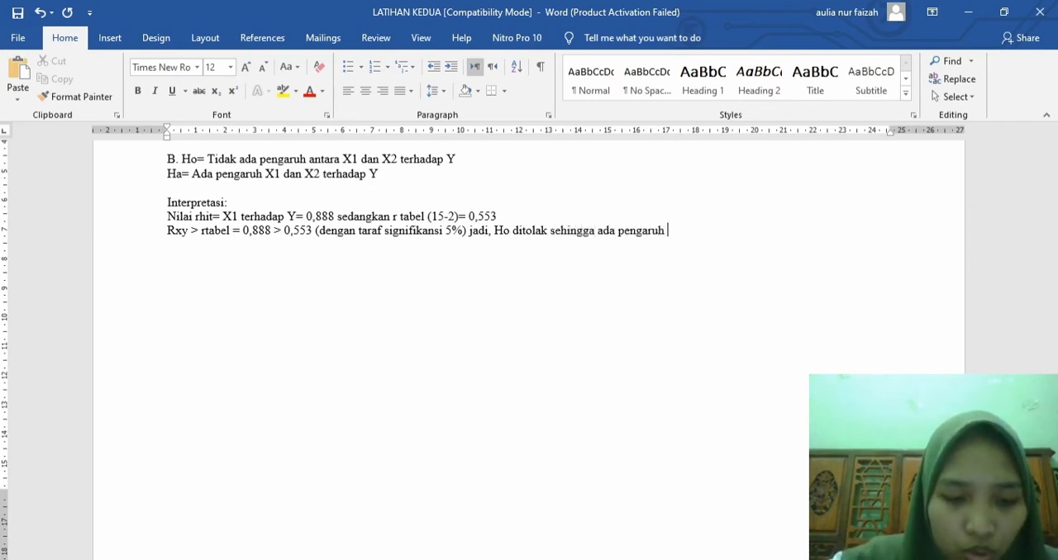
{"action": "type", "text": "jam dengan p"}
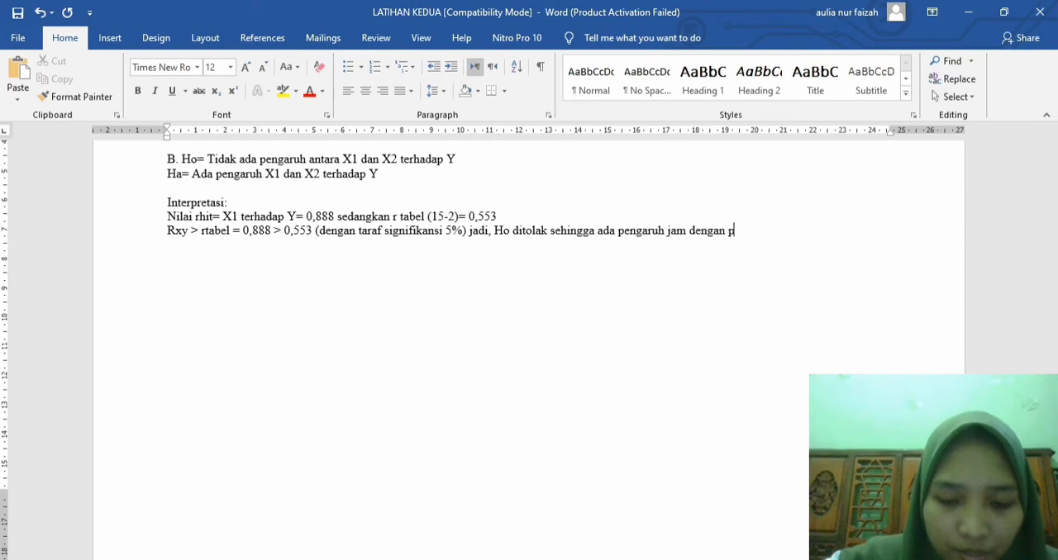
{"action": "type", "text": "restasi.  "}
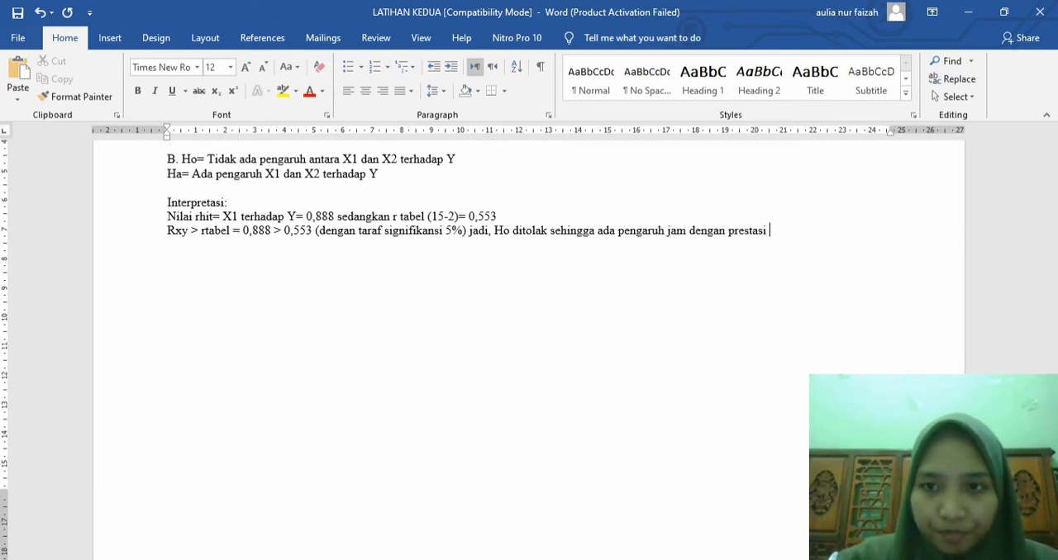
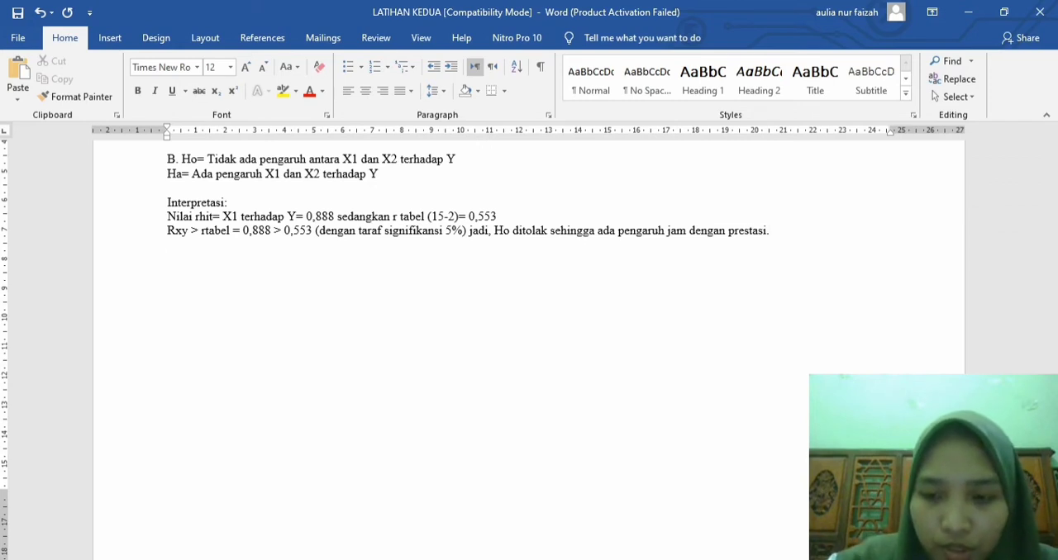
Step: Complete the significance note "(dengan taraf signifikansi 5%)" after the Rxy and rtabel comparison
Step: Write the line "Nilai rhit= X2 terhadap Y = 0,616" below the X1 interpretation
{"action": "type", "text": "Nilai rh"}
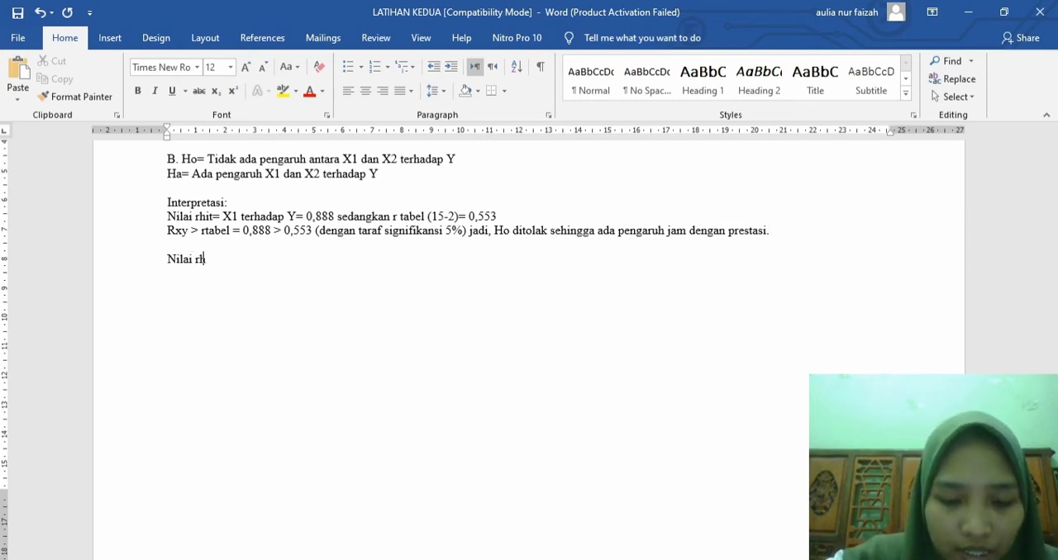
{"action": "type", "text": "it="}
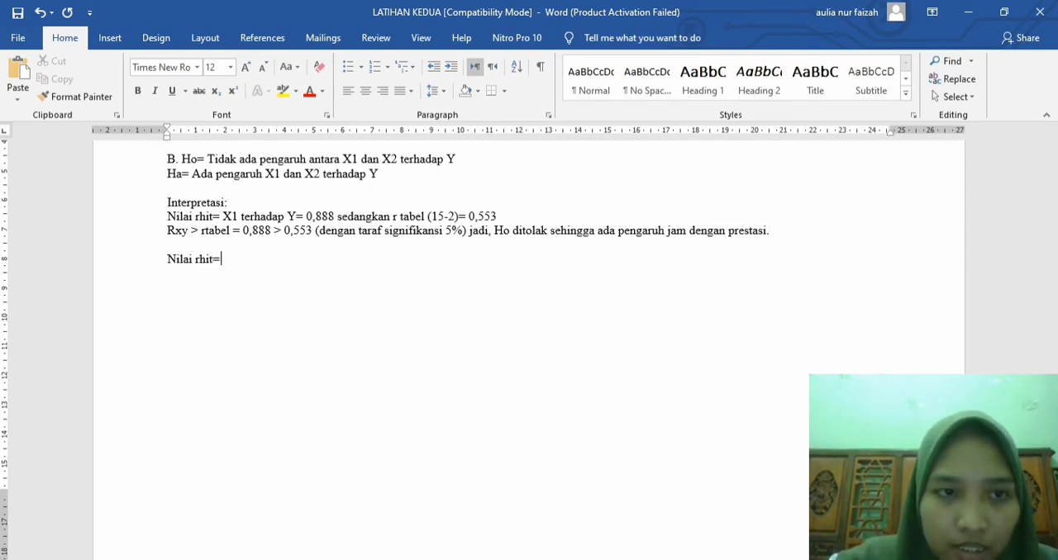
{"action": "type", "text": " X2 "}
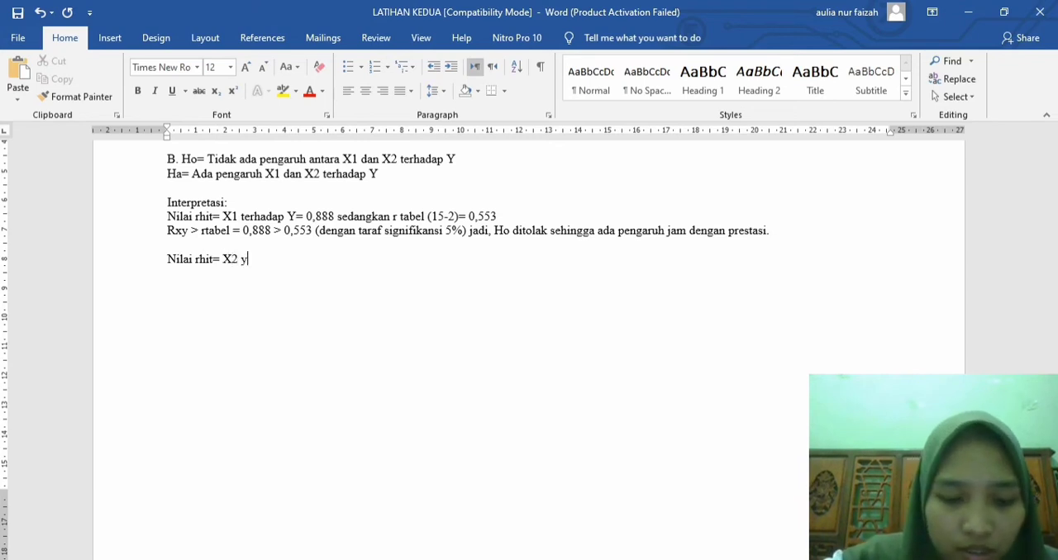
{"action": "type", "text": "terhadap "}
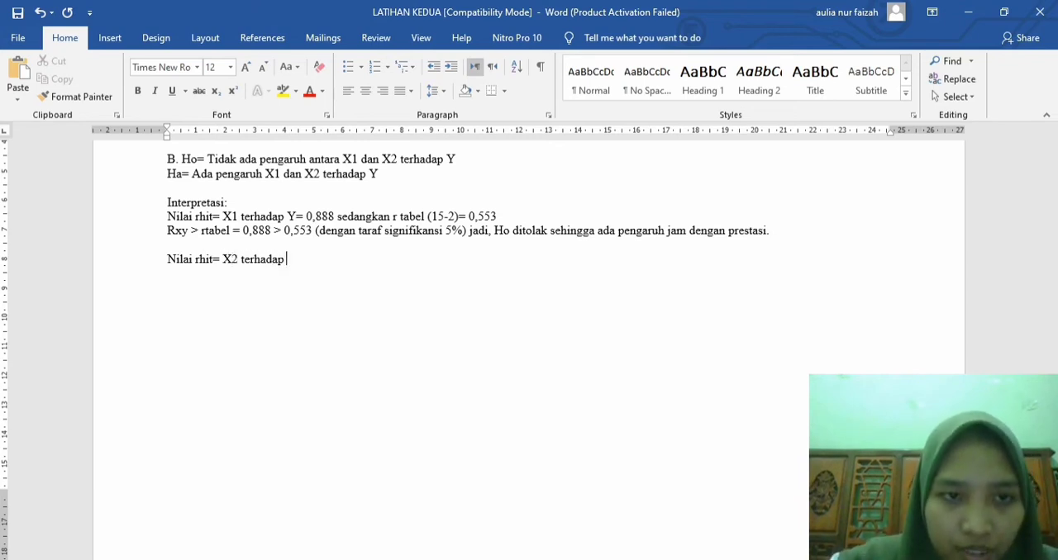
{"action": "type", "text": "Y = "}
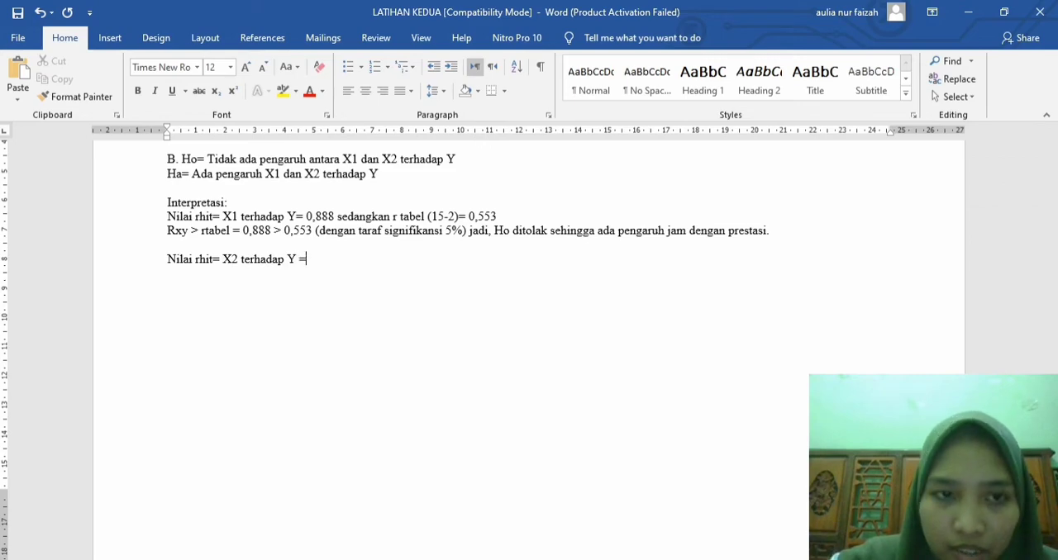
{"action": "type", "text": "0,616"}
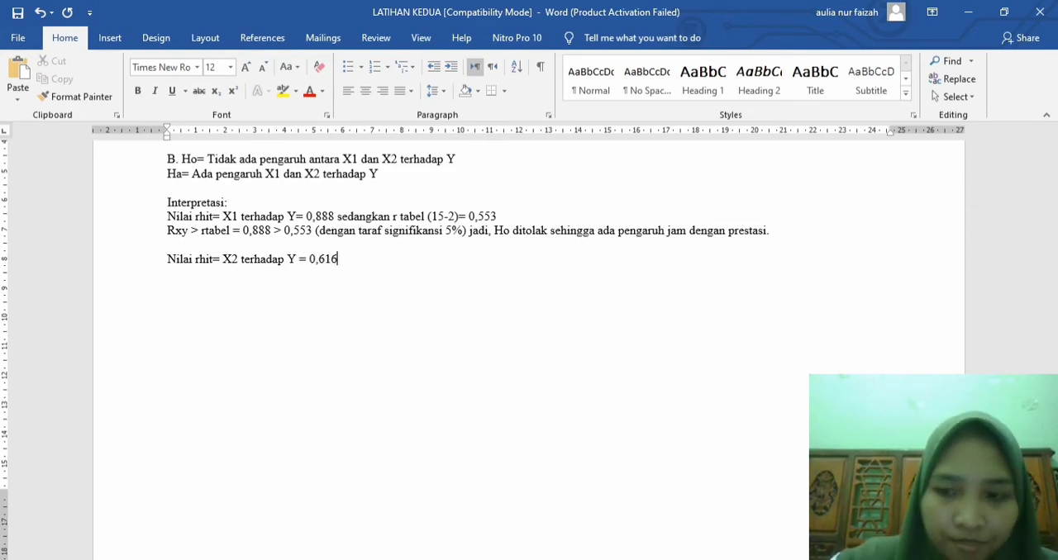
Step: Enlarge the Prestasi–X2_Nilai Pearson correlation value in the Correlations table by two font sizes, matching the enlarged X1_Jam value
{"action": "scroll", "coordinate": [529, 347], "scroll_direction": "up", "scroll_amount": 7}
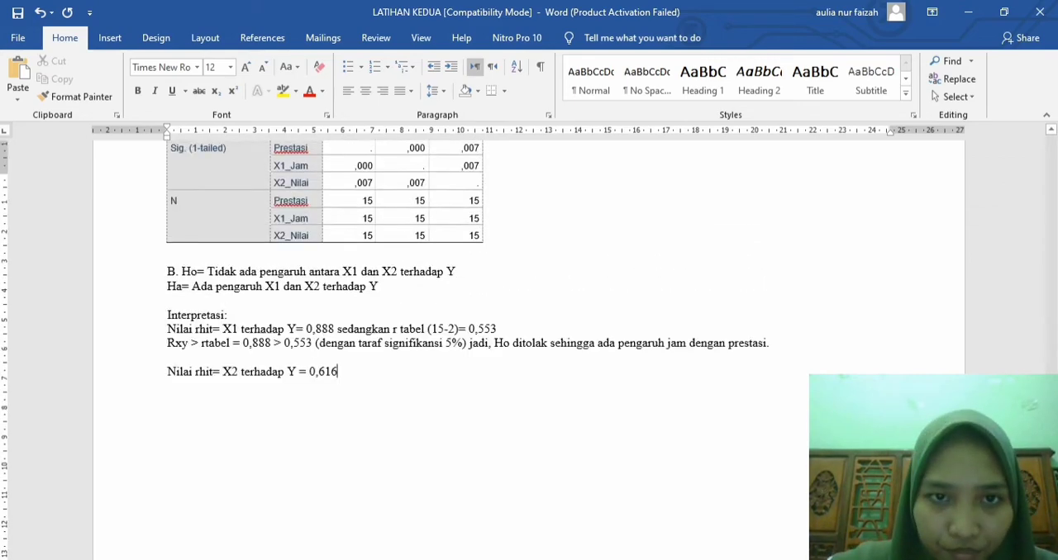
{"action": "scroll", "coordinate": [529, 347], "scroll_direction": "up", "scroll_amount": 3}
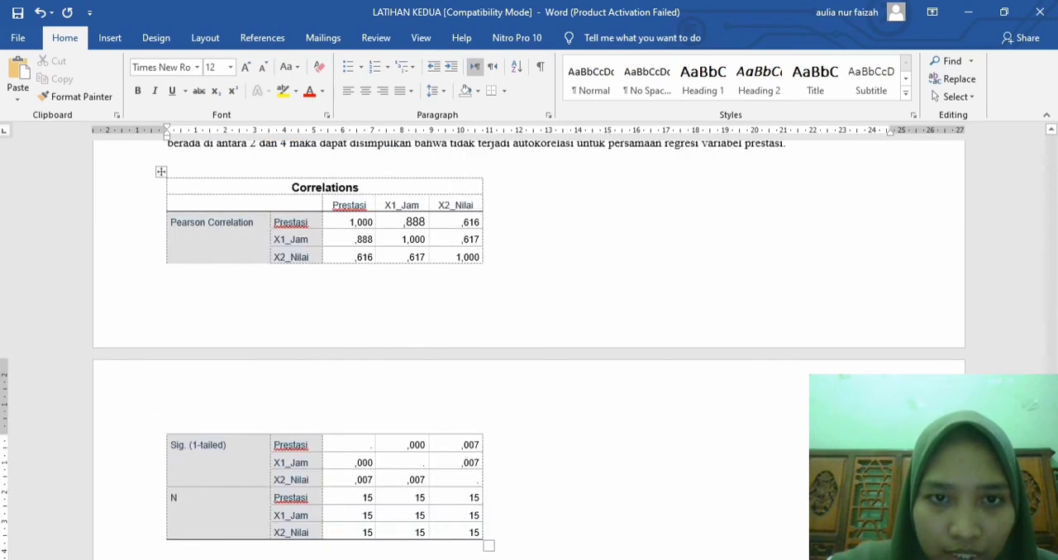
{"action": "left_click_drag", "start_coordinate": [461, 223], "coordinate": [480, 222]}
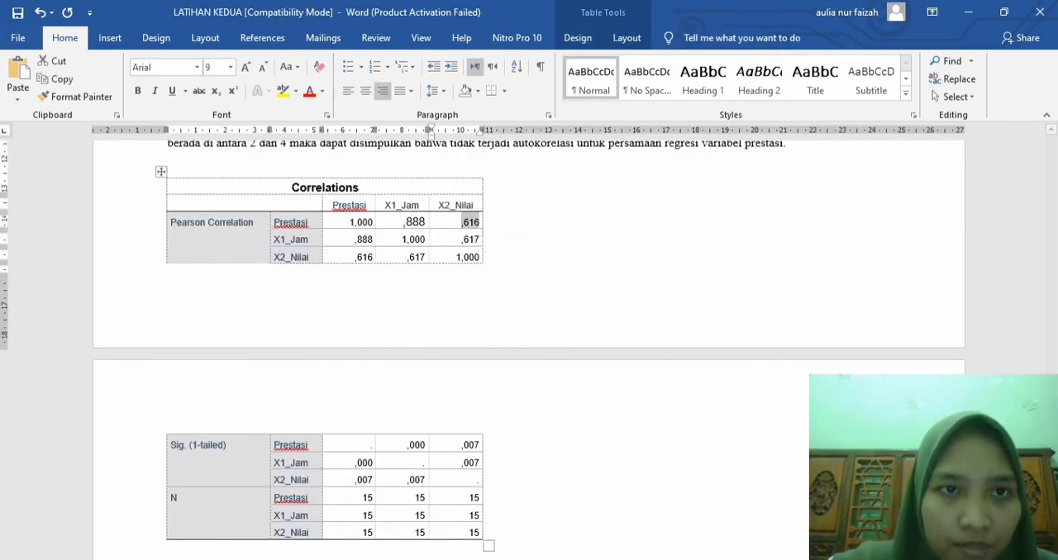
{"action": "left_click", "coordinate": [245, 67]}
{"action": "left_click", "coordinate": [246, 66]}
{"action": "left_click", "coordinate": [246, 66]}
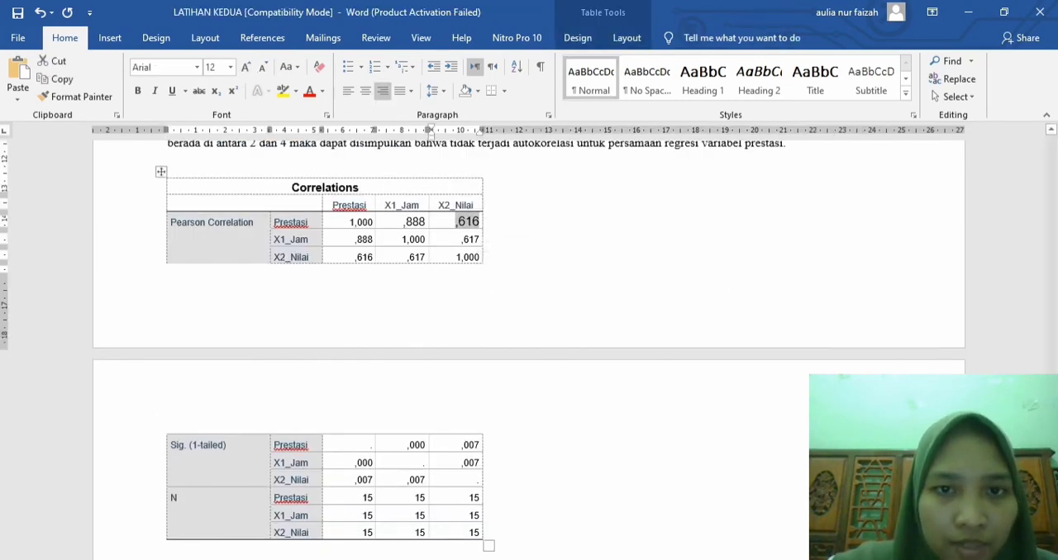
Step: Extend the "Nilai rhit= X2 terhadap Y = 0,616" line with "sedangkan rtabel (15-2)= 0,553."
{"action": "scroll", "coordinate": [529, 347], "scroll_direction": "down", "scroll_amount": 9}
{"action": "left_click", "coordinate": [339, 259]}
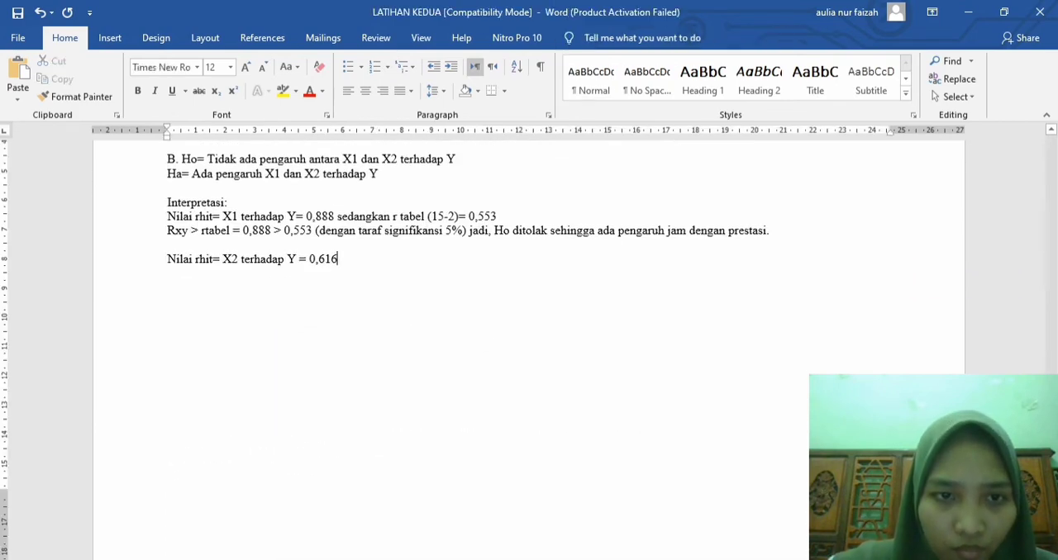
{"action": "type", "text": "sed"}
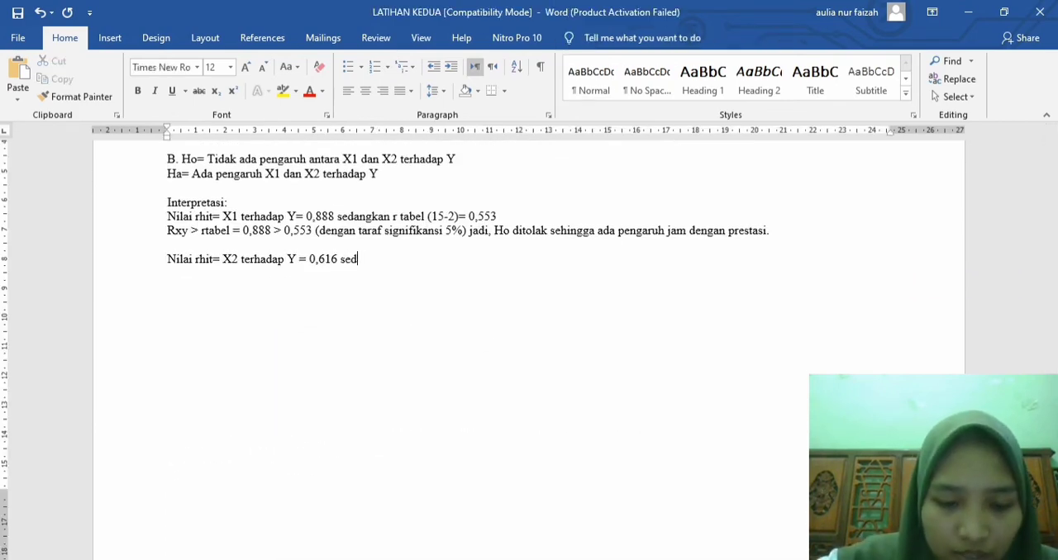
{"action": "type", "text": "angkan rta"}
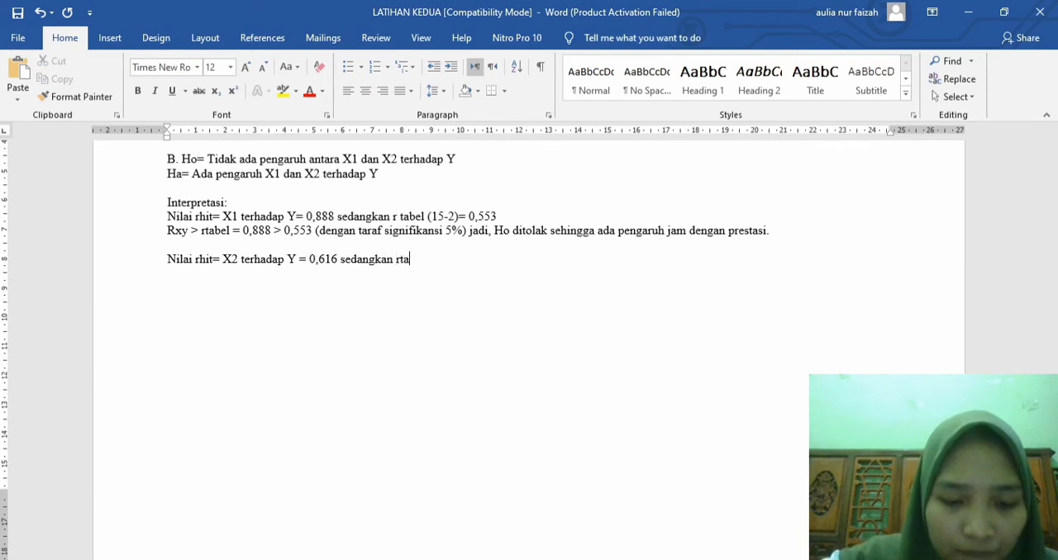
{"action": "type", "text": "bel ("}
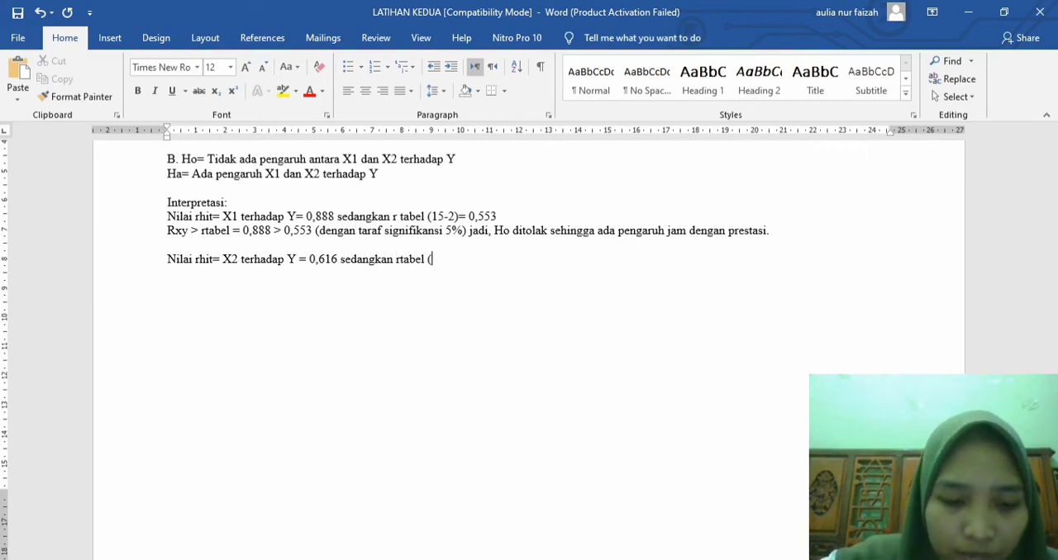
{"action": "type", "text": "15-2"}
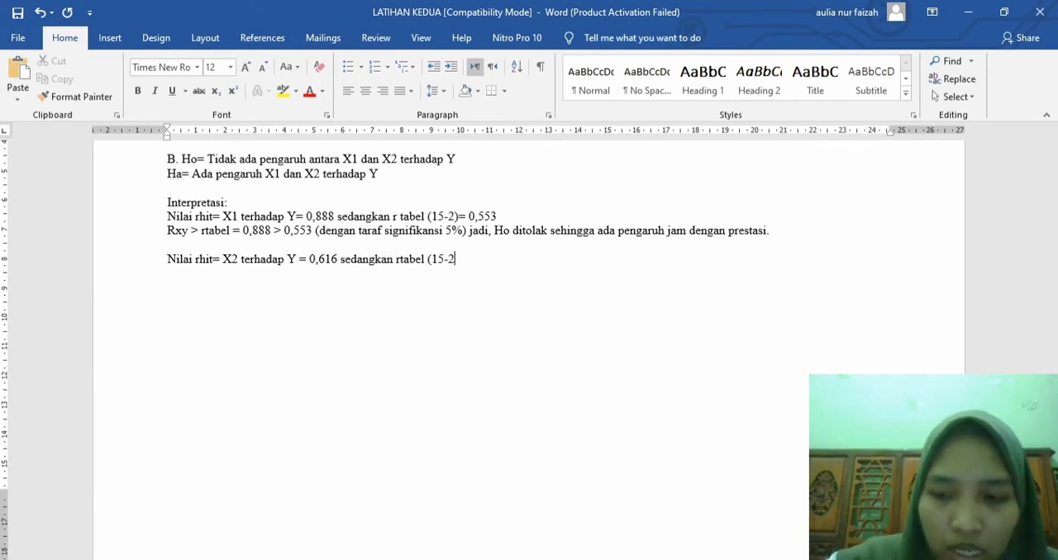
{"action": "type", "text": ")="}
{"action": "type", "text": " 0,55"}
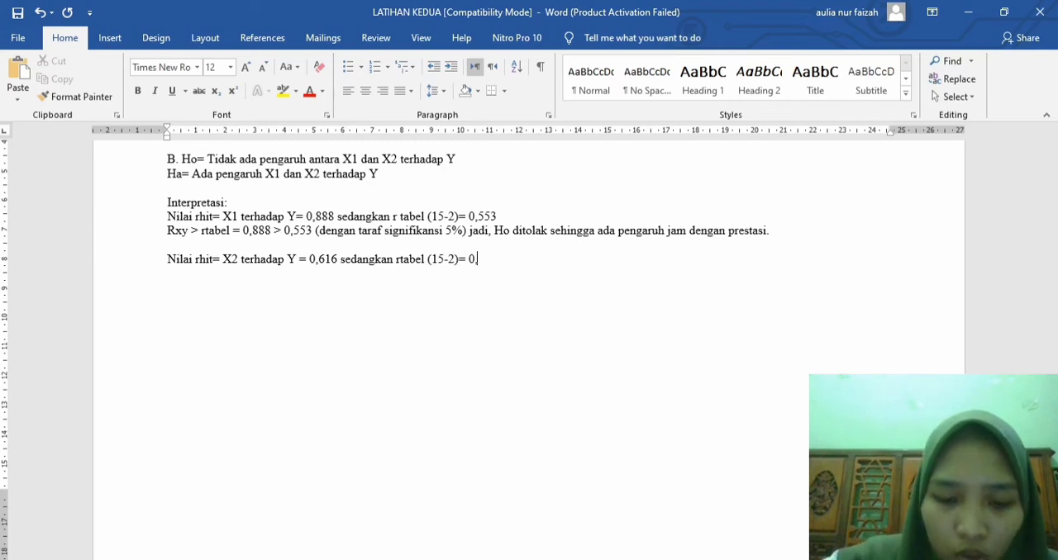
{"action": "type", "text": "3"}
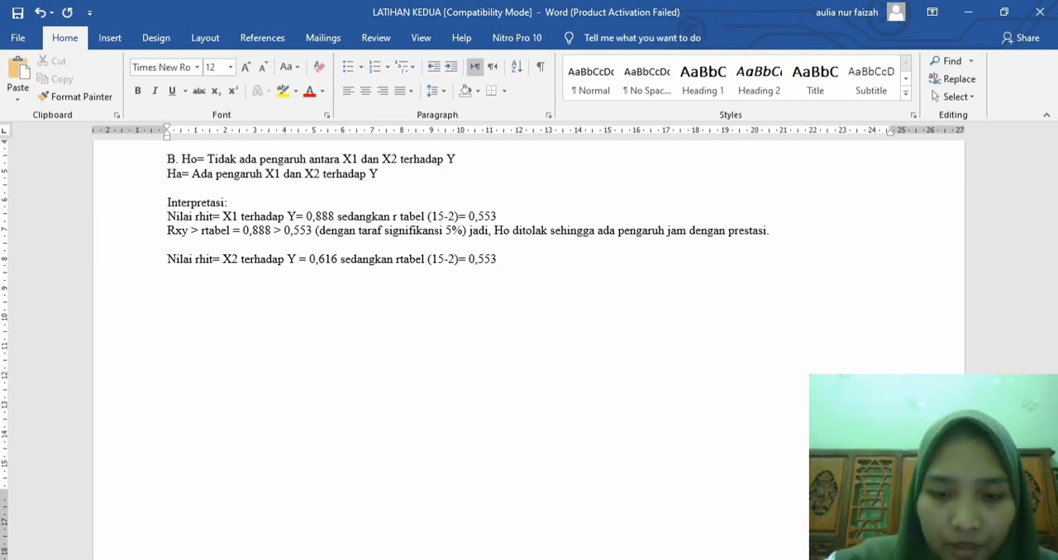
{"action": "key", "text": "Return"}
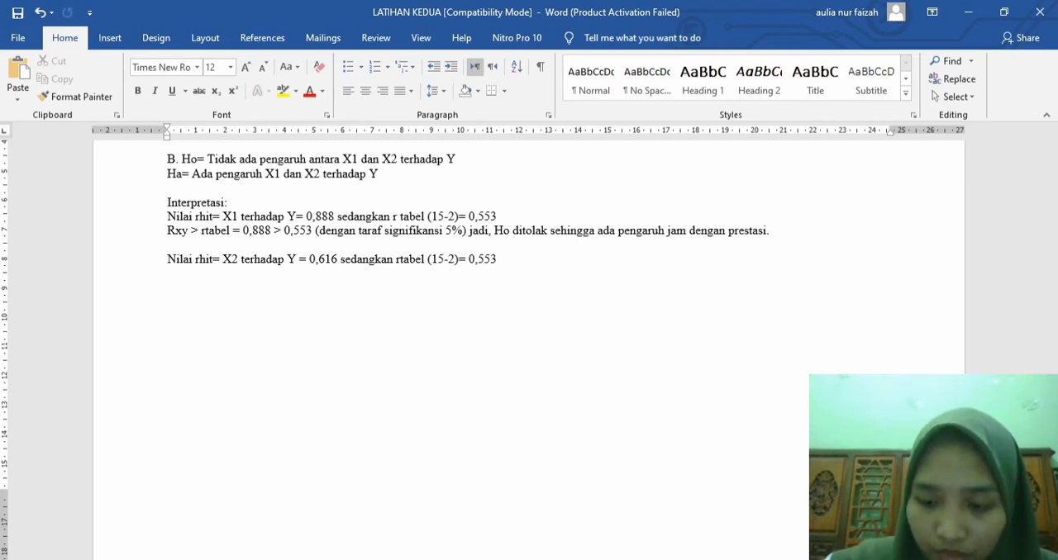
{"action": "type", "text": "."}
Step: Start a new line below the X2 line with the comparison "Rxy > rtabel = 0,616 > 0,553" and open a parenthesis
{"action": "key", "text": "Return"}
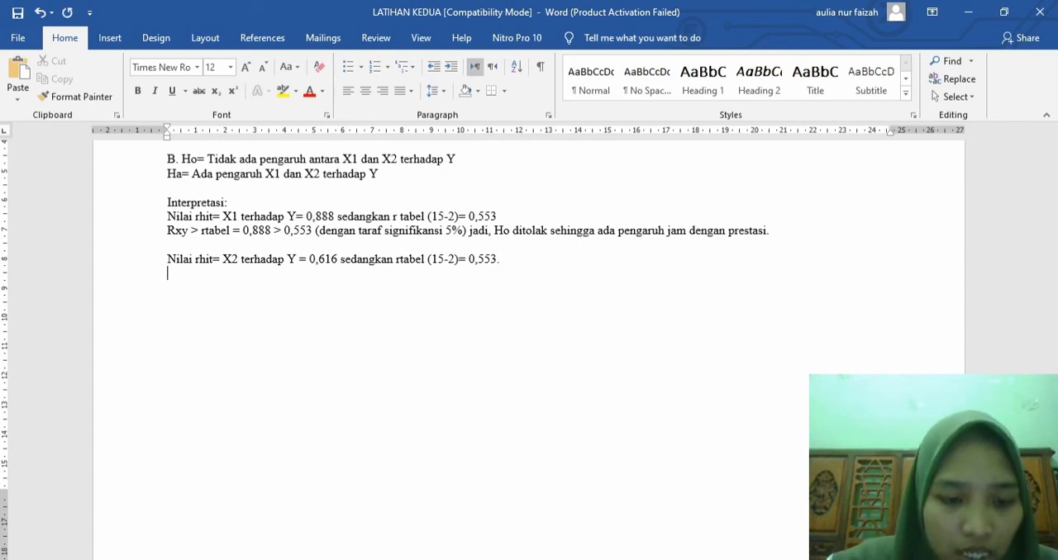
{"action": "type", "text": "rxy "}
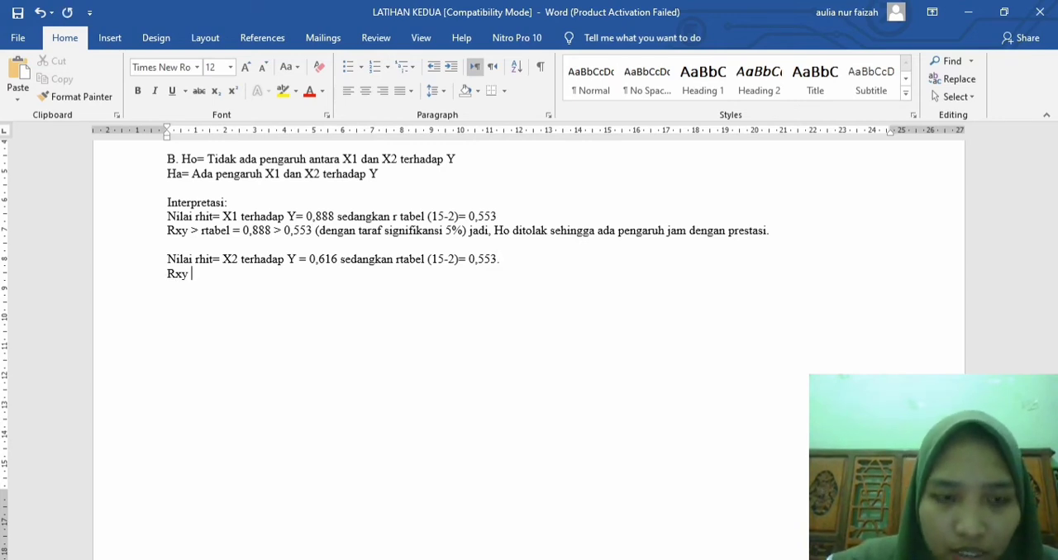
{"action": "type", "text": "> "}
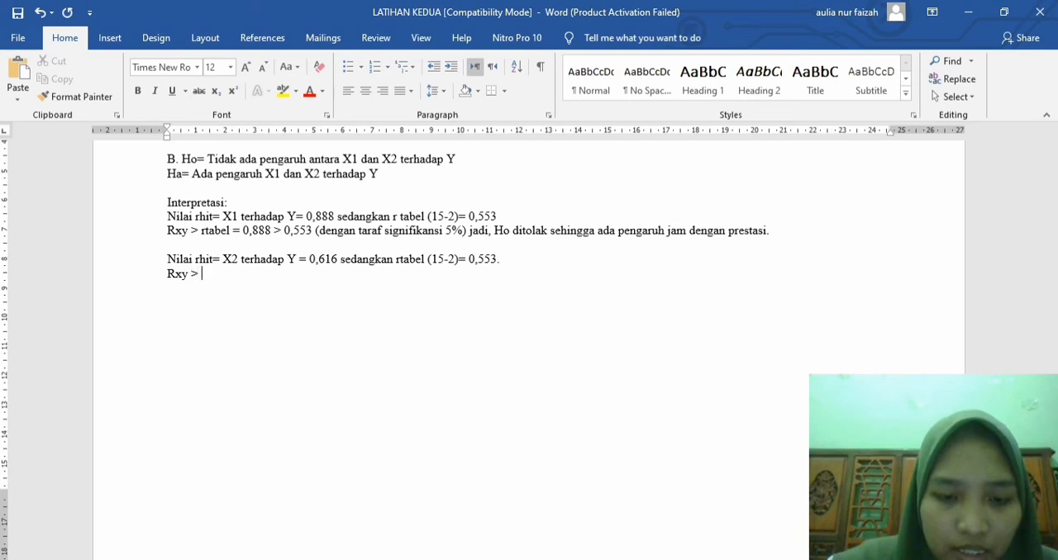
{"action": "type", "text": "rtabel "}
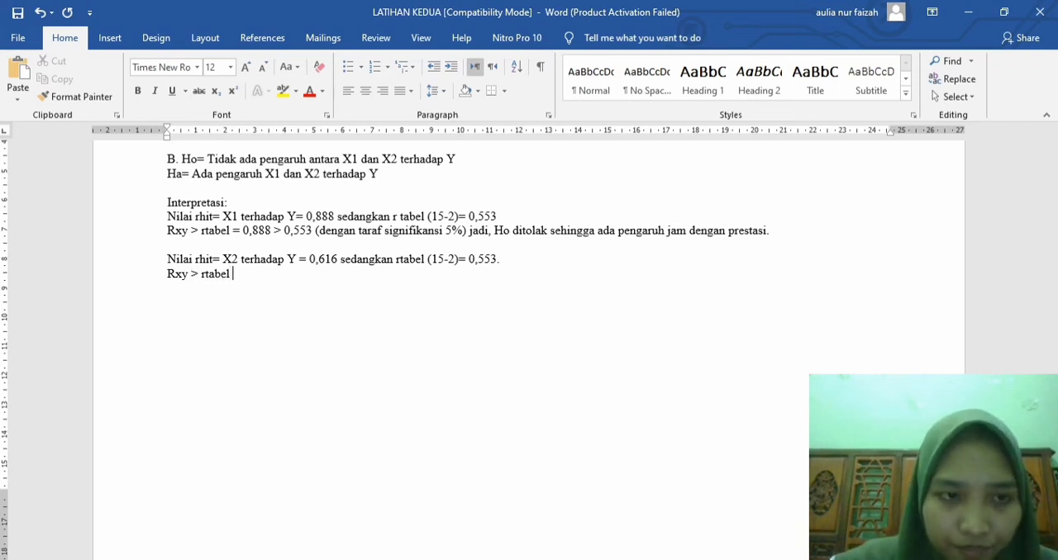
{"action": "type", "text": "="}
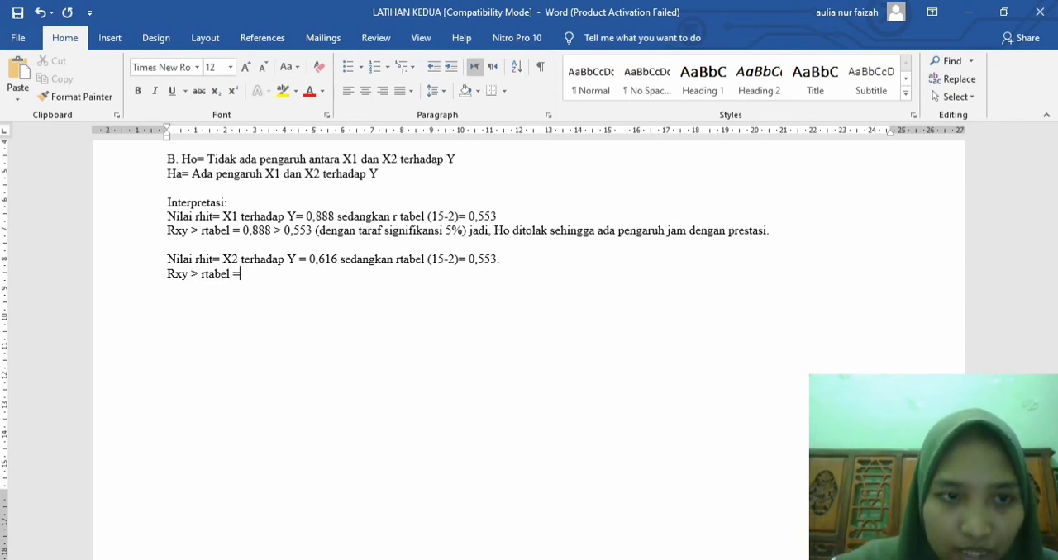
{"action": "type", "text": " 0,6"}
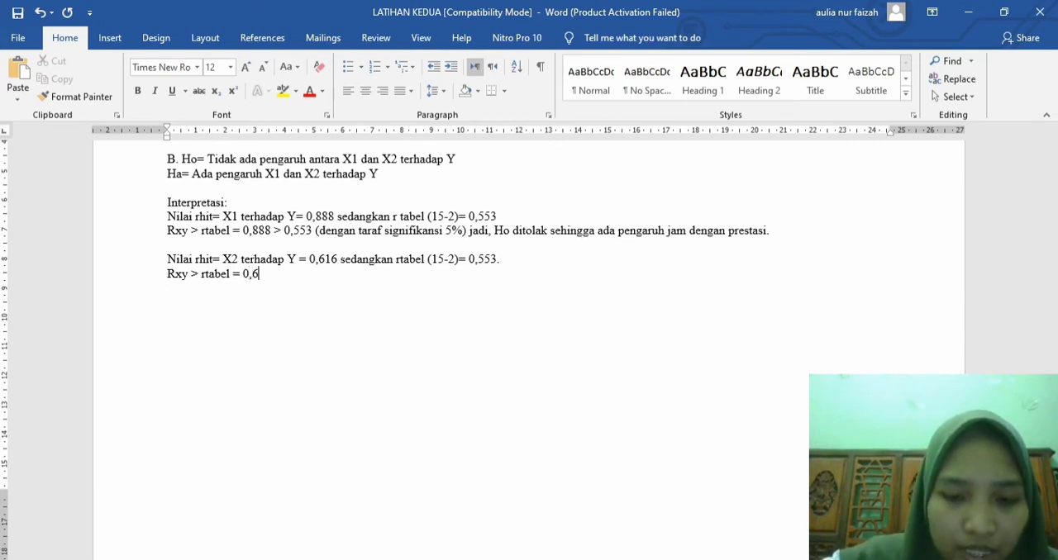
{"action": "type", "text": "16 >"}
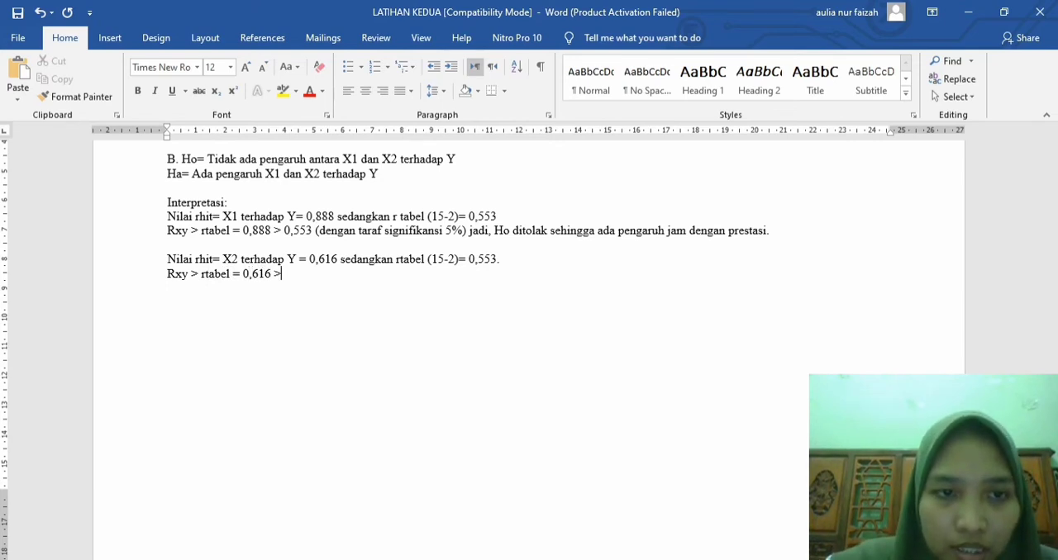
{"action": "type", "text": "0,"}
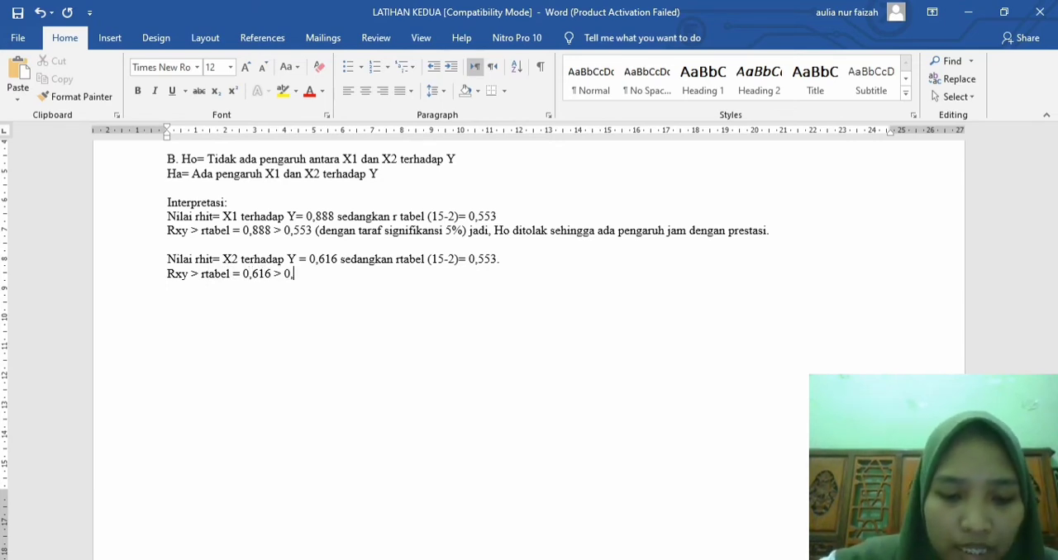
{"action": "type", "text": "553 (d"}
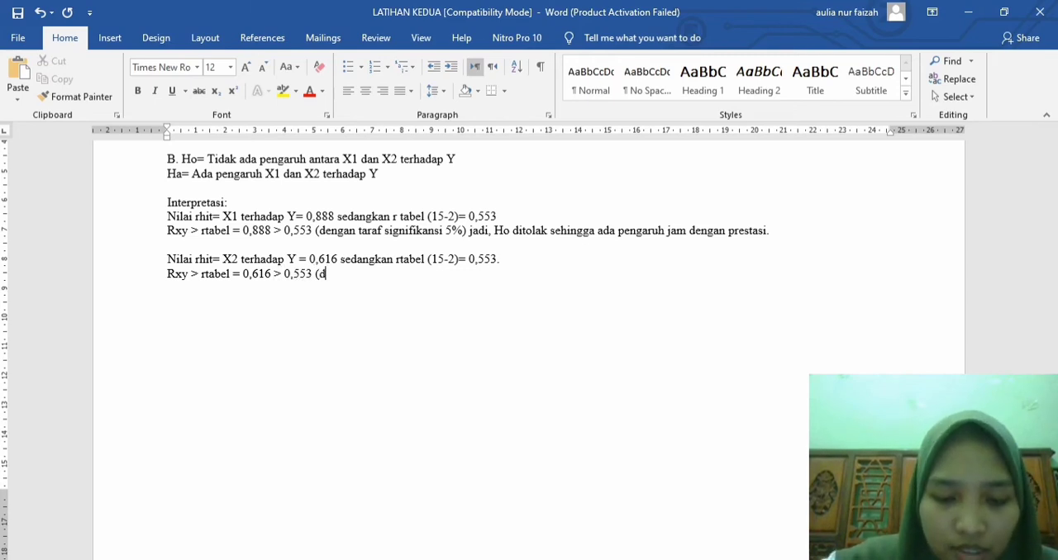
{"action": "type", "text": "engan taraf s"}
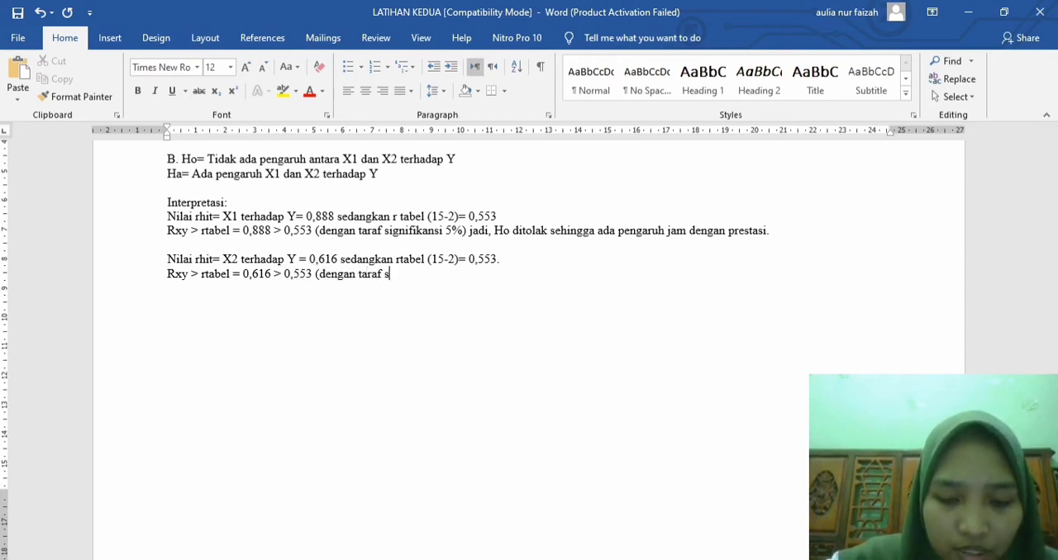
{"action": "type", "text": "ignifikansi "}
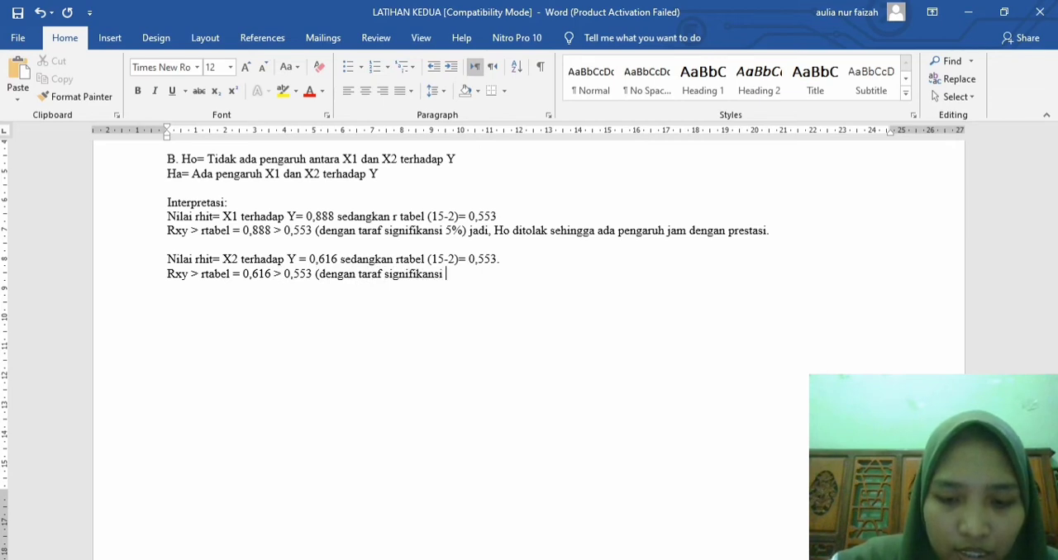
{"action": "type", "text": "5%) "}
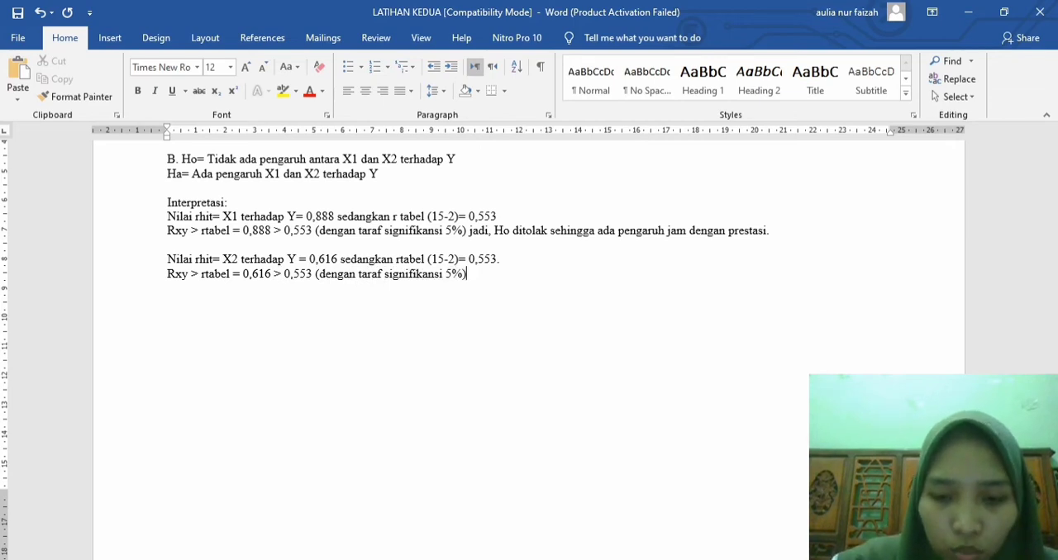
{"action": "type", "text": "jadi, ad"}
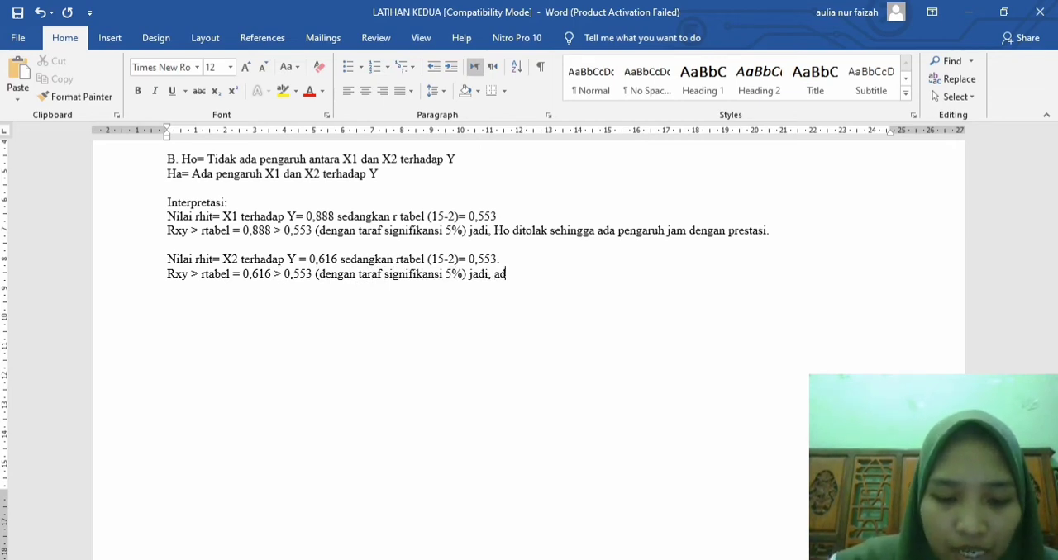
{"action": "type", "text": "a hubungan"}
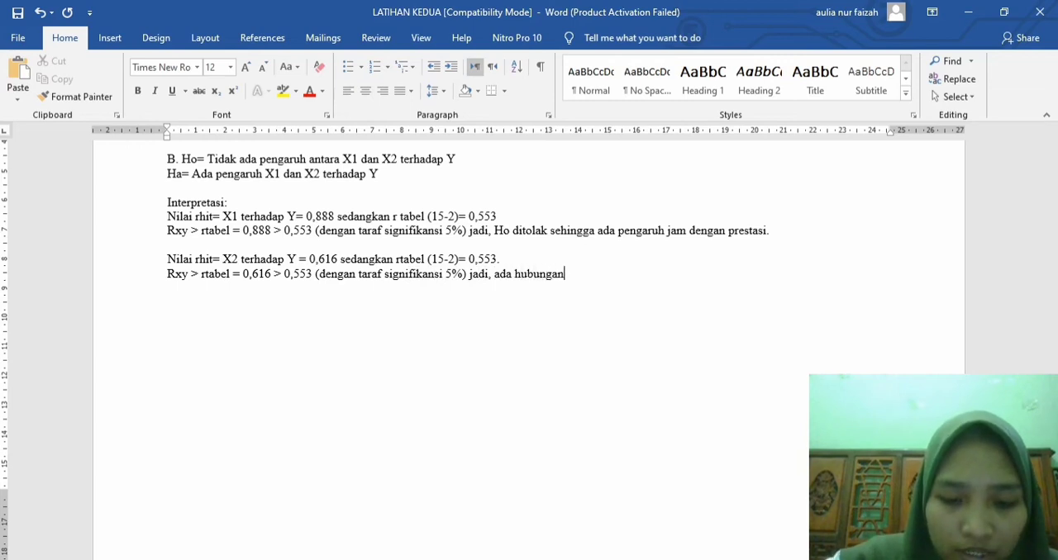
{"action": "type", "text": " yang positif "}
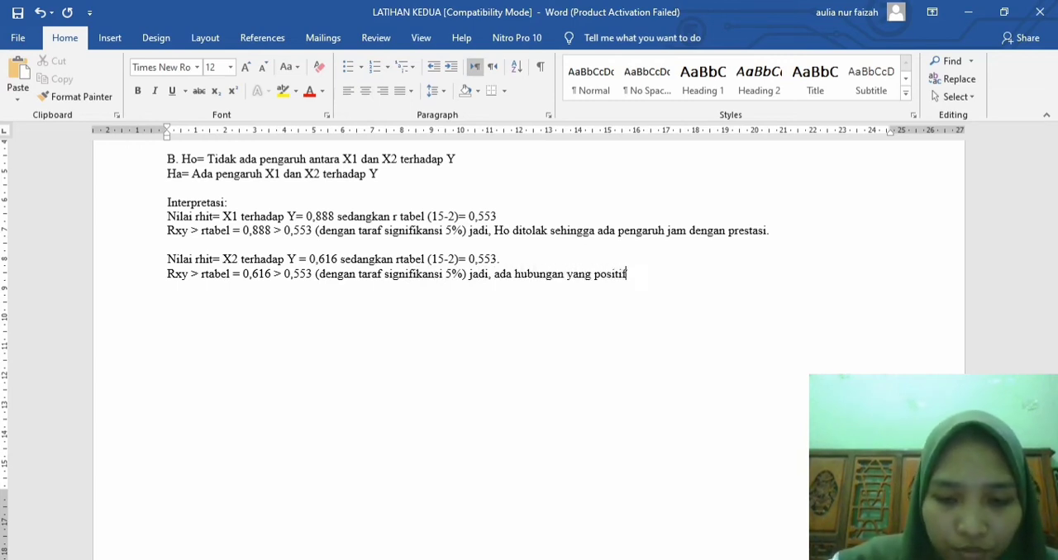
{"action": "type", "text": "antara ni"}
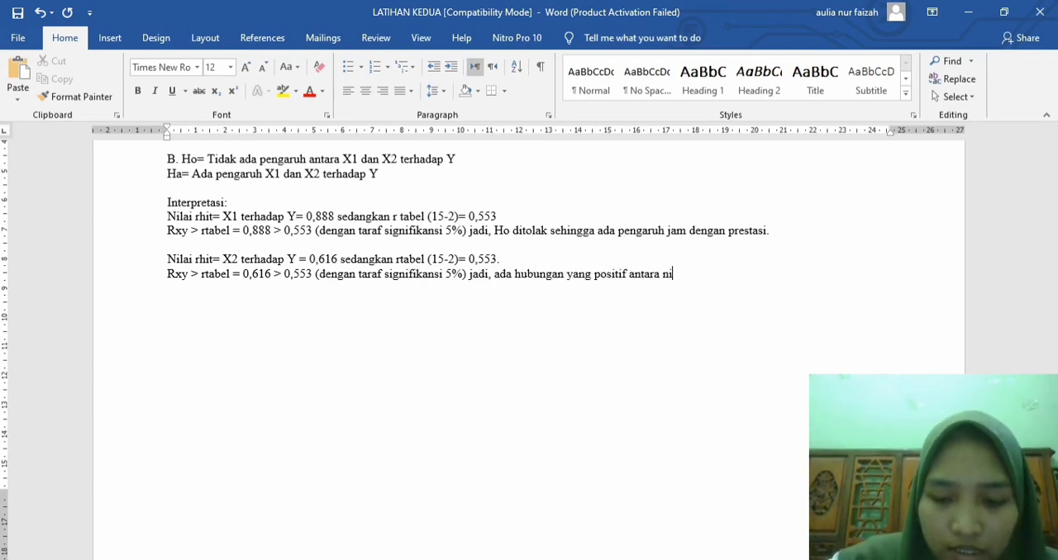
{"action": "type", "text": "lai terhadap "}
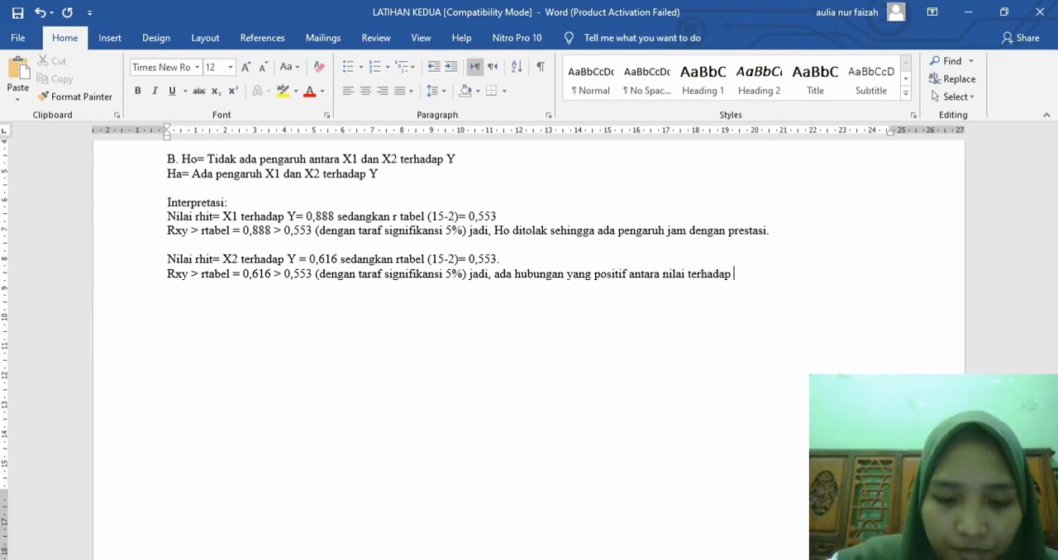
{"action": "type", "text": "prestasi."}
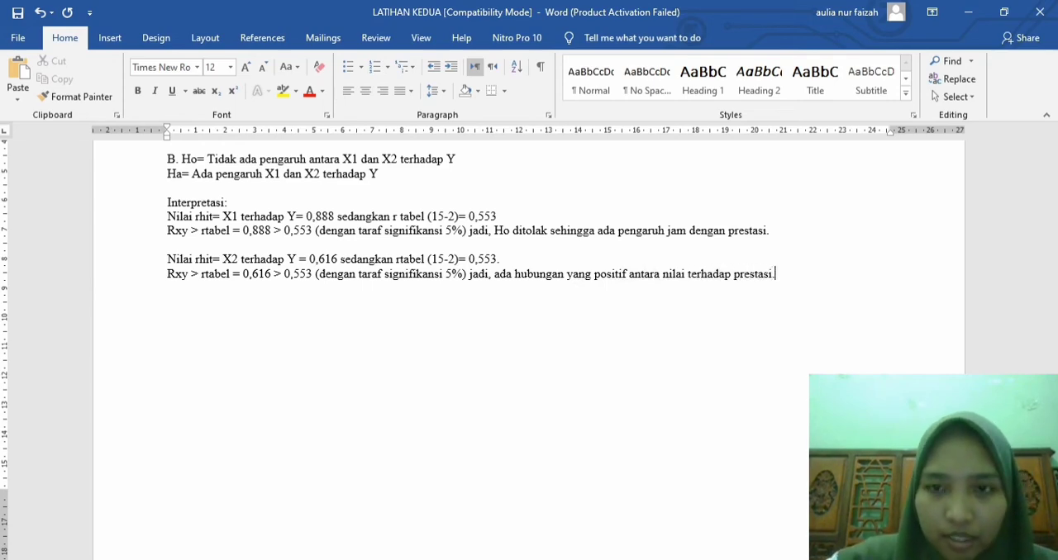
Step: Reread the exercise questions under Tentukan and indent the Ha hypothesis line in part B to align with Ho
{"action": "scroll", "coordinate": [529, 330], "scroll_direction": "up", "scroll_amount": 15}
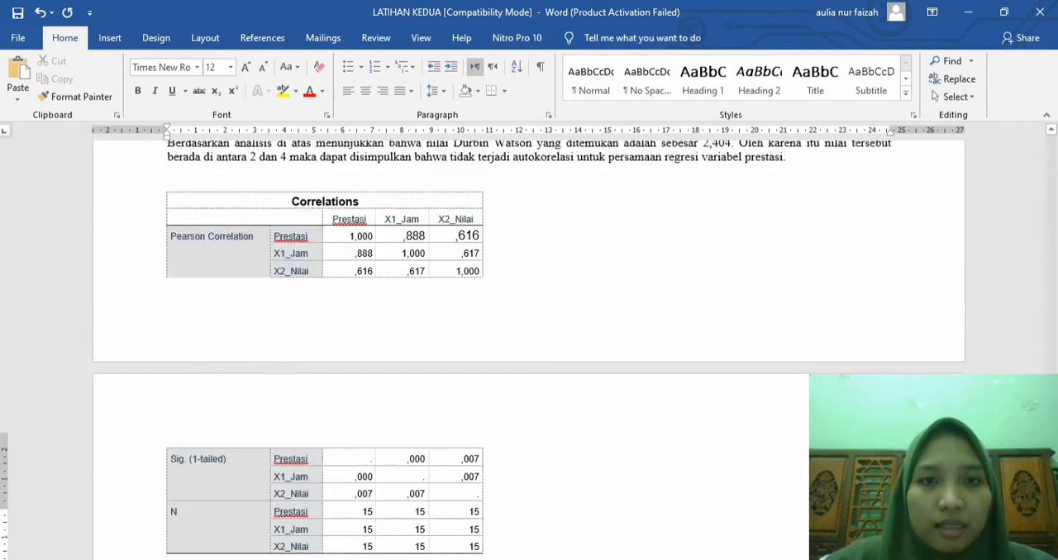
{"action": "scroll", "coordinate": [529, 347], "scroll_direction": "up", "scroll_amount": 15}
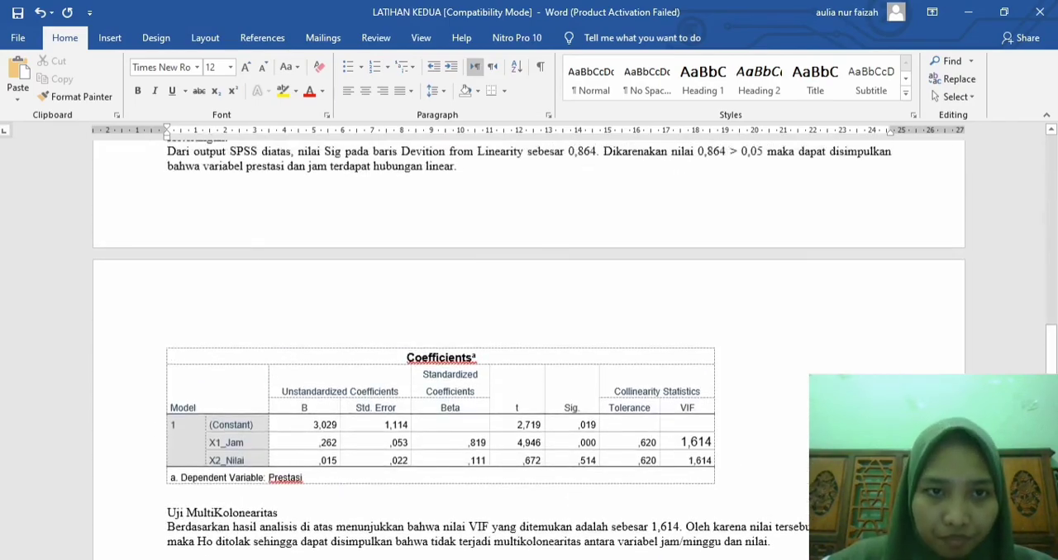
{"action": "scroll", "coordinate": [529, 347], "scroll_direction": "up", "scroll_amount": 15}
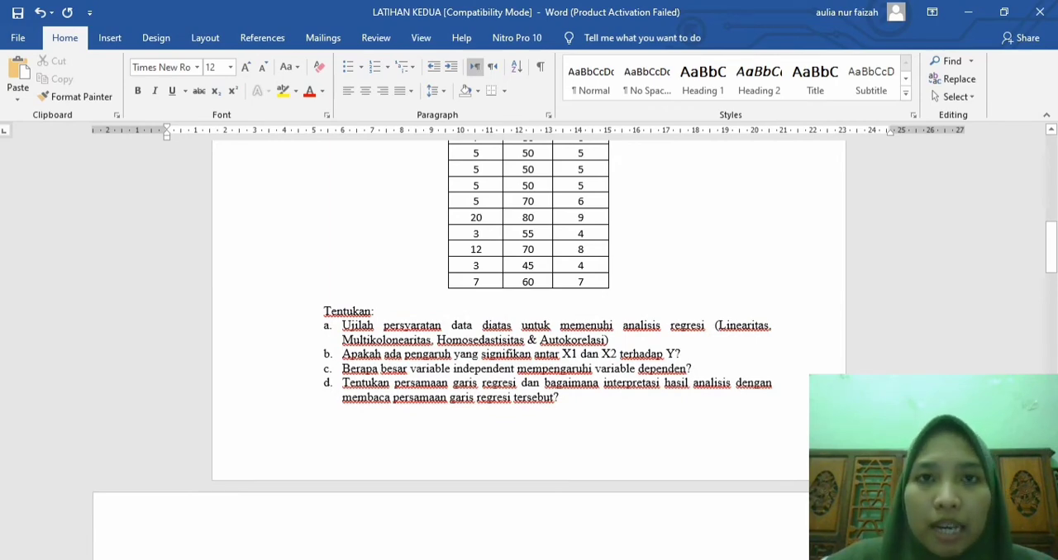
{"action": "scroll", "coordinate": [529, 347], "scroll_direction": "down", "scroll_amount": 15}
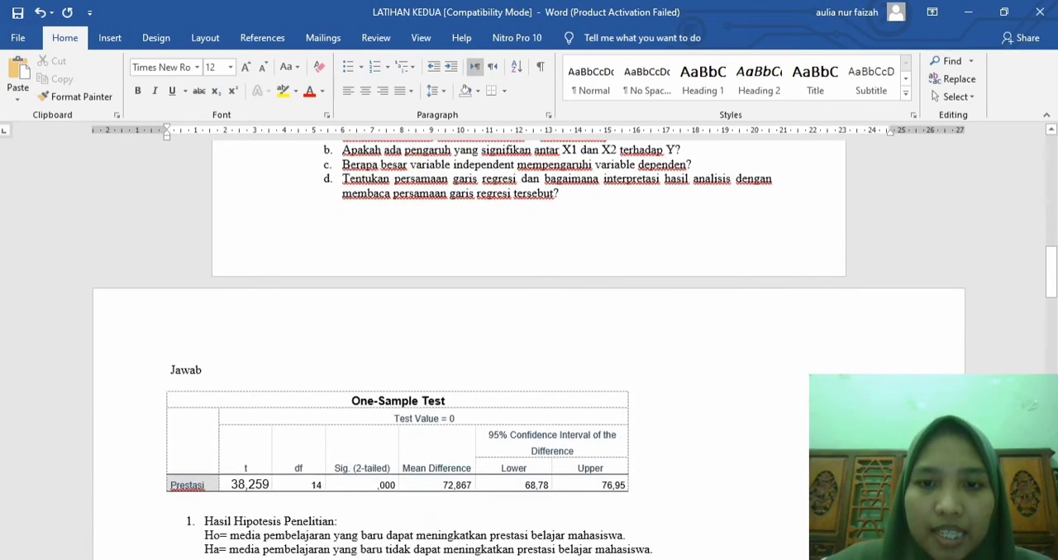
{"action": "scroll", "coordinate": [529, 347], "scroll_direction": "down", "scroll_amount": 15}
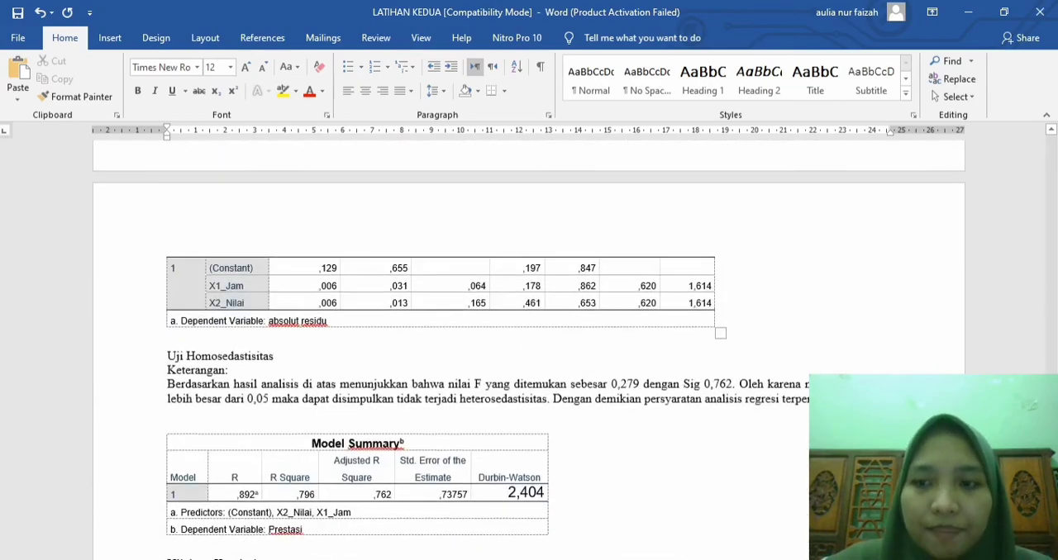
{"action": "scroll", "coordinate": [529, 347], "scroll_direction": "down", "scroll_amount": 1}
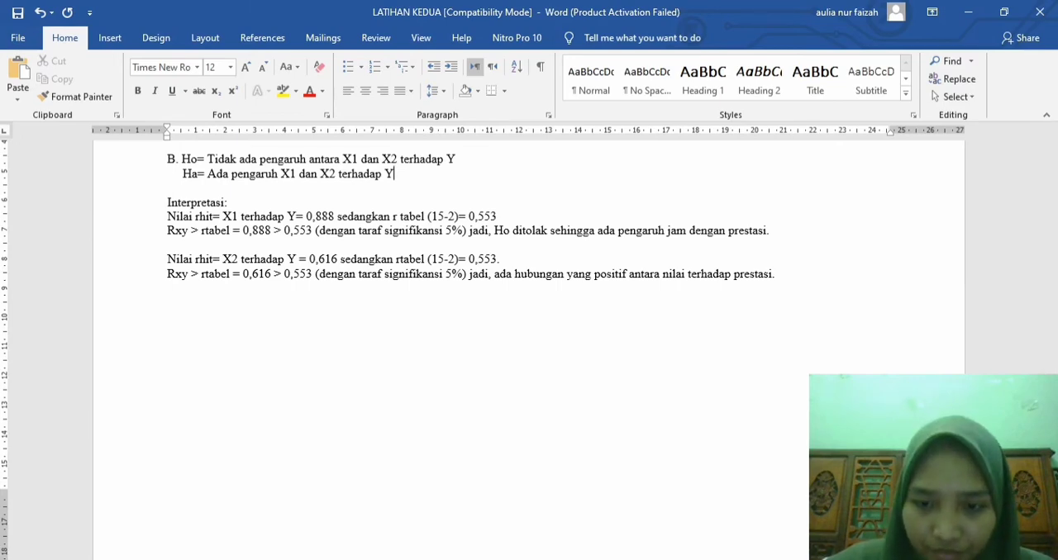
Step: Switch to the SPSS Statistics Viewer and copy the Model Summary table from the latest Regression output
{"action": "mouse_move", "coordinate": [552, 559]}
{"action": "left_click", "coordinate": [466, 508]}
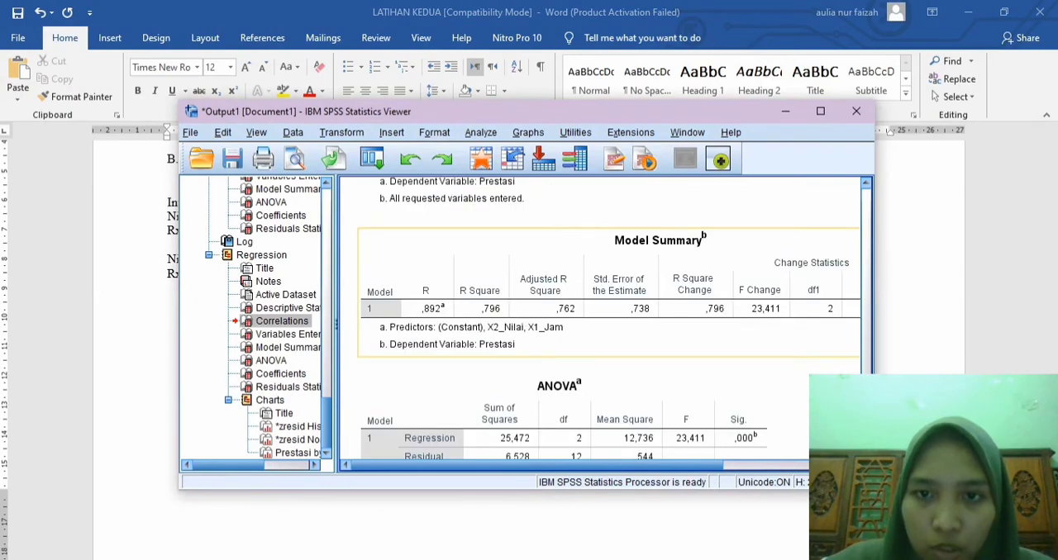
{"action": "left_click", "coordinate": [570, 310]}
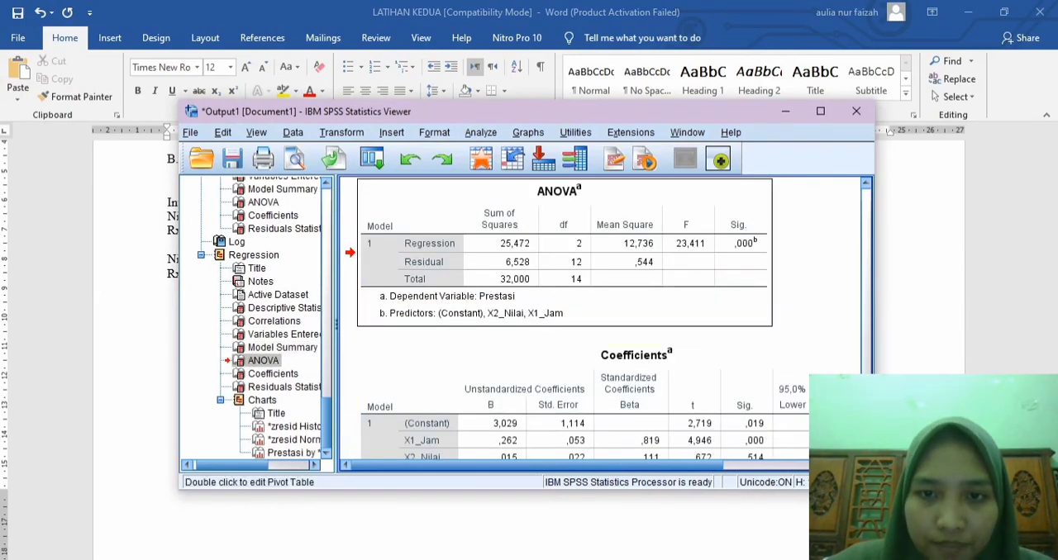
{"action": "scroll", "coordinate": [600, 334], "scroll_direction": "up", "scroll_amount": 1}
{"action": "scroll", "coordinate": [600, 334], "scroll_direction": "down", "scroll_amount": 1}
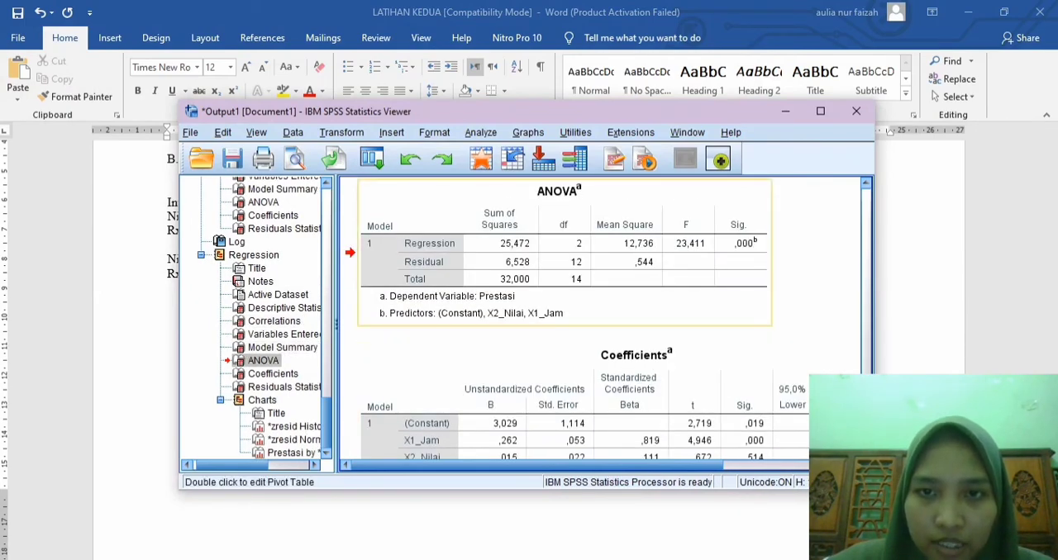
{"action": "scroll", "coordinate": [545, 262], "scroll_direction": "up", "scroll_amount": 3}
{"action": "left_click", "coordinate": [545, 262]}
{"action": "right_click", "coordinate": [546, 262]}
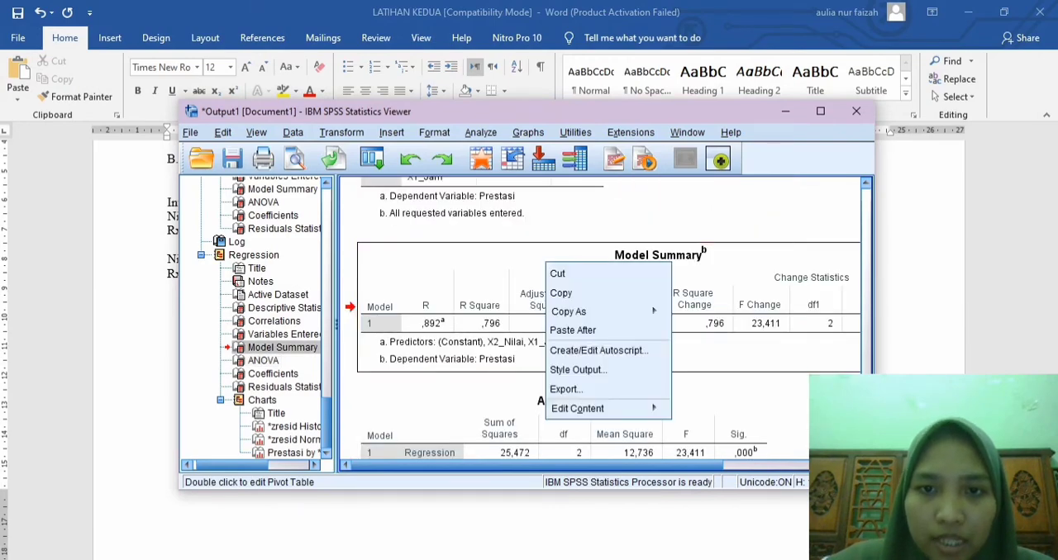
{"action": "left_click", "coordinate": [568, 292]}
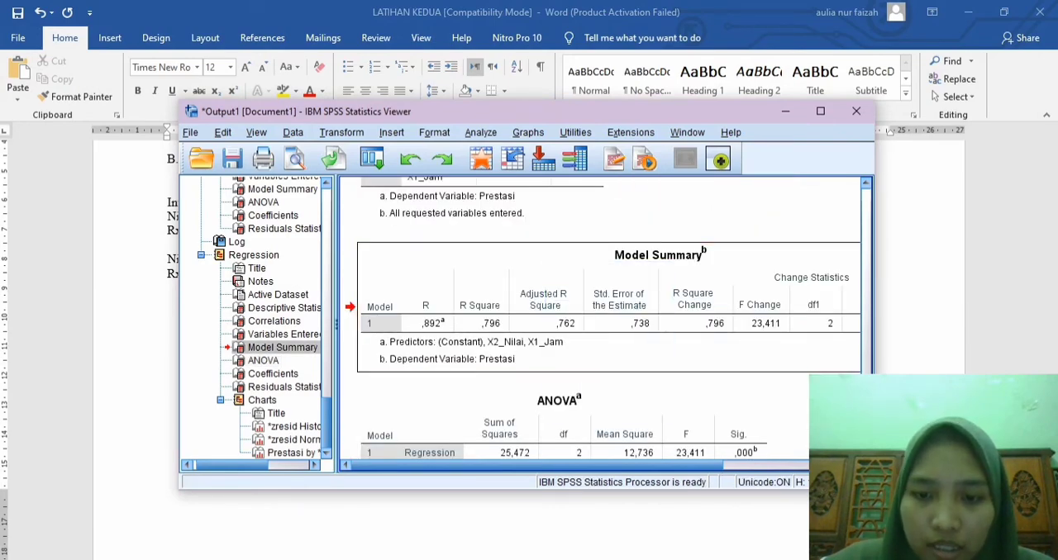
Step: Return to the Word document and paste the Model Summary table below the X2 interpretation, leaving a blank line between them
{"action": "key", "text": "alt+Tab"}
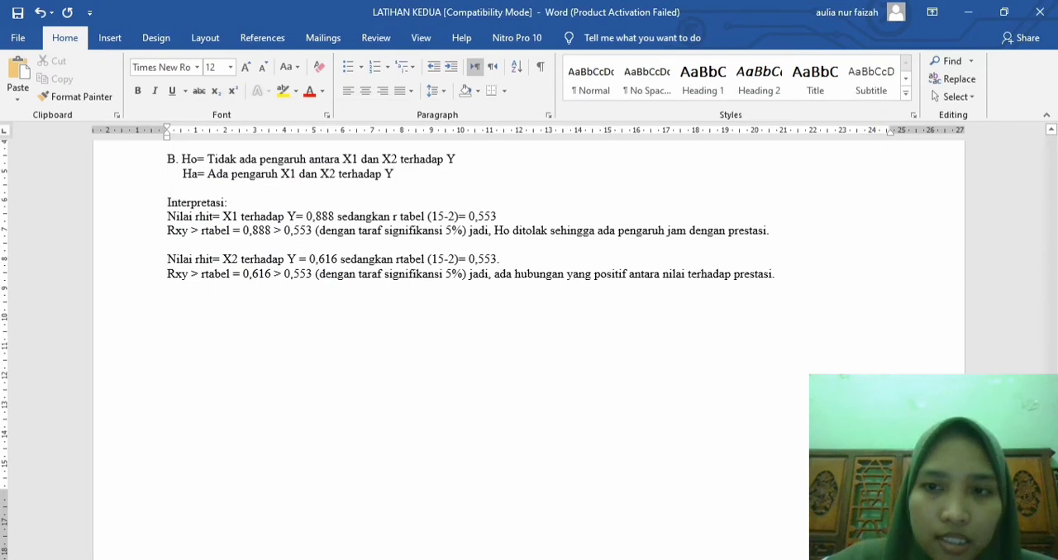
{"action": "key", "text": "Return"}
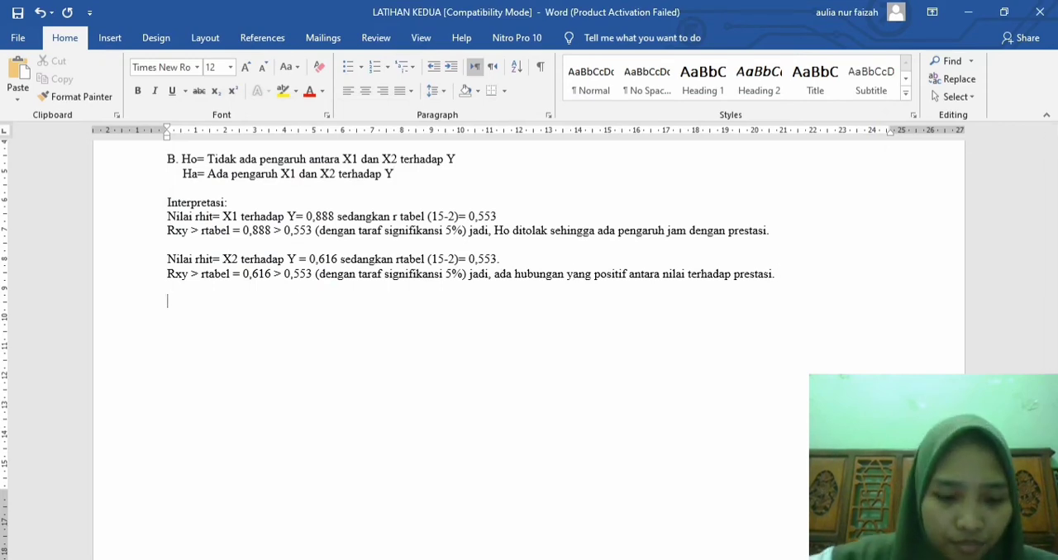
{"action": "key", "text": "ctrl+v"}
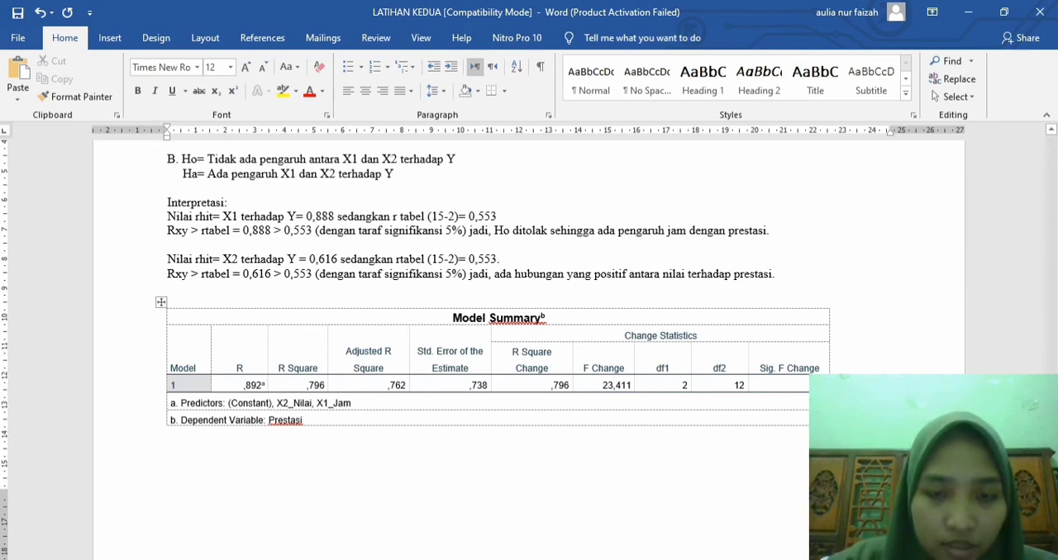
Step: Begin answer C below the Model Summary table with "C. tabel diatas menjelaskan besarnya persentase pengaruh variabel bebas terhadap"
{"action": "type", "text": "C"}
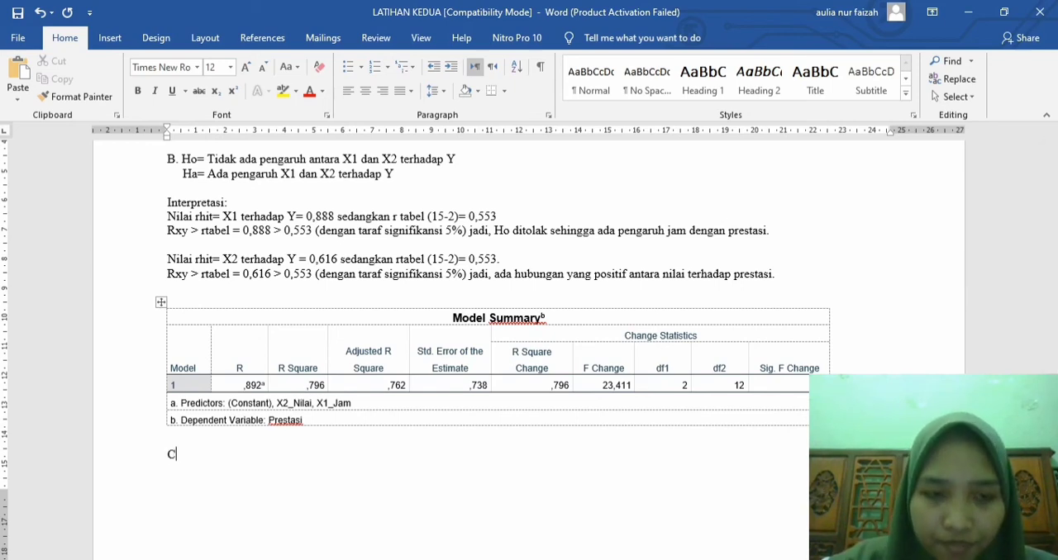
{"action": "type", "text": ". ta"}
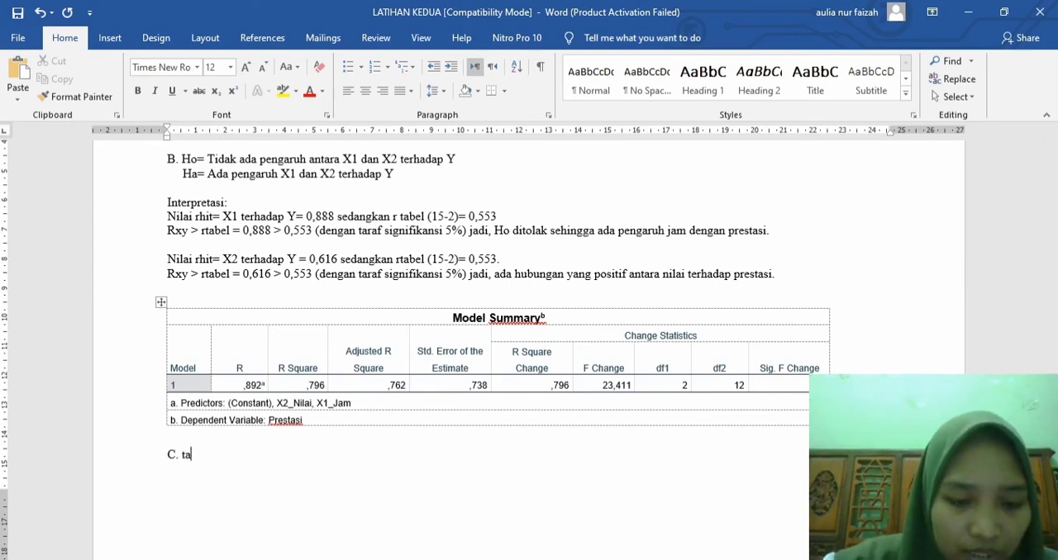
{"action": "type", "text": "bel diata"}
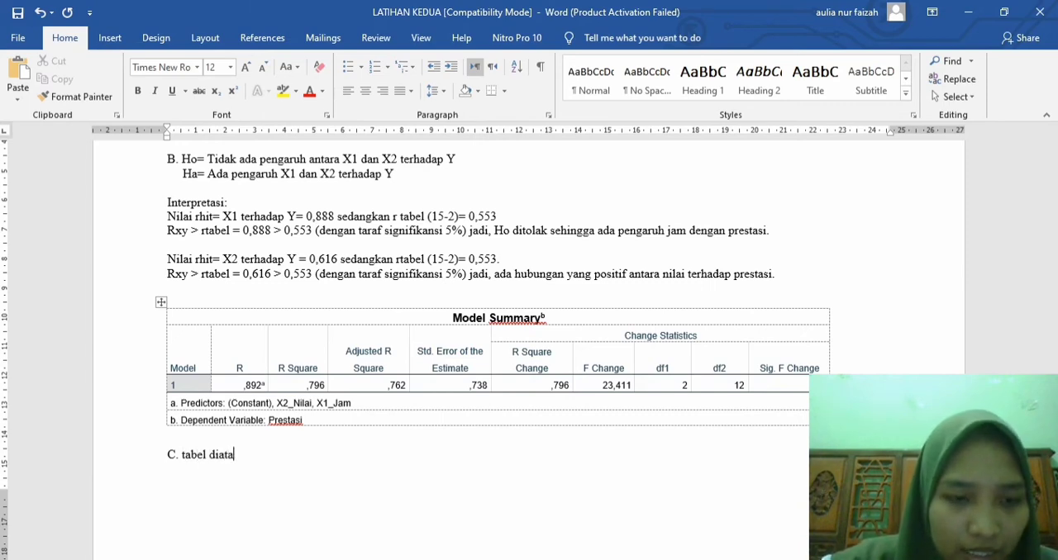
{"action": "type", "text": "s menjelask"}
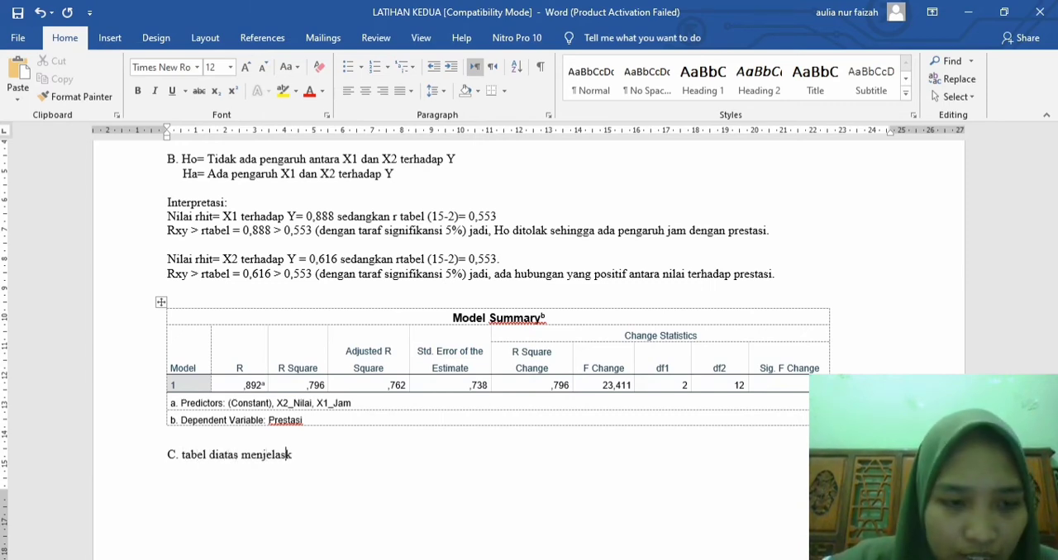
{"action": "type", "text": "an besarnya "}
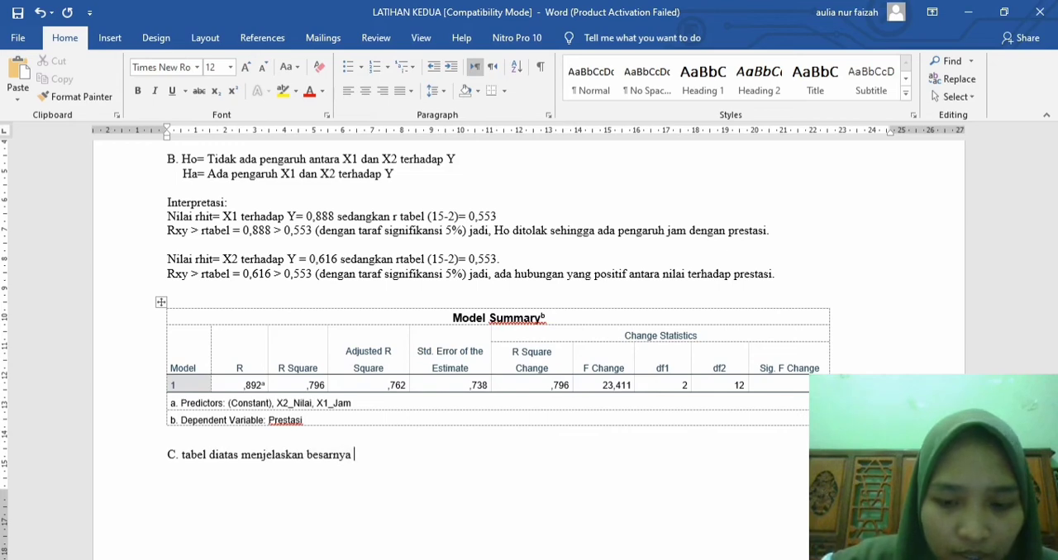
{"action": "type", "text": "persentase p"}
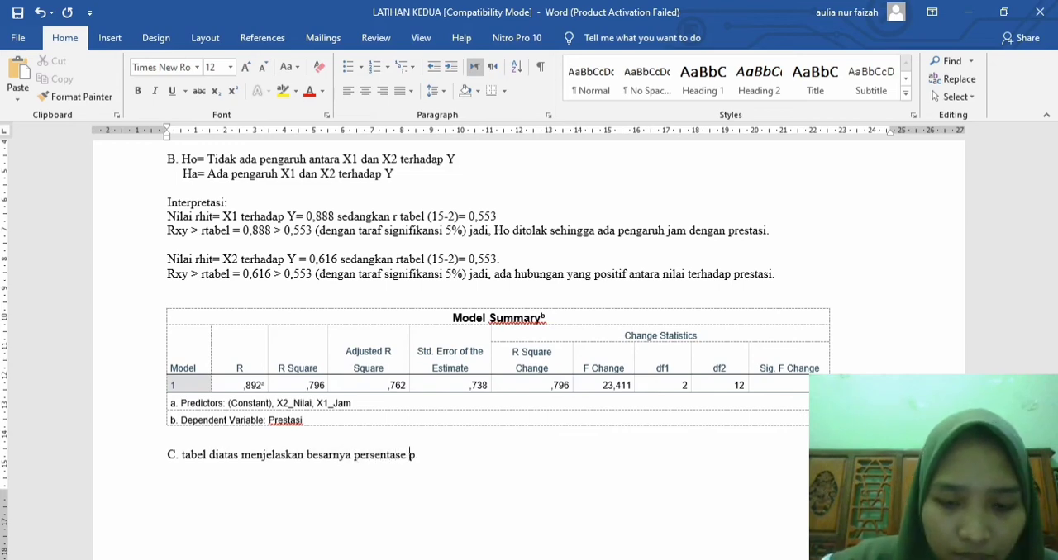
{"action": "type", "text": "engaruh va"}
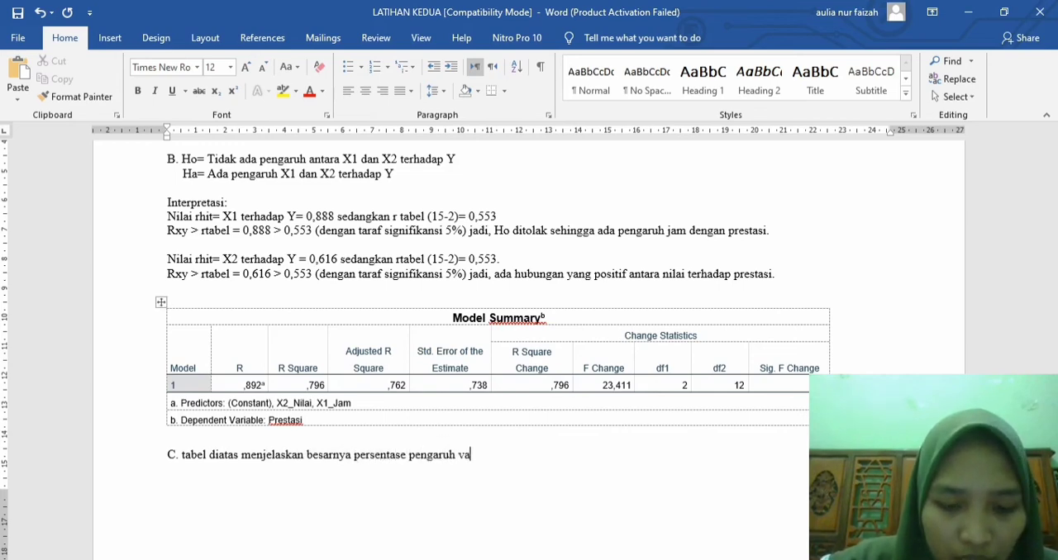
{"action": "type", "text": "riabel bebas terhadap b"}
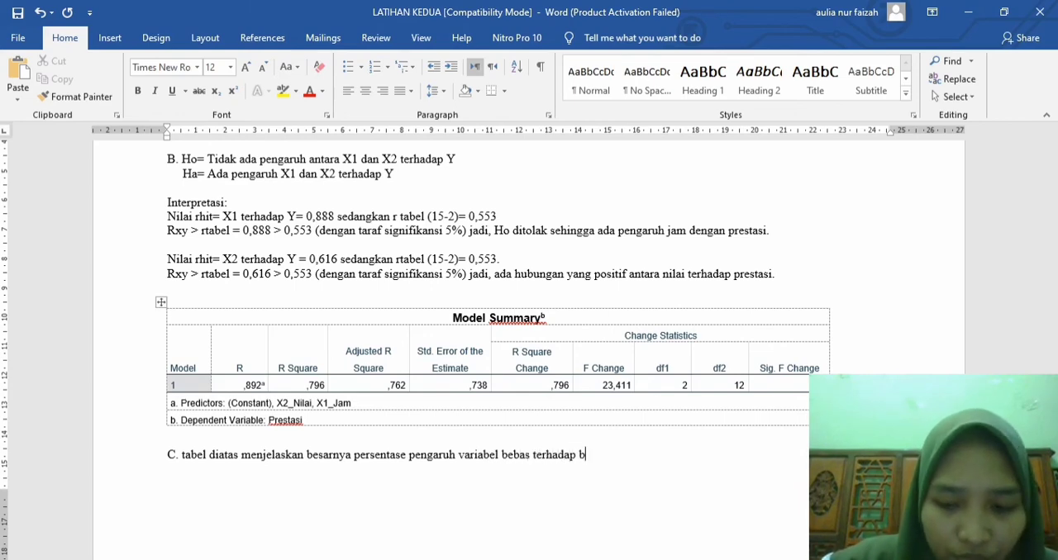
{"action": "key", "text": "BackSpace"}
{"action": "type", "text": "variabel"}
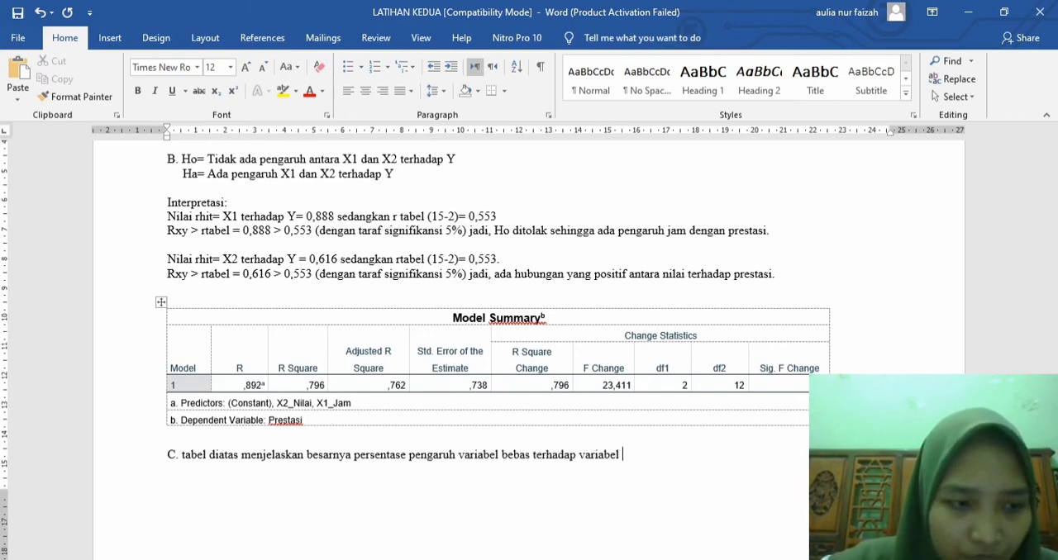
{"action": "type", "text": " pred"}
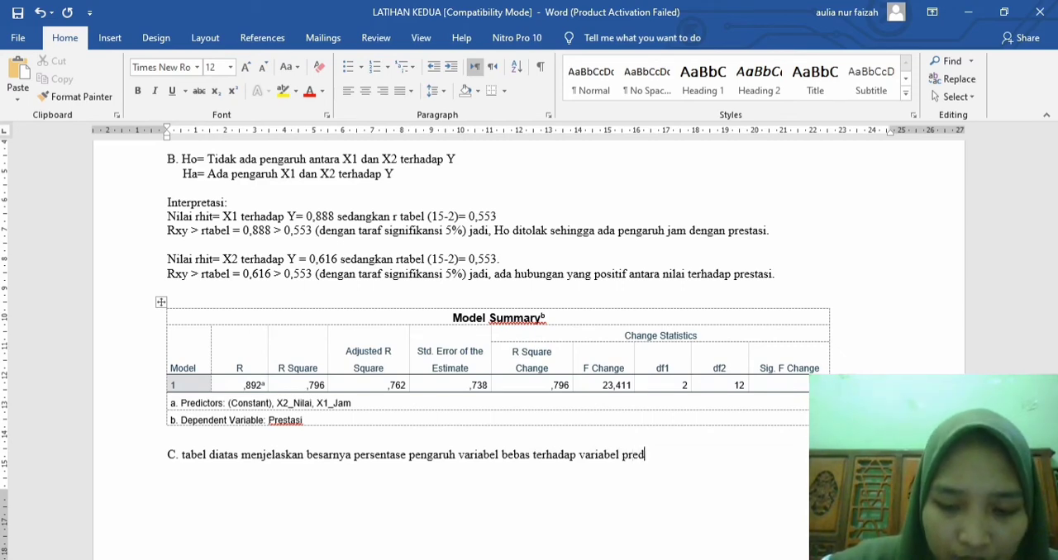
{"action": "type", "text": "ikto"}
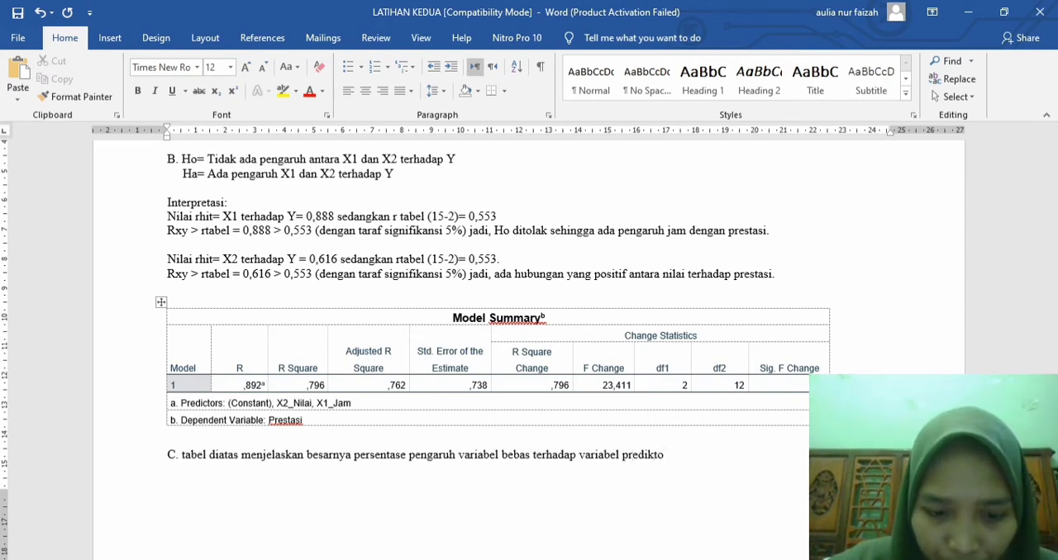
{"action": "type", "text": "r terhada"}
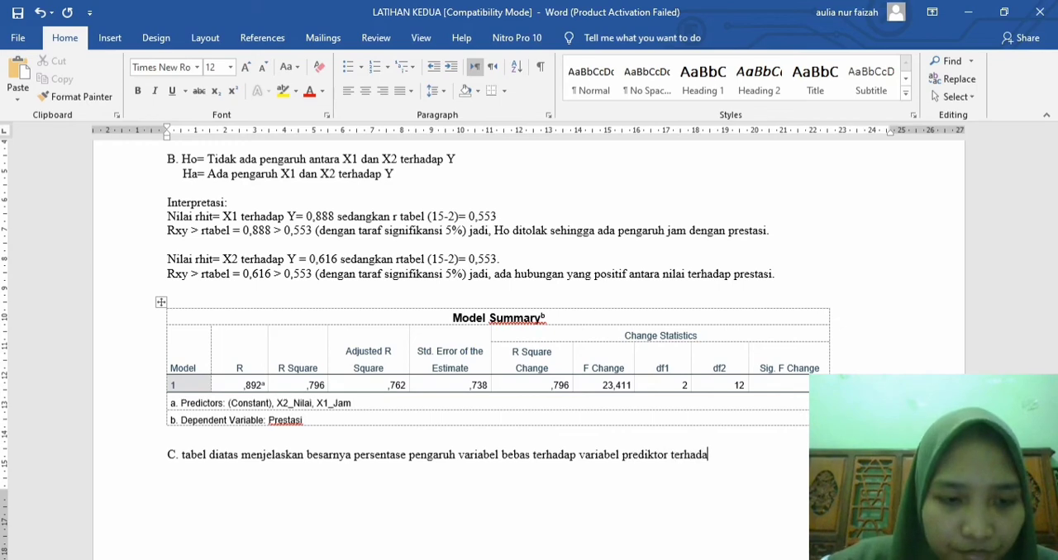
{"action": "type", "text": "p variabel "}
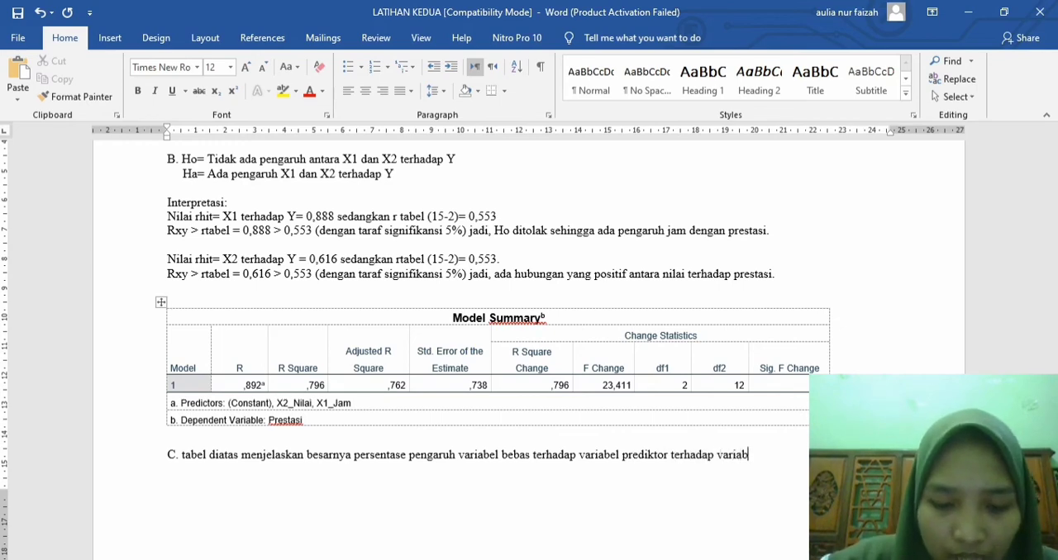
{"action": "type", "text": "terikatnya"}
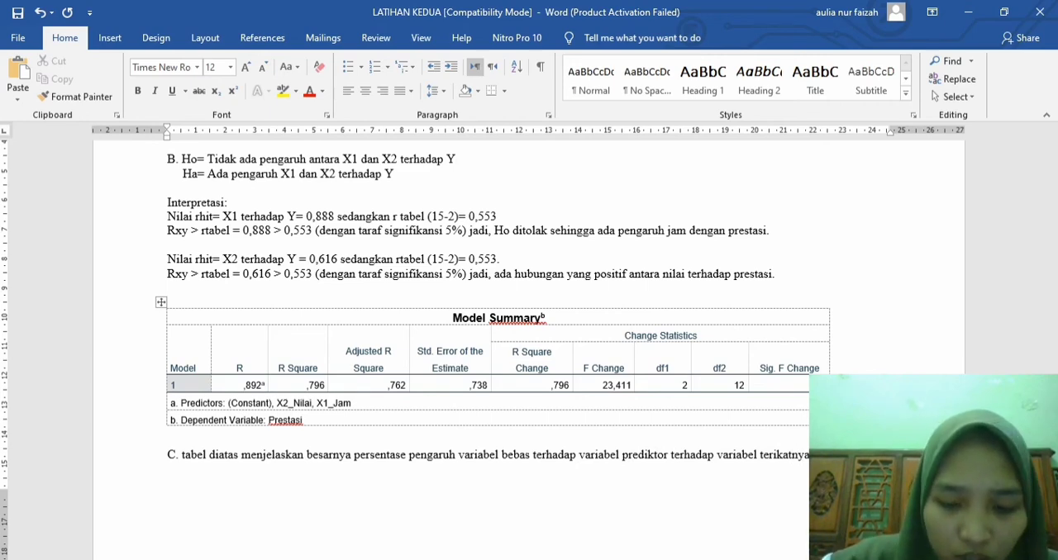
Step: Continue answer C with "Besar koefisien determinasi adalah 0,796", taken from the R Square value
{"action": "type", "text": "koefisien"}
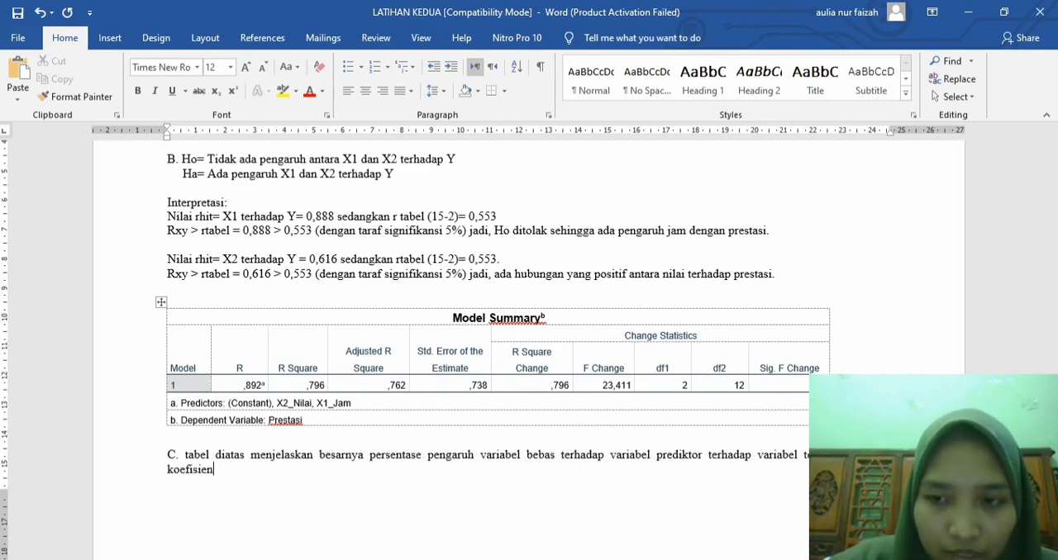
{"action": "type", "text": " deter"}
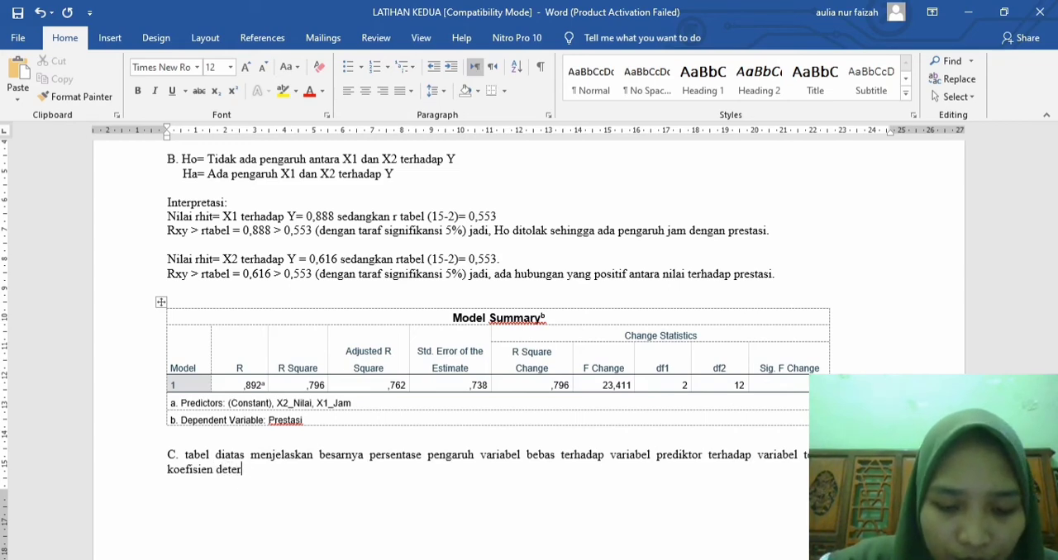
{"action": "type", "text": "minasi adalah"}
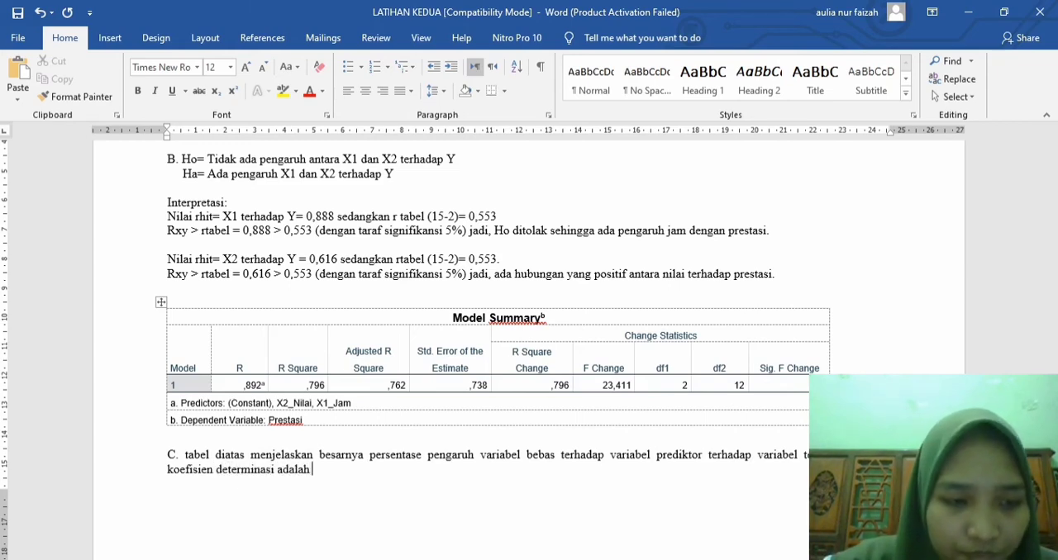
{"action": "type", "text": " 0,796"}
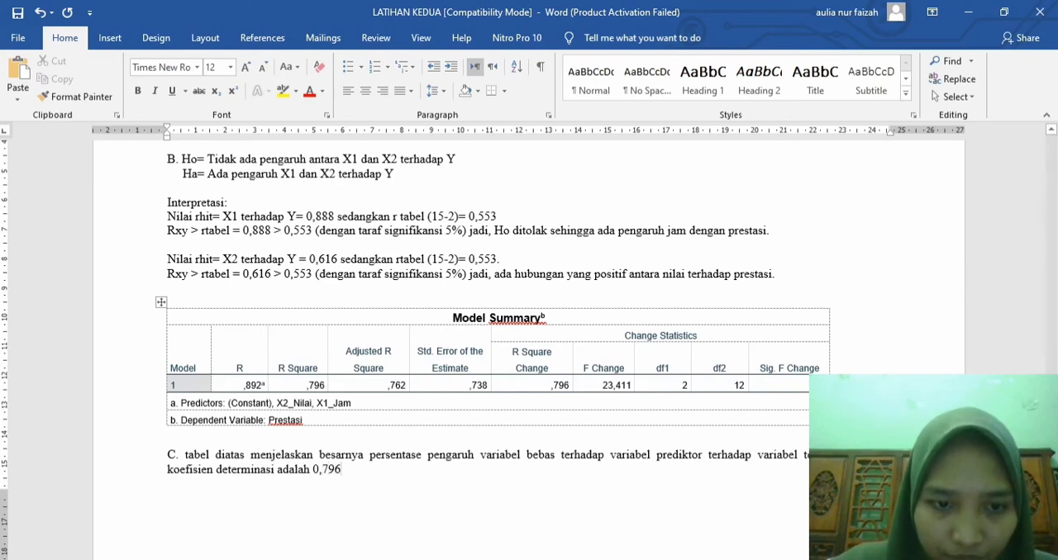
Step: Add "mengandung pengertian bahwa" after the coefficient of determination in answer C
{"action": "type", "text": "mengandiu"}
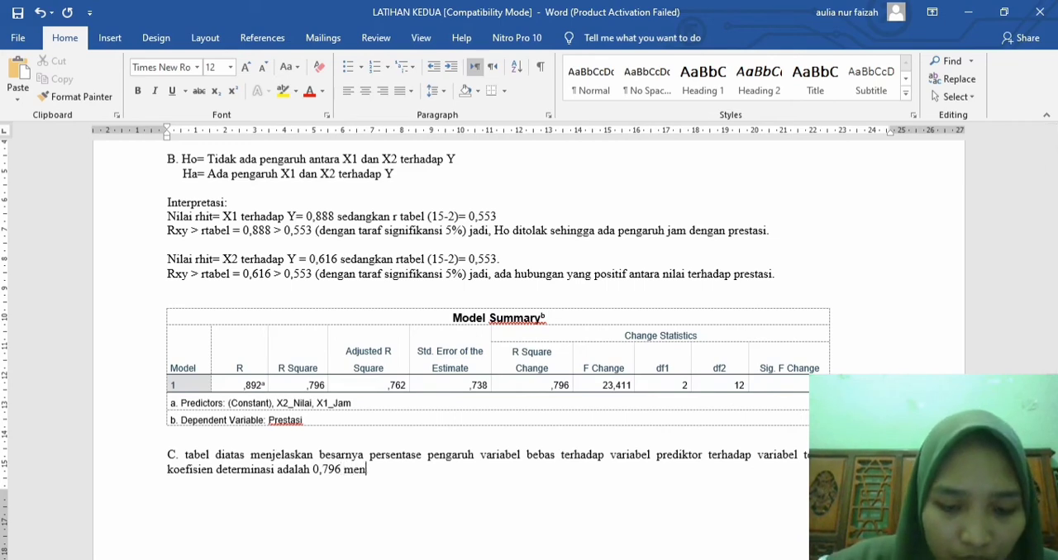
{"action": "key", "text": "BackSpace"}
{"action": "key", "text": "BackSpace"}
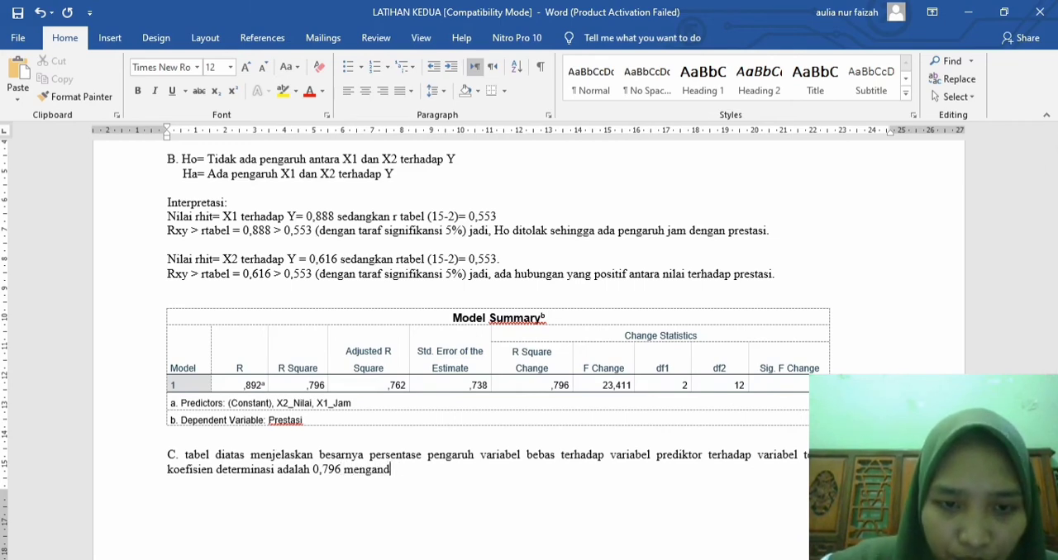
{"action": "type", "text": "ung pen"}
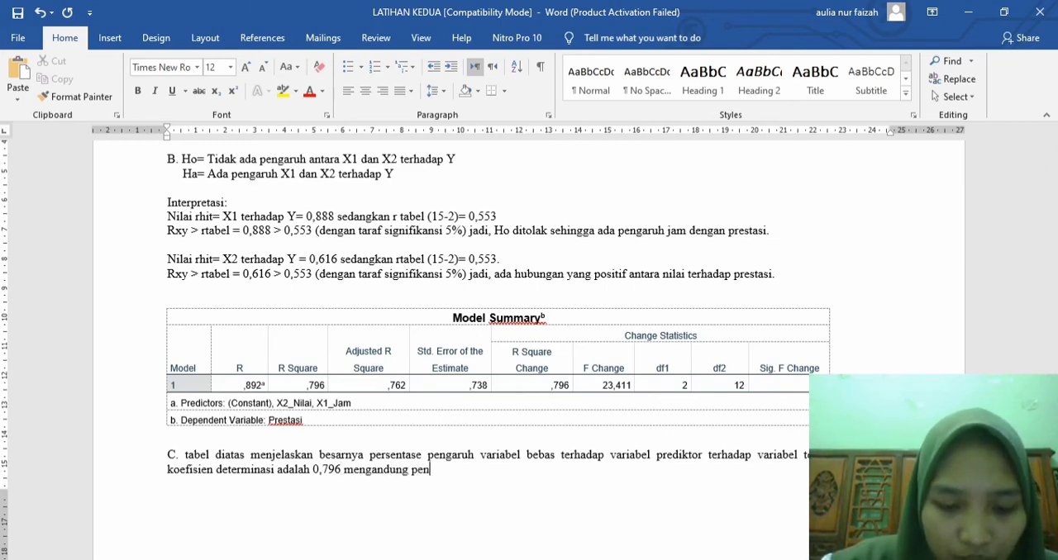
{"action": "type", "text": "gertian ba"}
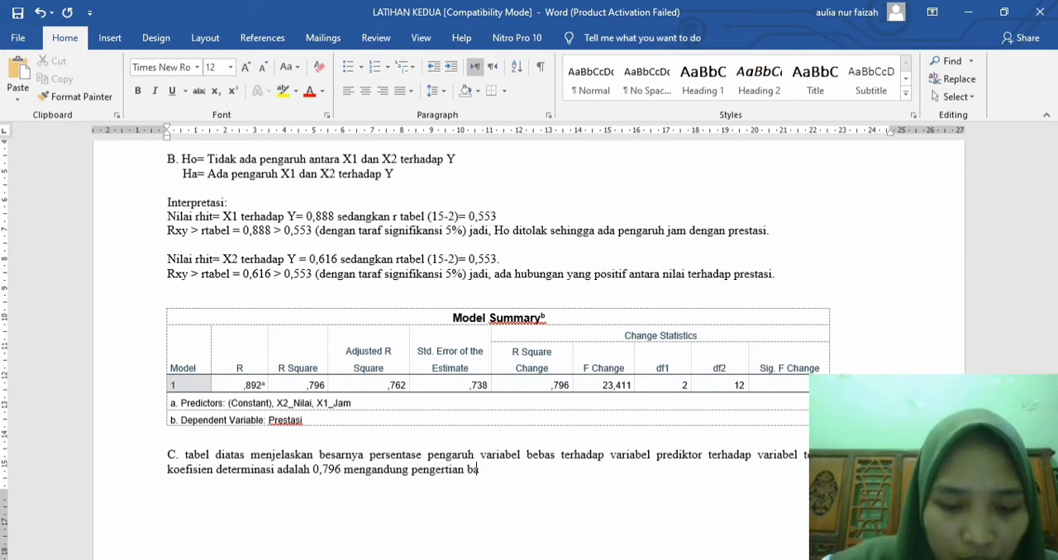
{"action": "type", "text": "hwa pengaru"}
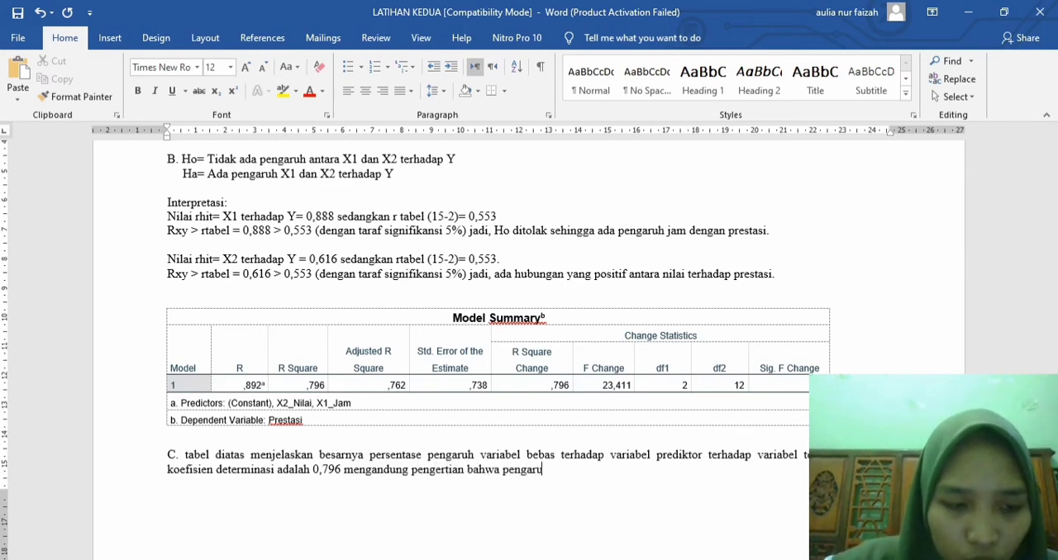
{"action": "type", "text": "h variabel "}
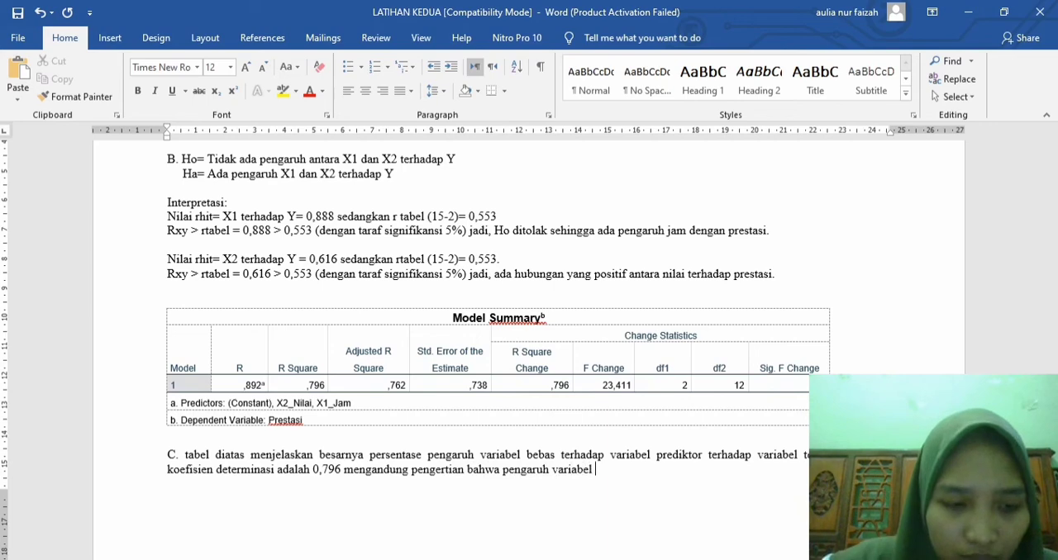
{"action": "type", "text": "bebas ("}
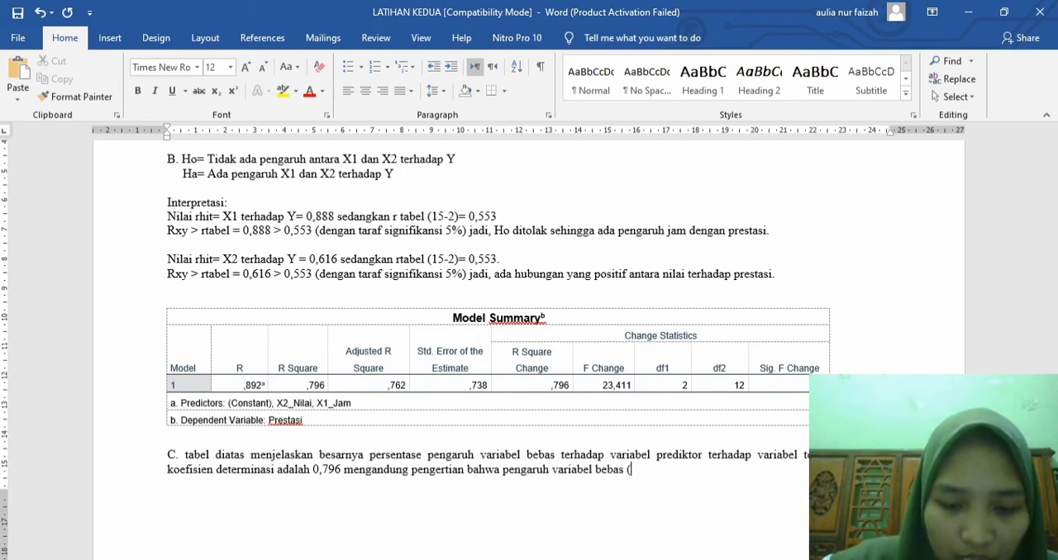
{"action": "type", "text": "independent"}
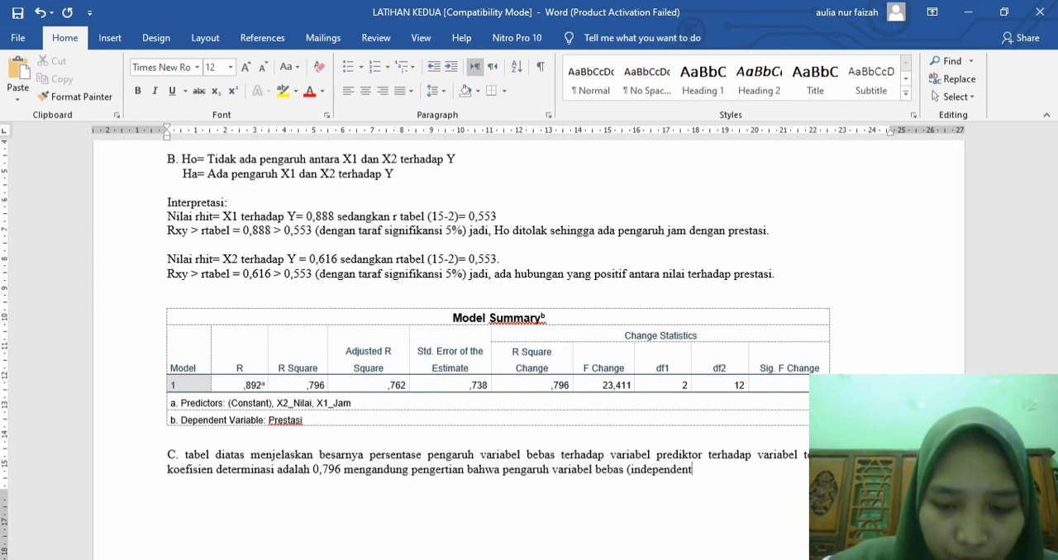
{"action": "type", "text": ") terhadap"}
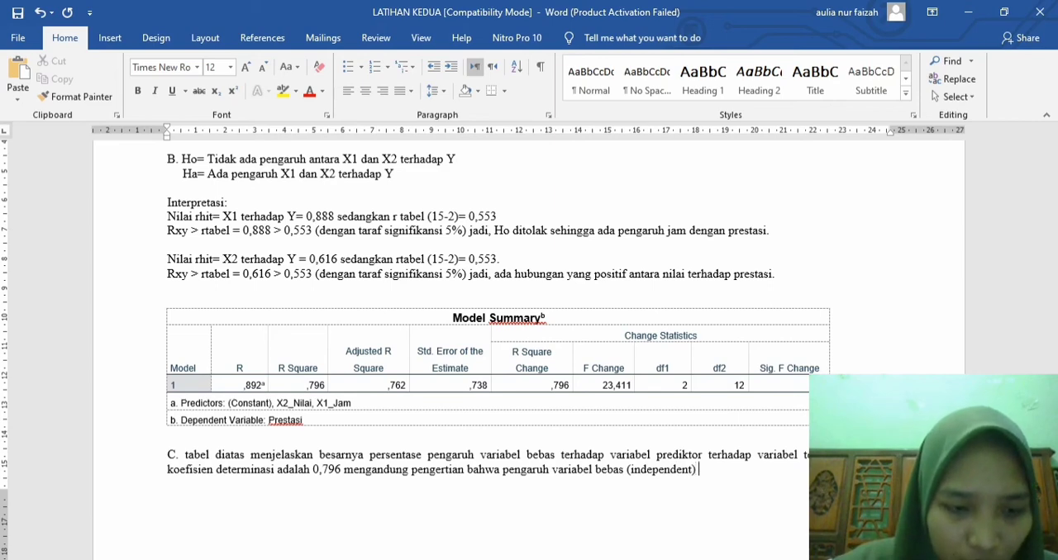
{"action": "type", "text": " p"}
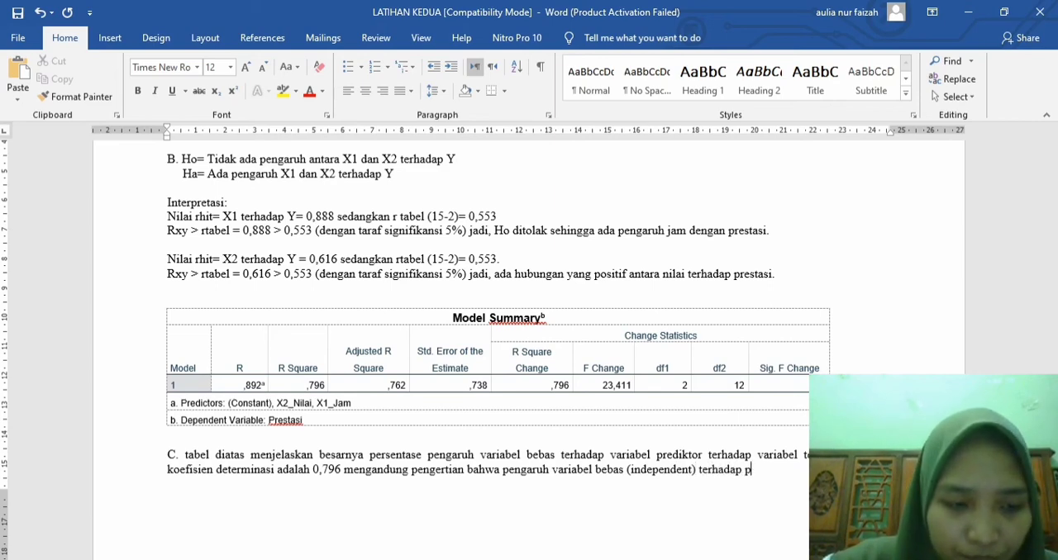
{"action": "type", "text": "erubahan va"}
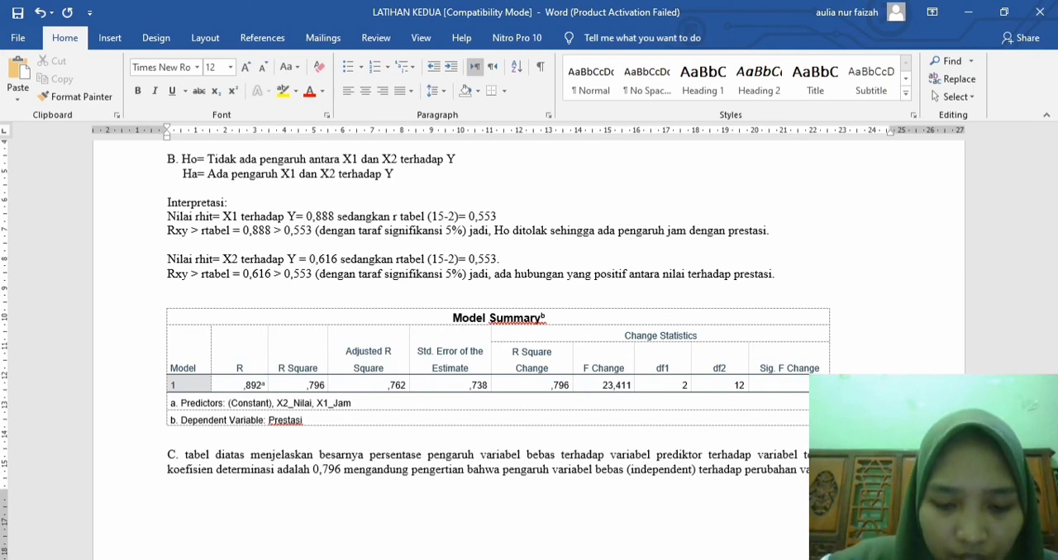
{"action": "type", "text": "dependent"}
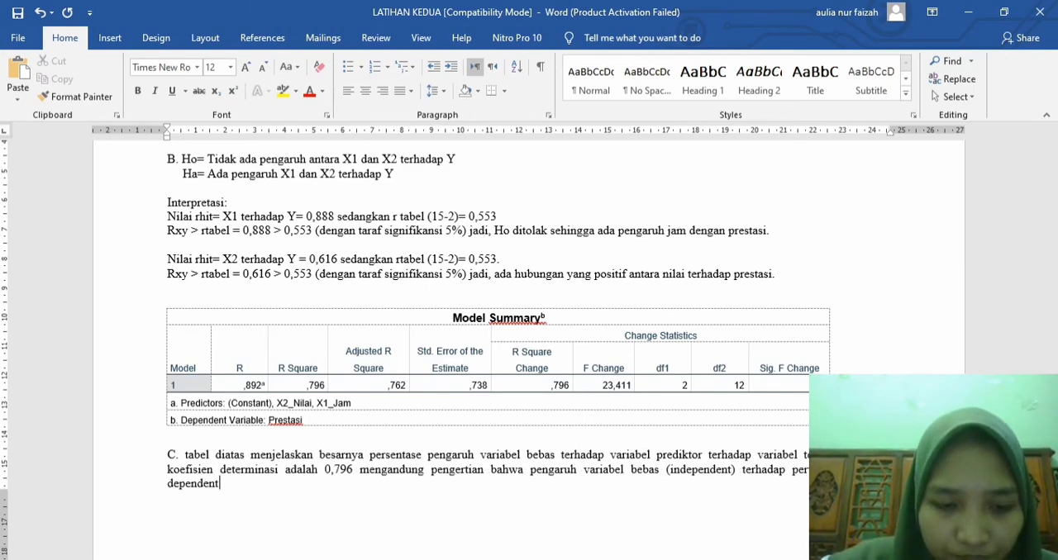
{"action": "type", "text": " adalah "}
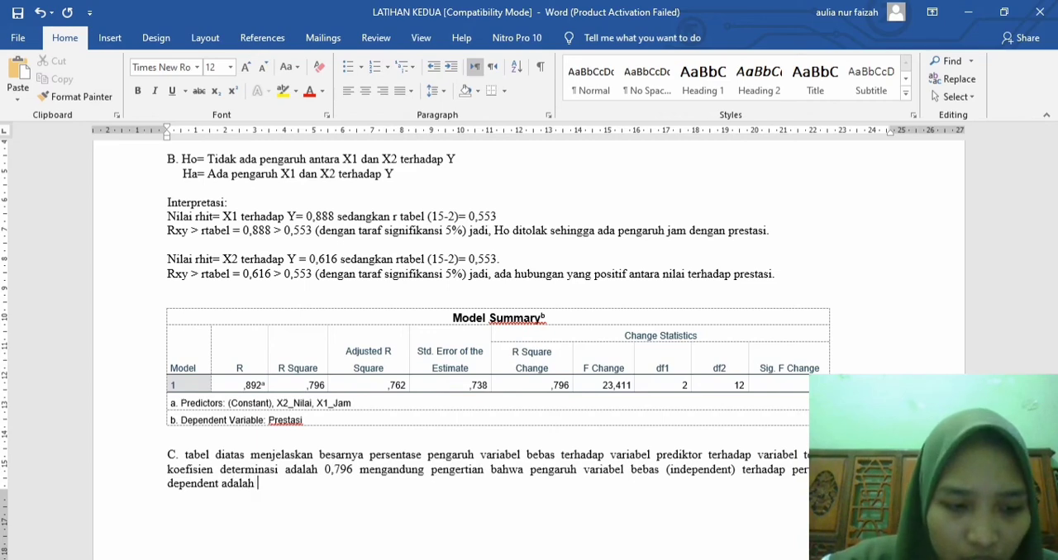
{"action": "type", "text": "79"}
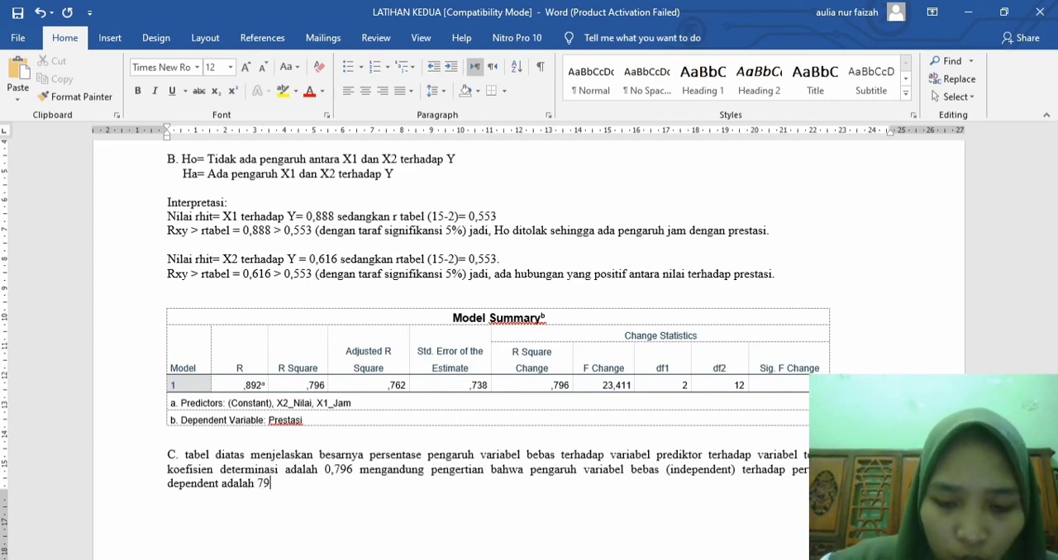
{"action": "type", "text": ",6%"}
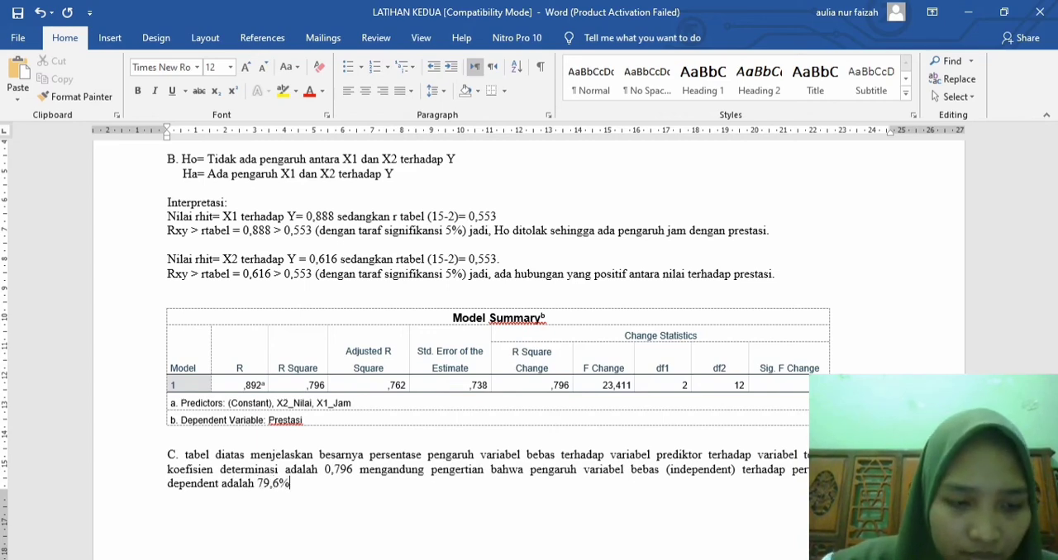
{"action": "type", "text": " sedangkan"}
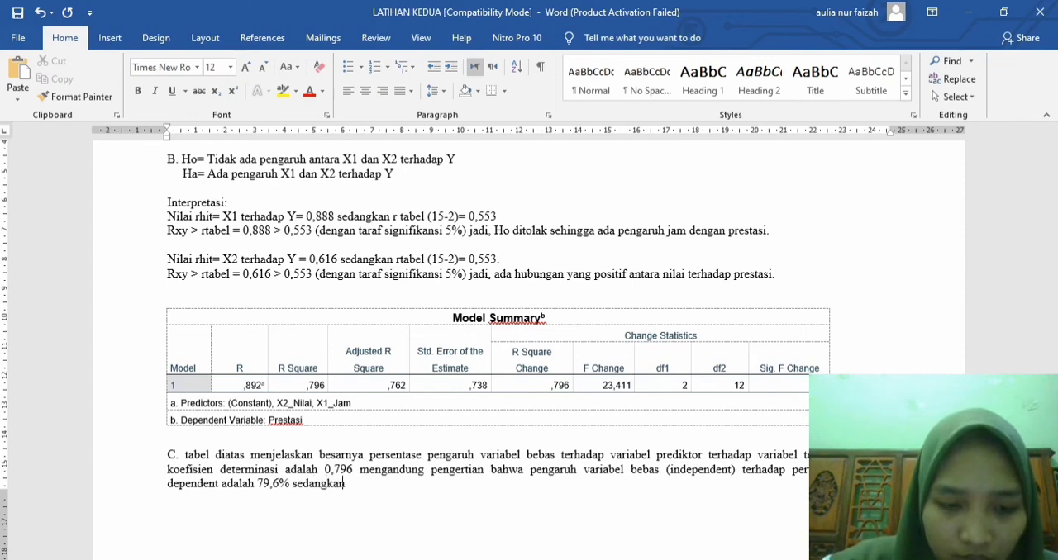
{"action": "type", "text": " 20,4"}
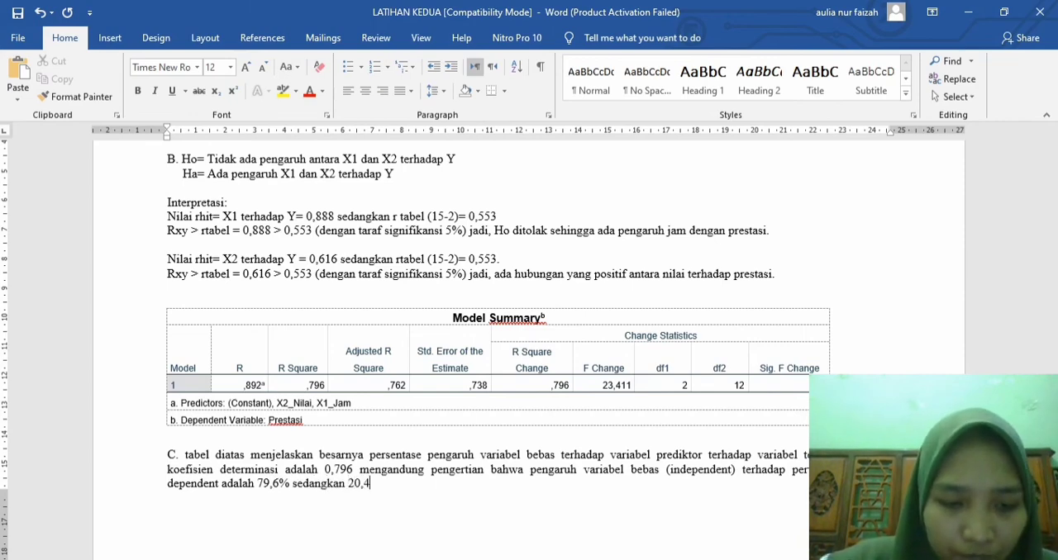
{"action": "type", "text": "% dipengaruhi "}
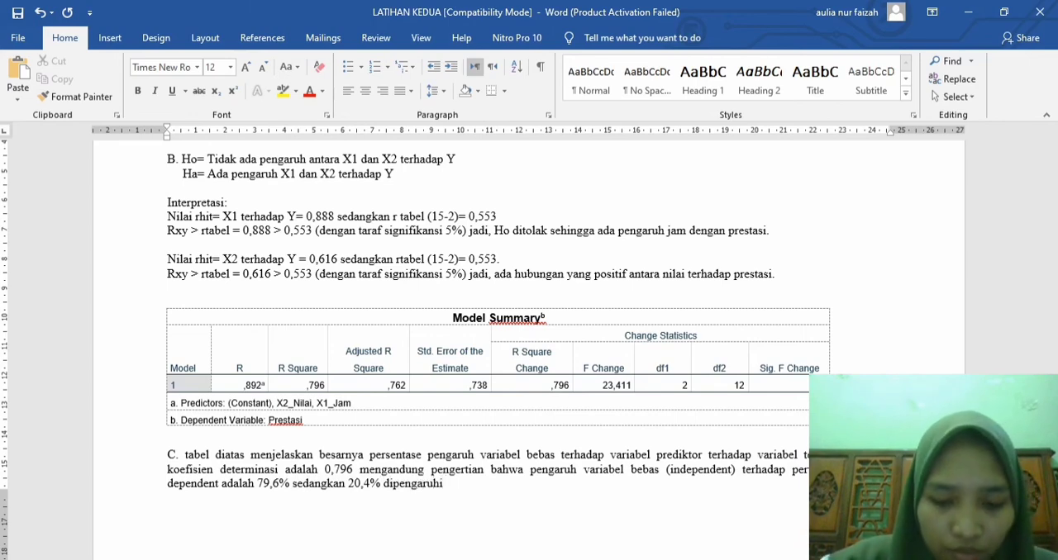
{"action": "type", "text": "variabel lai"}
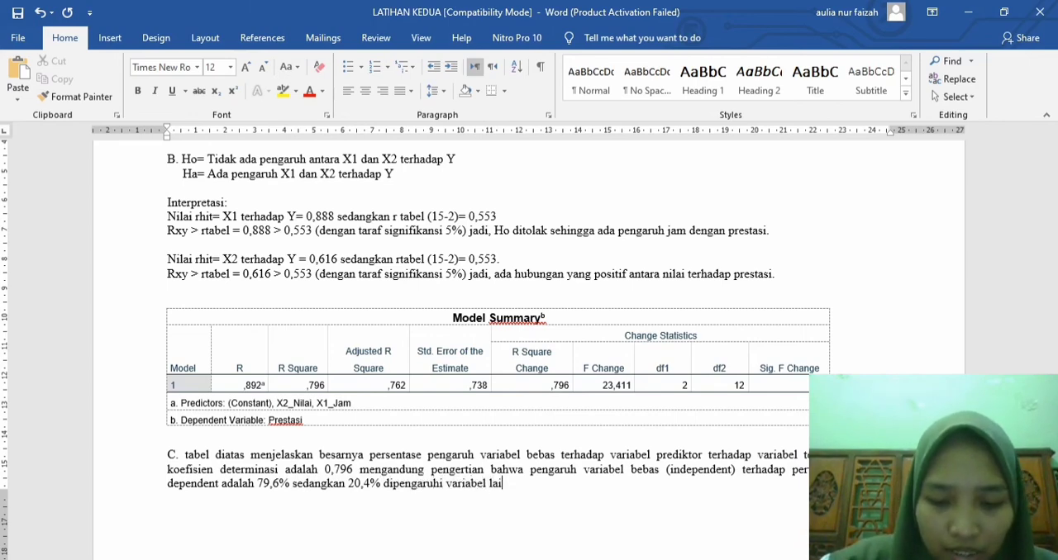
{"action": "type", "text": "n."}
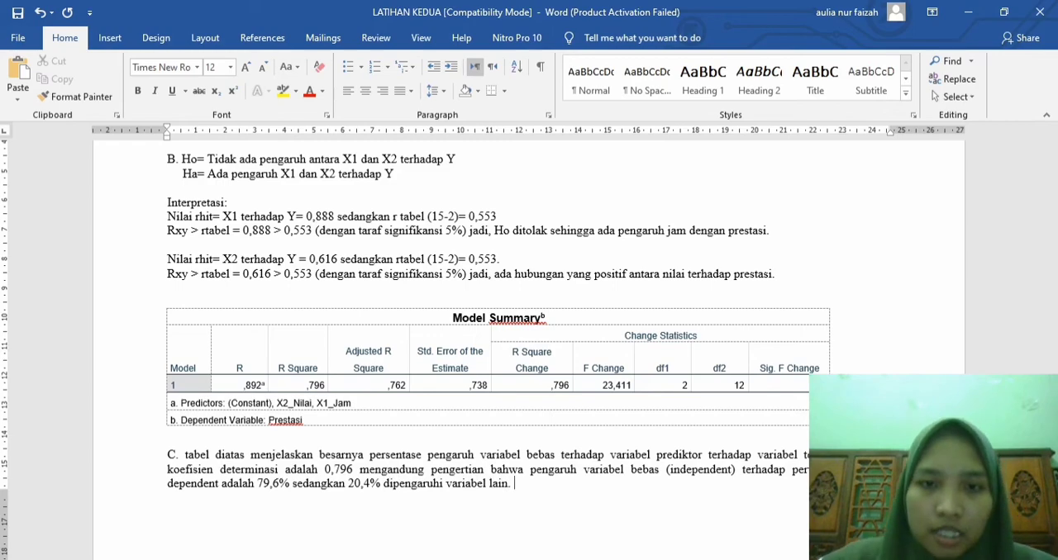
Step: Finish answer C with "sedangkan 20,4% dipengaruhi variabel lain." and place the insertion point at the start of the next page
{"action": "key", "text": "ctrl+Return"}
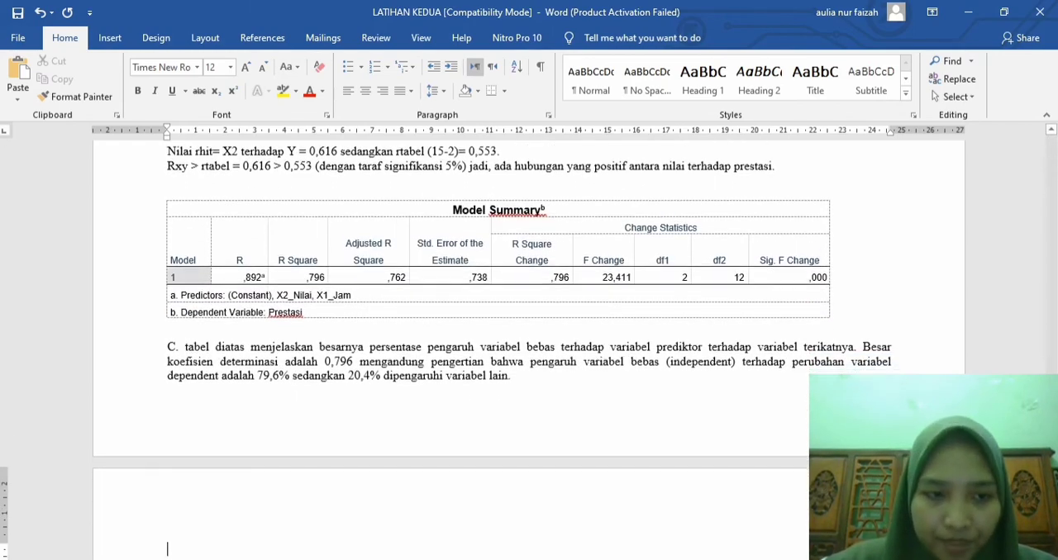
Step: Switch to the SPSS Statistics Viewer, copy the ANOVA table from the latest Regression output, and return to the Word document
{"action": "left_click", "coordinate": [546, 558]}
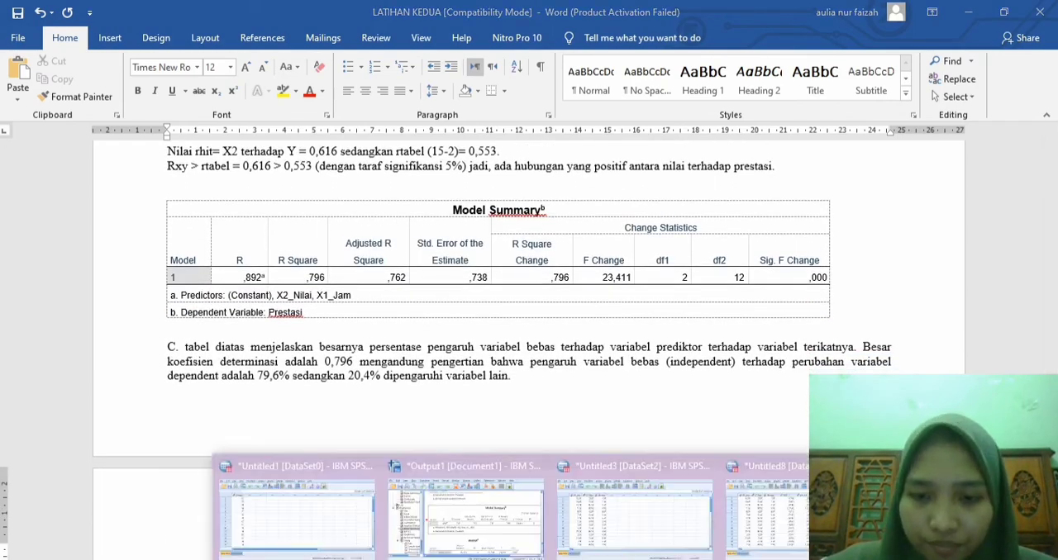
{"action": "left_click", "coordinate": [475, 516]}
{"action": "scroll", "coordinate": [529, 393], "scroll_direction": "down", "scroll_amount": 3}
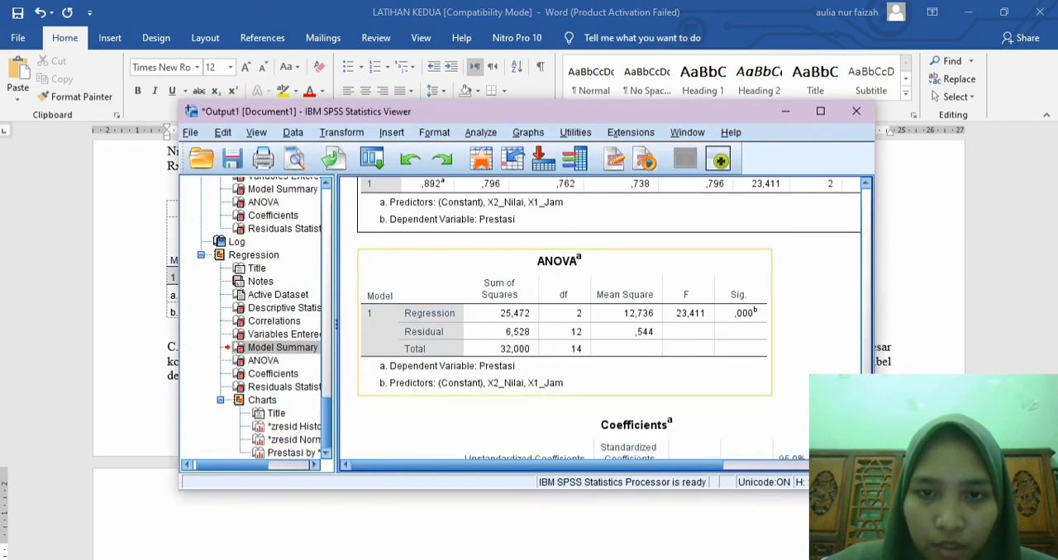
{"action": "left_click", "coordinate": [609, 256]}
{"action": "right_click", "coordinate": [608, 256]}
{"action": "left_click", "coordinate": [627, 287]}
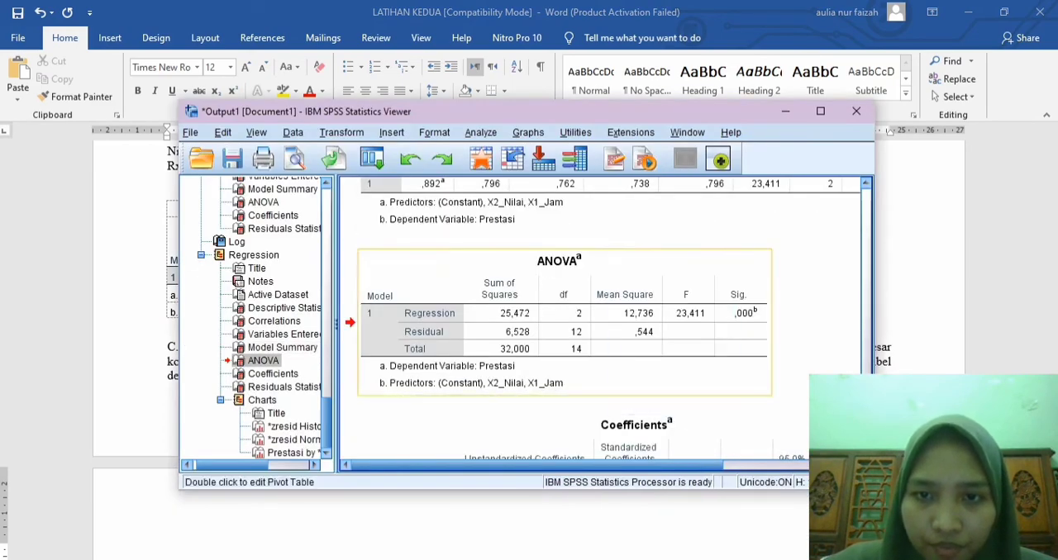
{"action": "left_click", "coordinate": [785, 111]}
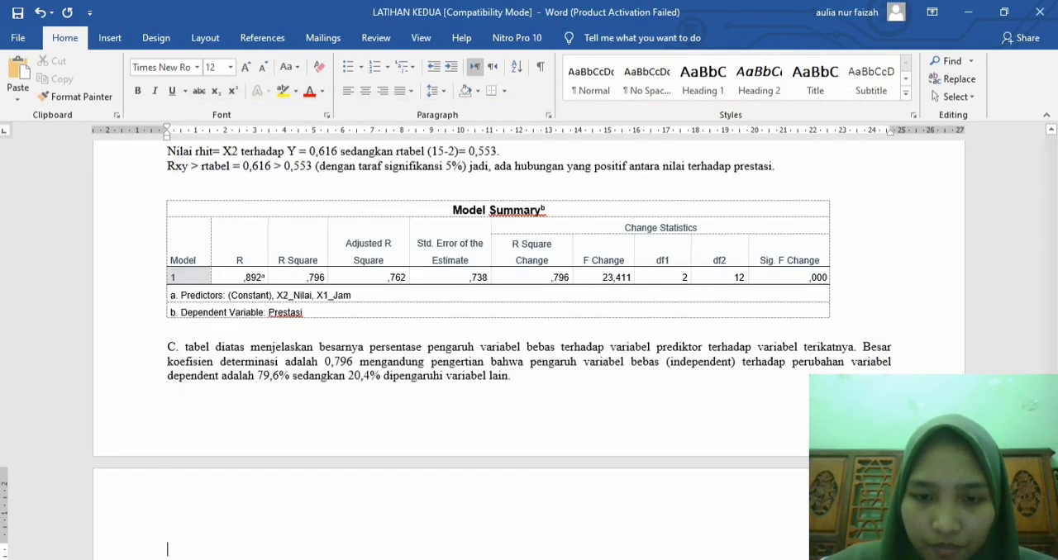
Step: Paste the copied ANOVA table at the start of the new page
{"action": "scroll", "coordinate": [529, 347], "scroll_direction": "down", "scroll_amount": 5}
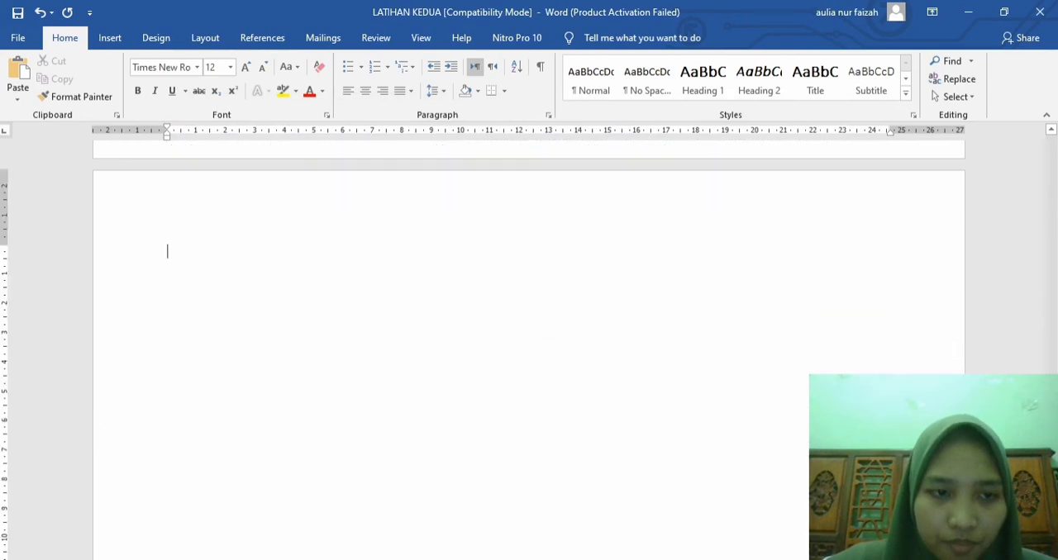
{"action": "key", "text": "ctrl+v"}
{"action": "scroll", "coordinate": [528, 347], "scroll_direction": "down", "scroll_amount": 1}
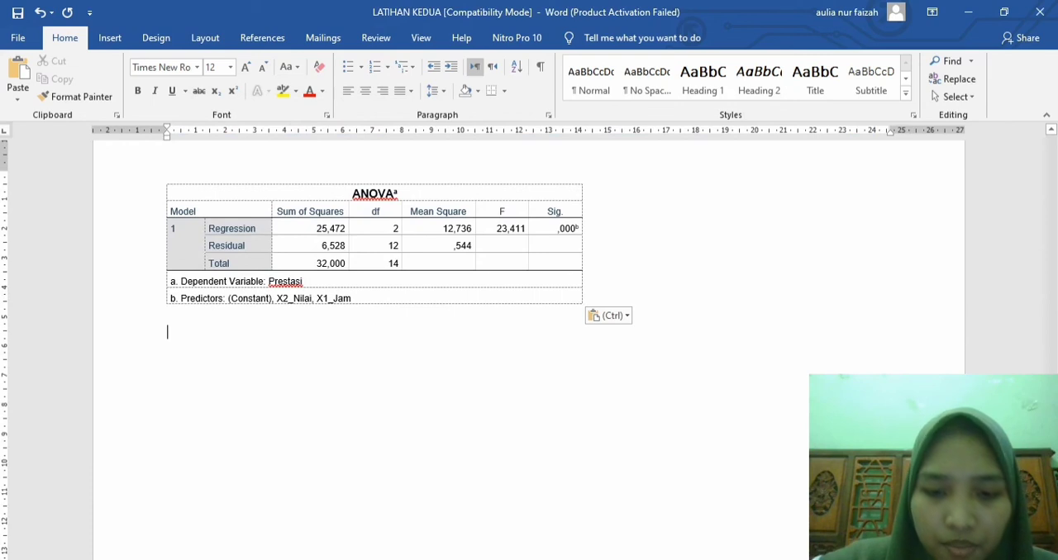
Step: Write "Besar Fhitung yaitu 23,441." below the ANOVA table
{"action": "type", "text": "Besar F"}
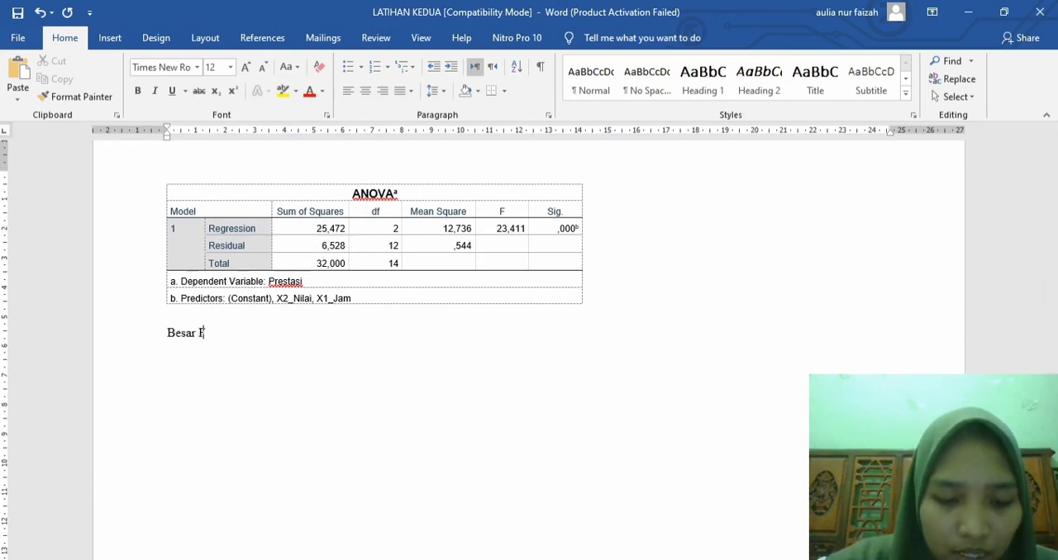
{"action": "type", "text": "hitung yai"}
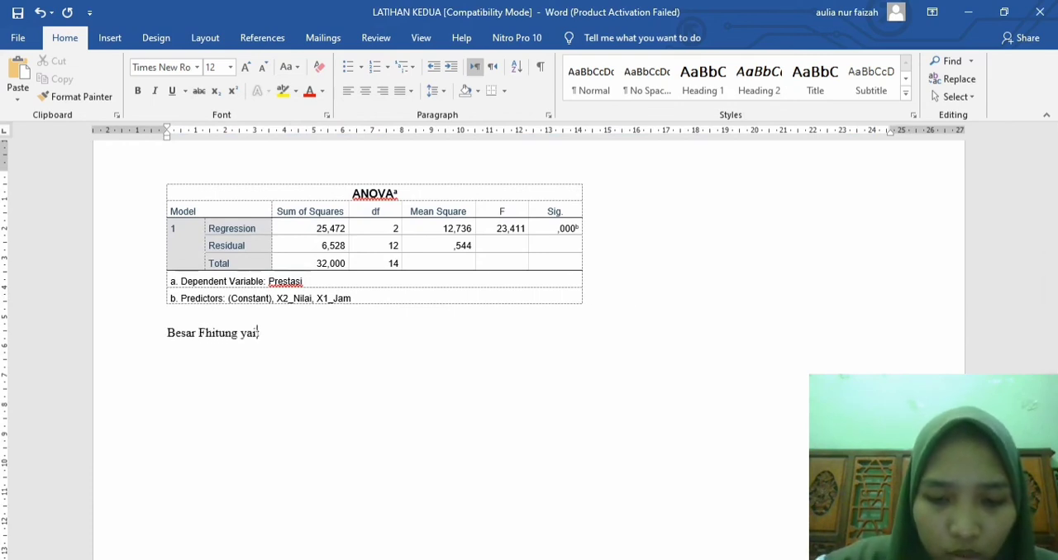
{"action": "type", "text": "tu 23,"}
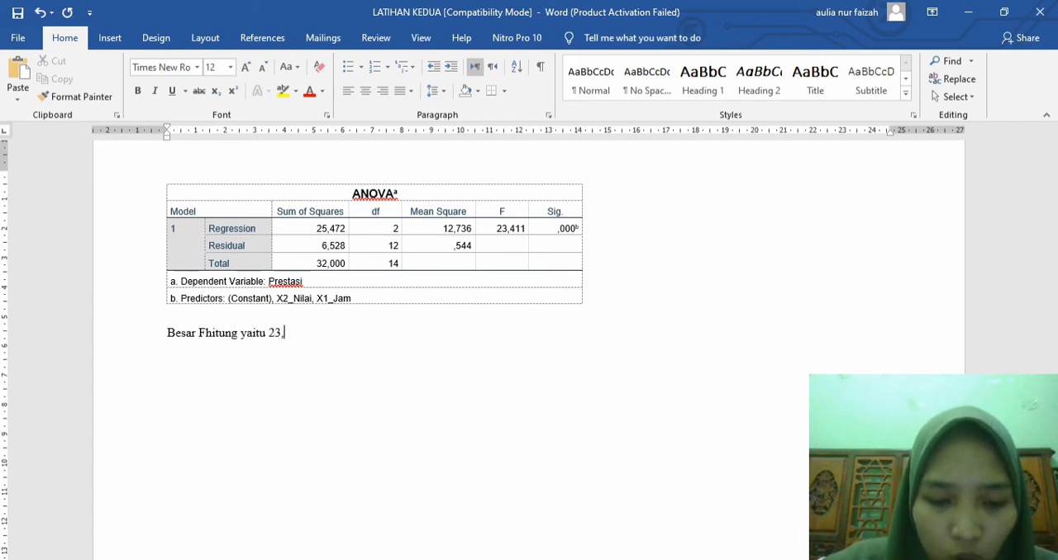
{"action": "type", "text": "441"}
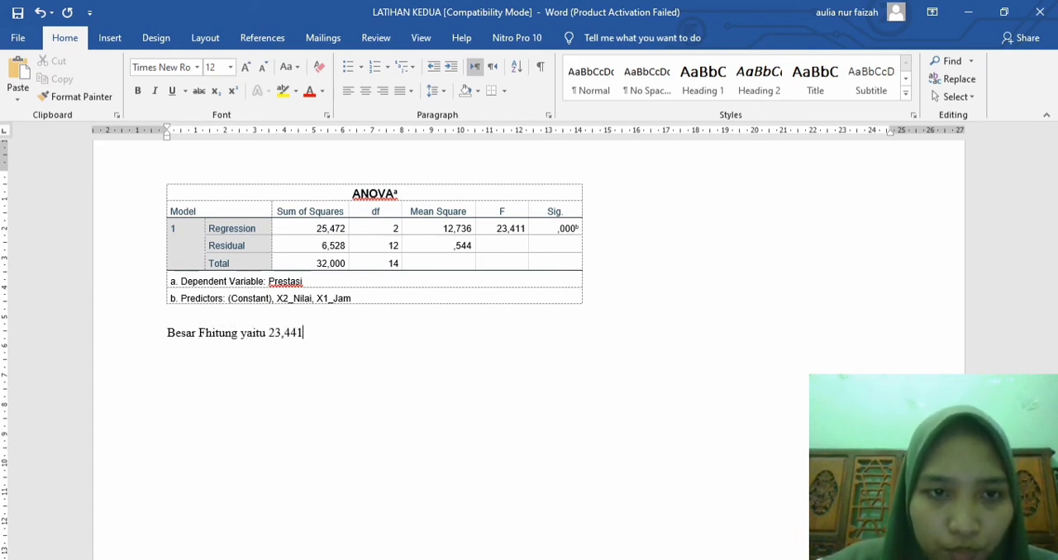
{"action": "type", "text": "."}
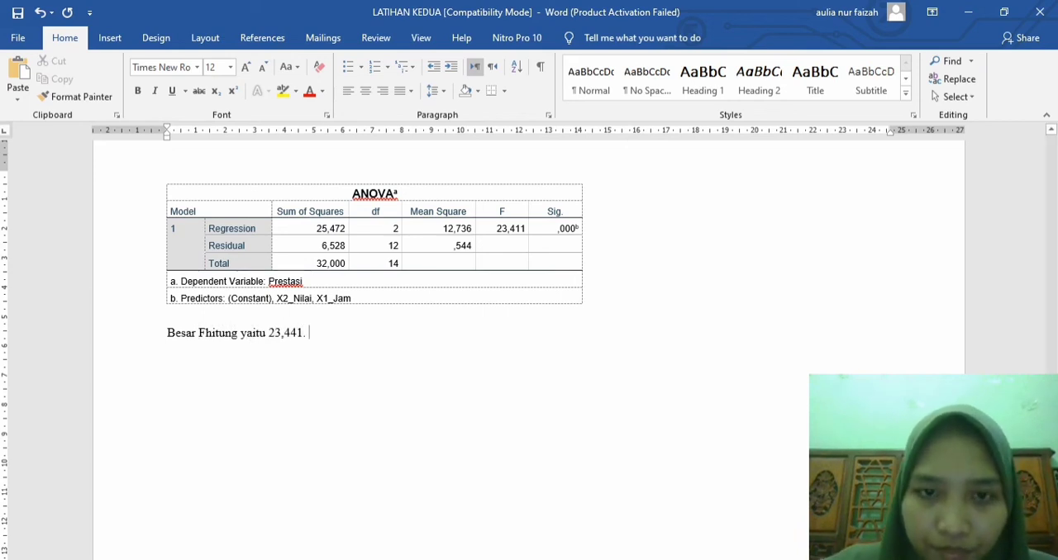
Step: Enlarge the F value in the ANOVA table's Regression row by two font sizes and return to the end of the sentence below
{"action": "left_click_drag", "start_coordinate": [497, 228], "coordinate": [525, 229]}
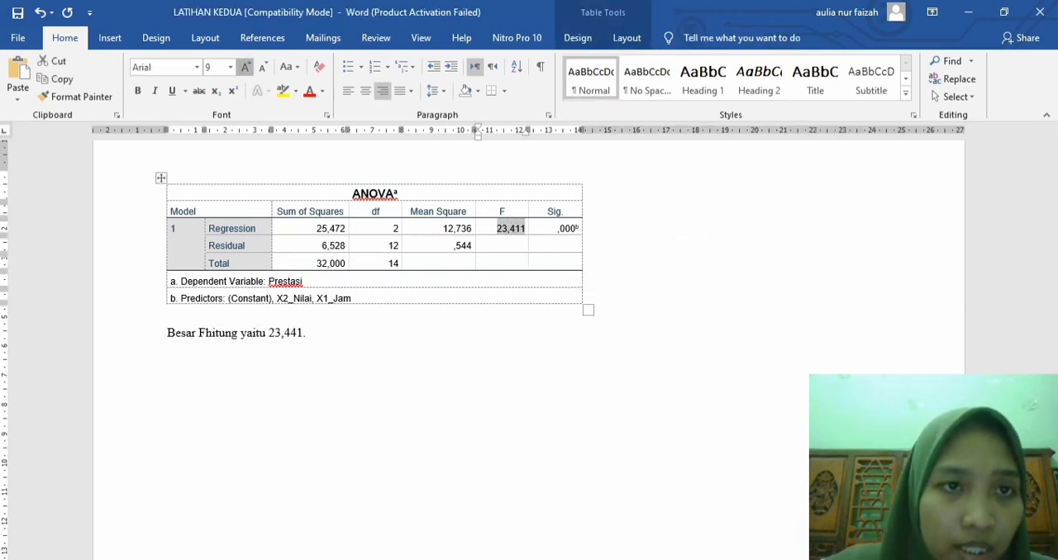
{"action": "left_click", "coordinate": [246, 66]}
{"action": "left_click", "coordinate": [246, 66]}
{"action": "left_click", "coordinate": [246, 66]}
{"action": "left_click", "coordinate": [310, 333]}
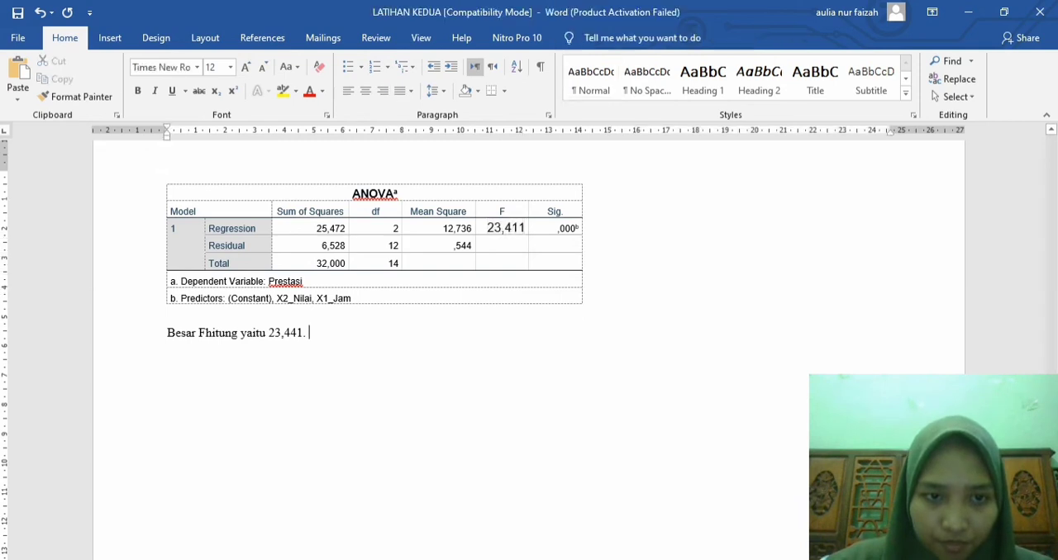
Step: Continue the paragraph below the ANOVA table with "Dilihat dari signifikansi 0,000 < 0,05"
{"action": "type", "text": "Dilihat dar"}
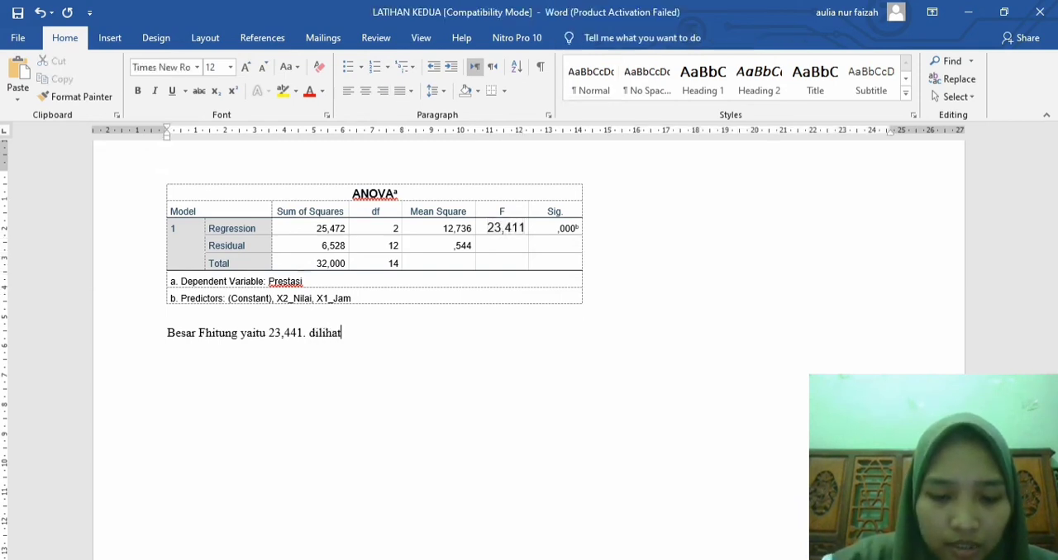
{"action": "type", "text": "i signi"}
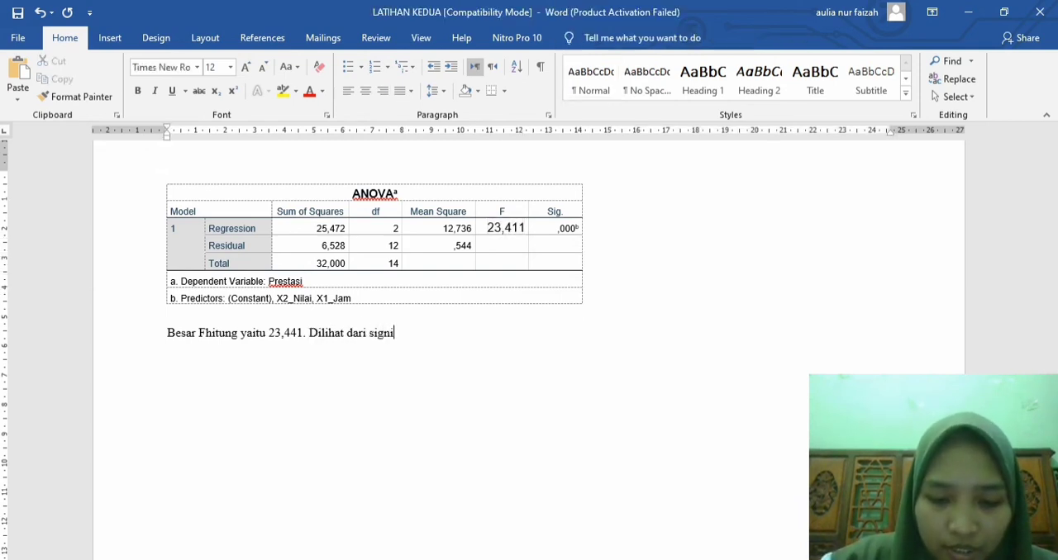
{"action": "type", "text": "fikansi 0,000"}
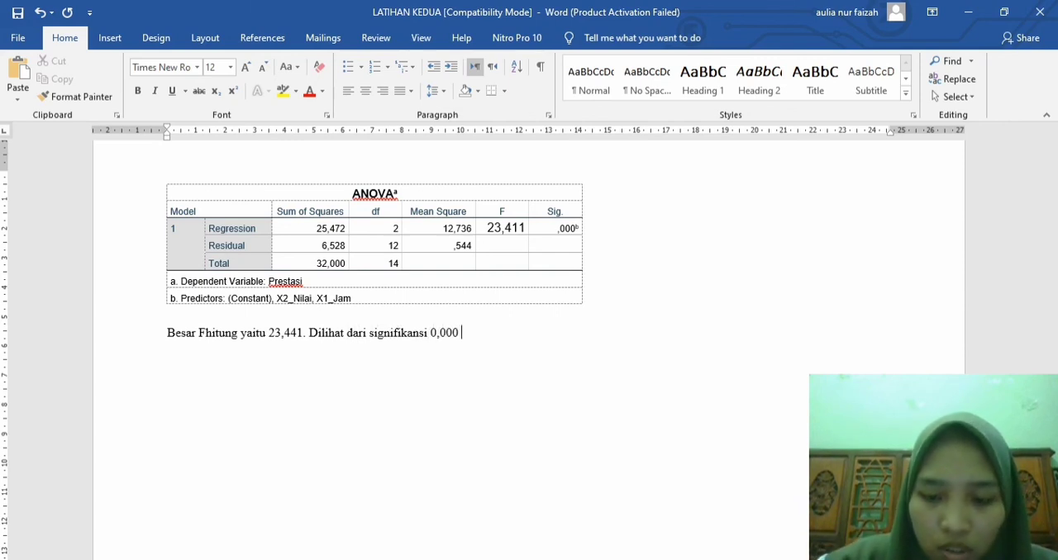
{"action": "type", "text": " < 0"}
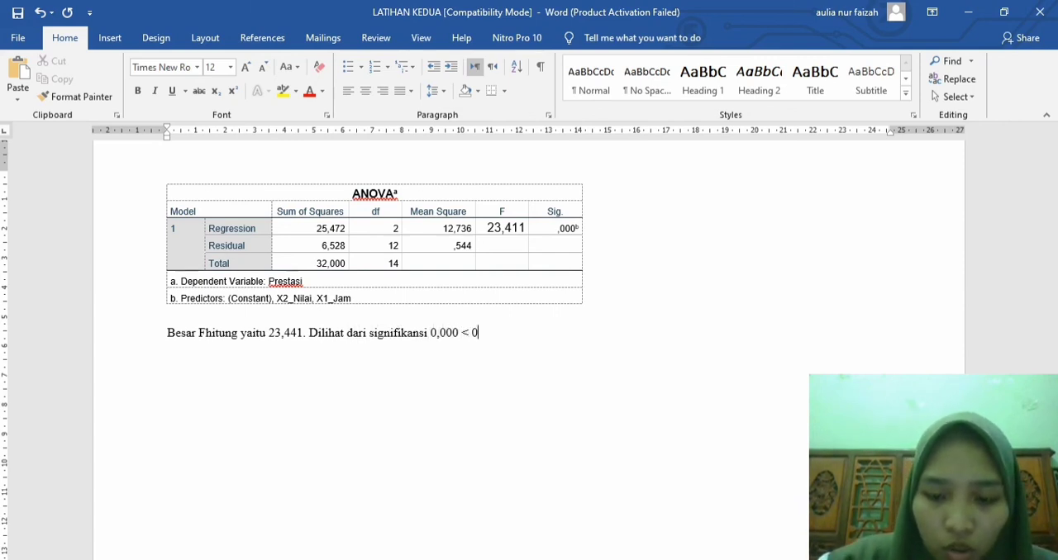
{"action": "type", "text": ",05"}
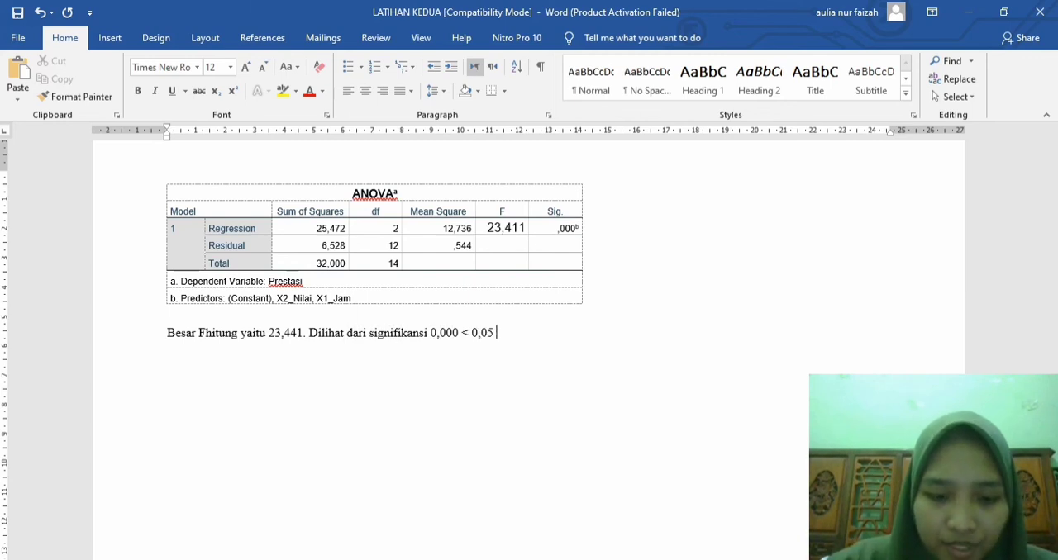
{"action": "type", "text": " dengan demiki"}
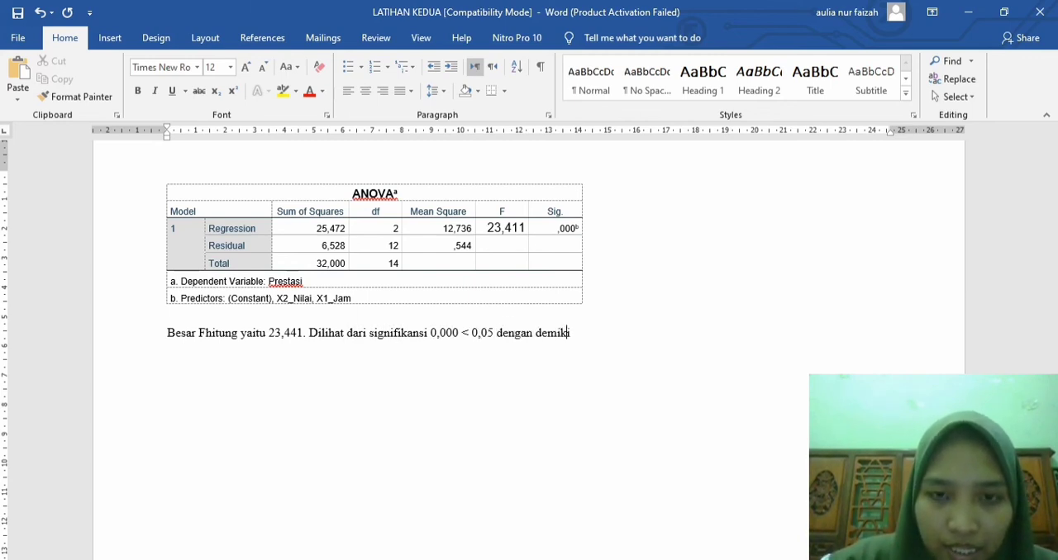
{"action": "type", "text": "an Ho ditolak"}
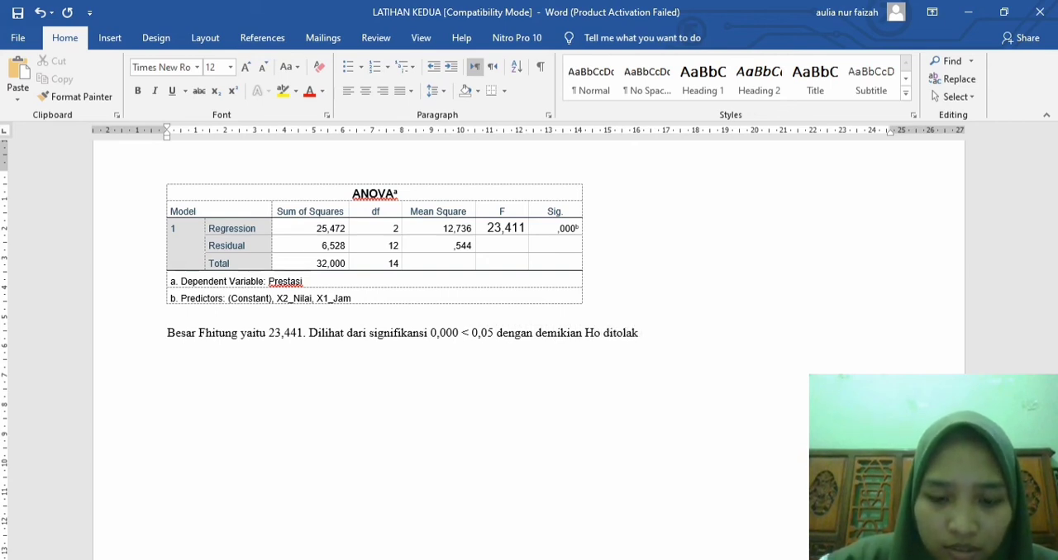
Step: Complete the significance sentence with "dengan demikian Ho ditolak." and begin the following one with "Jadi,"
{"action": "key", "text": "BackSpace"}
{"action": "type", "text": ". Jadi,"}
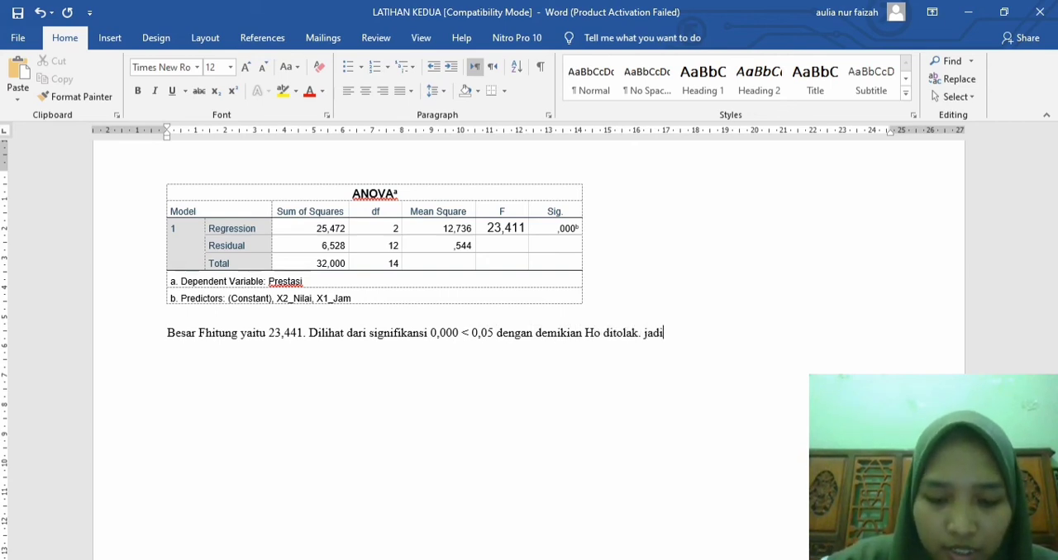
{"action": "type", "text": " nila"}
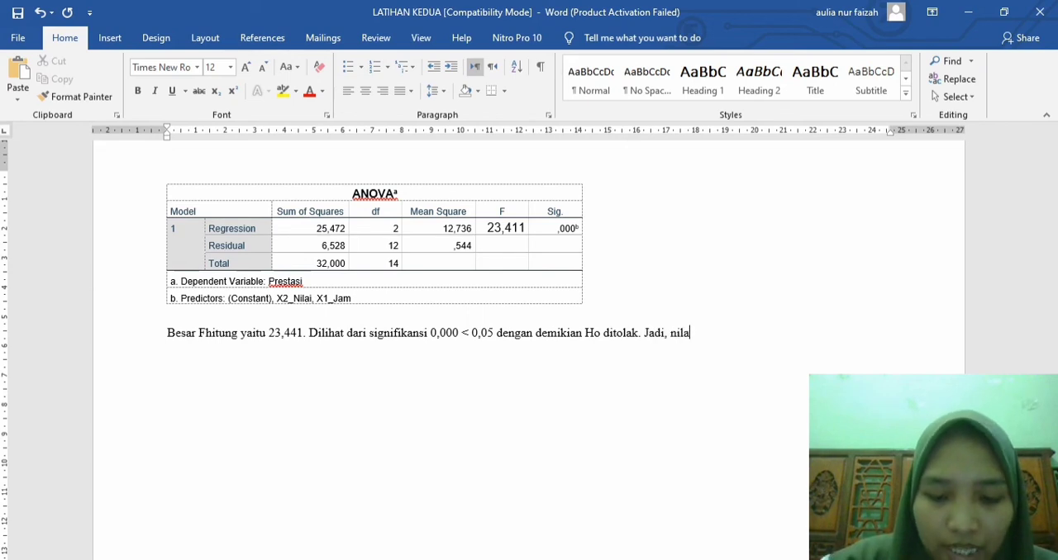
{"action": "type", "text": "i variabel"}
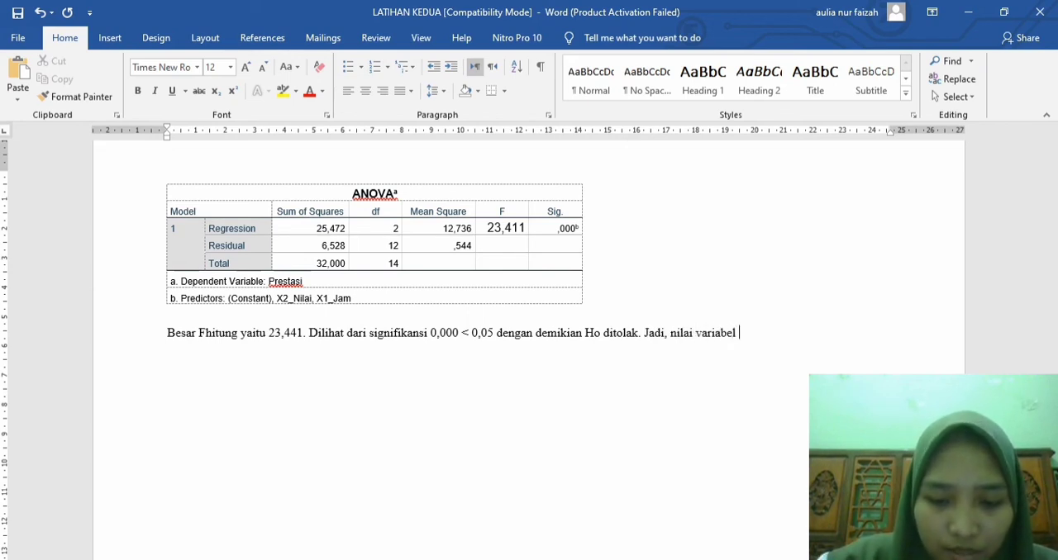
{"action": "type", "text": " bebas dapat me"}
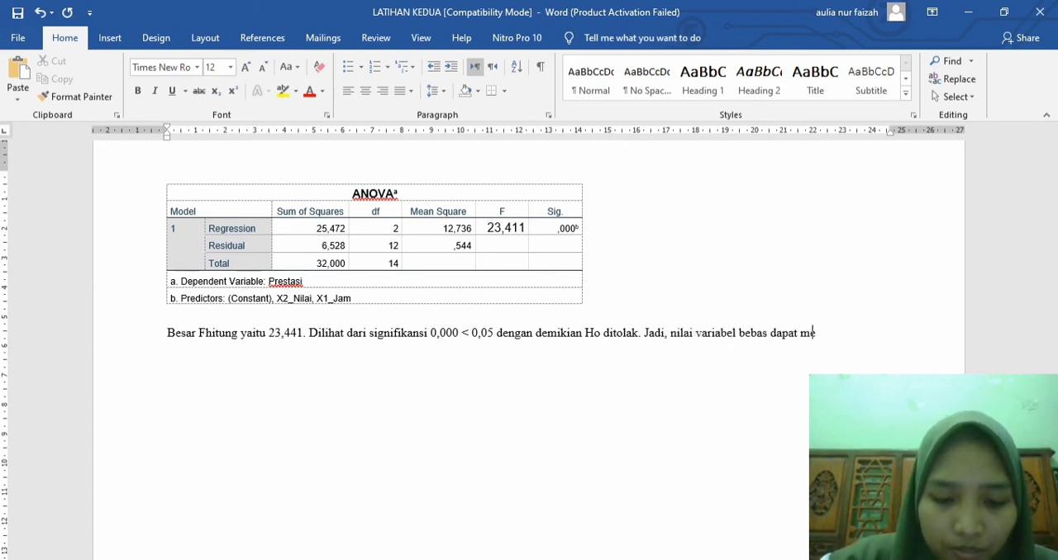
{"action": "type", "text": "njelaskan nila"}
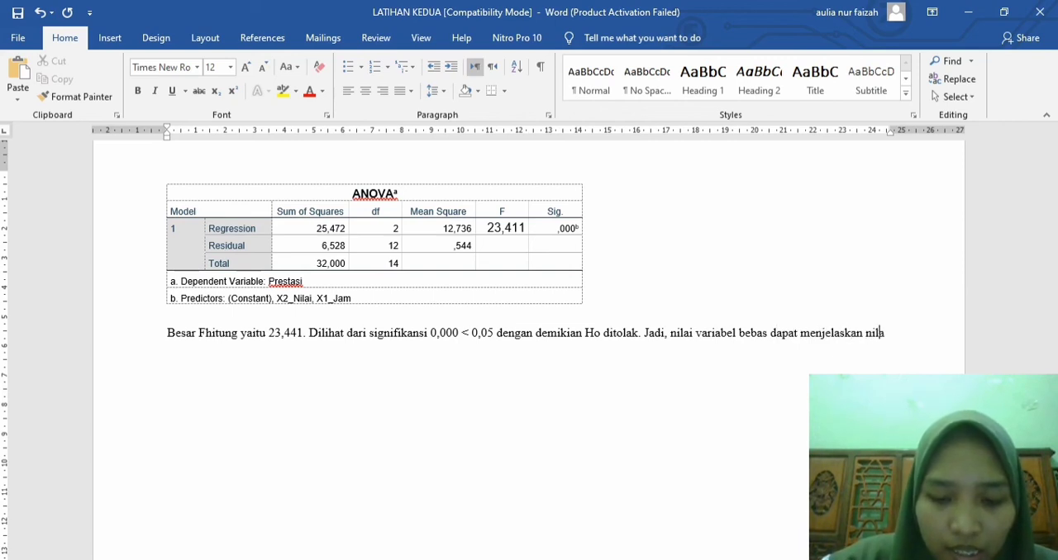
{"action": "type", "text": "i terikat."}
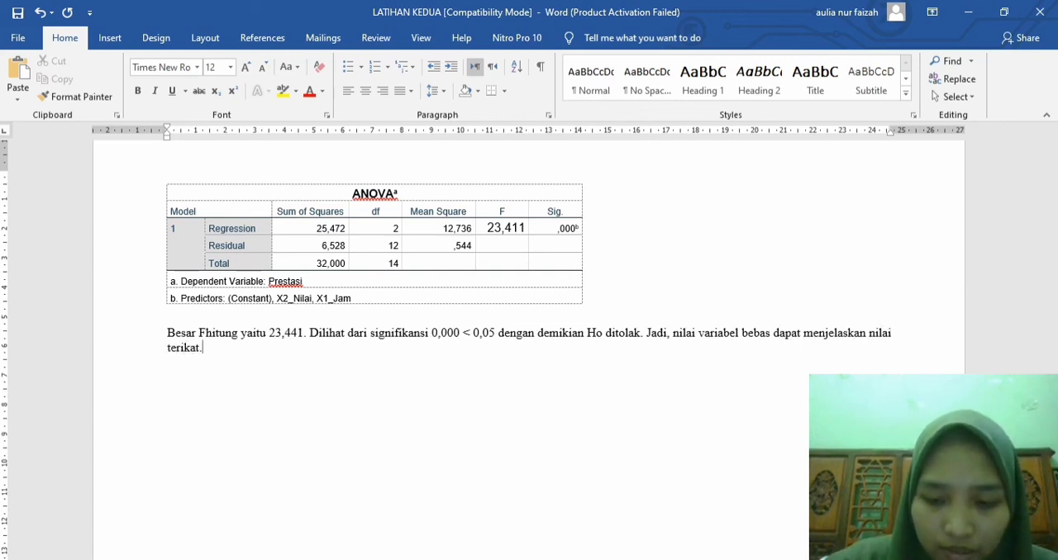
{"action": "type", "text": " Kesimpulan "}
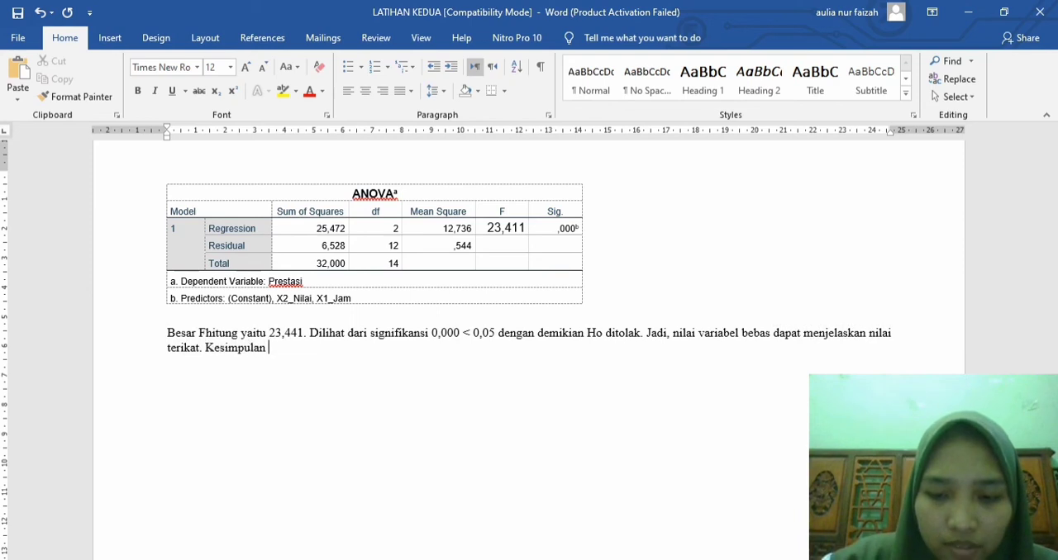
{"action": "type", "text": "variabel t"}
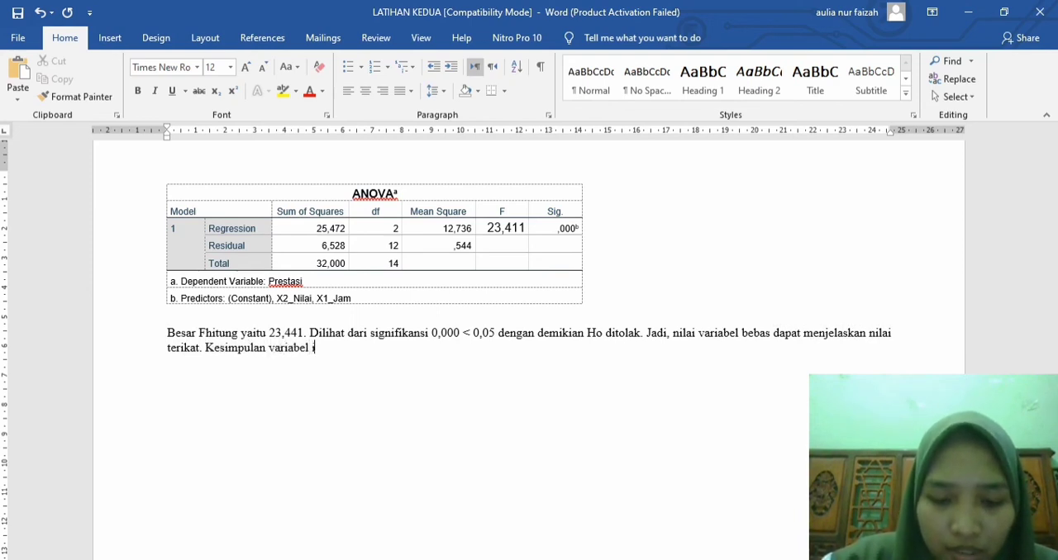
{"action": "type", "text": "ndependent s"}
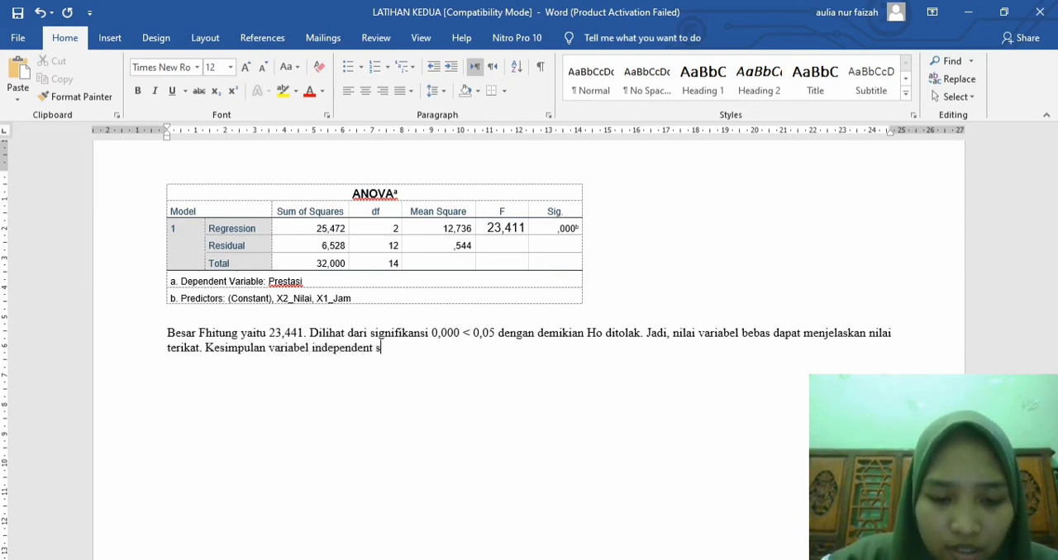
{"action": "type", "text": "angat b"}
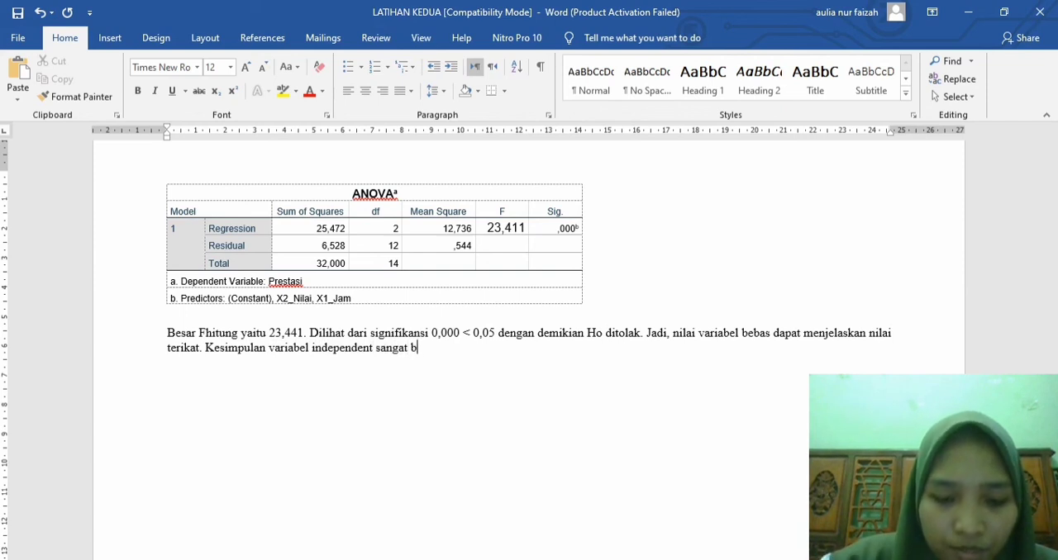
{"action": "type", "text": "erpengaruh "}
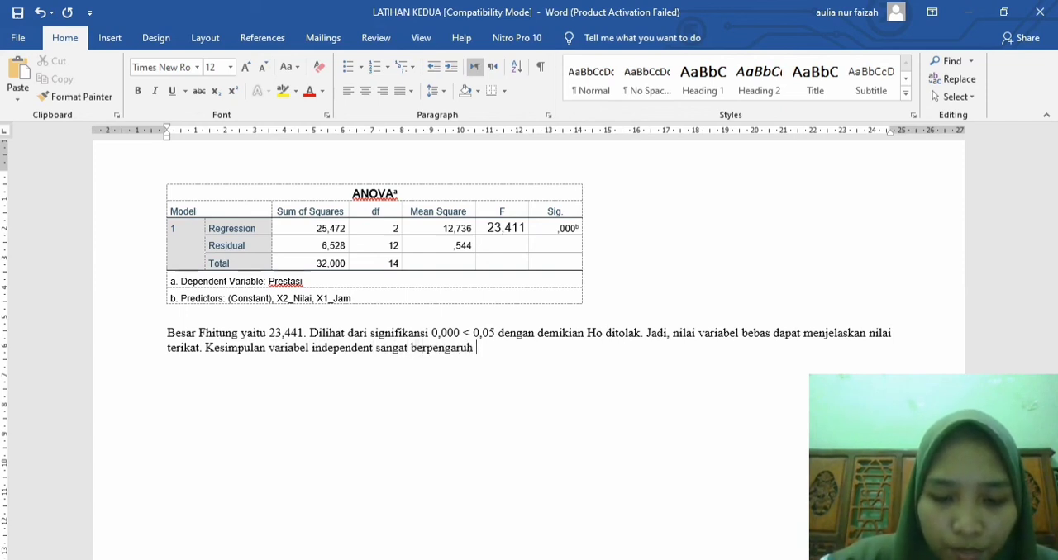
{"action": "type", "text": "pada ti"}
Step: Finish the conclusion with "pada variabel dependent."
{"action": "key", "text": "BackSpace"}
{"action": "key", "text": "BackSpace"}
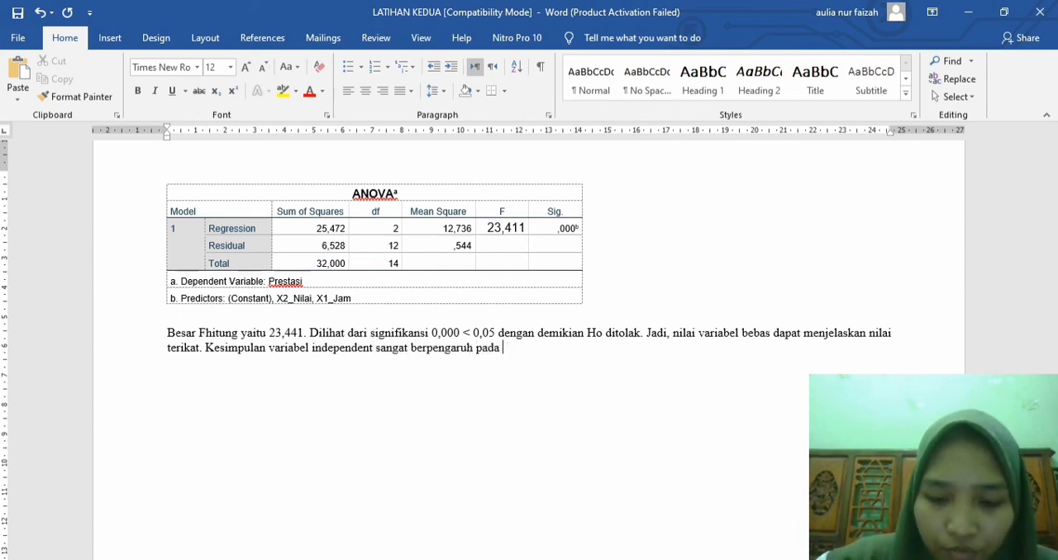
{"action": "type", "text": "variabel depen"}
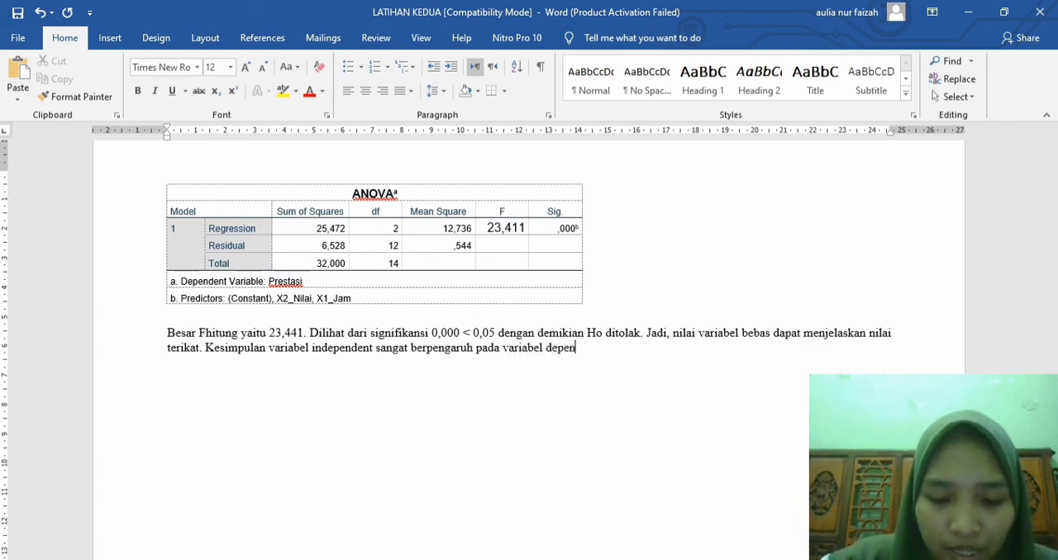
{"action": "type", "text": "dent."}
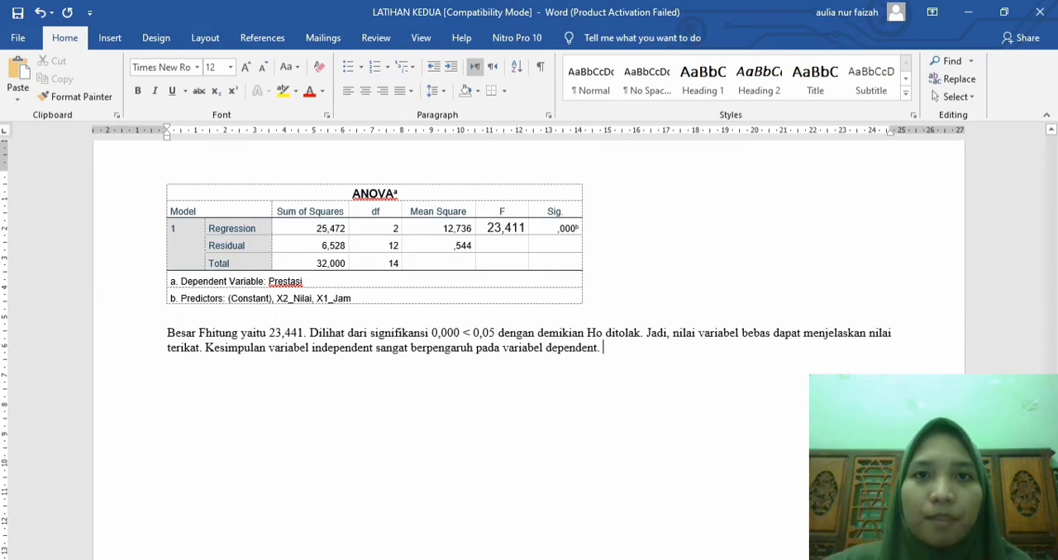
Step: Check question d in the document, switch to the SPSS output and copy the regression's Coefficients table for dependent variable Prestasi
{"action": "scroll", "coordinate": [529, 348], "scroll_direction": "up", "scroll_amount": 20}
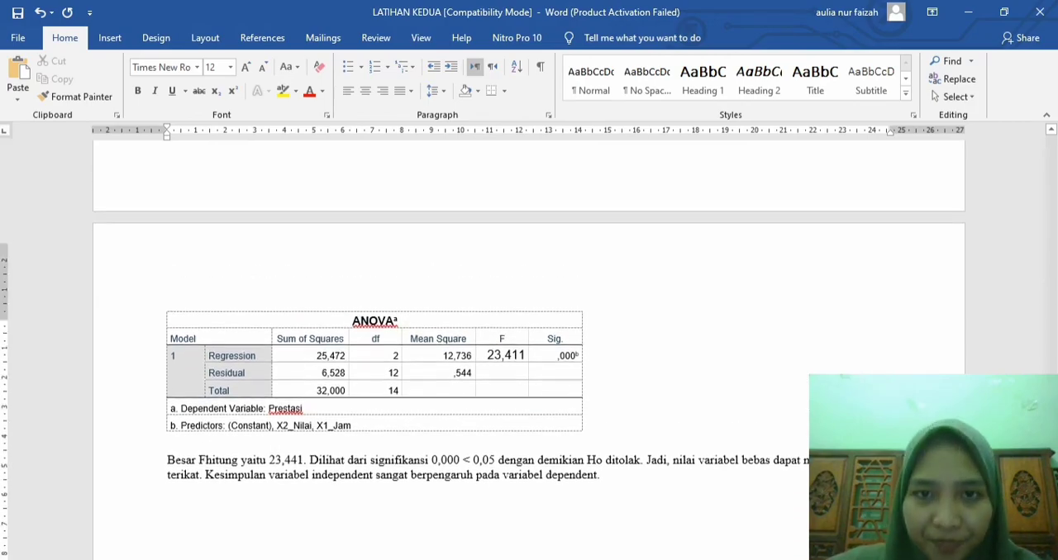
{"action": "scroll", "coordinate": [529, 347], "scroll_direction": "up", "scroll_amount": 20}
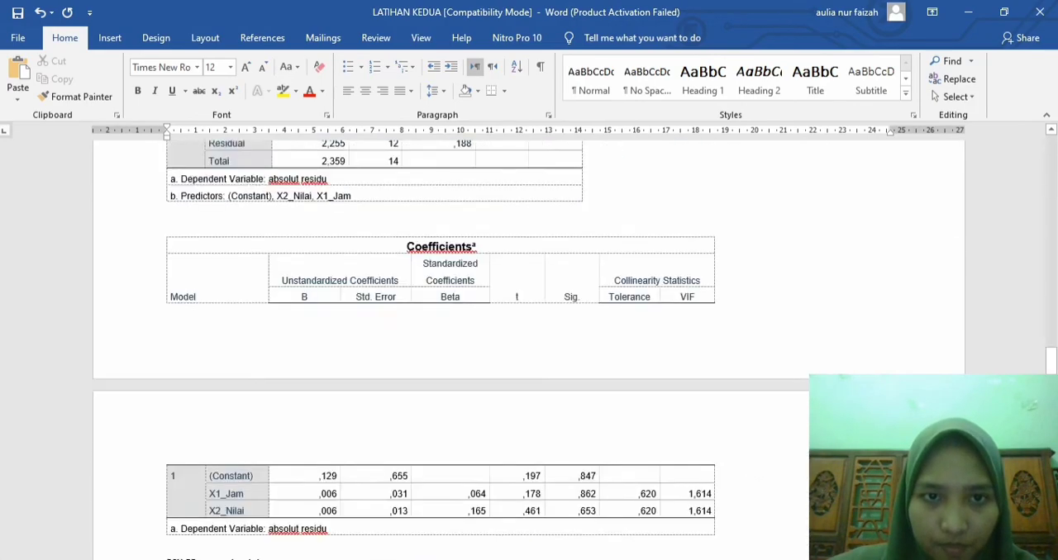
{"action": "scroll", "coordinate": [529, 347], "scroll_direction": "up", "scroll_amount": 5}
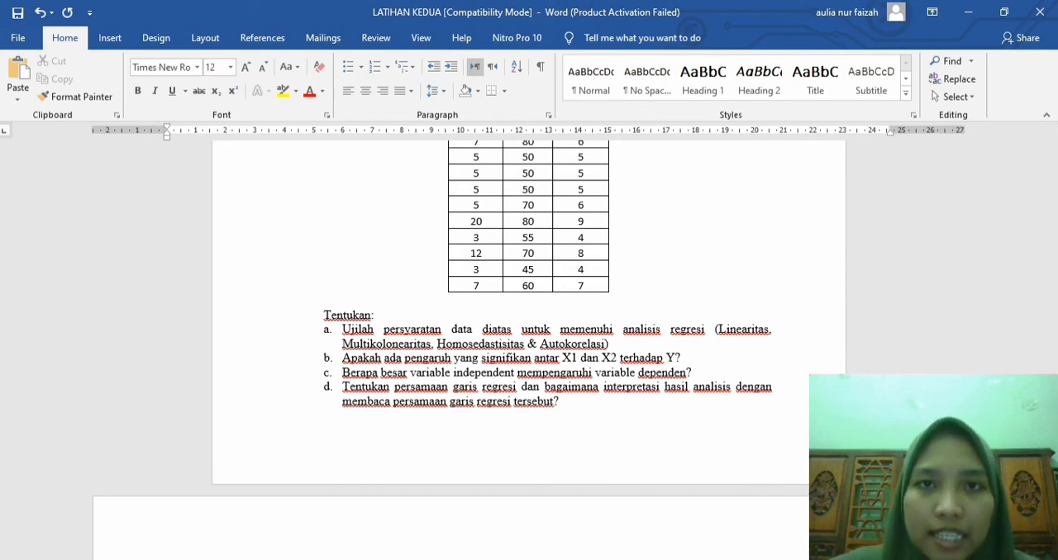
{"action": "mouse_move", "coordinate": [547, 559]}
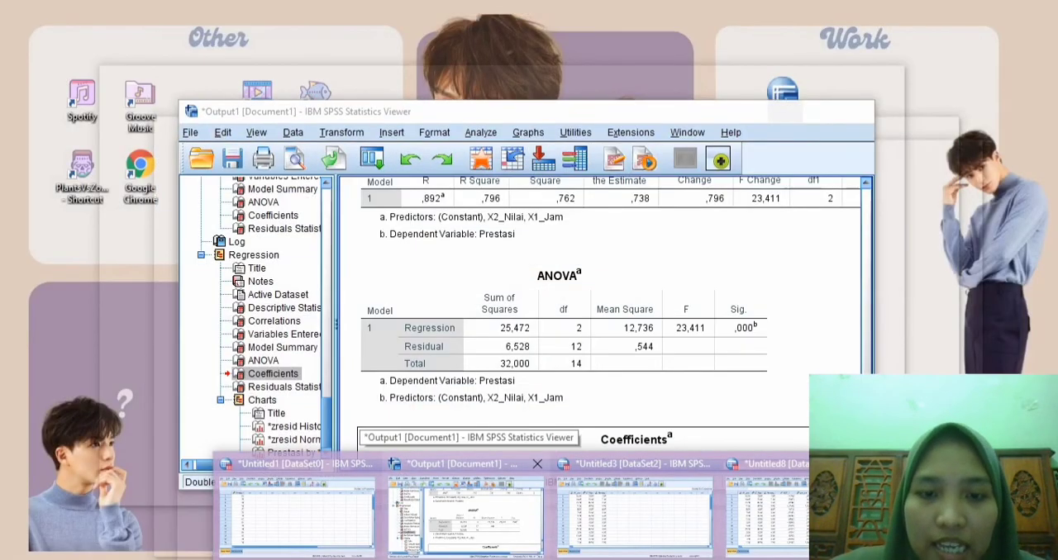
{"action": "left_click", "coordinate": [465, 504]}
{"action": "scroll", "coordinate": [562, 331], "scroll_direction": "down", "scroll_amount": 2}
{"action": "scroll", "coordinate": [719, 198], "scroll_direction": "down", "scroll_amount": 2}
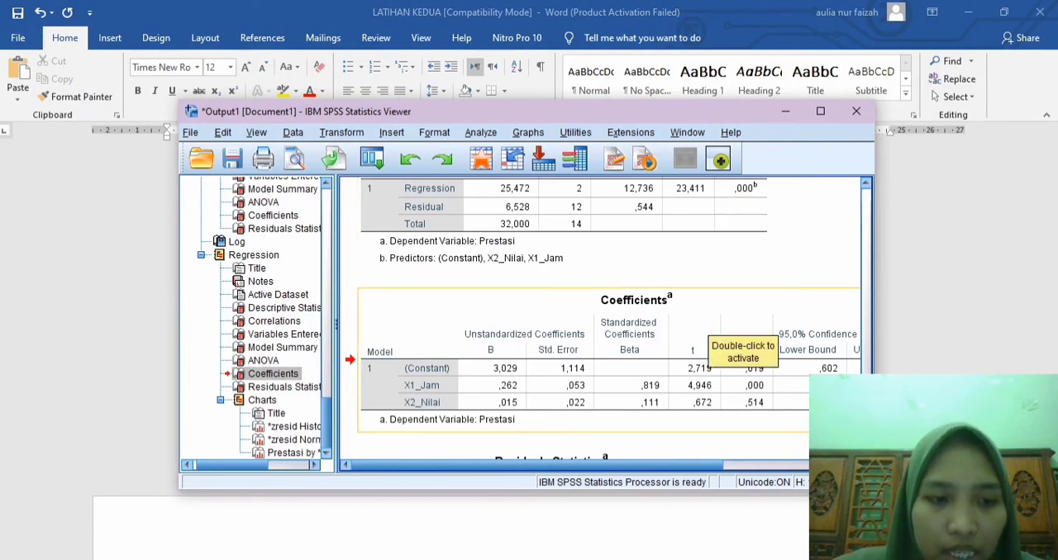
{"action": "scroll", "coordinate": [727, 389], "scroll_direction": "down", "scroll_amount": 2}
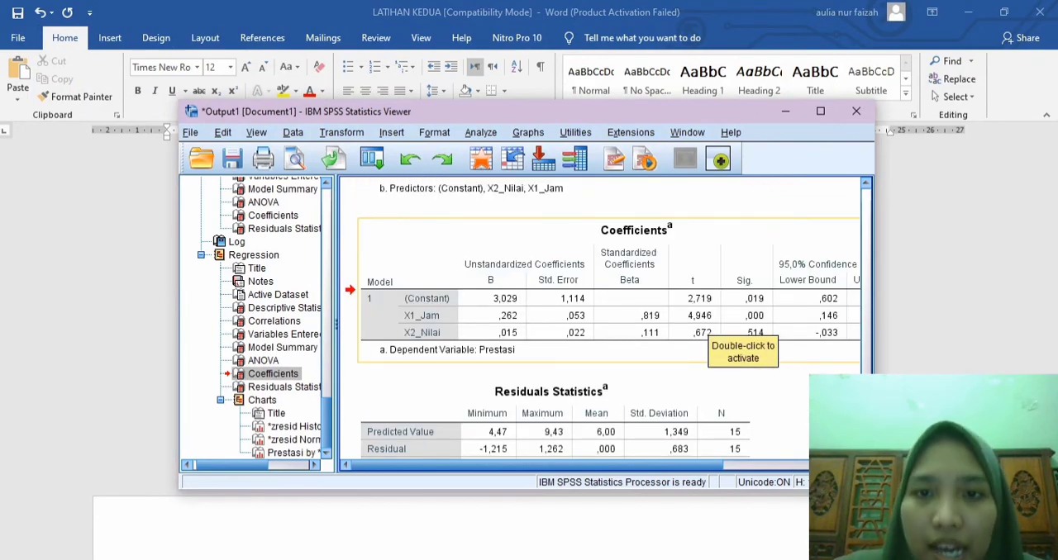
{"action": "left_click", "coordinate": [549, 242]}
{"action": "right_click", "coordinate": [548, 242]}
{"action": "left_click", "coordinate": [570, 272]}
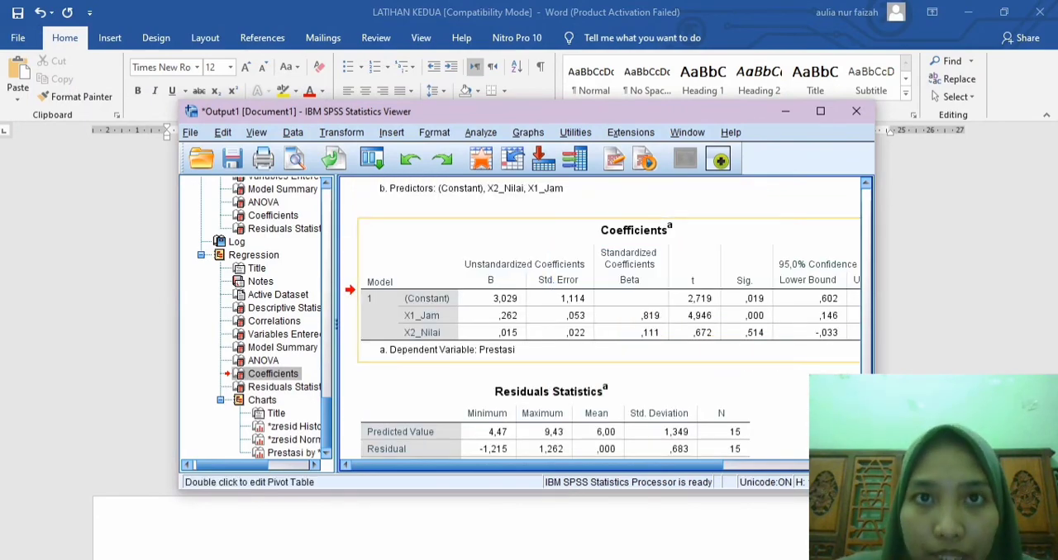
Step: Return to the Word document and paste the Coefficients table below the ANOVA interpretation paragraph
{"action": "key", "text": "alt+Tab"}
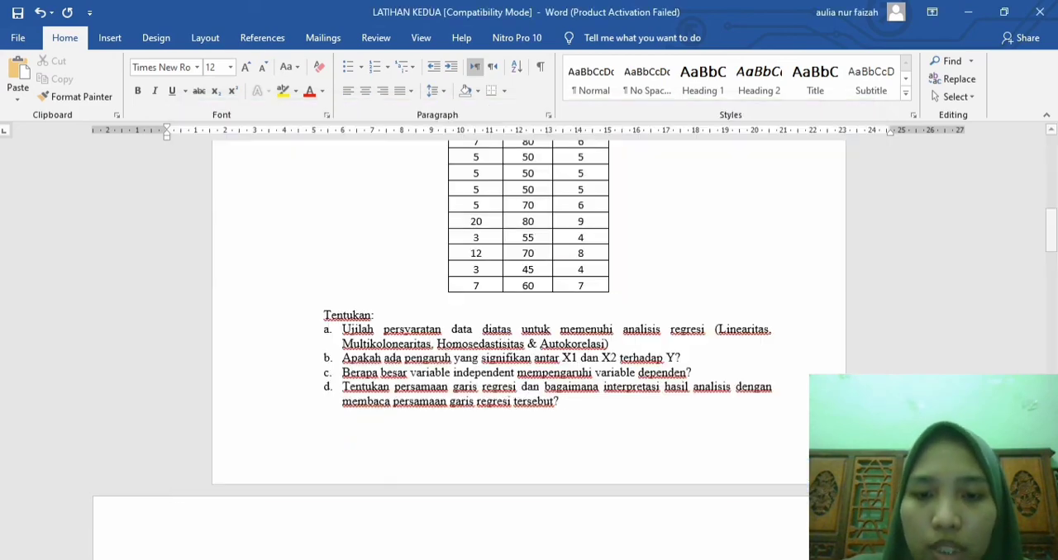
{"action": "scroll", "coordinate": [529, 331], "scroll_direction": "down", "scroll_amount": 12}
{"action": "scroll", "coordinate": [529, 347], "scroll_direction": "down", "scroll_amount": 15}
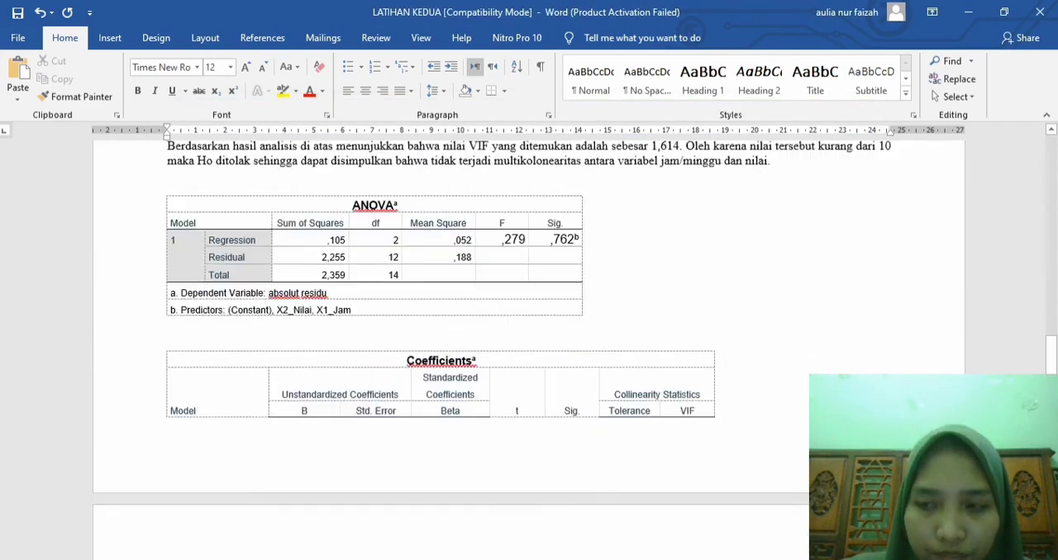
{"action": "scroll", "coordinate": [529, 331], "scroll_direction": "down", "scroll_amount": 10}
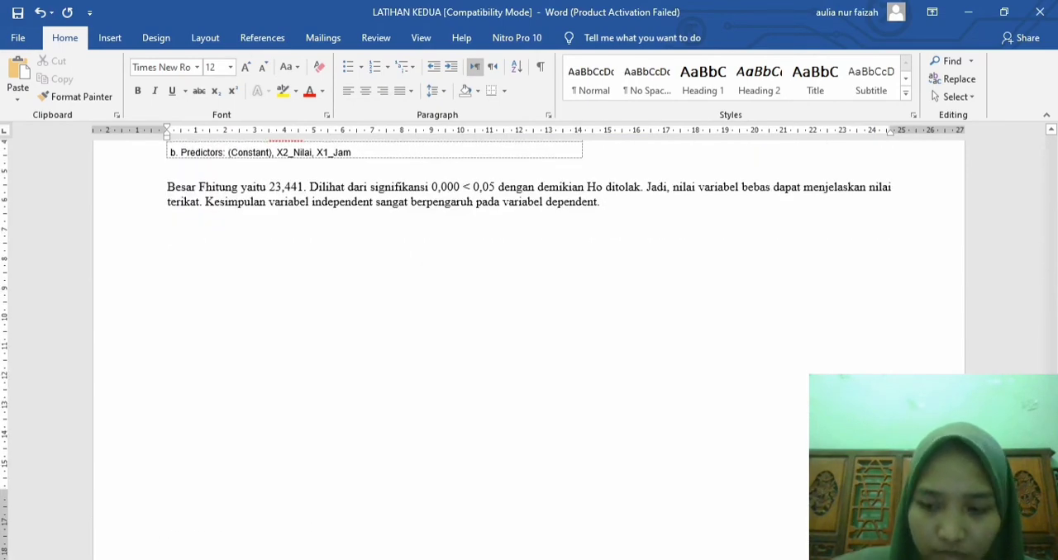
{"action": "key", "text": "ctrl+v"}
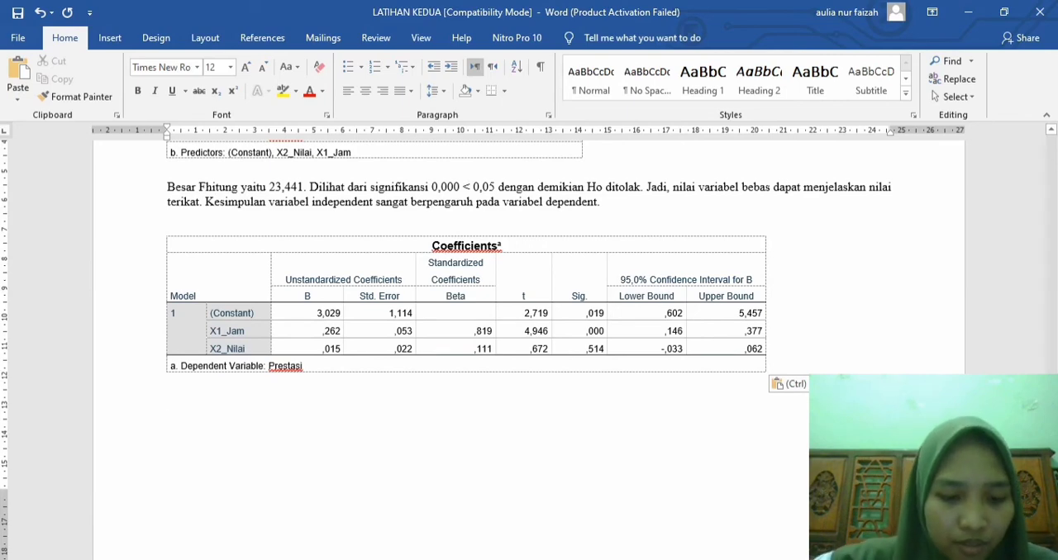
Step: Add the heading "D. Keterangan:" below the pasted Coefficients table
{"action": "key", "text": "Return"}
{"action": "type", "text": "D. K"}
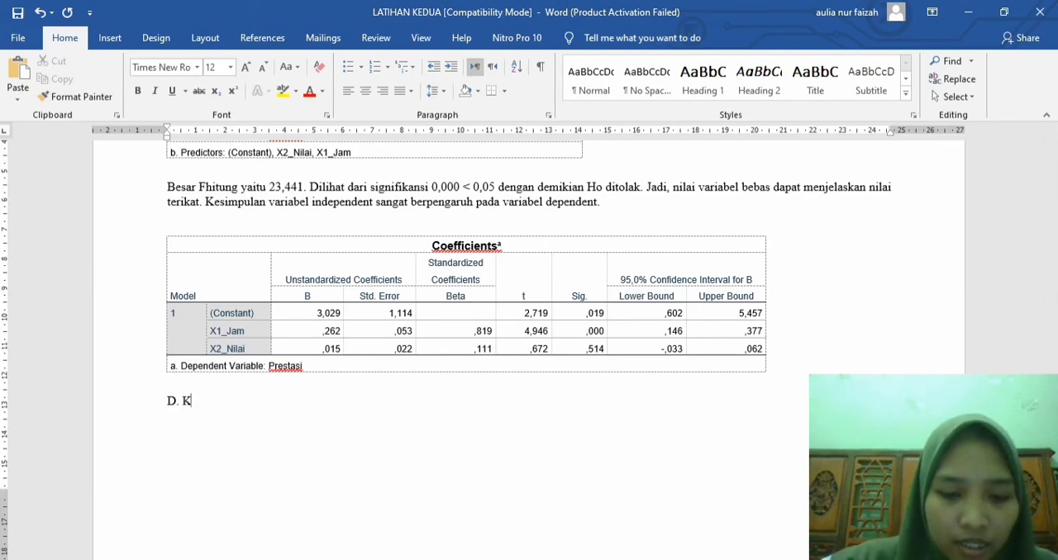
{"action": "type", "text": "eterangan: "}
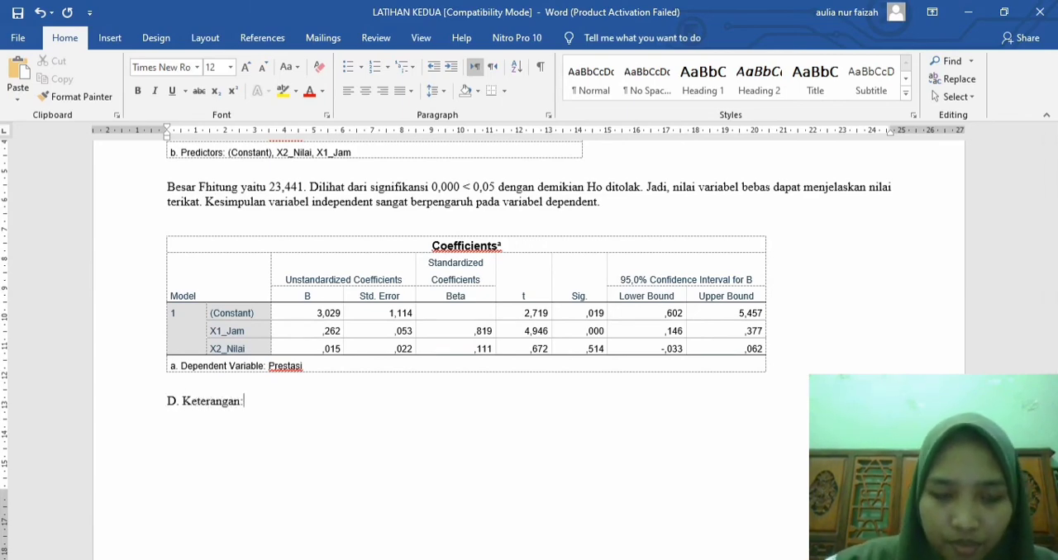
{"action": "type", "text": "Dari "}
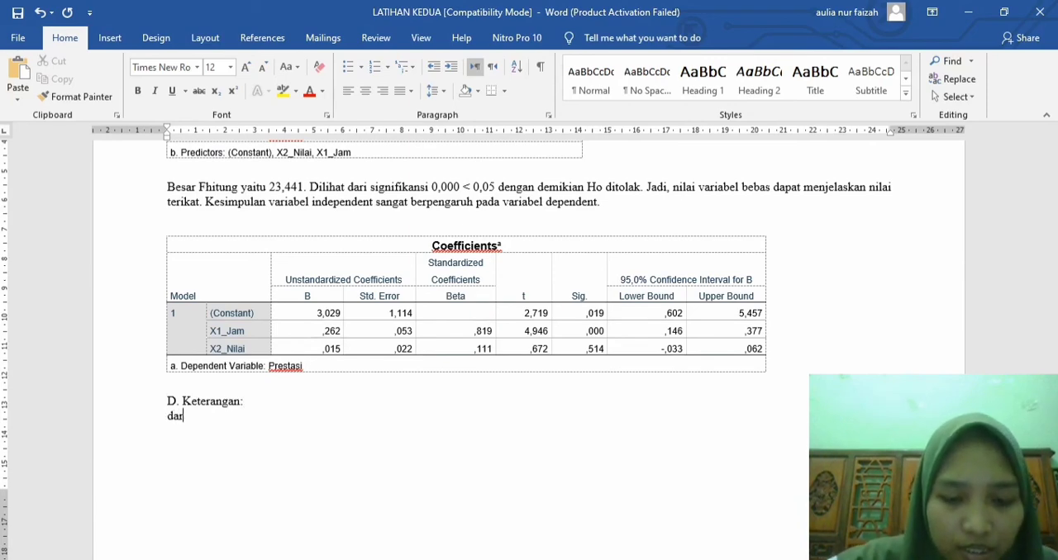
{"action": "type", "text": "tabel dia"}
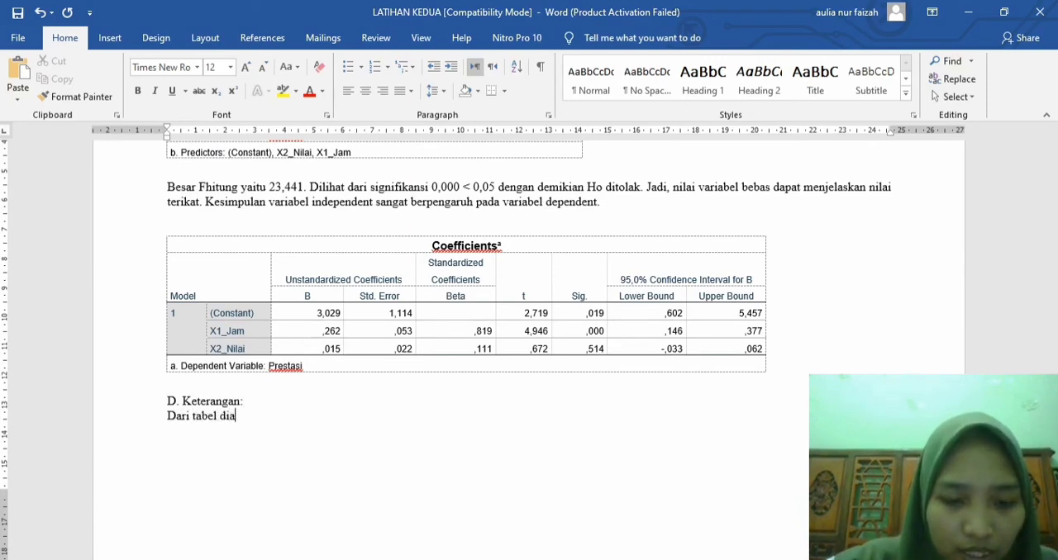
{"action": "type", "text": "tas d"}
{"action": "type", "text": "ipe"}
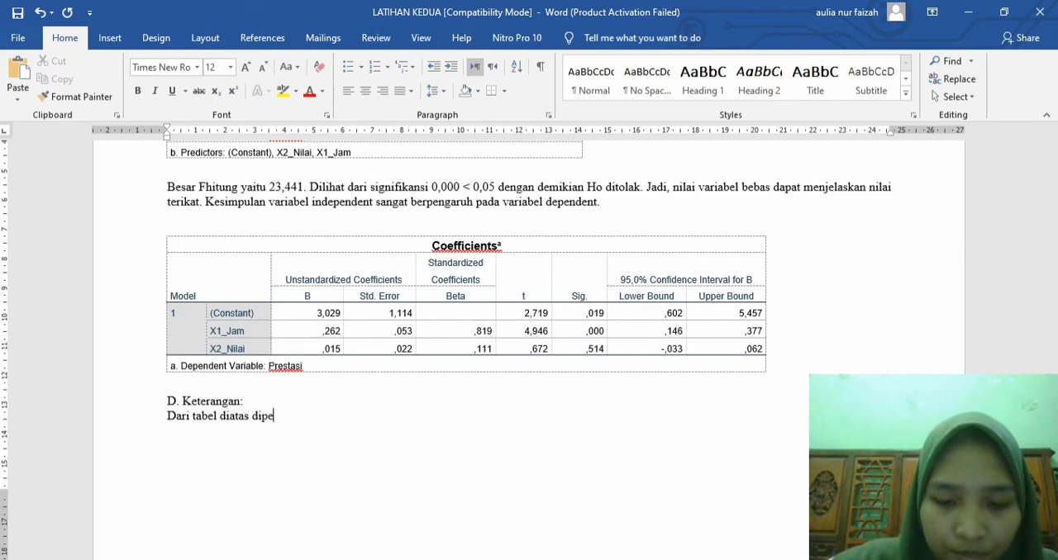
{"action": "type", "text": "roleh ha"}
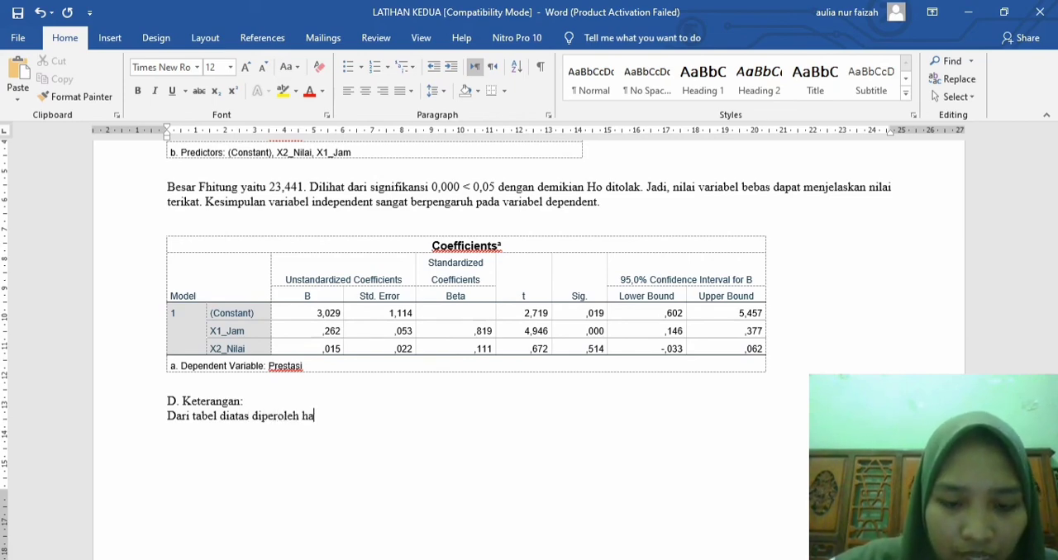
{"action": "type", "text": "sil B pada "}
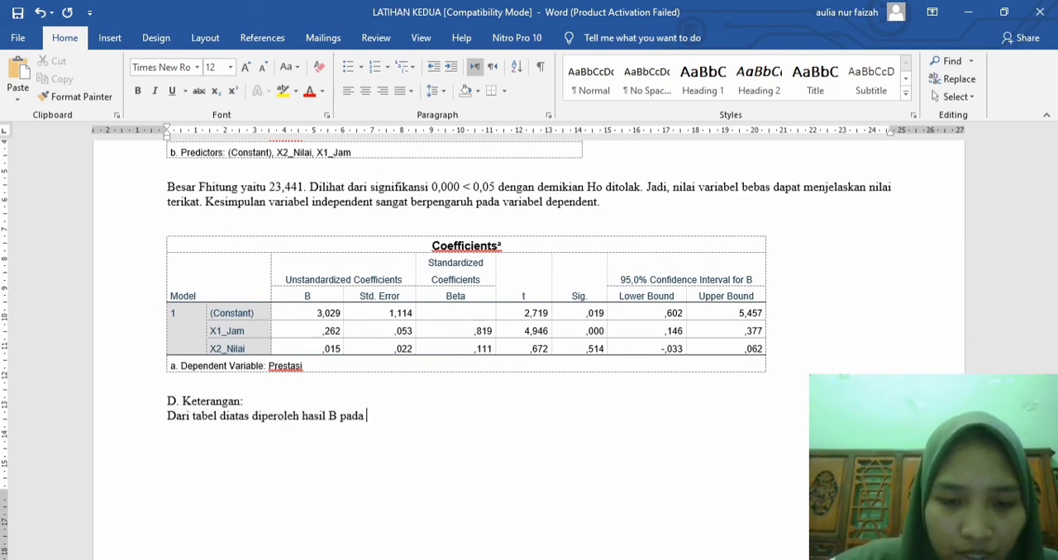
{"action": "type", "text": "constant "}
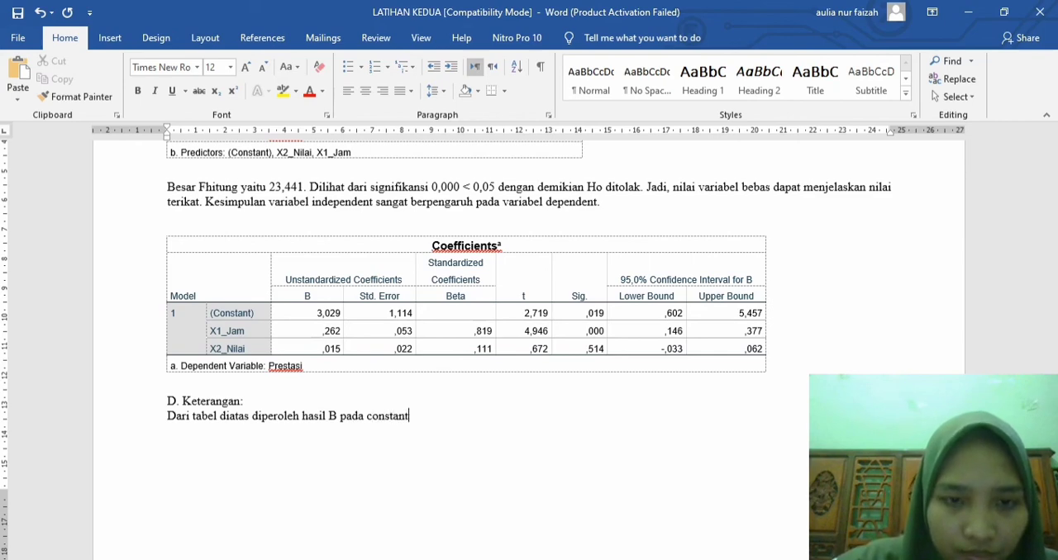
{"action": "type", "text": "(a"}
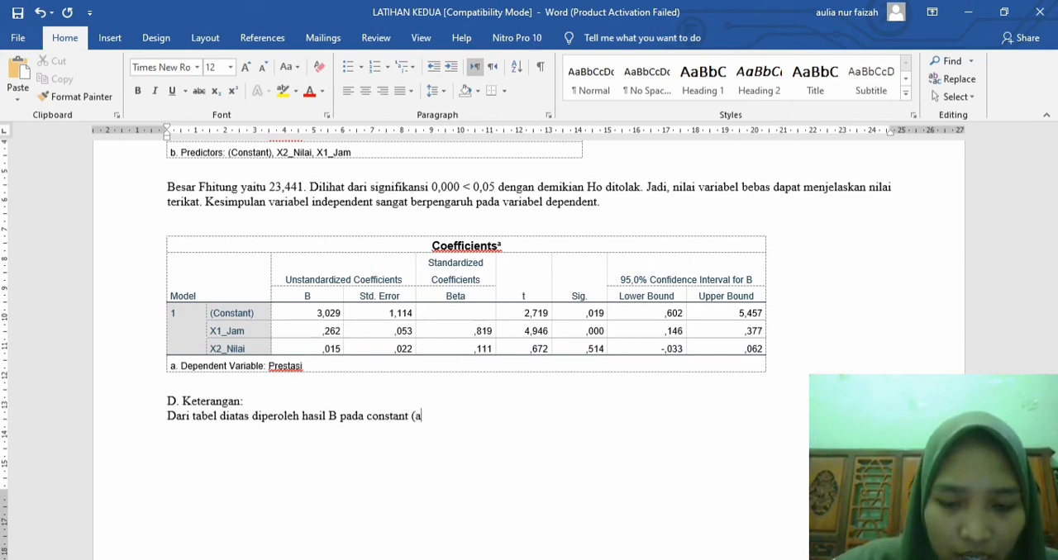
{"action": "type", "text": ") a adalah "}
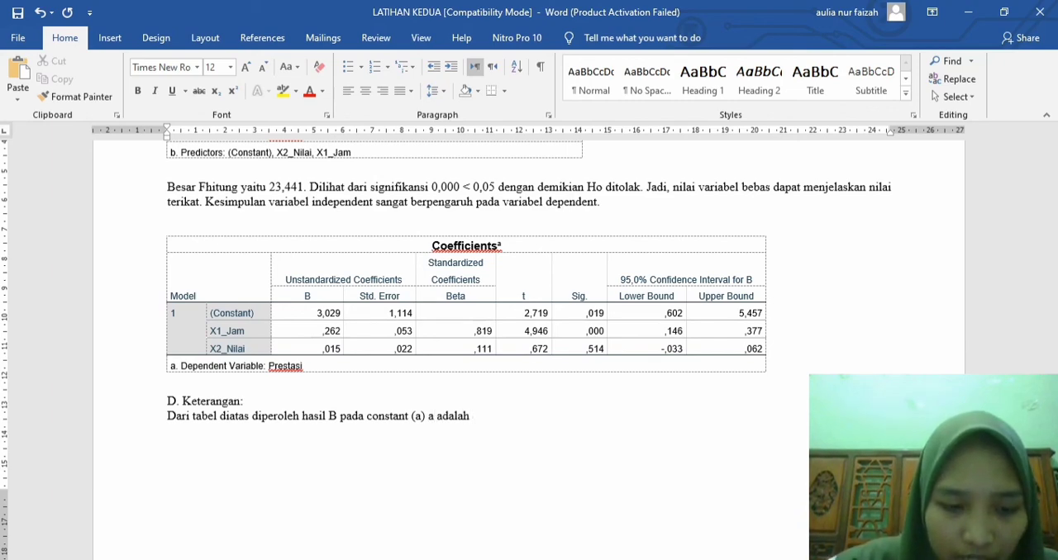
{"action": "type", "text": "3,029"}
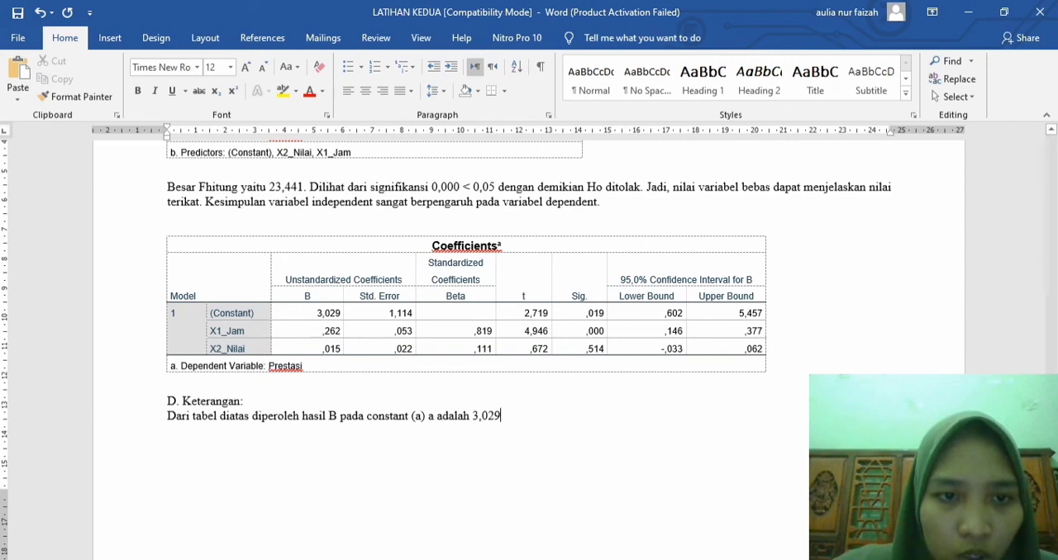
Step: Enlarge the font of the constant's B value in the Coefficients table
{"action": "left_click_drag", "start_coordinate": [319, 312], "coordinate": [340, 312]}
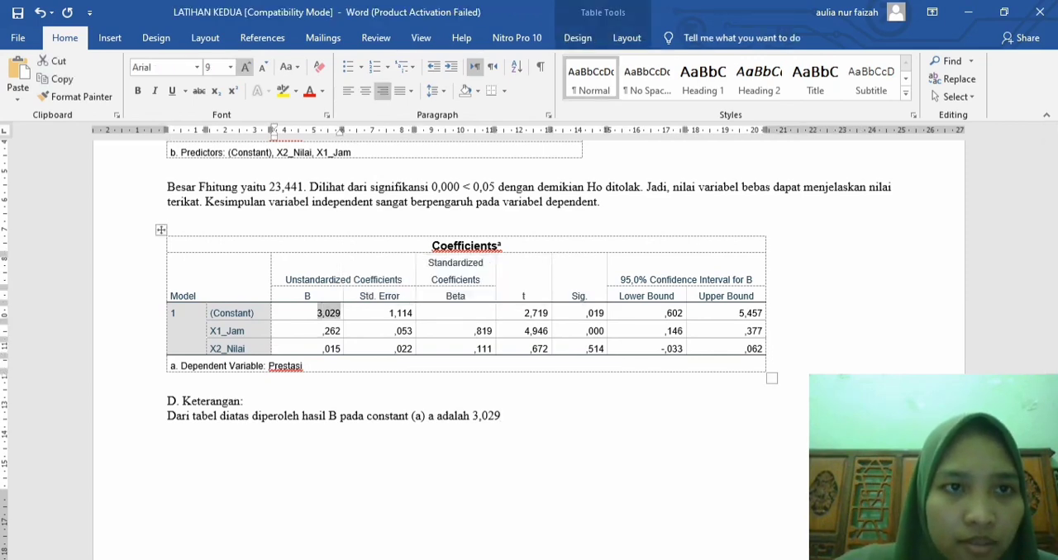
{"action": "left_click", "coordinate": [246, 67]}
{"action": "left_click", "coordinate": [246, 67]}
{"action": "left_click", "coordinate": [246, 67]}
Step: Continue the explanation sentence after 3,029 with "sedangkan Jam (b) a adalah 0,262"
{"action": "left_click", "coordinate": [501, 416]}
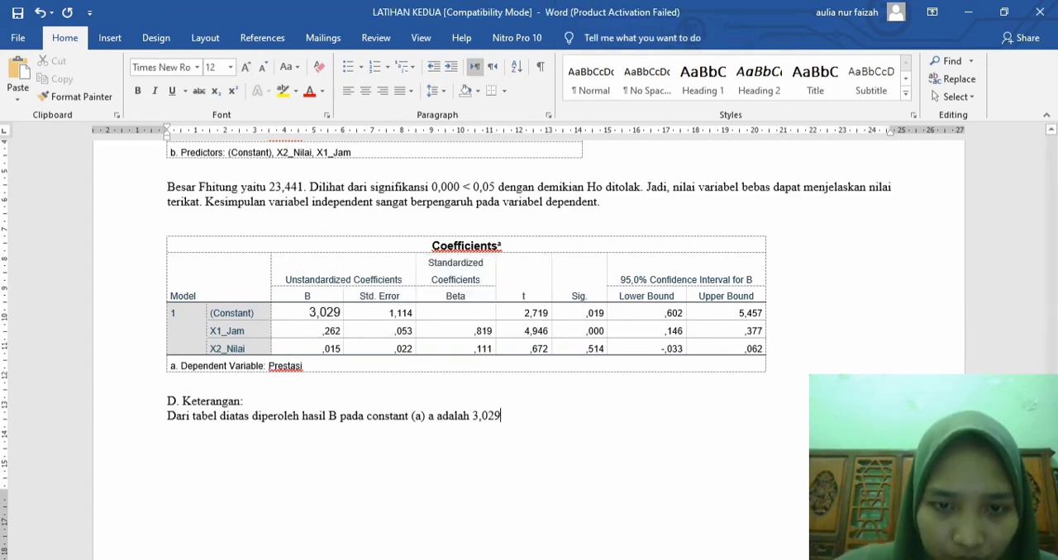
{"action": "type", "text": "sedang"}
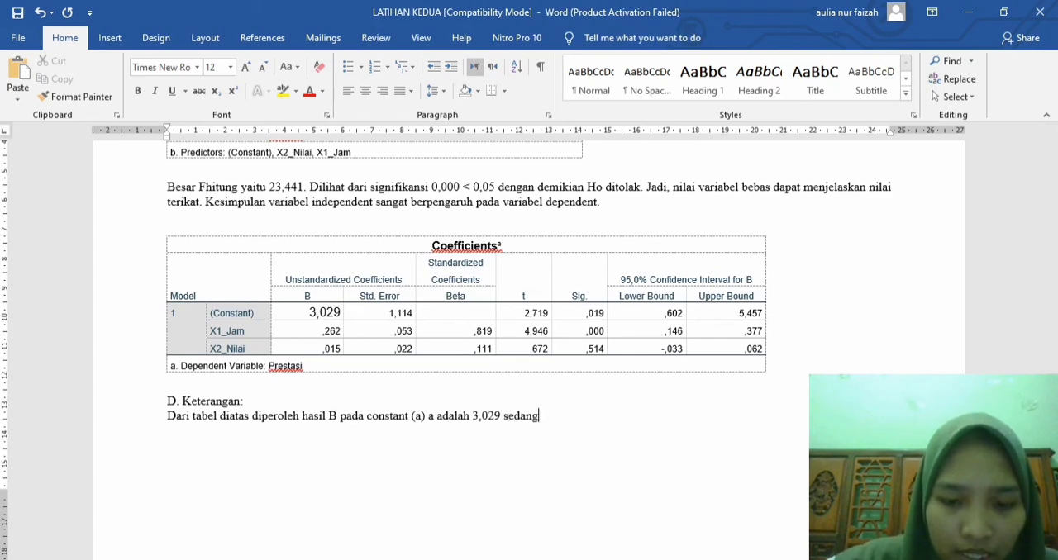
{"action": "type", "text": "kan Jam ("}
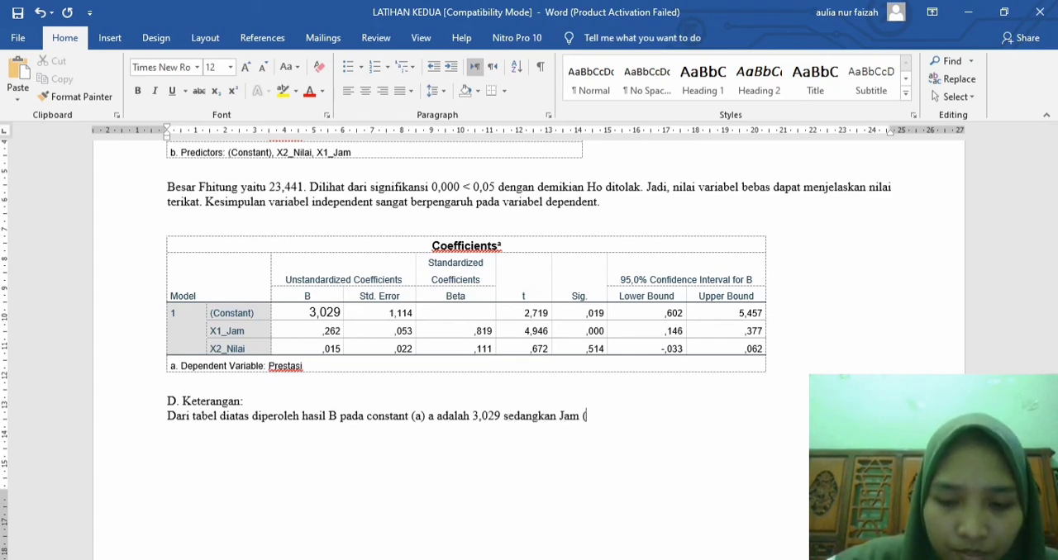
{"action": "type", "text": "b) "}
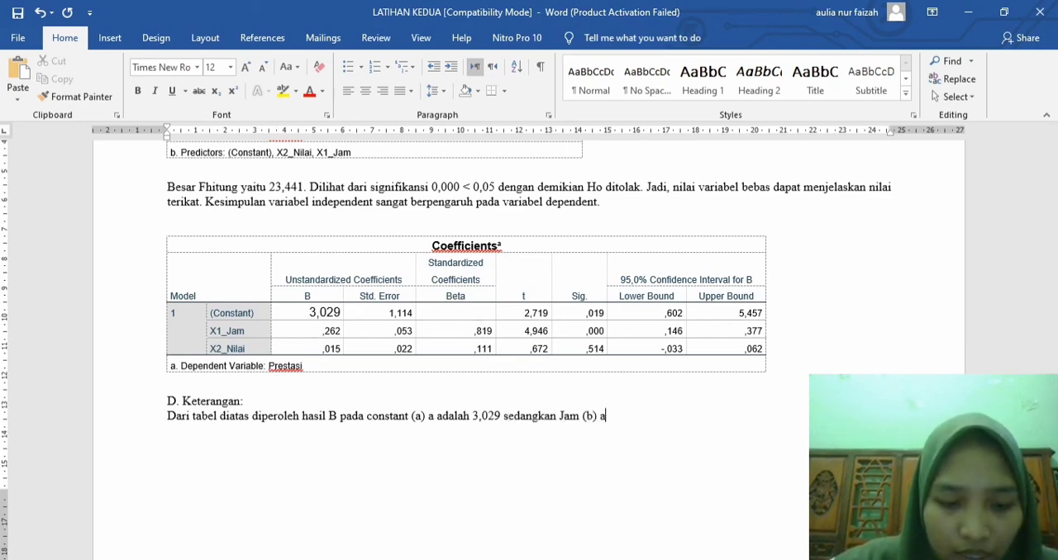
{"action": "type", "text": "a adalah "}
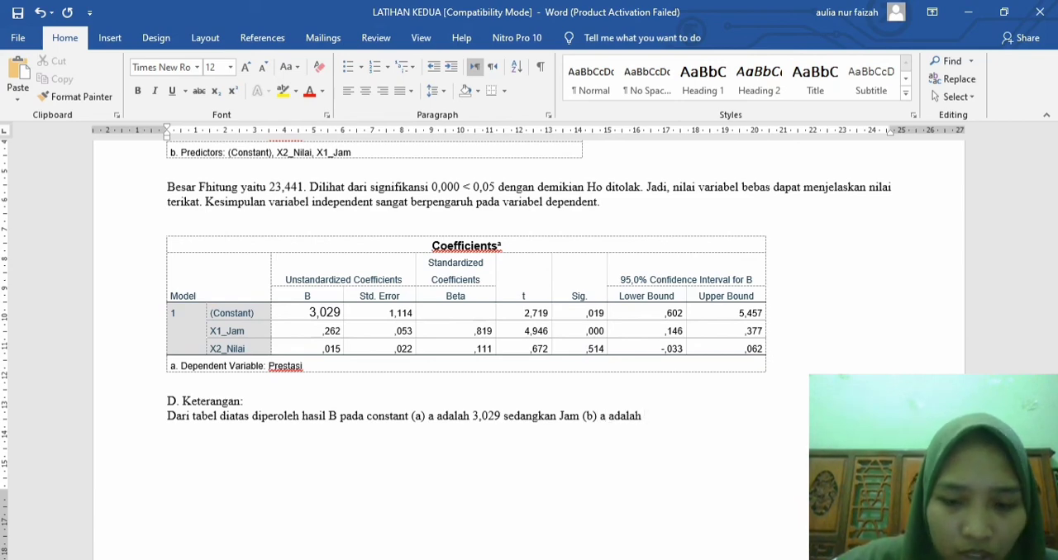
{"action": "type", "text": "0,2"}
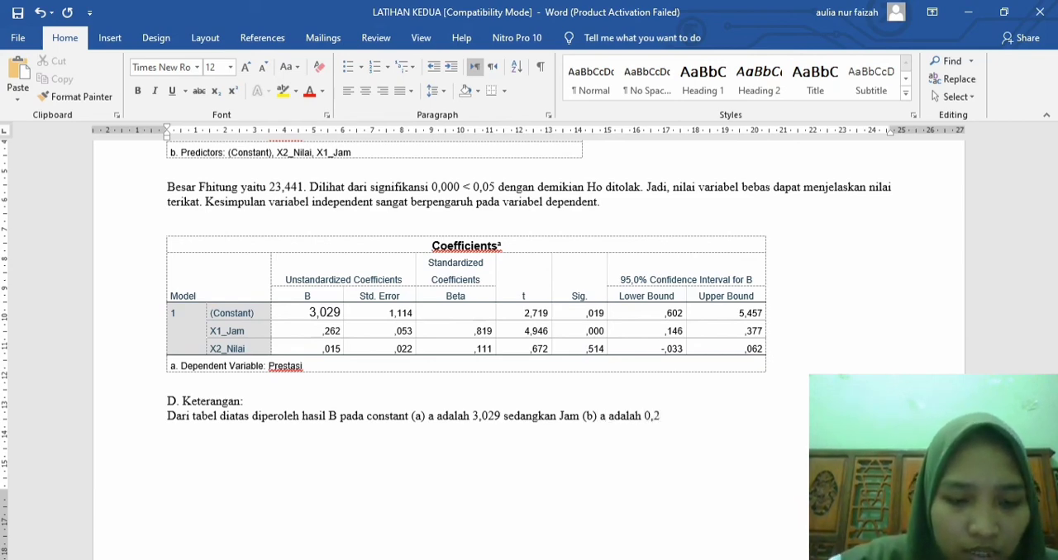
{"action": "type", "text": "62"}
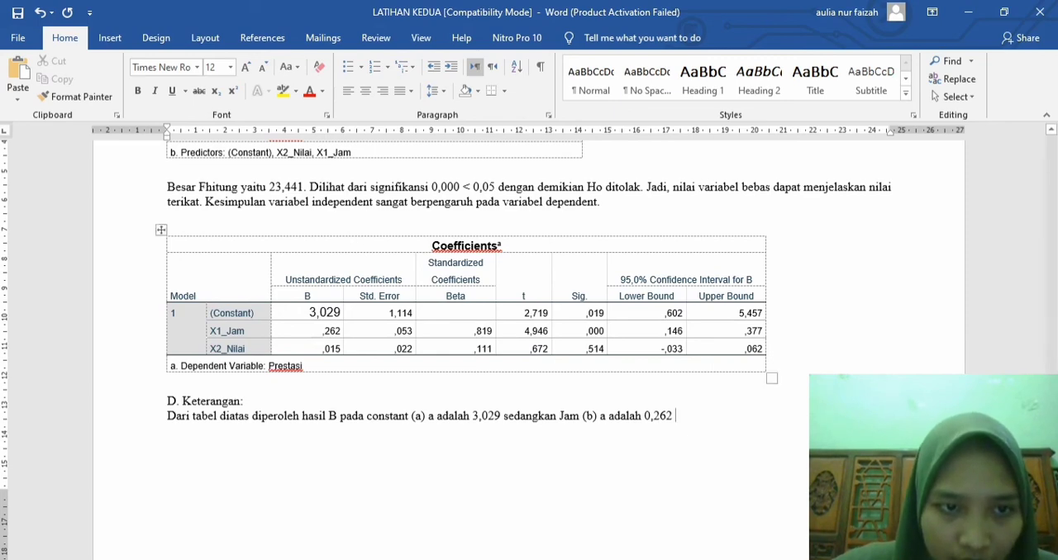
Step: Enlarge the B value of X1_Jam in the Coefficients table to 12 pt
{"action": "left_click_drag", "start_coordinate": [322, 331], "coordinate": [341, 331]}
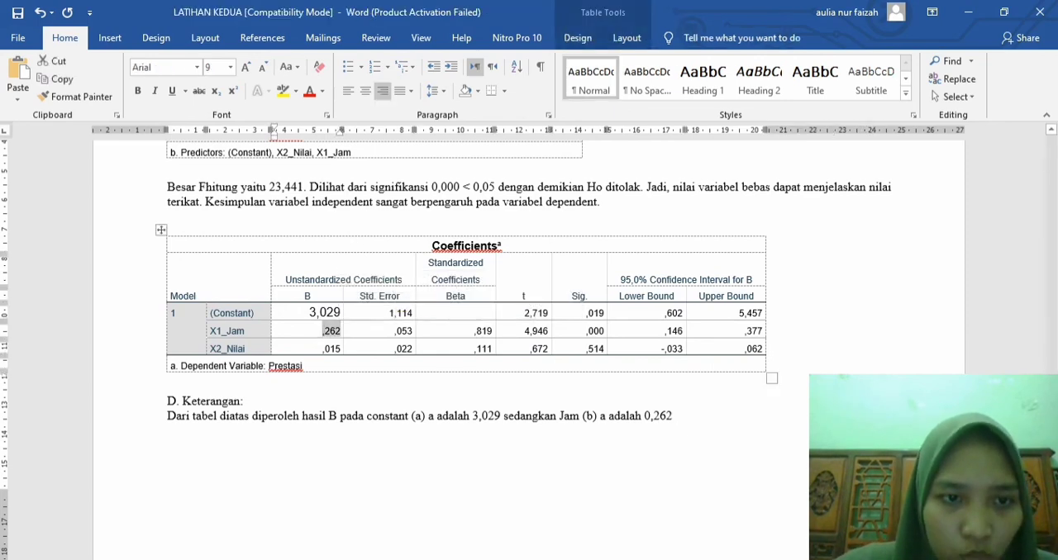
{"action": "left_click", "coordinate": [244, 67]}
{"action": "left_click", "coordinate": [245, 67]}
{"action": "left_click", "coordinate": [244, 67]}
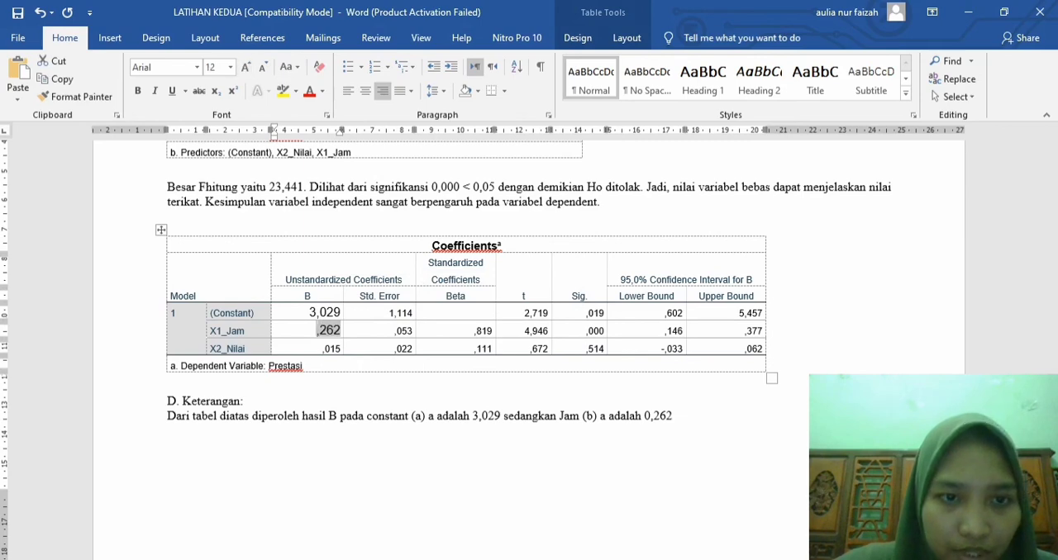
Step: Continue the explanation after 0,262 with "dan nilai memiliki nilai" followed by the B value of X2_Nilai
{"action": "left_click", "coordinate": [677, 417]}
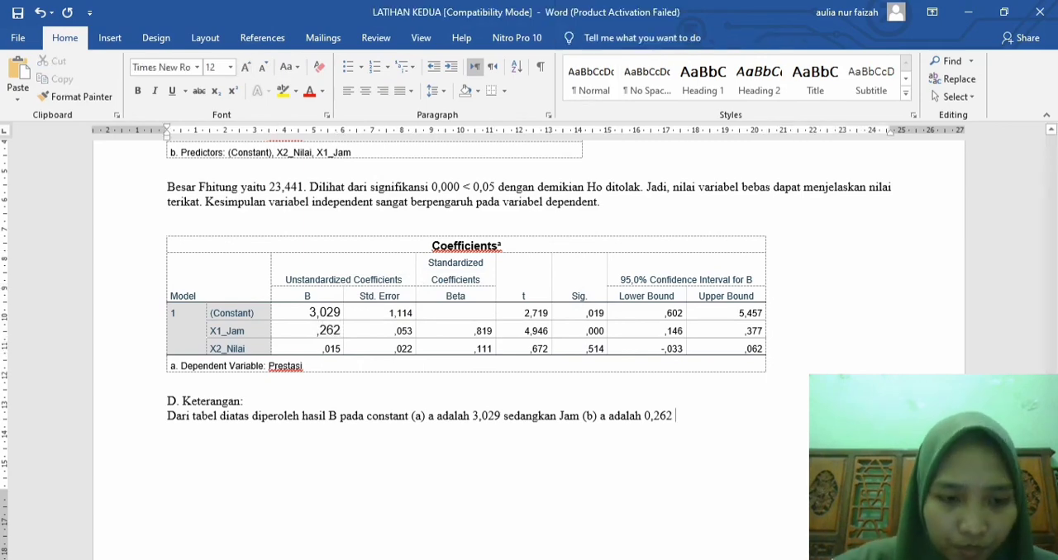
{"action": "type", "text": "dan nilai m"}
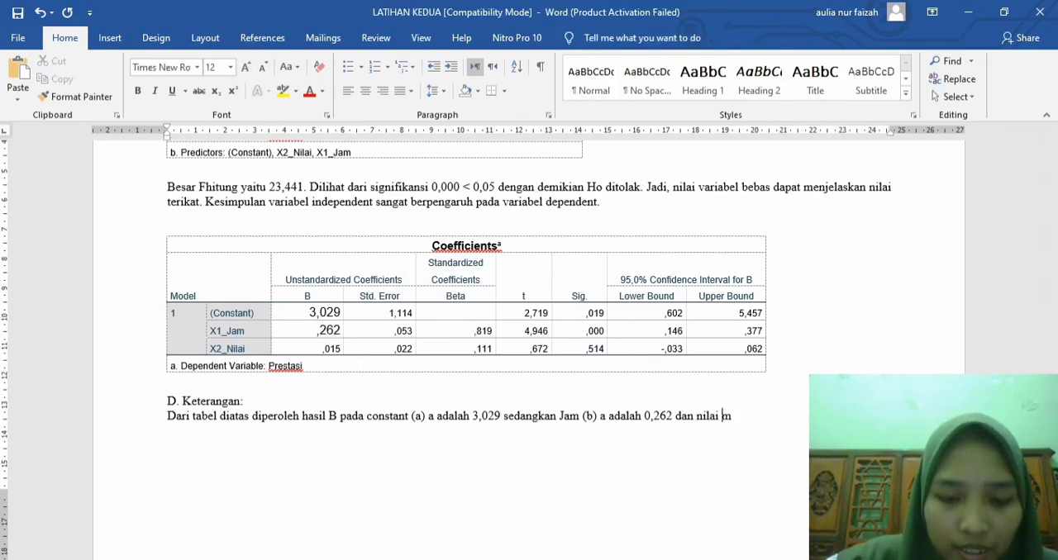
{"action": "type", "text": "emiliki nilai 0,0"}
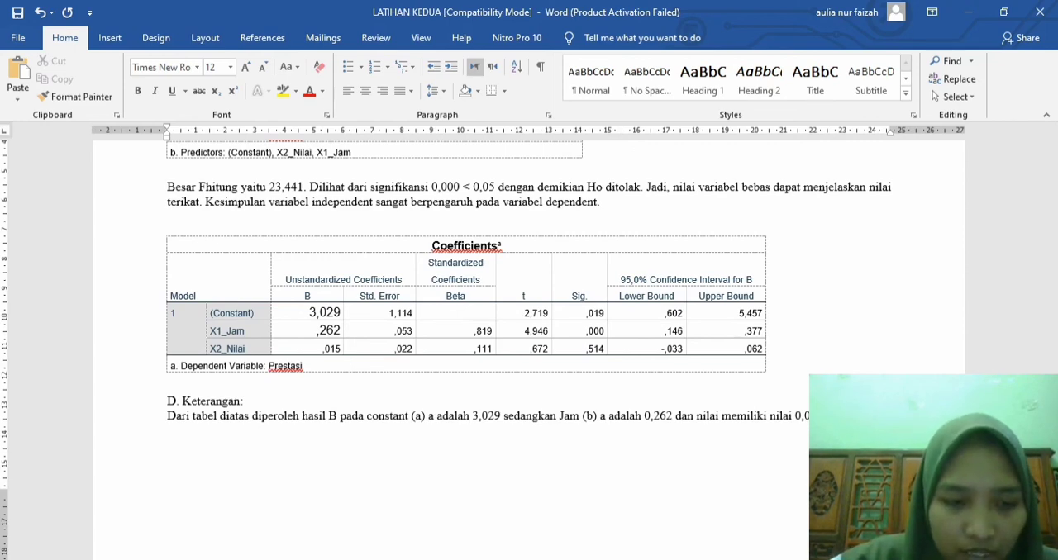
{"action": "key", "text": "BackSpace"}
{"action": "key", "text": "BackSpace"}
{"action": "key", "text": "BackSpace"}
Step: Complete the explanation sentence with "persamaan regresinya dapat ditulis sebagai berikut:" to introduce the regression equation
{"action": "type", "text": "persamaan "}
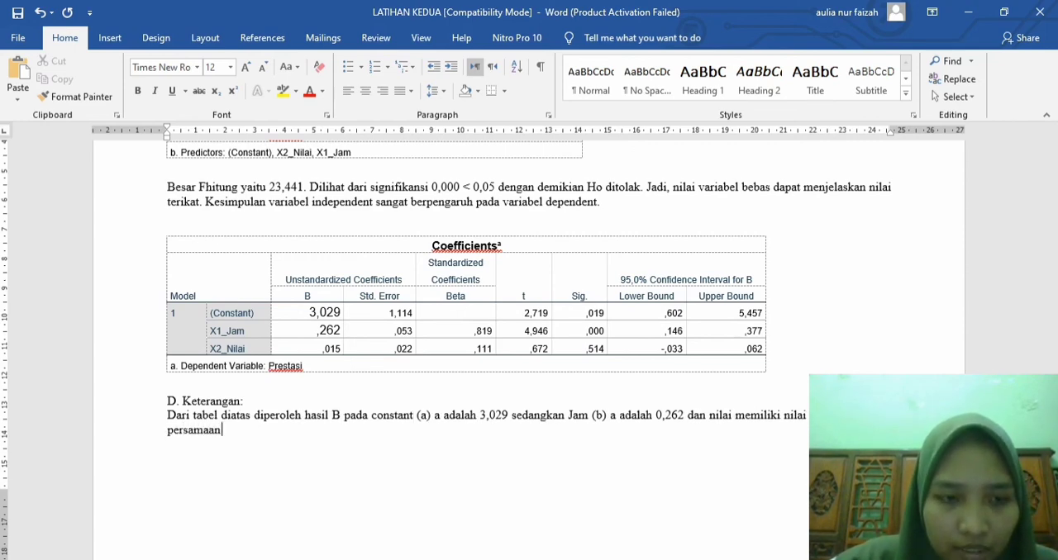
{"action": "type", "text": "regresinya "}
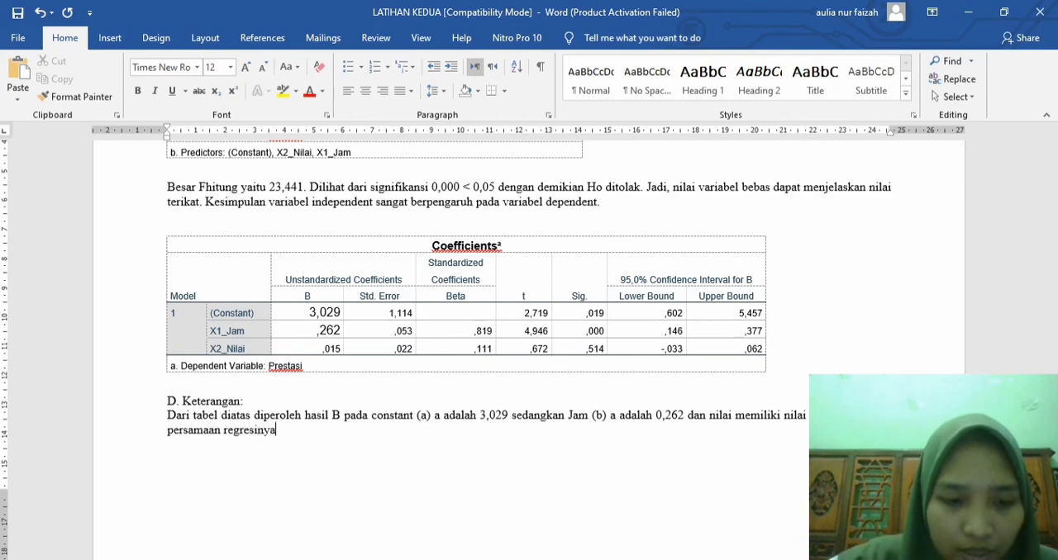
{"action": "type", "text": "dapat diana"}
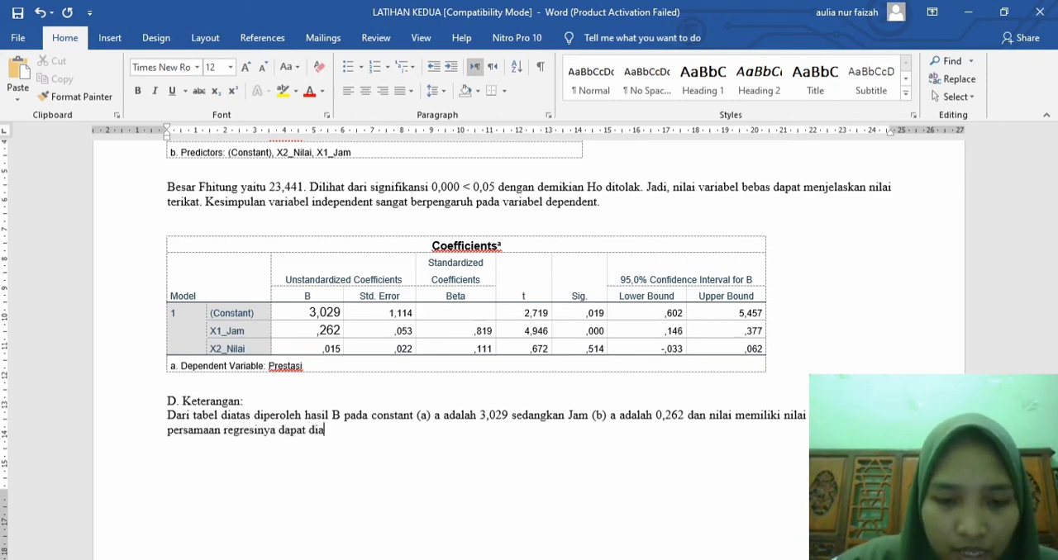
{"action": "key", "text": "BackSpace"}
{"action": "key", "text": "BackSpace"}
{"action": "key", "text": "BackSpace"}
{"action": "type", "text": "t"}
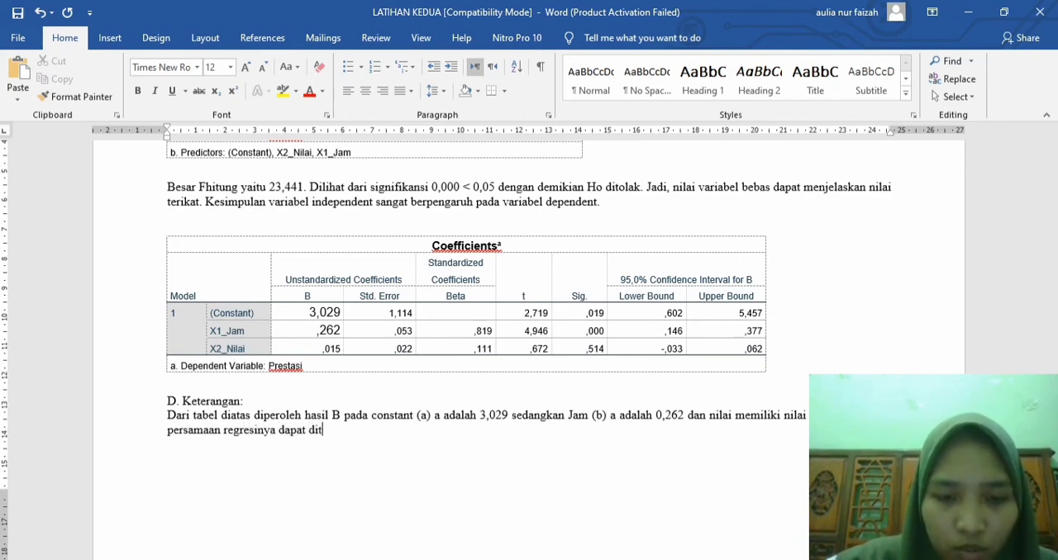
{"action": "type", "text": "ulis seba"}
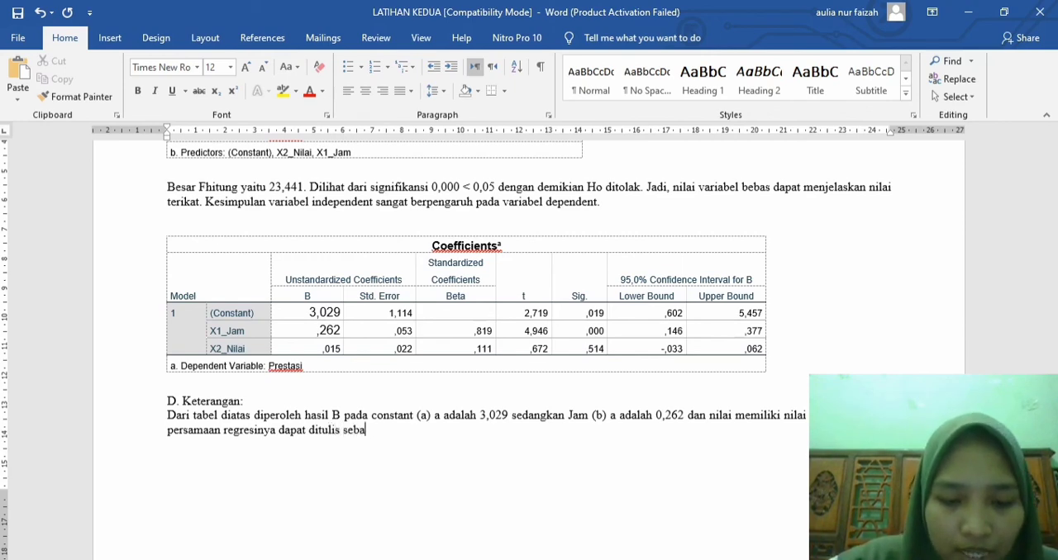
{"action": "type", "text": "gai berikut:  "}
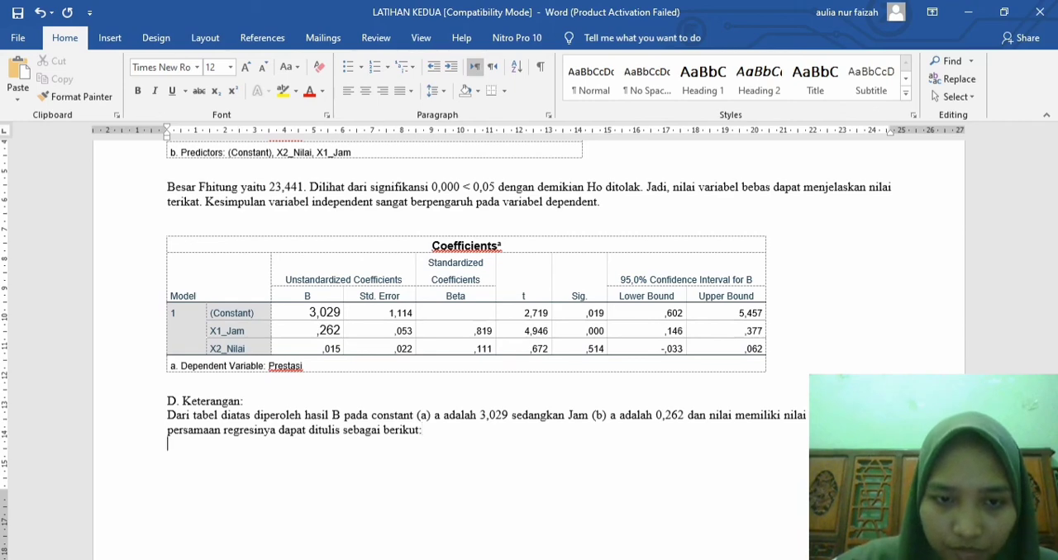
{"action": "type", "text": "Y"}
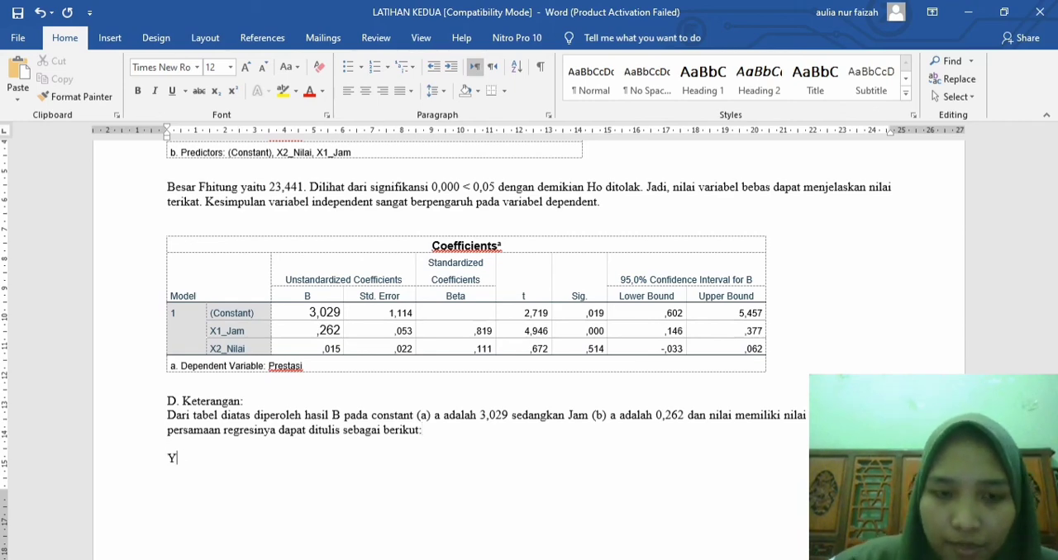
{"action": "type", "text": "= "}
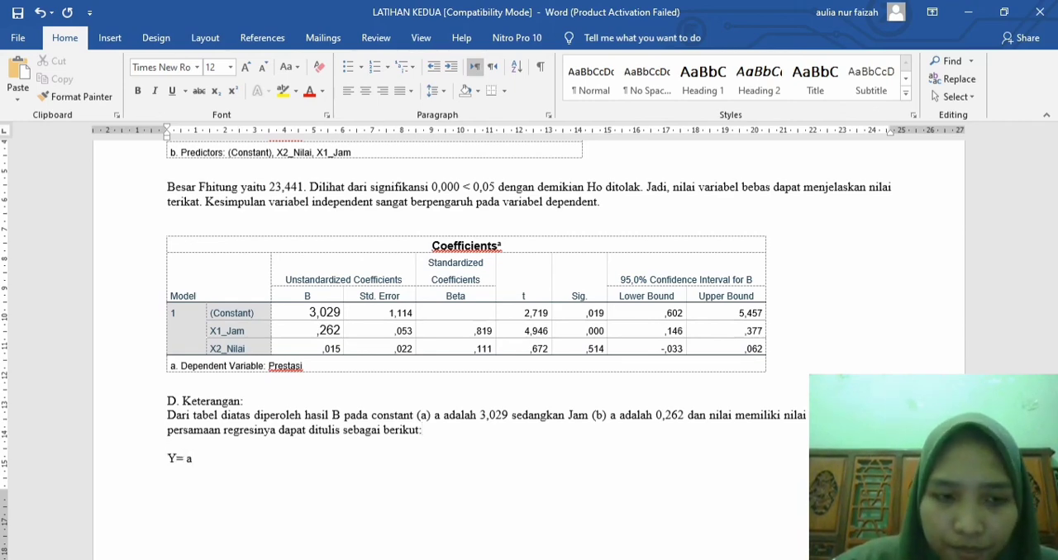
{"action": "type", "text": "a+bX"}
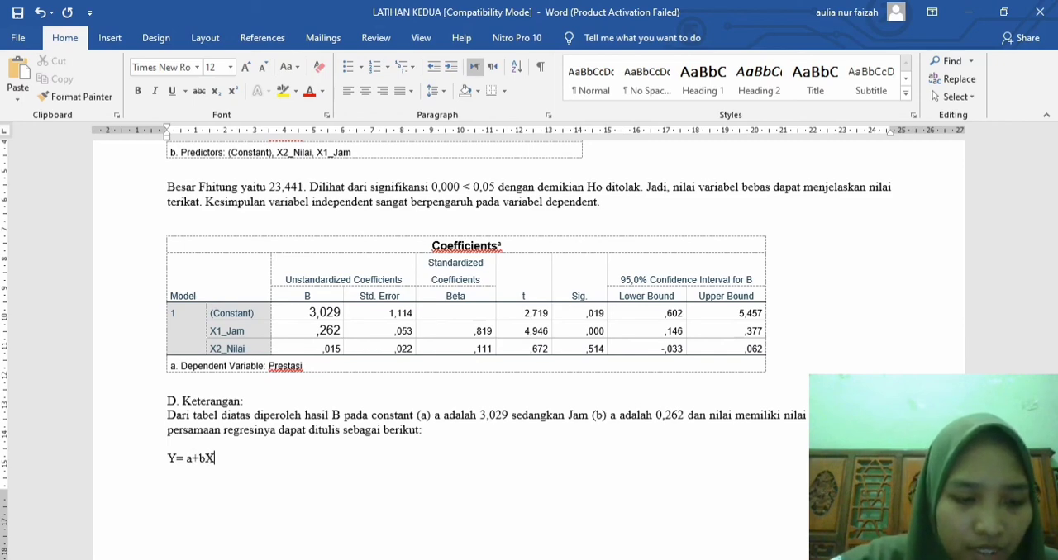
{"action": "type", "text": "1+"}
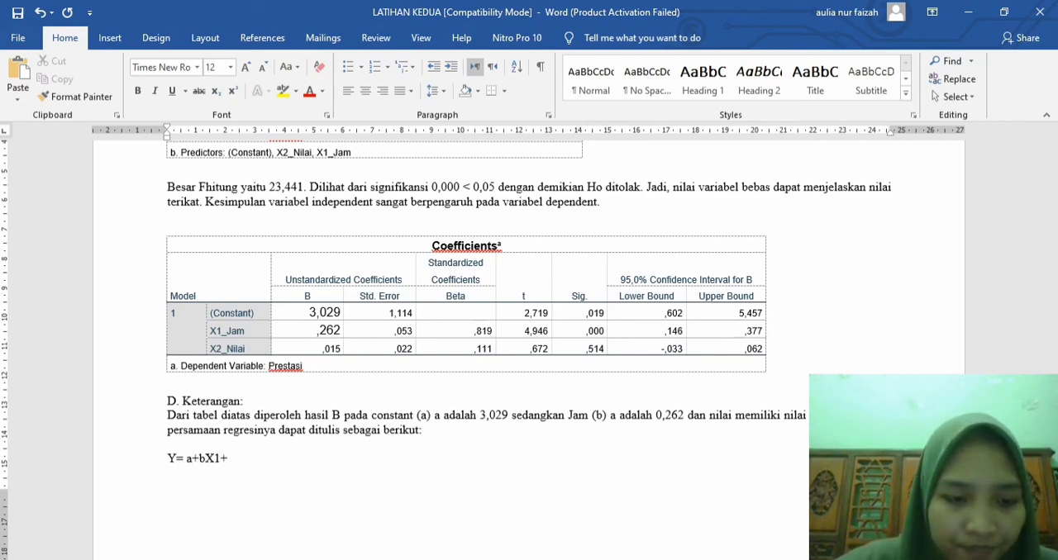
{"action": "type", "text": "bX2 "}
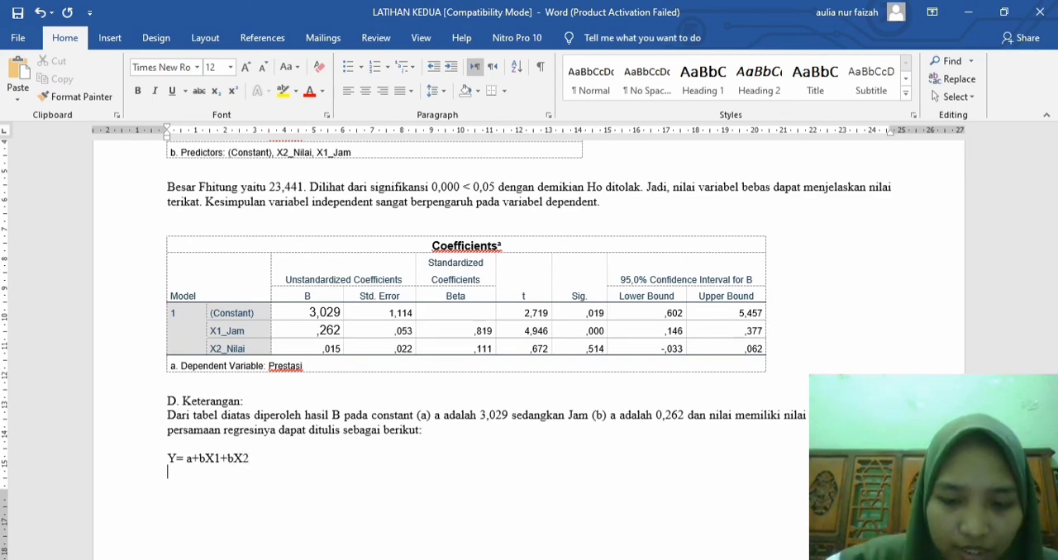
{"action": "type", "text": "Y="}
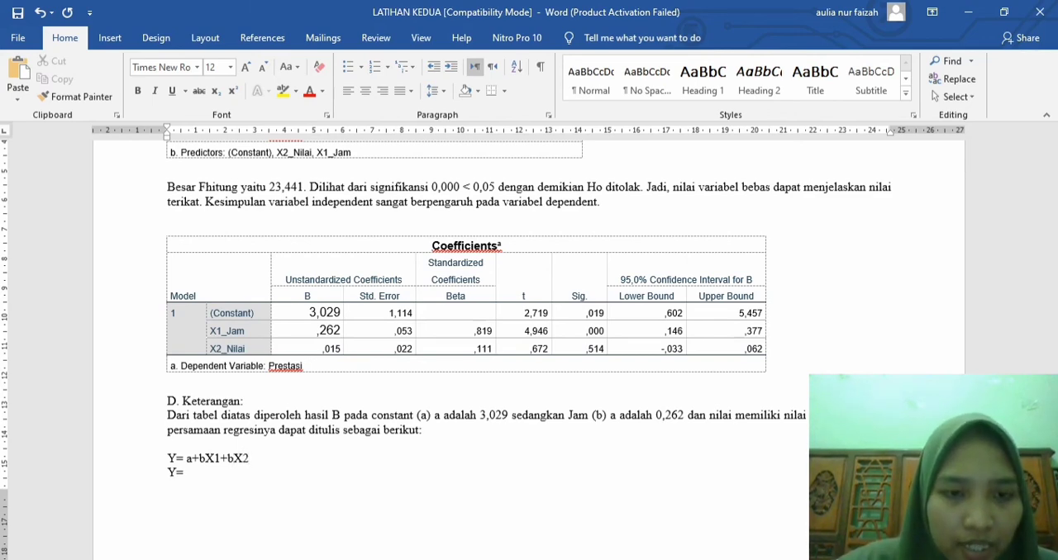
{"action": "type", "text": " 3,0"}
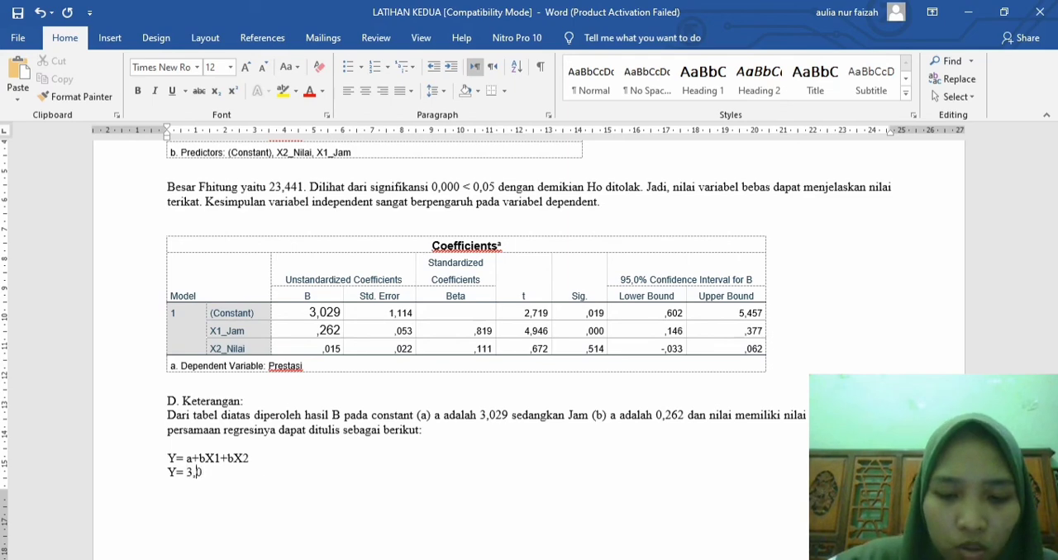
{"action": "type", "text": "29"}
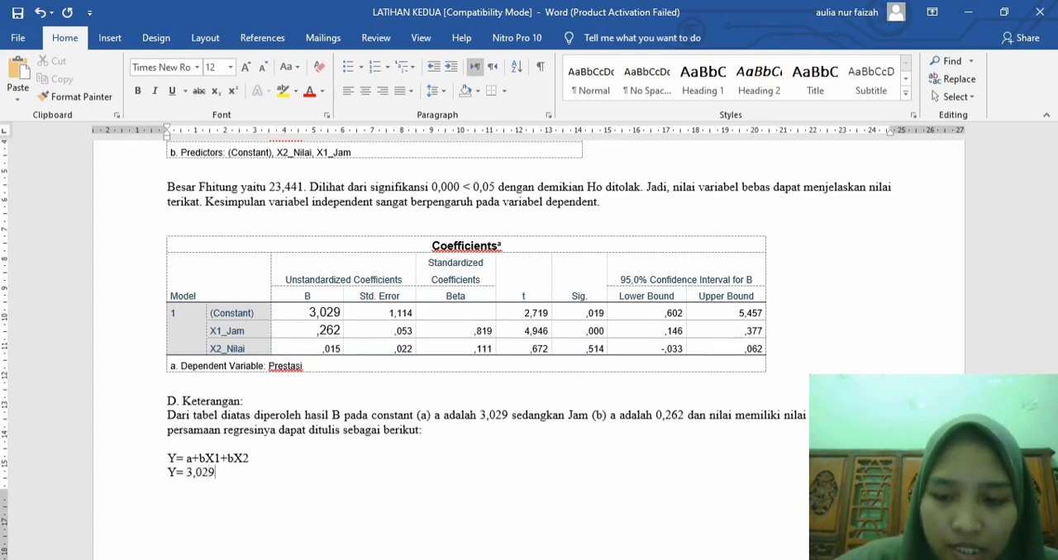
{"action": "type", "text": "+"}
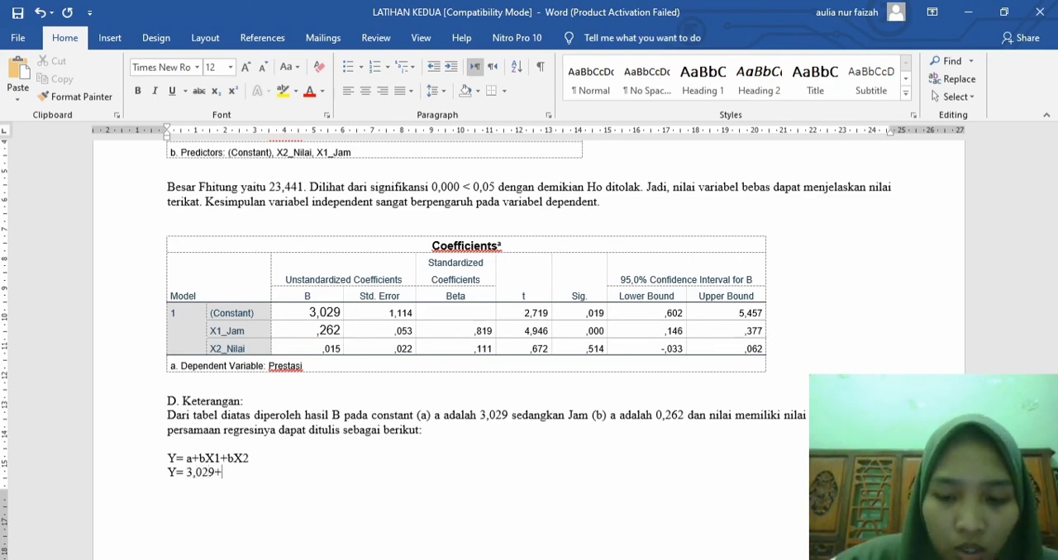
{"action": "type", "text": "0,2"}
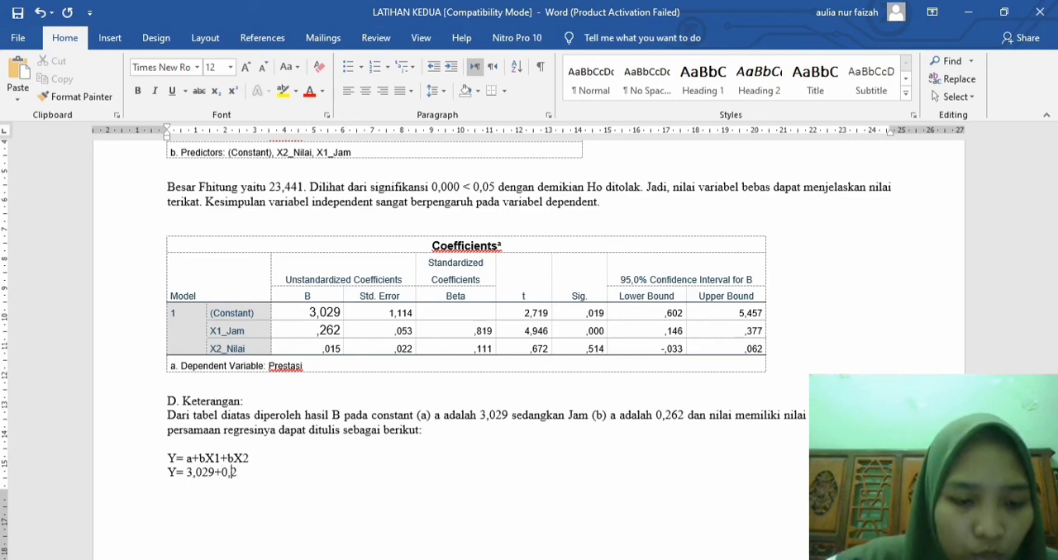
{"action": "type", "text": "62X"}
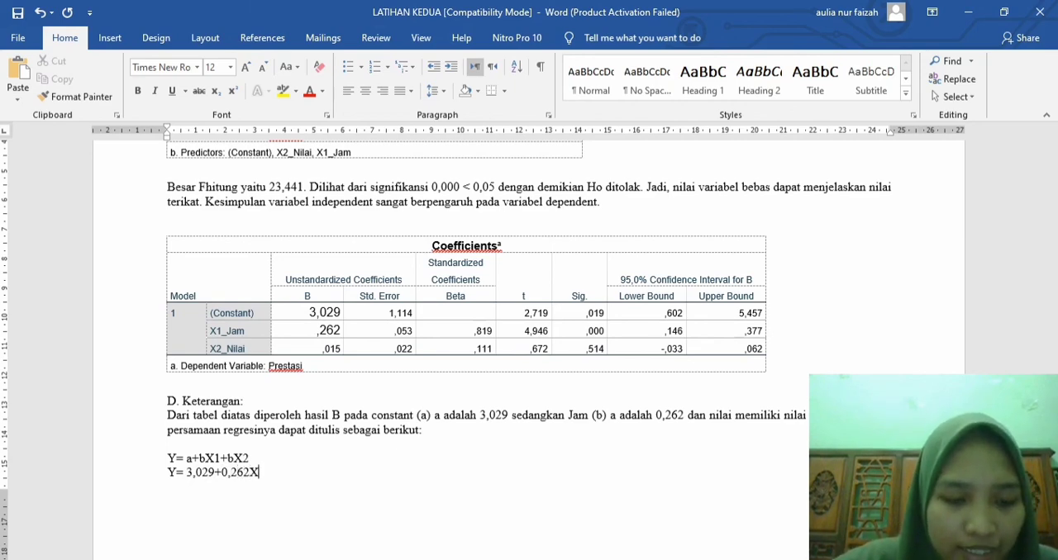
{"action": "type", "text": "1+"}
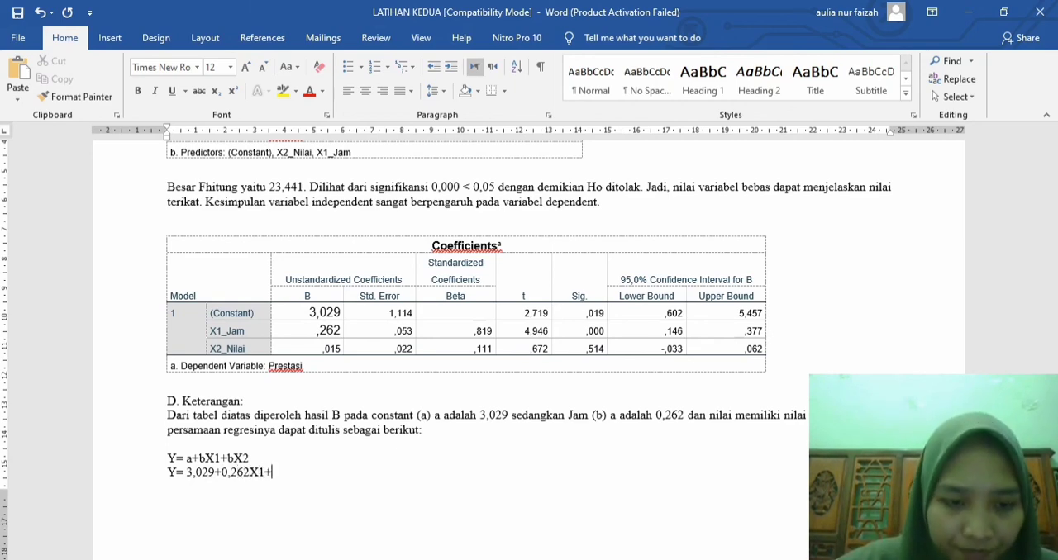
{"action": "type", "text": "0,"}
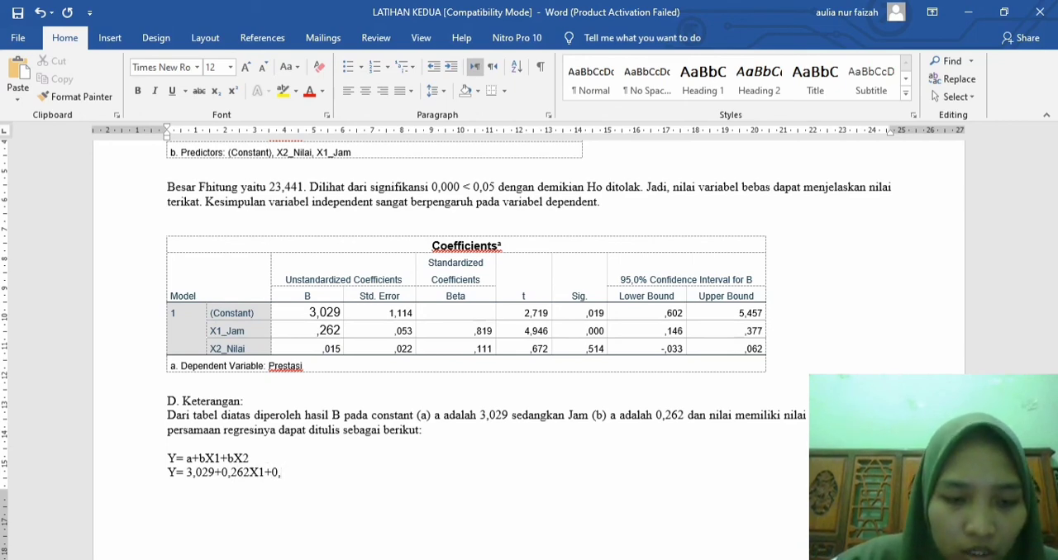
{"action": "type", "text": "015"}
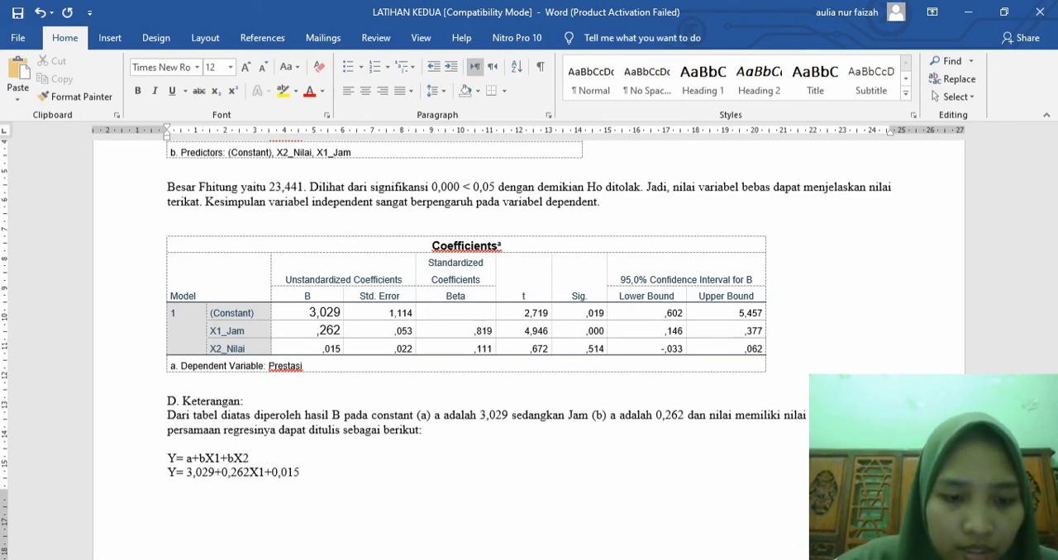